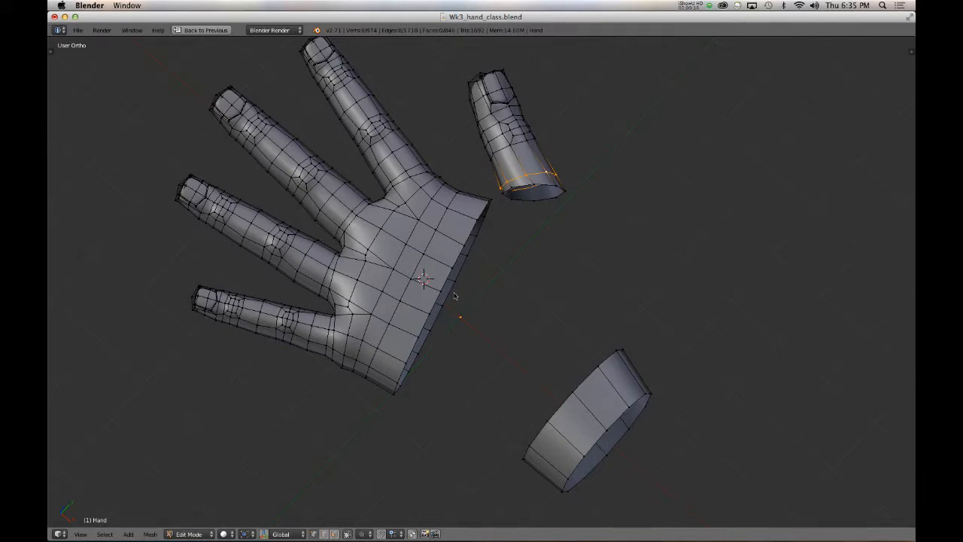
- Delete the edge loops around the bases of all four fingers and clear the selection
middle_click_drag(407, 290, 460, 250)
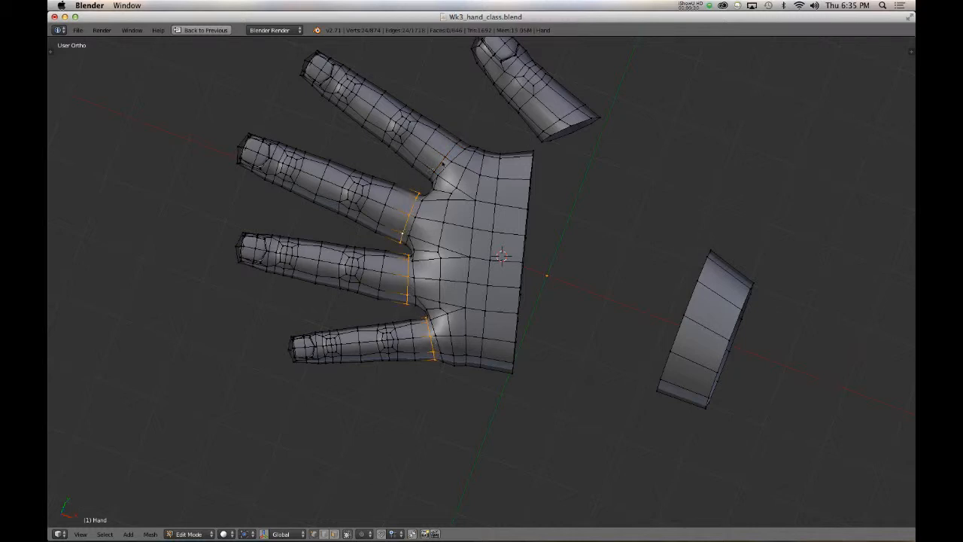
key("x")
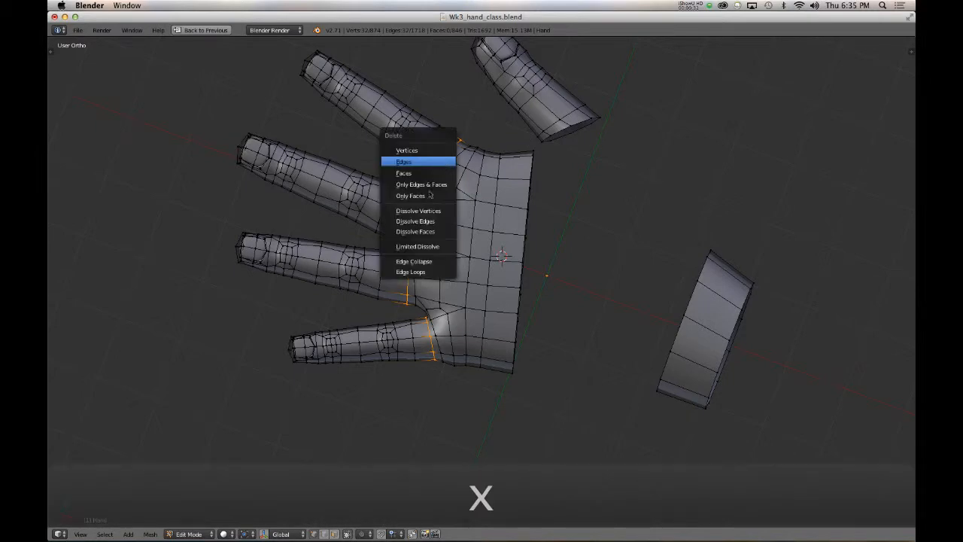
left_click(424, 272)
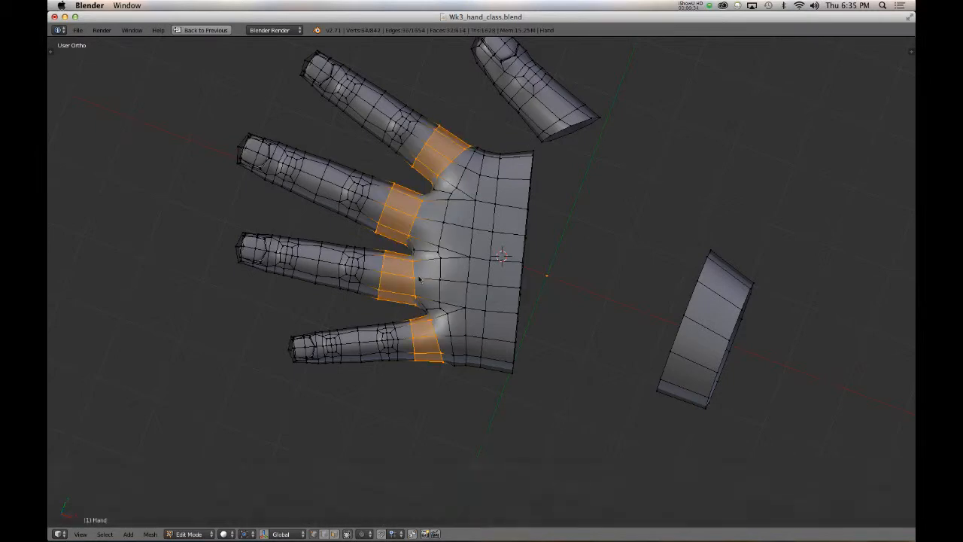
key("a")
mouse_move(419, 279)
middle_mouse_down()
mouse_move(432, 161)
mouse_move(423, 273)
mouse_move(463, 239)
mouse_move(524, 248)
mouse_move(647, 226)
mouse_move(492, 240)
mouse_move(428, 223)
mouse_move(460, 288)
mouse_move(432, 266)
middle_mouse_up()
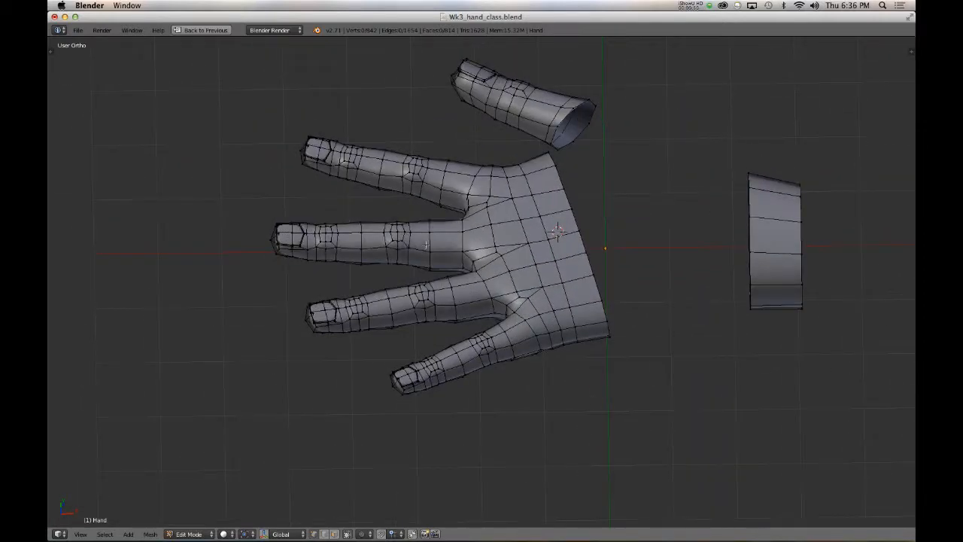
- Examine the hand's smoothed shape in Object Mode from several angles, and return to Edit Mode
middle_click_drag(373, 248, 581, 219)
middle_click_drag(370, 278, 491, 261)
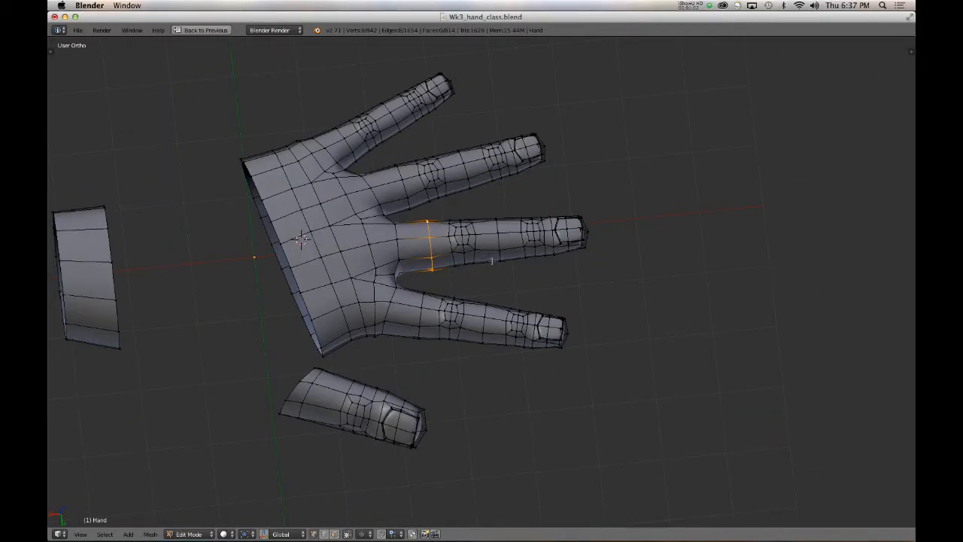
key("Tab")
middle_click_drag(469, 225, 457, 388)
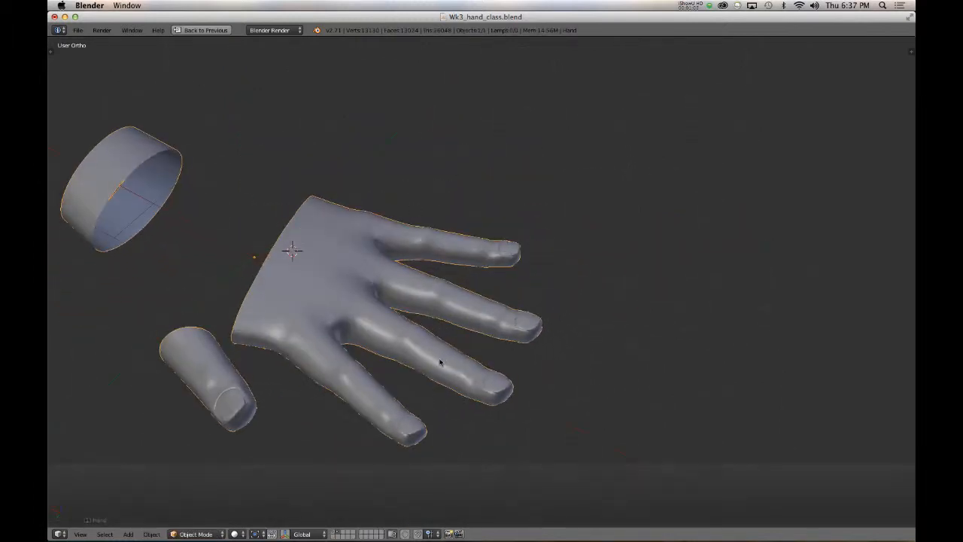
middle_click_drag(441, 362, 258, 312)
key("Tab")
- In face selection mode, select the four central faces of the middle finger's middle knuckle and smooth them
scroll(324, 307, "down", 2)
scroll(366, 302, "up", 5)
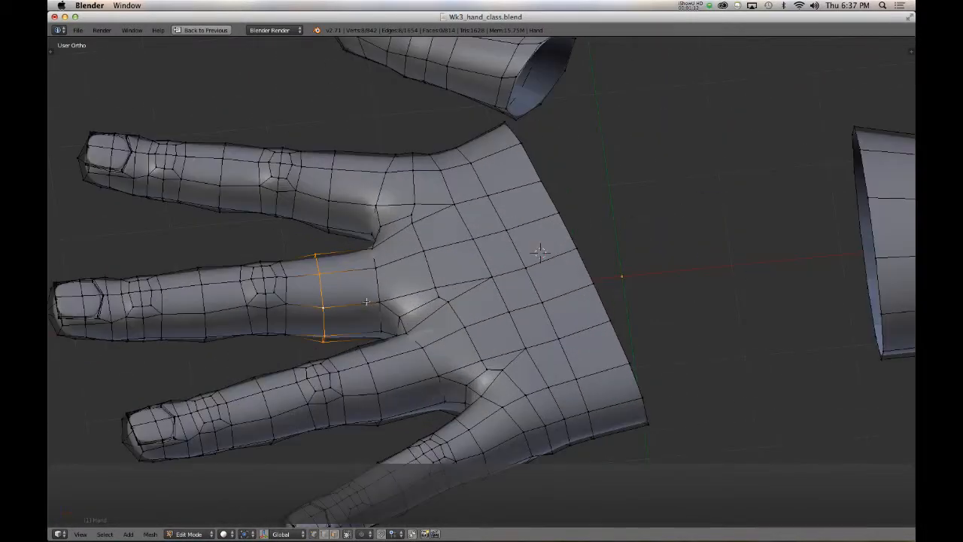
scroll(367, 302, "up", 1)
middle_click_drag(243, 280, 516, 259, "shift")
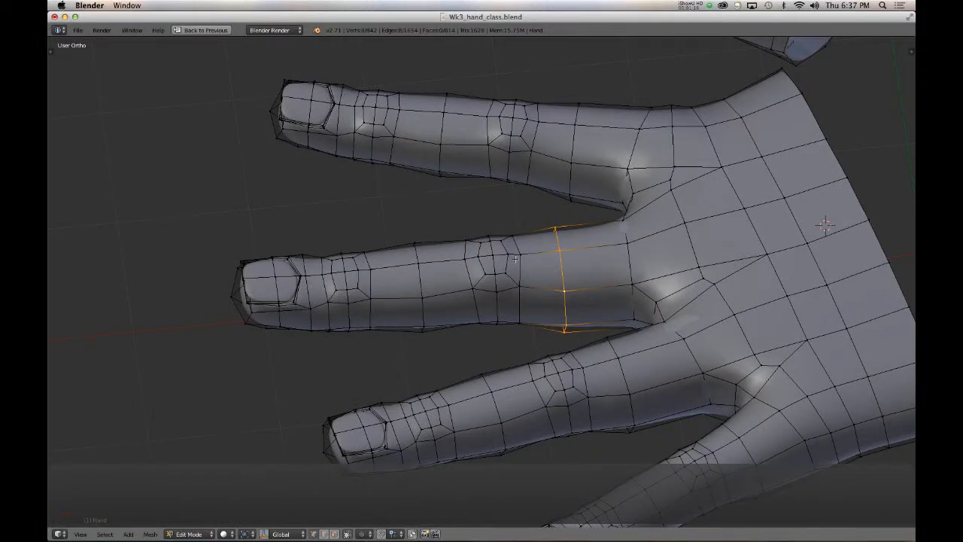
key("ctrl+Tab")
left_click(513, 265)
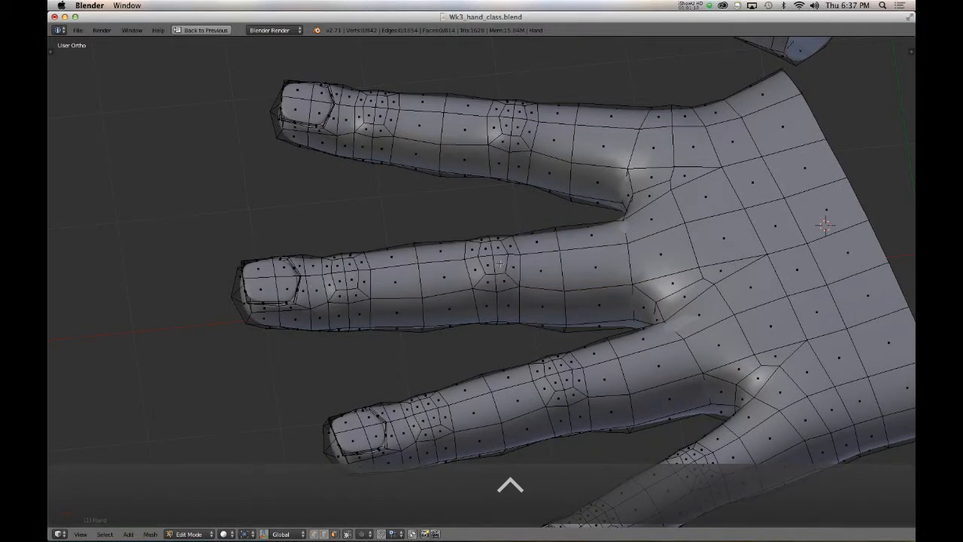
right_click(499, 264)
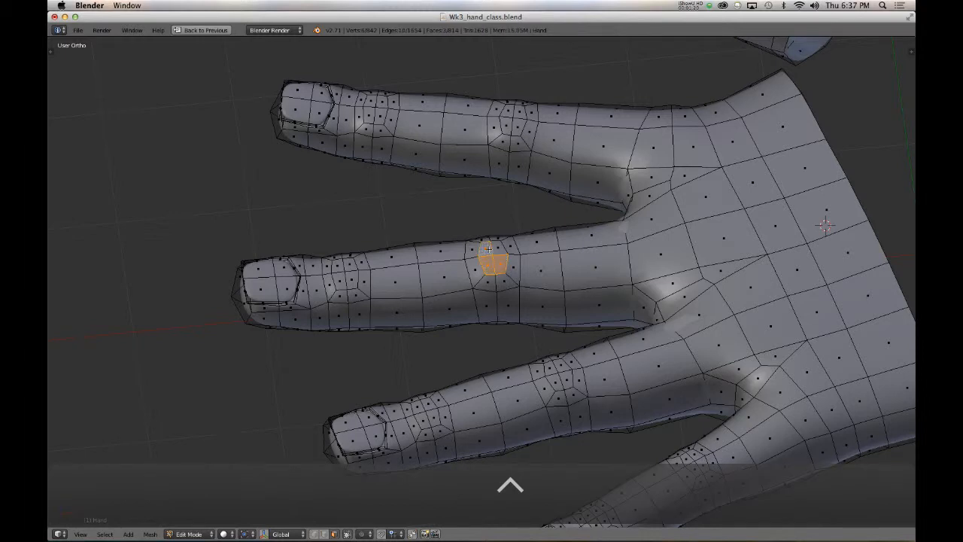
key("w")
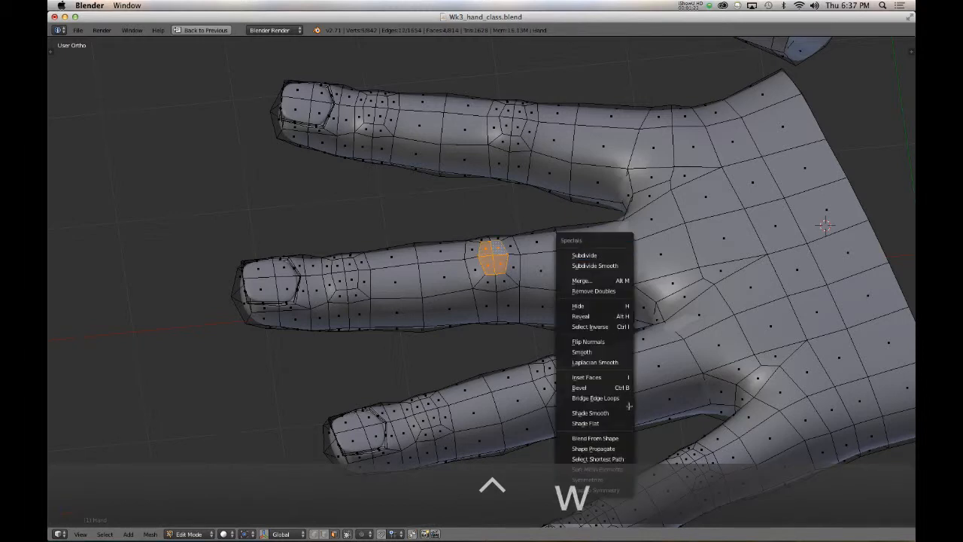
left_click(618, 352)
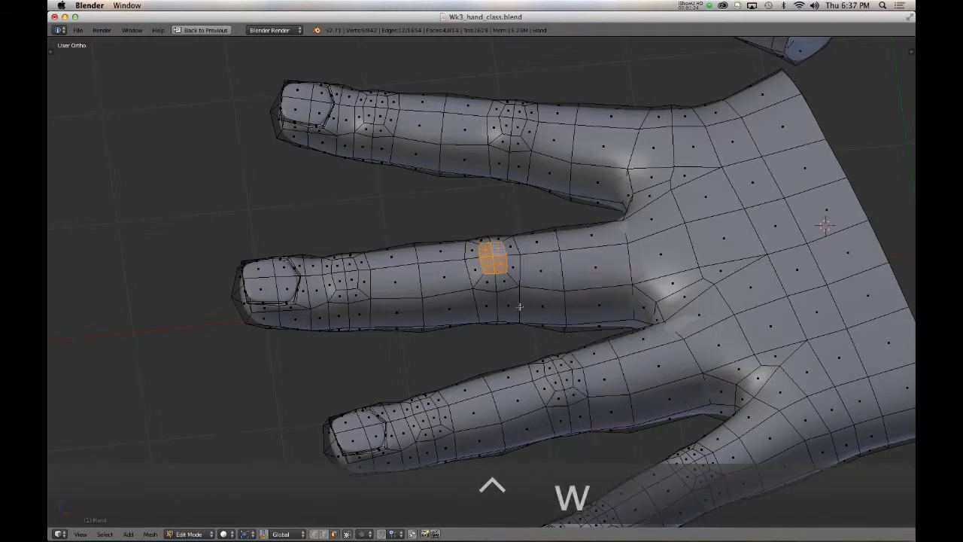
- Grow the selection to the whole knuckle patch, smooth it, and check the result in Object Mode
middle_click_drag(618, 352, 538, 296)
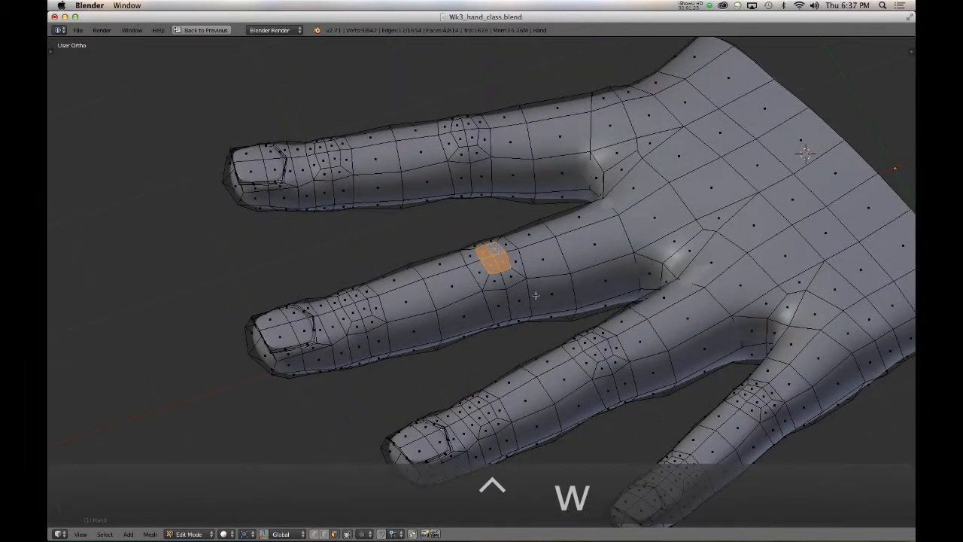
key("ctrl+KP_Add")
middle_click_drag(529, 279, 504, 279)
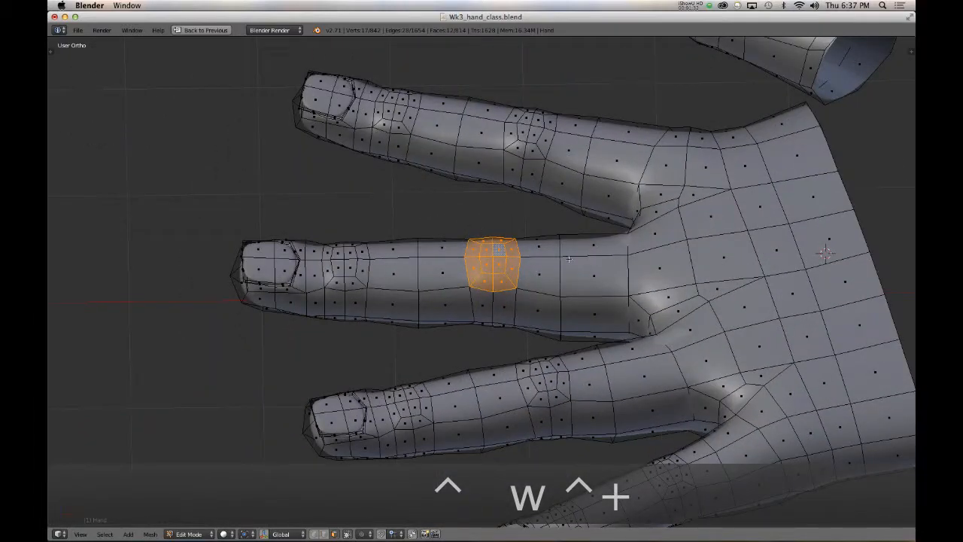
key("w")
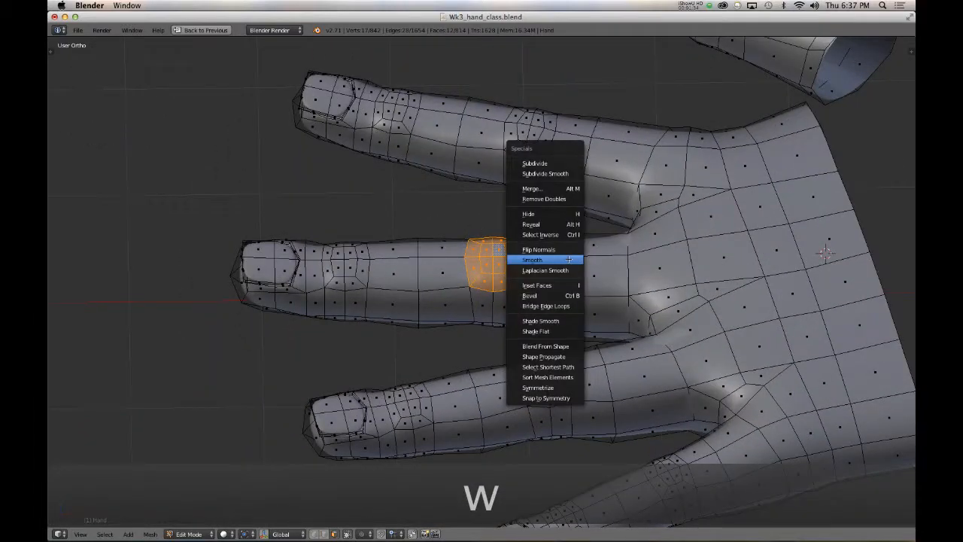
left_click(564, 268)
middle_click_drag(522, 290, 537, 309)
key("Tab")
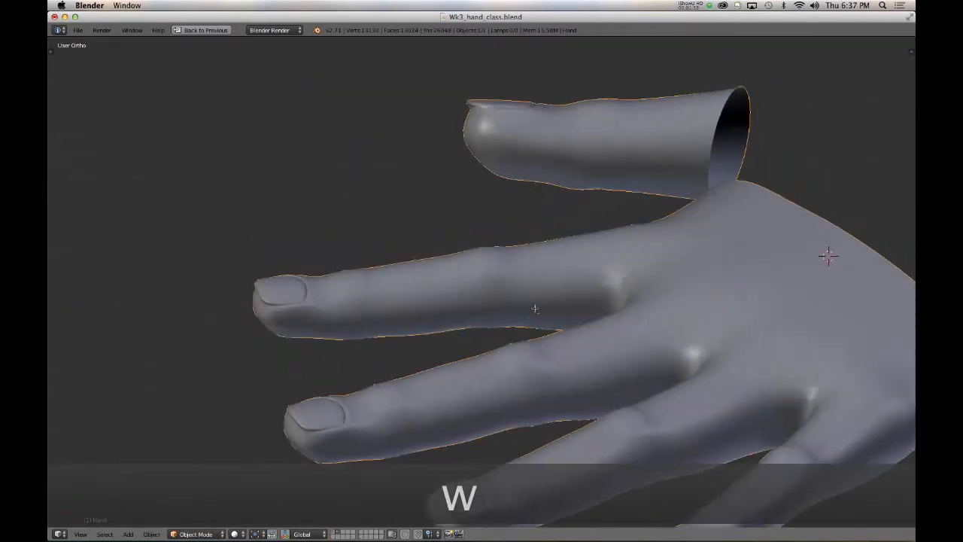
- Select the middle knuckle's four central faces on the middle finger again and shrink them slightly inward along their normals
key("Tab")
middle_click_drag(531, 353, 508, 274, "shift")
right_click(508, 272)
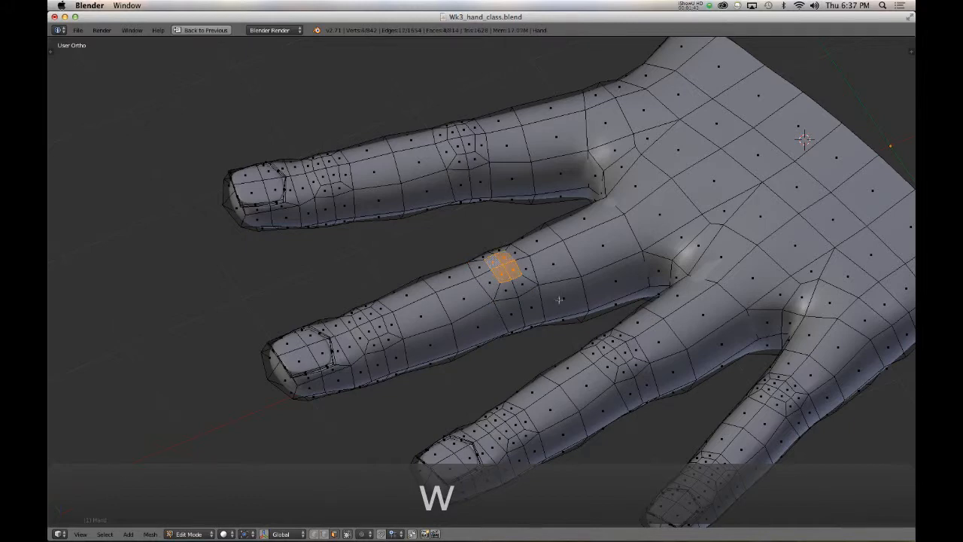
middle_click_drag(560, 300, 599, 291)
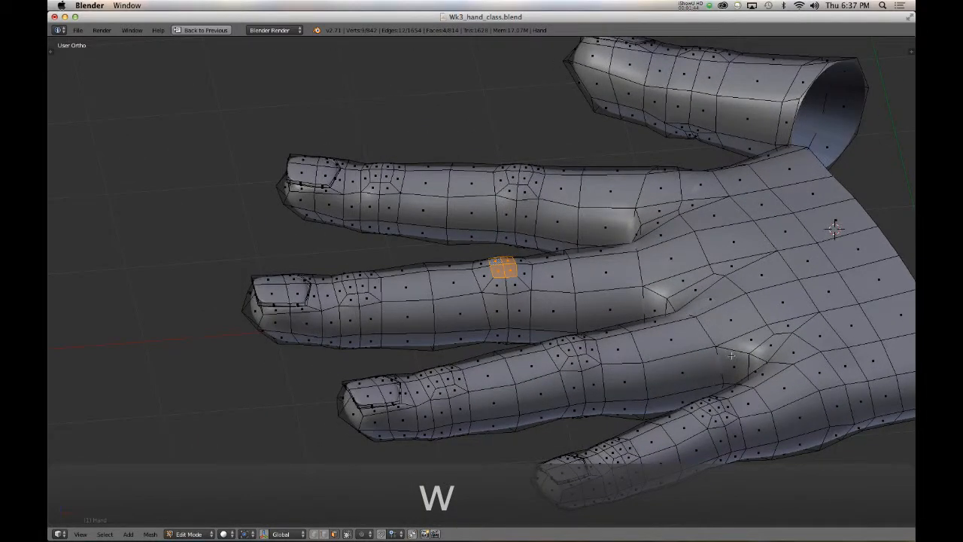
key("alt+s")
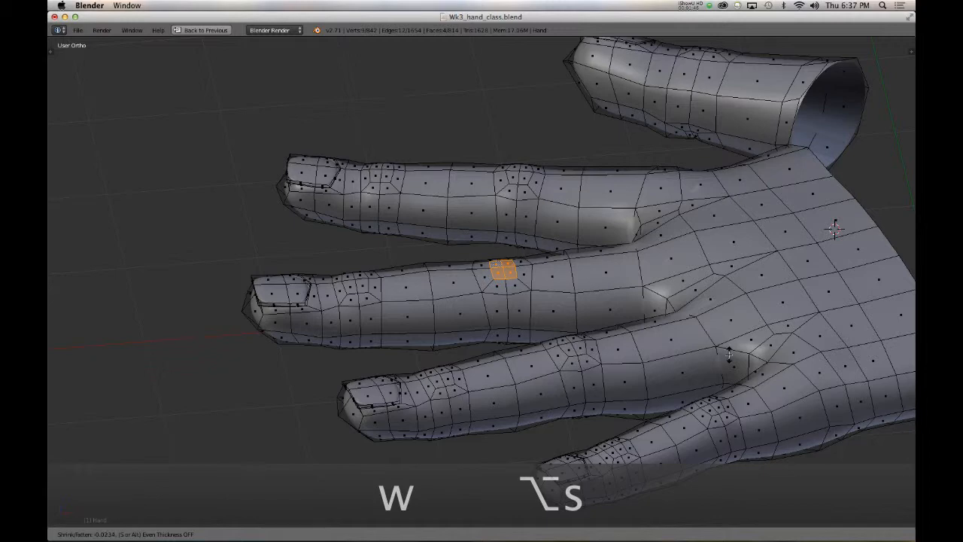
left_click(640, 381)
- Examine the reshaped middle-finger knuckle and the rest of the hand in Object Mode, and return to Edit Mode
middle_click_drag(636, 384, 620, 321)
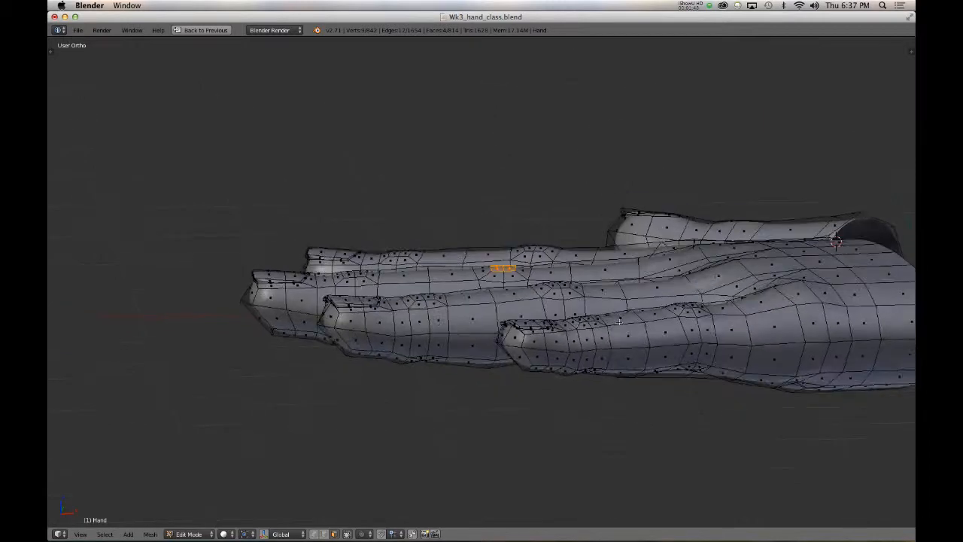
key("Tab")
middle_click_drag(520, 302, 566, 343)
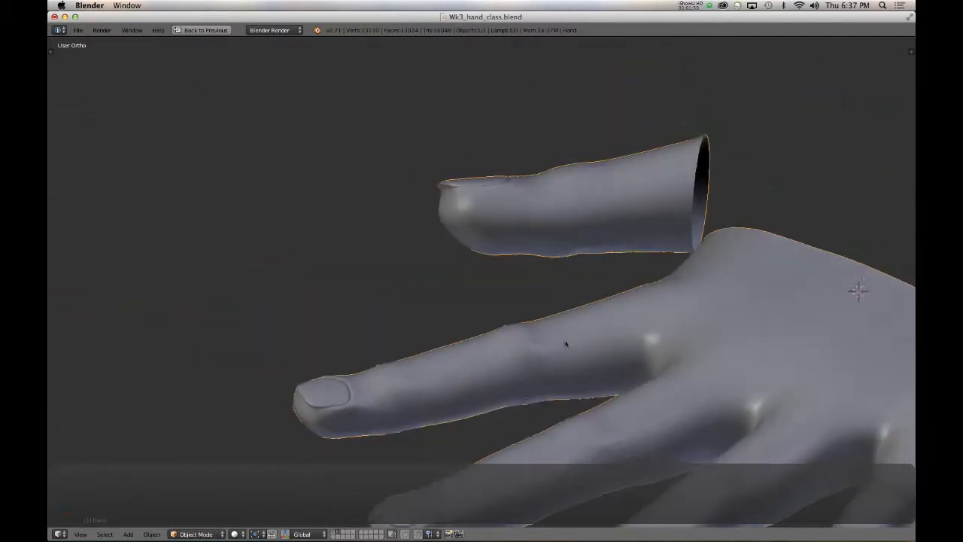
scroll(587, 374, "up", 3)
scroll(587, 375, "down", 6)
middle_click_drag(587, 382, 546, 336, "shift")
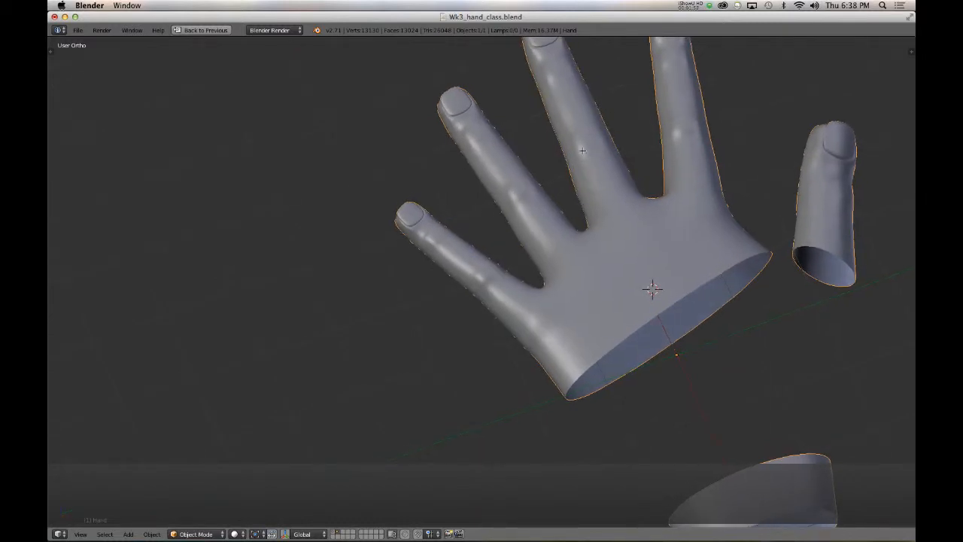
key("Tab")
scroll(632, 246, "up", 3)
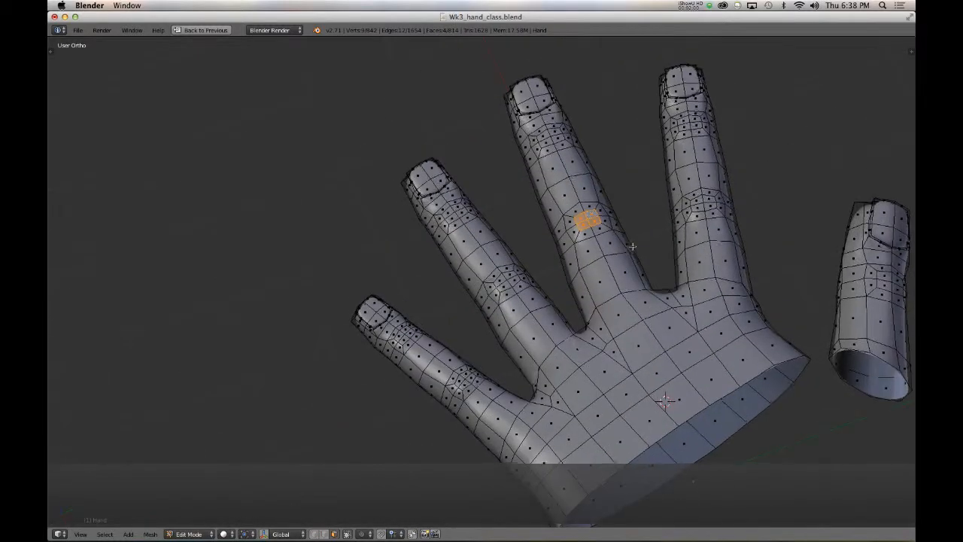
- Select the four central faces of the middle finger's knuckle nearest the nail and smooth them
middle_click_drag(632, 247, 536, 266)
scroll(536, 266, "down", 2)
scroll(536, 265, "up", 4)
middle_click_drag(540, 217, 524, 261, "shift")
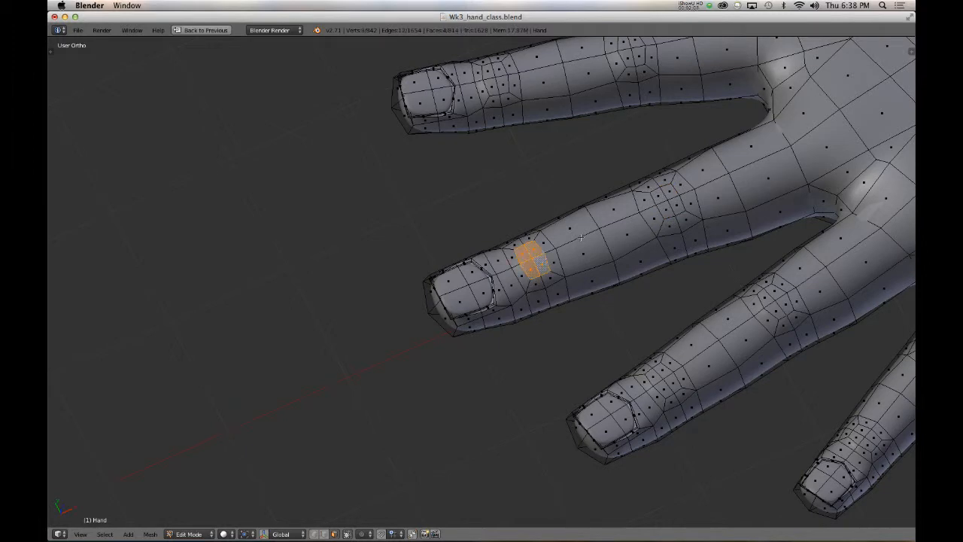
key("w")
left_click(578, 277)
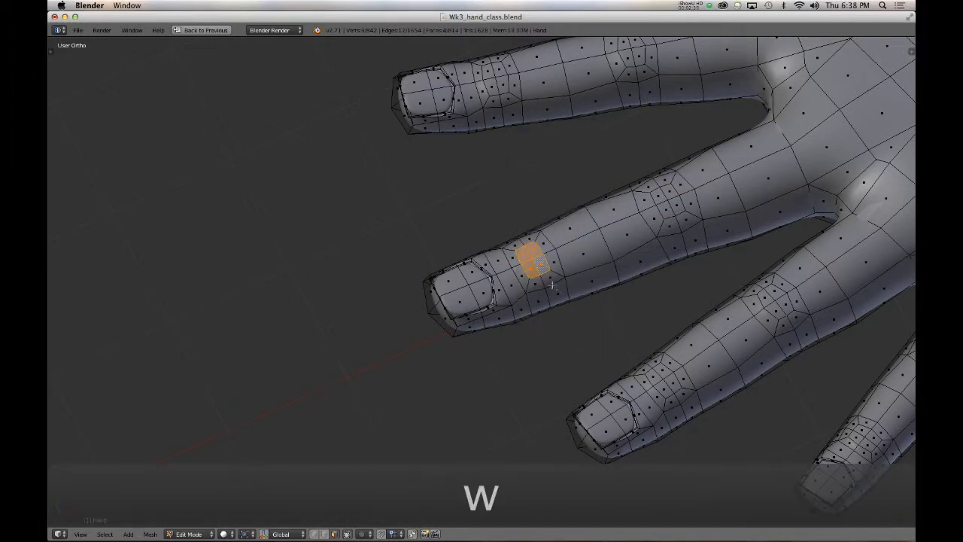
- Grow the selection to the whole knuckle patch behind the middle fingernail and smooth it
middle_click_drag(551, 284, 540, 233)
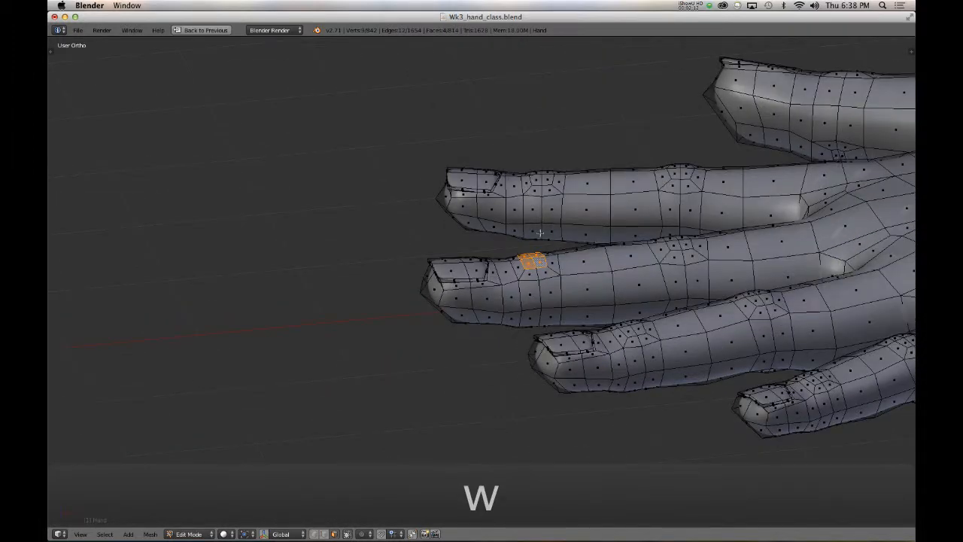
key("ctrl+KP_Add")
key("w")
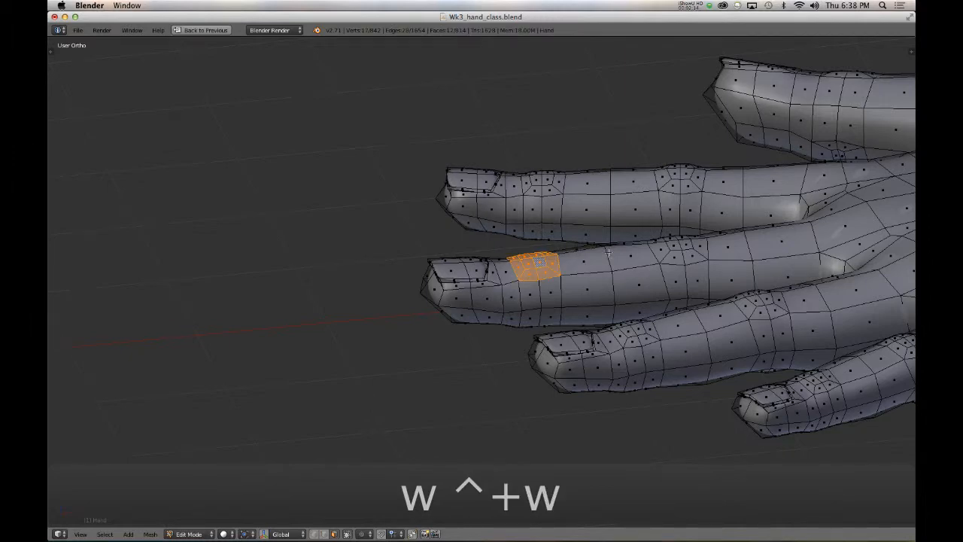
left_click(607, 254)
- Flatten the selected knuckle patch to about 0.7 along the global Z axis and raise it about 0.0117 along Z
middle_click_drag(591, 261, 568, 207)
key("s")
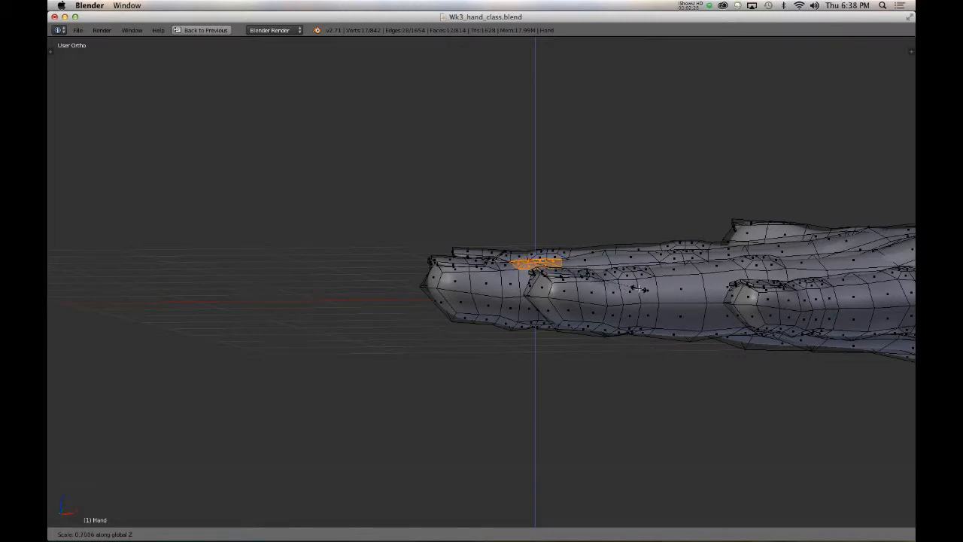
left_click(640, 289)
middle_click_drag(640, 289, 625, 300)
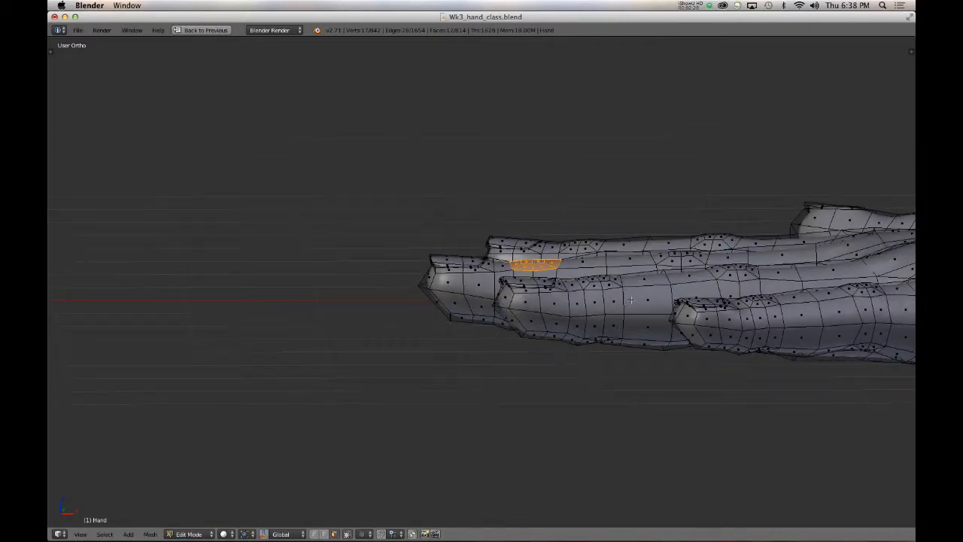
key("g")
key("z")
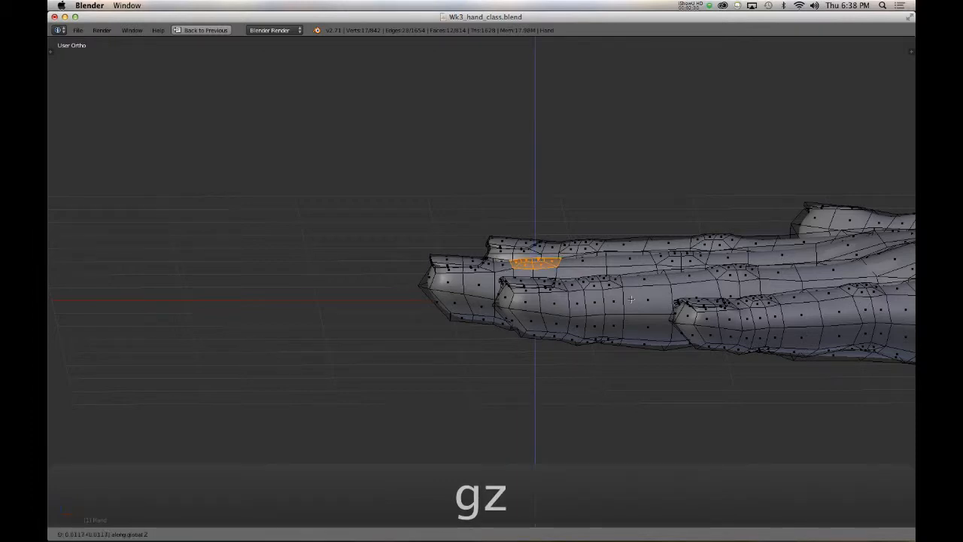
left_click(631, 298)
- Lower the knuckle patch slightly along the global Z axis, checking the smoothed finger in Object Mode before and after
key("Tab")
middle_click_drag(624, 290, 696, 322)
key("Tab")
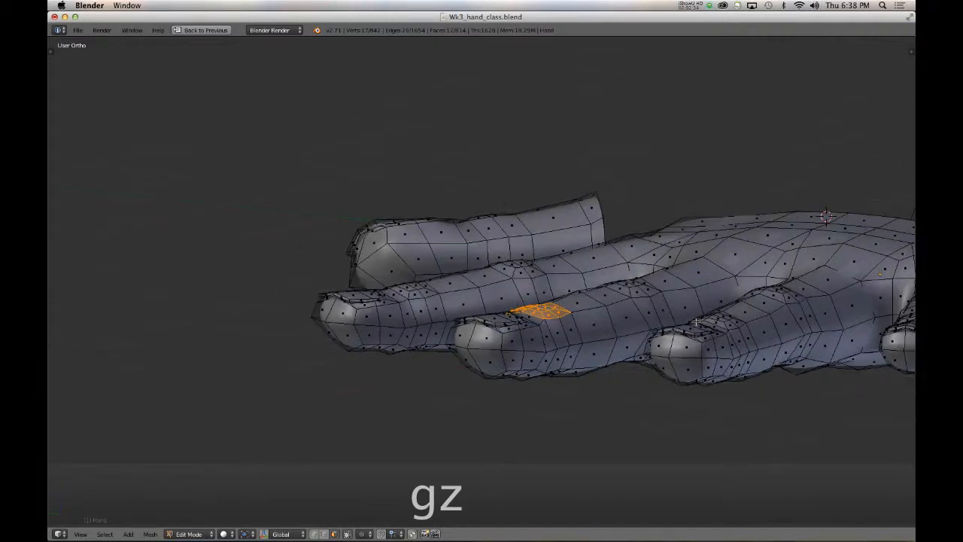
key("g")
key("z")
left_click(607, 369)
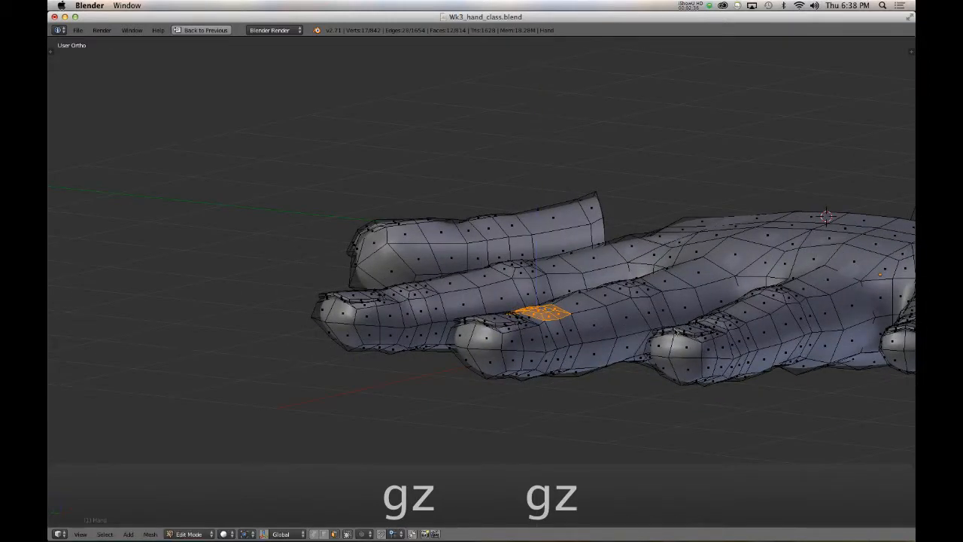
key("Tab")
middle_click_drag(606, 369, 526, 407)
key("Tab")
- In vertex mode, select the four inner corner vertices of the middle finger's knuckle behind the nail and scale them down slightly
scroll(389, 273, "down", 1)
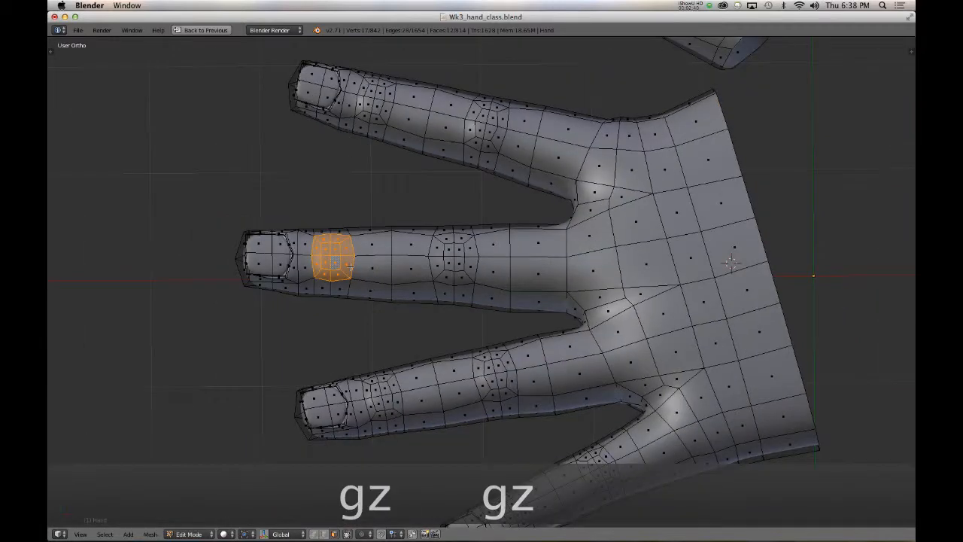
scroll(324, 263, "up", 2)
middle_click_drag(316, 262, 403, 261, "shift")
key("ctrl+Tab")
left_click(401, 229)
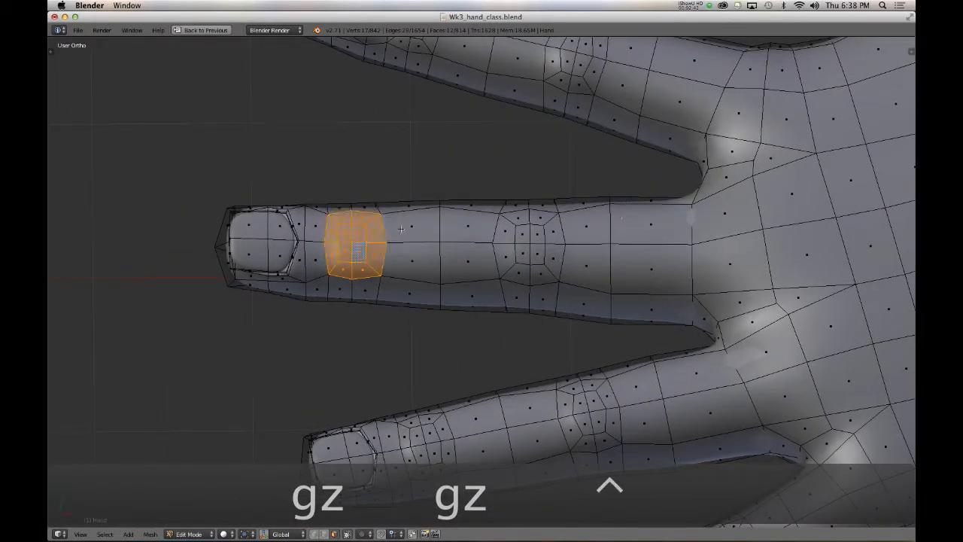
key("ctrl+Tab")
left_click(352, 225)
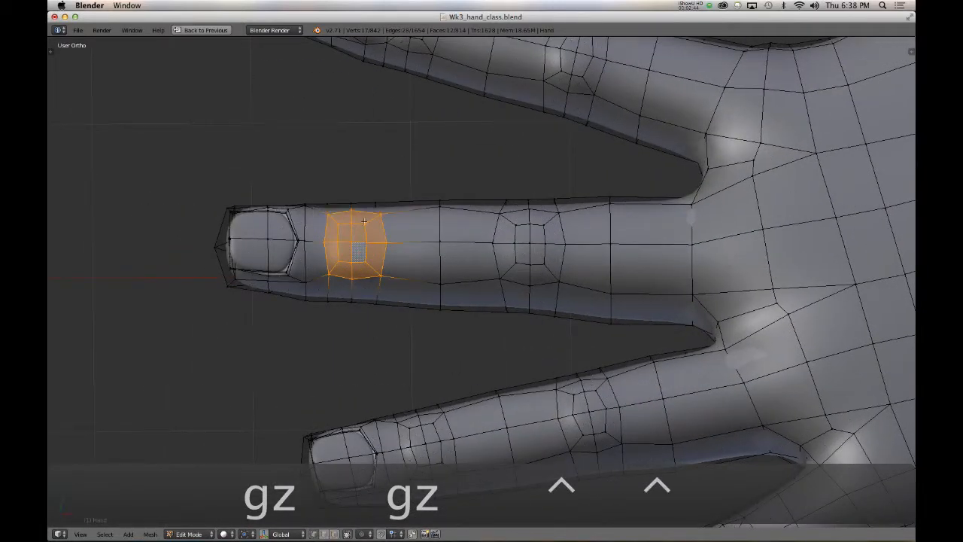
right_click(364, 221)
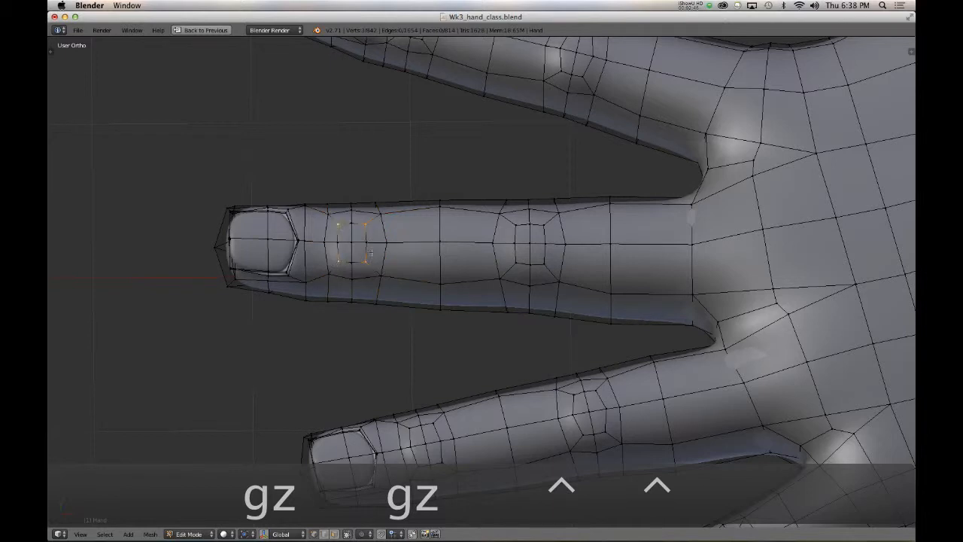
key("s")
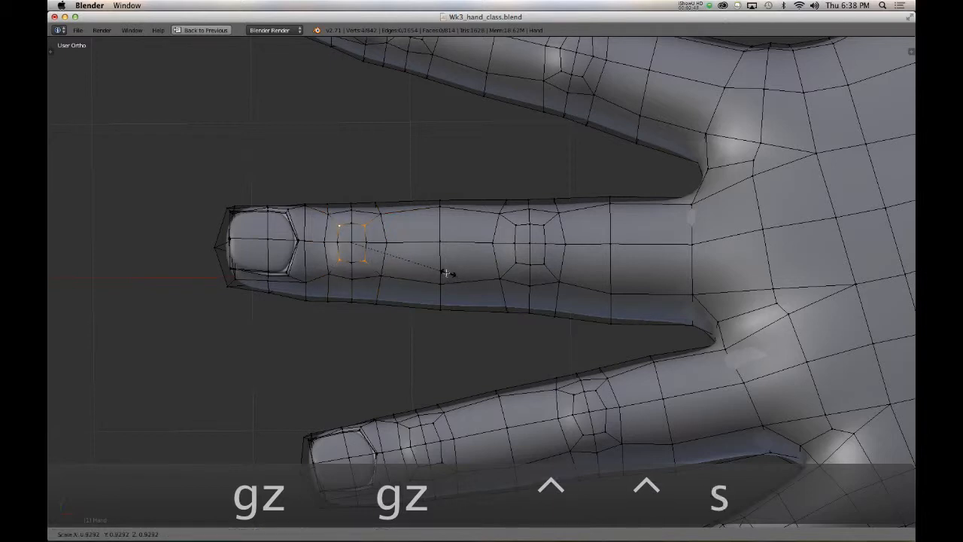
left_click(443, 269)
- Scale down the four inner corner vertices of the middle finger's second knuckle, and inspect the smoothed finger in Object Mode
right_click(515, 225)
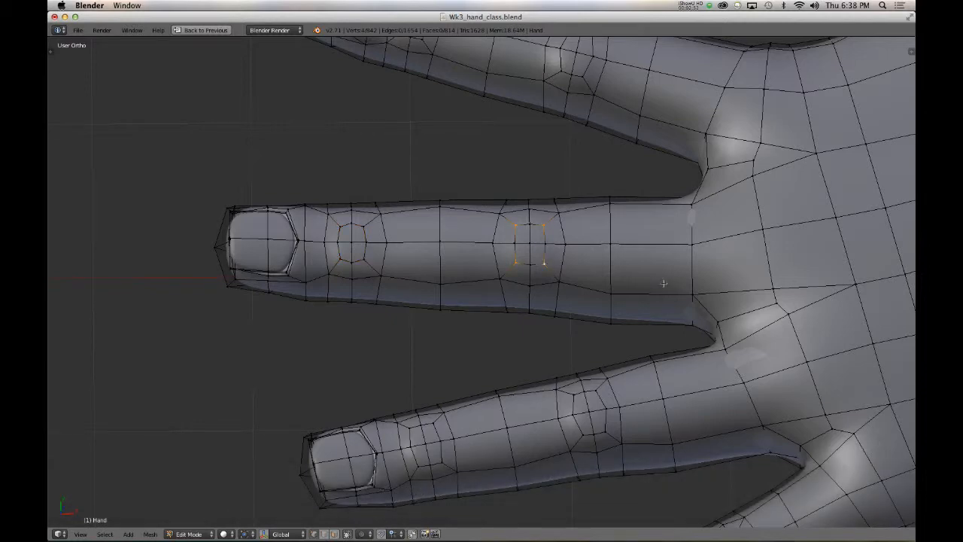
key("s")
left_click(648, 266)
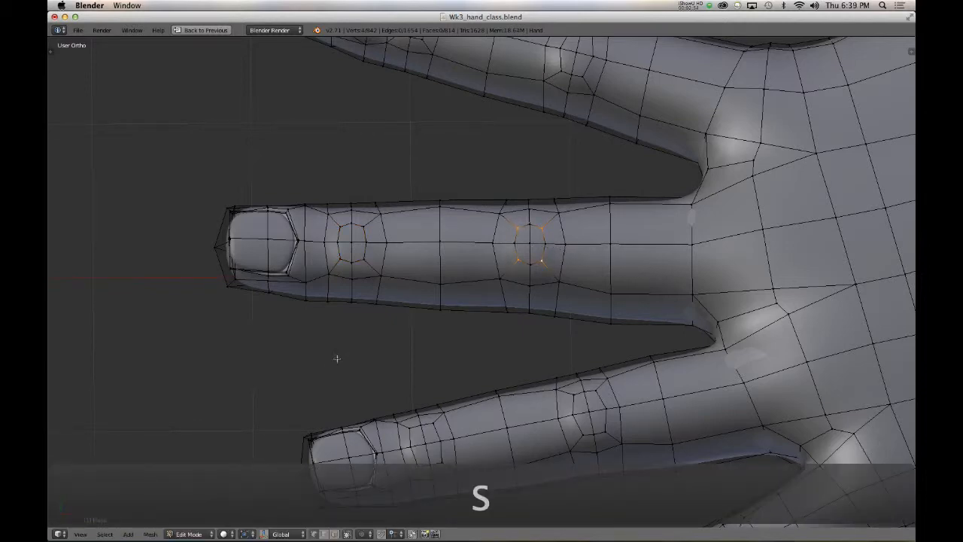
middle_click_drag(337, 357, 341, 312)
key("Tab")
middle_click_drag(610, 349, 551, 362)
scroll(553, 358, "down", 5)
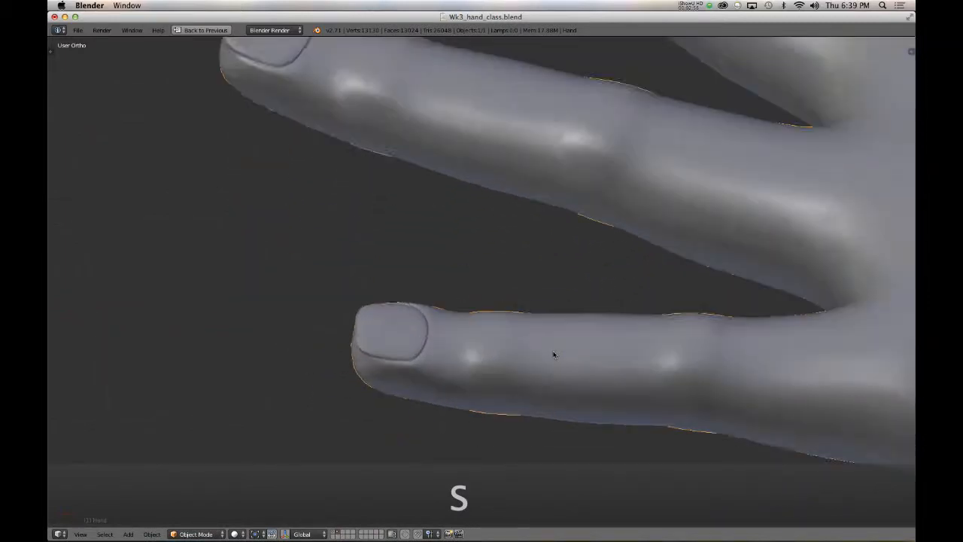
- From the top view, circle-select the middle fingernail's rear corner vertices on the negative Y side in wireframe and move them inward to round the nail
middle_click_drag(625, 265, 480, 270)
key("Tab")
scroll(480, 270, "up", 4)
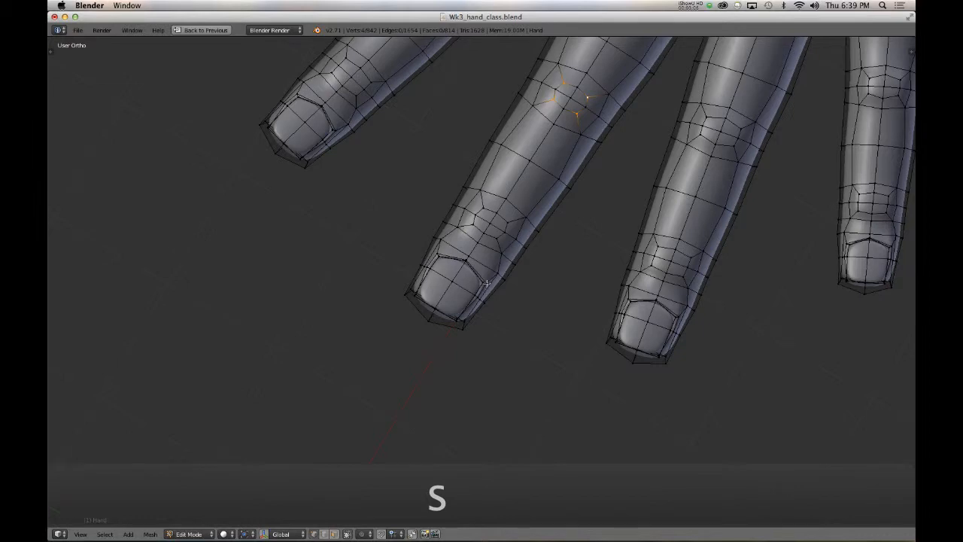
key("KP_7")
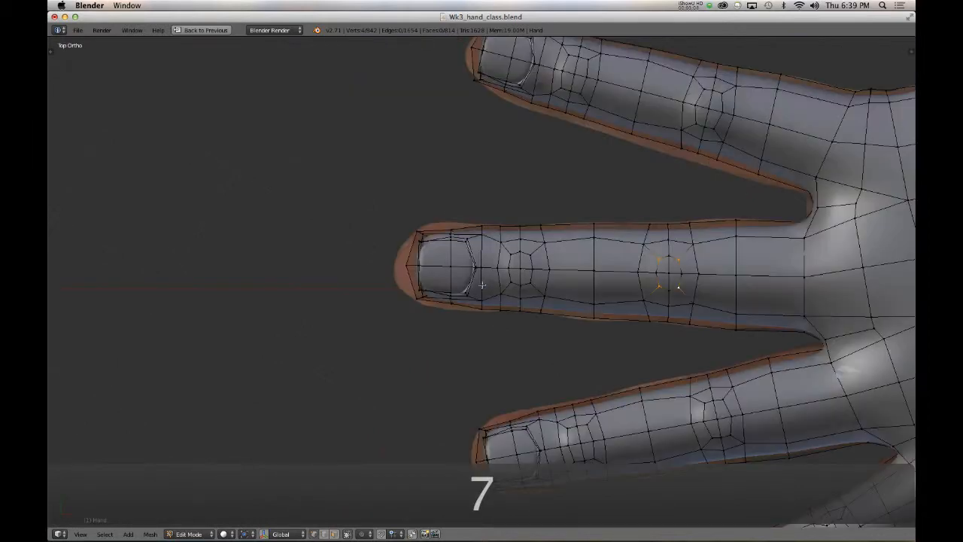
scroll(481, 284, "up", 3)
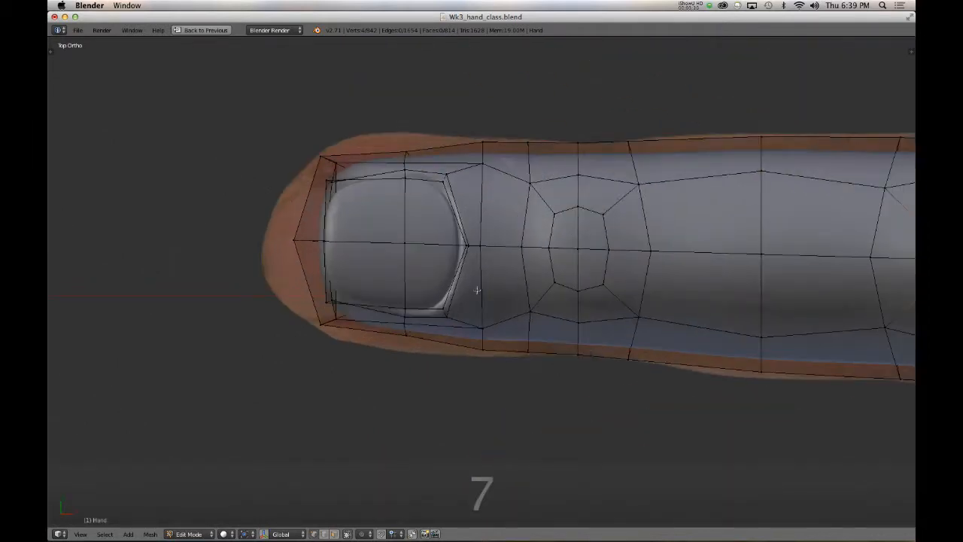
key("z")
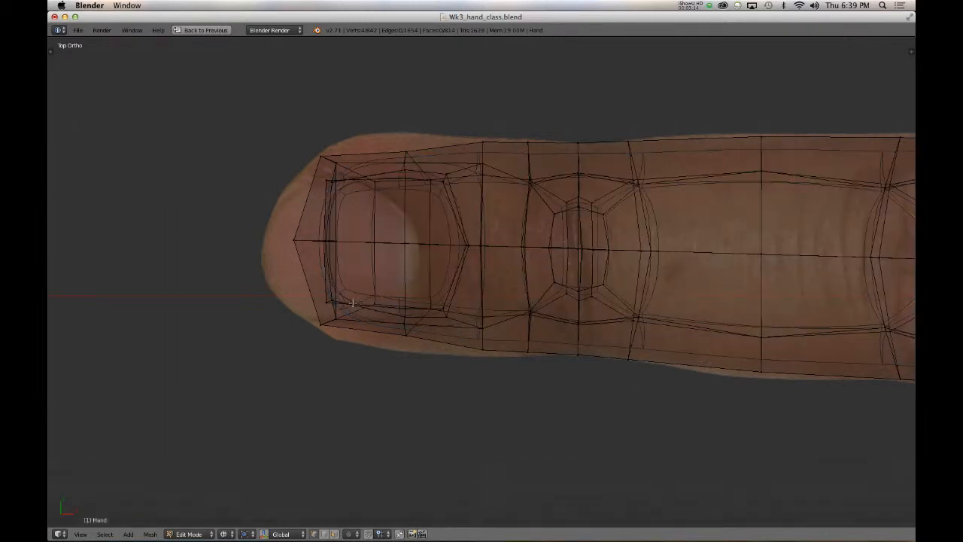
key("c")
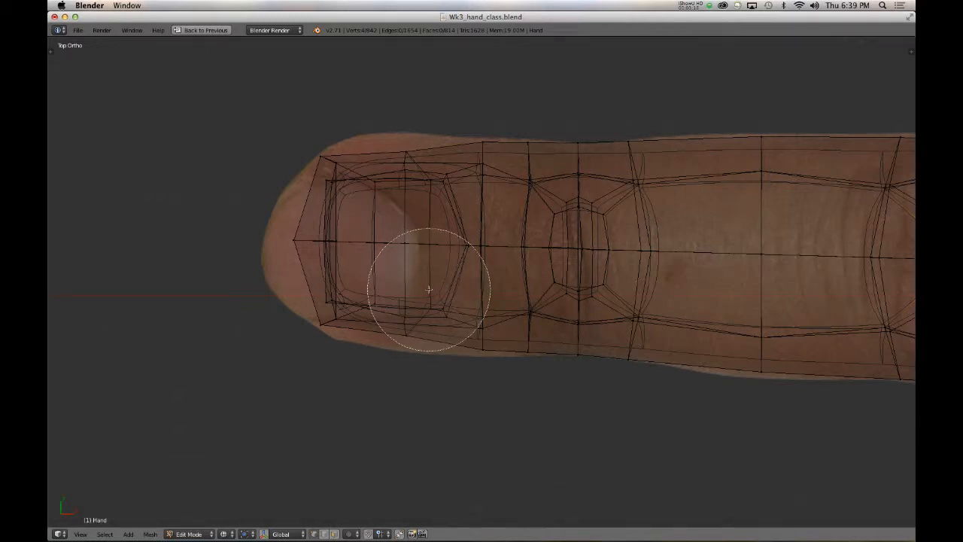
scroll(429, 289, "down", 2)
scroll(430, 288, "up", 6)
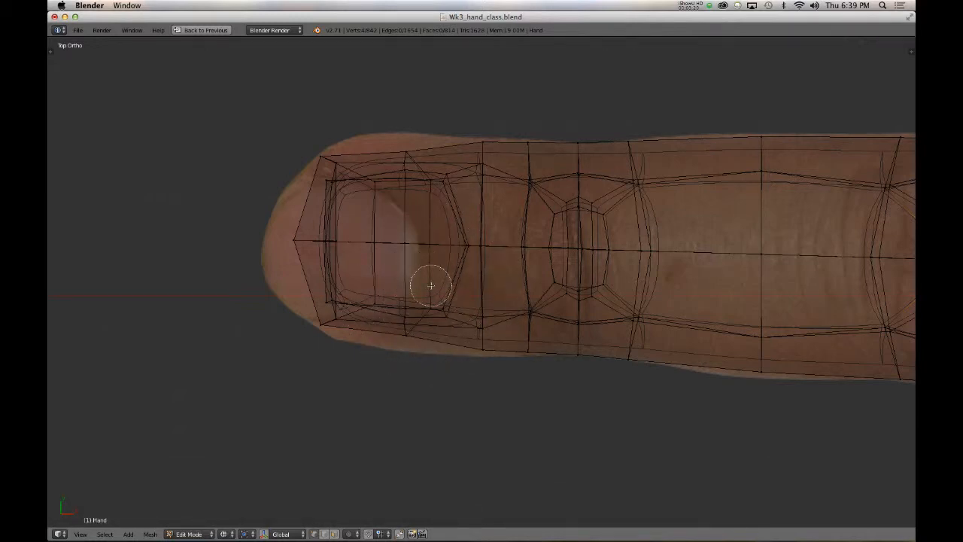
scroll(431, 286, "up", 1)
scroll(430, 286, "down", 3)
scroll(431, 286, "up", 2)
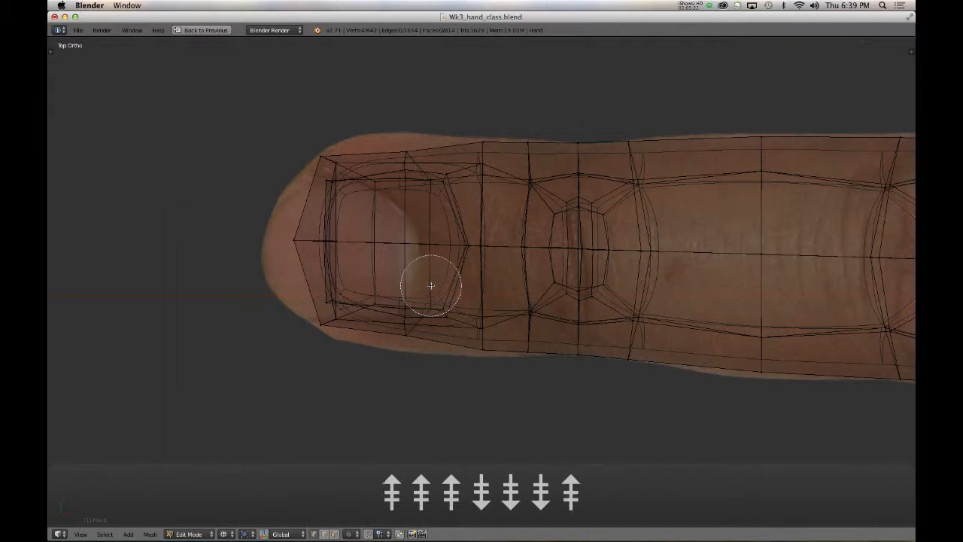
scroll(431, 285, "down", 2)
scroll(432, 286, "down", 4)
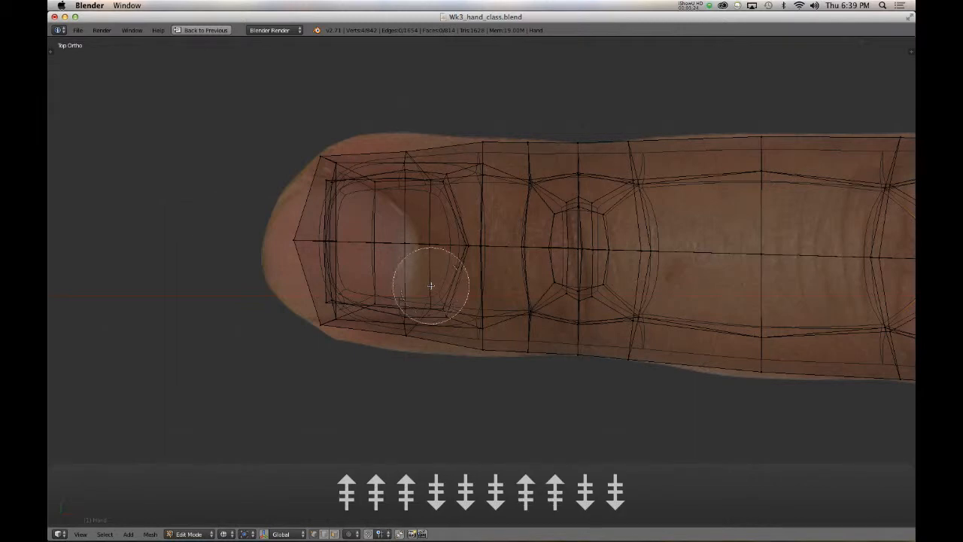
scroll(431, 286, "up", 5)
scroll(431, 286, "down", 9)
scroll(431, 286, "up", 4)
scroll(431, 286, "up", 5)
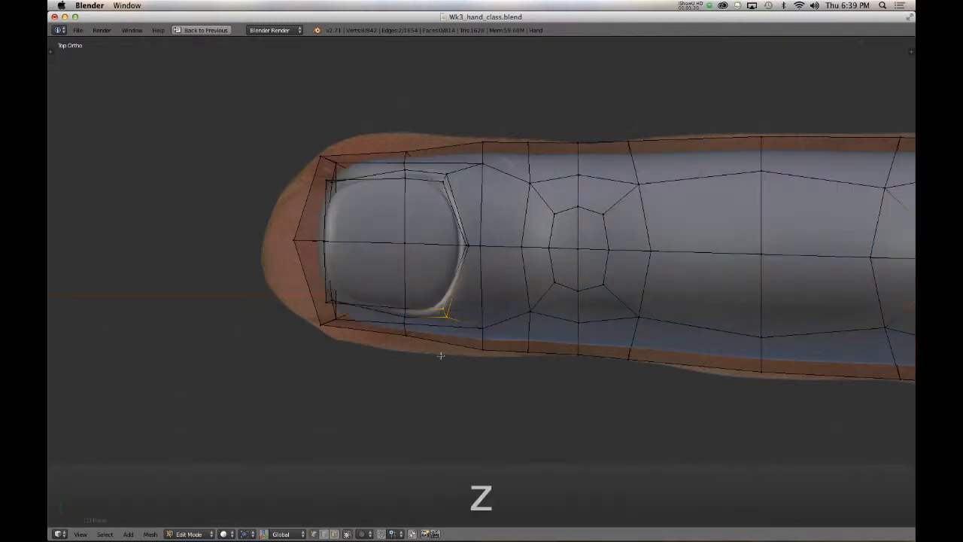
key("g")
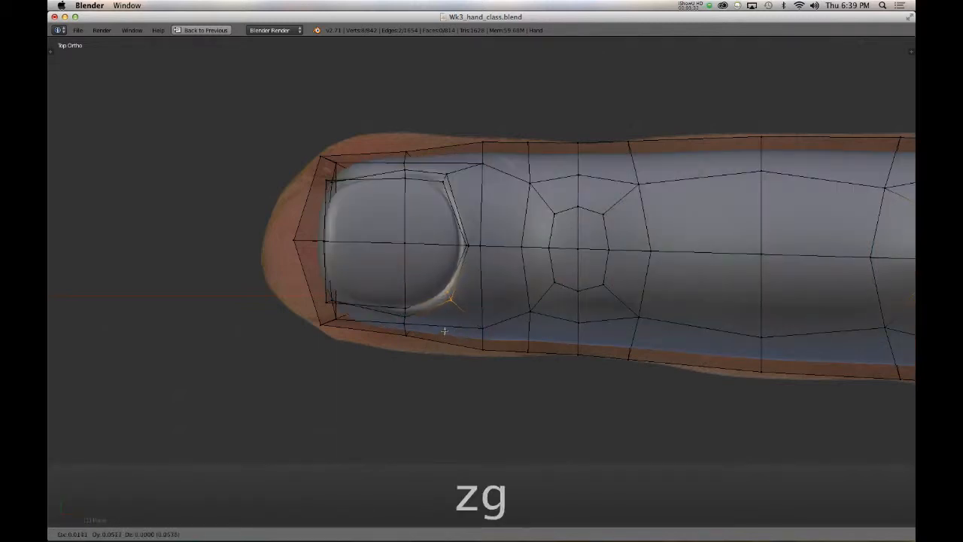
left_click(442, 328)
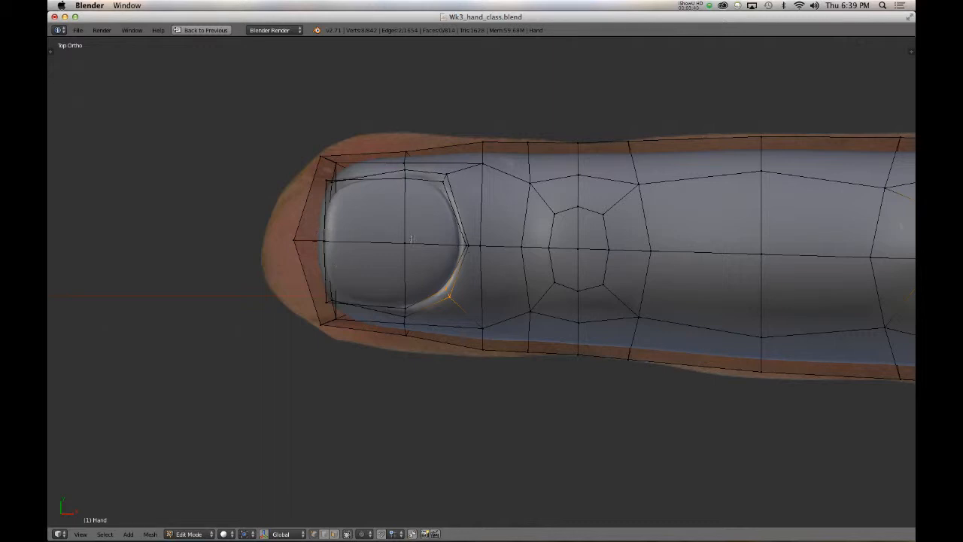
- Circle-select the nail's opposite rear corner vertices through the mesh and move them inward about 0.01 in X and -0.07 in Y
key("z")
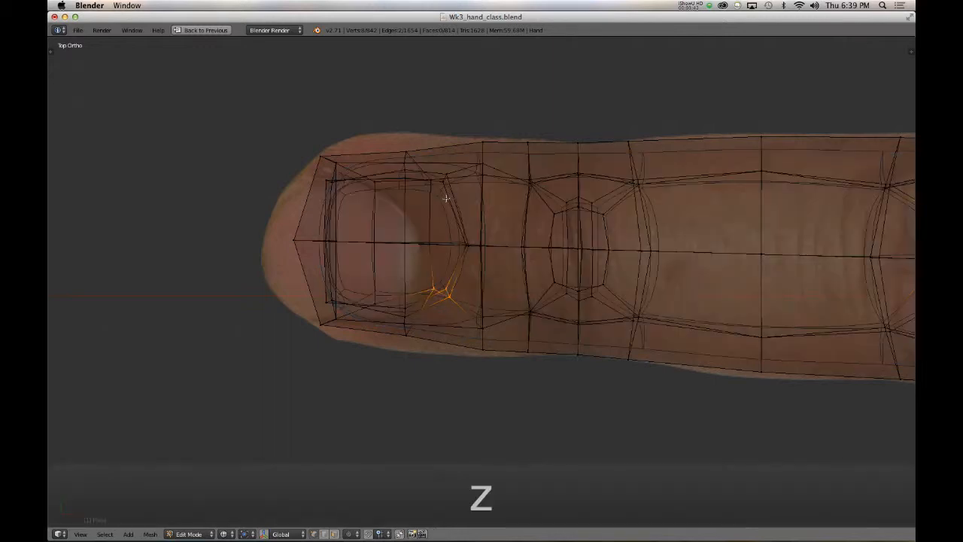
key("a")
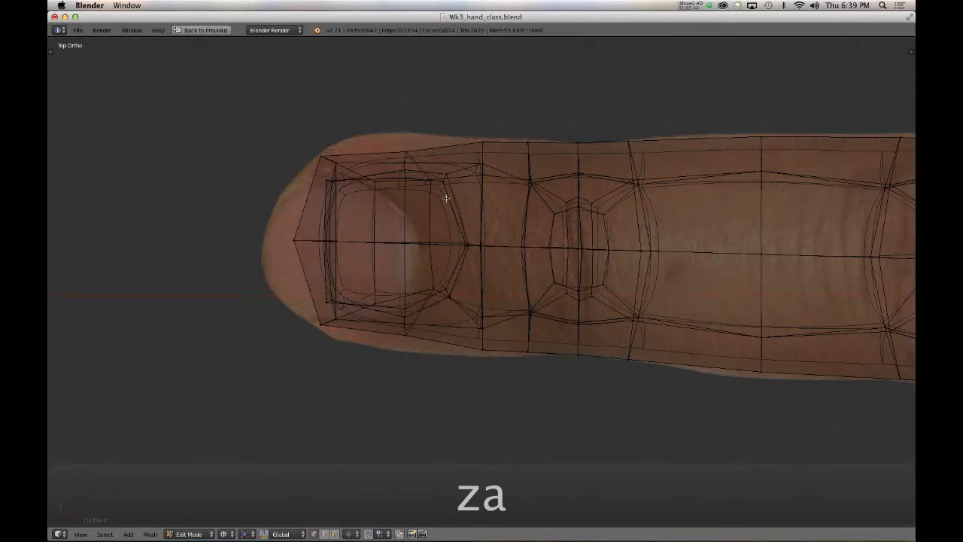
key("c")
left_click(447, 190)
right_click(447, 189)
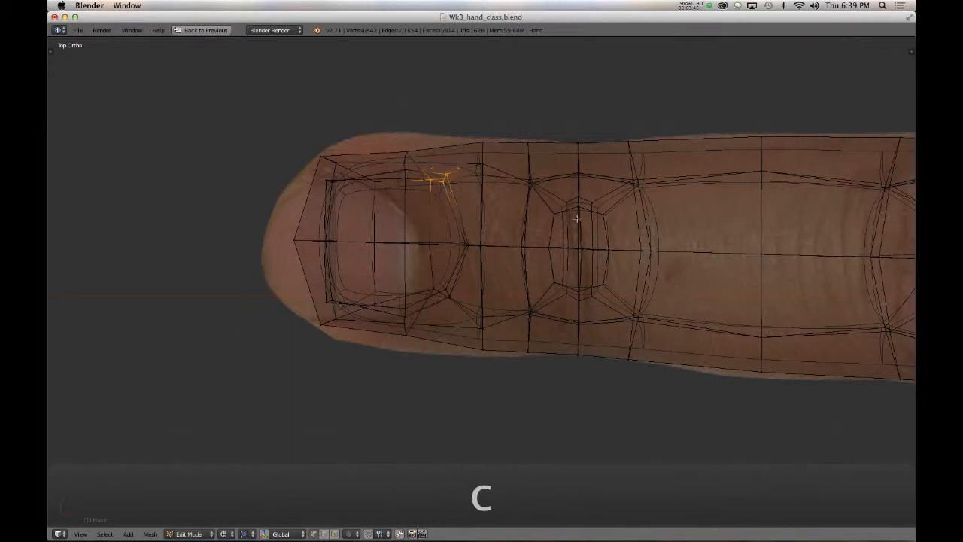
key("z")
key("g")
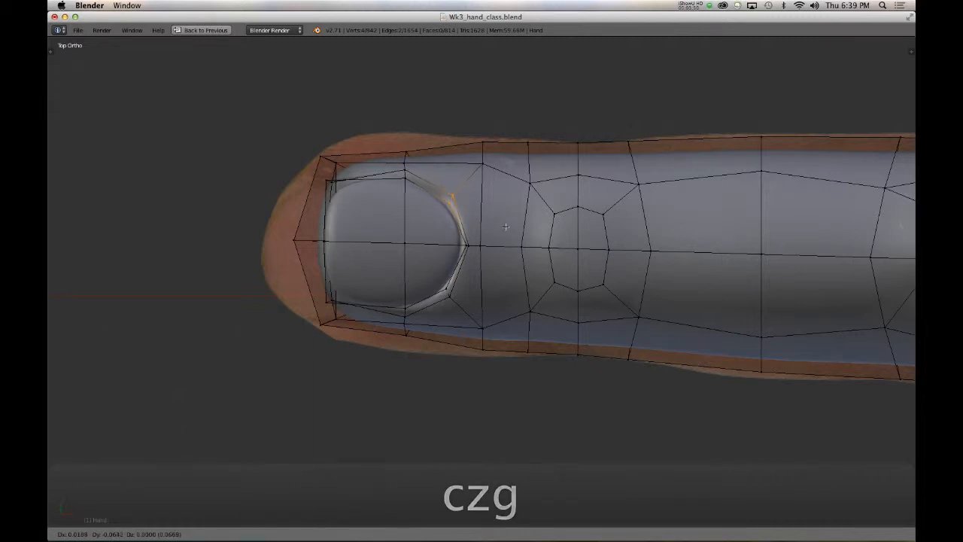
left_click(502, 227)
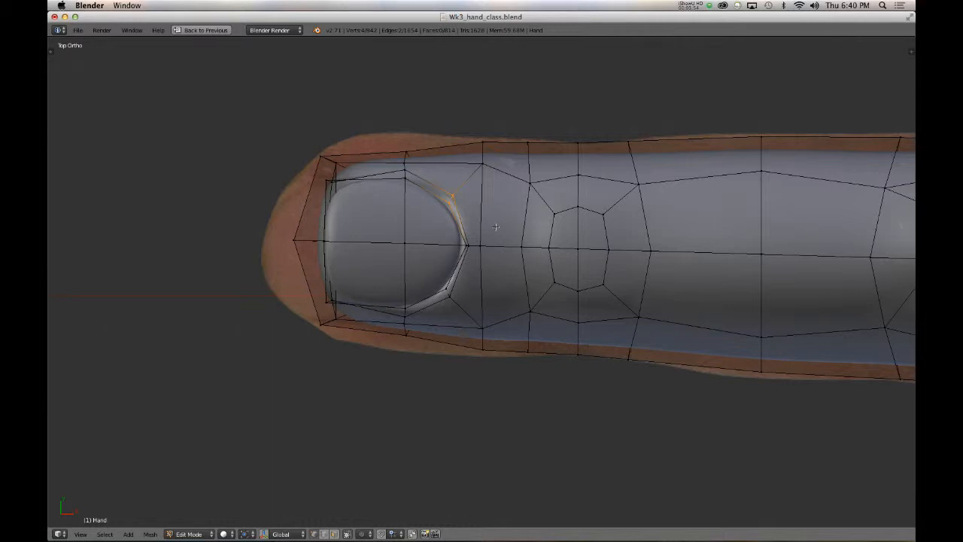
- Circle-select the nail's mid-side vertices on the positive Y side and move them inward about -0.02 along Y
key("z")
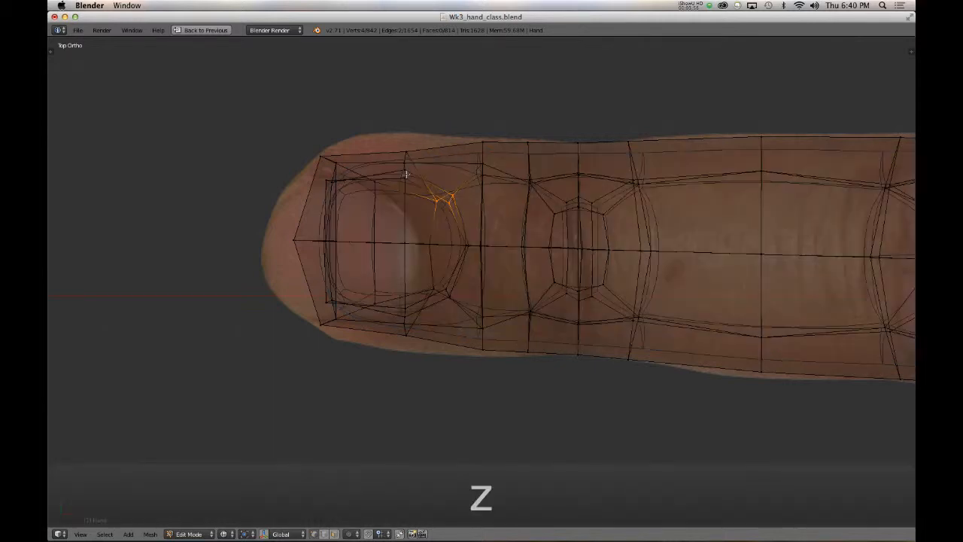
key("a")
key("c")
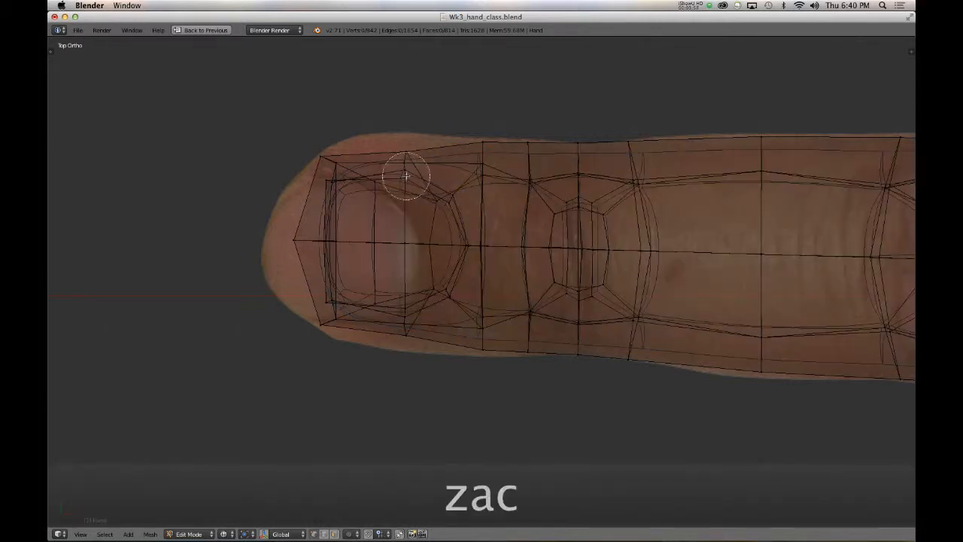
left_click(404, 174)
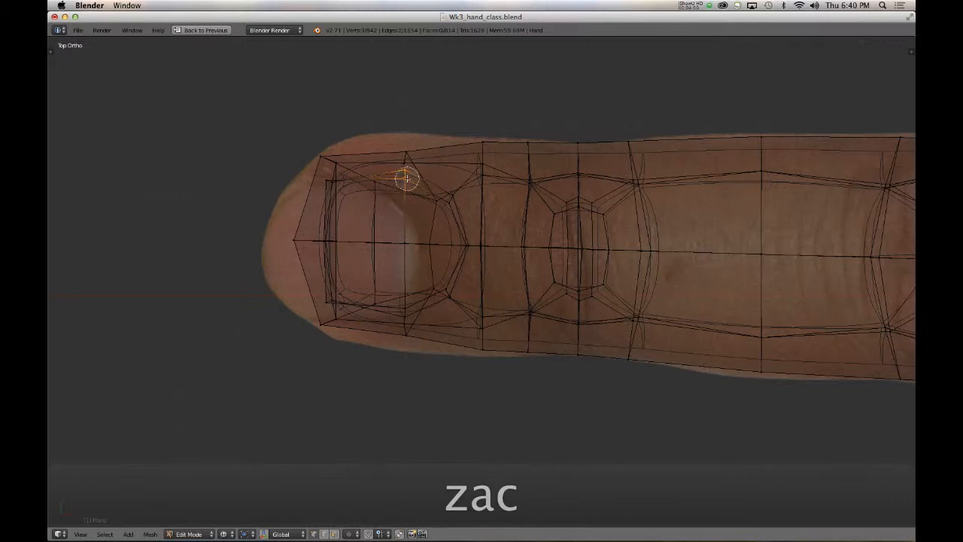
right_click(404, 170)
key("z")
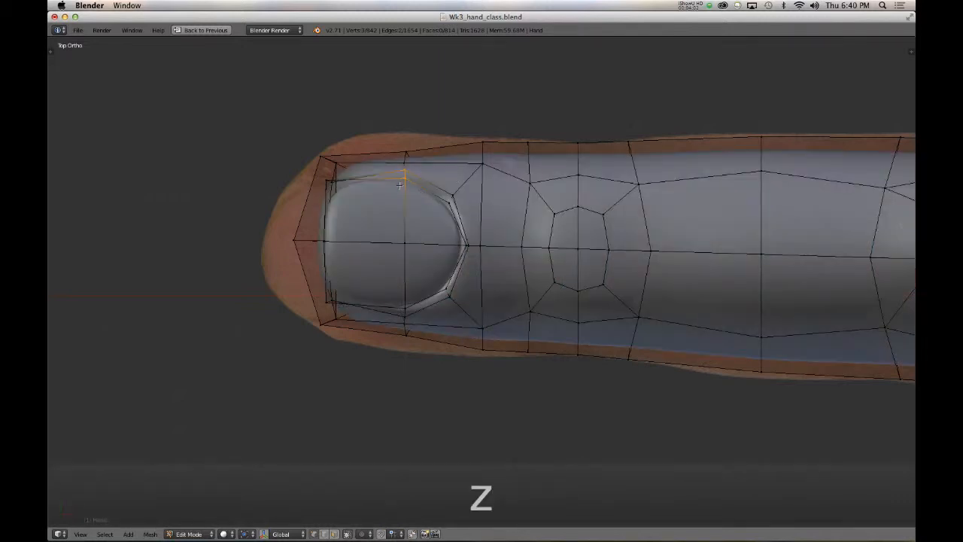
key("g")
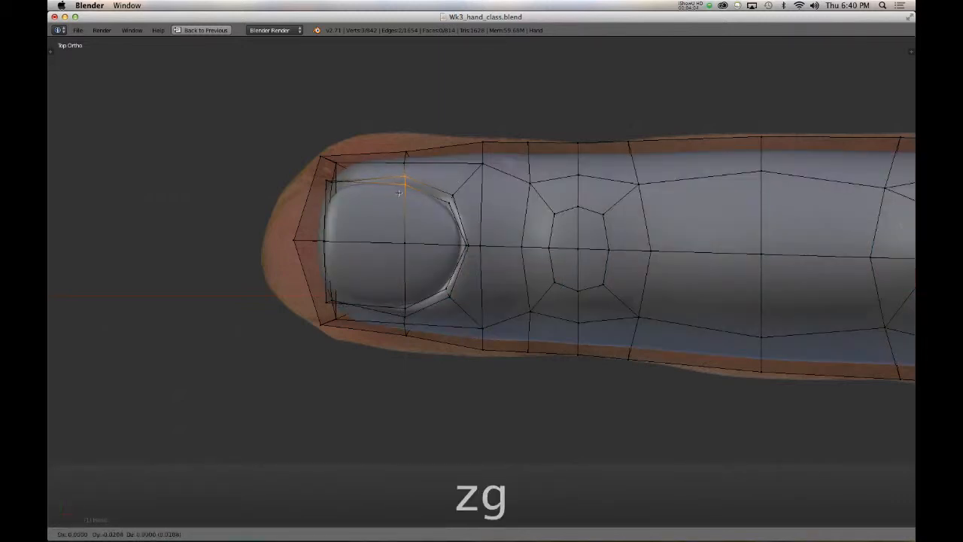
left_click(399, 192)
- Circle-select the nail's mid-side vertices on the negative Y side, move them slightly inward, and check the smoothed fingertip in Object Mode
key("z")
key("a")
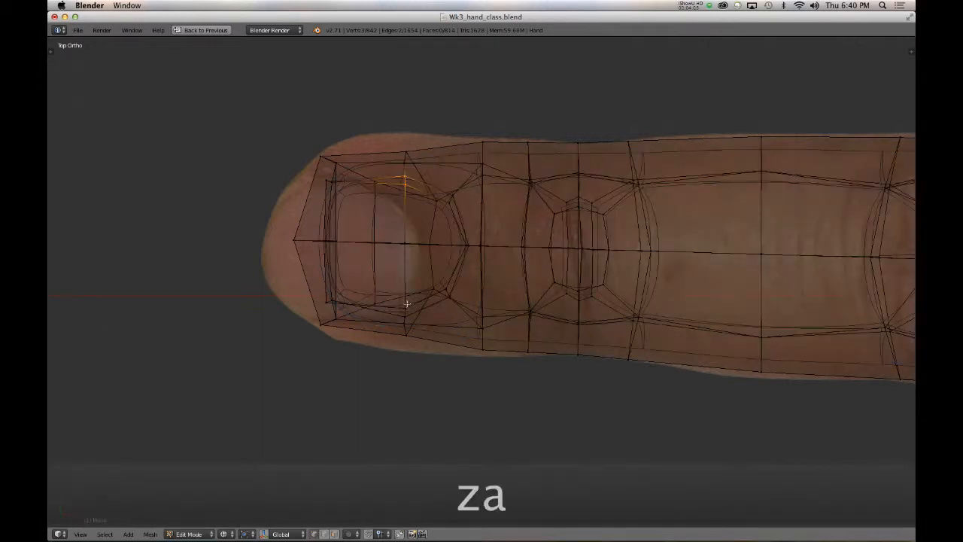
key("c")
left_click(404, 308)
right_click(416, 307)
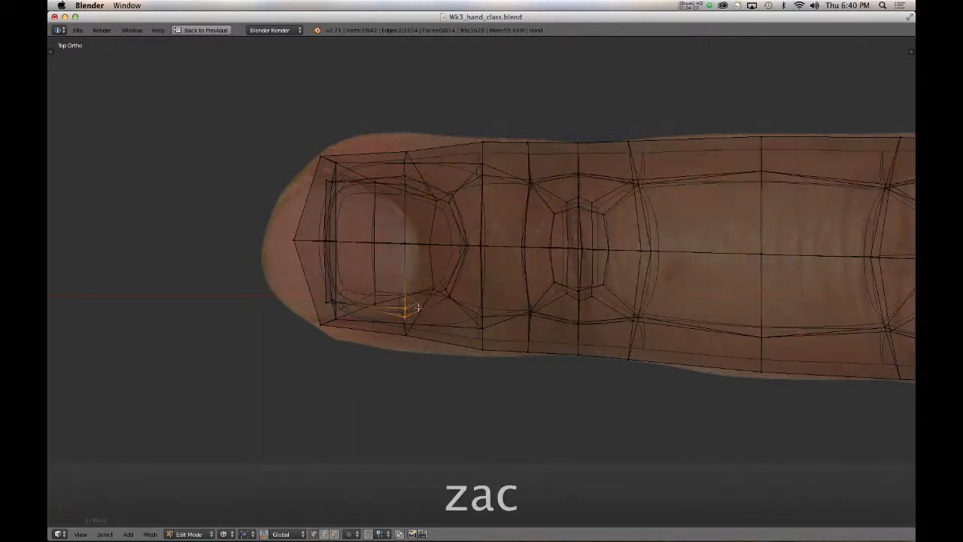
key("z")
key("g")
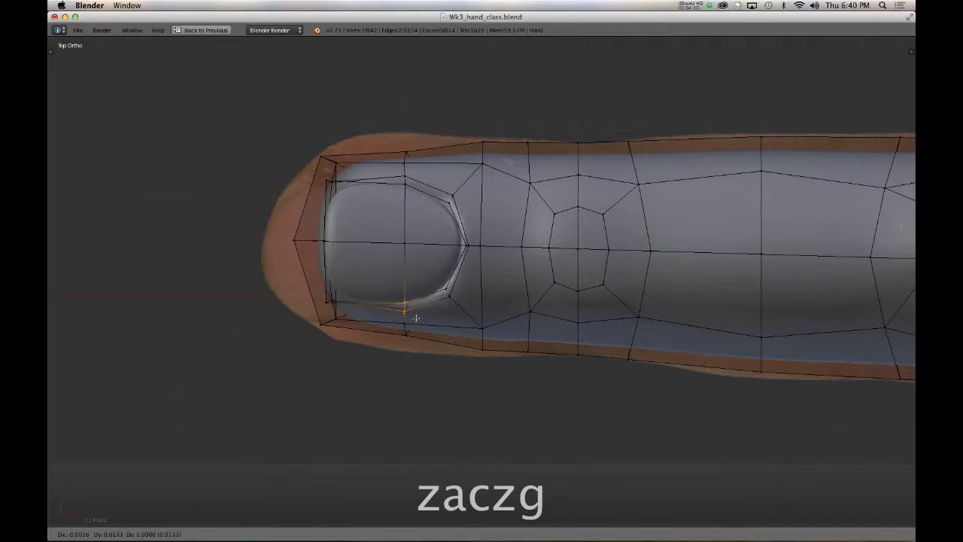
left_click(416, 315)
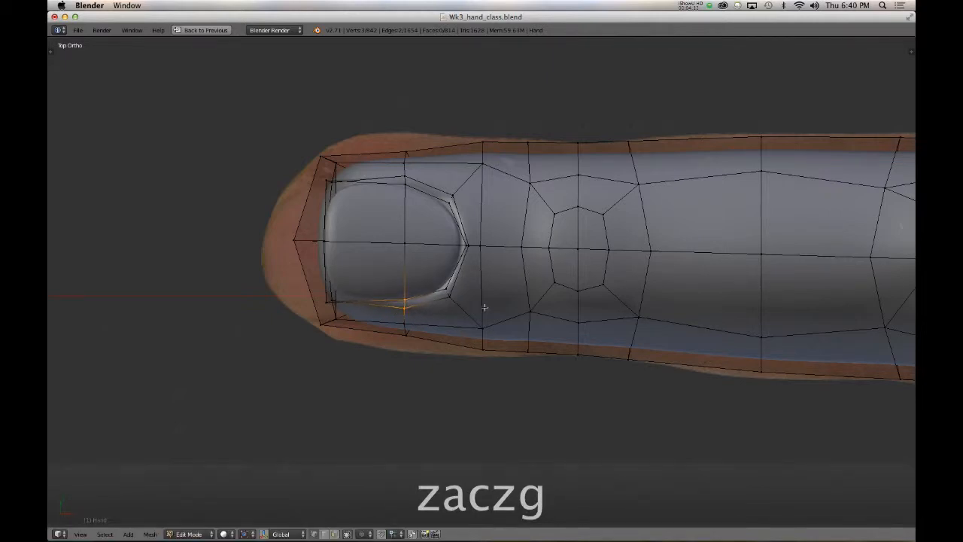
middle_click_drag(482, 305, 525, 327)
key("Tab")
key("Tab")
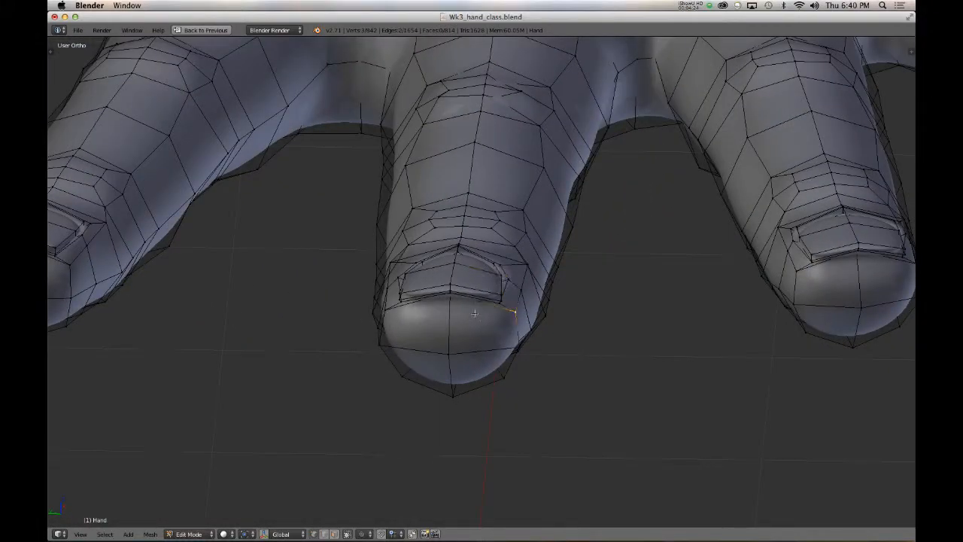
- Scale the selected vertices beside the front corner of the middle fingernail and view the smoothed hand in Object Mode
middle_click_drag(413, 312, 517, 411)
key("s")
left_click(617, 349)
key("Tab")
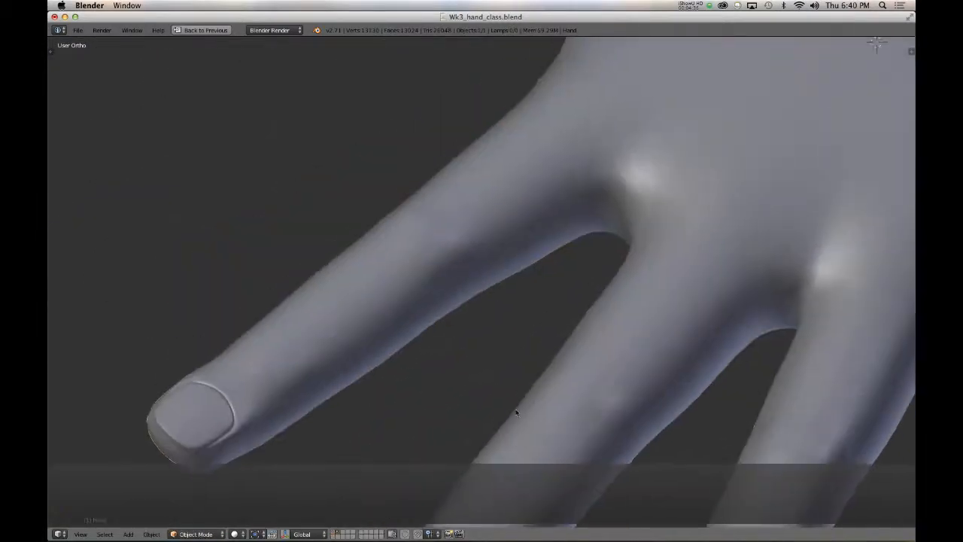
- Scale the two selected vertices behind the middle fingernail to about 0.91 and inspect the smoothed finger in Object Mode
scroll(515, 411, "down", 4)
middle_click_drag(507, 443, 455, 457)
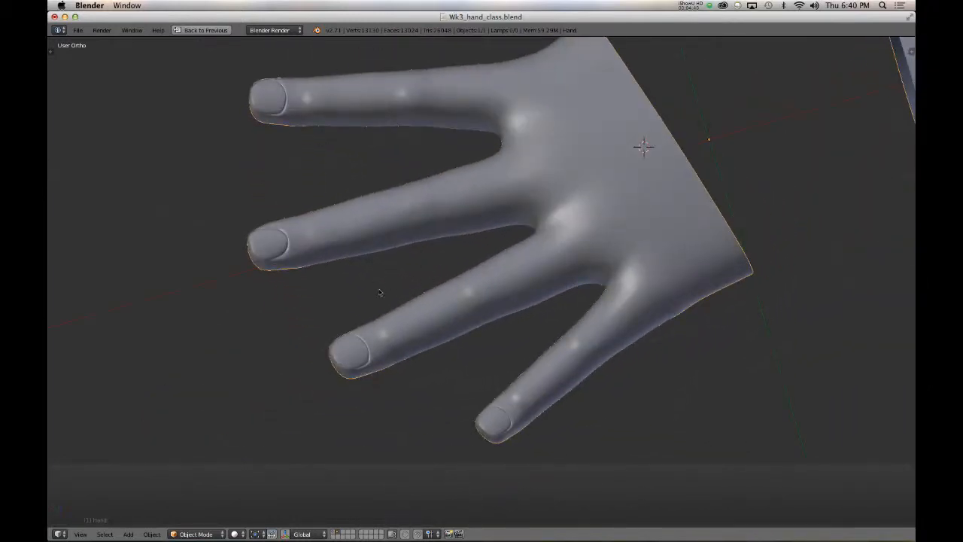
mouse_move(441, 310)
middle_mouse_down()
mouse_move(456, 256)
mouse_move(439, 286)
mouse_move(451, 302)
middle_mouse_up()
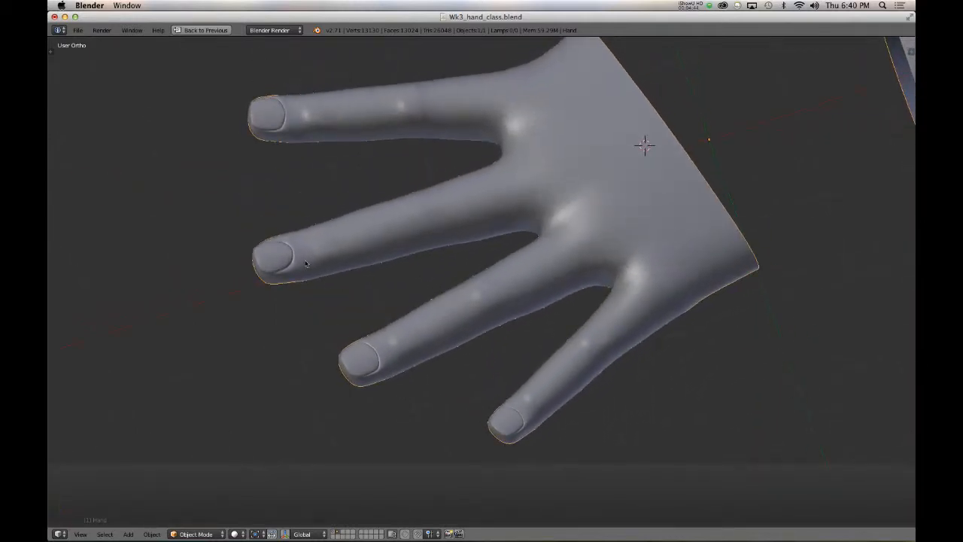
key("Tab")
scroll(308, 264, "up", 5)
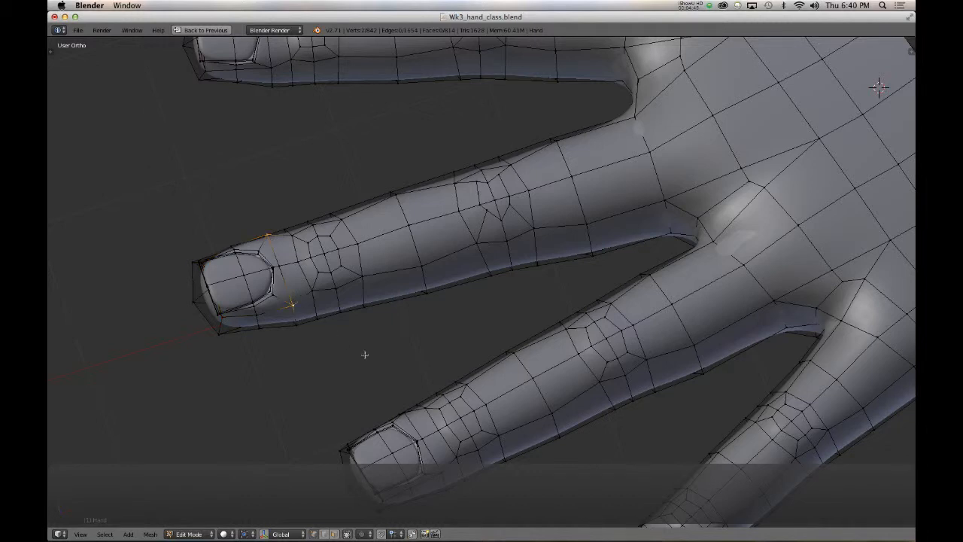
key("s")
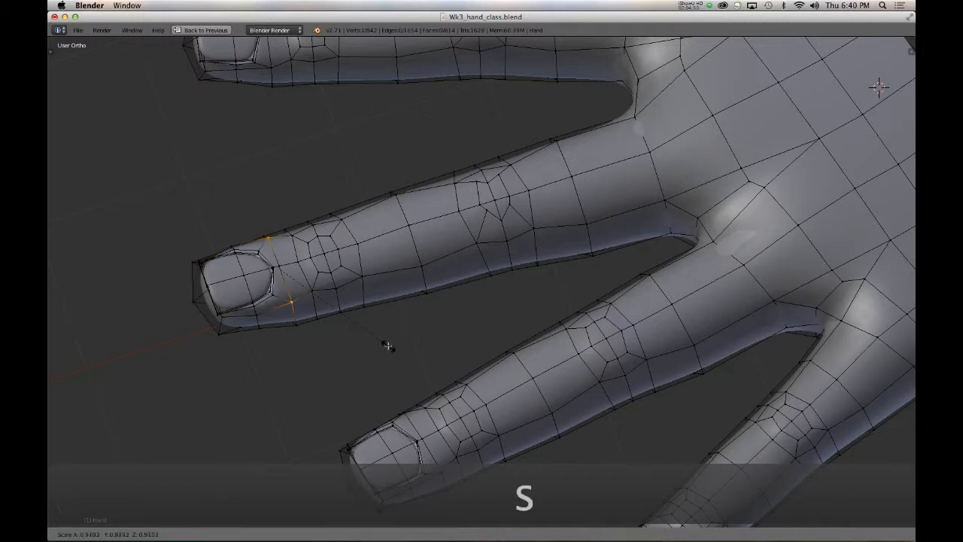
left_click(385, 339)
key("Tab")
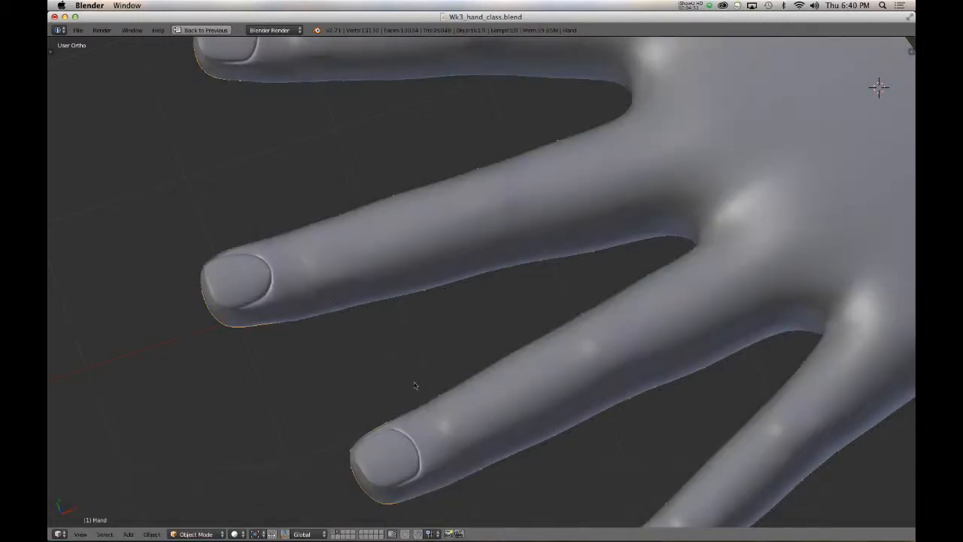
middle_click_drag(417, 384, 530, 331)
scroll(429, 377, "up", 4)
scroll(430, 376, "down", 5)
- In top view, reposition three vertices around the middle finger's central knuckle individually to round its loop, the last about 0.01 in X and -0.04 in Y
key("Tab")
scroll(453, 405, "up", 2)
scroll(453, 405, "down", 3)
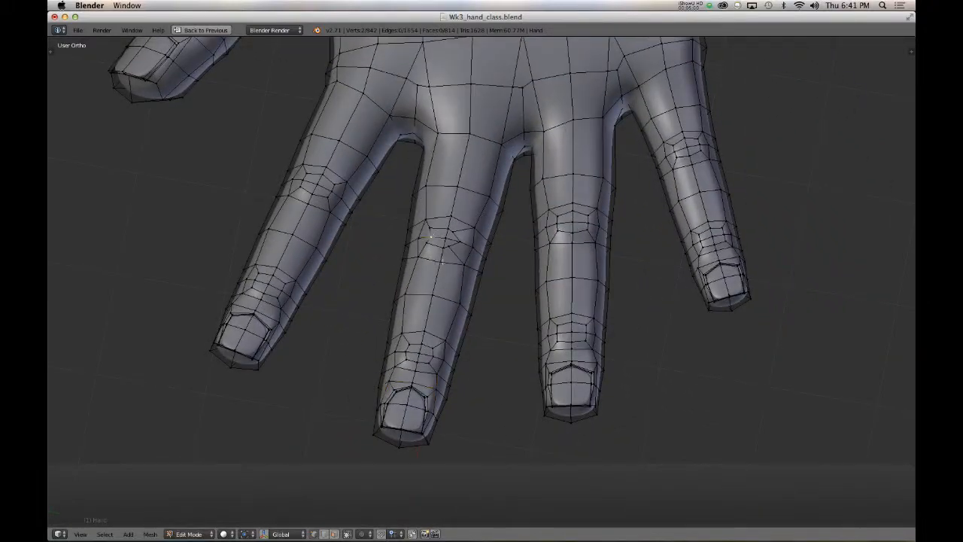
middle_click_drag(443, 262, 518, 219)
scroll(499, 219, "down", 3)
scroll(453, 188, "up", 7)
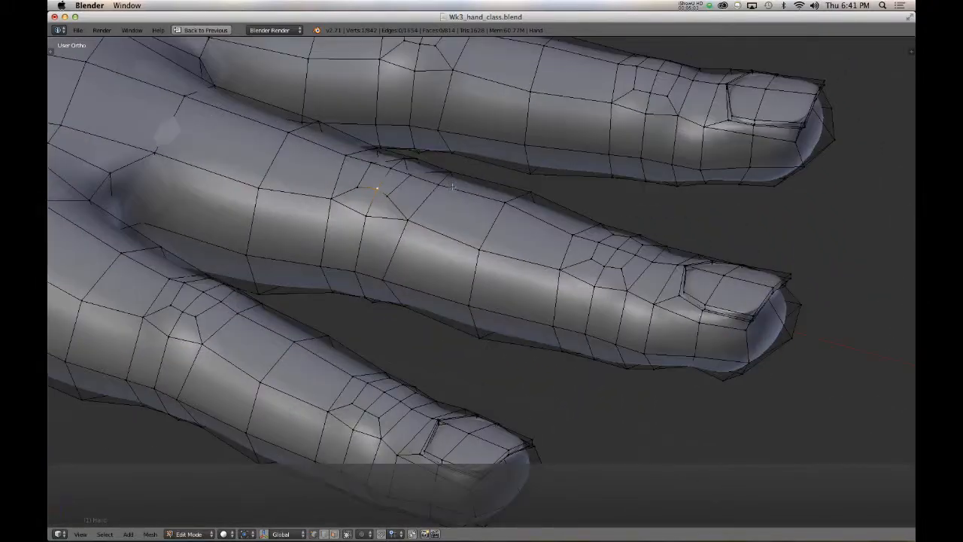
middle_click_drag(453, 186, 425, 221)
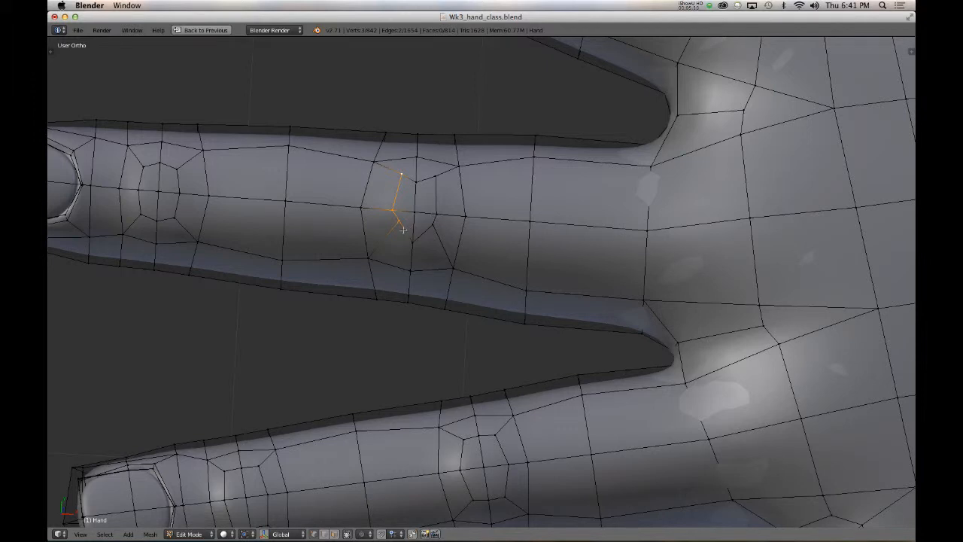
key("7")
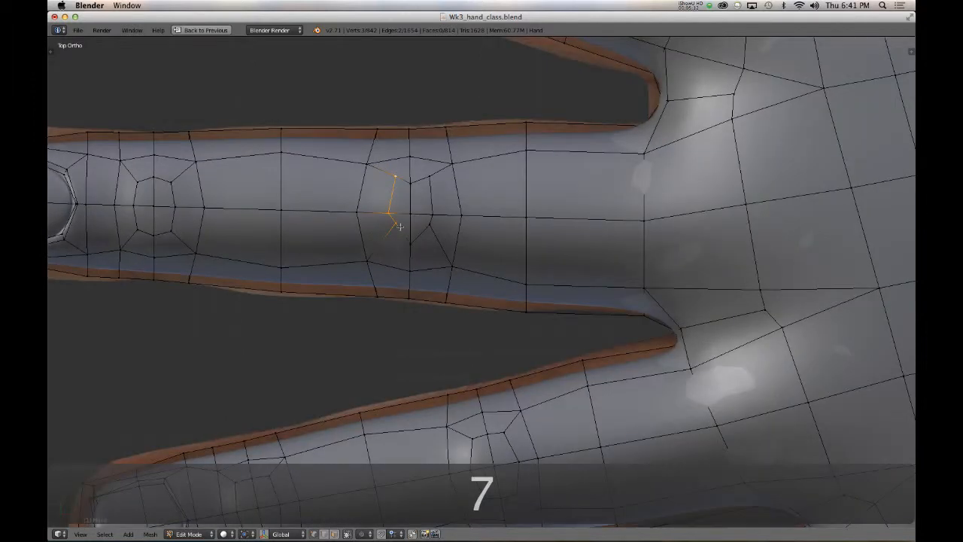
key("g")
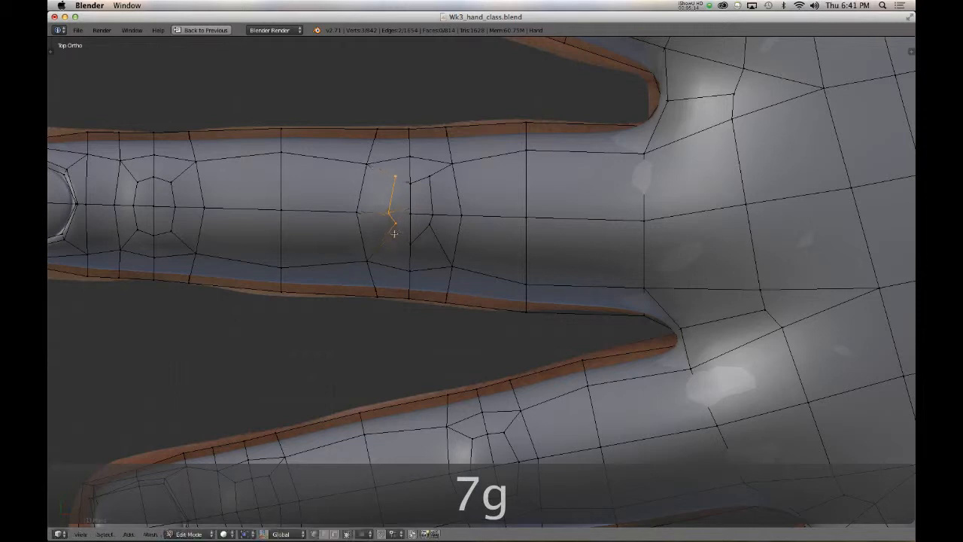
key("g")
key("g")
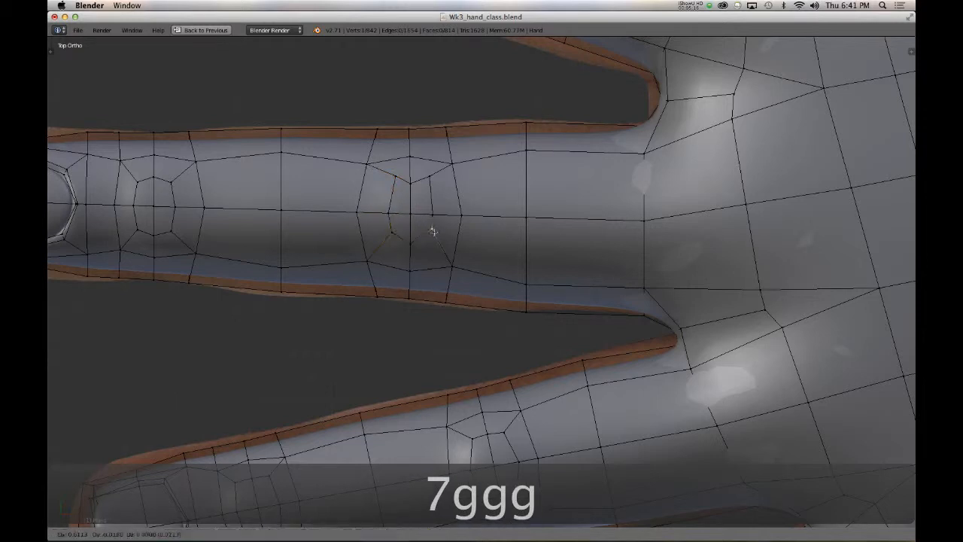
key("g")
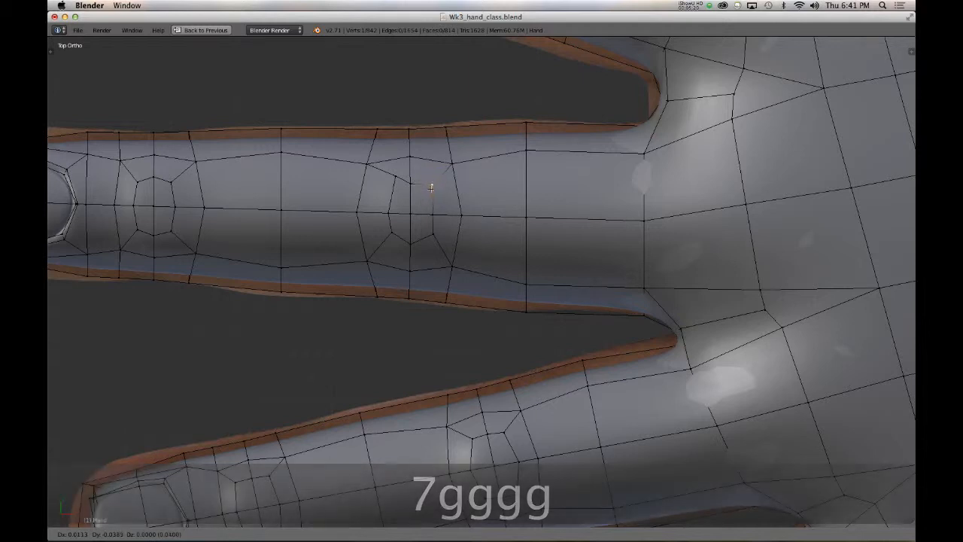
left_click(431, 188)
- Pull the central knuckle loop's two positive-Y corner vertices inward to even out the ring, and view the smoothed hand in Object Mode
key("g")
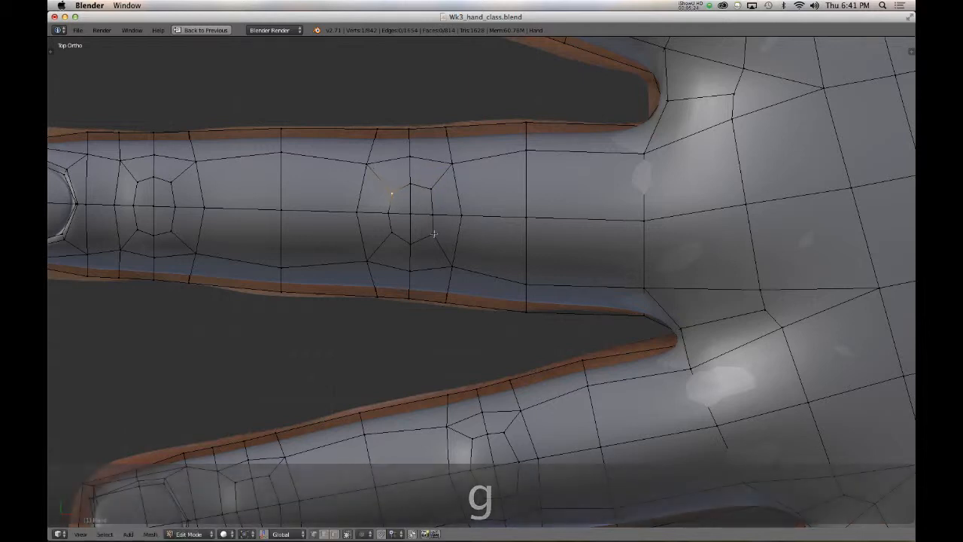
left_click(423, 203)
key("g")
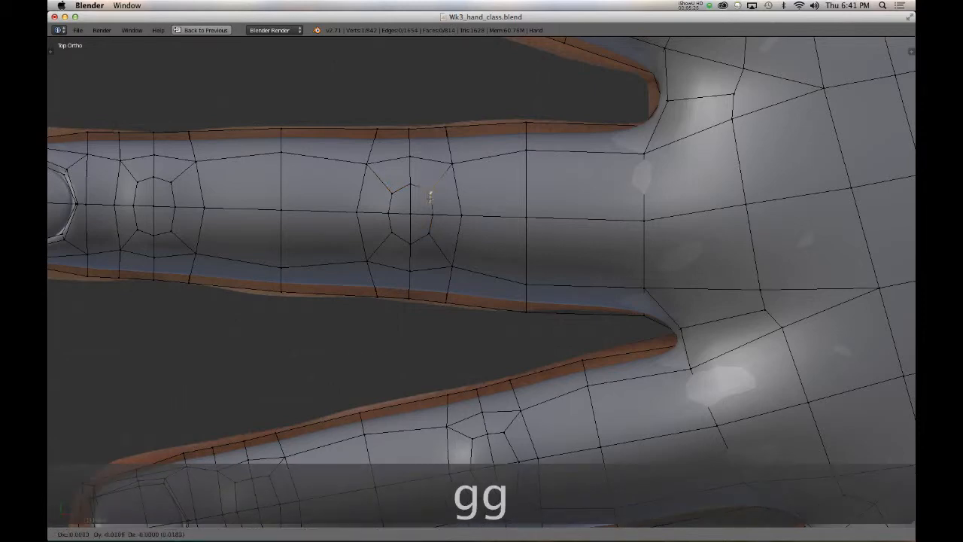
middle_click_drag(373, 275, 409, 248)
key("Tab")
scroll(409, 288, "down", 4)
middle_click_drag(408, 288, 438, 228)
- On the palm side, scale the two center vertices of the middle finger's central joint crease apart to about 1.73
key("Tab")
scroll(473, 248, "up", 2)
key("ctrl+Tab")
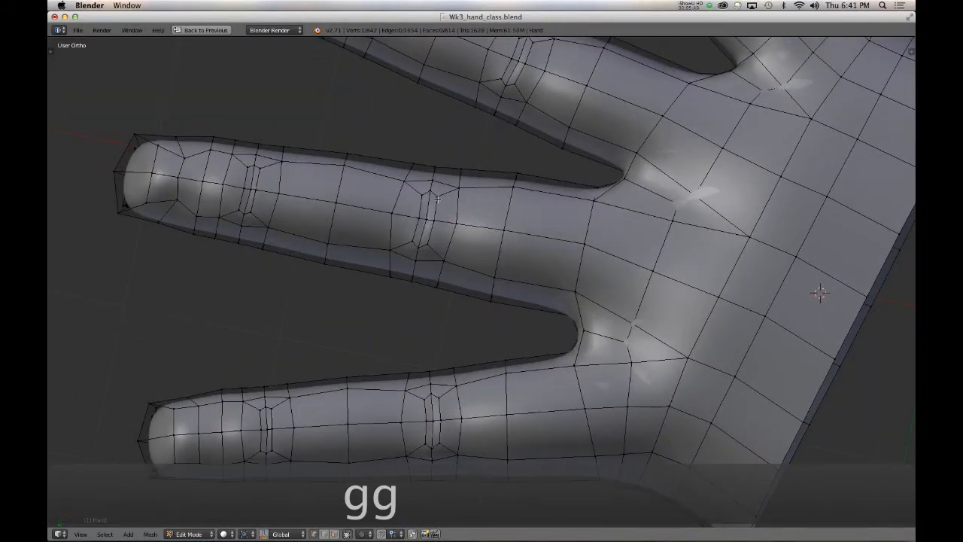
right_click(434, 220)
key("g")
key("g")
key("s")
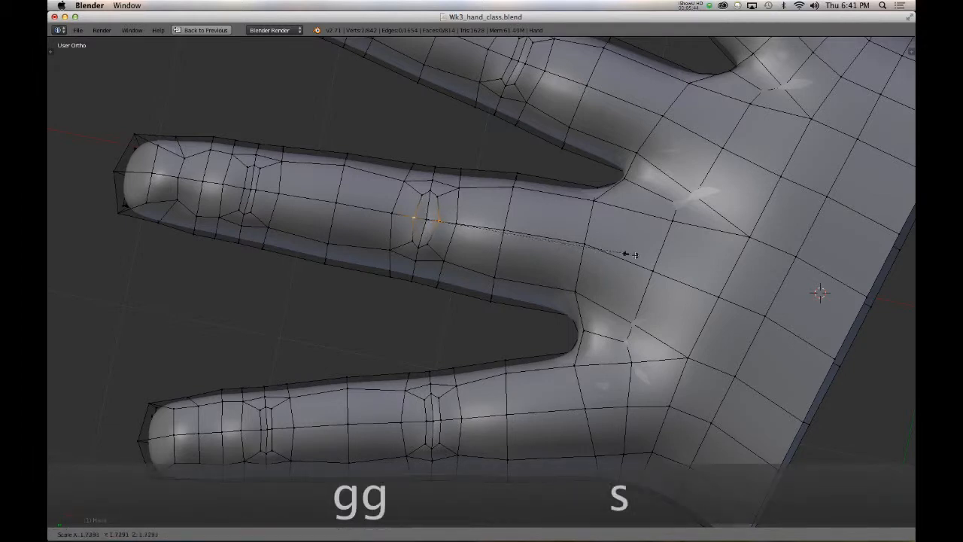
left_click(645, 254)
- Select the six vertices along both edges of the central joint's palm-side crease, smooth them twice and check the result in Object Mode
middle_click_drag(468, 262, 421, 232)
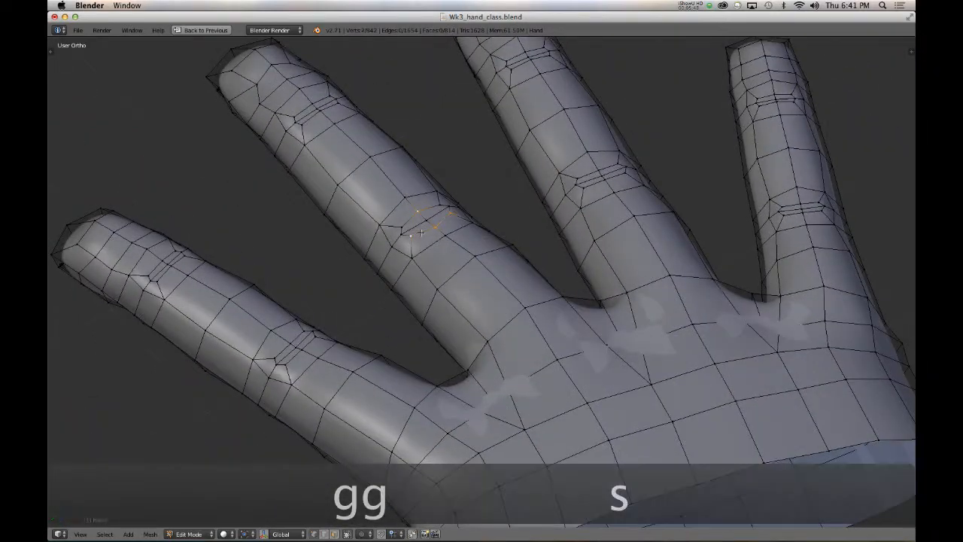
key("w")
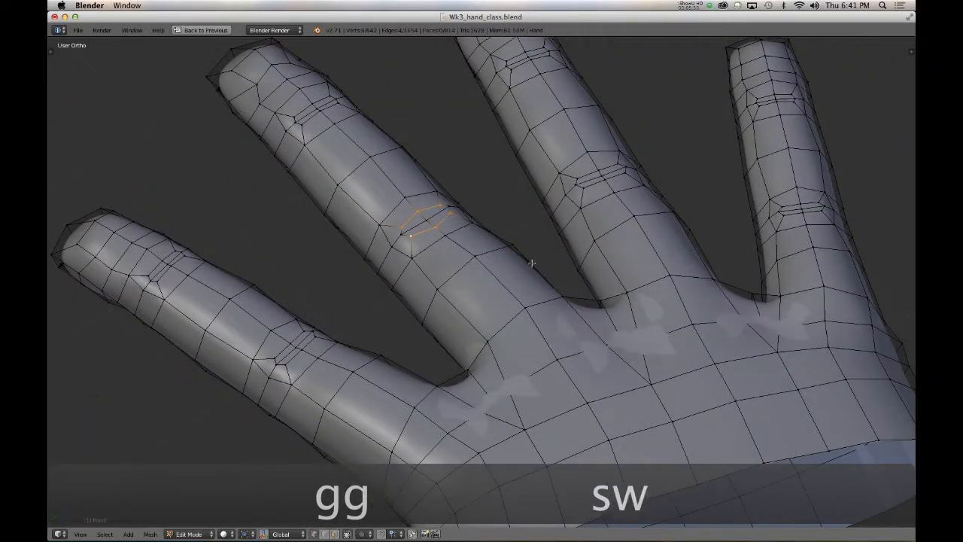
left_click(532, 262)
key("w")
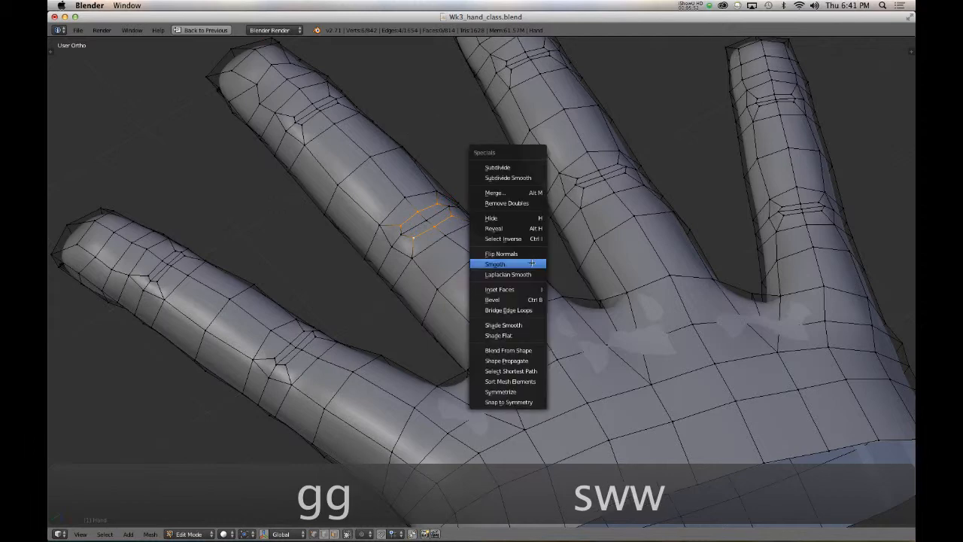
left_click(532, 263)
middle_click_drag(532, 263, 447, 285)
key("Tab")
key("Tab")
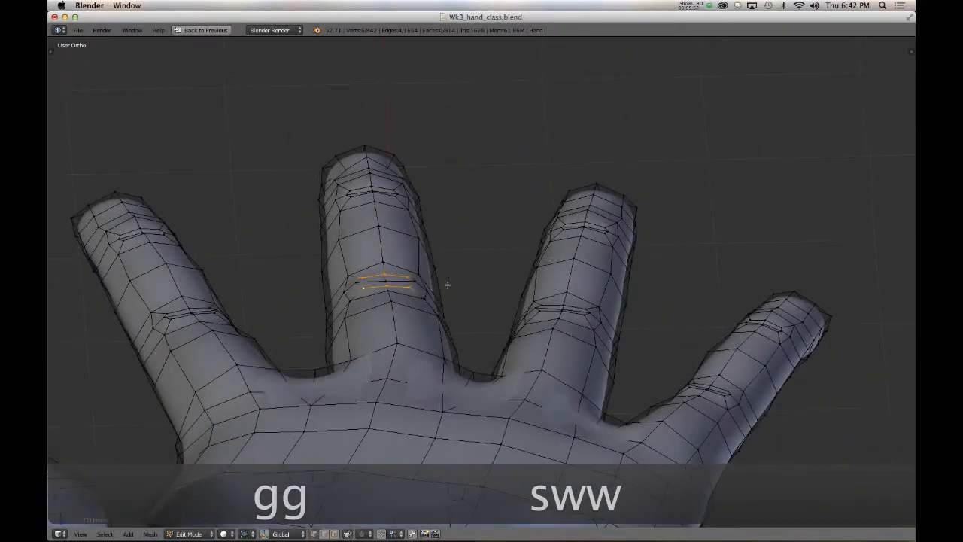
- Move the two end vertices of the central joint's palm-side crease about 0.03 along Z
right_click(415, 281)
key("g")
key("z")
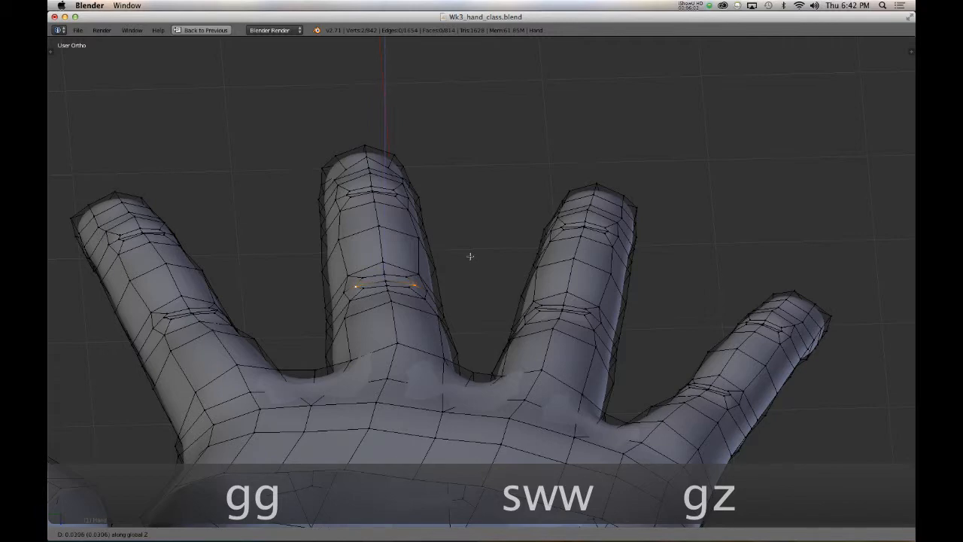
left_click(470, 257)
- Select the four corner vertices of the palm-side crease at the middle finger's outer joint and smooth them twice
middle_click_drag(471, 257, 333, 296)
scroll(336, 301, "up", 4)
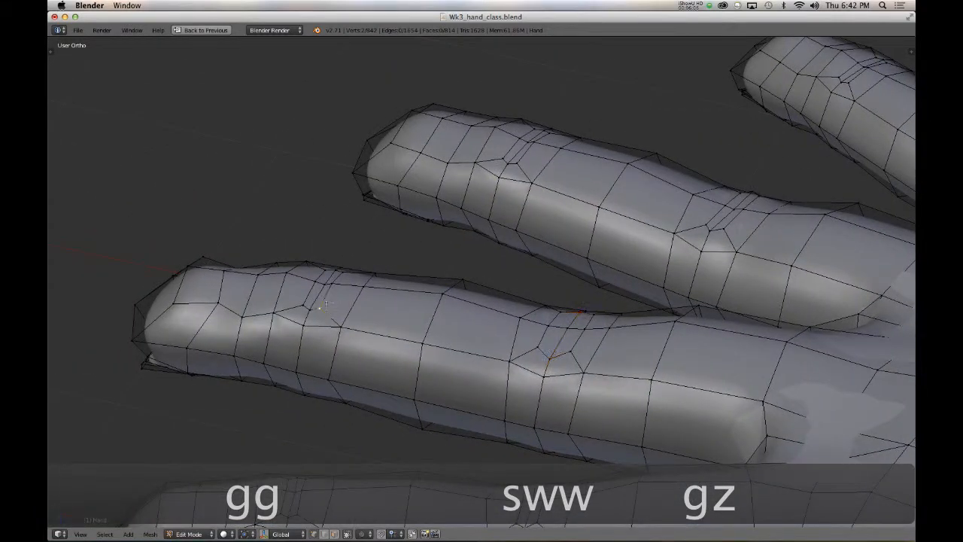
middle_click_drag(342, 283, 297, 310)
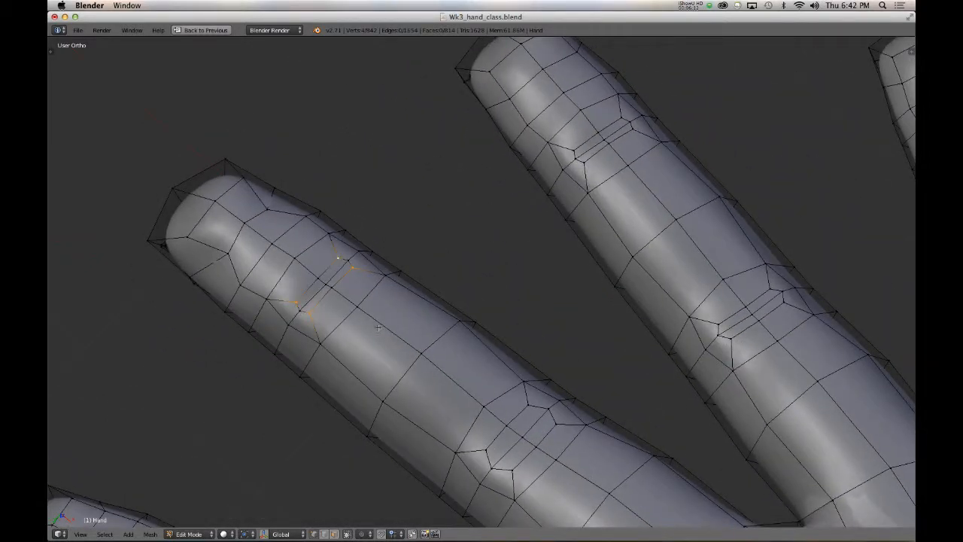
key("w")
left_click(401, 316)
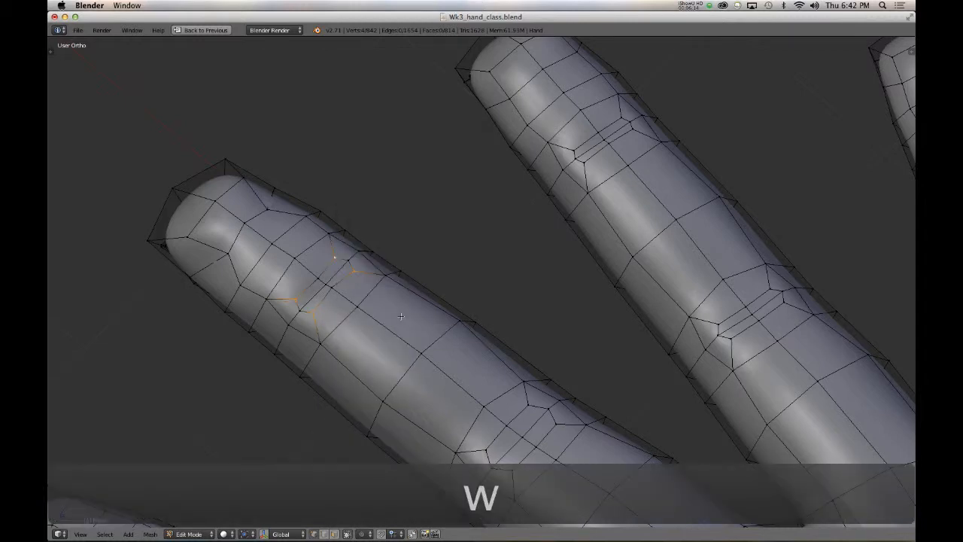
key("w")
left_click(401, 316)
- Scale the outer joint crease's two center vertices apart to about 1.77 and compare the smoothed hand with the reference photo from above
right_click(319, 277)
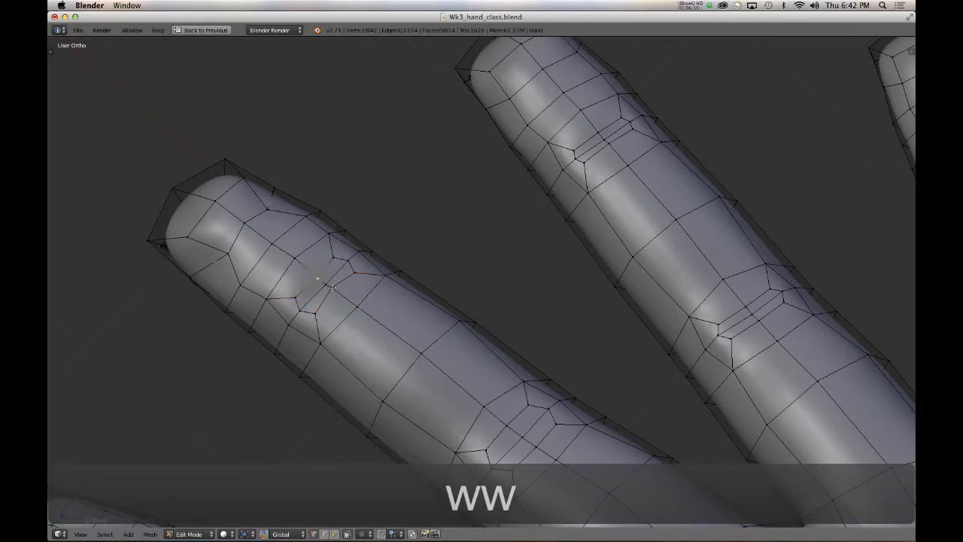
key("s")
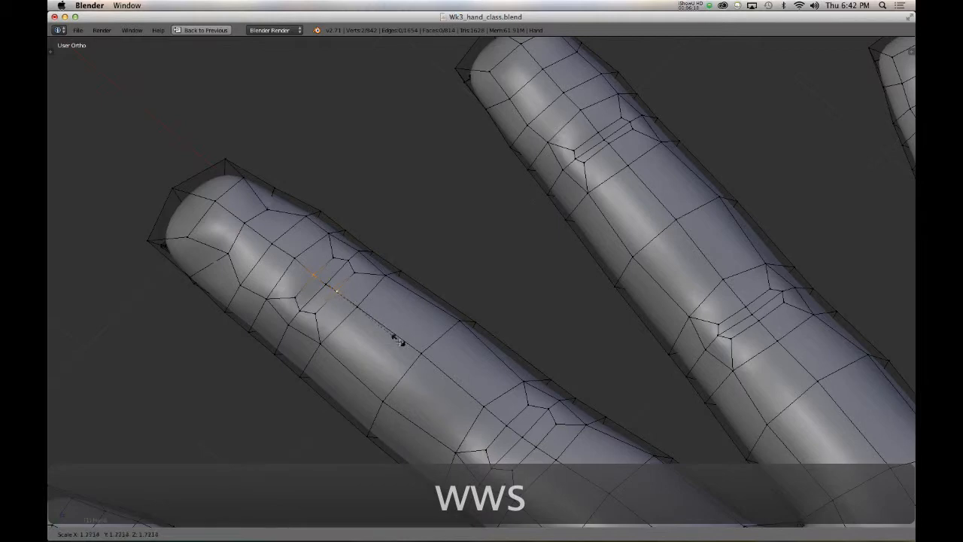
middle_click_drag(401, 344, 508, 330)
key("Tab")
scroll(359, 309, "down", 5)
key("7")
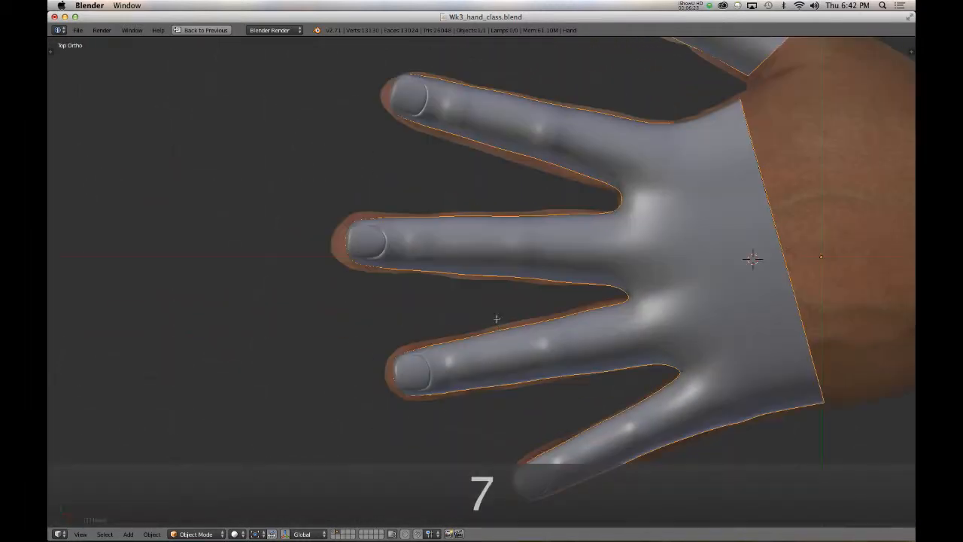
- In top-view wireframe, delete the thumb, index, ring and little finger geometry, keeping the middle finger, palm and wrist band
key("Tab")
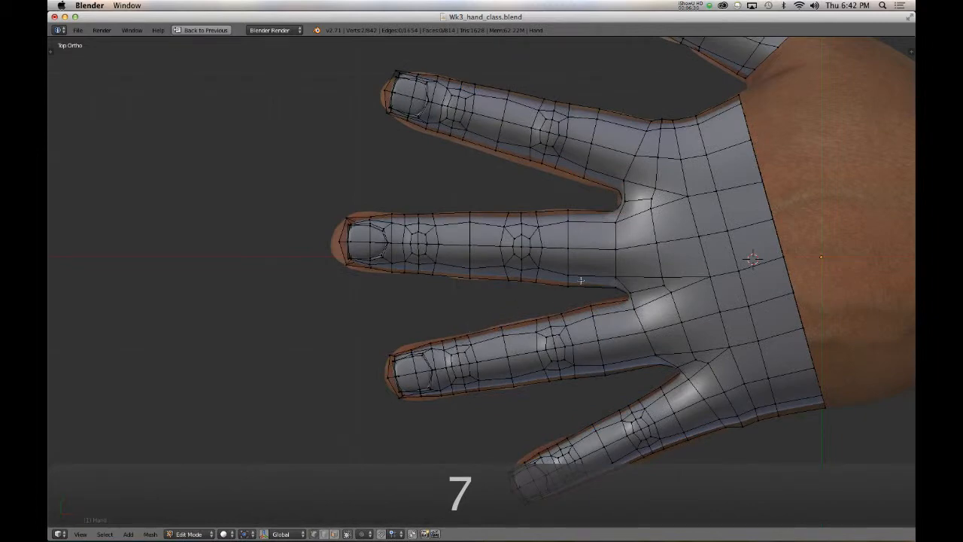
scroll(575, 278, "down", 3)
scroll(574, 276, "up", 2)
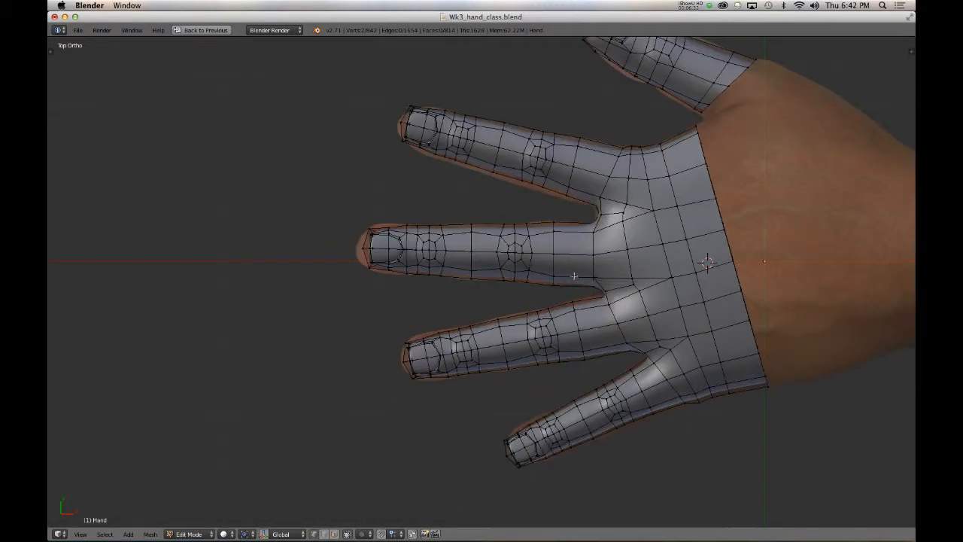
middle_click_drag(575, 276, 495, 290, "shift")
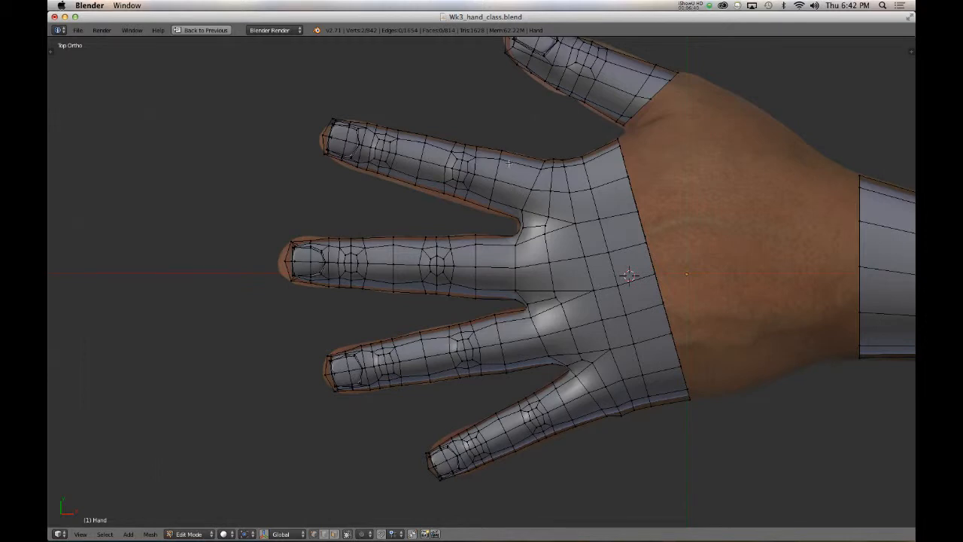
key("z")
key("z")
key("x")
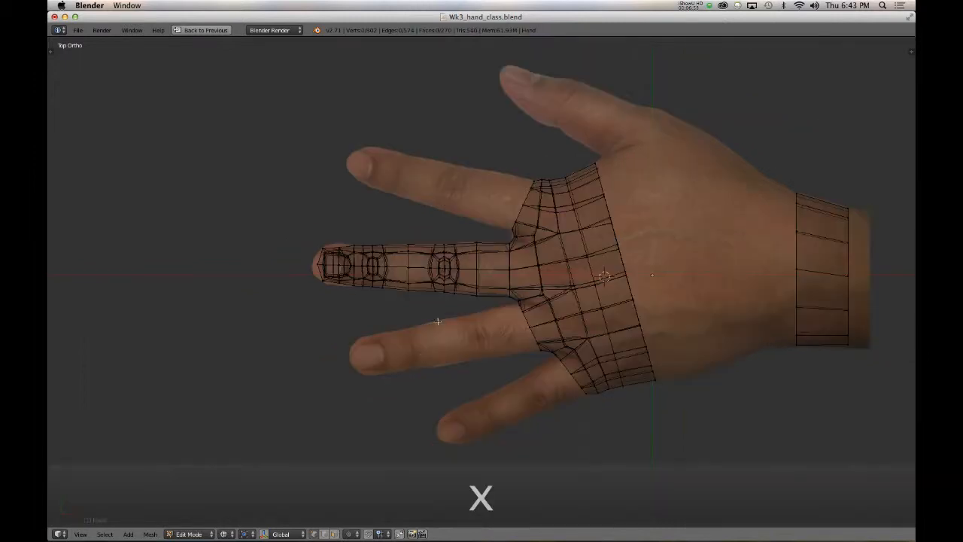
- Select the edge loop around the middle finger's central knuckle in solid shading and snap the 3D cursor to its center
mouse_move(527, 286)
middle_mouse_down()
mouse_move(531, 187)
mouse_move(453, 346)
mouse_move(467, 302)
mouse_move(459, 286)
mouse_move(447, 368)
mouse_move(567, 284)
mouse_move(639, 297)
mouse_move(466, 304)
middle_mouse_up()
key("z")
right_click(447, 282, "alt")
key("shift+s")
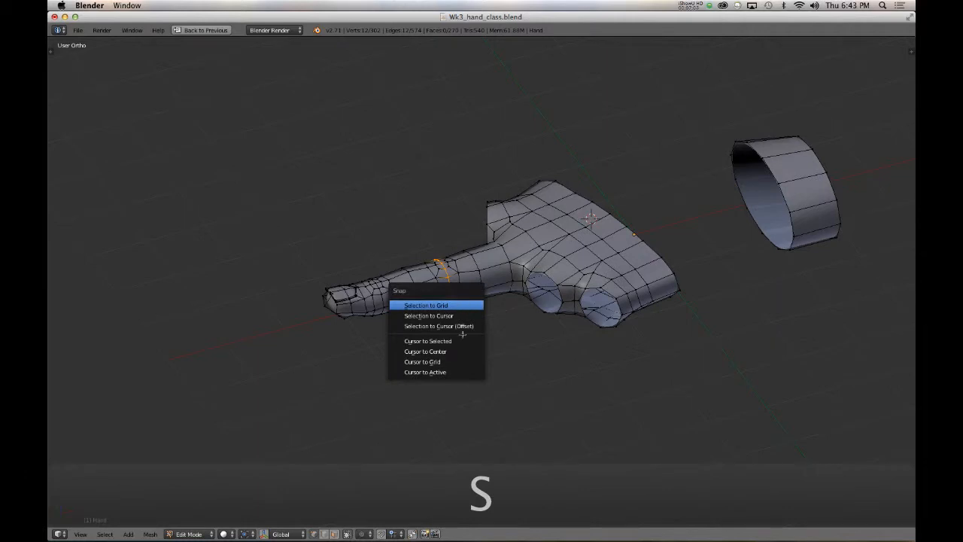
left_click(461, 340)
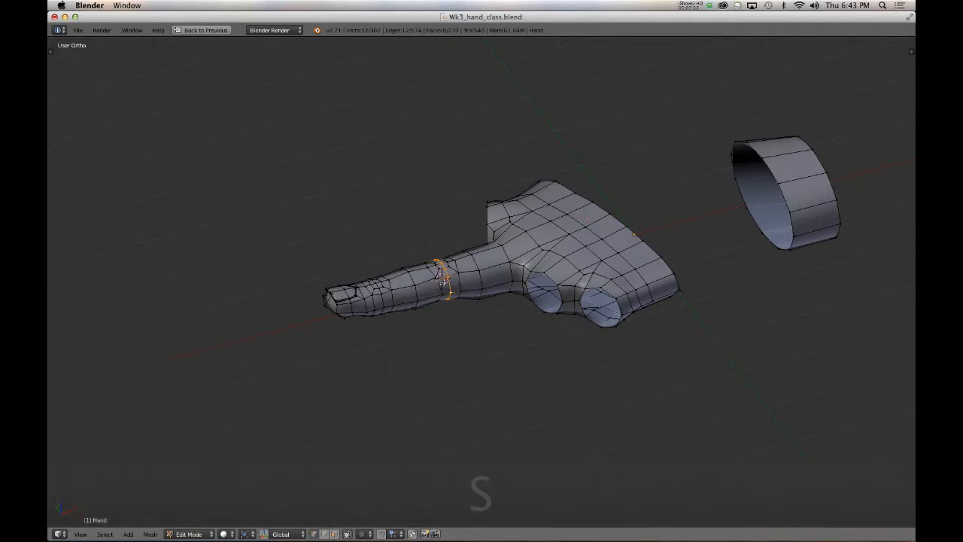
middle_click_drag(443, 282, 583, 283)
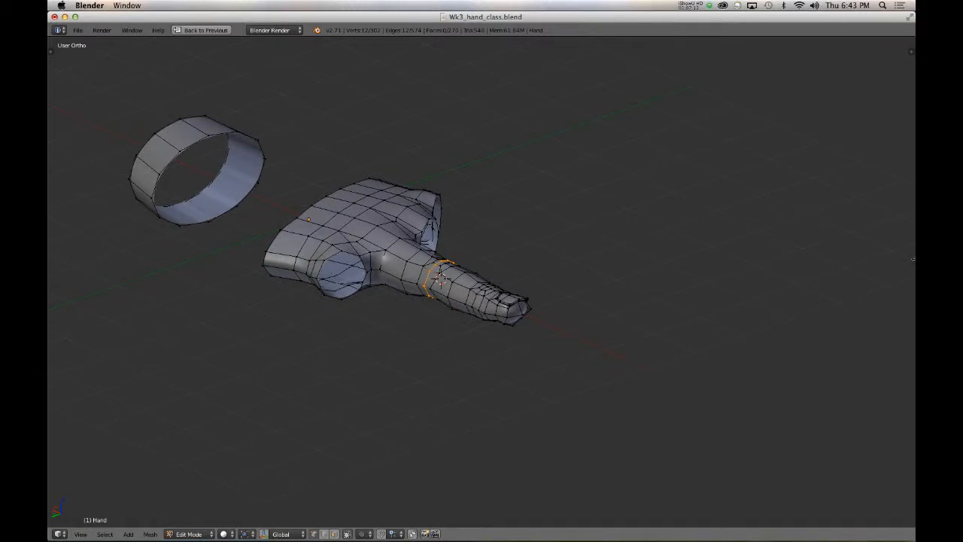
middle_click_drag(645, 249, 483, 247)
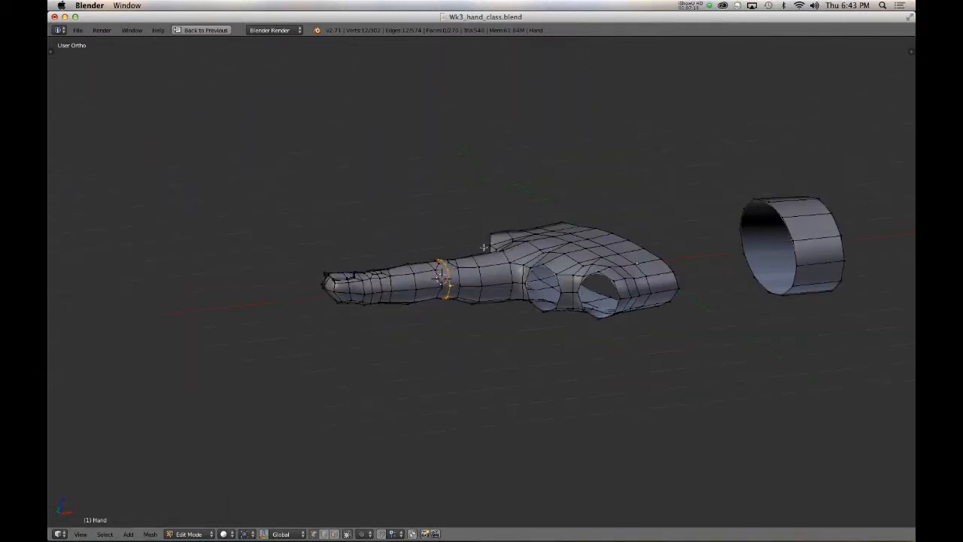
- In front-view wireframe, select all middle finger geometry from the fingertip up to, but not including, the central knuckle loop
key("1")
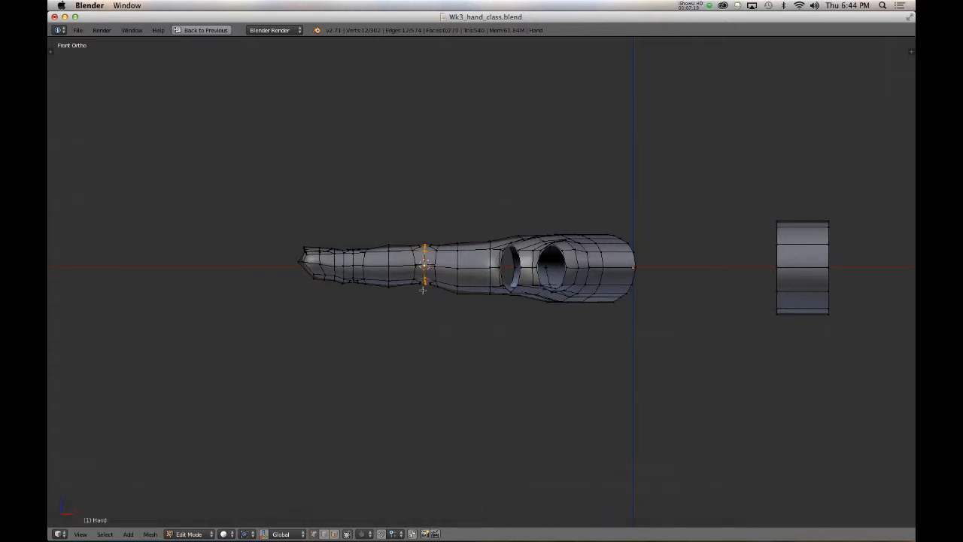
scroll(423, 291, "up", 3)
middle_click_drag(484, 286, 597, 287, "shift")
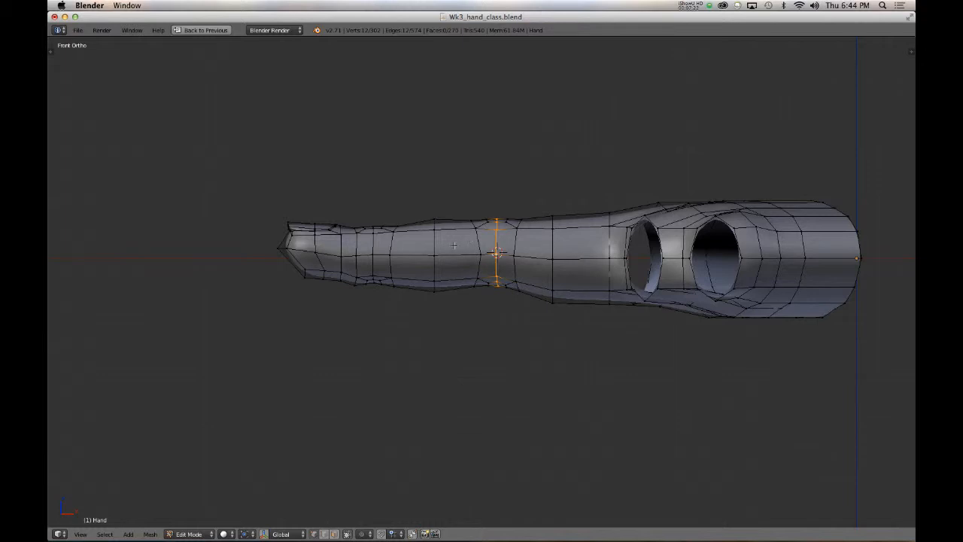
key("z")
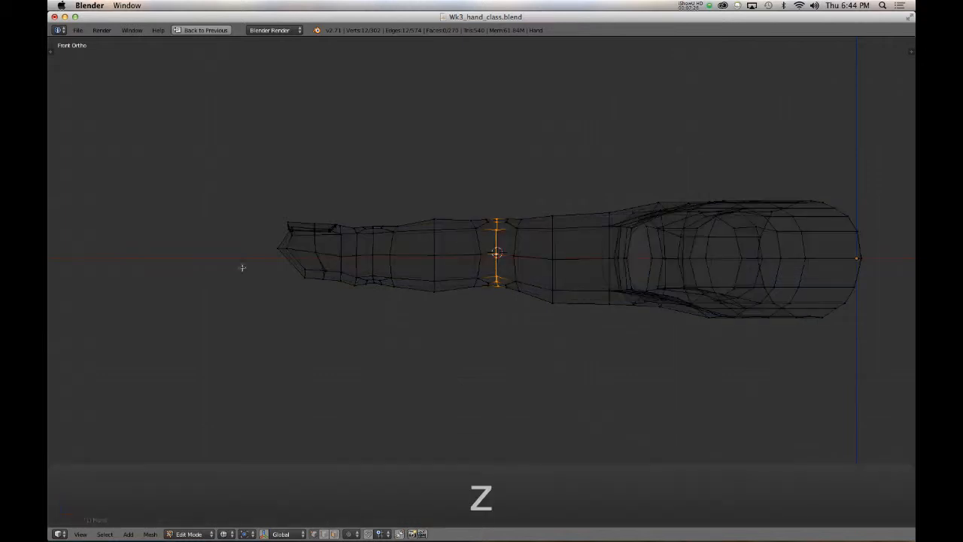
key("b")
left_click_drag(241, 170, 493, 411)
key("a")
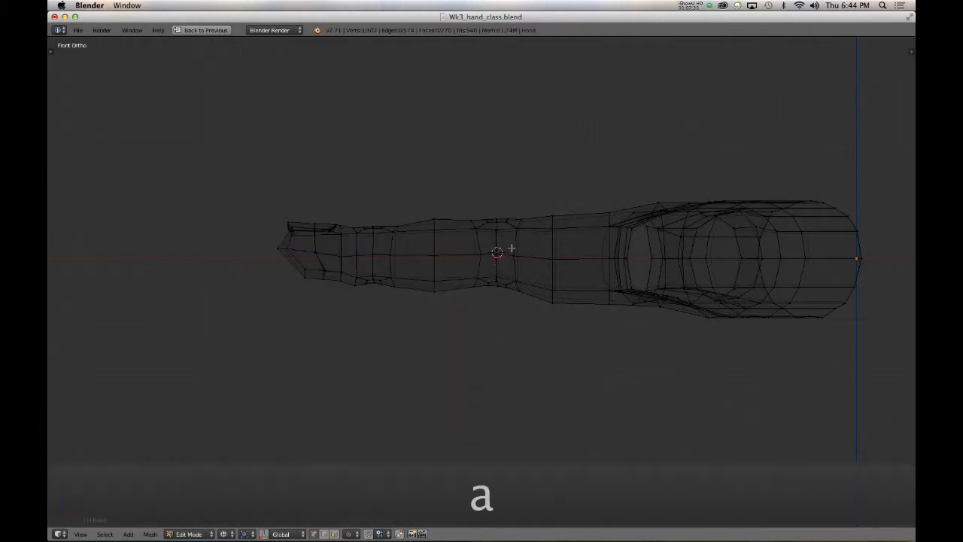
key("b")
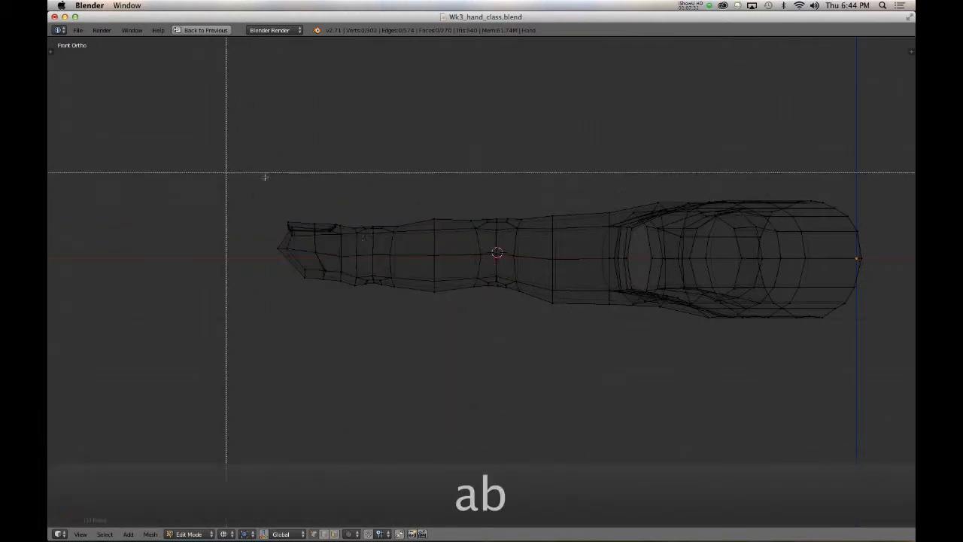
left_click_drag(236, 172, 494, 398)
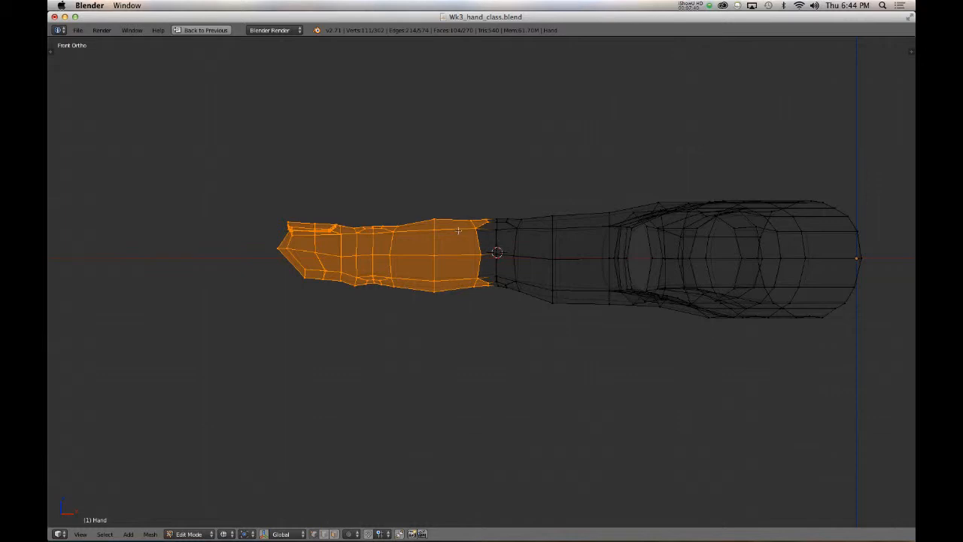
- Enable proportional editing and set the pivot point to the 3D cursor
key("o")
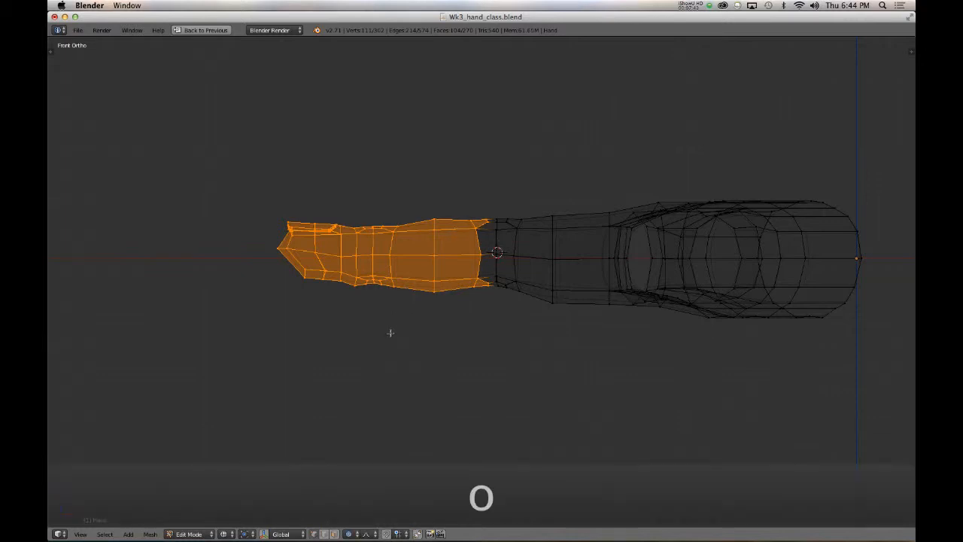
key("o")
left_click(349, 534)
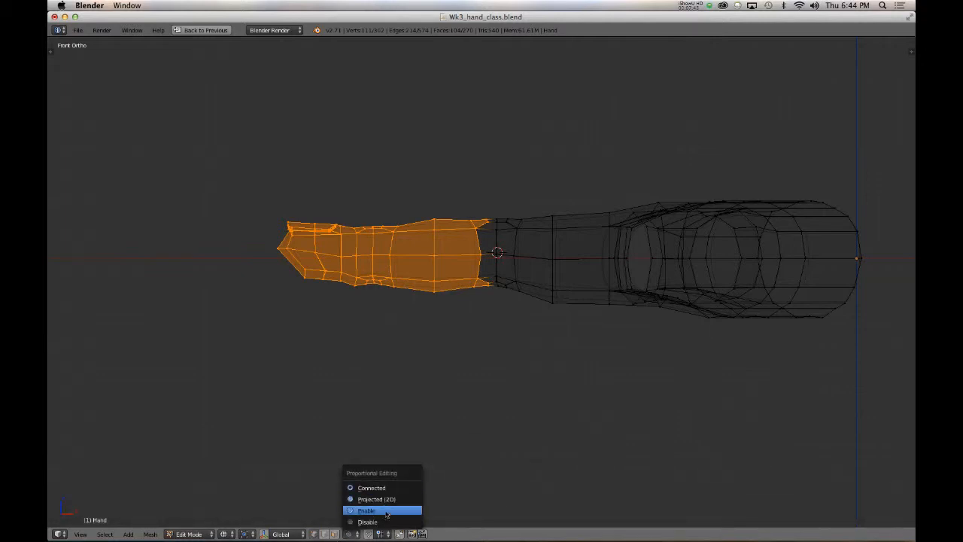
left_click(381, 511)
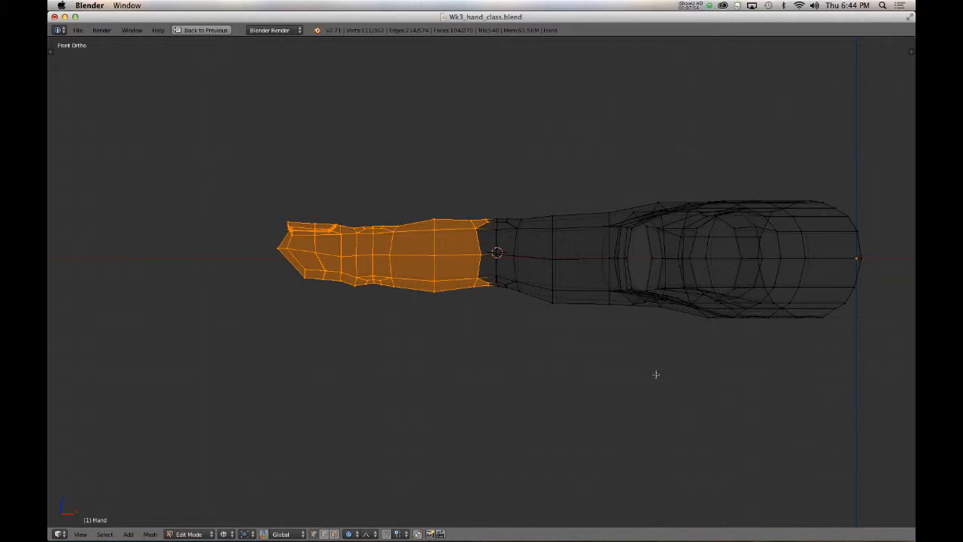
key("period")
- Rotate the outer finger section about -14.5 degrees around the central knuckle, with a smooth proportional size of about 0.16
key("r")
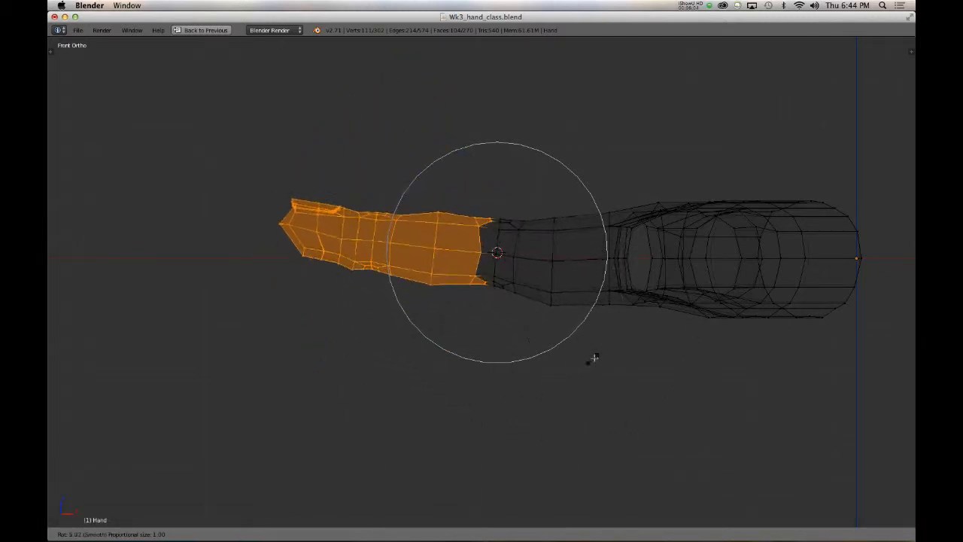
scroll(593, 356, "up", 5)
scroll(602, 347, "down", 13)
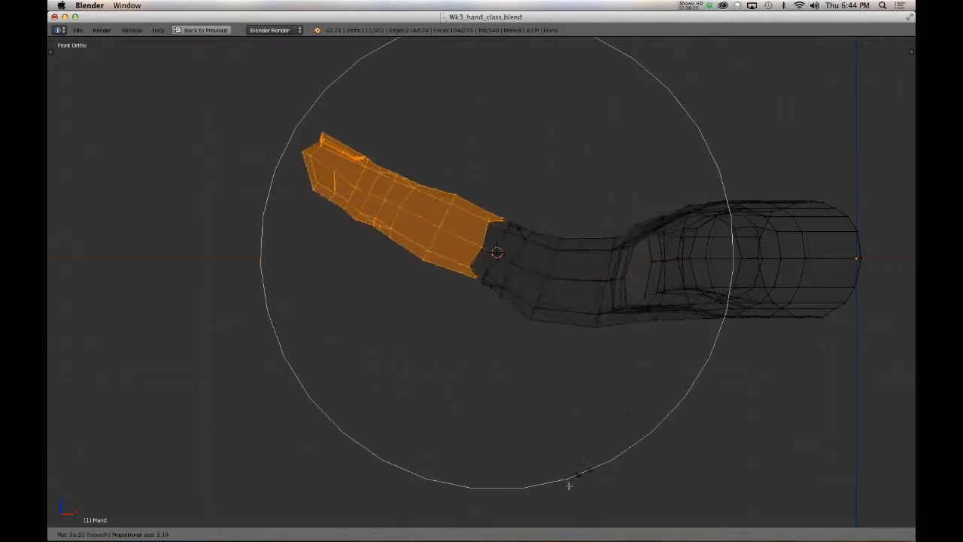
scroll(624, 418, "up", 12)
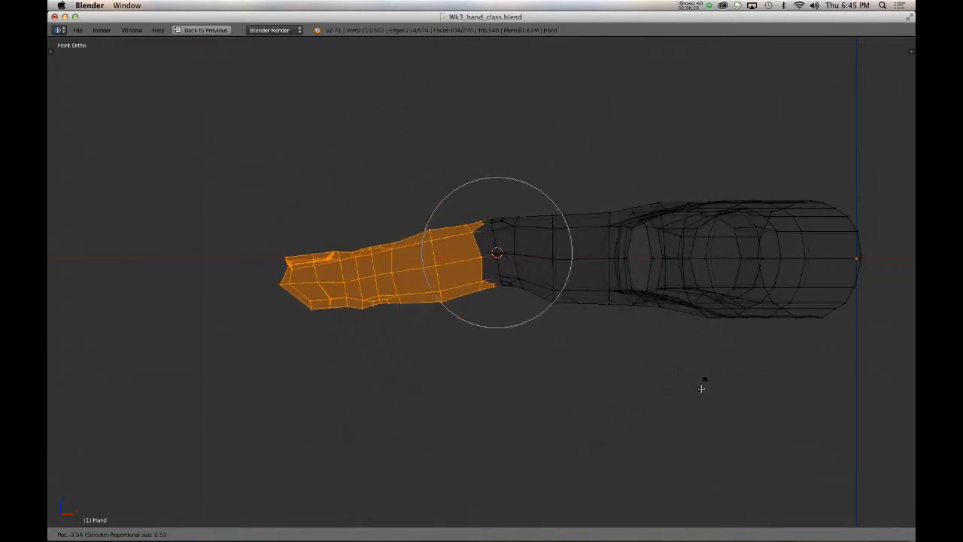
scroll(703, 387, "up", 7)
scroll(687, 419, "up", 1)
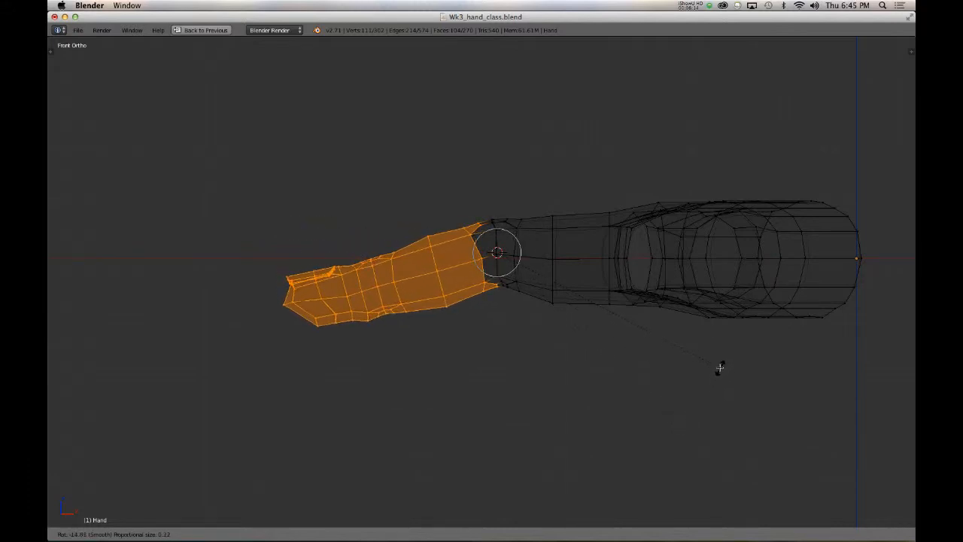
scroll(721, 364, "up", 5)
scroll(720, 364, "up", 2)
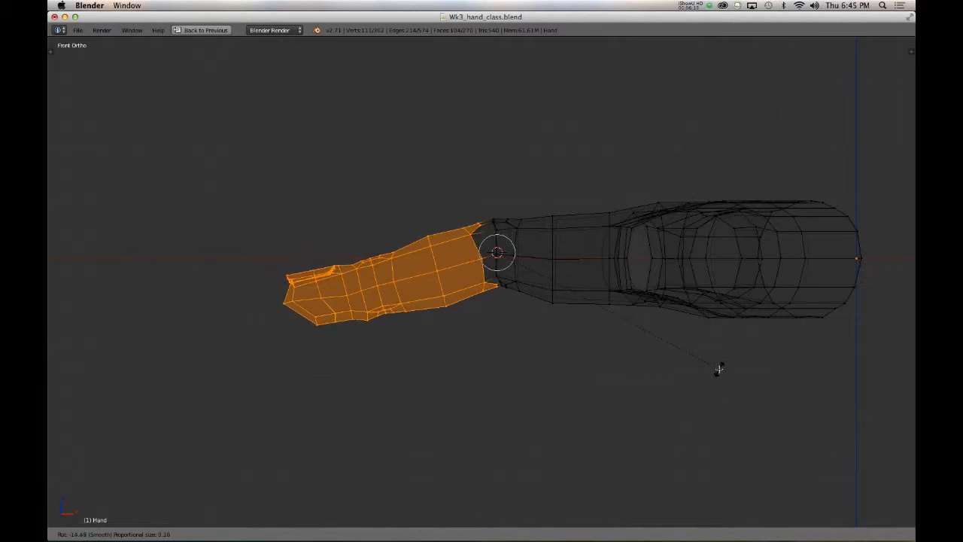
left_click(720, 368)
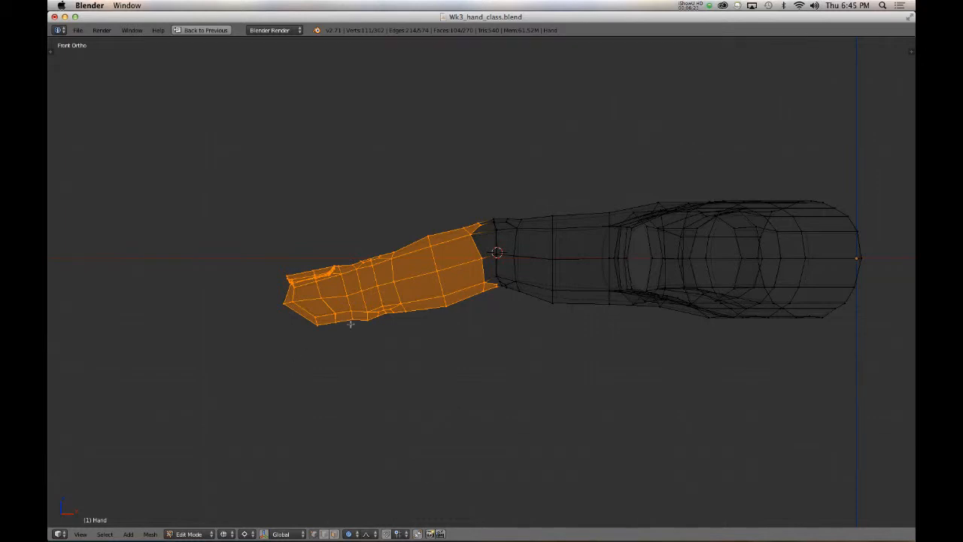
- Select the edge loop around the middle finger's outer joint and snap the 3D cursor to its center
right_click(374, 277, "alt")
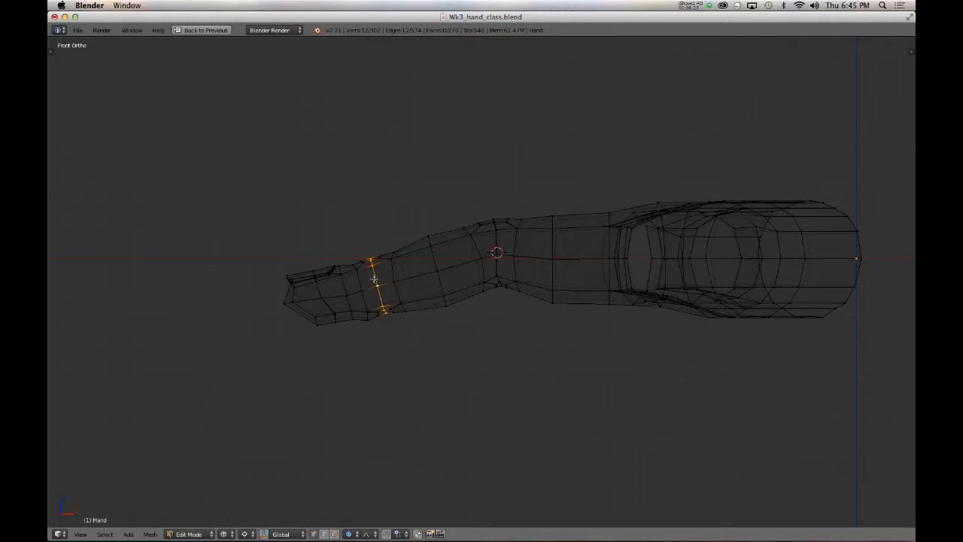
middle_click_drag(380, 275, 409, 289)
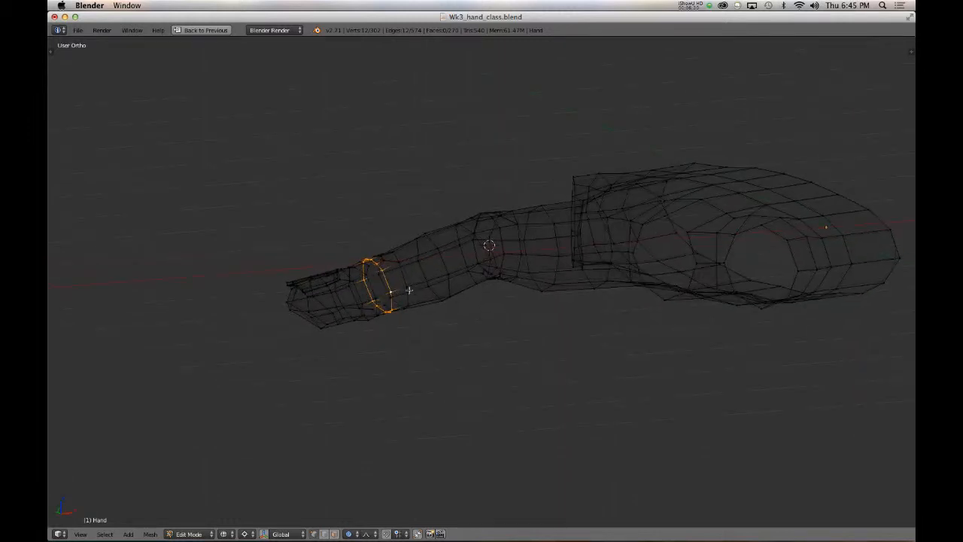
key("s")
left_click(409, 290)
- In front view, circle-select the fingertip geometry beyond the outer joint loop
key("1")
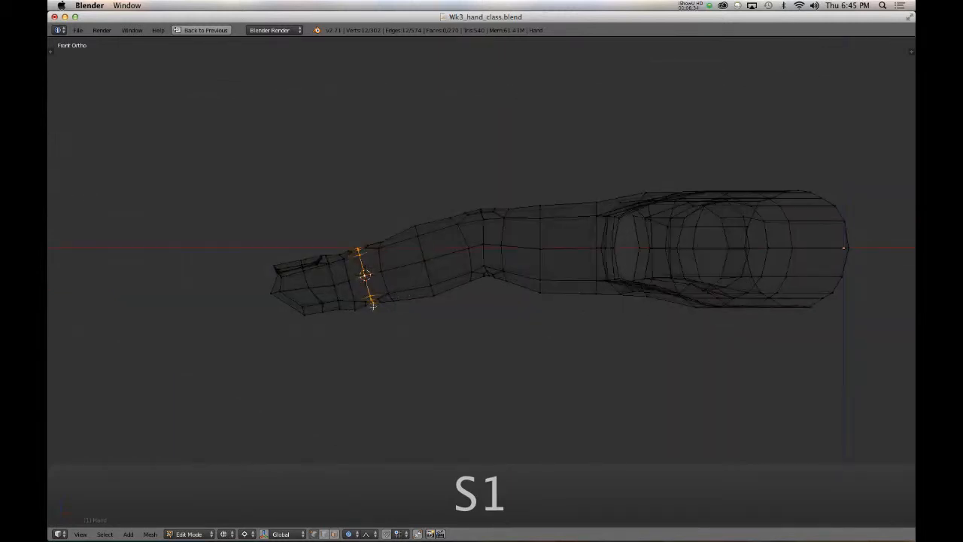
middle_click_drag(374, 306, 390, 294, "shift")
key("a")
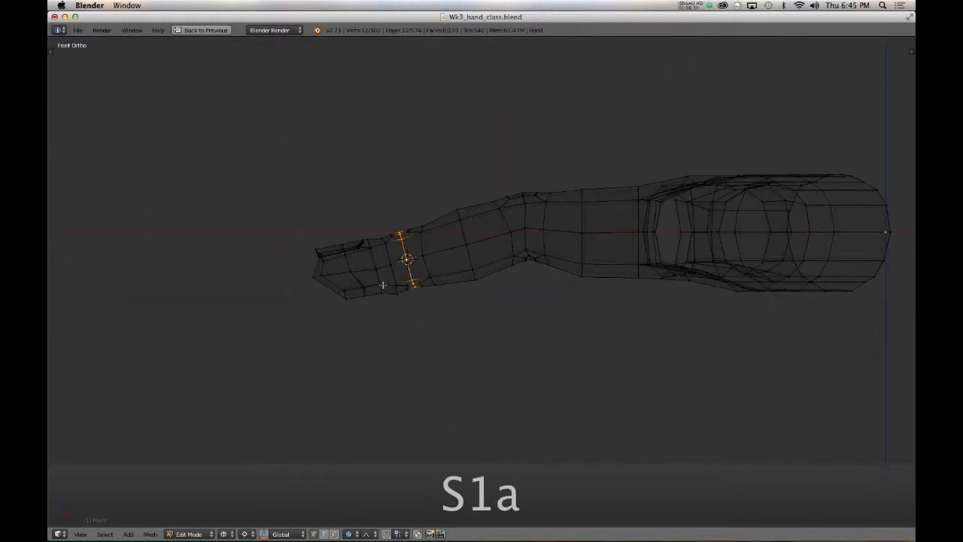
key("c")
mouse_move(327, 258)
left_mouse_down()
mouse_move(323, 314)
mouse_move(338, 226)
mouse_move(361, 239)
mouse_move(361, 226)
mouse_move(382, 295)
mouse_move(340, 296)
mouse_move(304, 272)
left_mouse_up()
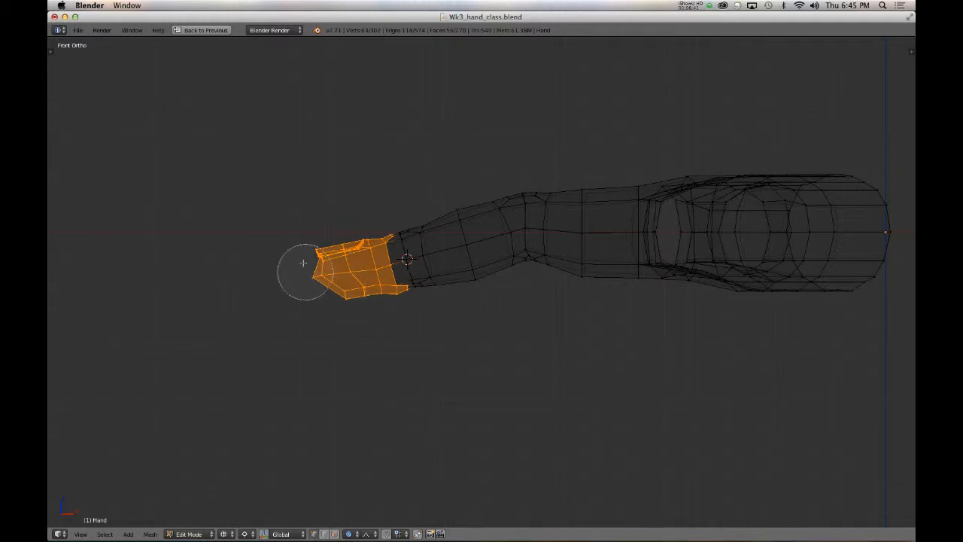
key("Escape")
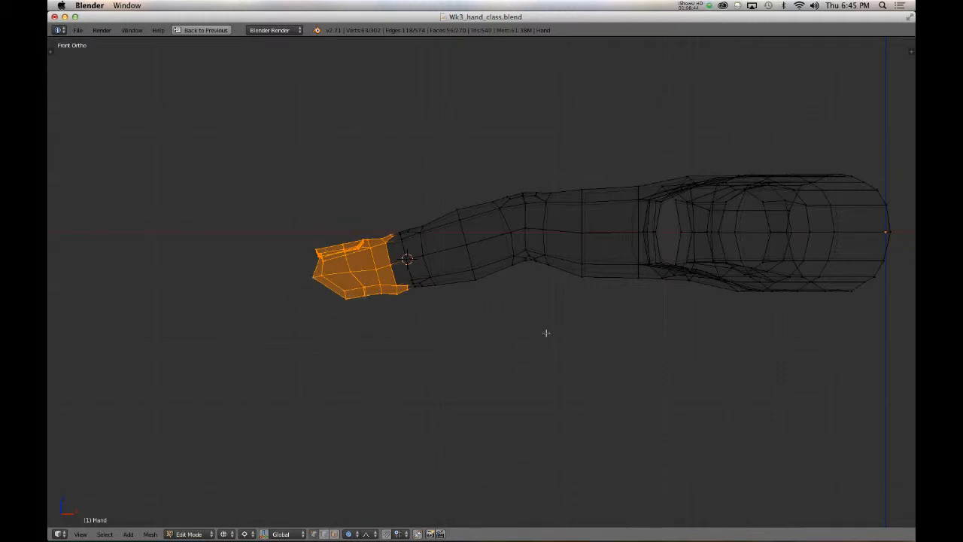
- Rotate the fingertip about -20.5 degrees around the outer joint with proportional size about 0.23, and check the bend in solid shading
key("period")
key("r")
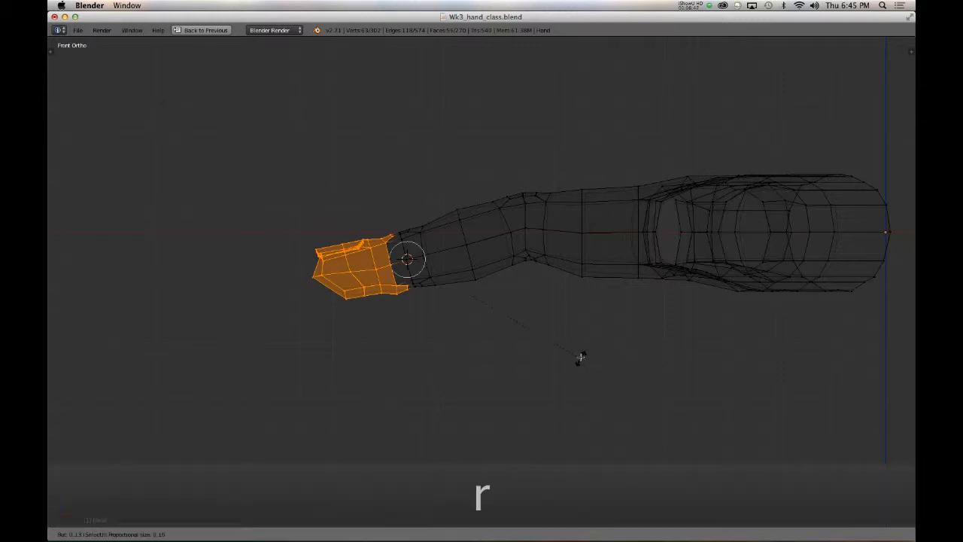
scroll(597, 318, "up", 3)
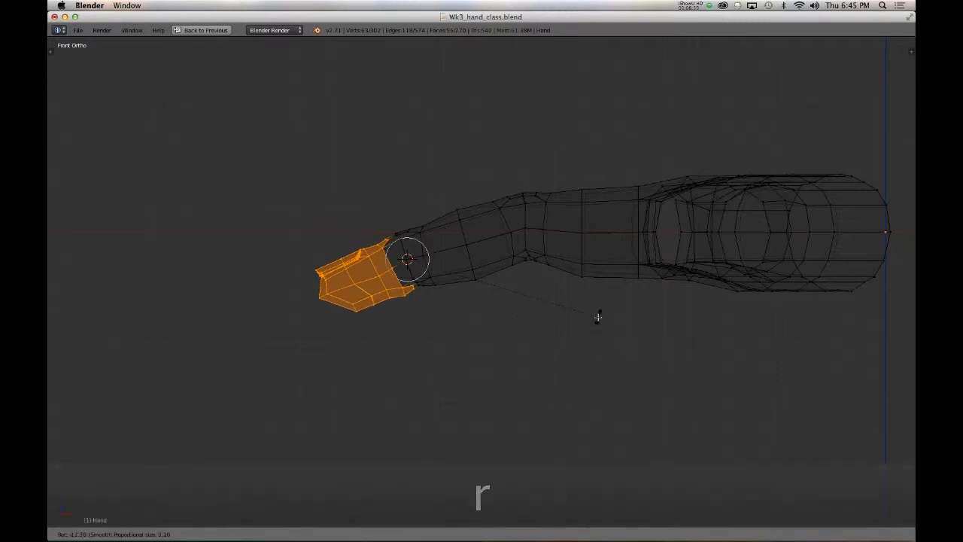
scroll(601, 313, "down", 4)
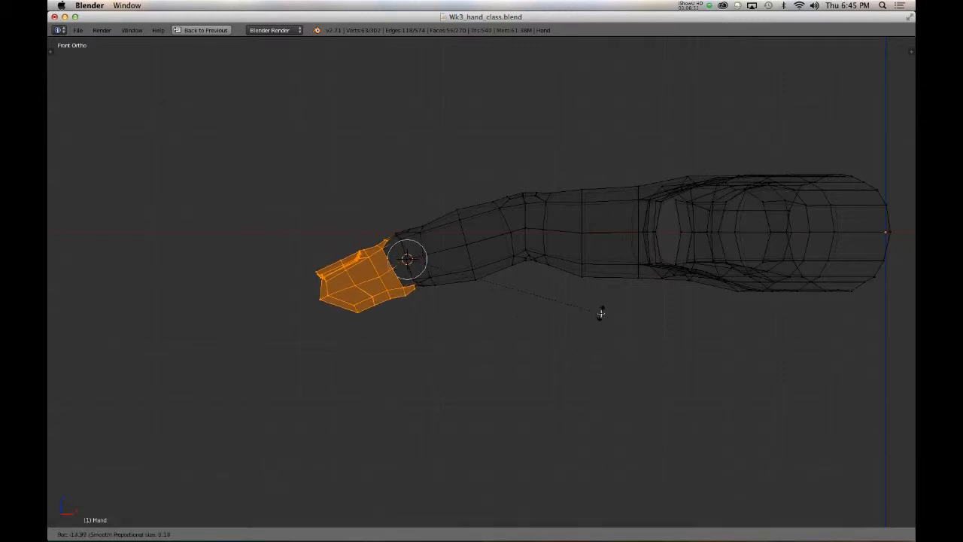
scroll(600, 299, "down", 2)
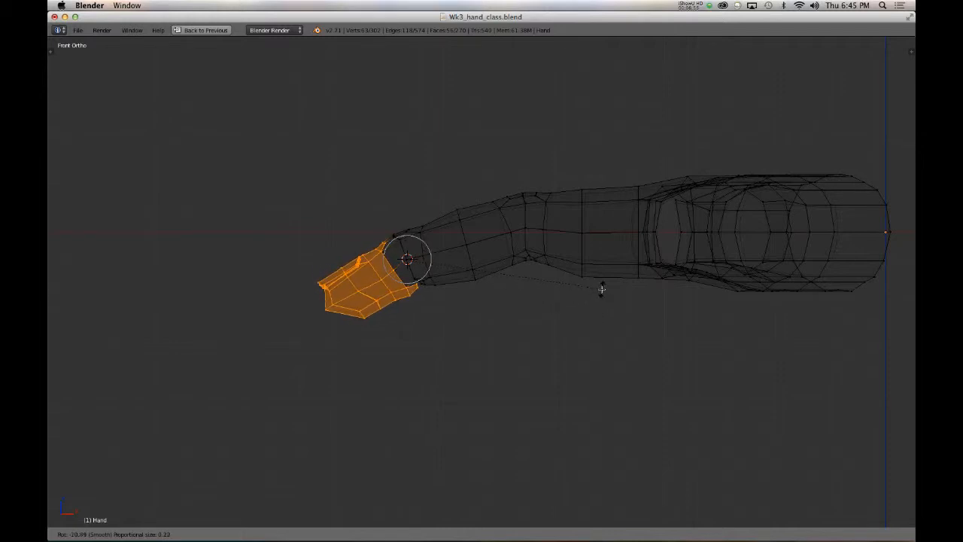
left_click(601, 289)
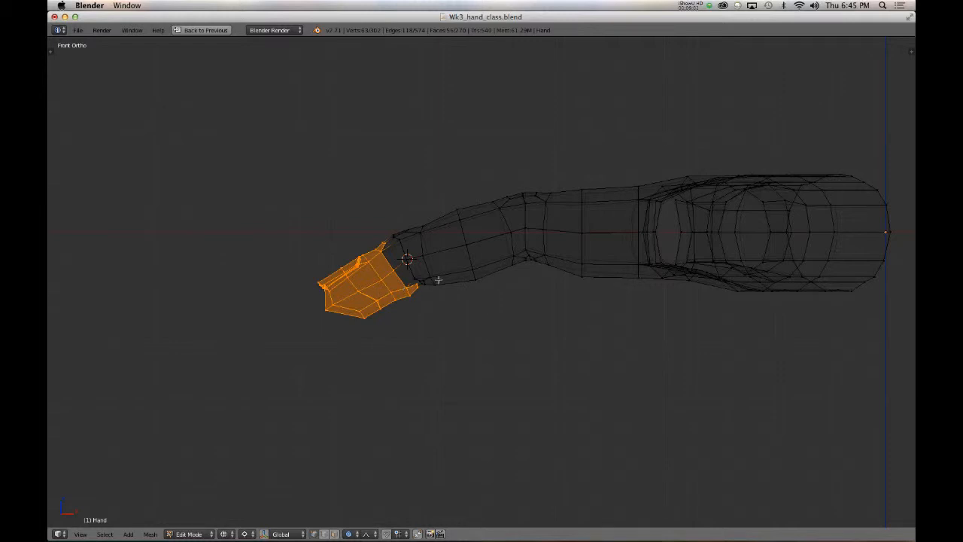
mouse_move(438, 280)
middle_mouse_down()
mouse_move(604, 303)
mouse_move(473, 331)
middle_mouse_up()
key("z")
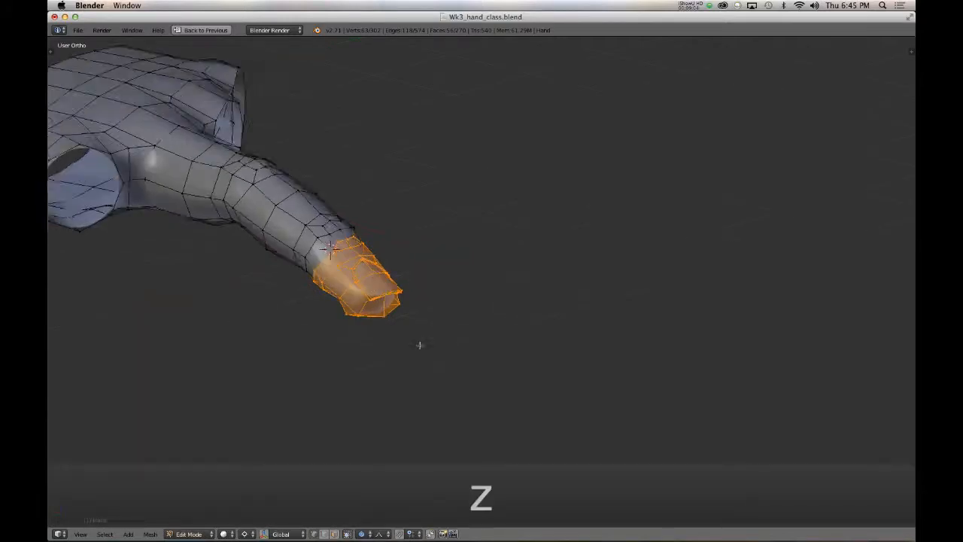
middle_click_drag(420, 345, 539, 305)
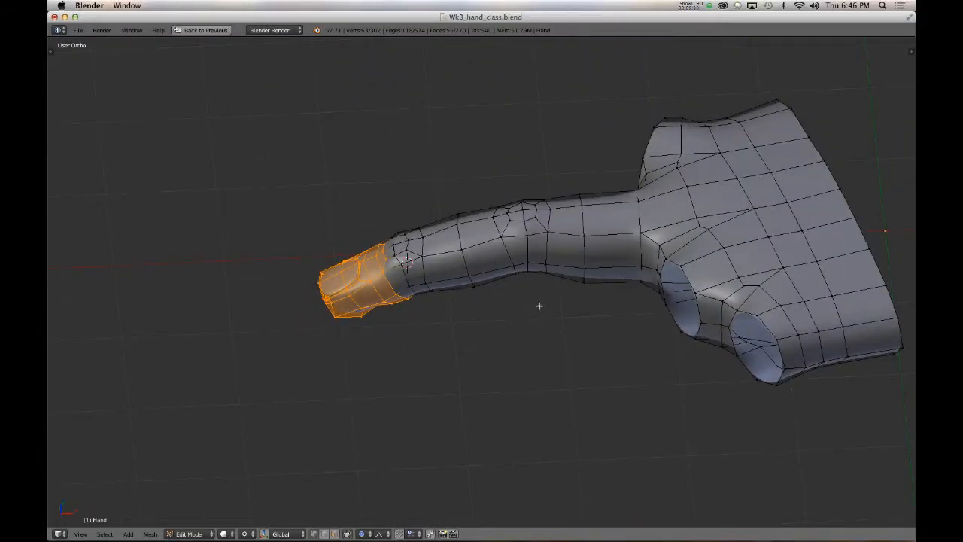
- In top-view wireframe, select the middle finger from its tip to the first edge loop behind the central knuckle
key("KP_7")
scroll(481, 293, "up", 3)
key("z")
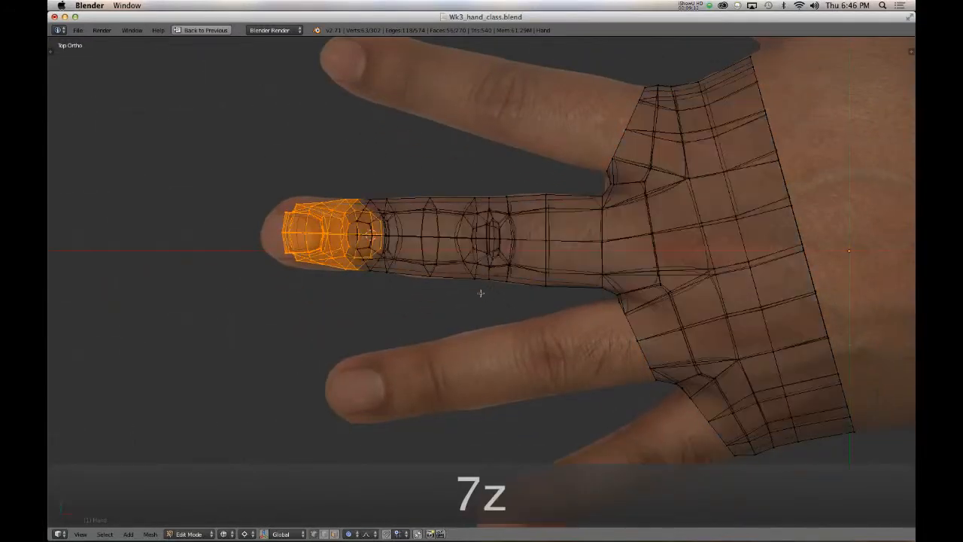
key("a")
key("b")
left_click_drag(224, 147, 561, 343)
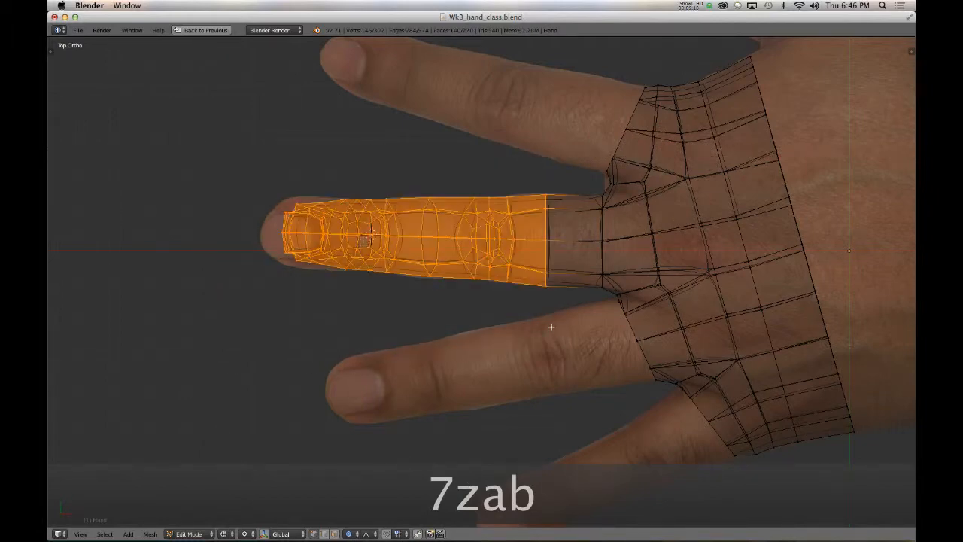
- Duplicate the middle finger's section from tip through central knuckle and place the copy over the thumb in the reference photo
key("a")
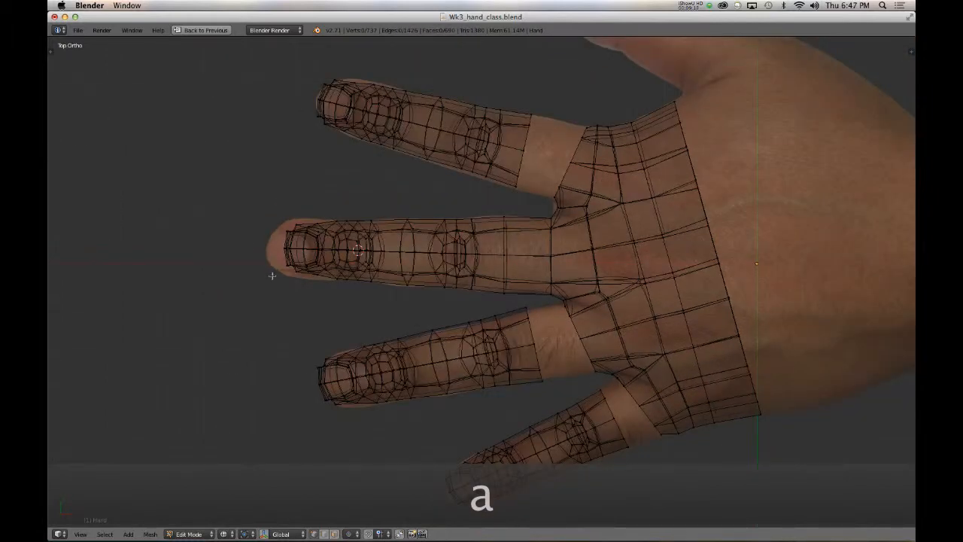
scroll(272, 275, "down", 1)
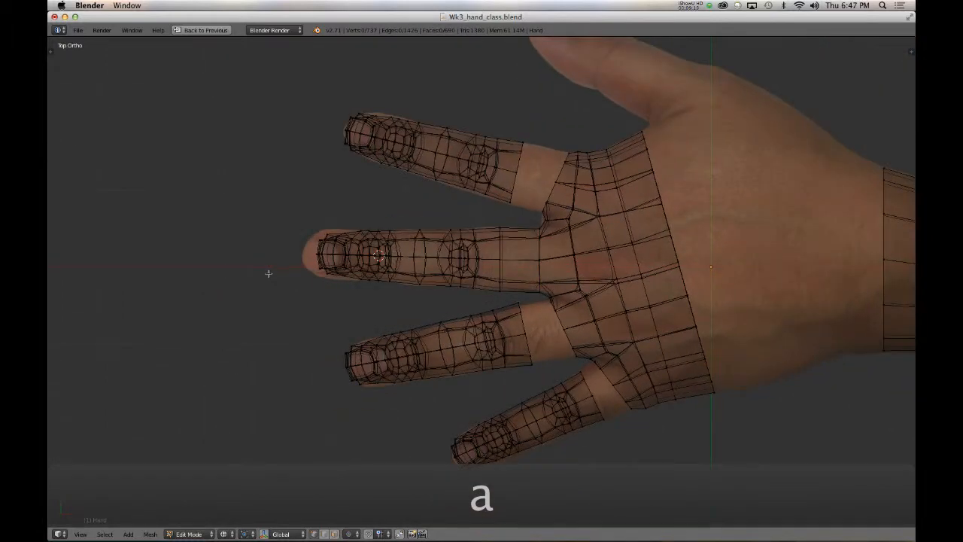
key("b")
left_click_drag(279, 197, 485, 302)
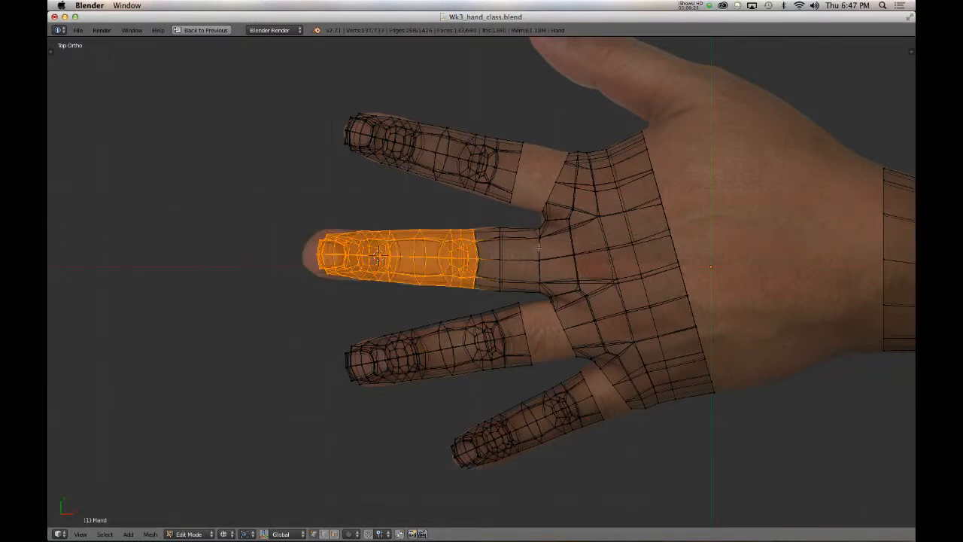
middle_click_drag(510, 272, 386, 343, "shift")
key("shift+d")
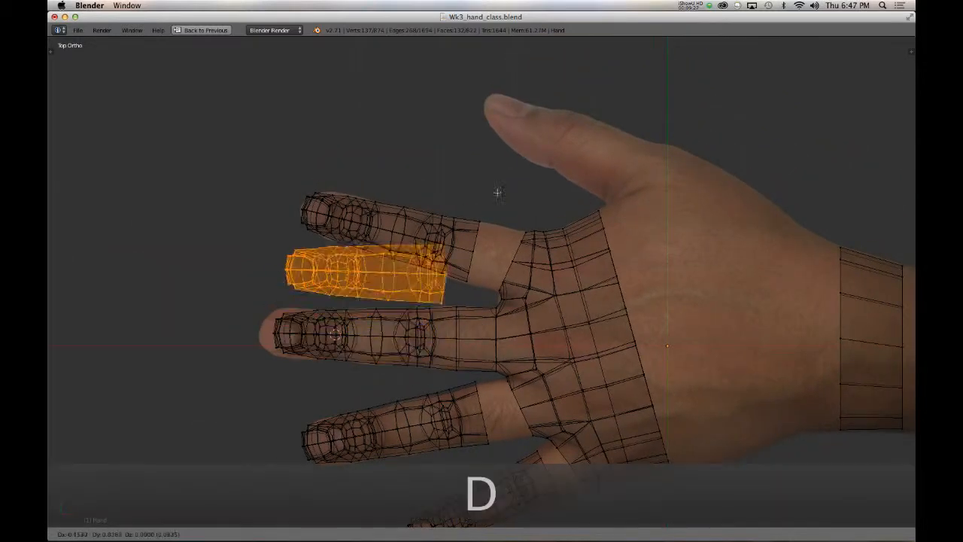
left_click(593, 162)
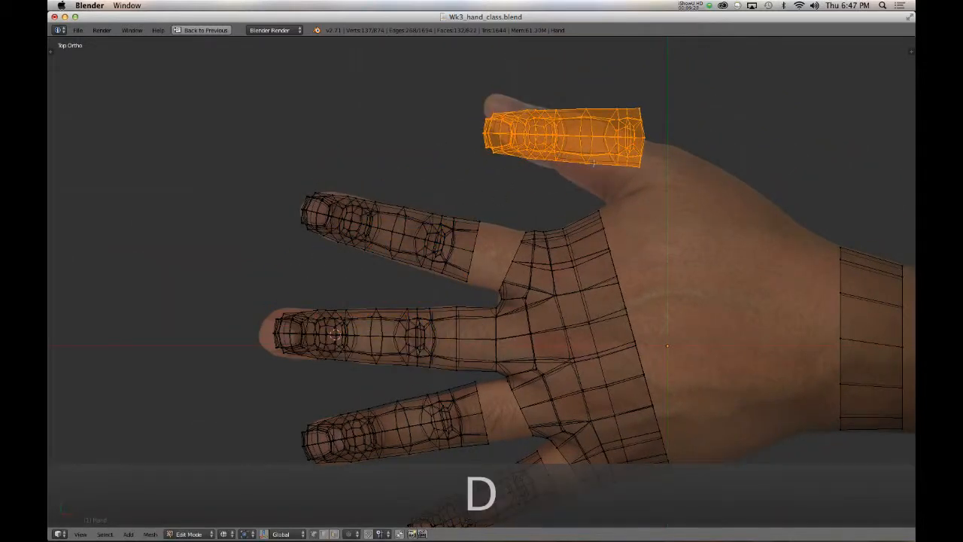
- Thicken the thumb copy by scaling it to about 1.19 on the Y and Z axes only, keeping its length
key("alt+s")
left_click(625, 207)
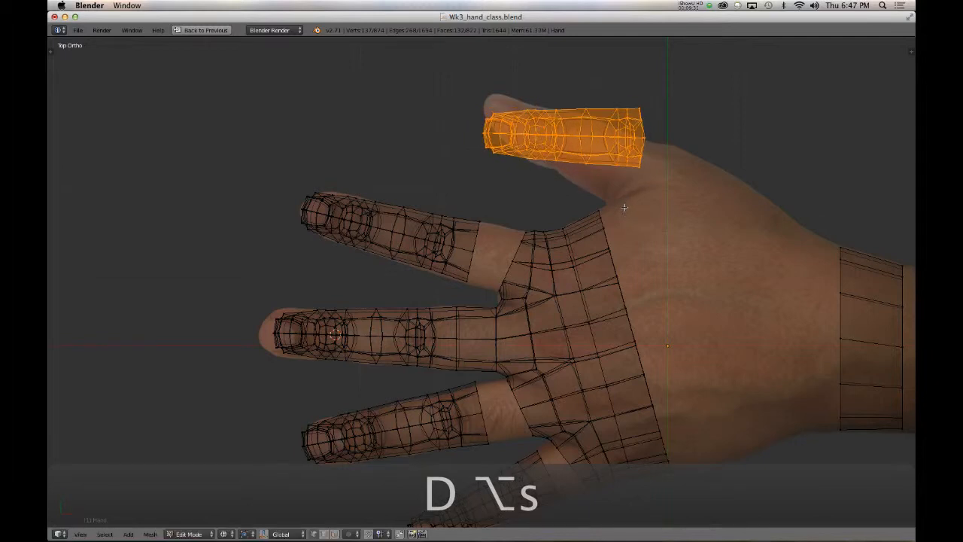
key("s")
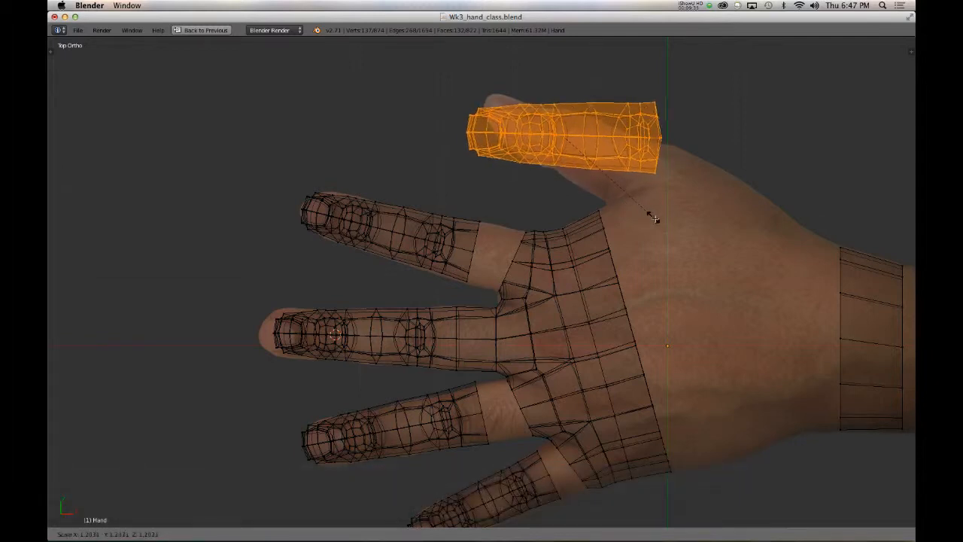
key("x")
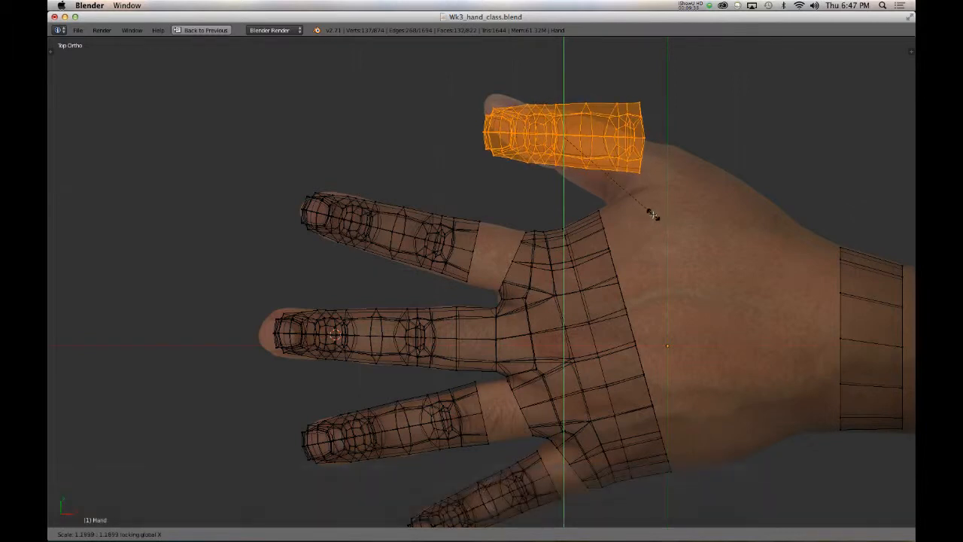
left_click(652, 215)
- In solid shading, view the thumb copy end-on and roll it around its length so the nail faces sideways
key("z")
mouse_move(621, 245)
middle_mouse_down()
mouse_move(692, 232)
mouse_move(677, 244)
mouse_move(591, 155)
mouse_move(595, 135)
mouse_move(621, 160)
mouse_move(593, 126)
mouse_move(587, 134)
middle_mouse_up()
key("z")
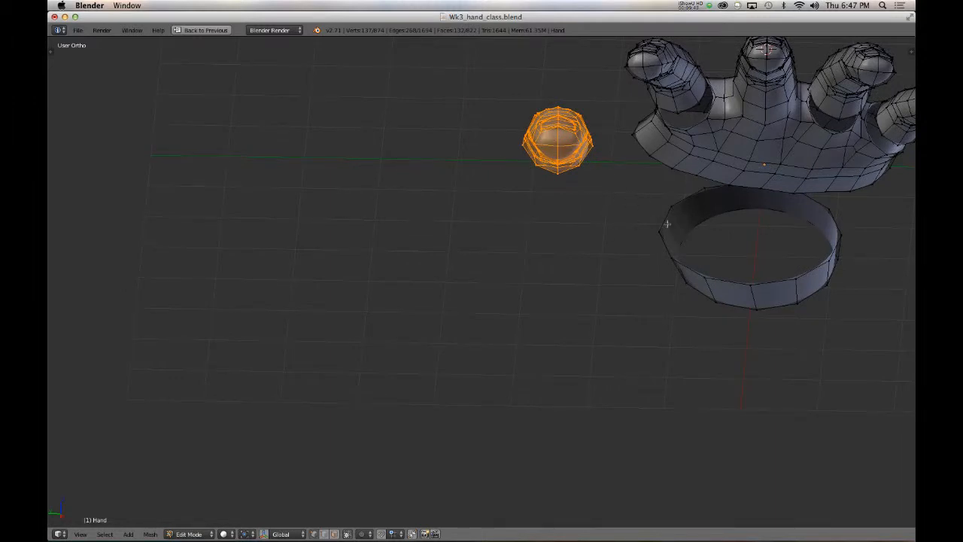
key("r")
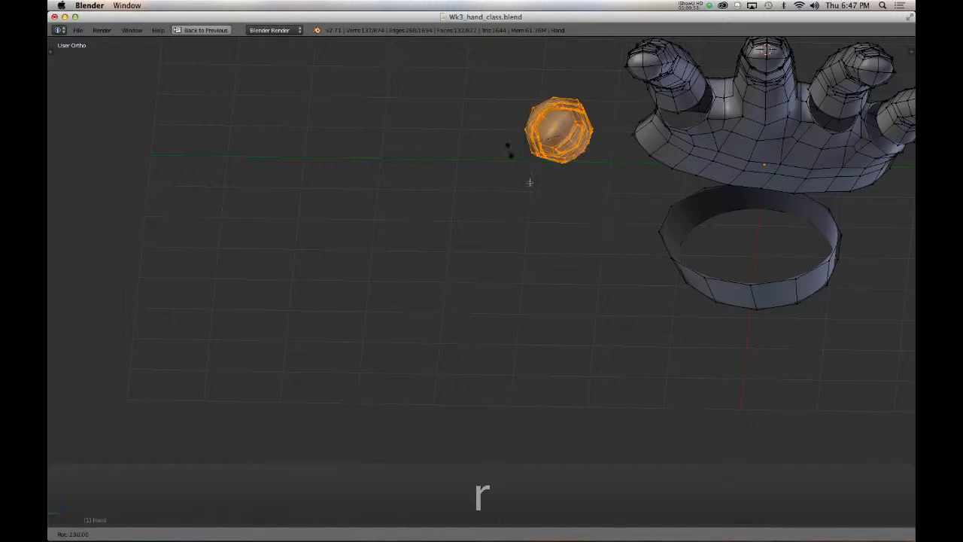
left_click(676, 129)
middle_click_drag(676, 130, 482, 250)
key("KP_7")
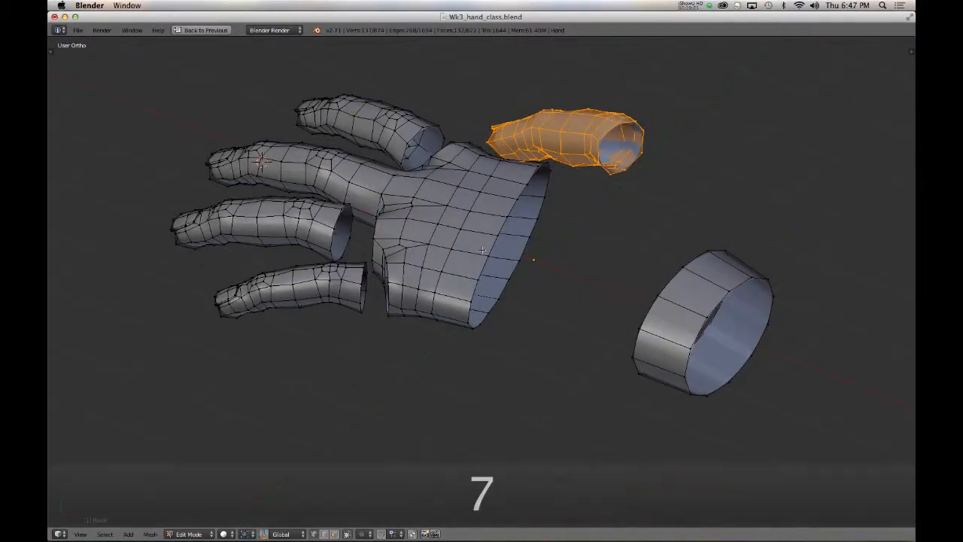
- In top view, rotate the thumb copy about 19 degrees and move it to line up with the photo's thumb
middle_click_drag(484, 321, 474, 250, "shift")
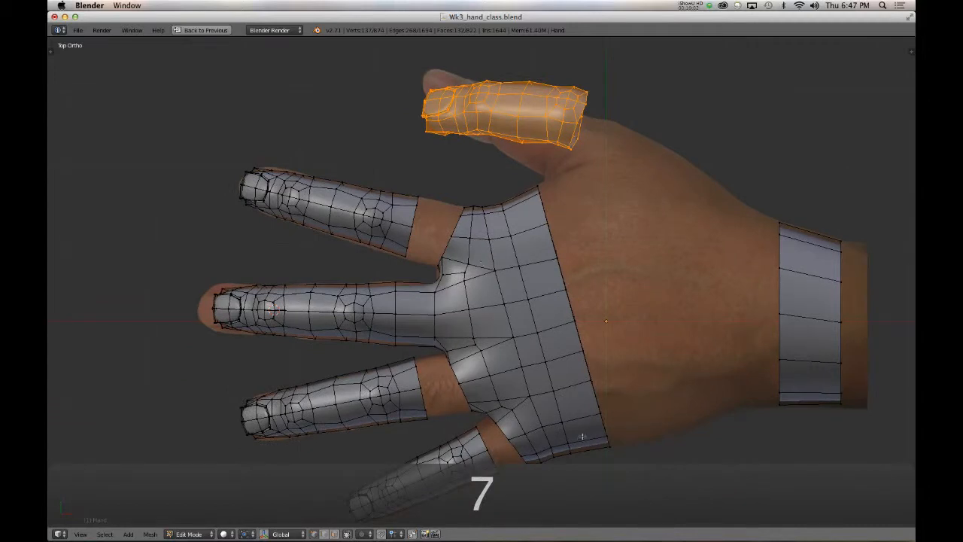
middle_click_drag(552, 442, 533, 380, "shift")
middle_click_drag(538, 302, 552, 368, "shift")
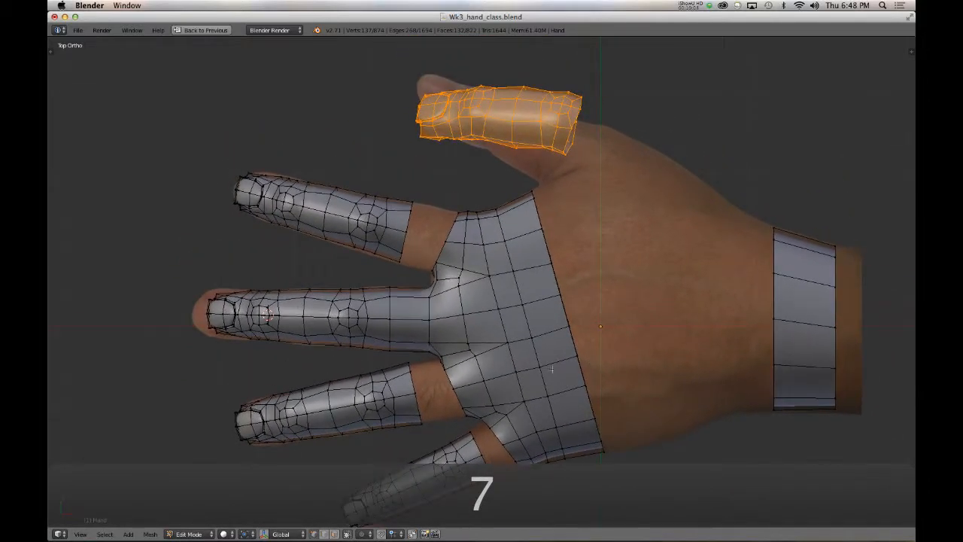
key("r")
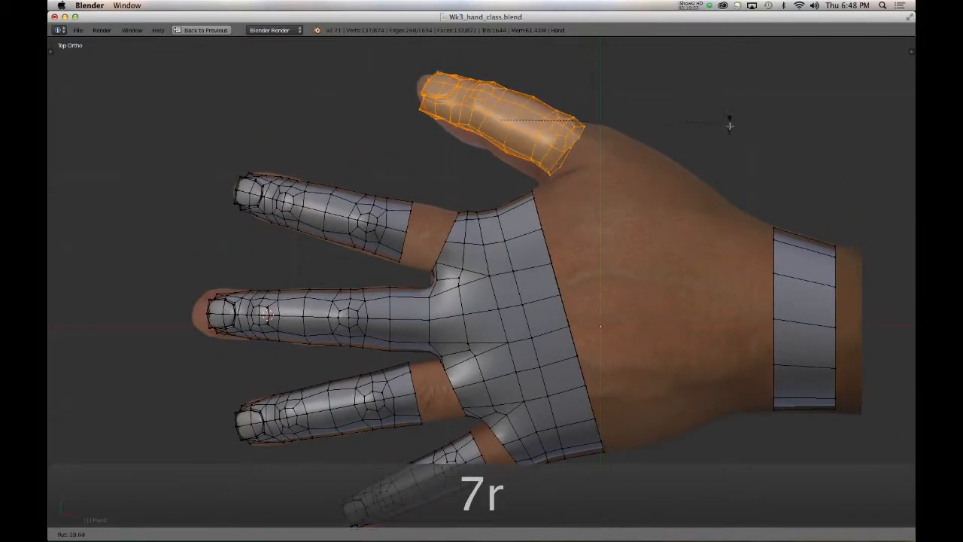
key("g")
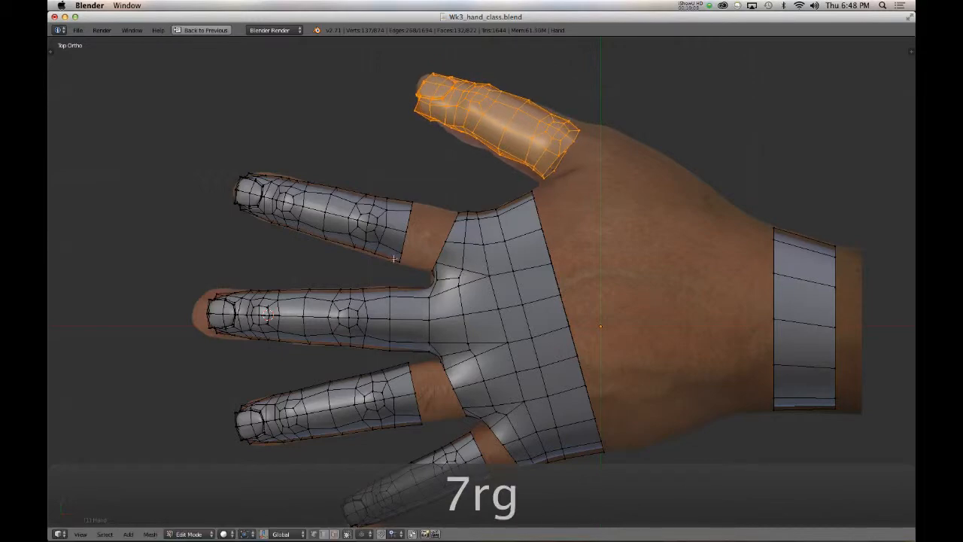
- Rotate and move the palm's open loop at the index finger toward the finger using proportional editing of size 0.22
right_click(451, 233, "alt")
middle_click_drag(490, 264, 464, 220)
key("KP_7")
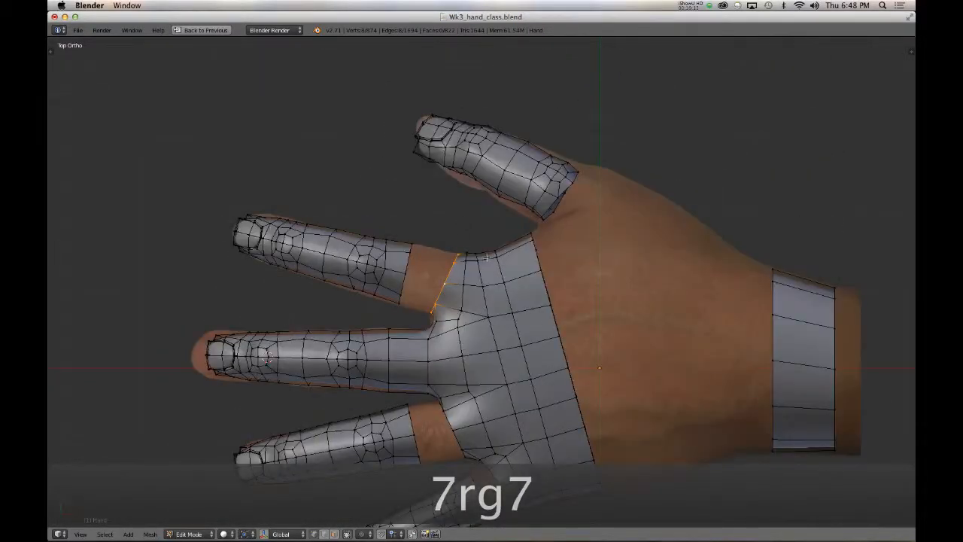
key("o")
key("r")
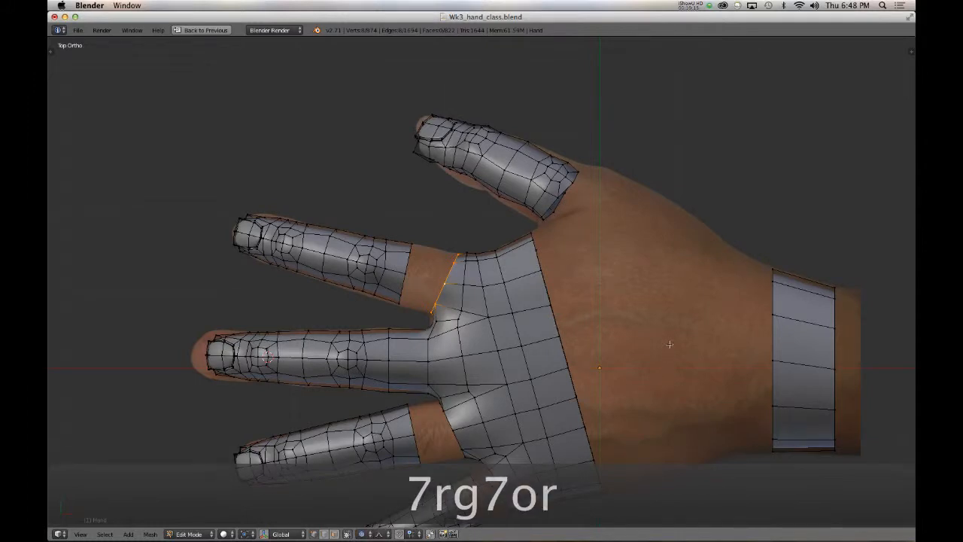
key("g")
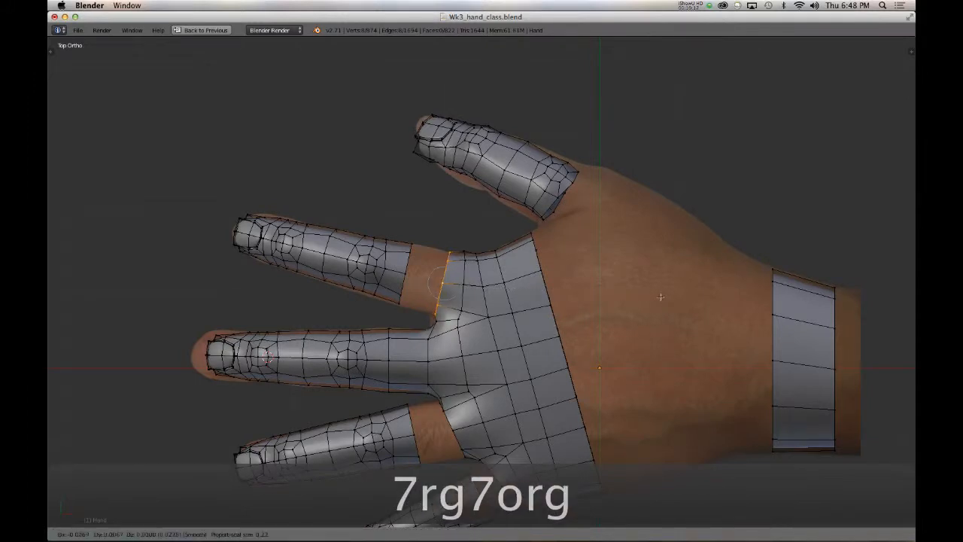
key("r")
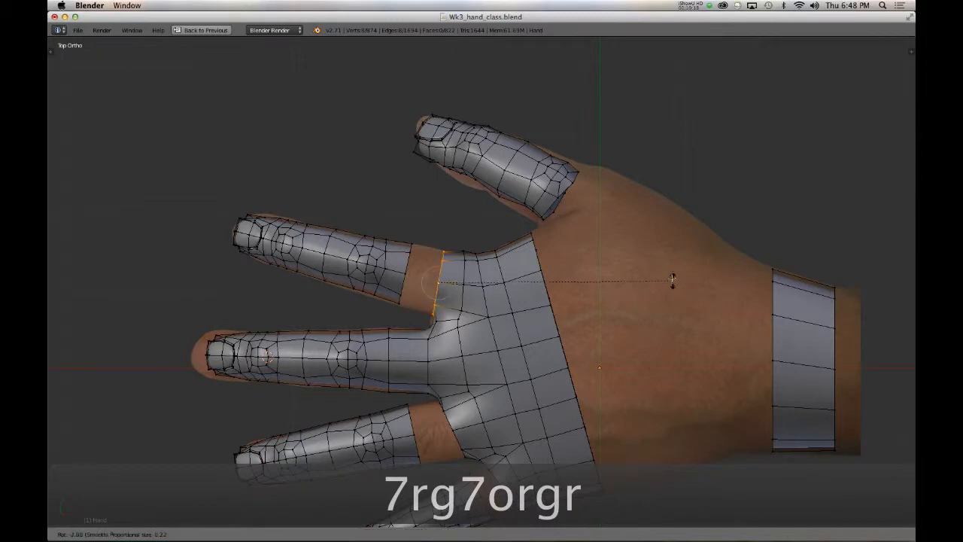
key("g")
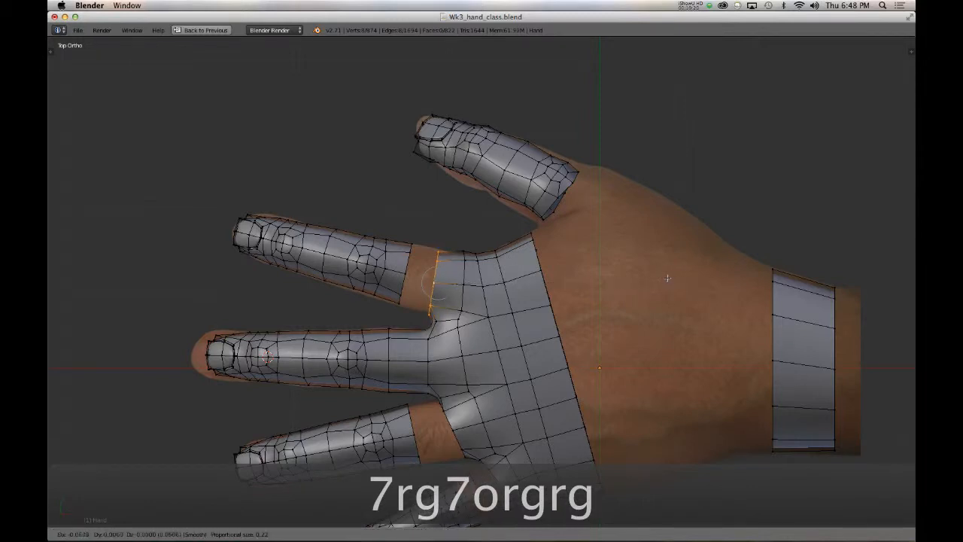
left_click(668, 278)
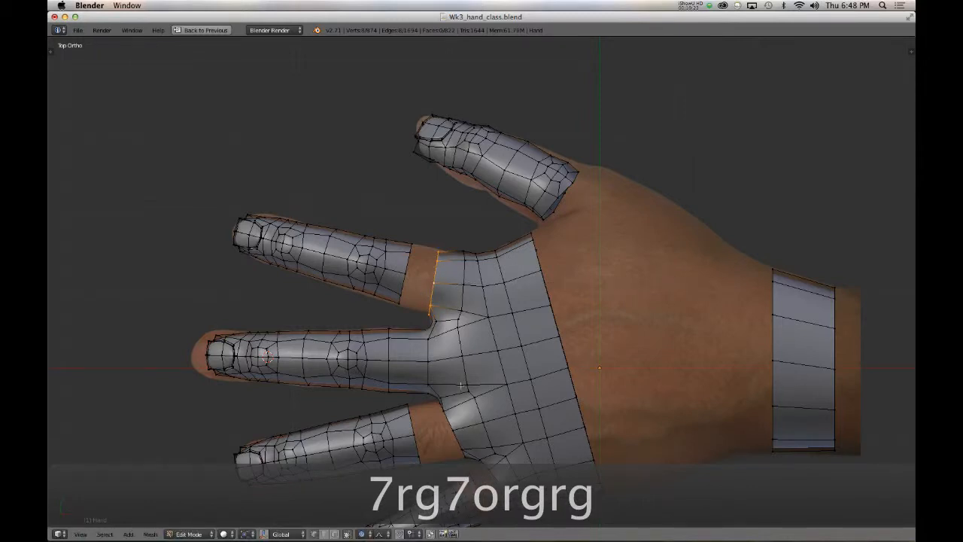
- Rotate the palm's open loop at the ring finger and move it toward the finger with proportional size 0.22
left_click_drag(461, 385, 442, 263, "shift")
right_click(442, 319, "alt")
key("r")
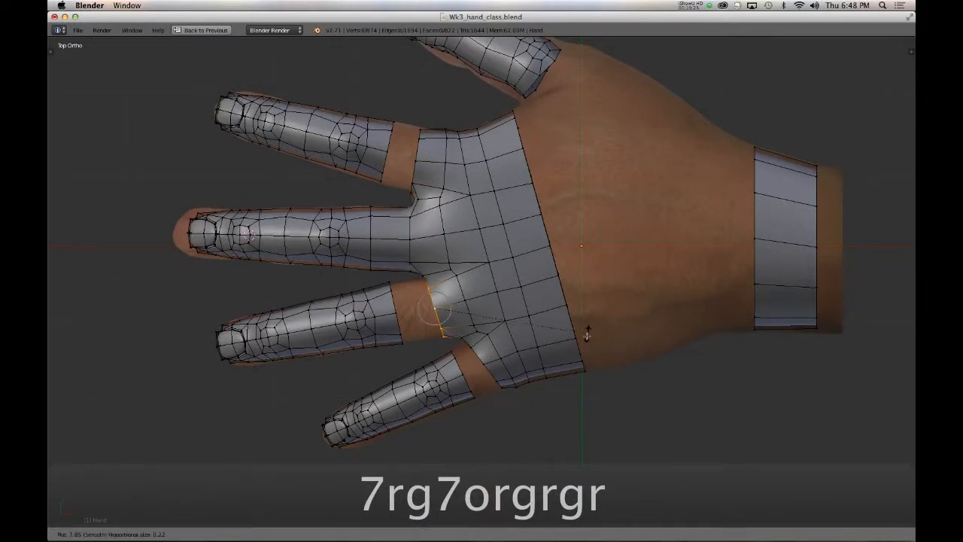
key("g")
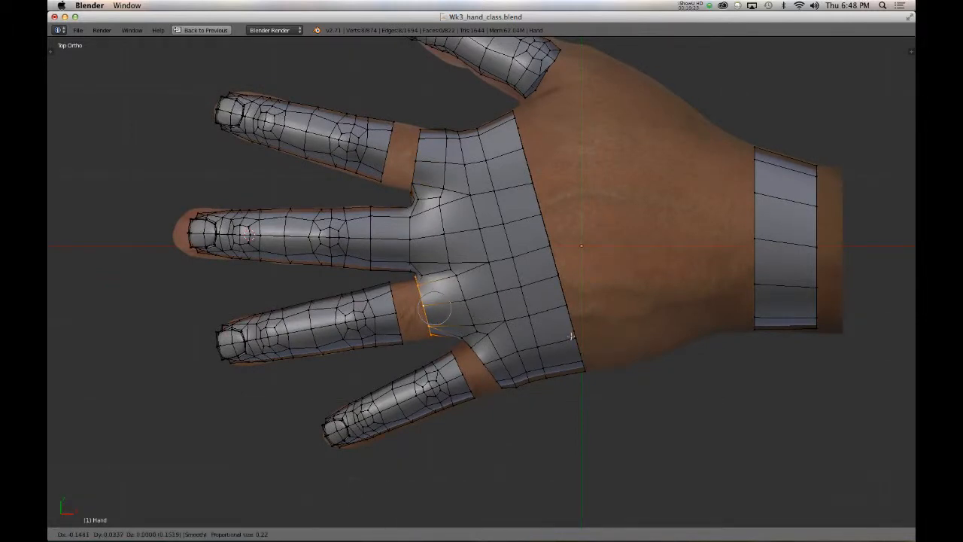
left_click(572, 336)
- Rotate the palm's open loop at the little finger, move it toward the finger and scale it to about 0.92
right_click(475, 359, "alt")
middle_click_drag(441, 396, 427, 364, "shift")
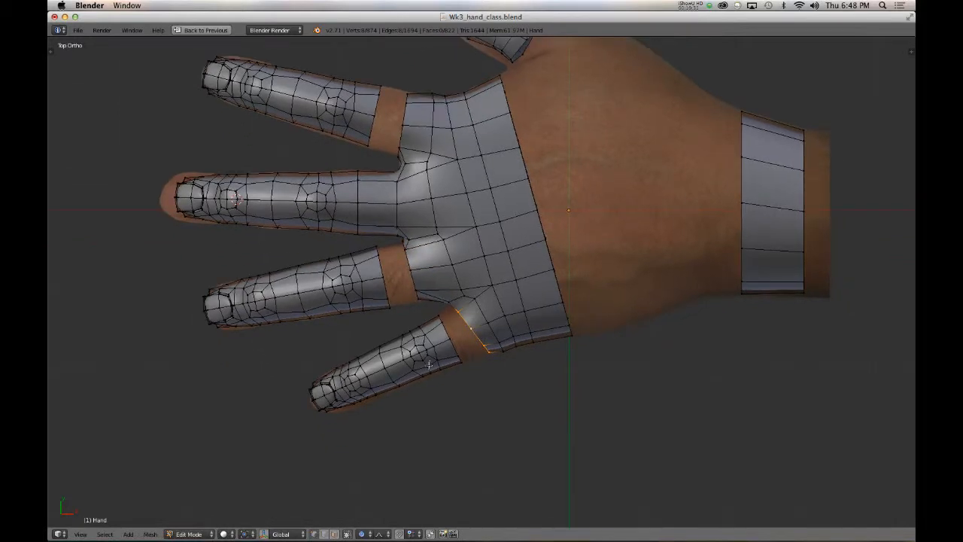
key("r")
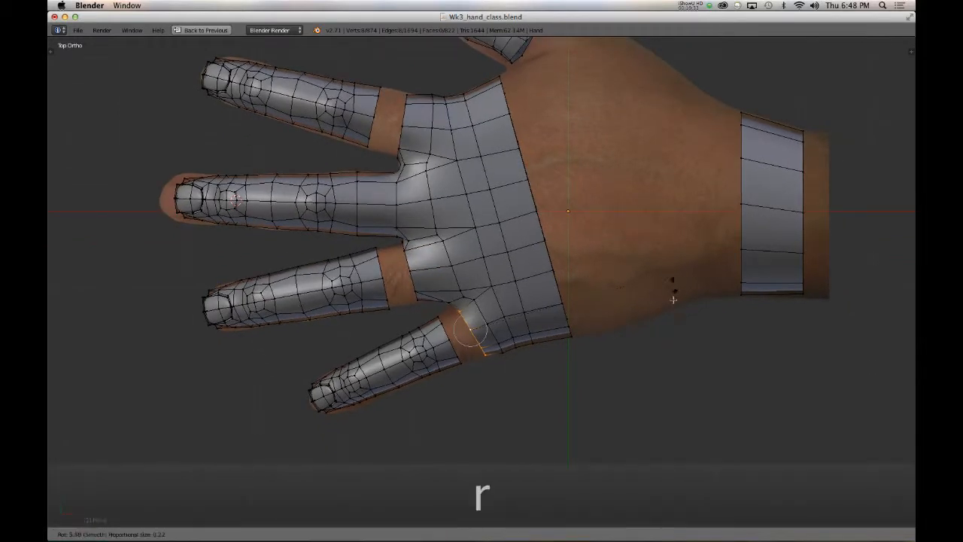
key("g")
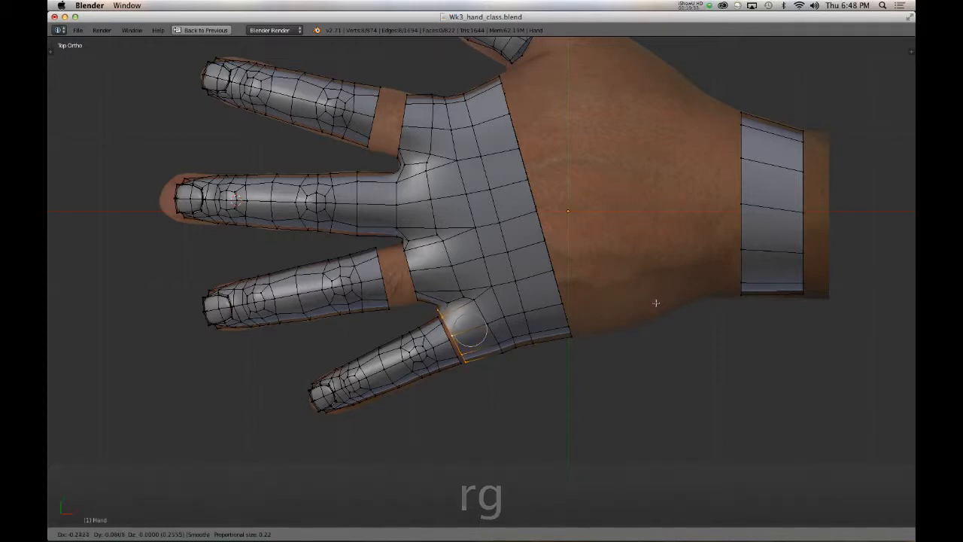
left_click(665, 334)
key("s")
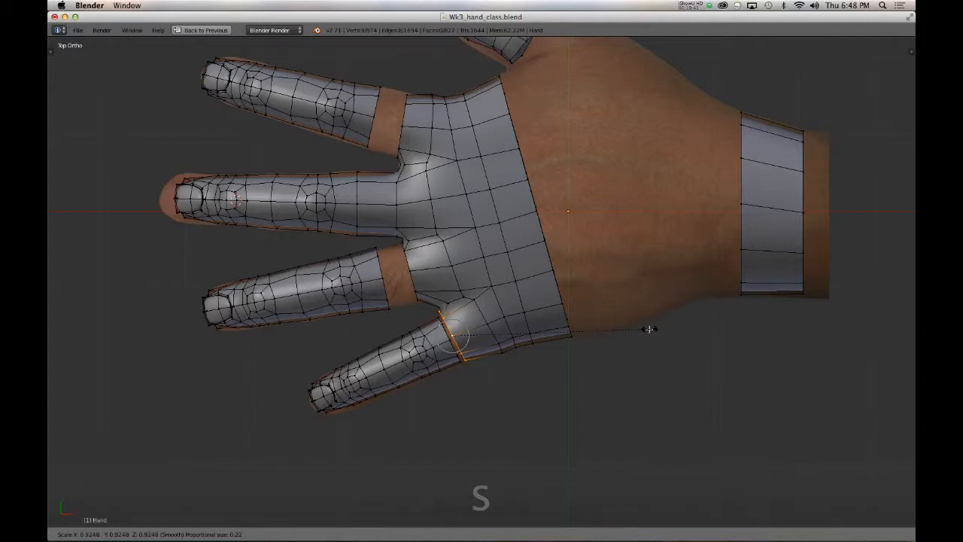
left_click(651, 329)
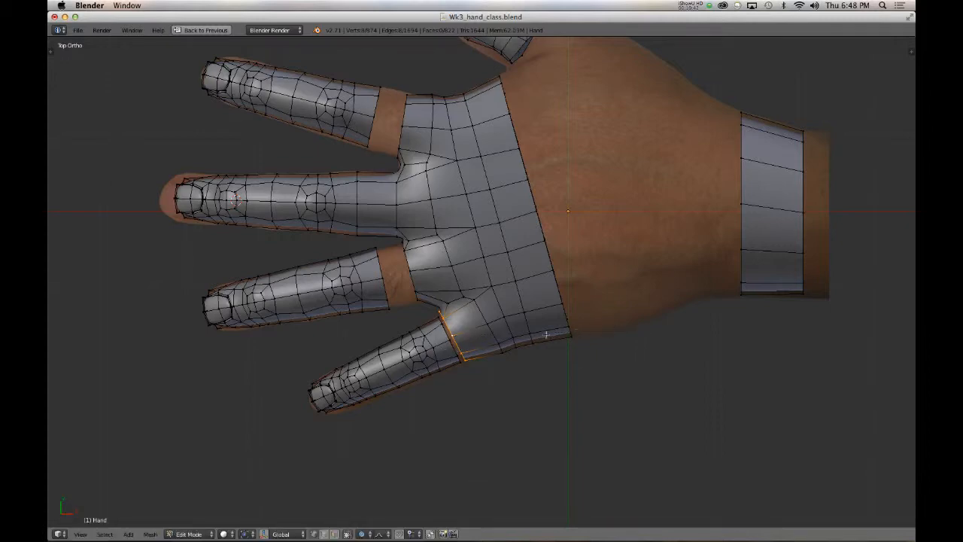
- Bridge the index finger's open edge loop to the matching loop on the palm, and select the next open loop
middle_click_drag(481, 305, 549, 215)
right_click(456, 212, "alt")
right_click(440, 203, "alt+shift")
key("w")
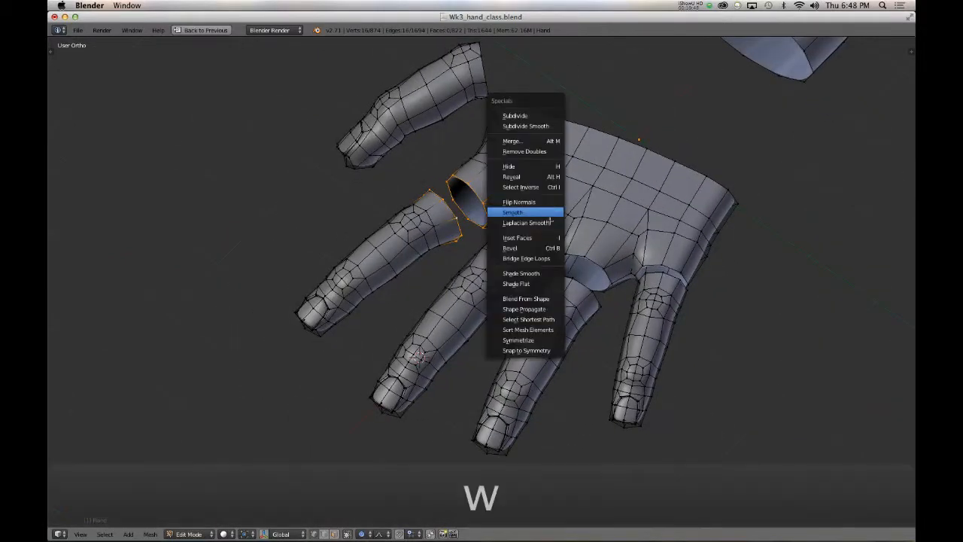
left_click(543, 258)
middle_click_drag(543, 258, 512, 335)
right_click(511, 335, "alt")
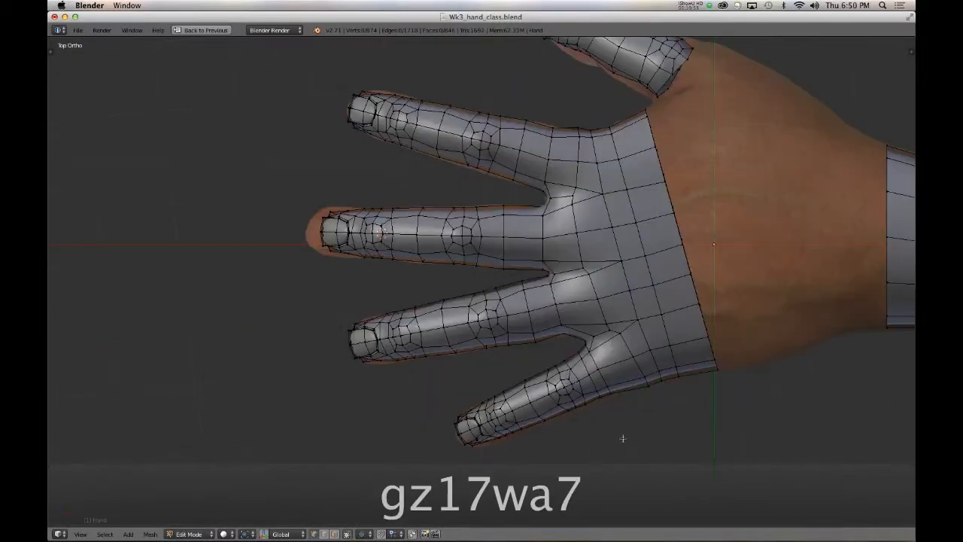
- In top view, extrude the wrist's palm-side edge loop about 0.74 toward the palm
middle_click_drag(541, 408, 444, 263)
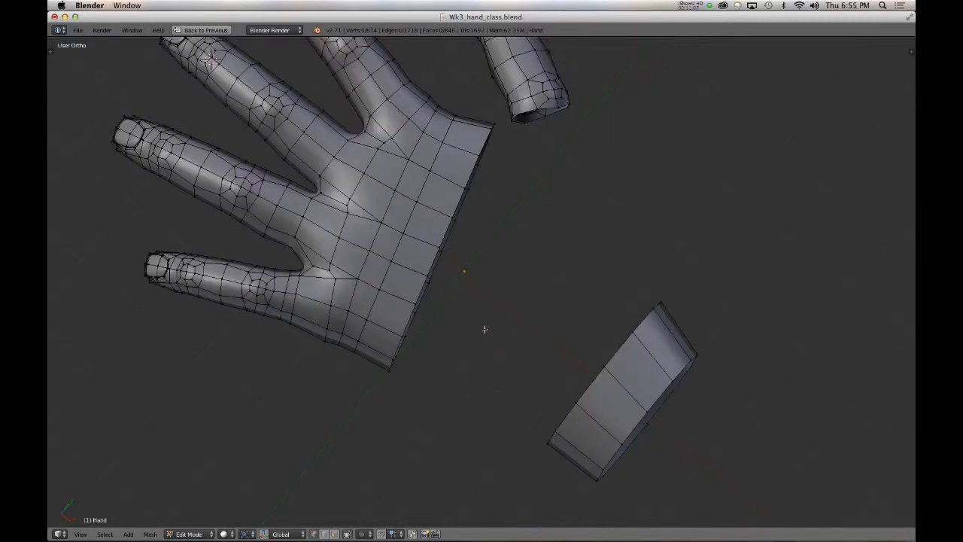
middle_click_drag(484, 329, 489, 299)
key("7")
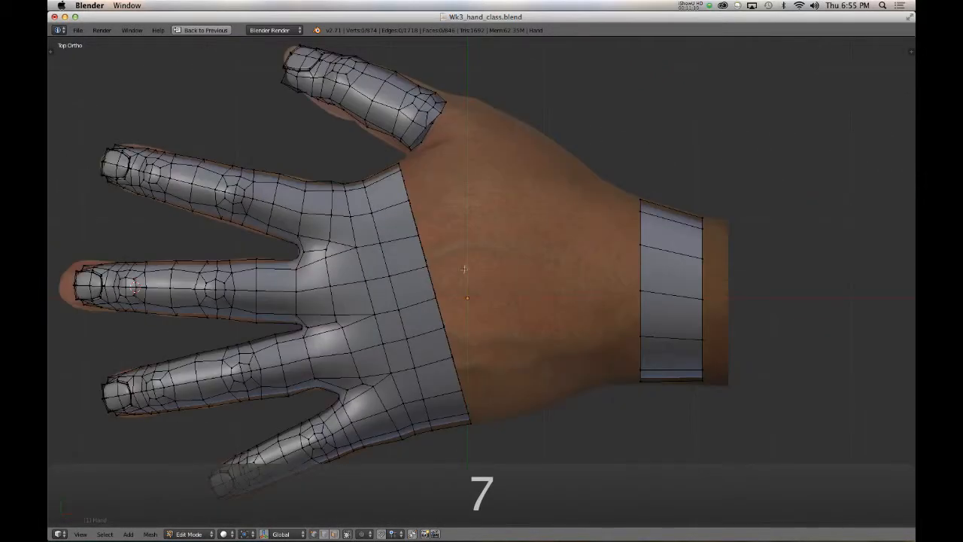
right_click(640, 274, "alt")
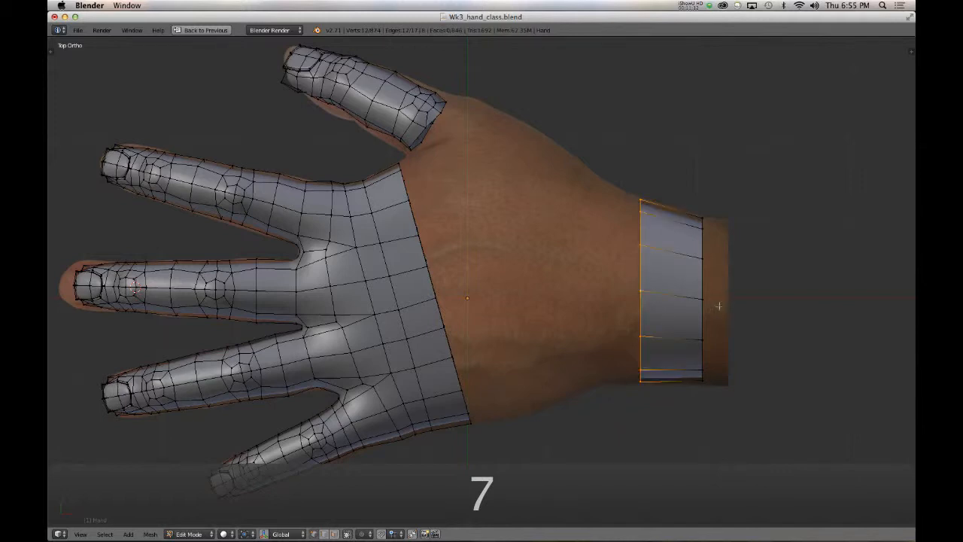
key("e")
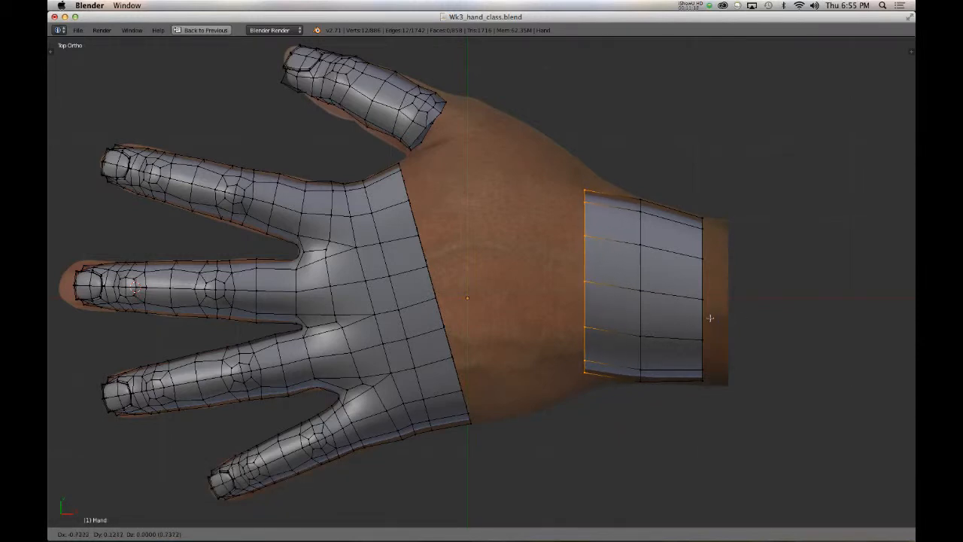
left_click(708, 320)
- Scale the extruded wrist loop to about 1.25 excluding Z, move it along Y to fit the photo, and inspect the shape
key("s")
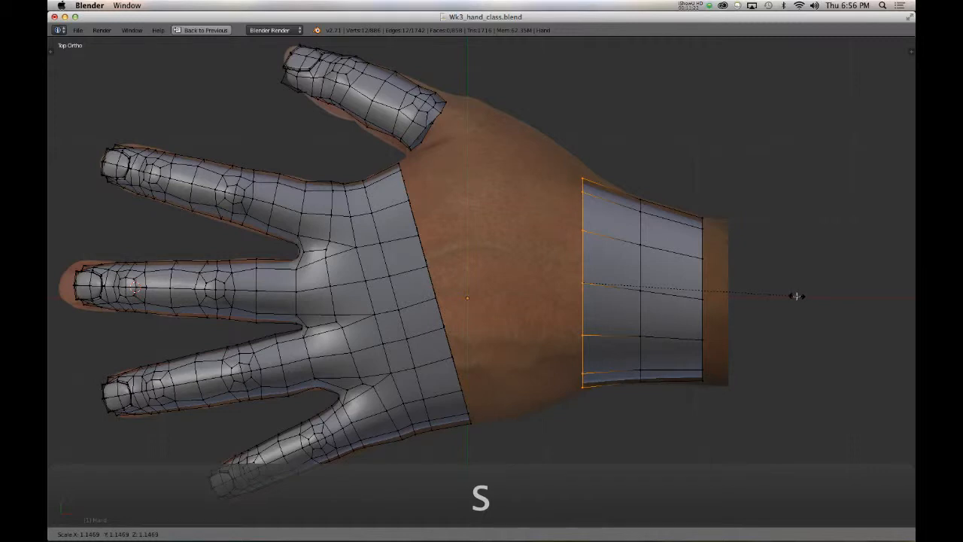
key("shift+z")
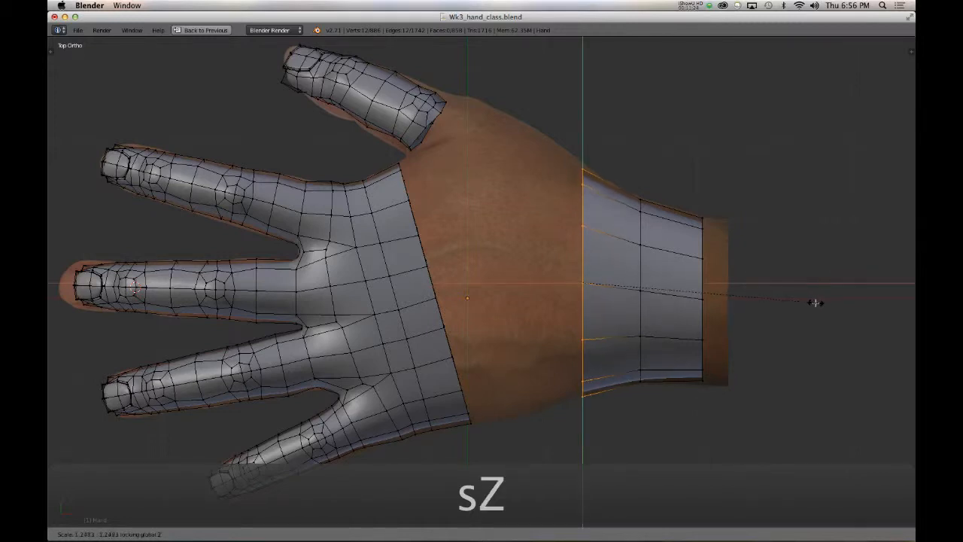
left_click(818, 304)
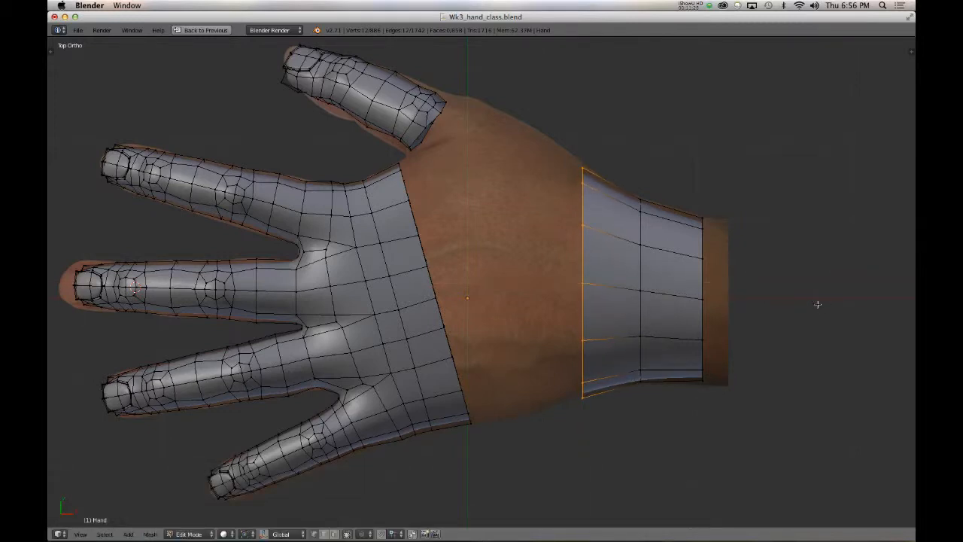
key("g")
key("y")
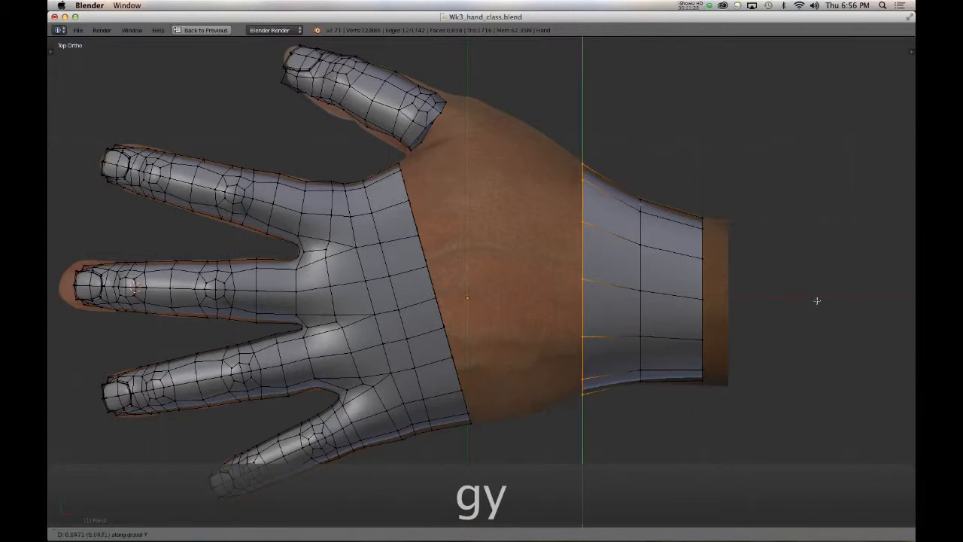
left_click(817, 301)
middle_click_drag(637, 407, 455, 338)
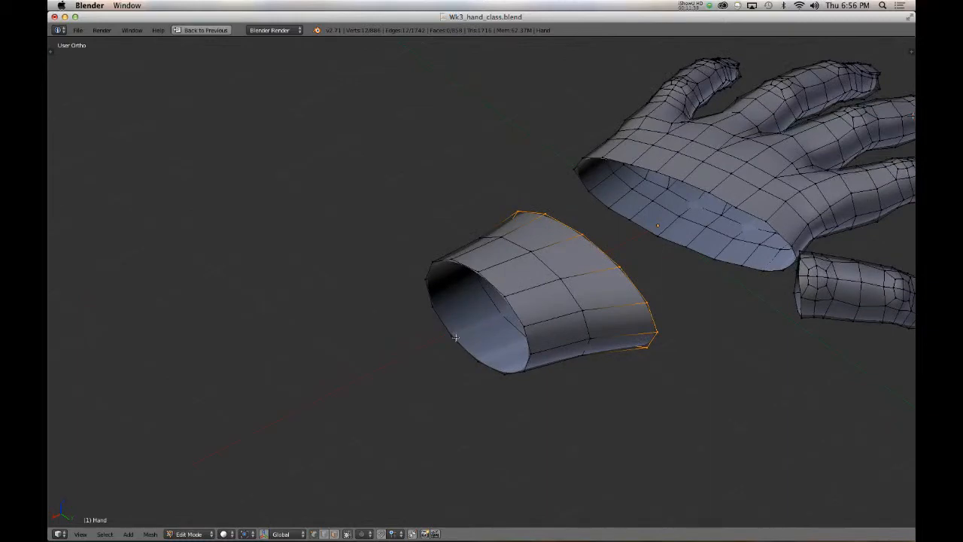
middle_click_drag(510, 277, 548, 282)
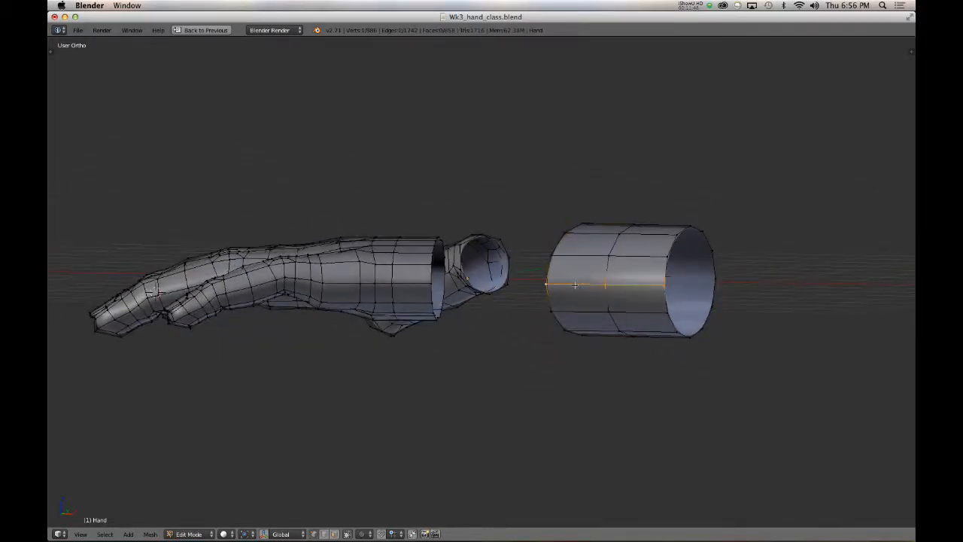
- Join the vertex on the little-finger side of the palm's open loop to the matching wrist vertex with an edge
right_click(416, 293, "alt")
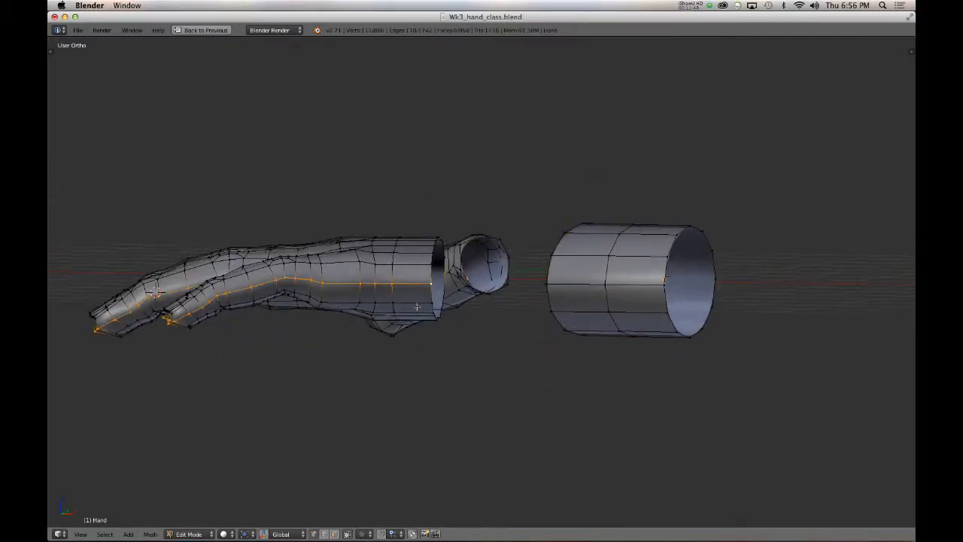
right_click(568, 286, "alt")
right_click(406, 284, "alt")
right_click(499, 287, "alt")
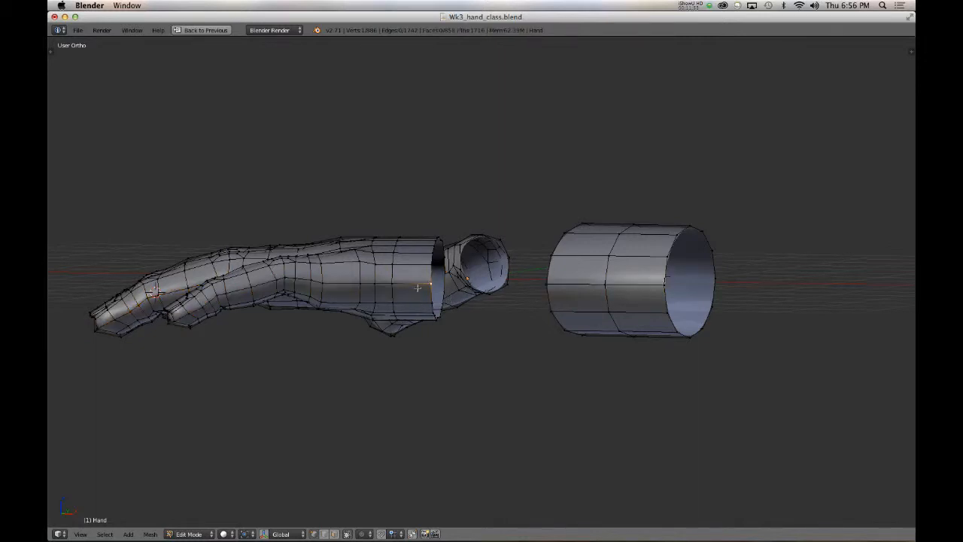
right_click(545, 285, "shift")
key("f")
- Fill one face above and one face below the new connecting edge between the palm and the wrist
middle_click_drag(492, 316, 525, 316)
right_click(524, 316, "shift")
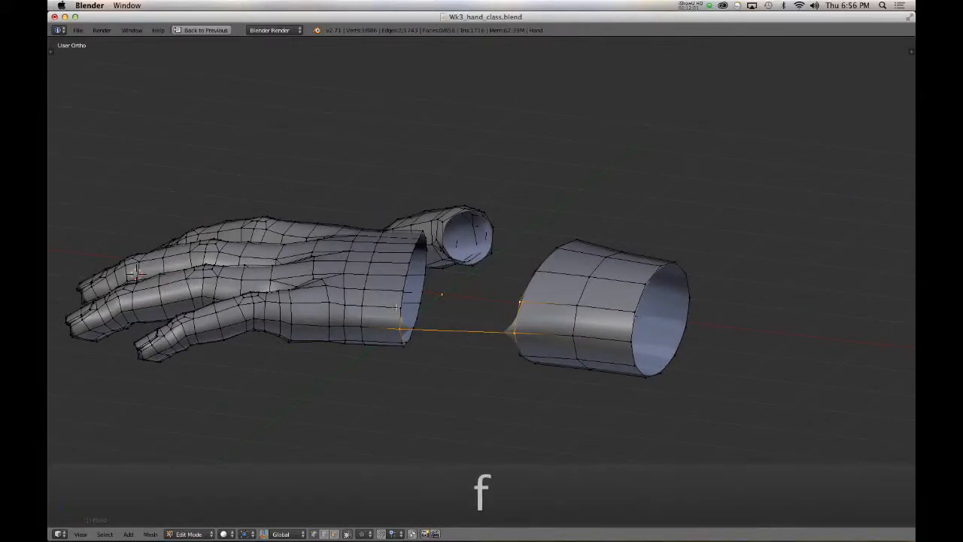
middle_click_drag(394, 319, 516, 329)
key("f")
right_click(516, 330)
right_click(519, 357, "shift")
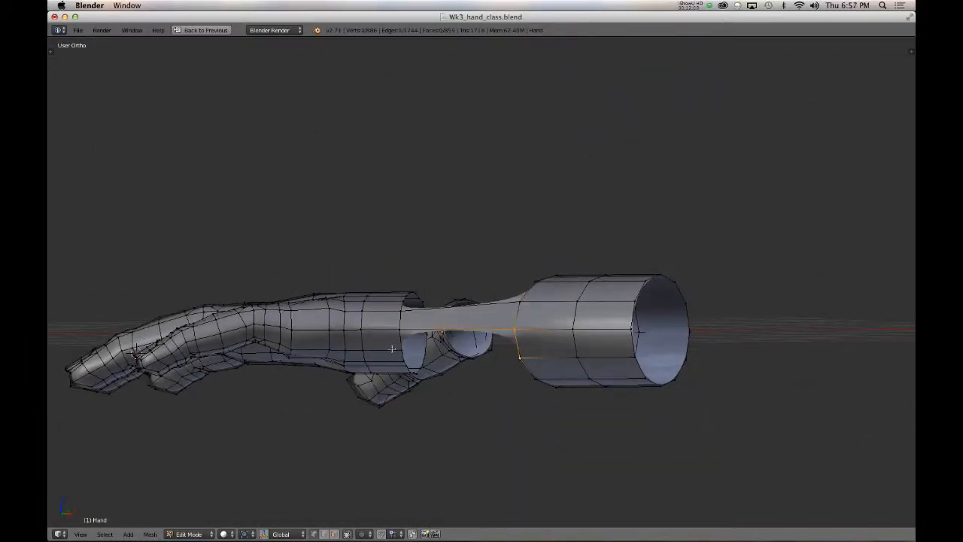
right_click(392, 349, "shift")
right_click(401, 332, "shift")
key("f")
- Fill the next face between palm and wrist on the back of the hand, beside the existing bridge faces
middle_click_drag(447, 320, 398, 385)
right_click(489, 365)
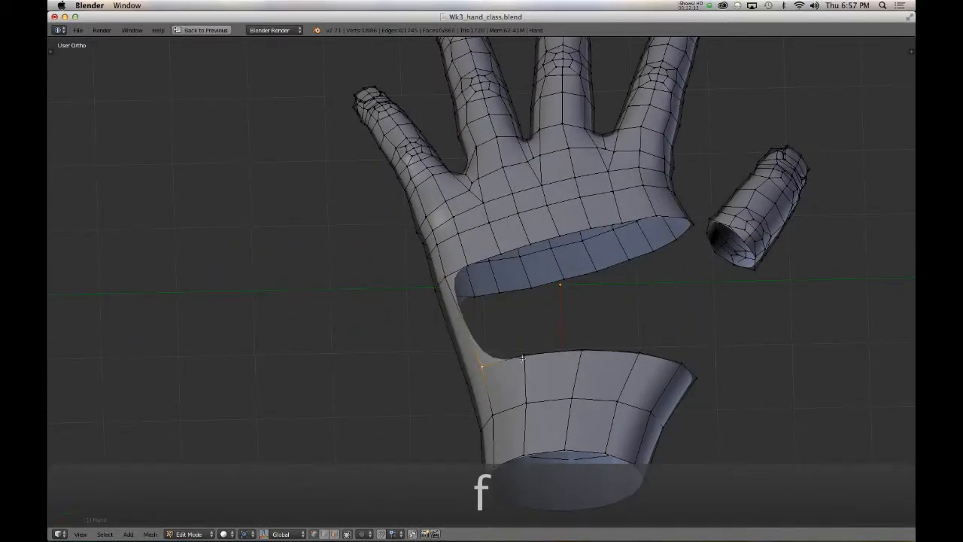
right_click(522, 356, "shift")
key("f")
- Cut one edge loop across the middle of the palm-to-wrist bridge and fatten it outward by about 0.01
middle_click_drag(449, 287, 570, 364)
key("ctrl+r")
left_click(478, 336)
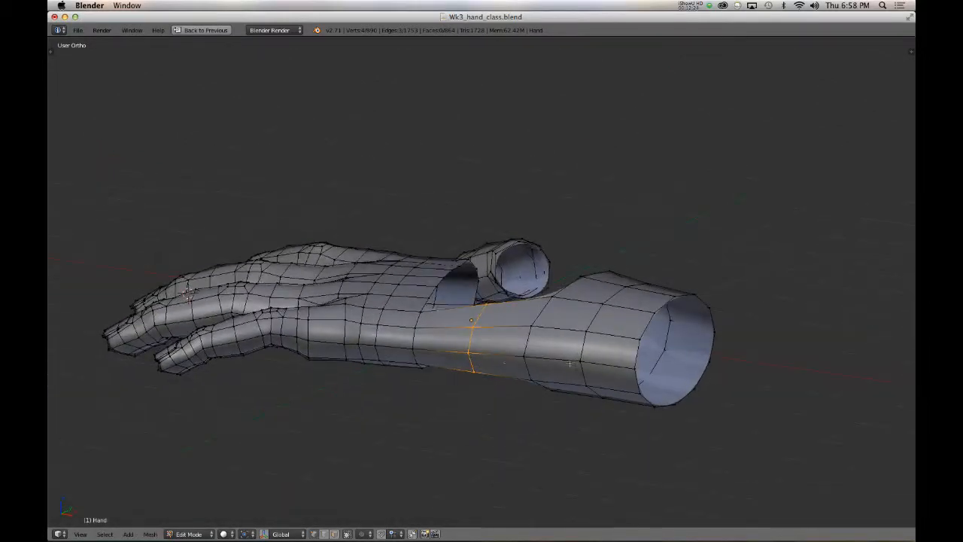
key("alt+s")
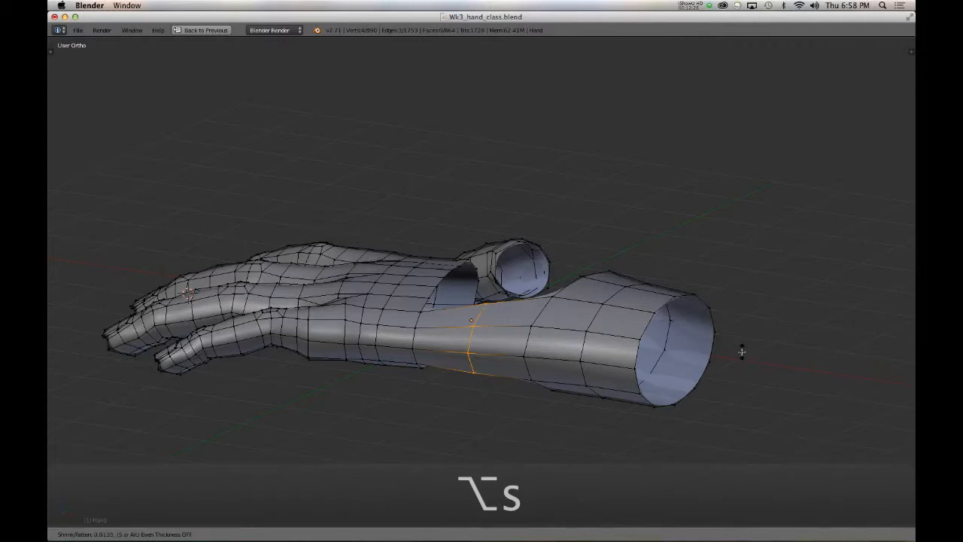
left_click(743, 352)
- Examine the gap between palm and wrist, selecting a palm edge loop and a wrist edge loop to compare their vertex counts
middle_click_drag(742, 352, 558, 352)
middle_click_drag(500, 372, 457, 387)
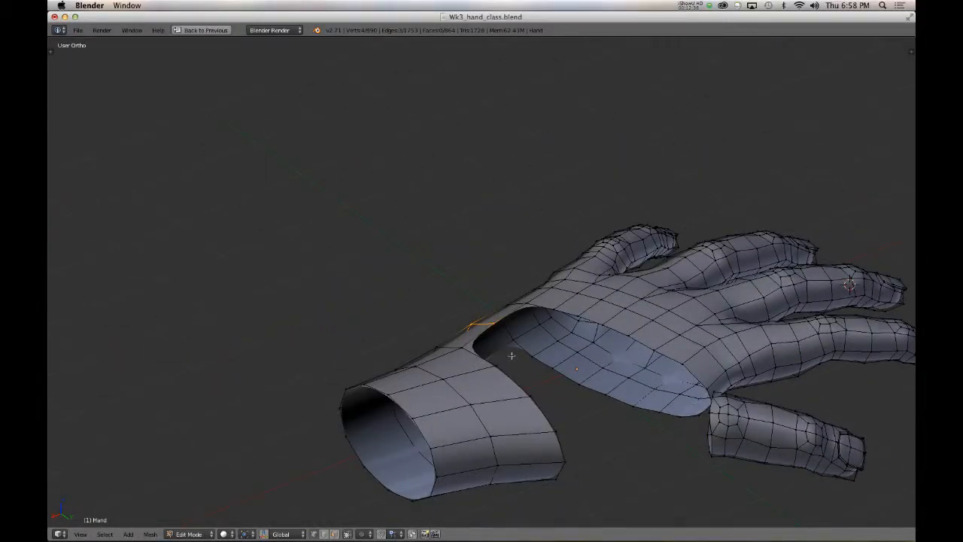
middle_click_drag(483, 364, 511, 351)
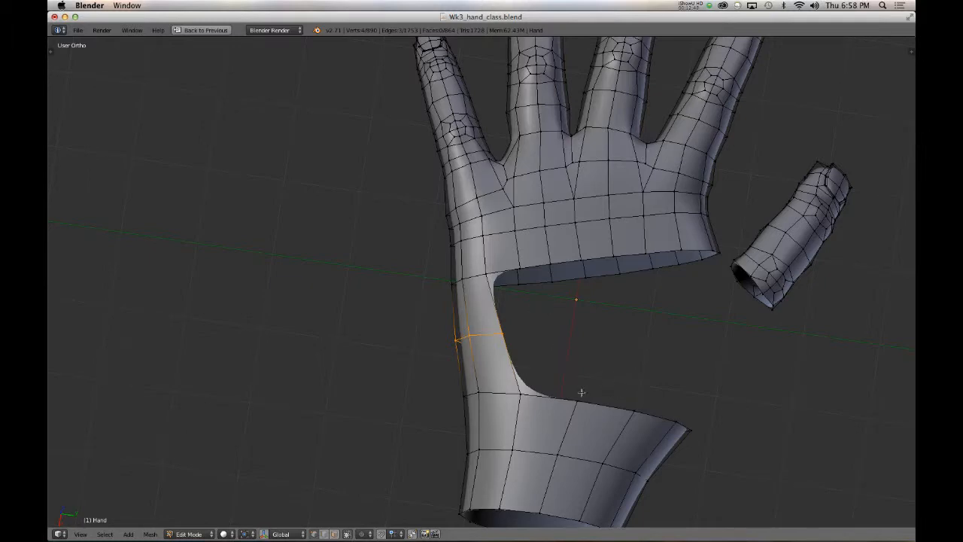
middle_click_drag(581, 392, 551, 239)
right_click(552, 227, "alt")
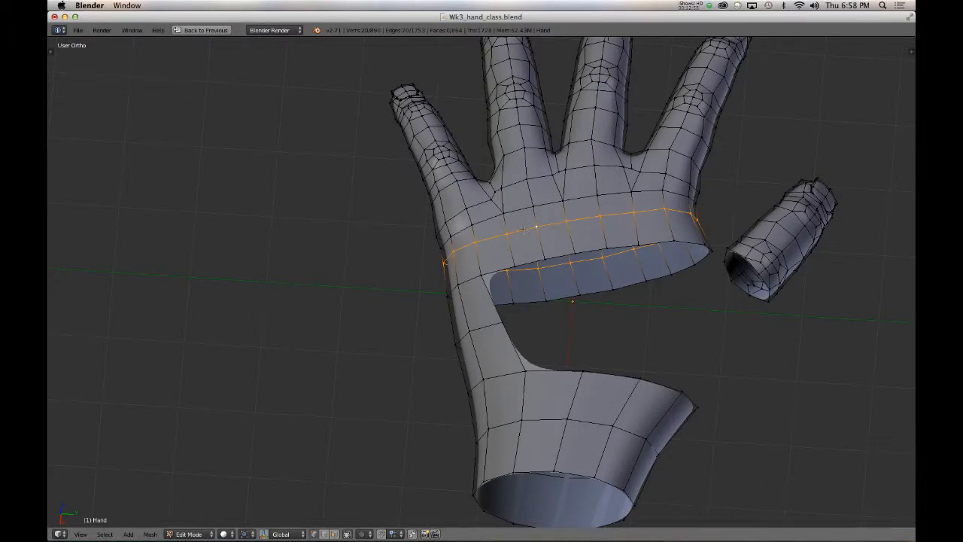
right_click(548, 424, "alt")
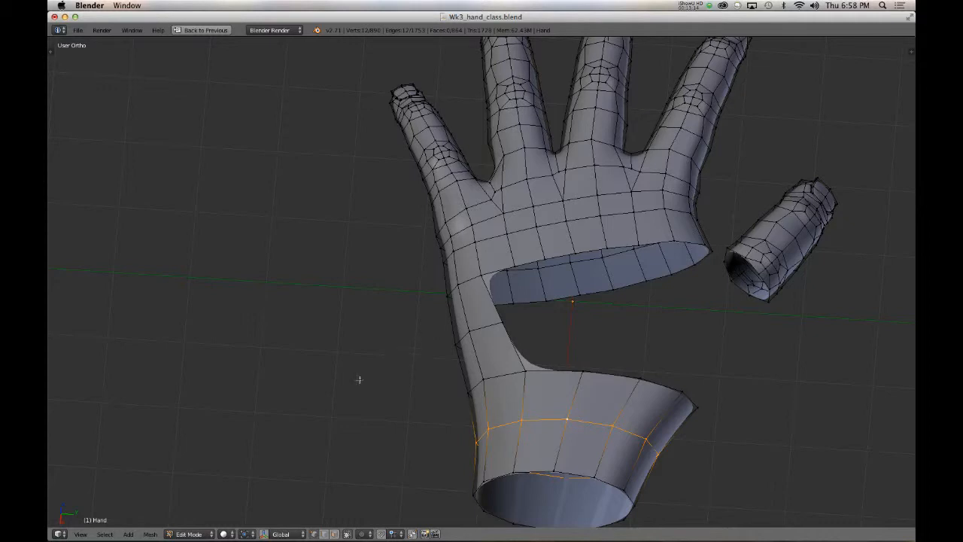
- Leave mesh editing, switch to empty layer 3 in top view and turn off the background images
key("Tab")
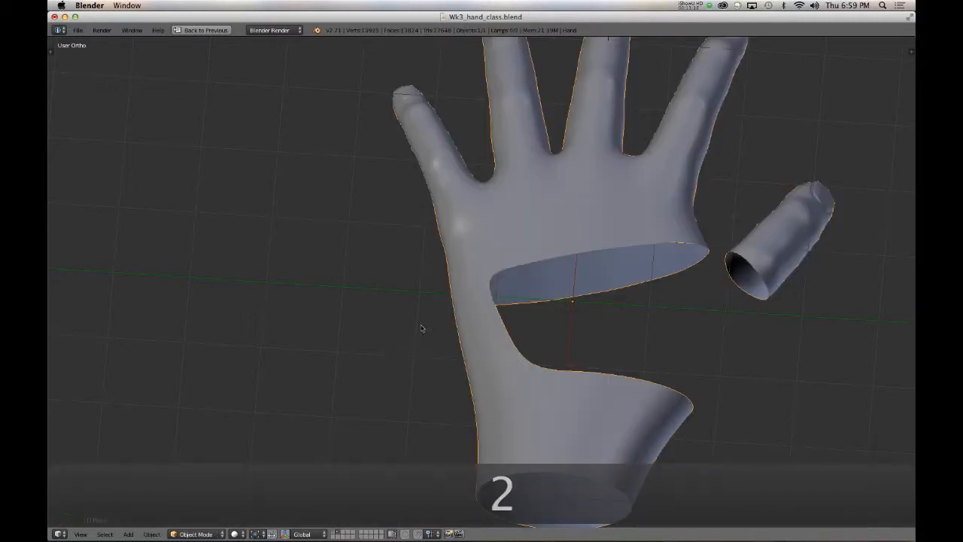
key("3")
key("KP_7")
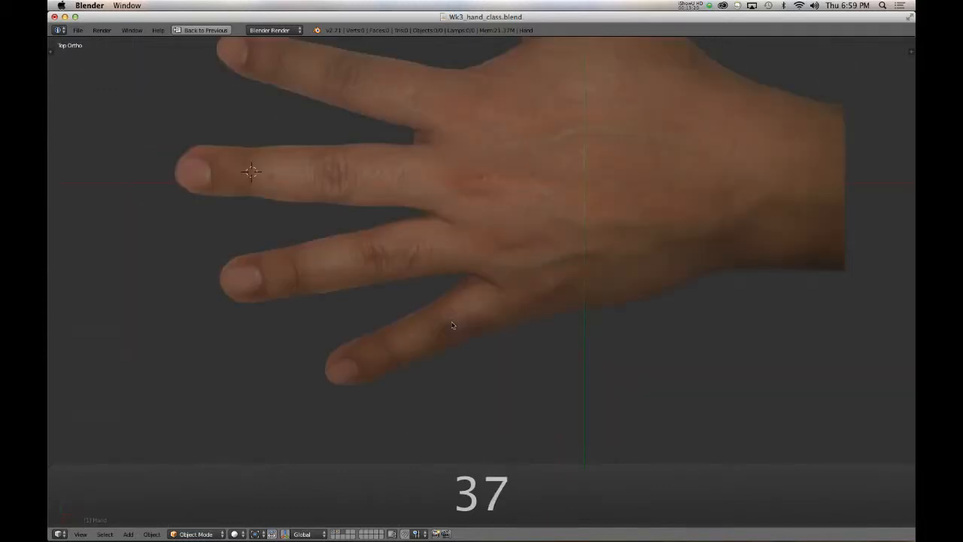
key("n")
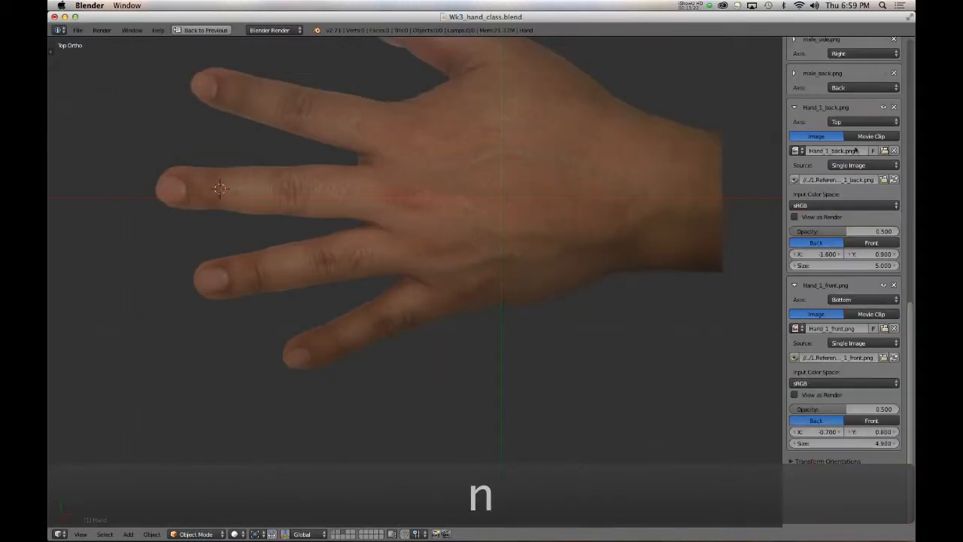
scroll(805, 94, "up", 5)
left_click(806, 100)
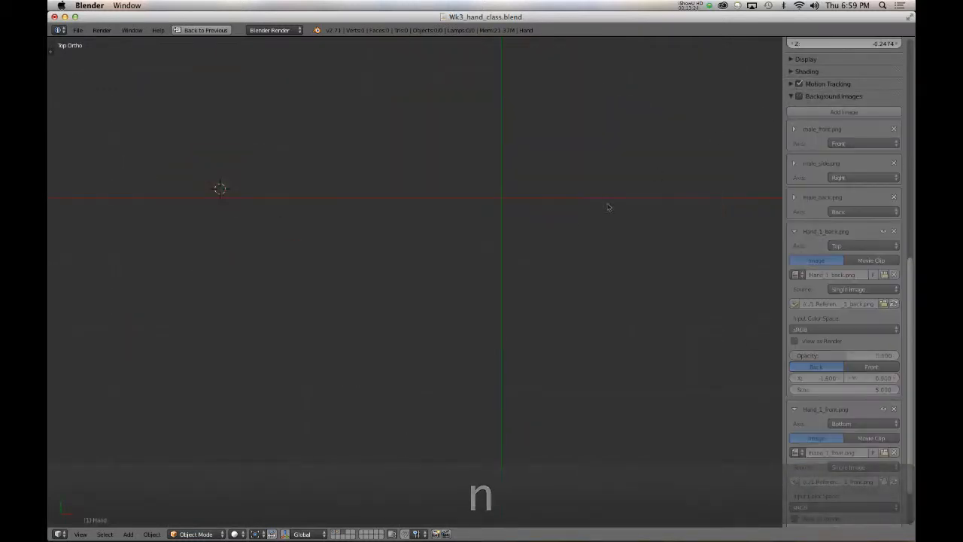
key("n")
- Add a plane and divide it with five evenly spaced vertical loop cuts
key("shift+a")
mouse_move(553, 230)
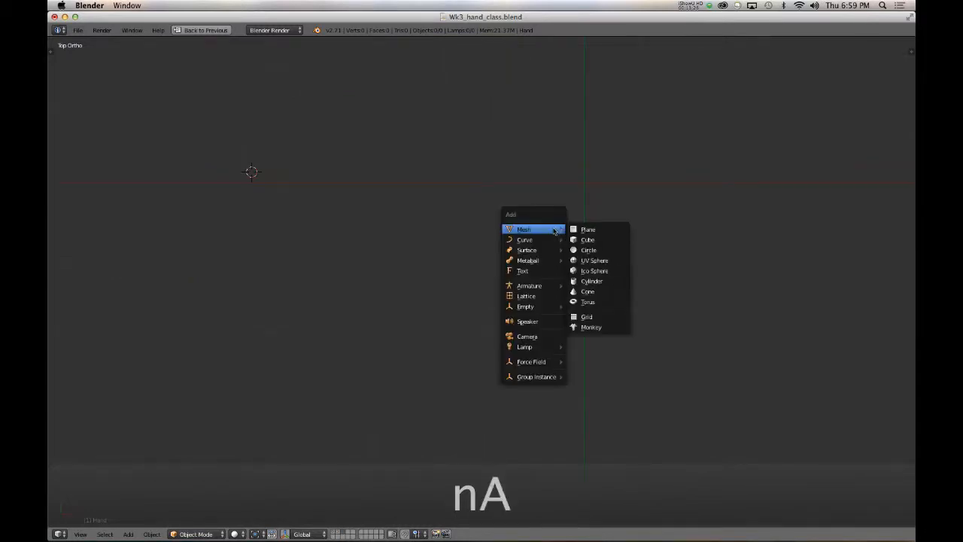
left_click(587, 230)
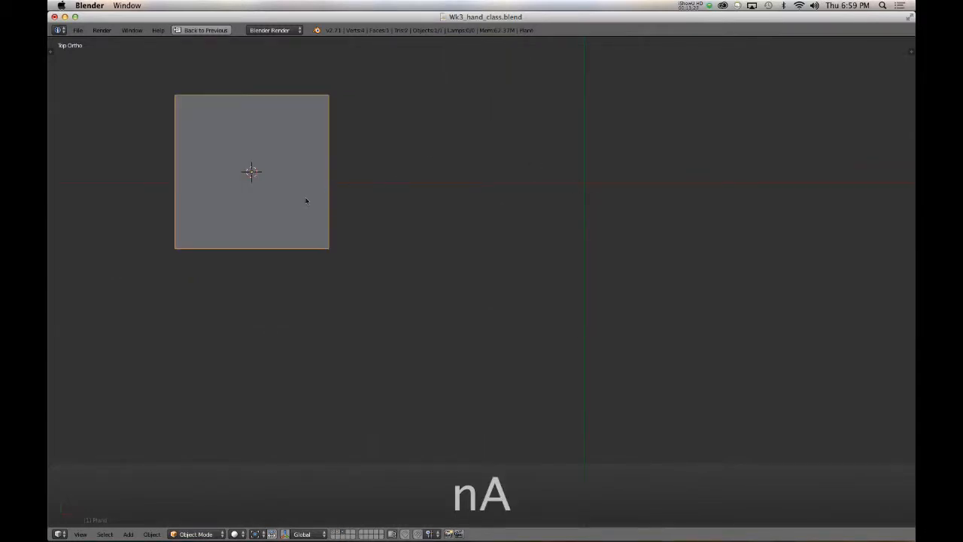
key("Tab")
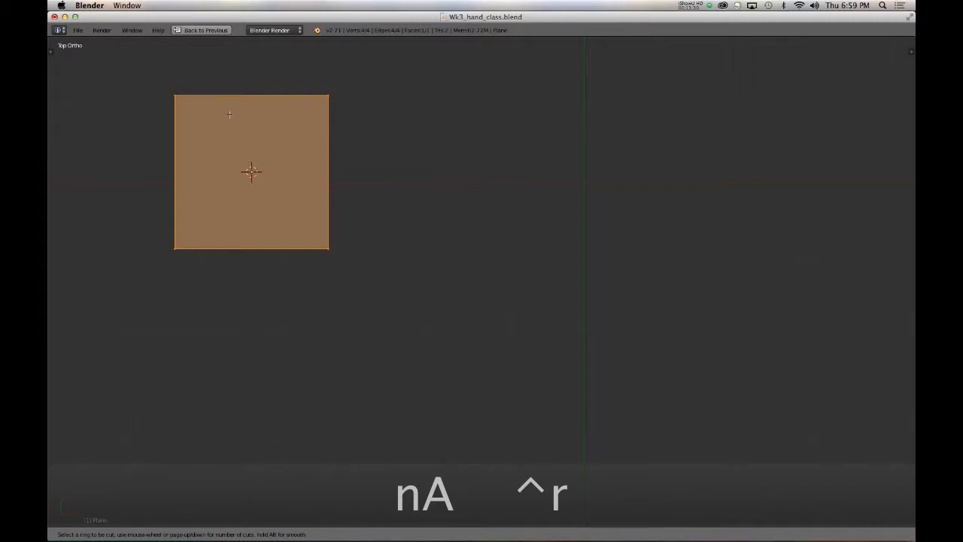
scroll(241, 112, "up", 3)
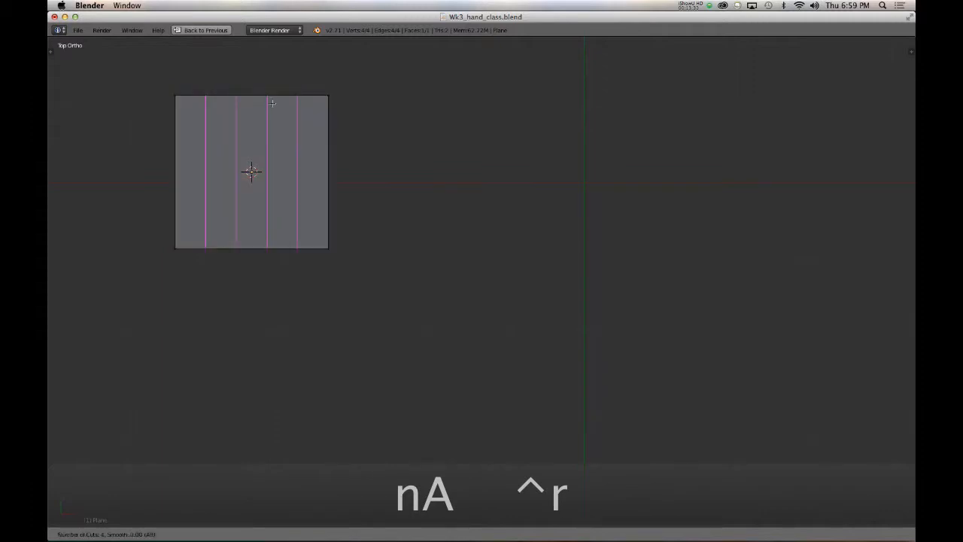
scroll(272, 103, "up", 1)
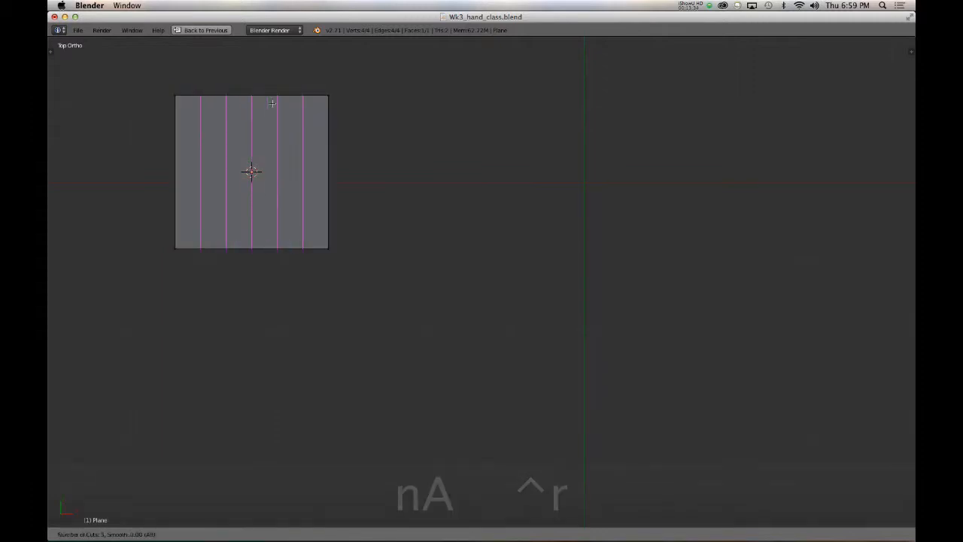
left_click(272, 103)
right_click(272, 105)
middle_click_drag(253, 195, 372, 204, "shift")
- Divide the plane with two evenly spaced horizontal loop cuts and use vertex selection mode
key("ctrl+r")
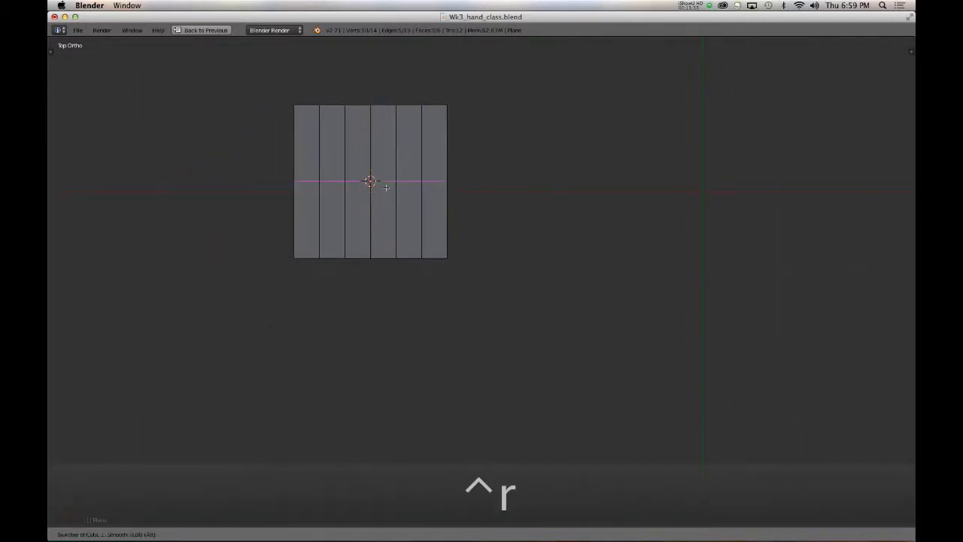
left_click(386, 187)
right_click(386, 187)
middle_click_drag(371, 193, 402, 217, "shift")
key("ctrl+Tab")
left_click(386, 199)
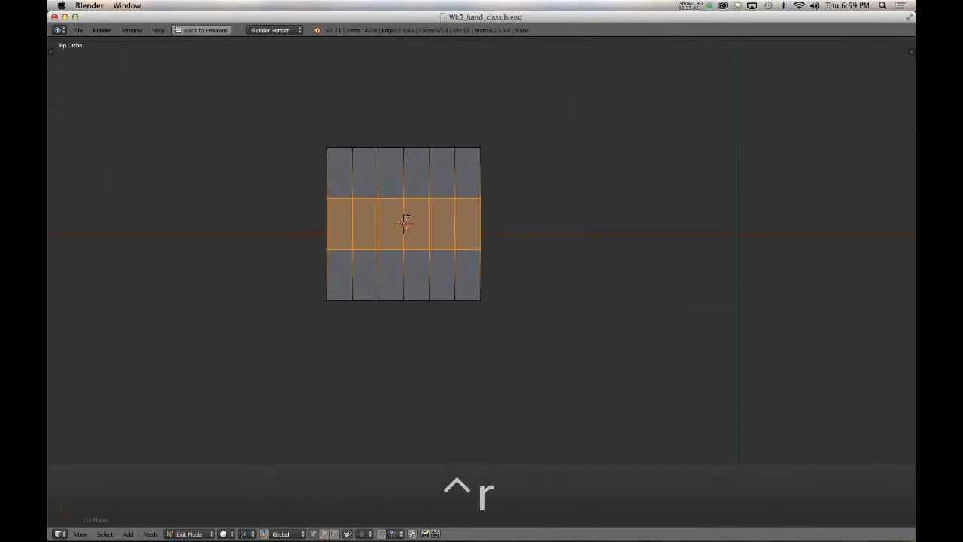
- Try deleting only the faces of the plane's lower row, and undo the deletion
scroll(369, 198, "up", 2)
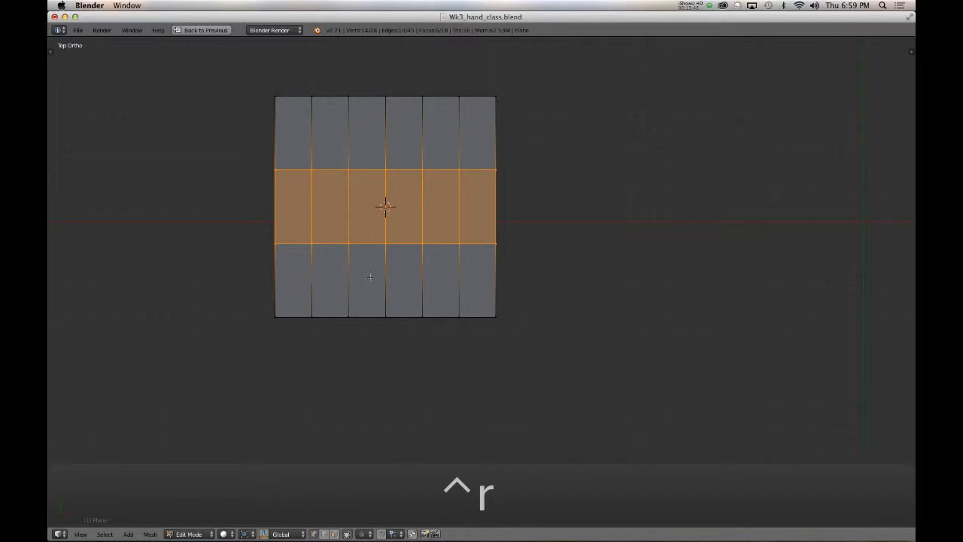
right_click(347, 277, "ctrl+alt")
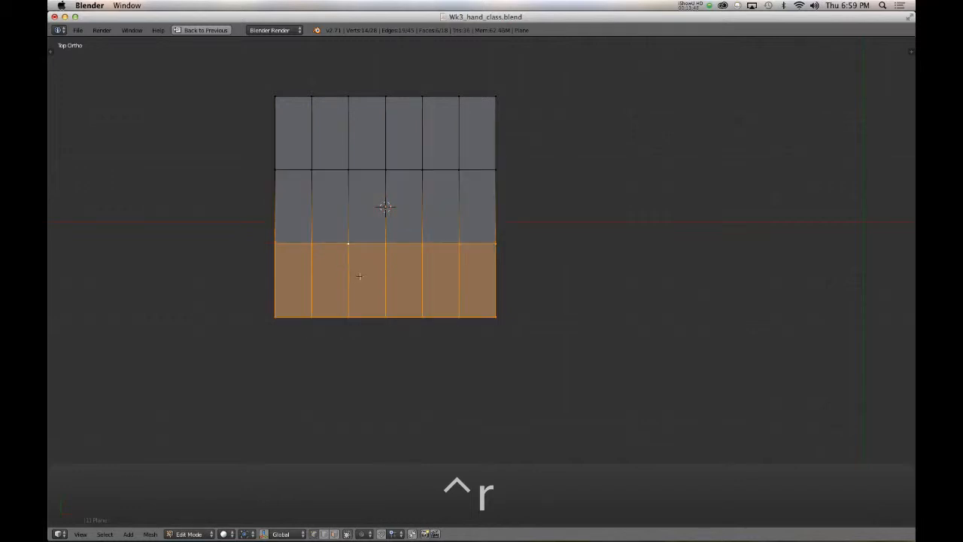
key("x")
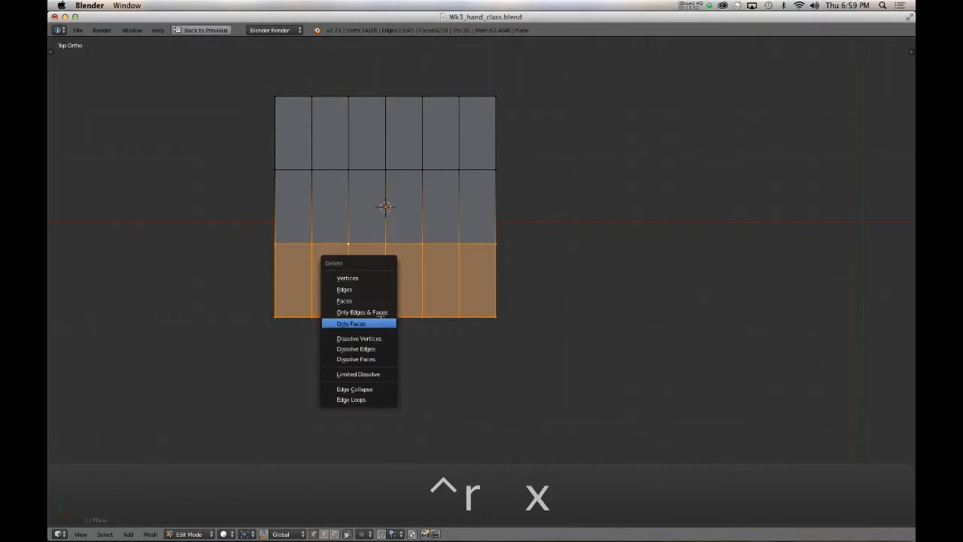
left_click(378, 325)
key("super+z")
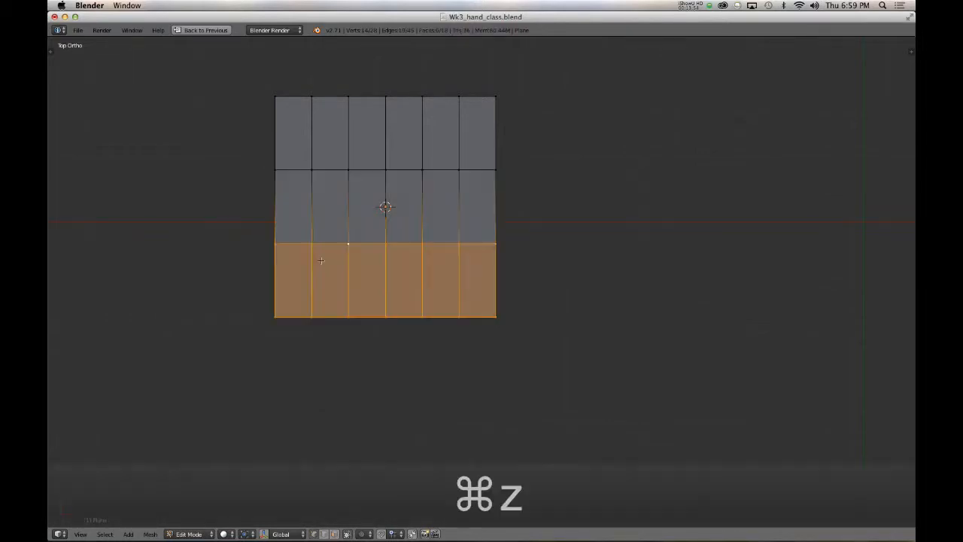
key("super+z")
- Try removing the plane's lower horizontal loop with the Edge Loops and Edges delete options, undoing each attempt
key("x")
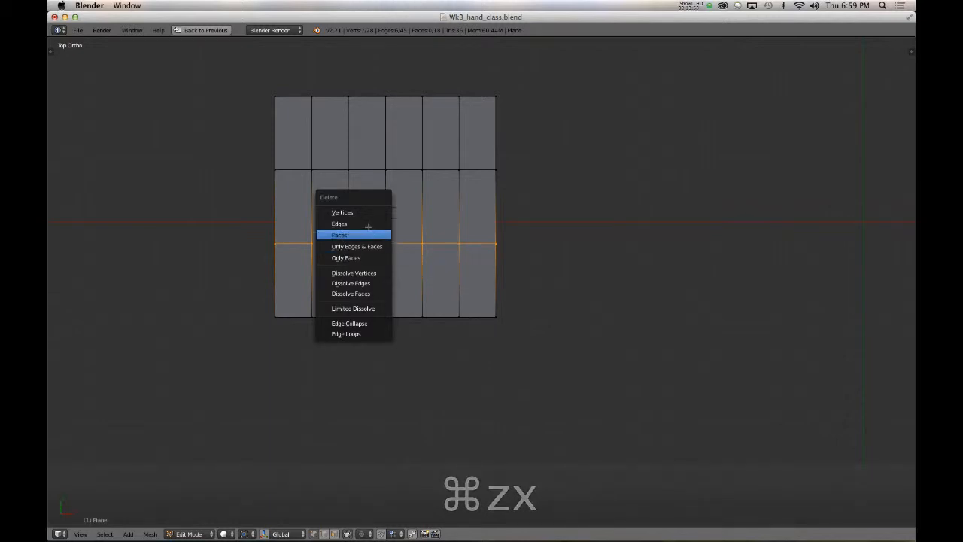
left_click(372, 333)
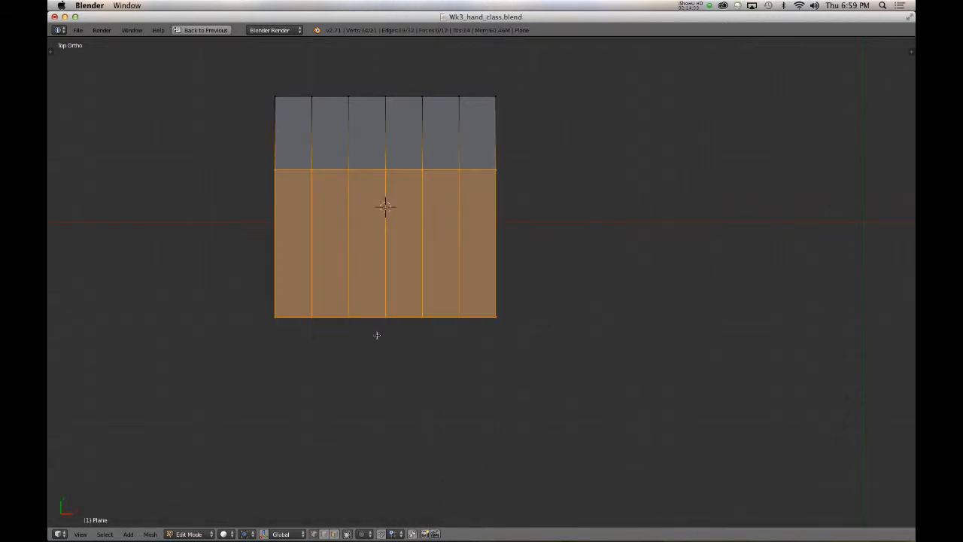
key("super+z")
key("x")
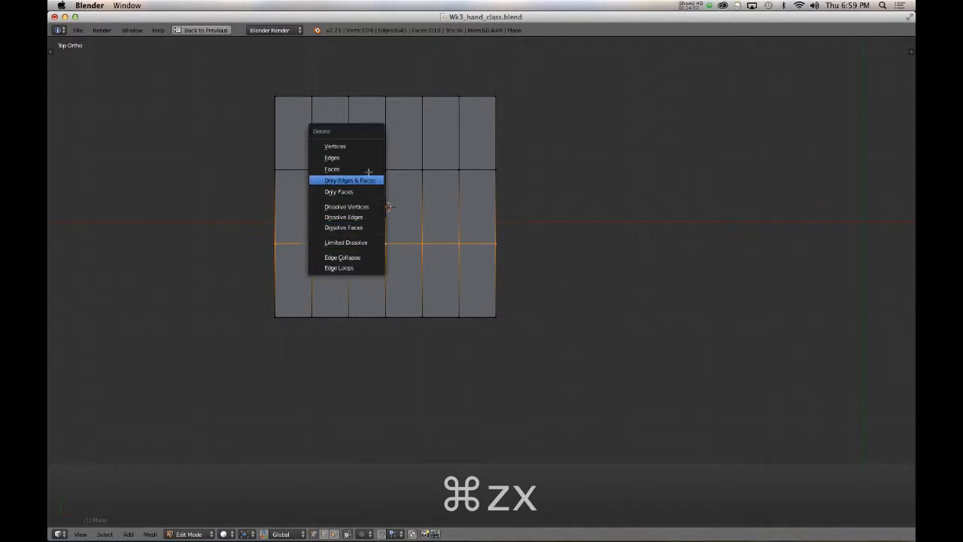
left_click(369, 160)
key("super+z")
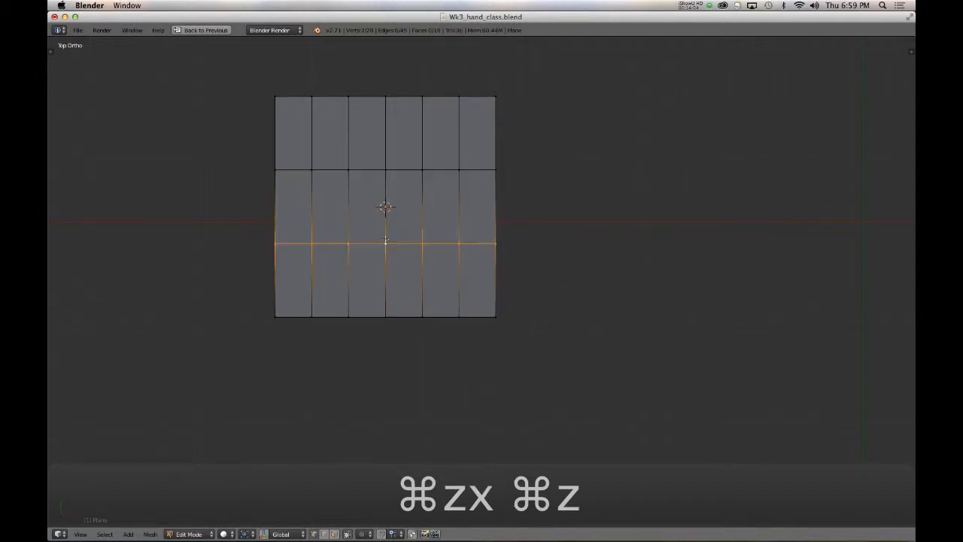
- Delete the vertices of the lower horizontal loop and dissolve every second vertex along the plane's bottom edge line
key("x")
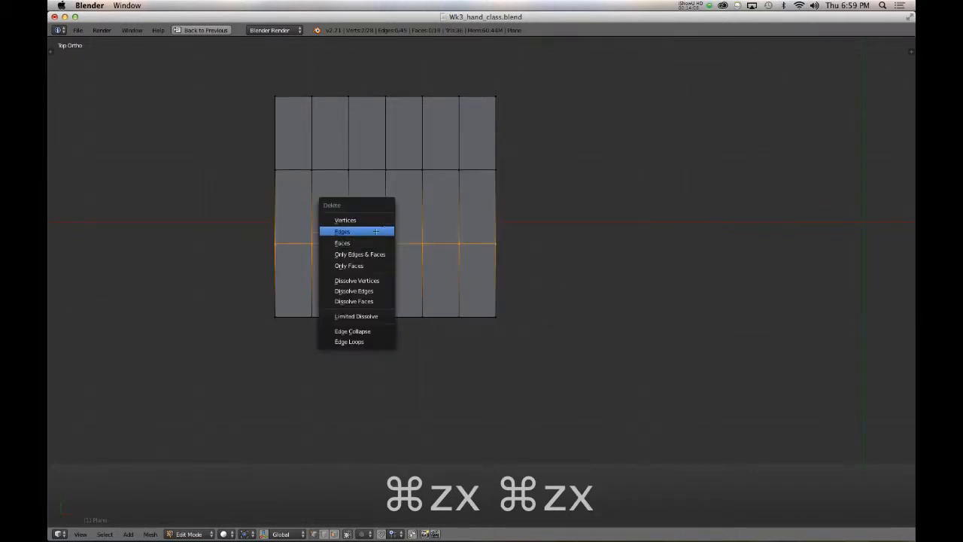
left_click(376, 220)
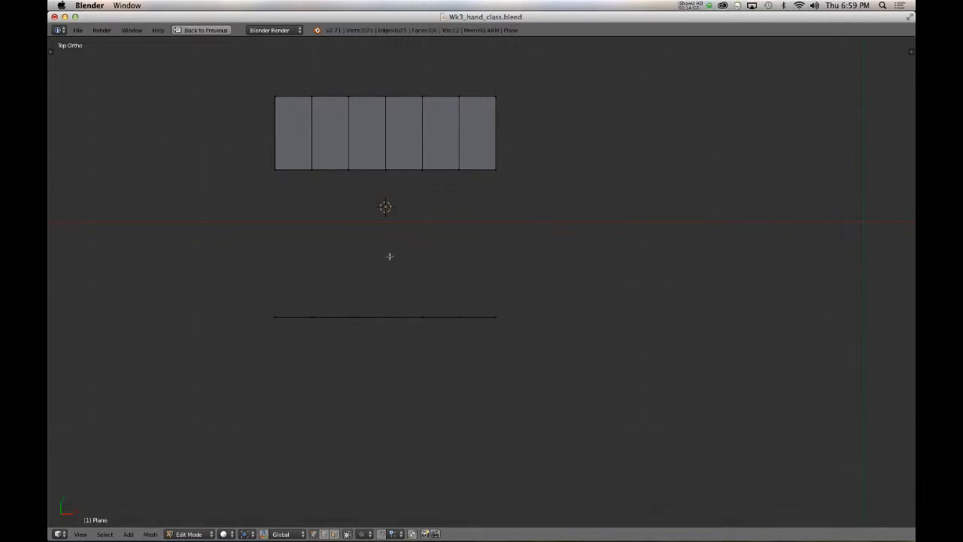
right_click(312, 316)
right_click(385, 317, "shift")
right_click(457, 318, "shift")
key("x")
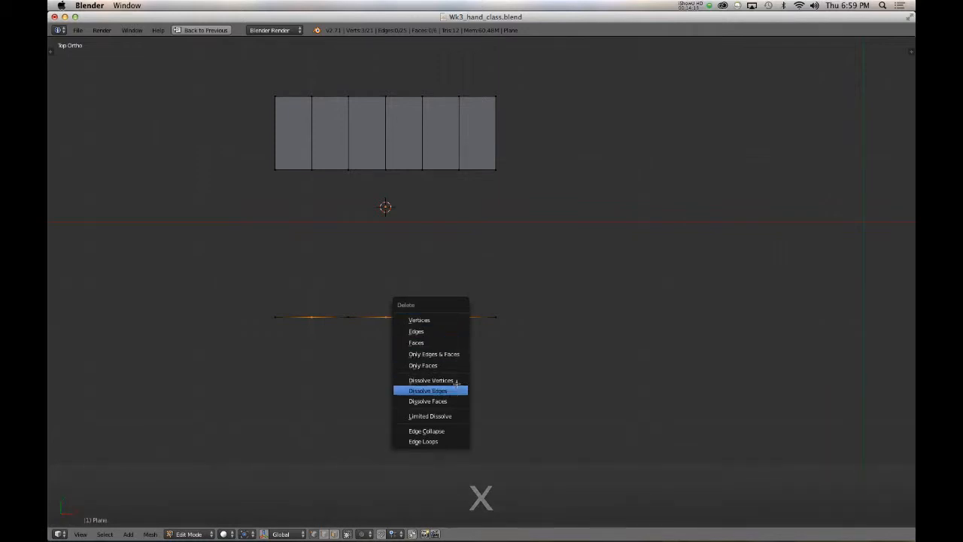
left_click(454, 381)
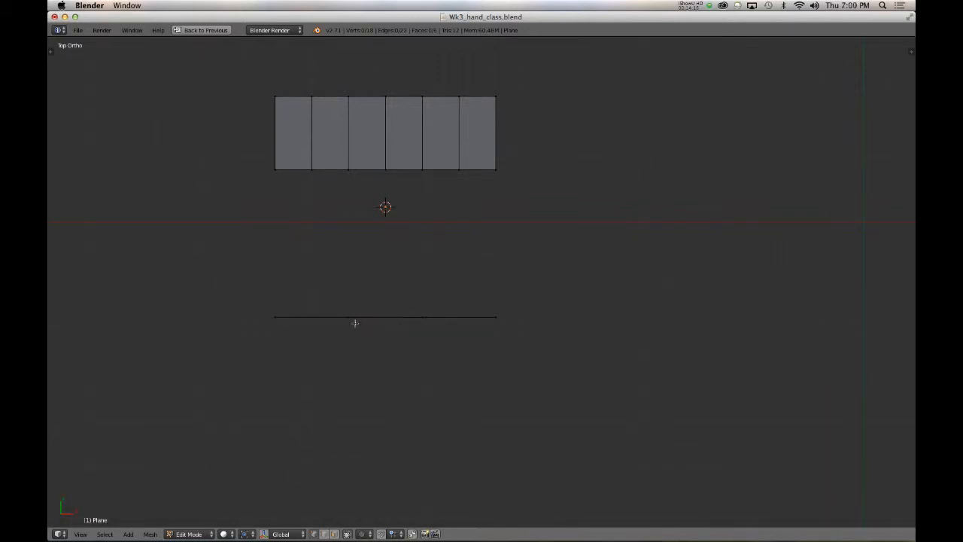
- Connect both ends of the bottom edge line to the strip's lower corners with edges, and select the strip's lower edge loop
right_click_drag(276, 314, 281, 172)
right_click(282, 211)
right_click(276, 169, "shift")
key("f")
right_click(496, 316)
right_click(494, 167, "shift")
key("f")
right_click(407, 169, "alt")
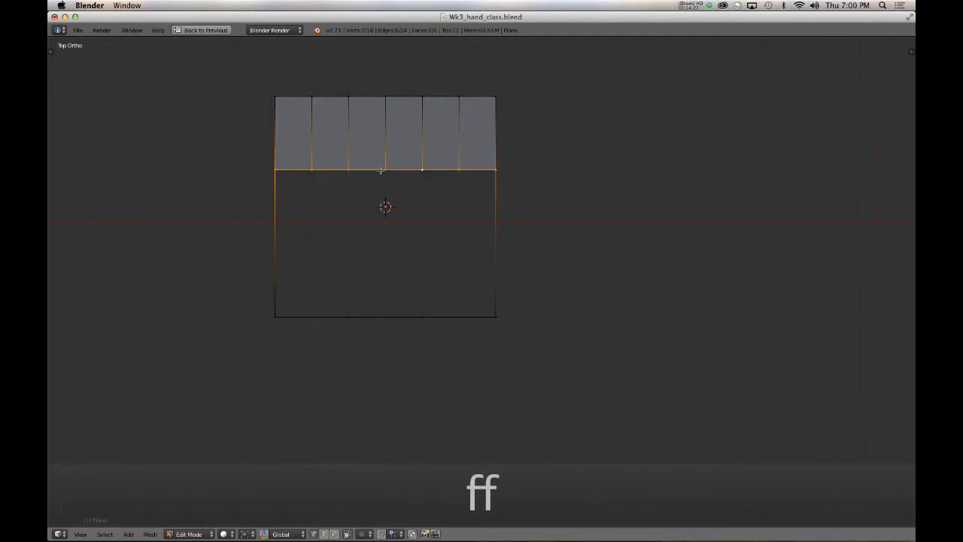
- Subdivide the leftmost segment of the plane's bottom edge line once
right_click(377, 319, "alt")
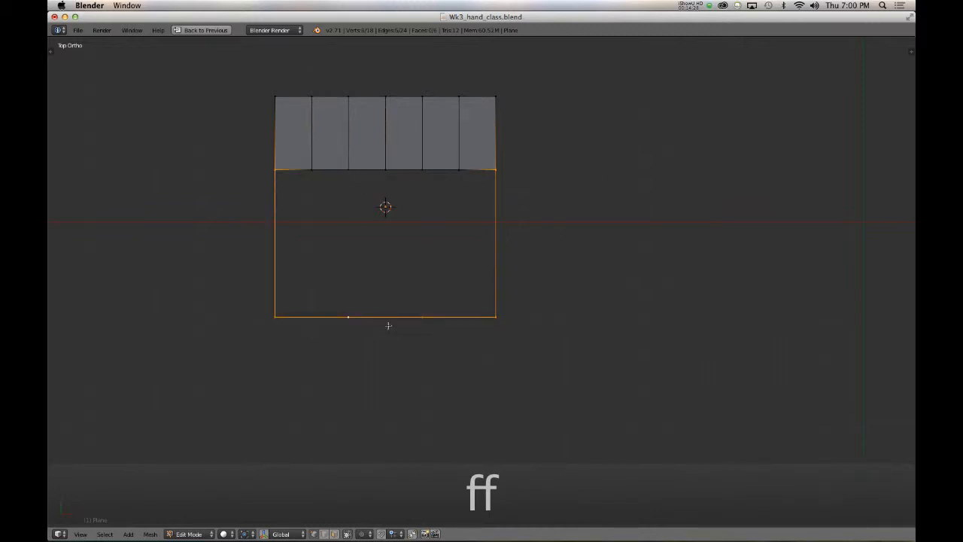
right_click(280, 319)
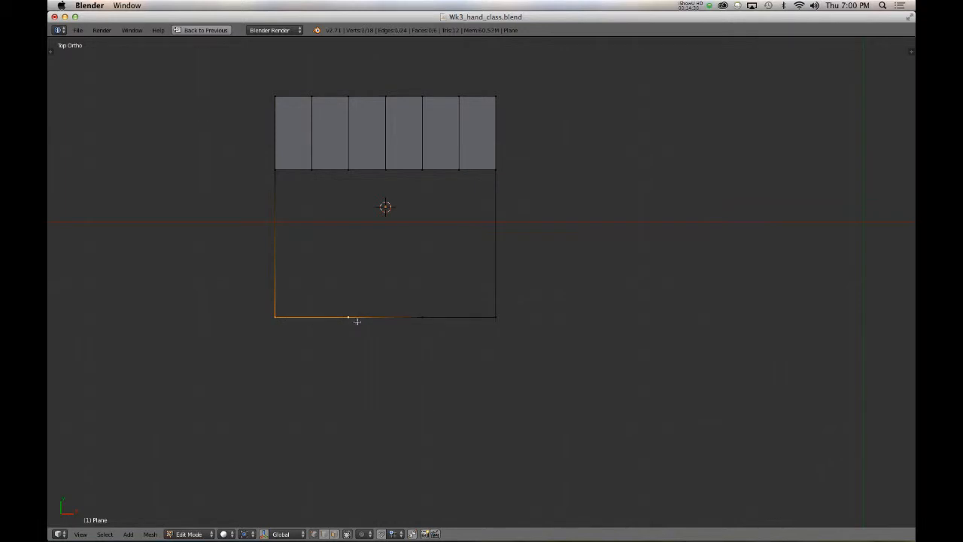
key("w")
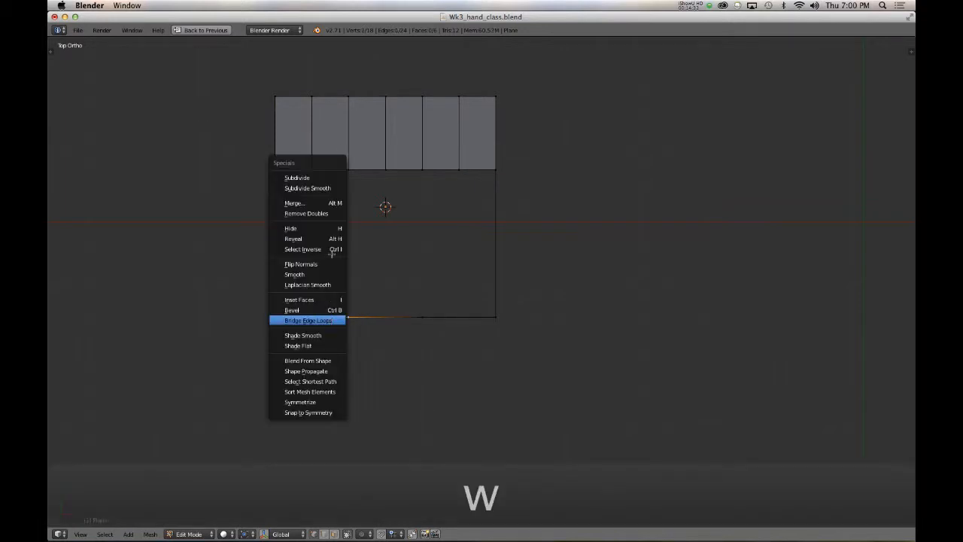
left_click(324, 176)
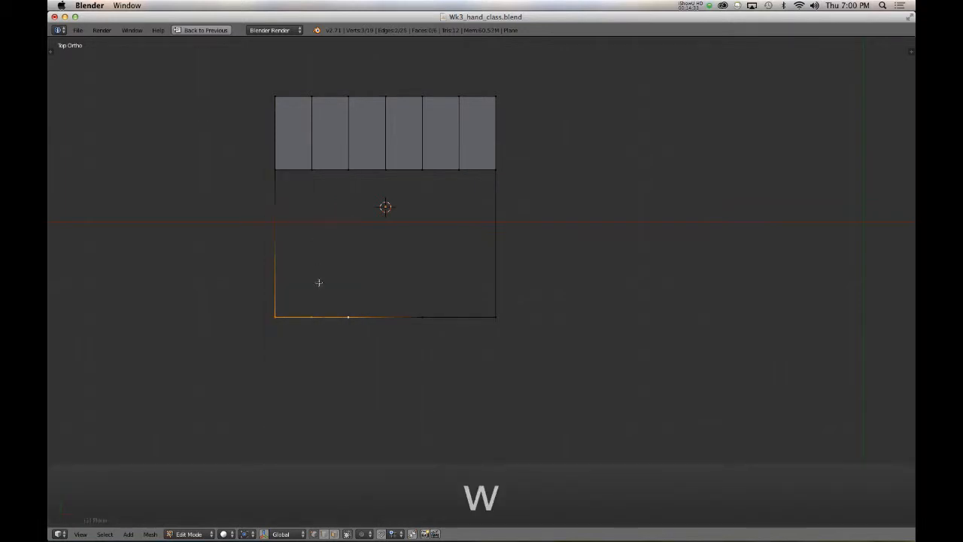
- Fill the two leftmost quad faces between the upper strip and the subdivided bottom edge line
right_click(311, 170)
right_click(276, 203, "shift")
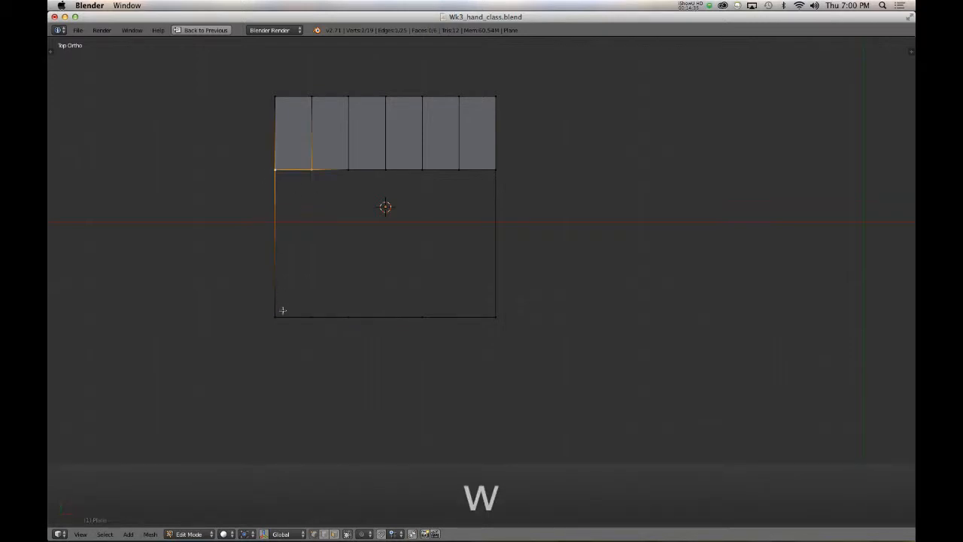
right_click(282, 311, "shift")
right_click(316, 314, "shift")
key("f")
right_click(311, 178)
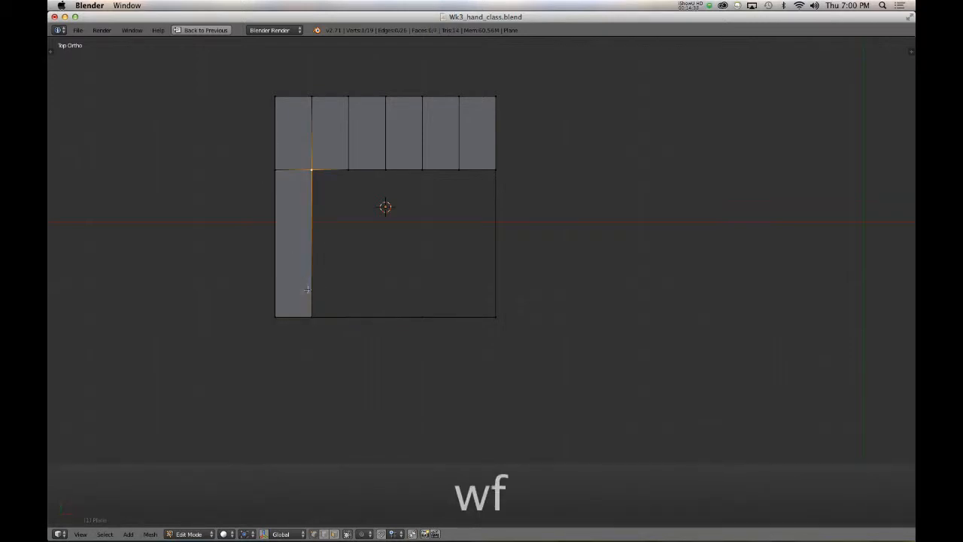
right_click(314, 316, "shift")
right_click(349, 316, "shift")
right_click(349, 168, "shift")
key("f")
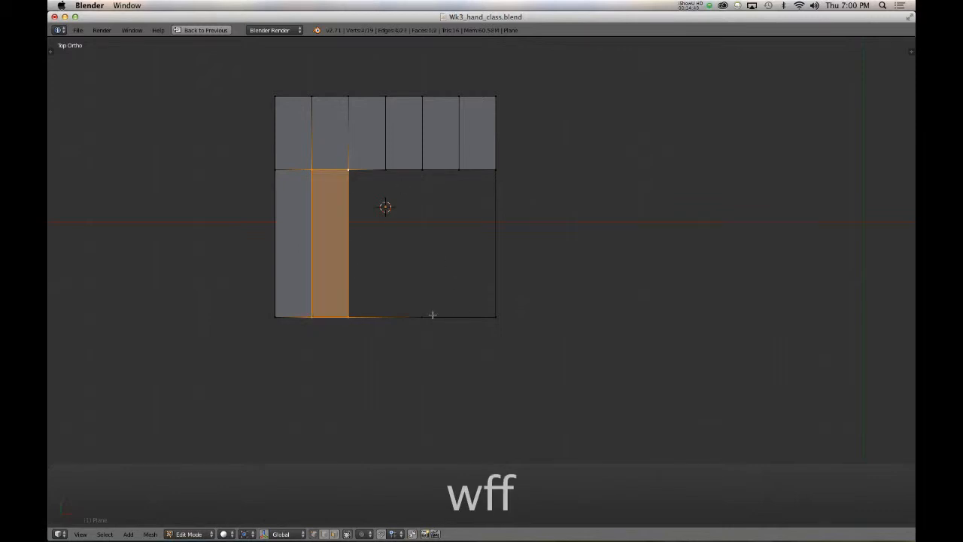
- Subdivide the rightmost segment of the plane's bottom edge line once
right_click(423, 316)
right_click(496, 316, "shift")
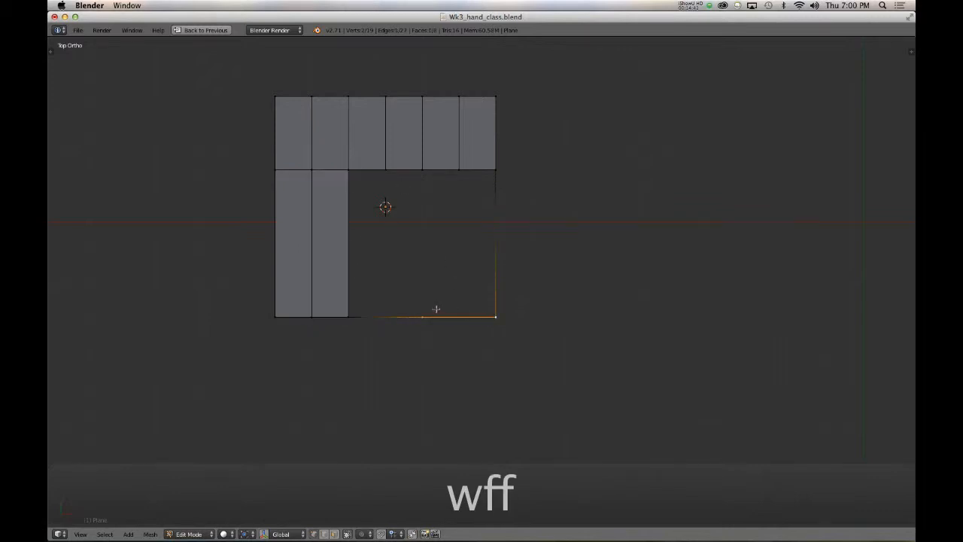
key("w")
left_click(458, 319)
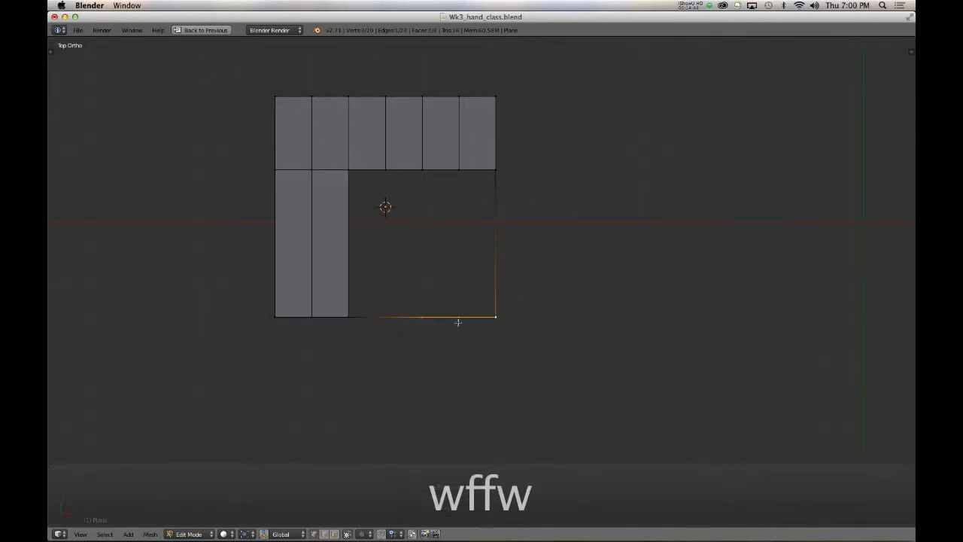
- Fill the two rightmost quad faces between the upper strip and the bottom edge line
right_click(459, 318)
right_click(459, 169, "shift")
right_click(495, 169, "shift")
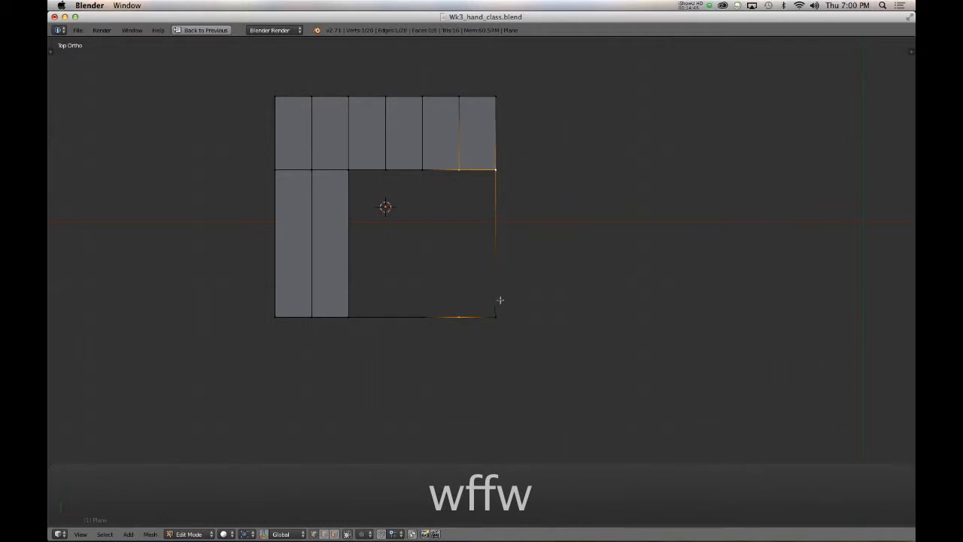
right_click(495, 316, "shift")
key("f")
right_click(460, 318)
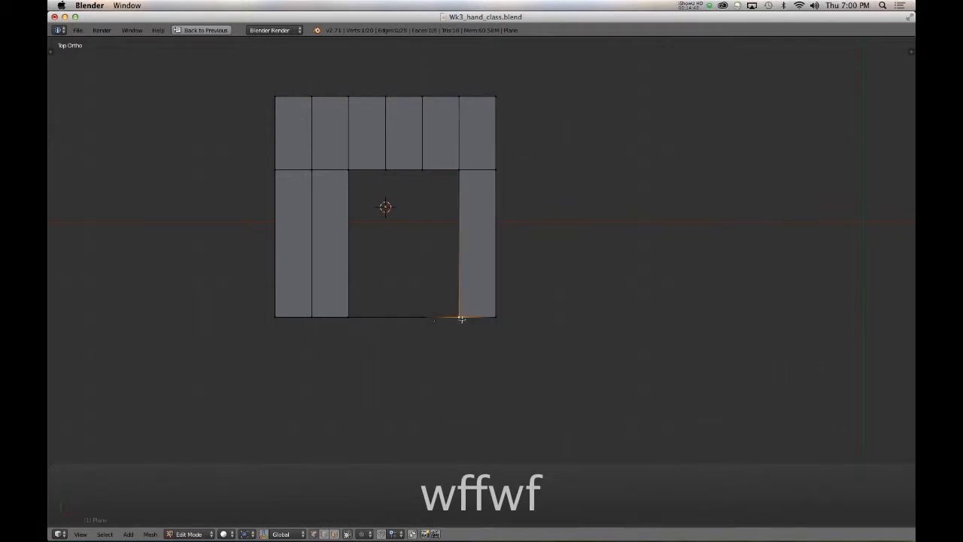
right_click(420, 316, "shift")
right_click(429, 161, "shift")
right_click(467, 168, "shift")
key("f")
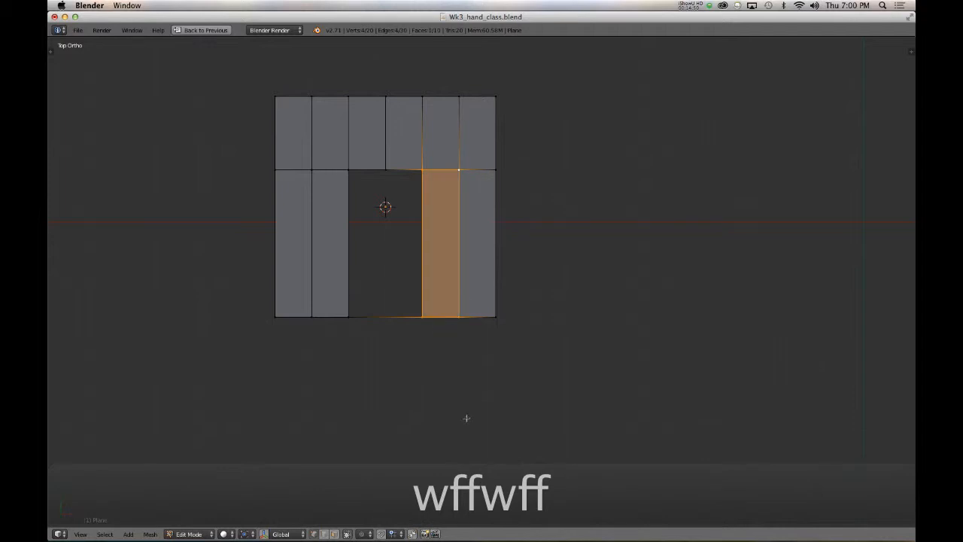
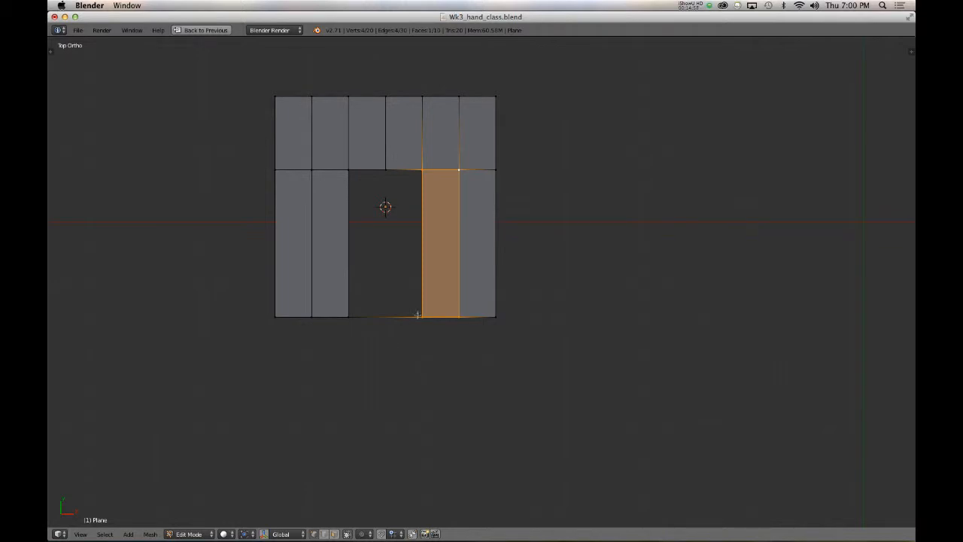
- Merge the two bottom vertices beside the remaining gap at their center
right_click(346, 317)
right_click(424, 317, "shift")
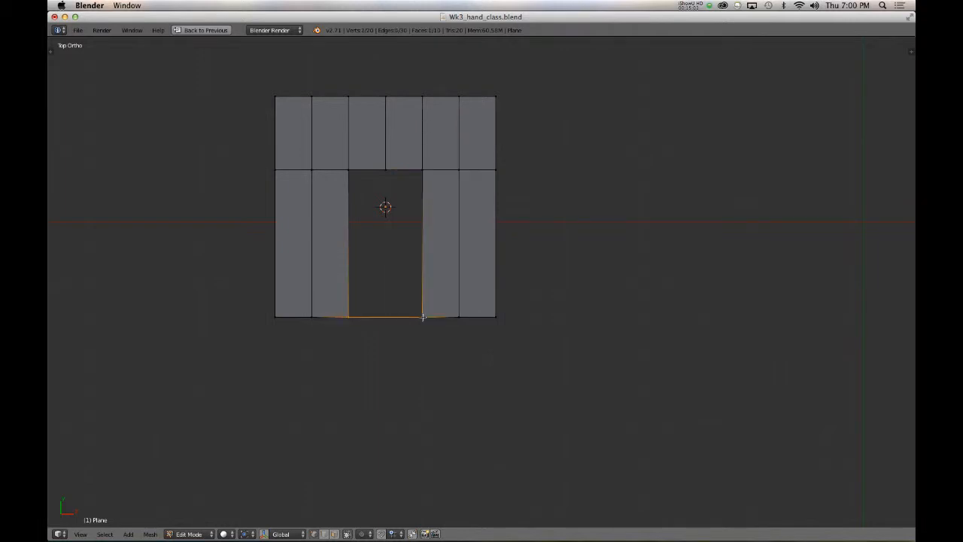
right_click(345, 317)
right_click(422, 317, "shift")
key("w")
left_click(386, 318)
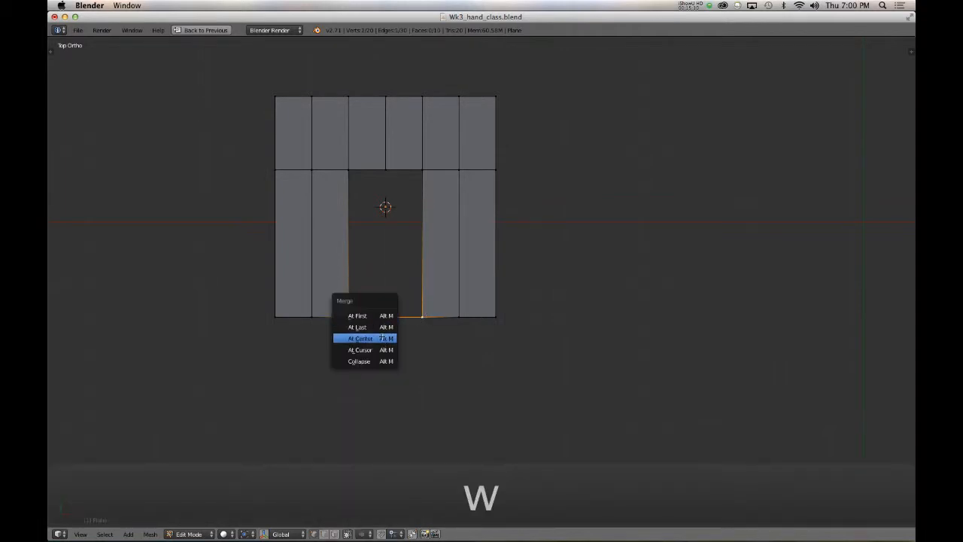
left_click(361, 338)
- Fill the remaining triangular gap with a face using its three upper vertices and the merged bottom vertex
right_click(385, 170)
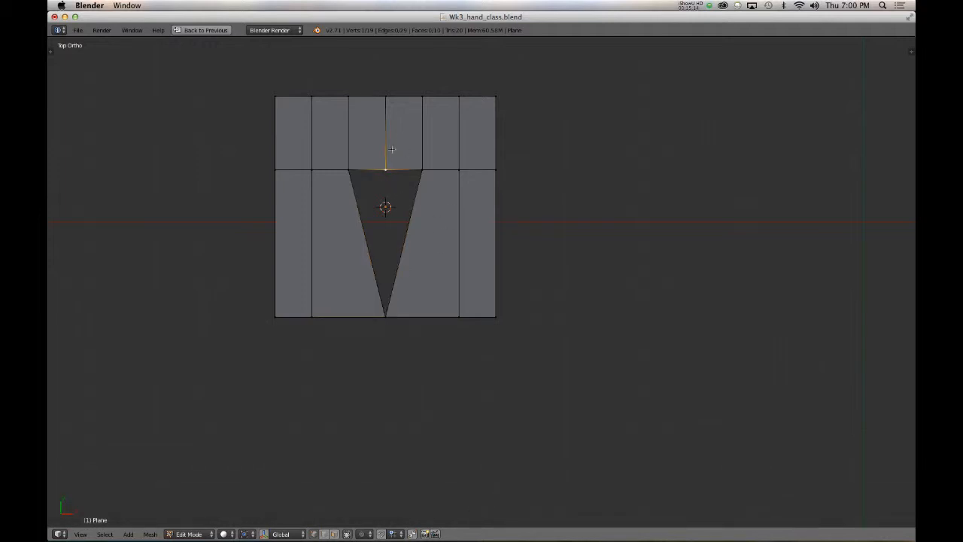
right_click(348, 170, "shift")
right_click(420, 169, "shift")
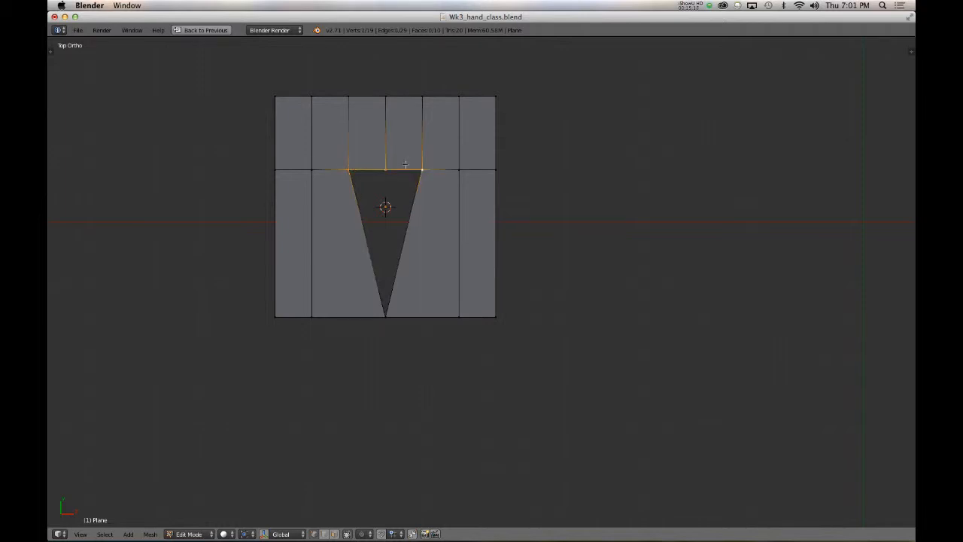
right_click(388, 317, "shift")
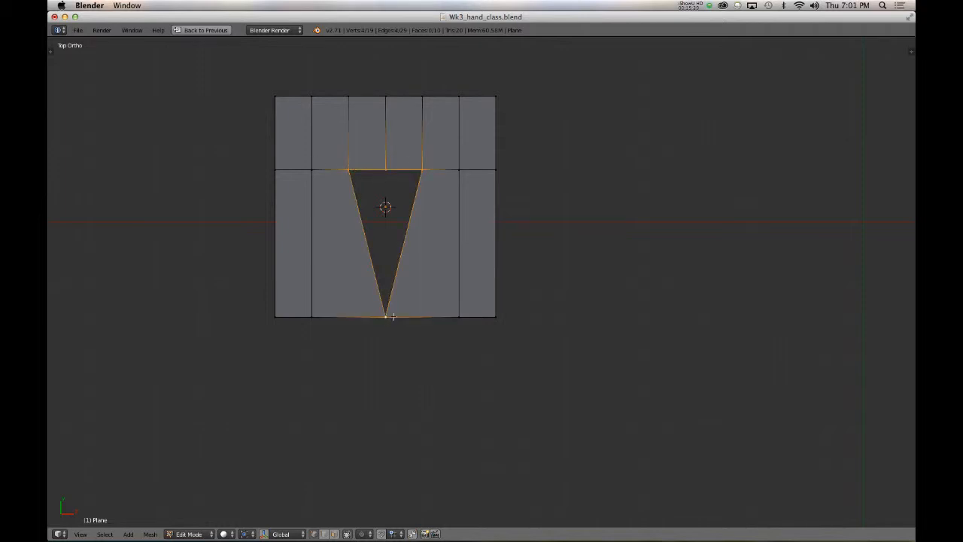
key("f")
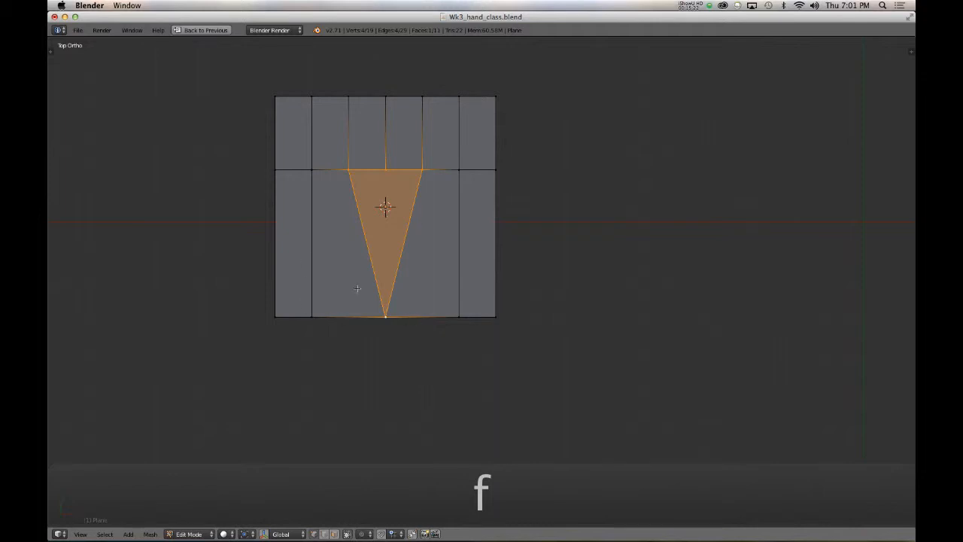
- Slide the middle vertex on the new face's upper edge upward along its edge into the strip
right_click(386, 171)
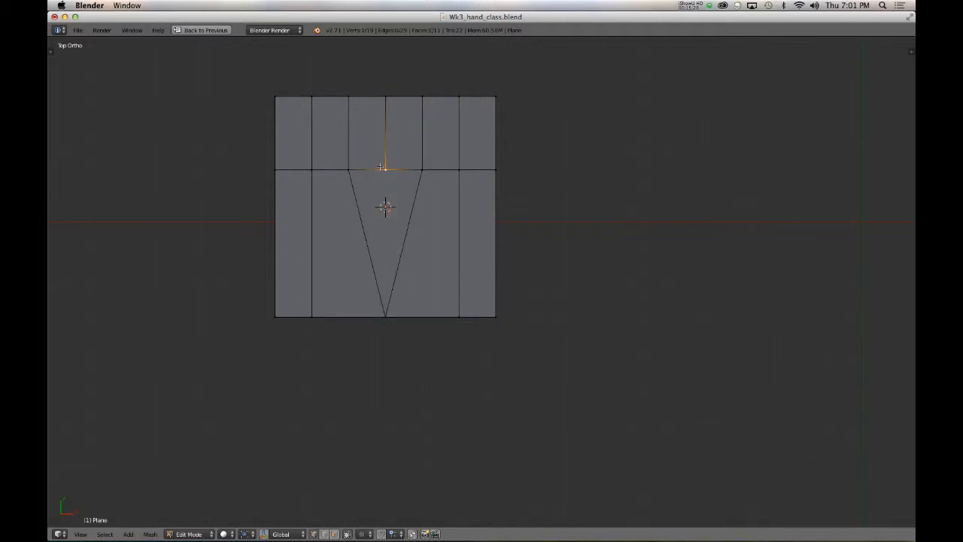
key("g")
key("g")
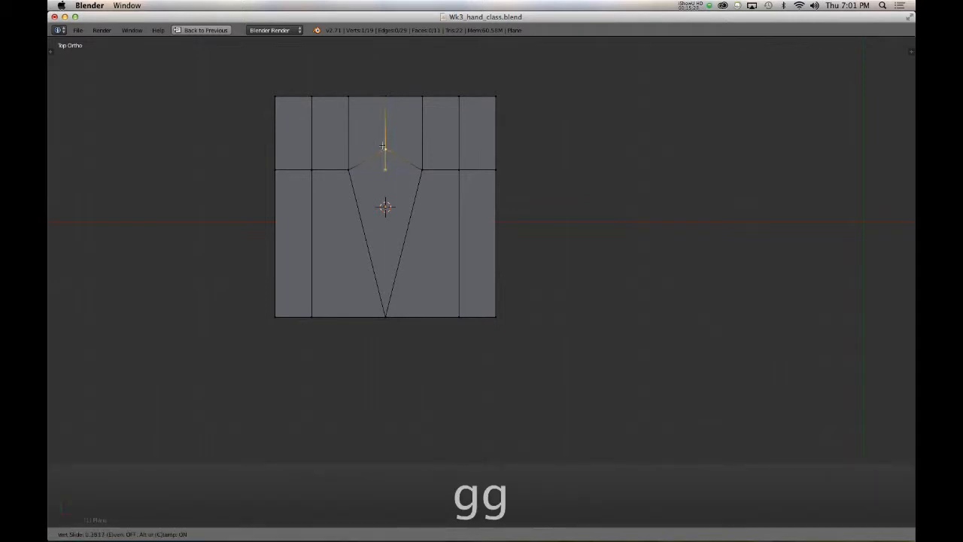
left_click(383, 206)
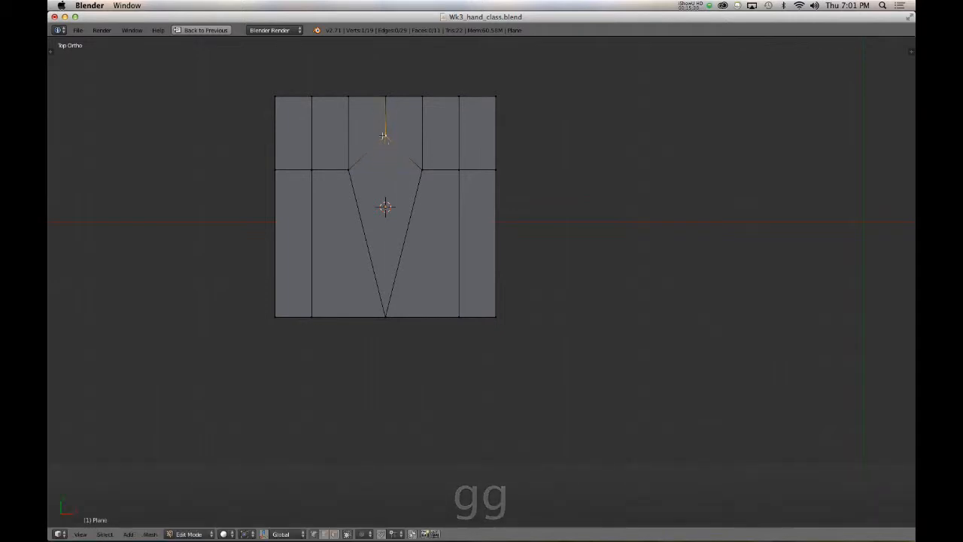
- Compare the boundary edge loops at the plane's two opposite ends by selecting each one in turn
middle_click_drag(435, 280, 341, 262)
right_click(435, 142, "alt")
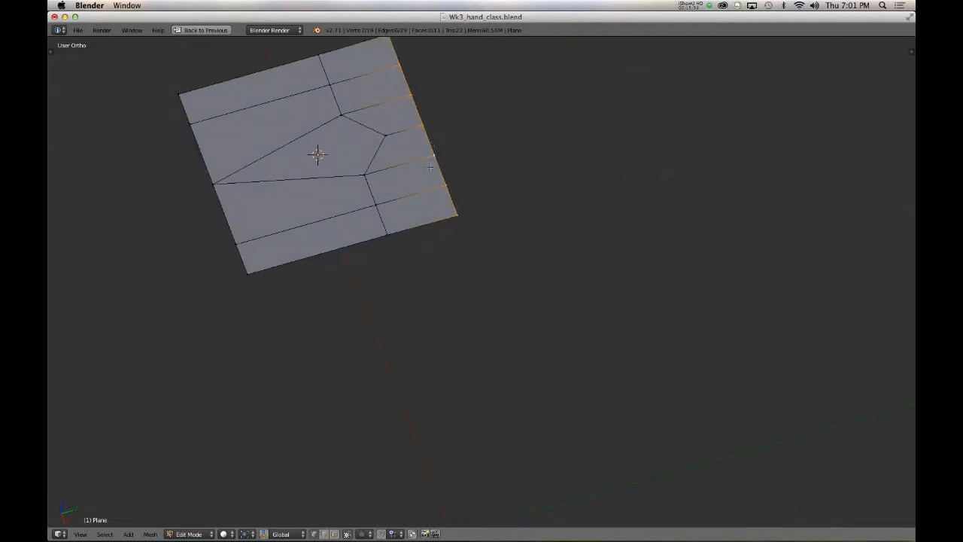
middle_click_drag(413, 181, 437, 144)
right_click(250, 218, "alt")
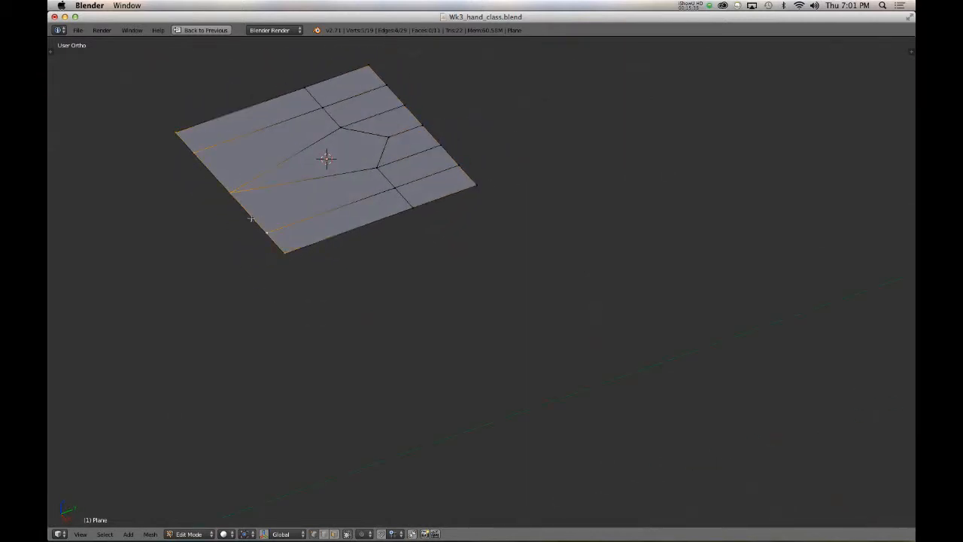
middle_click_drag(280, 236, 319, 307)
- Leave mesh editing and delete the practice plane
key("Tab")
key("x")
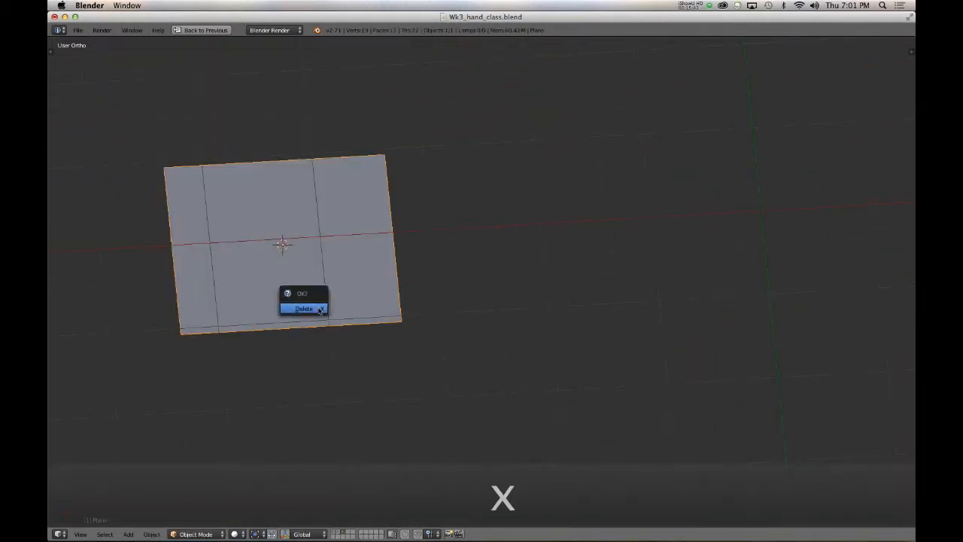
left_click(318, 308)
- Bring the hand model back into view with its mesh open for editing, and show the palm and wrist from the top
key("super+Tab")
key("super+shift+Tab")
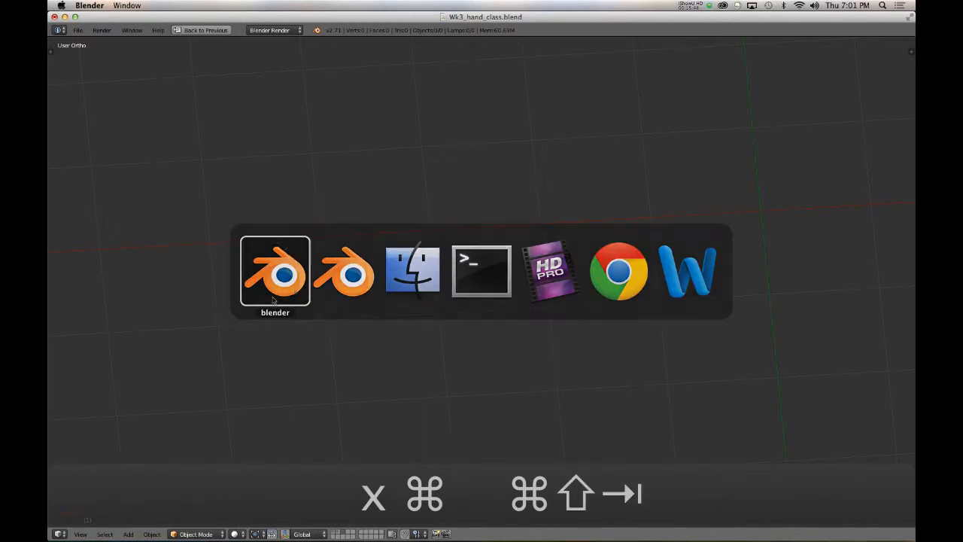
key("super+shift+Tab")
key("Tab")
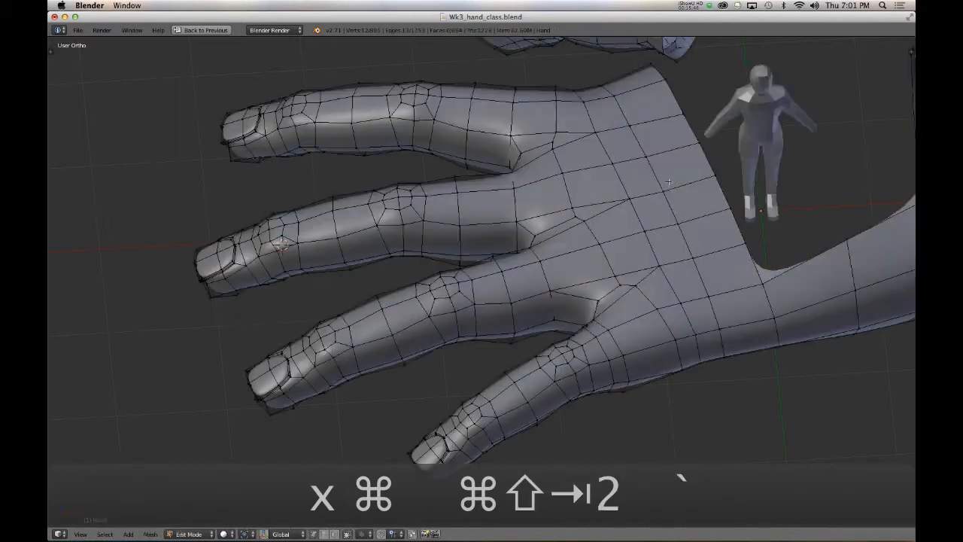
key("grave")
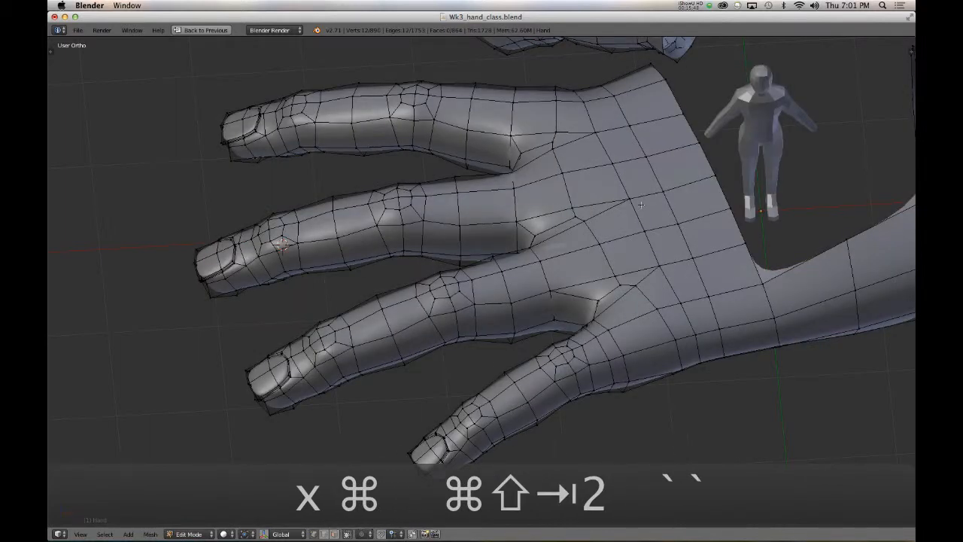
key("7")
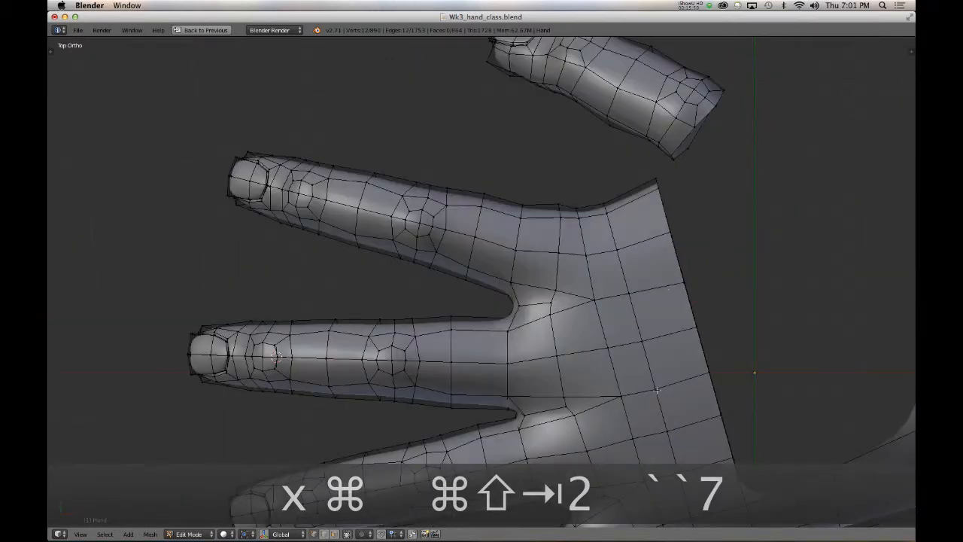
middle_click_drag(657, 390, 451, 259, "shift")
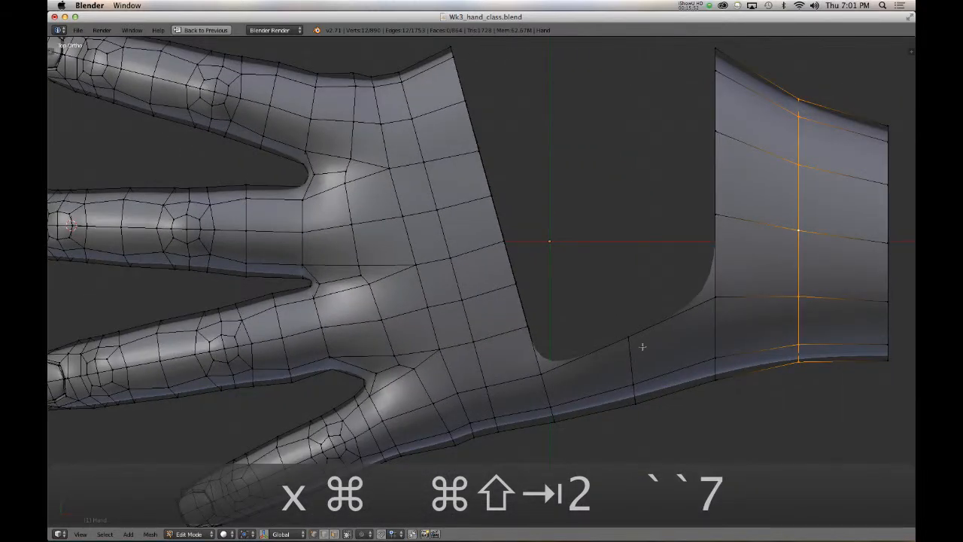
- Select the edge loop around the palm-wrist opening, and reduce the selection to three adjacent palm-edge vertices starting at the connecting strip's corner
middle_click_drag(704, 331, 407, 200)
left_click(433, 218, "alt")
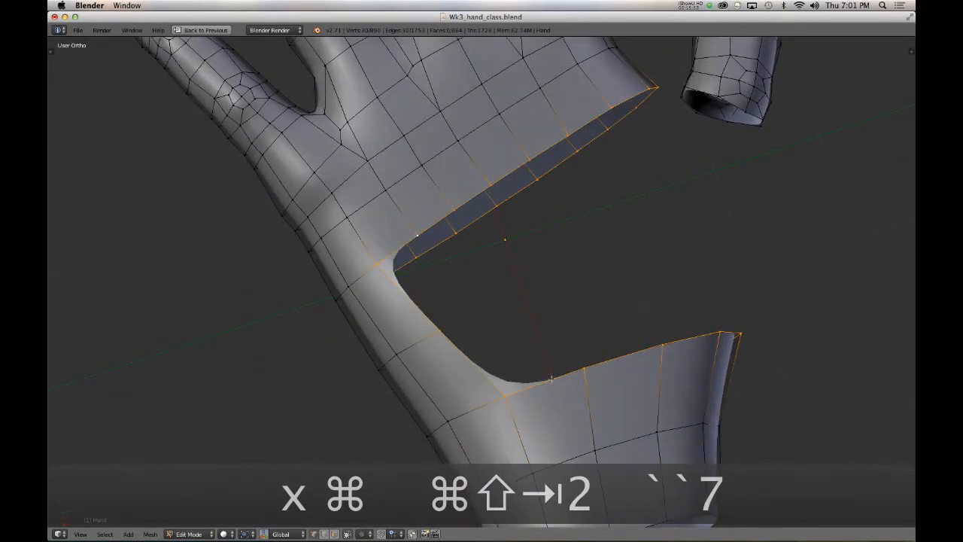
right_click(385, 263)
right_click(423, 233, "shift")
right_click(463, 215, "shift")
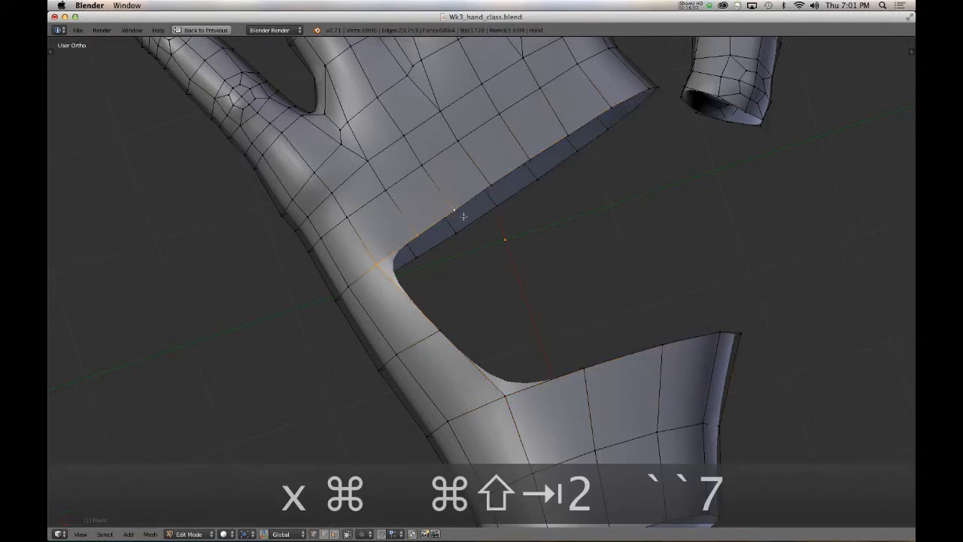
- Examine the gap between palm and wrist from above with the fingers pointing up
key("KP_7")
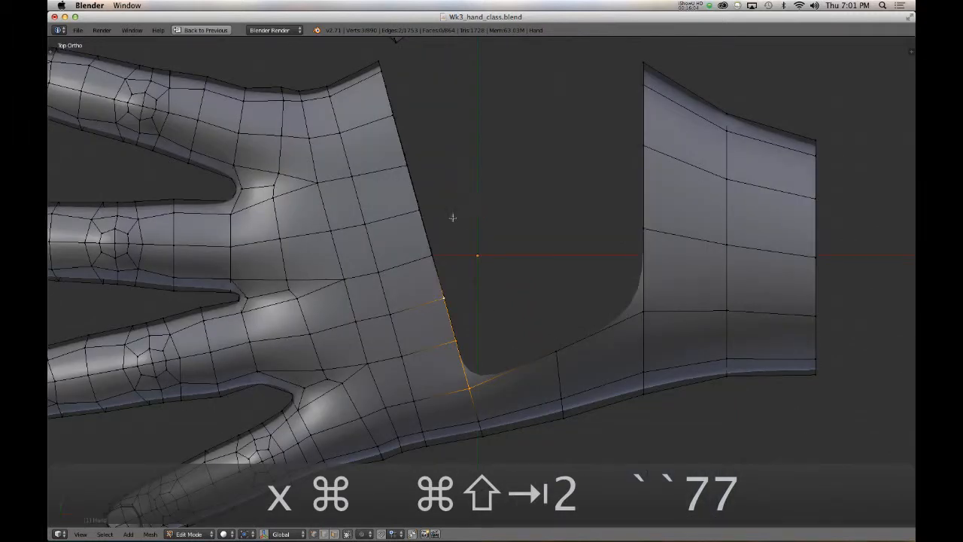
key("KP_6")
key("KP_6")
key("KP_6")
key("KP_6")
key("KP_6")
key("KP_6")
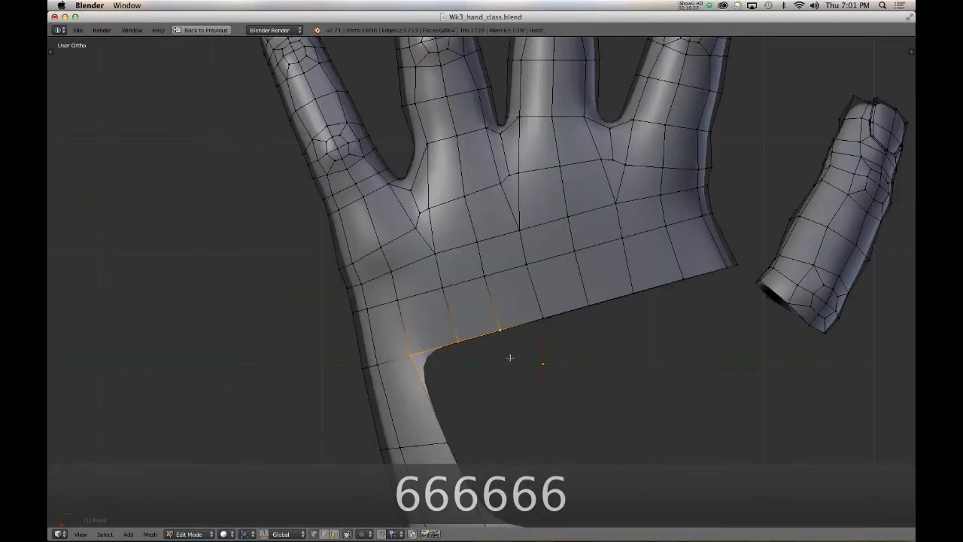
middle_click_drag(510, 358, 417, 201, "shift")
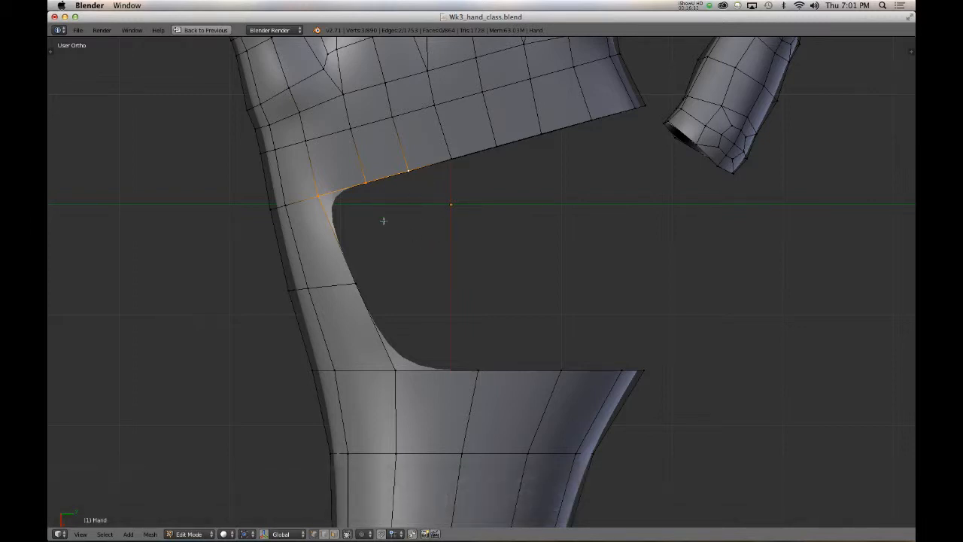
- Fill a face between the three palm-edge vertices at the connecting strip's corner and the strip's next inner vertex
right_click(366, 182)
right_click(319, 197, "shift")
right_click(408, 171, "shift")
right_click(411, 178, "shift")
middle_click_drag(409, 209, 404, 173)
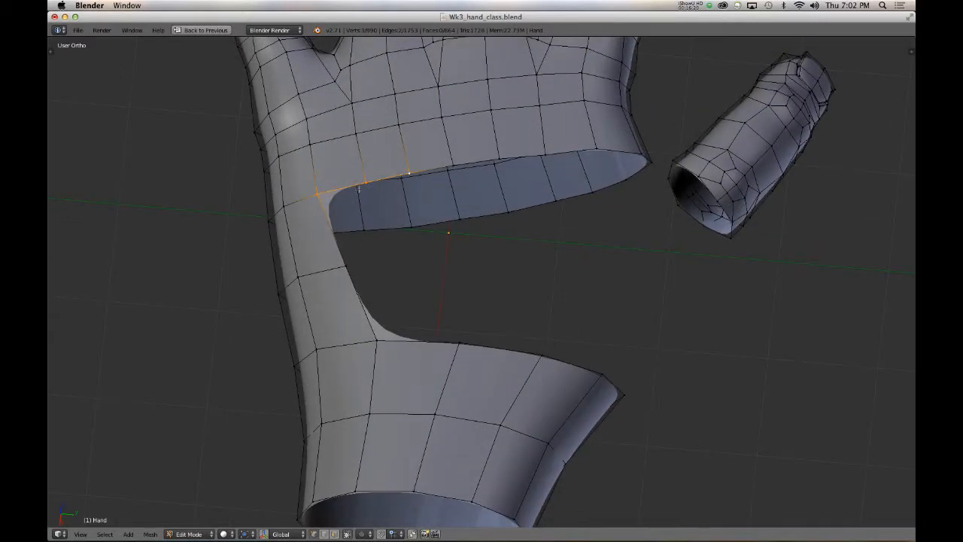
right_click(353, 269, "shift")
key("f")
middle_click_drag(382, 211, 410, 240)
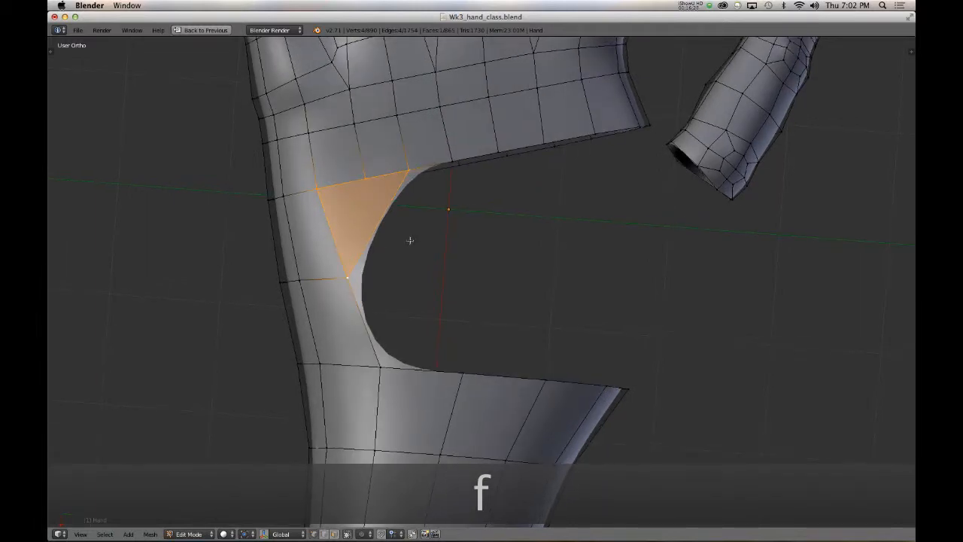
- Reposition the new face's three palm-side vertices from the top, moving the middle one into the palm and the outer two toward the wrist
key("KP_7")
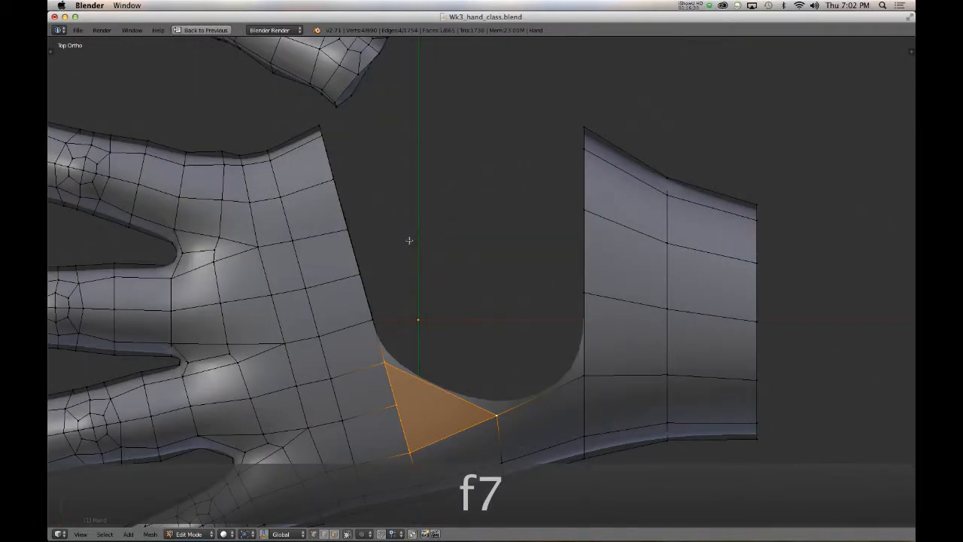
middle_click_drag(398, 331, 446, 166, "shift")
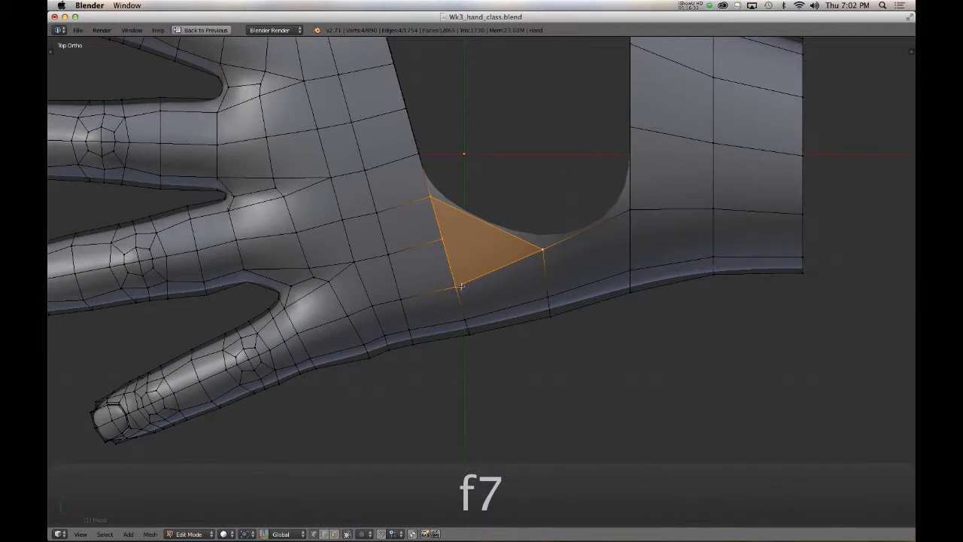
key("g")
key("g")
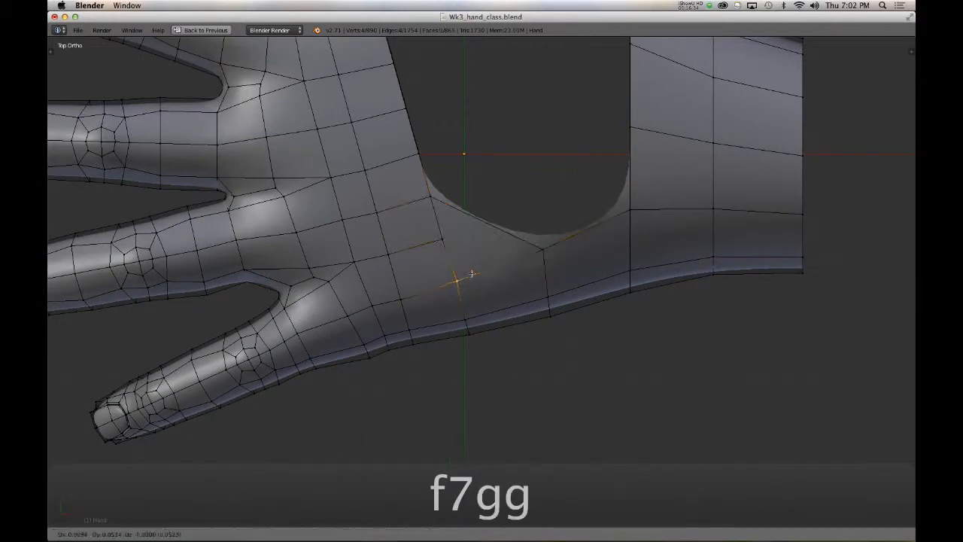
left_click(474, 270)
right_click(443, 240)
key("g")
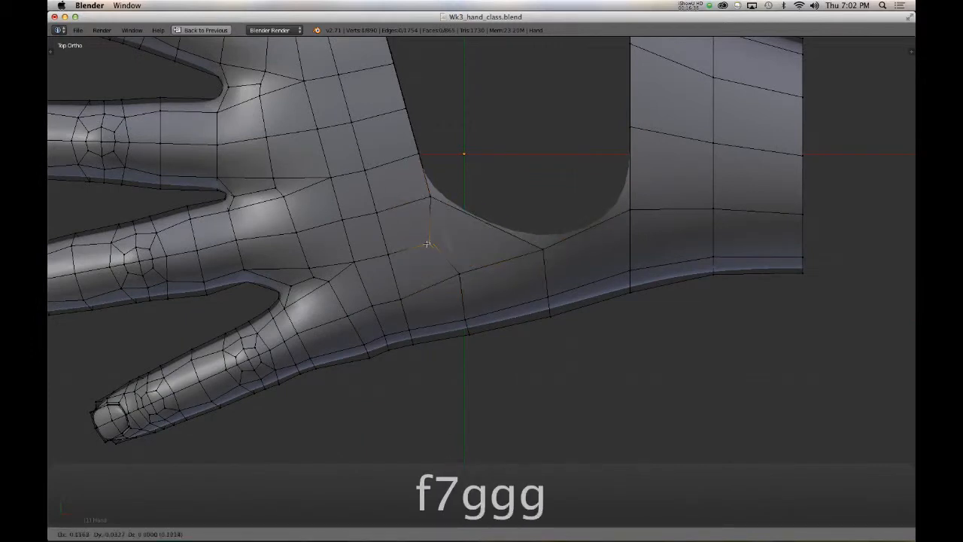
key("g")
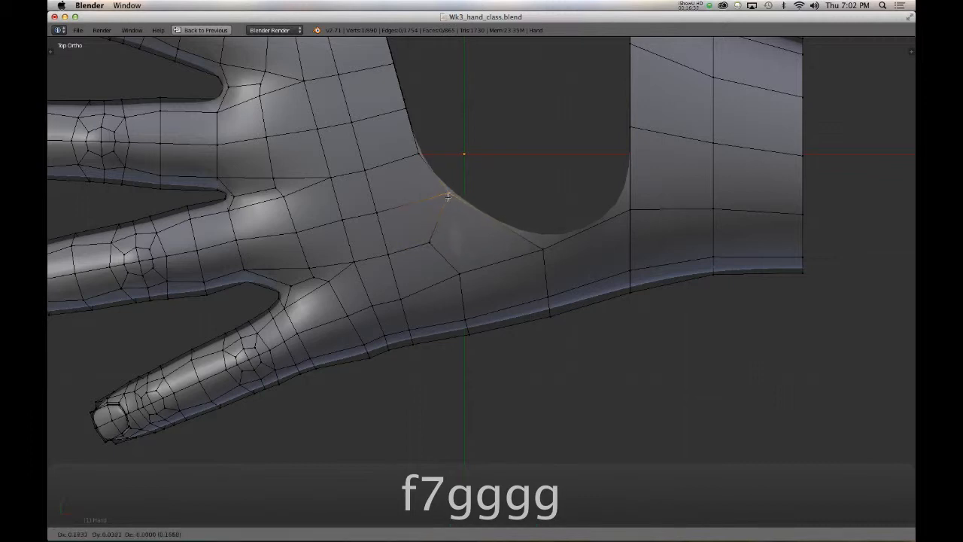
left_click(448, 196)
- Nudge the new face's inner corner, and move the connecting strip's inner-edge vertices at mid-gap and at the wrist toward the opening
right_click(465, 276)
key("g")
left_click(465, 269)
right_click(549, 250)
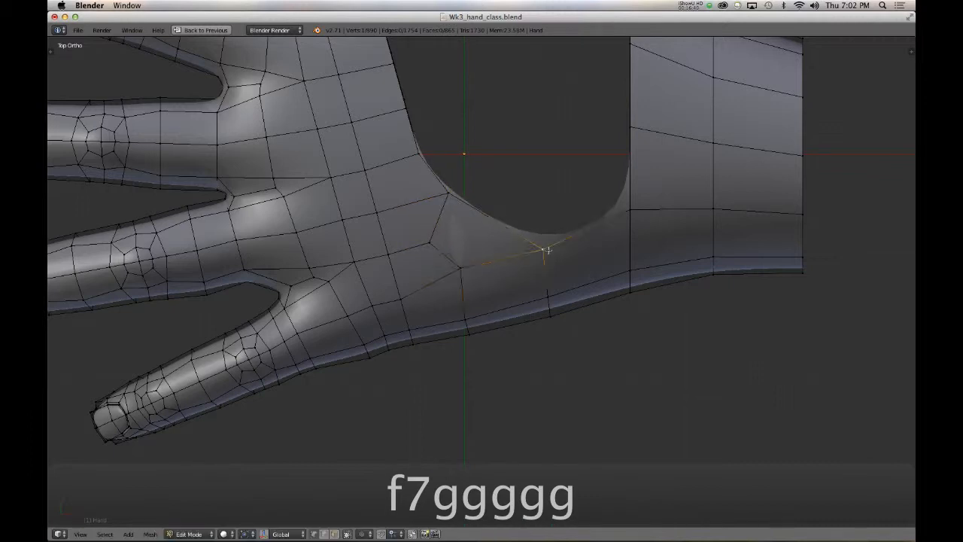
key("g")
left_click(542, 216)
right_click(632, 214)
key("g")
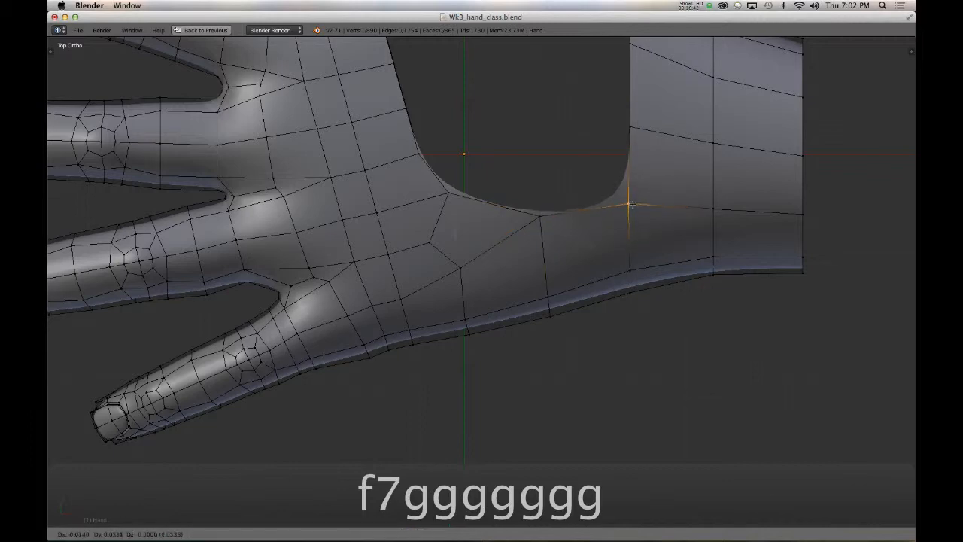
left_click(629, 202)
- Even out the palm grid beside the new face by shifting a vertex one row in from the palm edge and its neighbouring edge vertex
middle_click_drag(672, 262, 343, 444)
middle_click_drag(475, 314, 479, 300)
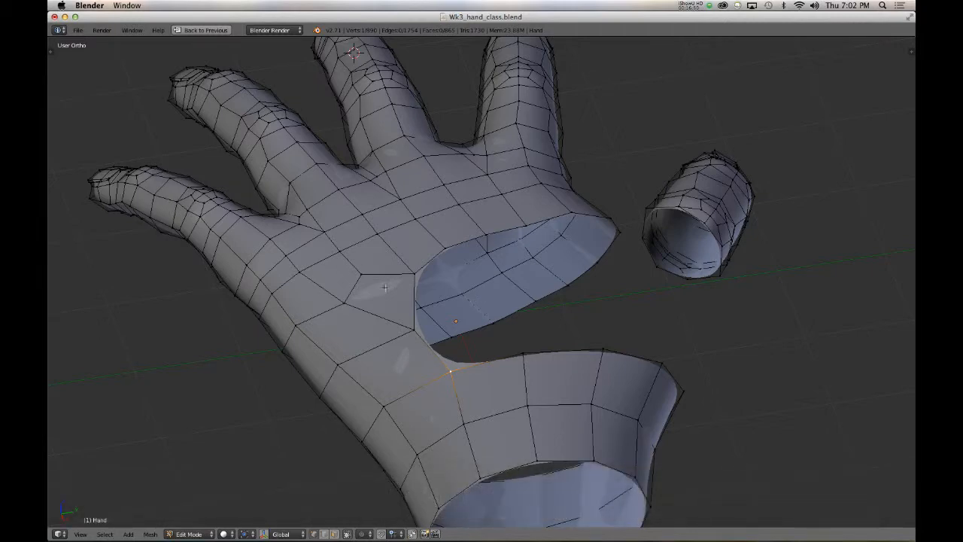
mouse_move(384, 286)
middle_mouse_down()
mouse_move(422, 316)
mouse_move(399, 293)
middle_mouse_up()
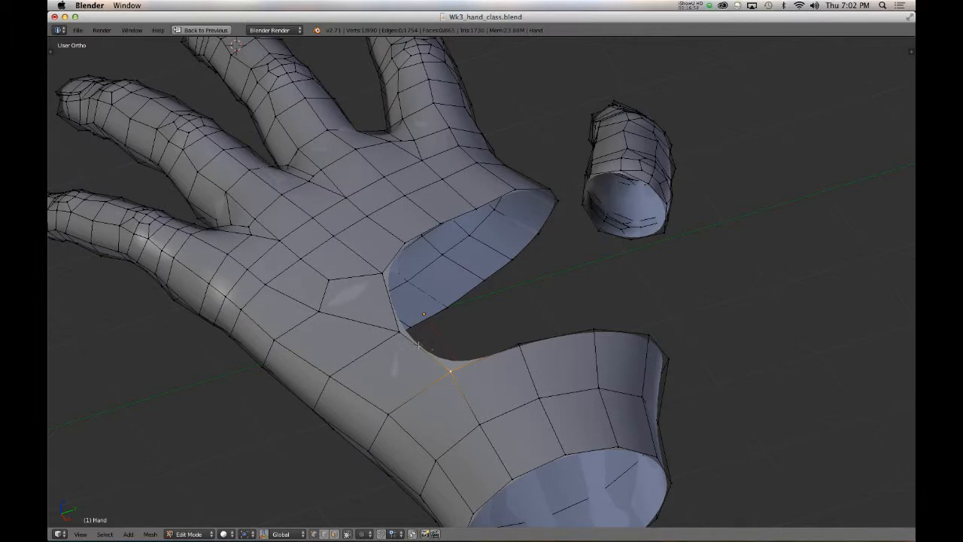
middle_click_drag(417, 345, 447, 313)
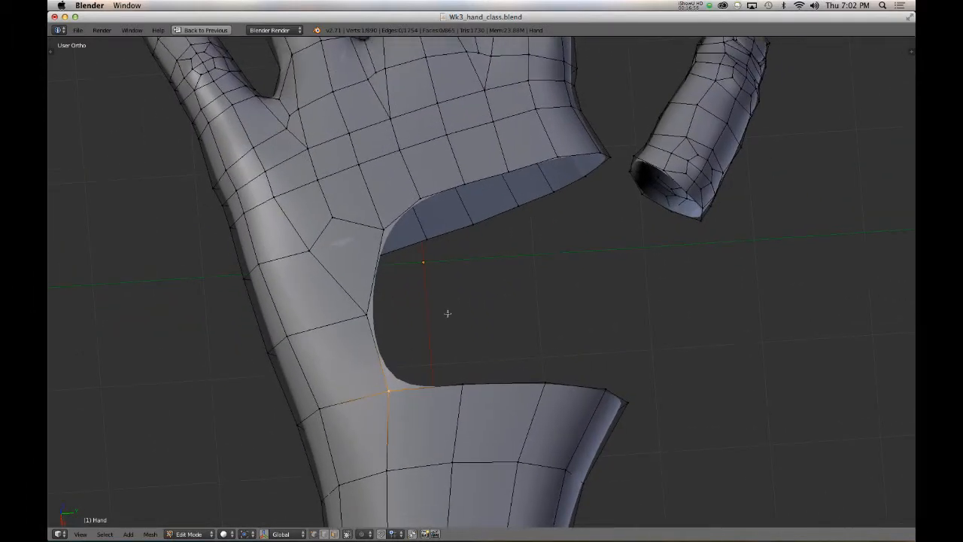
right_click(421, 199)
middle_click_drag(449, 245, 490, 278)
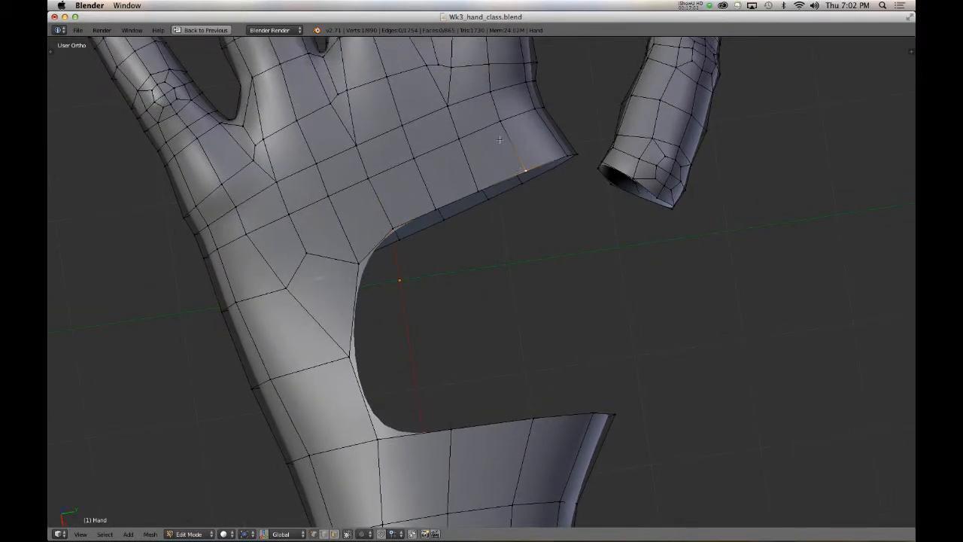
right_click(413, 156)
key("g")
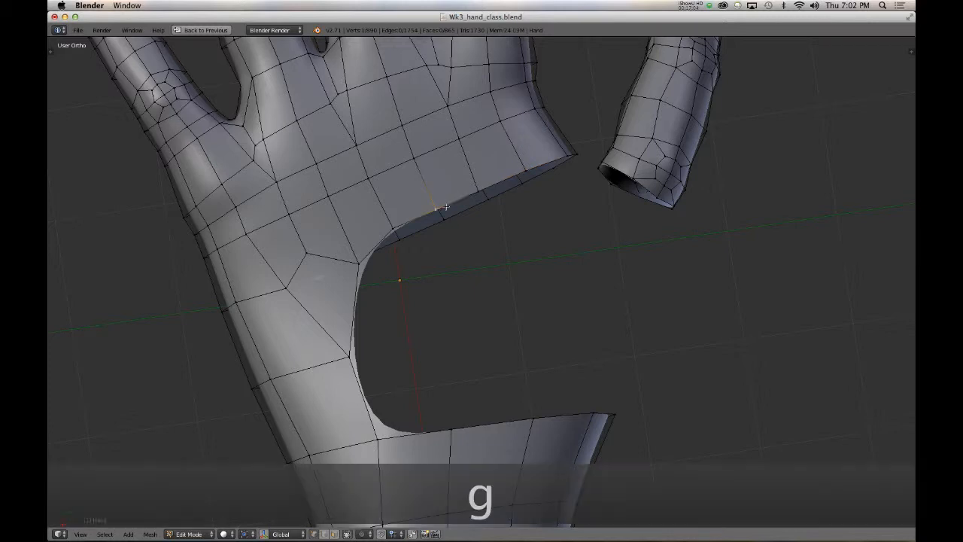
key("g")
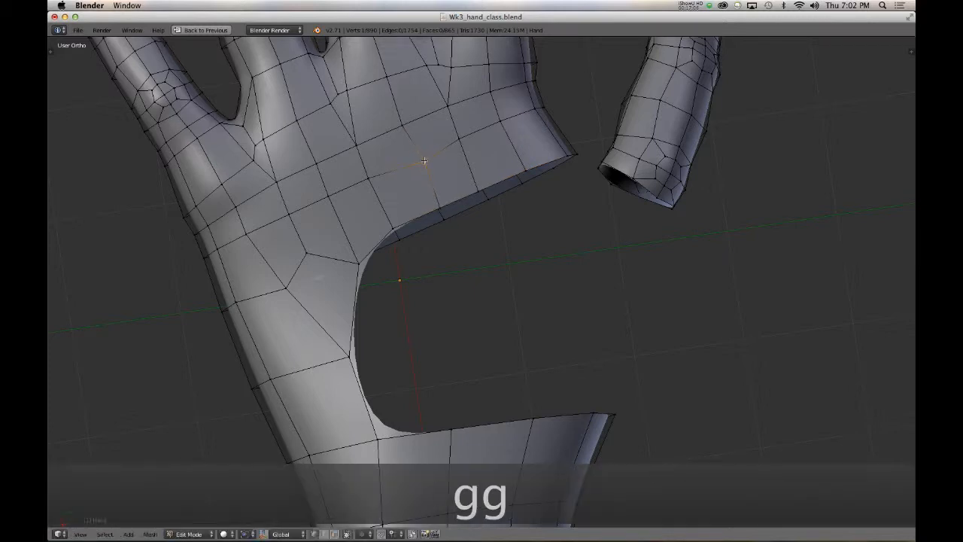
- With the fingers pointing up, shift the next vertex one row inside the palm sideways and pull the edge vertex below it toward the wrist
key("KP_7")
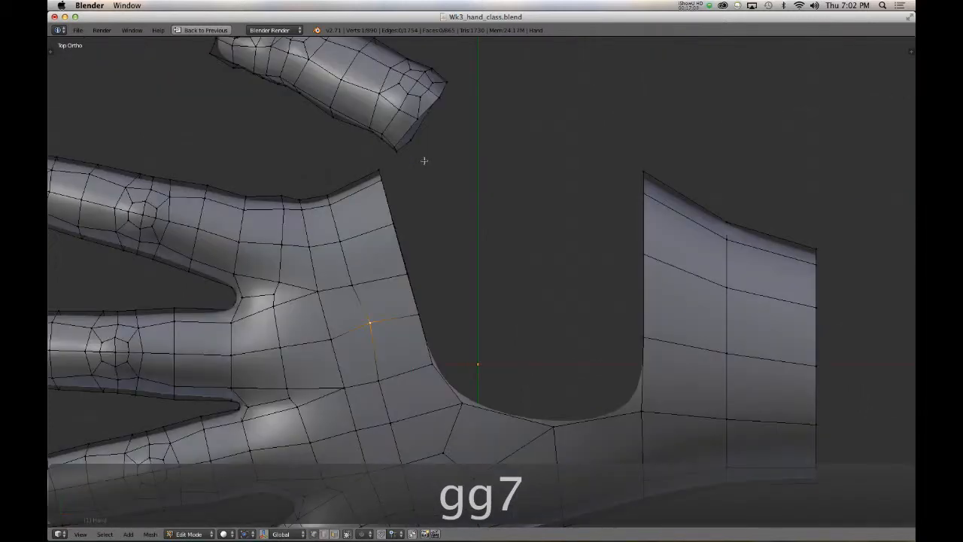
key("KP_6")
key("KP_6")
key("KP_6")
key("KP_6")
key("KP_6")
key("KP_6")
key("KP_6")
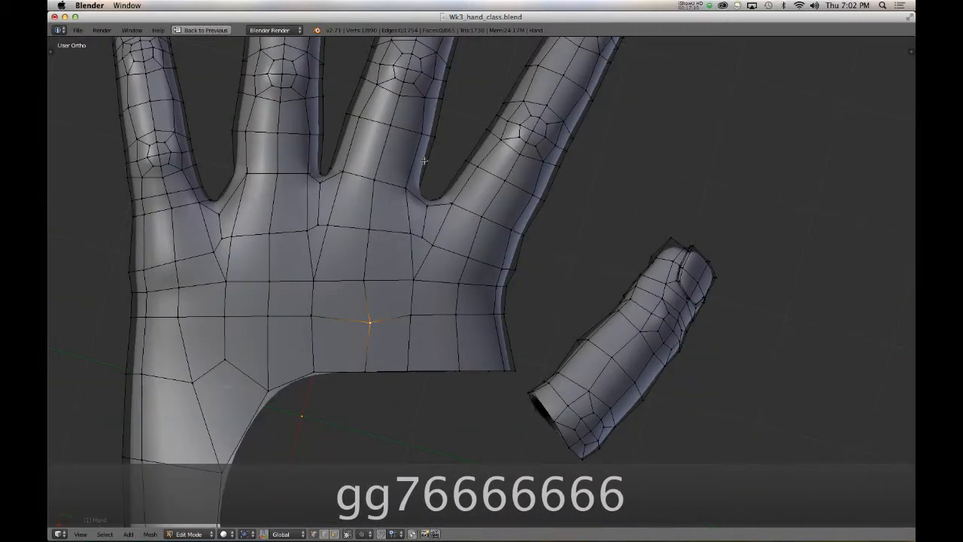
key("KP_4")
middle_click_drag(400, 387, 447, 170, "shift")
right_click(391, 136)
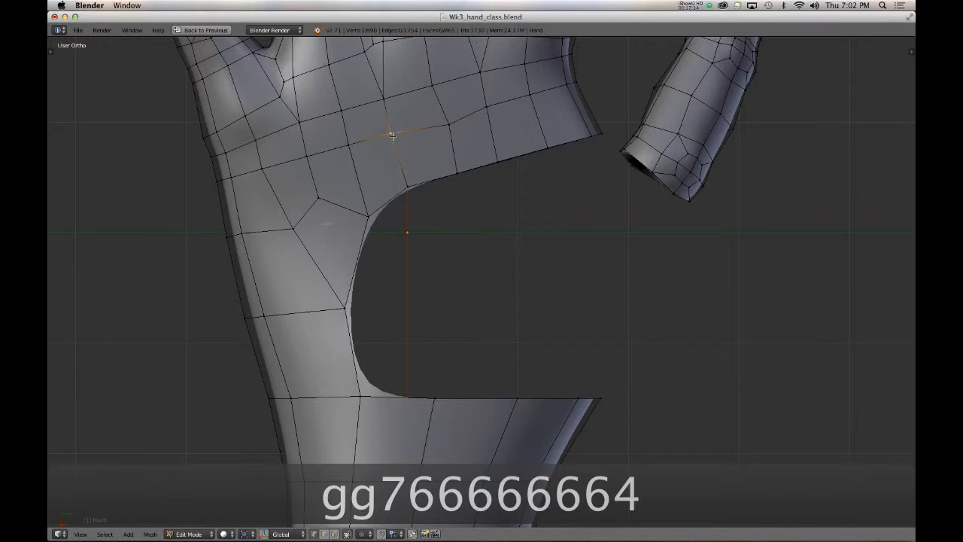
key("g")
left_click(405, 137)
right_click(410, 190)
key("g")
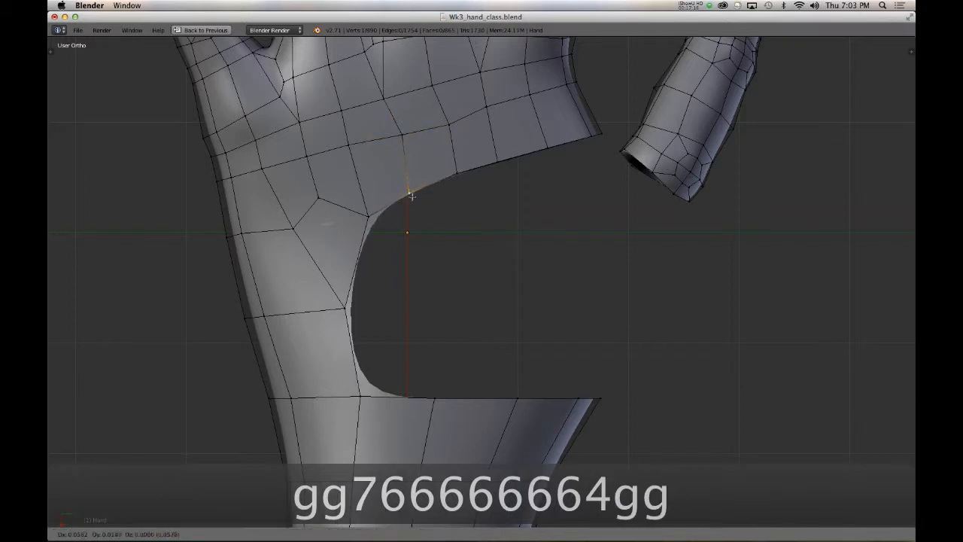
left_click(419, 198)
- Pull the next three palm-edge vertices toward the wrist into a smooth curve, and fine-tune the first edge vertex beside the connecting strip
key("g")
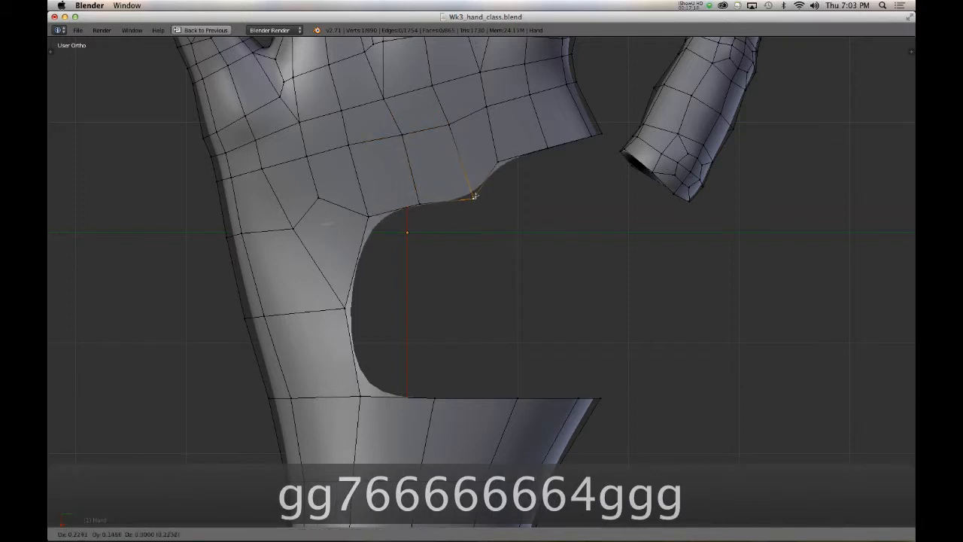
left_click(474, 196)
right_click(500, 160)
key("g")
left_click(519, 188)
right_click(549, 160)
key("g")
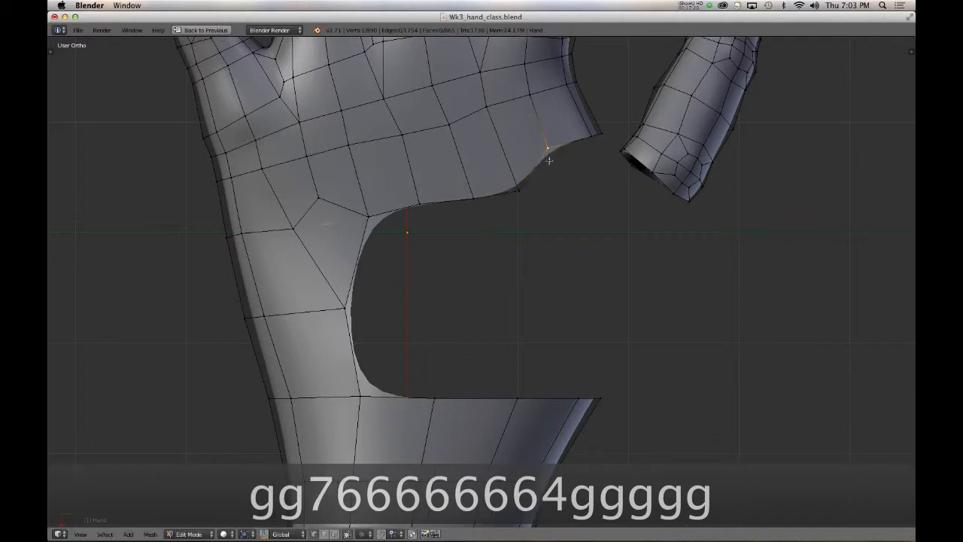
left_click(564, 183)
right_click(424, 207)
key("g")
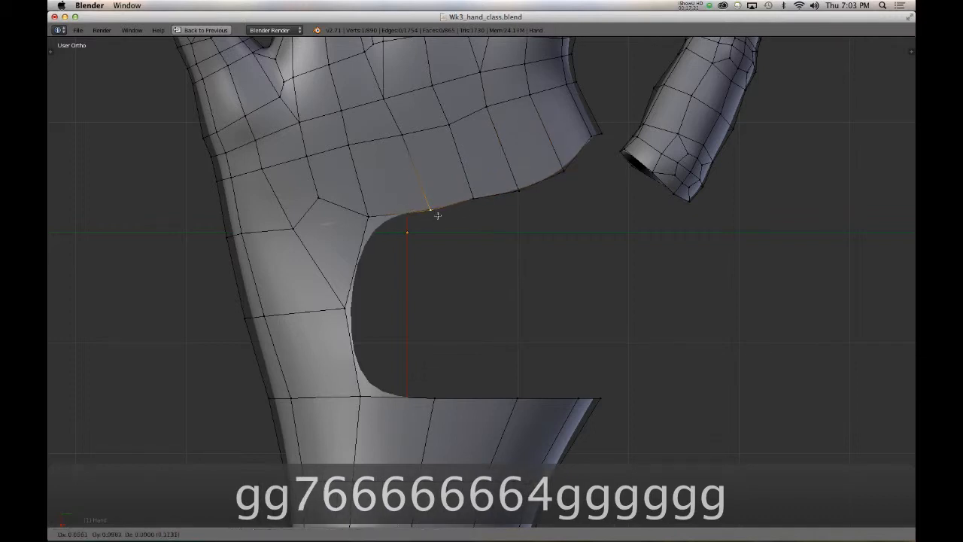
left_click(433, 215)
- Bridge the gap with a face between two adjacent palm-edge vertices and the two facing wrist-edge vertices
right_click(432, 401, "shift")
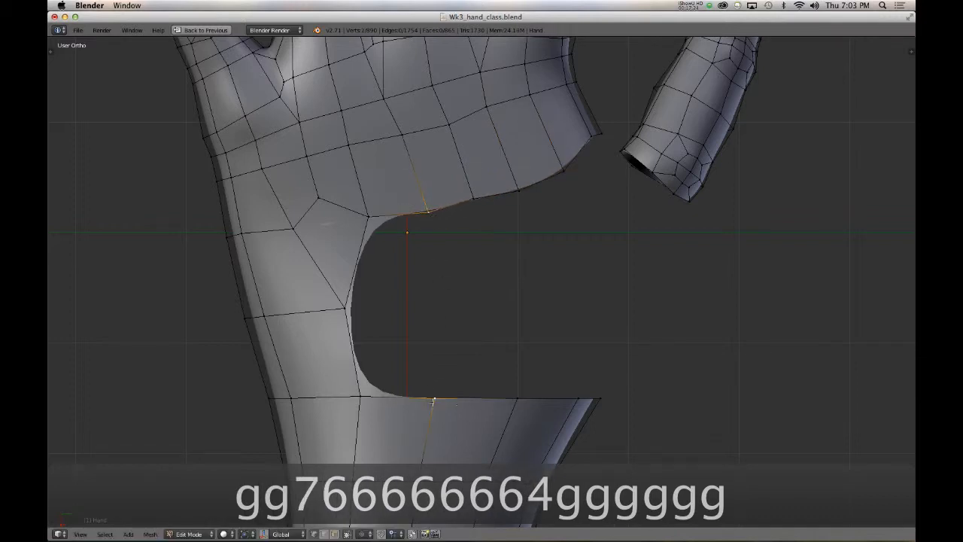
right_click(515, 401, "shift")
right_click(468, 246, "shift")
key("f")
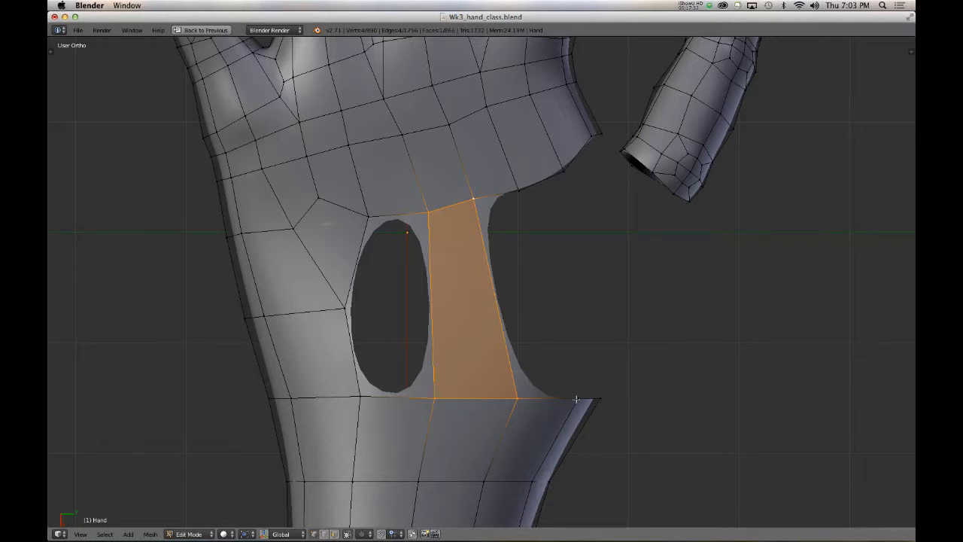
- Fill a second bridging face on the thumb side between the next palm-edge and wrist-edge vertices
right_click(576, 399, "shift")
right_click(517, 191)
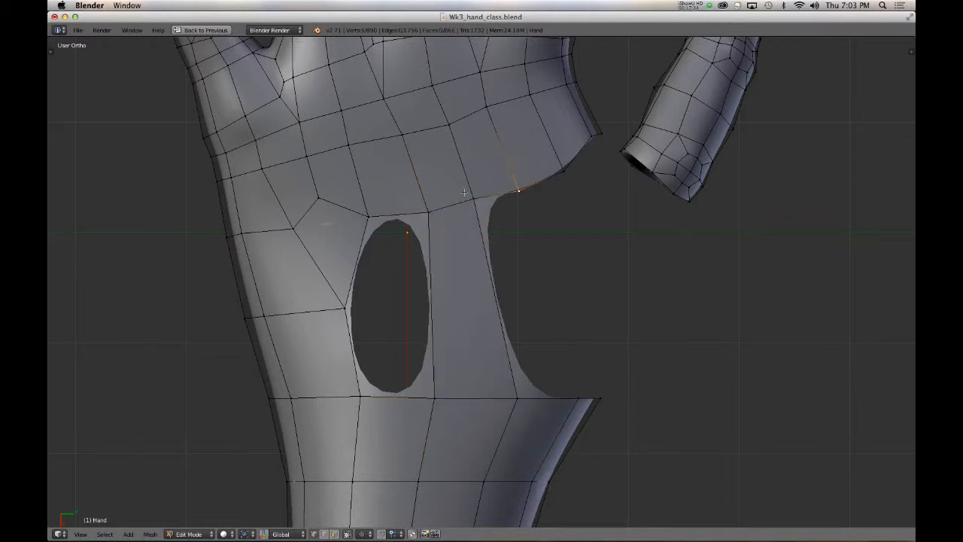
right_click(474, 197, "shift")
right_click(517, 398, "shift")
right_click(577, 399, "shift")
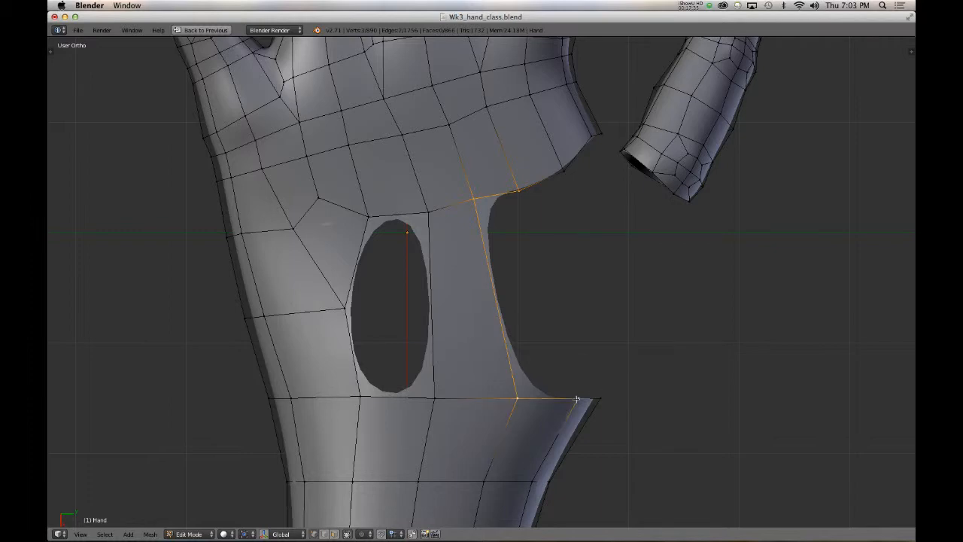
key("f")
- Add a centred loop cut across the two bridging faces and push it slightly outward along its normals
key("ctrl+r")
left_click(494, 301)
right_click(495, 302)
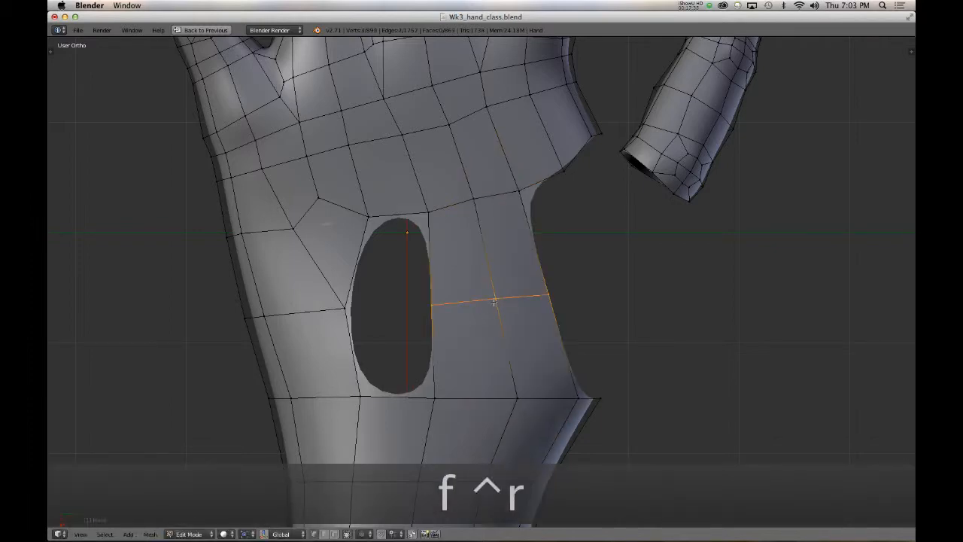
middle_click_drag(457, 382, 542, 286)
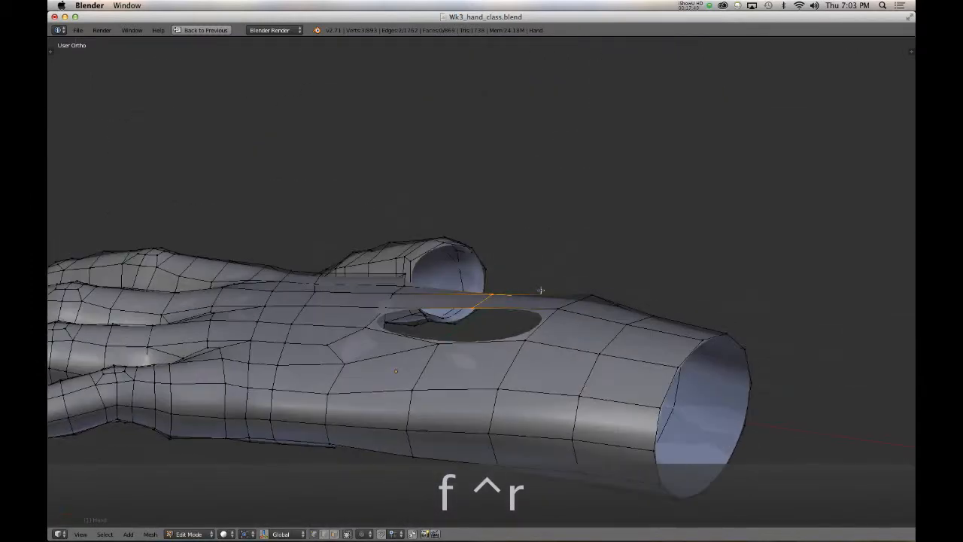
key("alt+s")
left_click(682, 292)
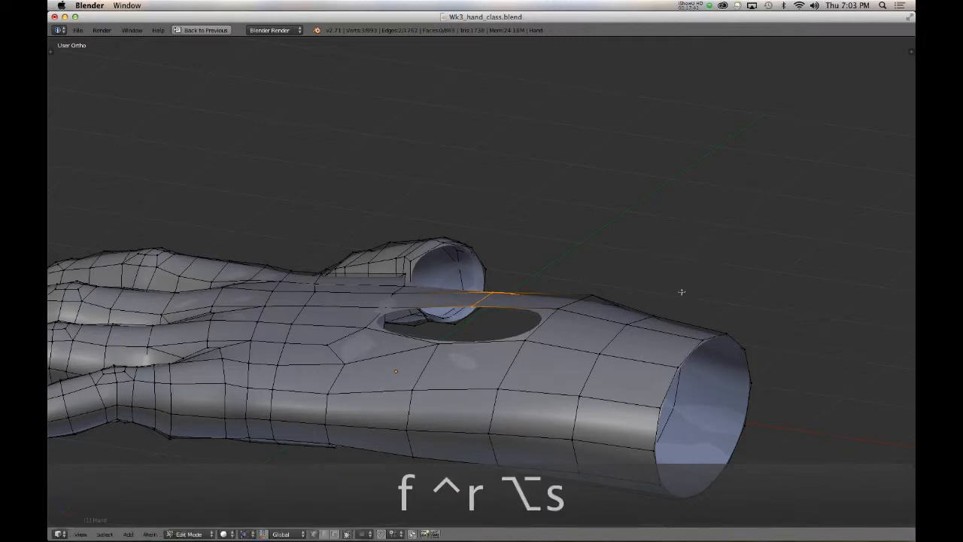
- Close the hole between the connecting strip and the bridge with two faces, working from the wrist edge to the palm
middle_click_drag(573, 309, 366, 381)
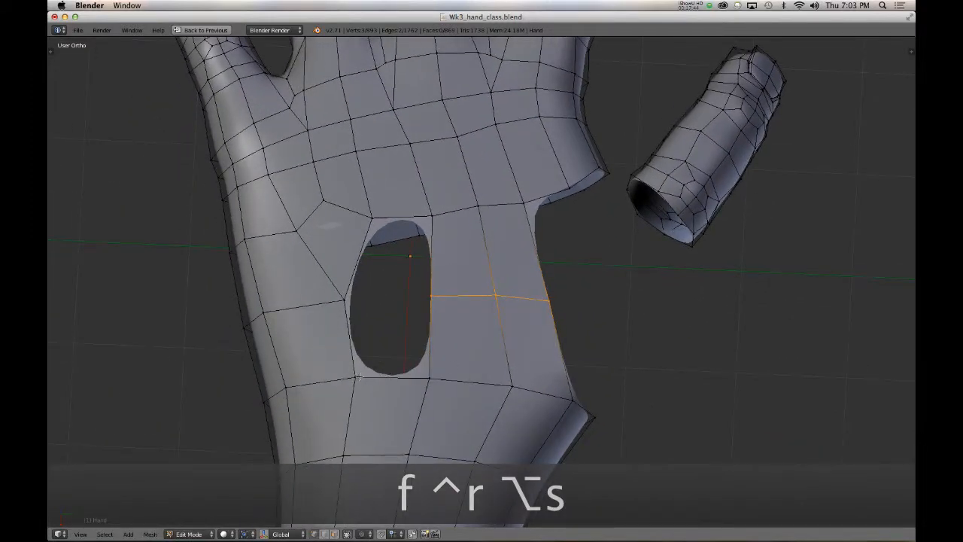
right_click(359, 377)
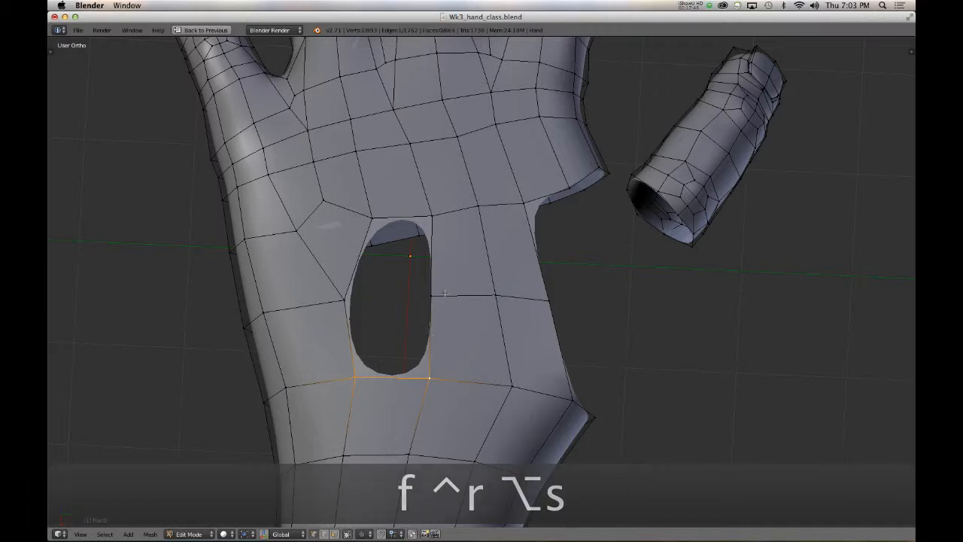
right_click(356, 378)
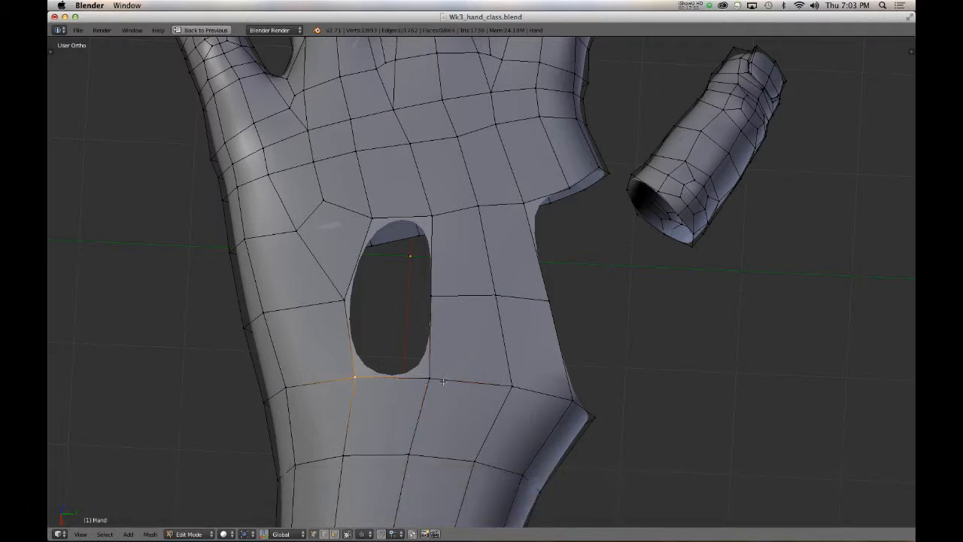
right_click(443, 382, "shift")
key("f")
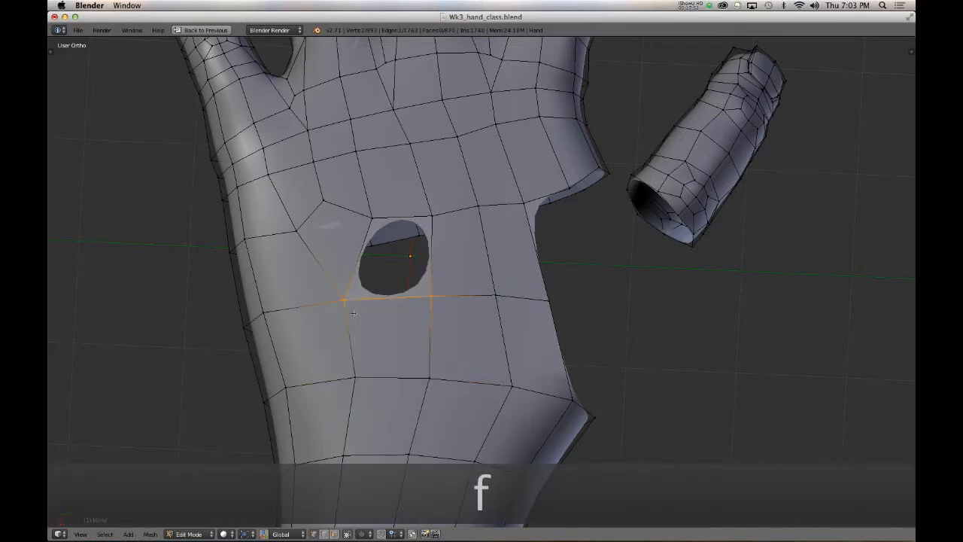
key("f")
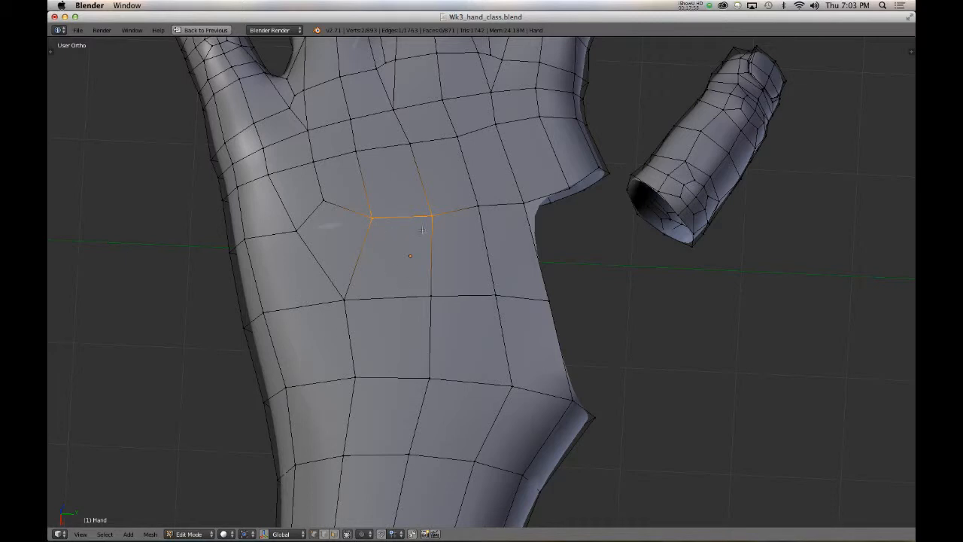
- Find the add-on "f2" in the user preferences, enable Mesh: F2, show its details and close the preferences
key("super+comma")
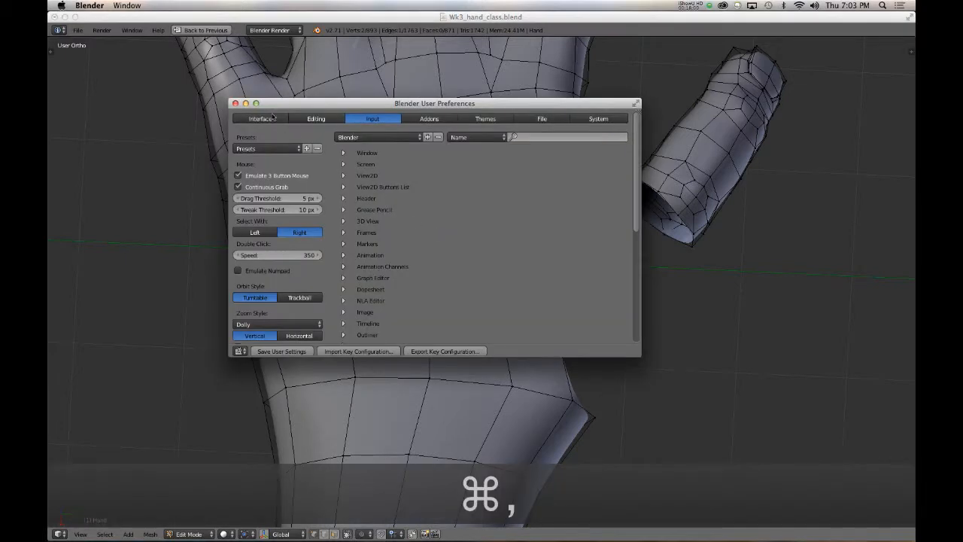
left_click(422, 119)
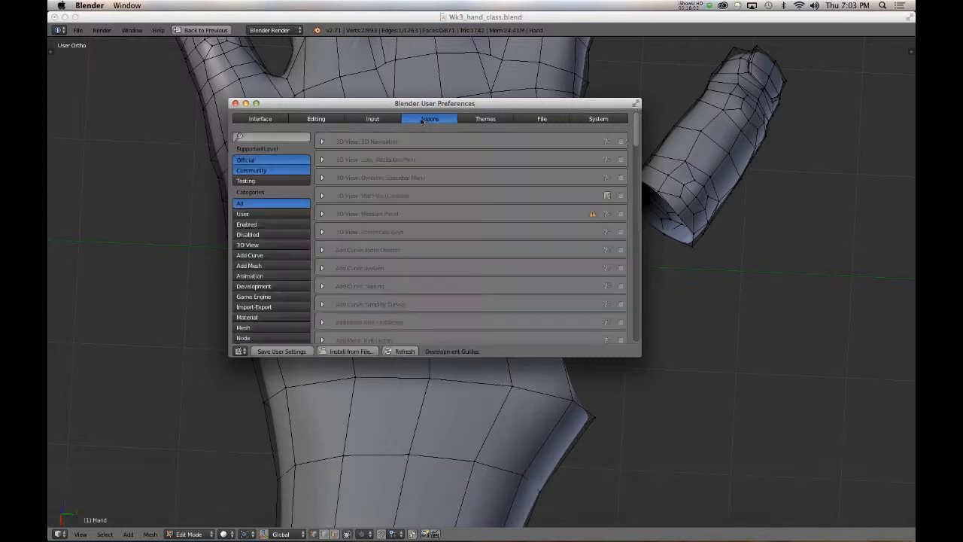
left_click(276, 137)
type("f2")
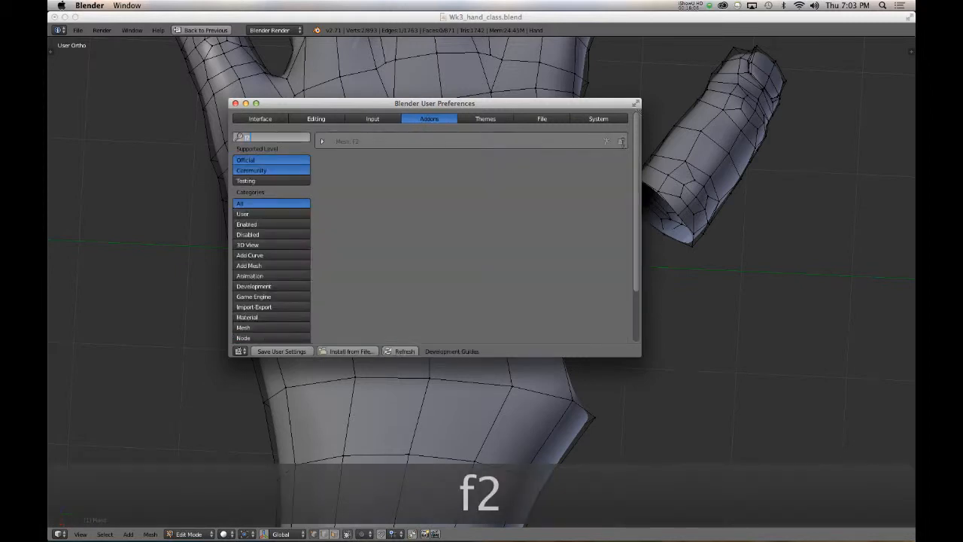
left_click(622, 142)
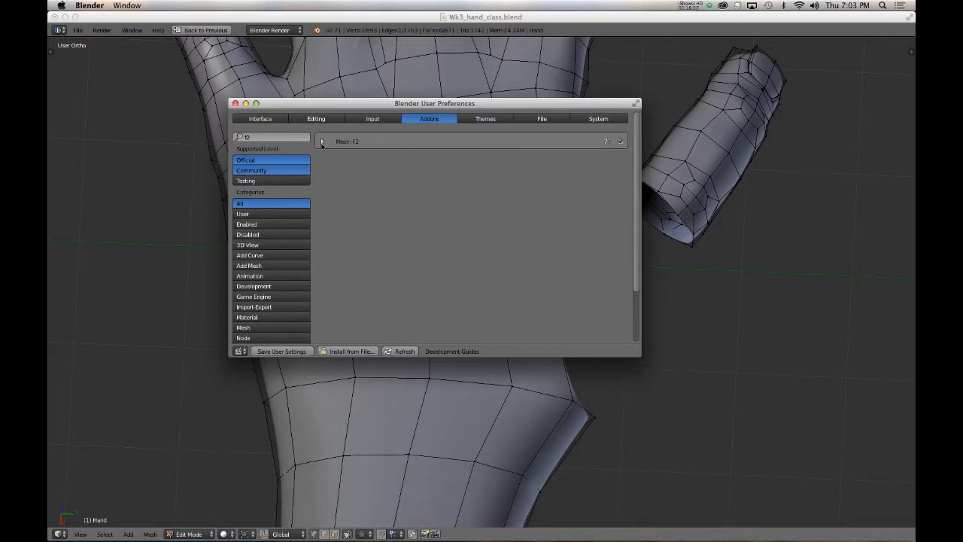
left_click(322, 142)
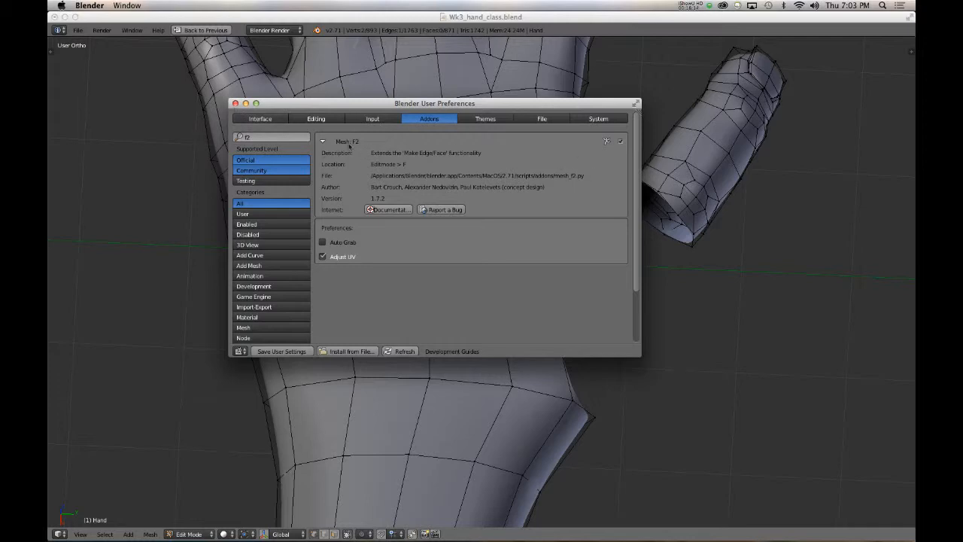
left_click(236, 103)
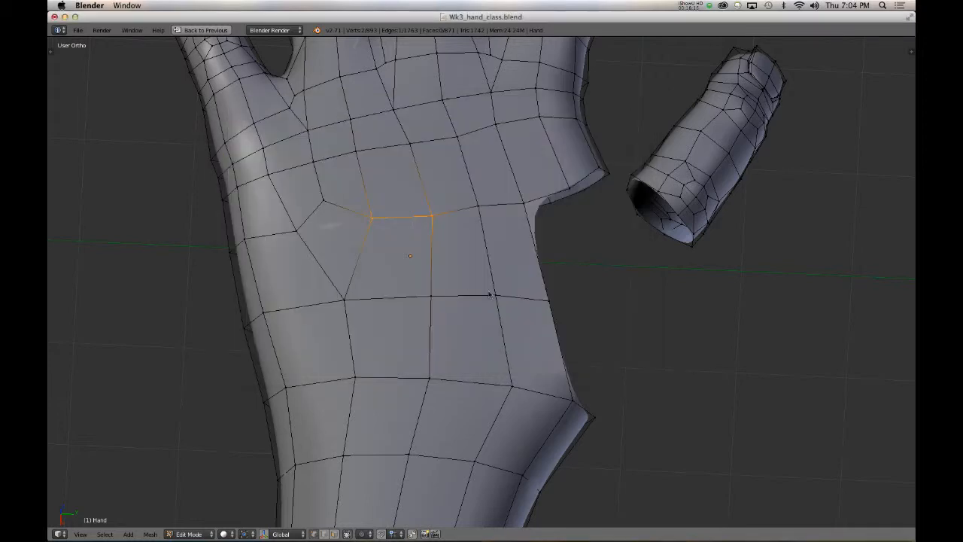
- On the palm side, shift the wrist-edge and mid-gap vertices on the little-finger side slightly inward, and select the next wrist-edge vertex
middle_click_drag(421, 218, 430, 272)
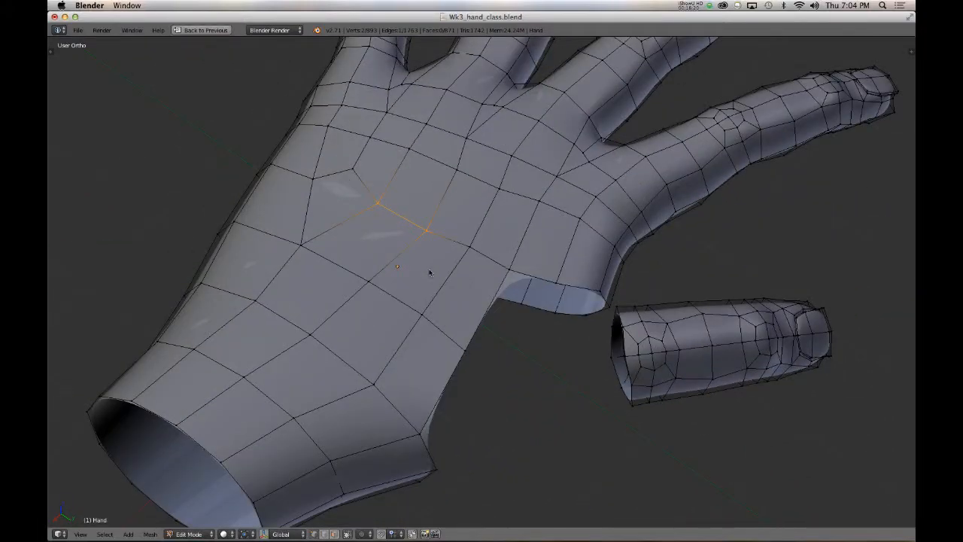
middle_click_drag(646, 239, 270, 265)
key("ctrl+KP_7")
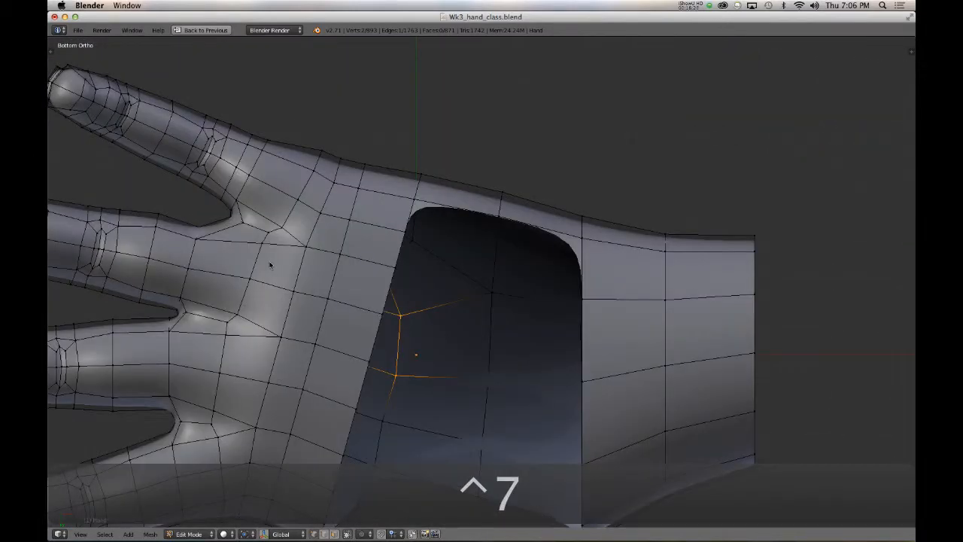
key("KP_1")
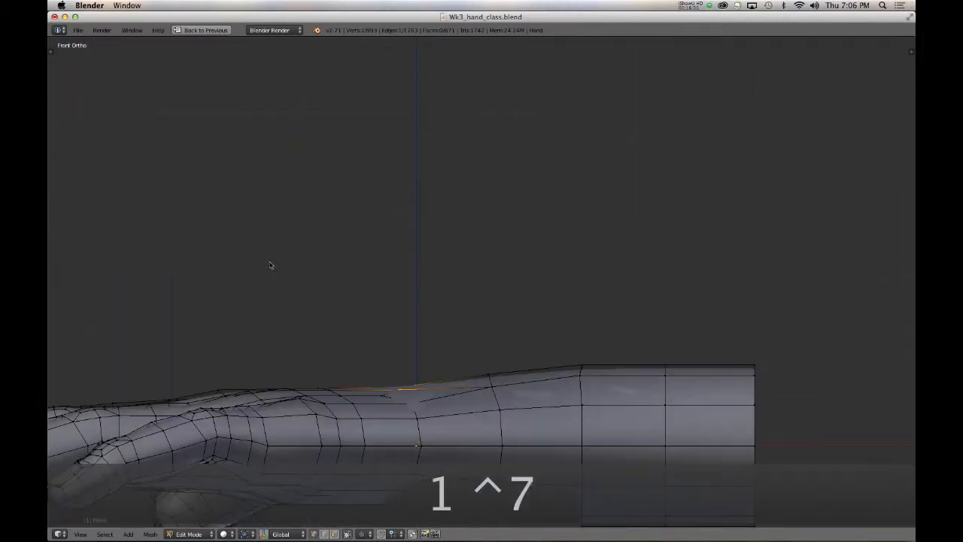
key("KP_4")
key("KP_4")
key("KP_4")
key("KP_4")
key("KP_4")
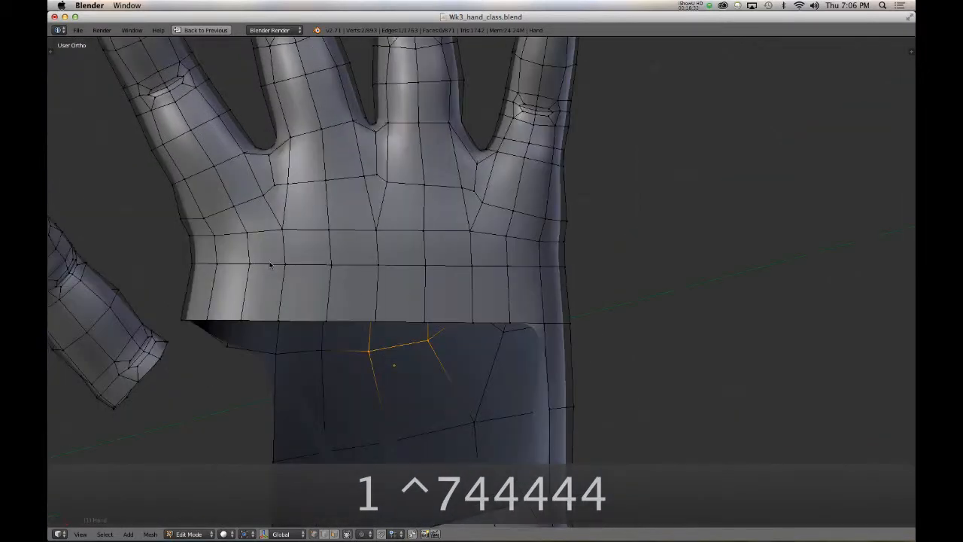
key("KP_4")
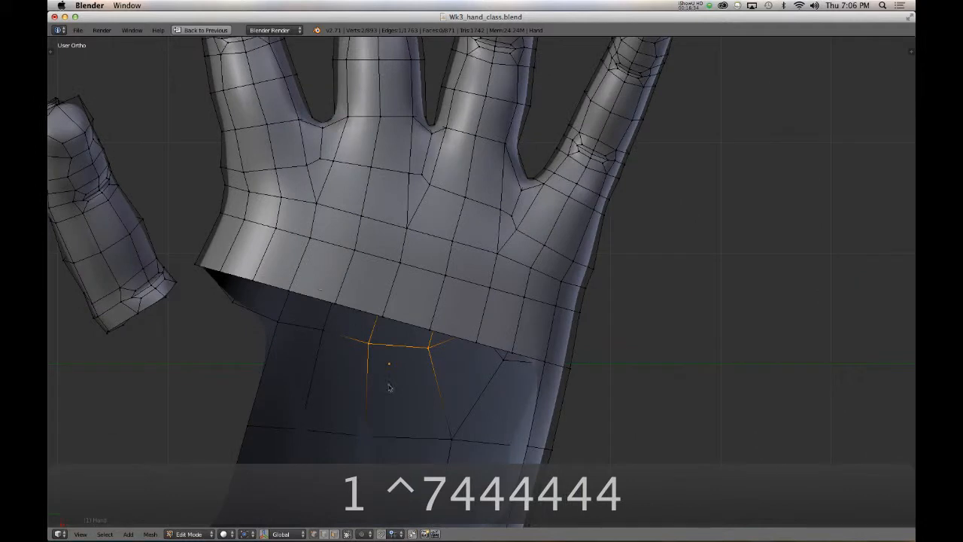
middle_click_drag(389, 388, 472, 280, "shift")
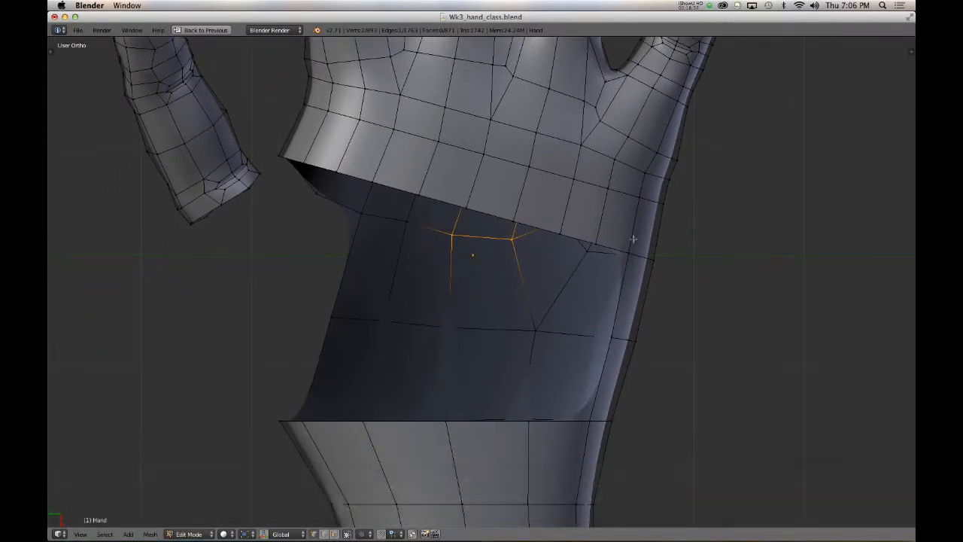
right_click(529, 422)
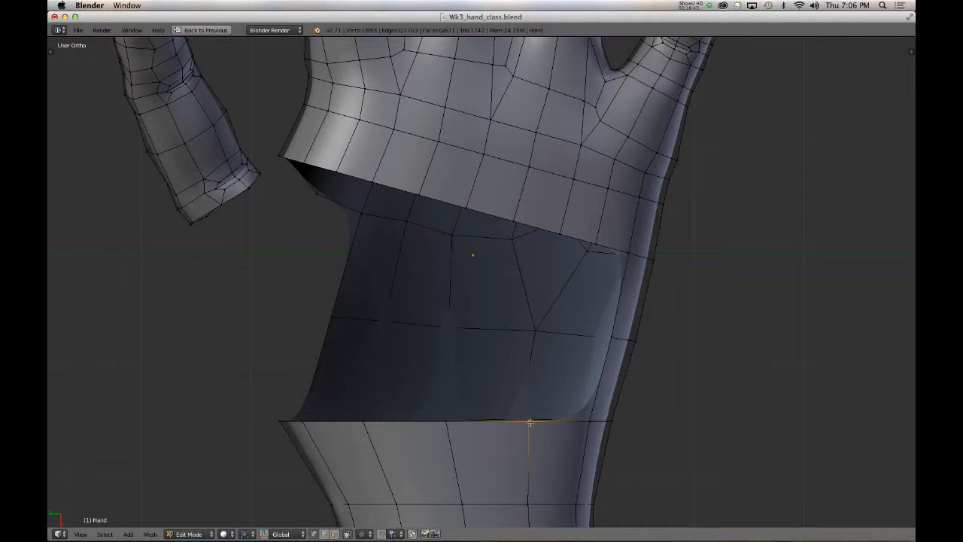
right_click(590, 423)
key("g")
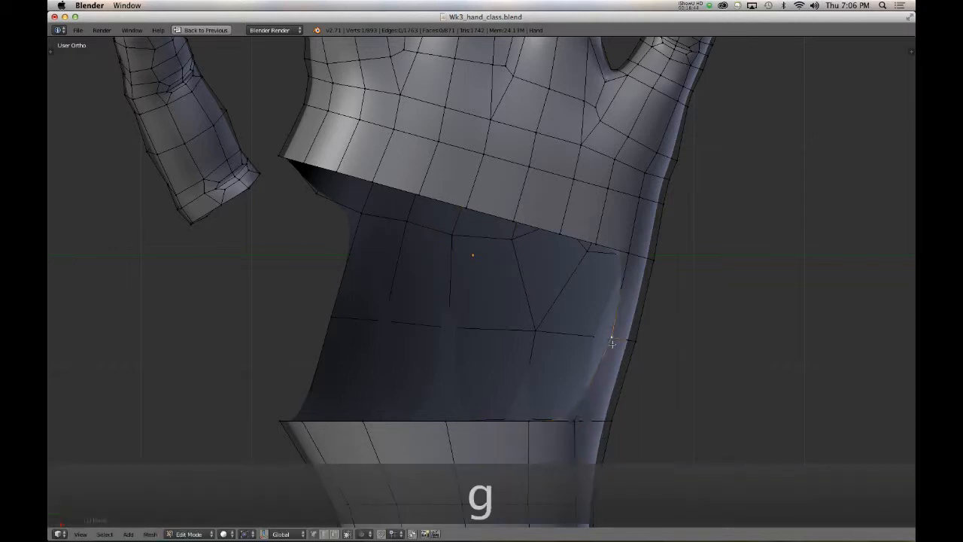
key("g")
left_click(599, 340)
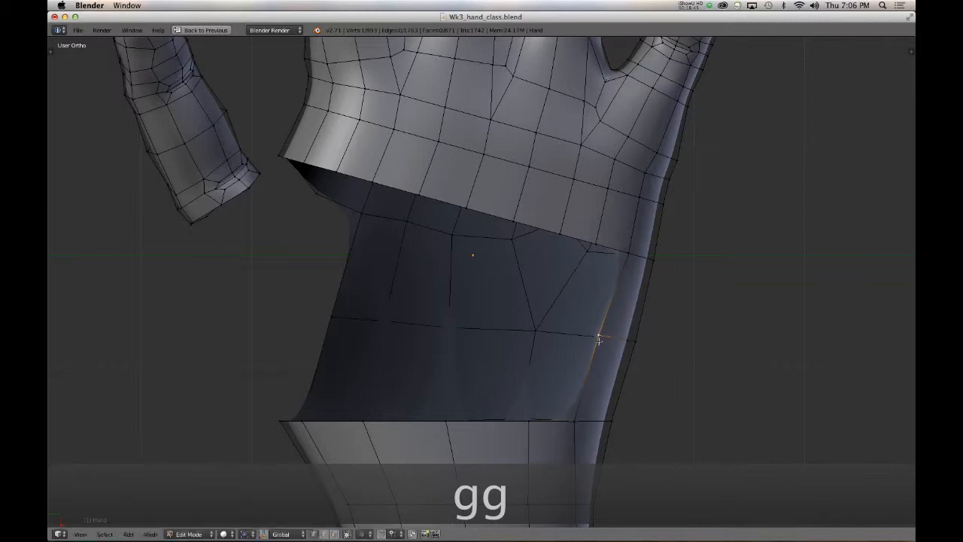
right_click(527, 422)
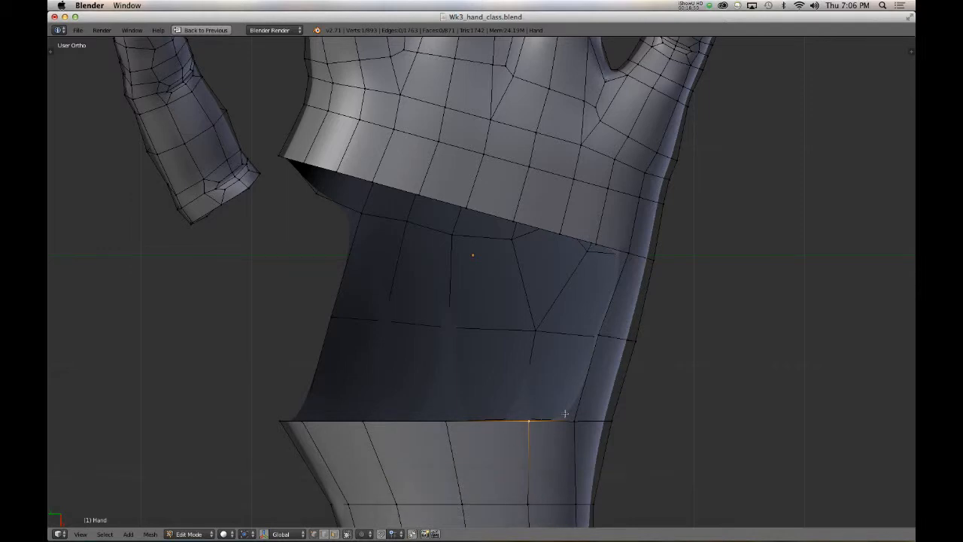
- Outline two planned bridging faces along the little-finger side of the opening with the grease pencil, and delete the sketch
key("d")
mouse_move(530, 421)
left_mouse_down()
mouse_move(585, 387)
mouse_move(591, 333)
mouse_move(546, 387)
mouse_move(536, 420)
left_mouse_up()
mouse_move(557, 340)
left_mouse_down()
mouse_move(595, 245)
mouse_move(628, 249)
mouse_move(599, 344)
left_mouse_up()
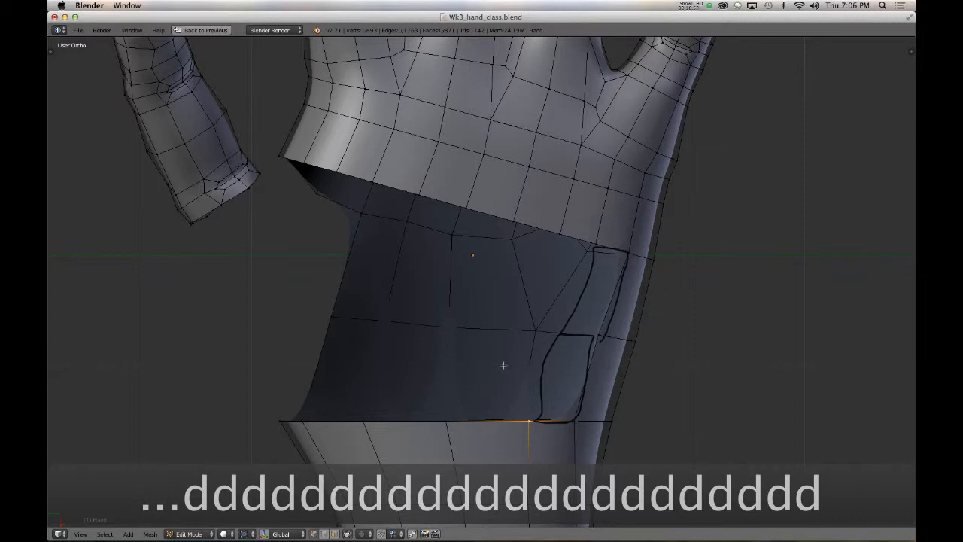
key("n")
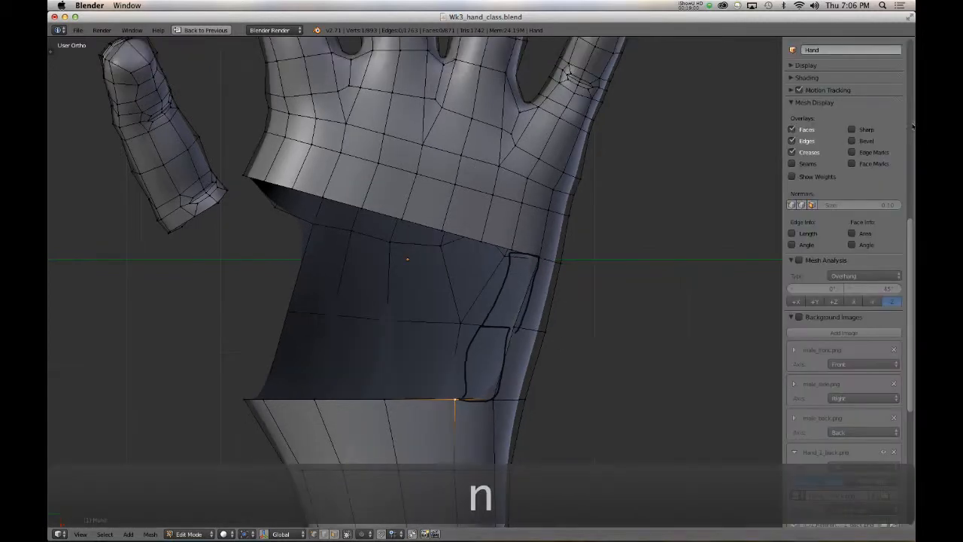
scroll(828, 121, "down", 5)
scroll(848, 111, "up", 10)
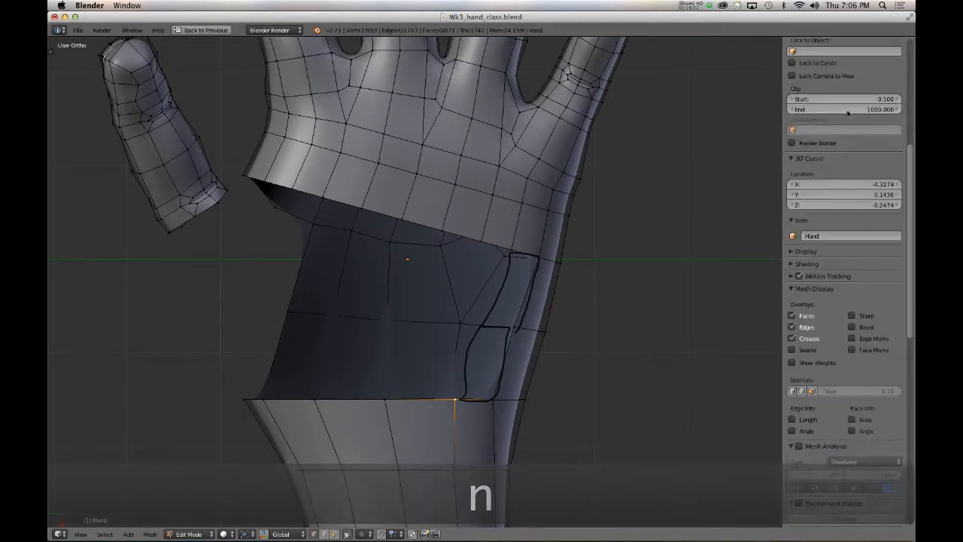
left_click(820, 157)
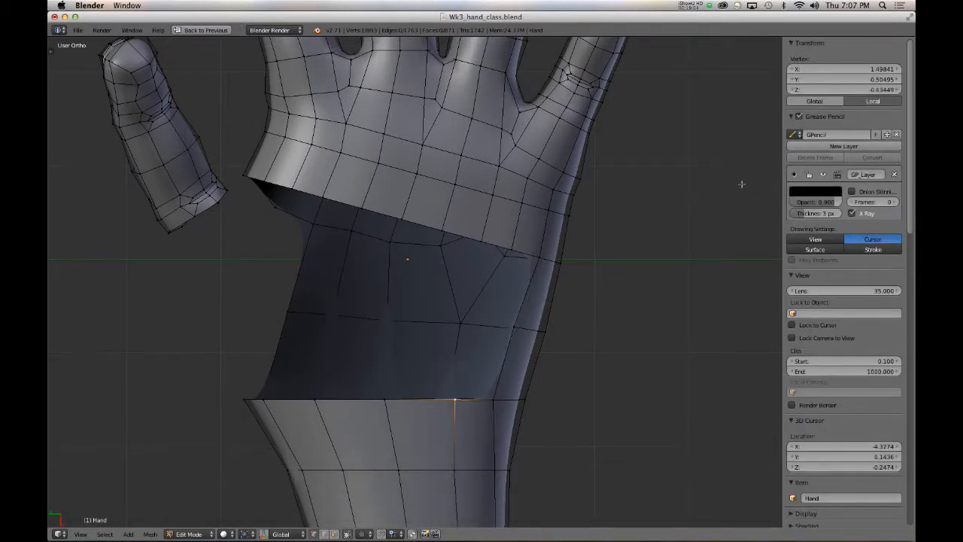
key("n")
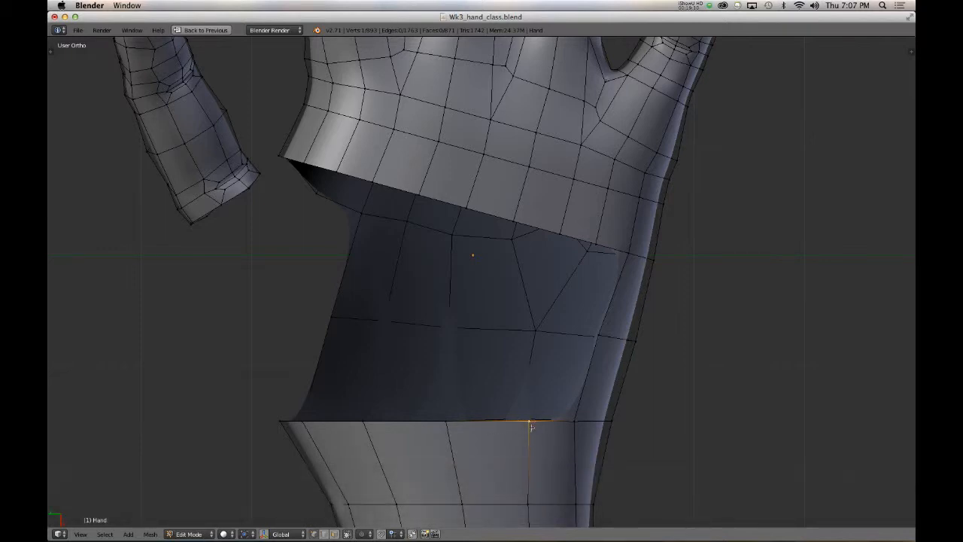
- Extrude the selected wrist-edge vertex halfway toward the palm and fill a face with the adjacent side and wrist vertices
key("e")
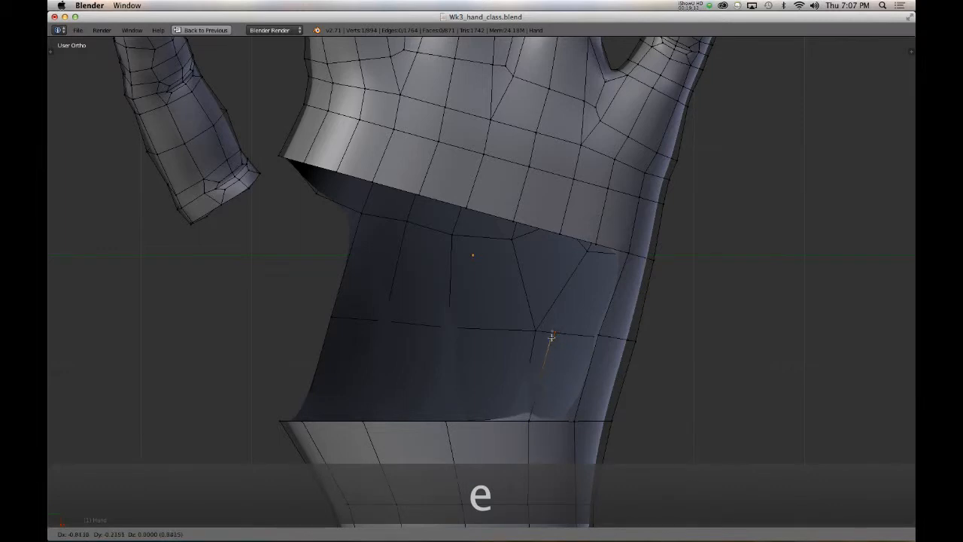
left_click(554, 336)
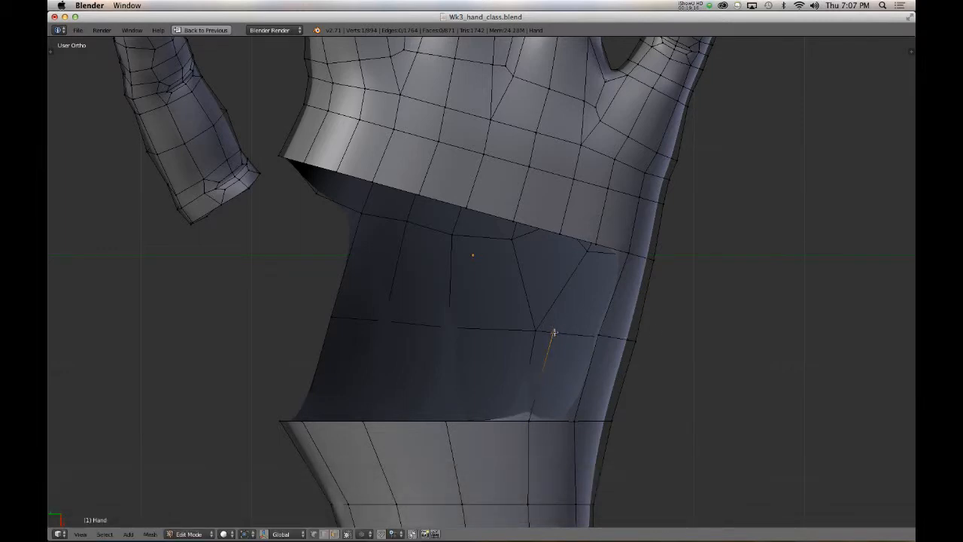
right_click(599, 335, "shift")
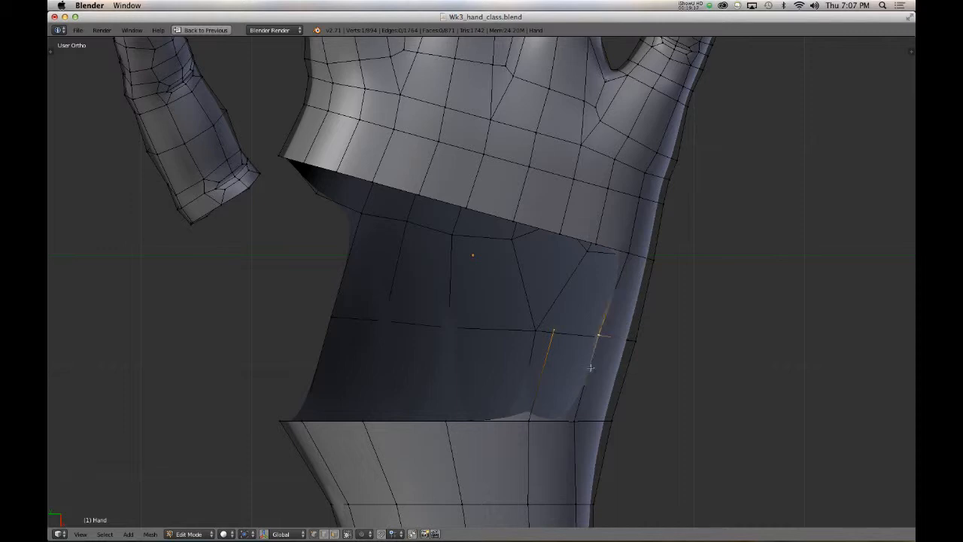
right_click(575, 421, "shift")
right_click(529, 423, "shift")
key("f")
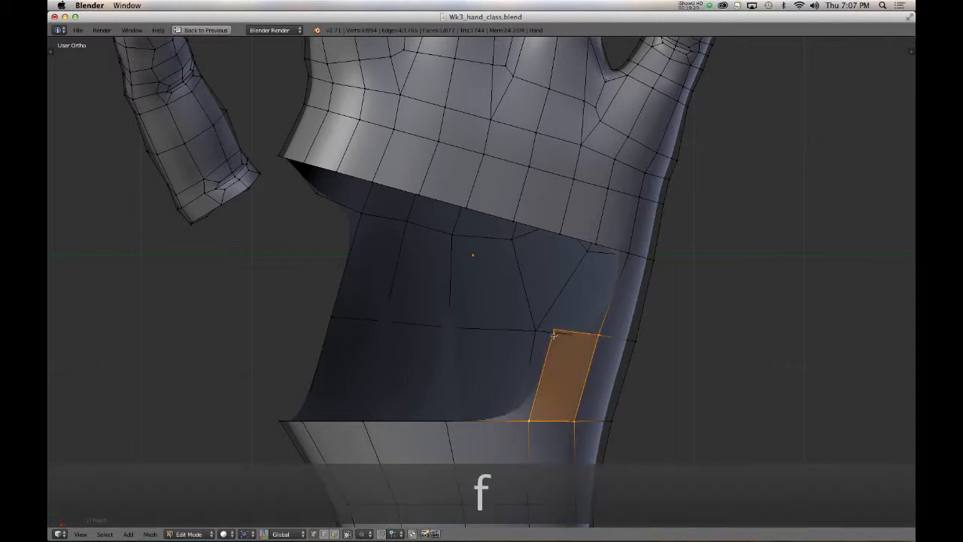
- Fill a second face from the new vertex up to the palm edge, and nudge that vertex toward the little-finger side
right_click(600, 334)
right_click(629, 253, "shift")
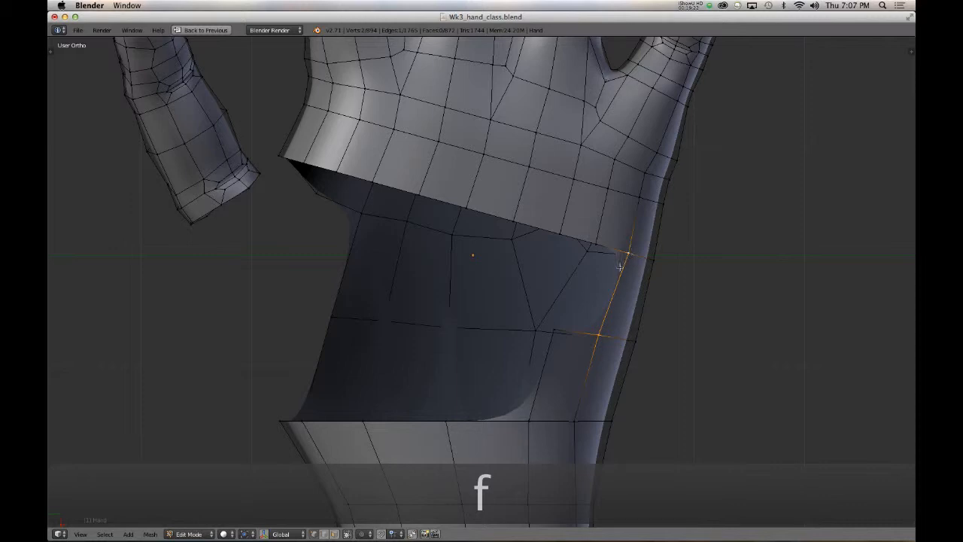
right_click(596, 243, "shift")
right_click(555, 330, "shift")
key("f")
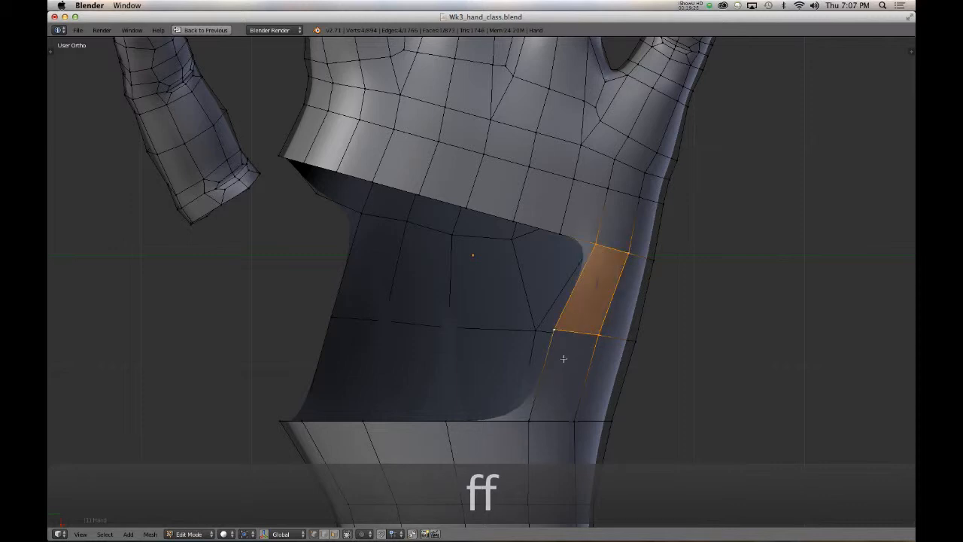
right_click(553, 333)
key("g")
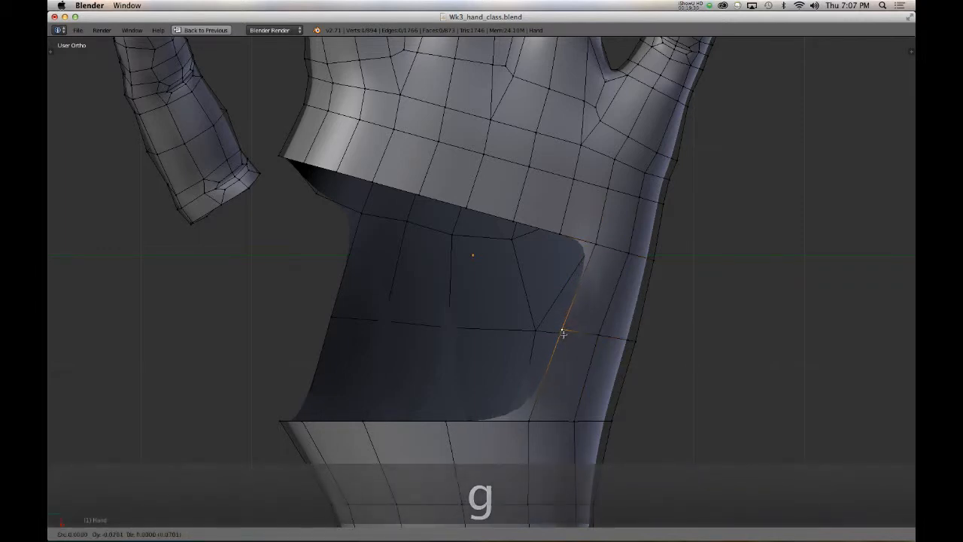
left_click(563, 331)
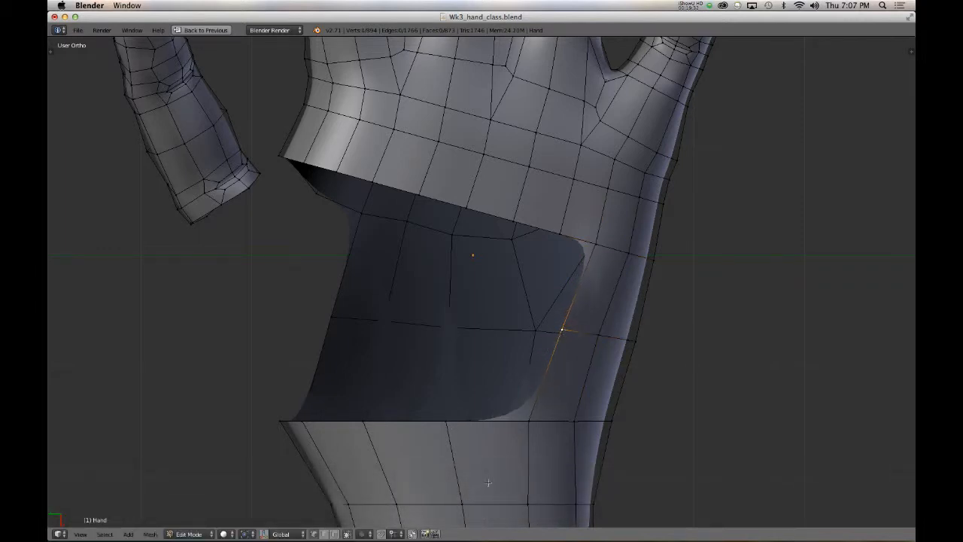
- Move the middle wrist column's two upper vertices toward the little-finger side and adjust the neighbouring wrist-edge vertex to even the spacing
middle_click_drag(487, 483, 486, 388)
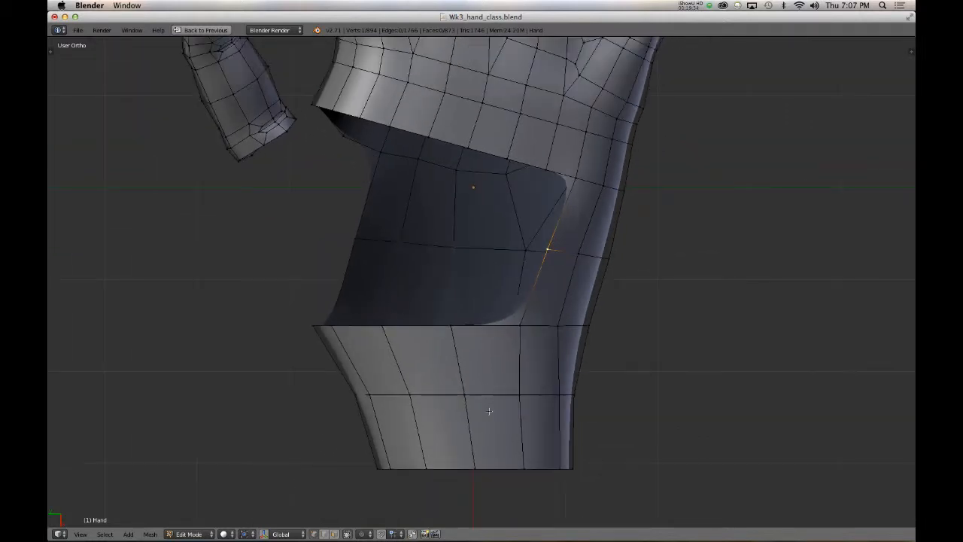
scroll(489, 411, "down", 1)
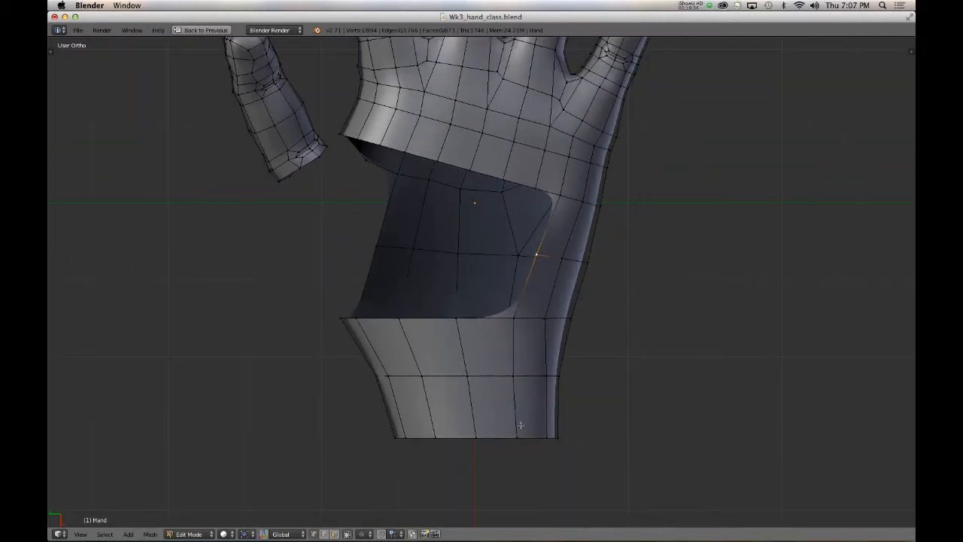
right_click(466, 376)
key("g")
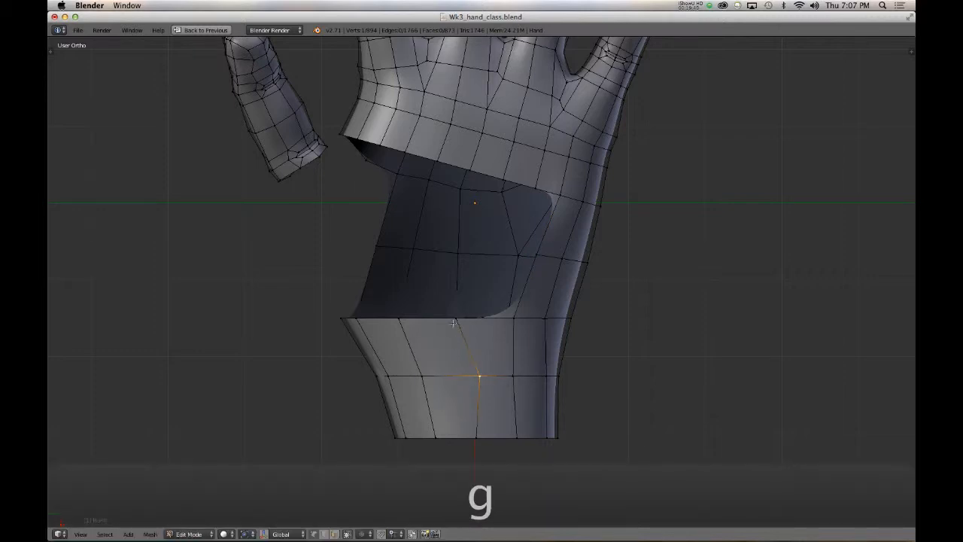
right_click(454, 323)
key("g")
left_click(479, 324)
right_click(515, 323)
key("g")
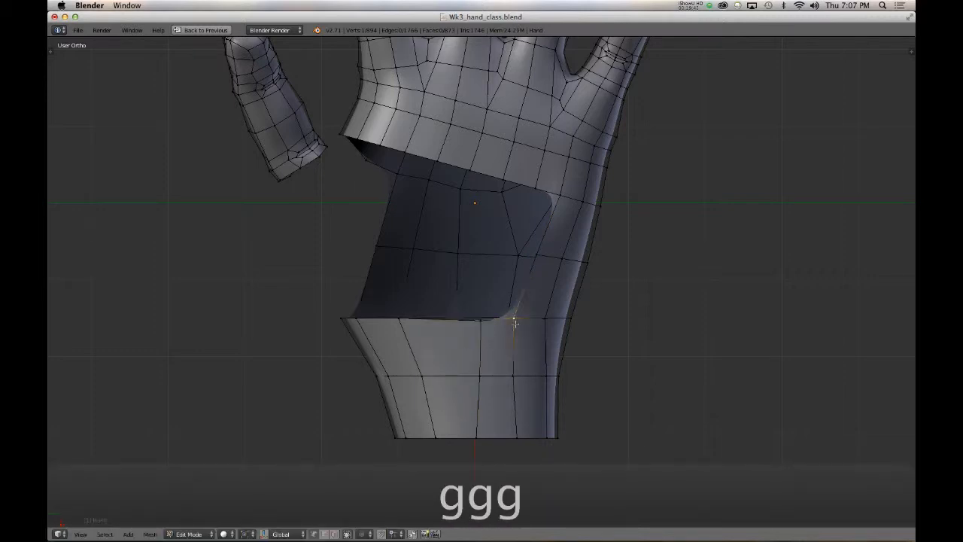
left_click(516, 320)
- Move the two upper vertices of the next wrist column on the thumb side toward the middle to straighten it
right_click(434, 373)
key("g")
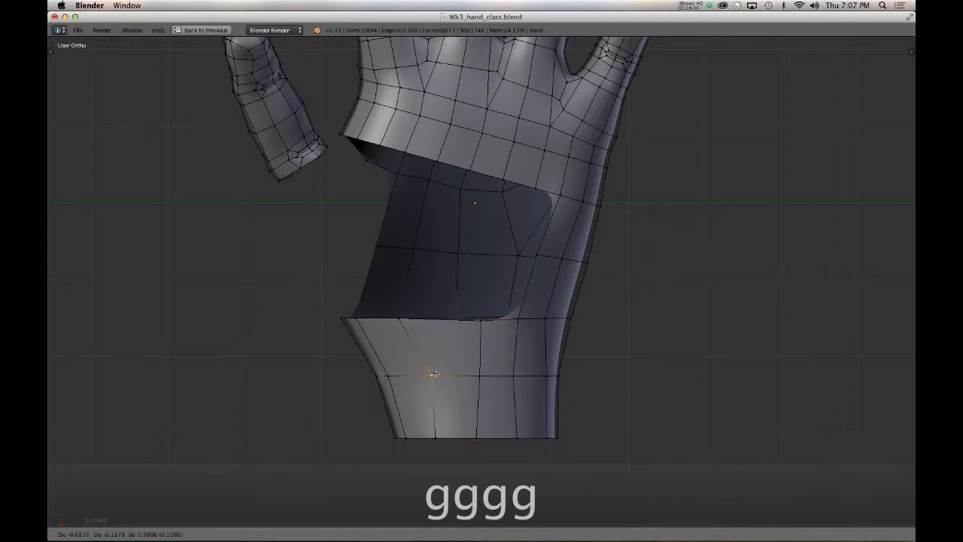
left_click(434, 374)
right_click(401, 321)
key("g")
left_click(419, 340)
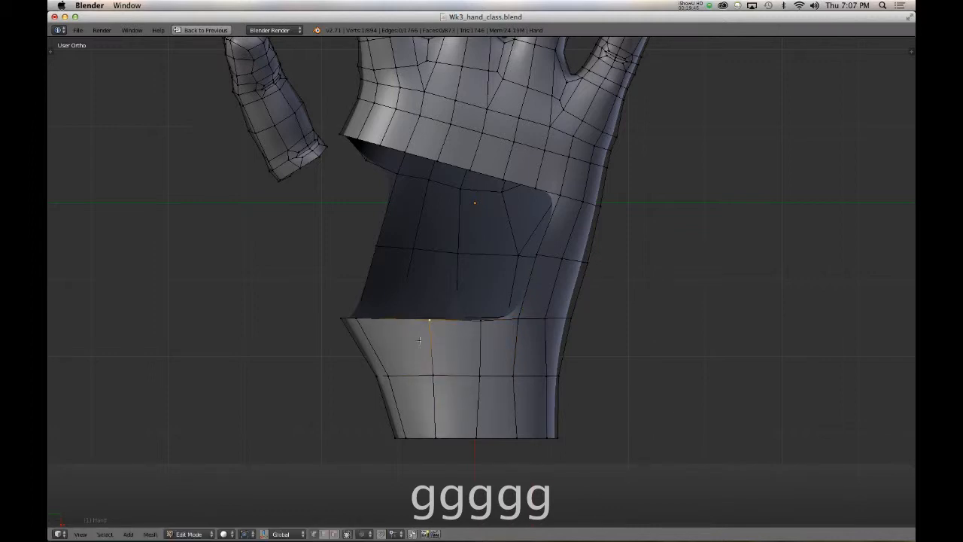
- Move the two upper vertices of the wrist column nearest the thumb side toward the middle to even the column spacing
right_click(390, 377)
key("g")
left_click(402, 377)
right_click(367, 325)
key("g")
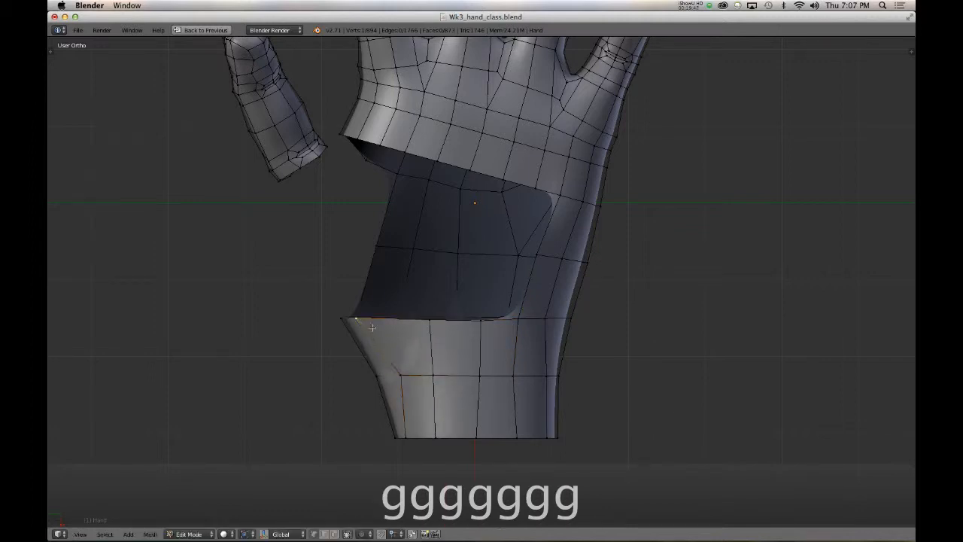
left_click(393, 326)
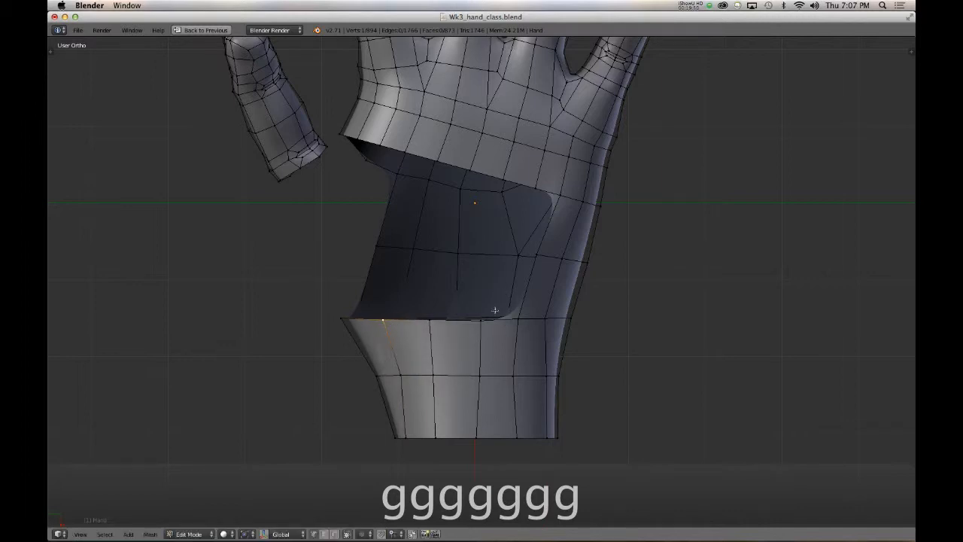
- Extrude the wrist-edge vertex beside the filled side faces about halfway toward the palm edge
right_click(482, 320)
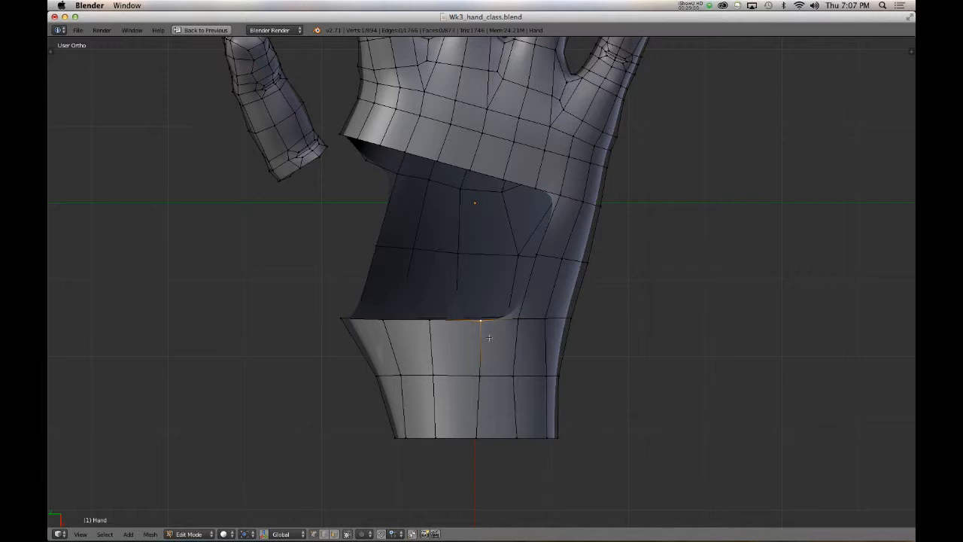
key("e")
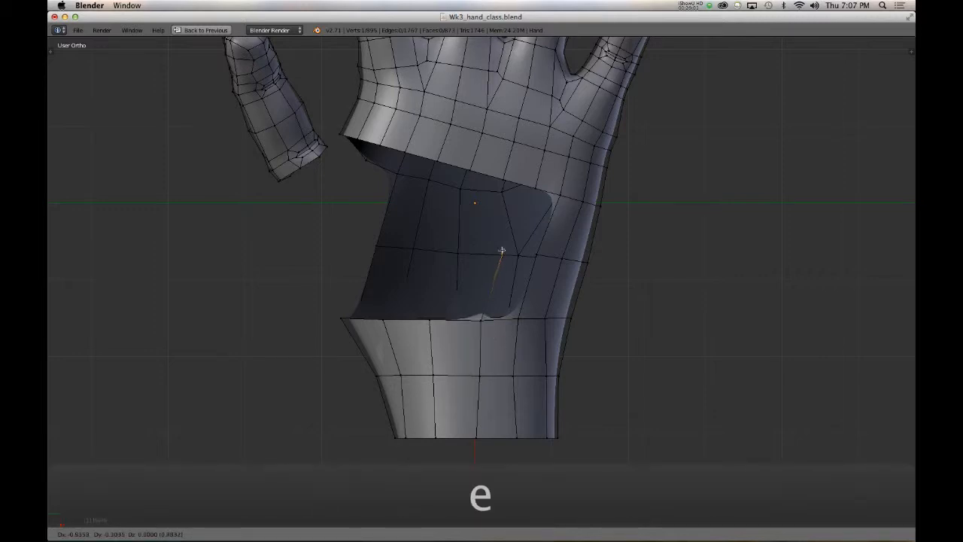
left_click(554, 256)
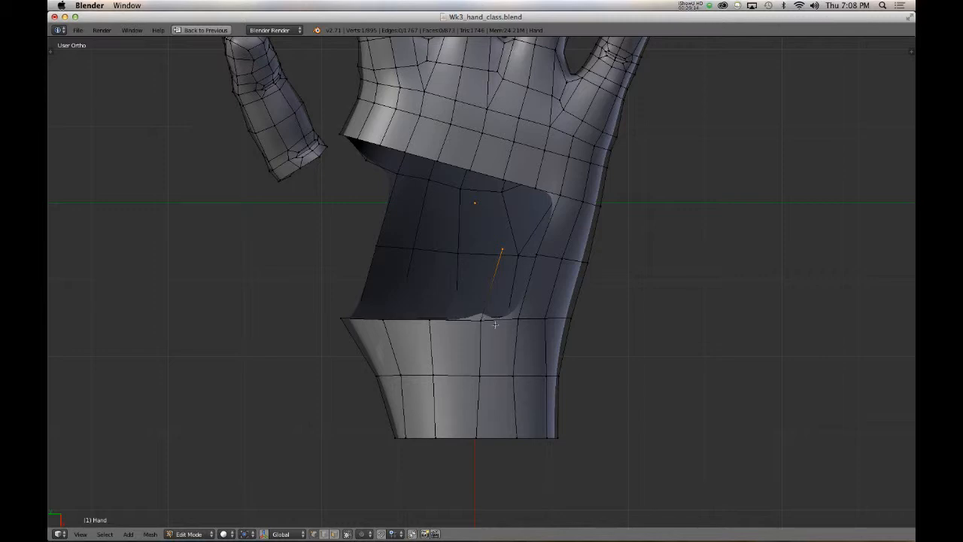
middle_click_drag(468, 345, 549, 323)
key("e")
left_click(504, 240)
key("super+z")
key("super+z")
key("super+shift+z")
- Fill a face between the newly extruded edge and the adjacent side column at the wrist
key("ctrl+KP_7")
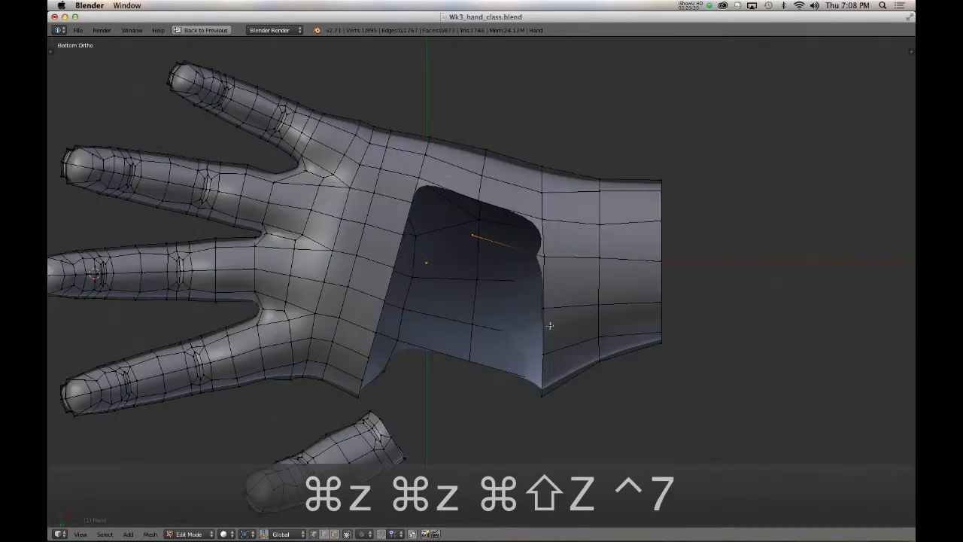
key("KP_4")
key("KP_4")
key("KP_4")
key("KP_4")
key("KP_4")
key("KP_4")
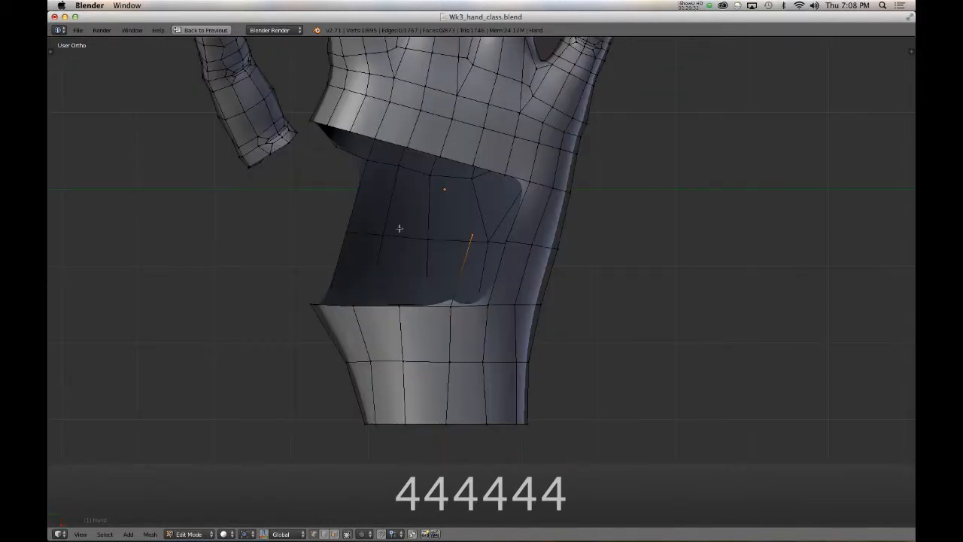
middle_click_drag(399, 228, 413, 374)
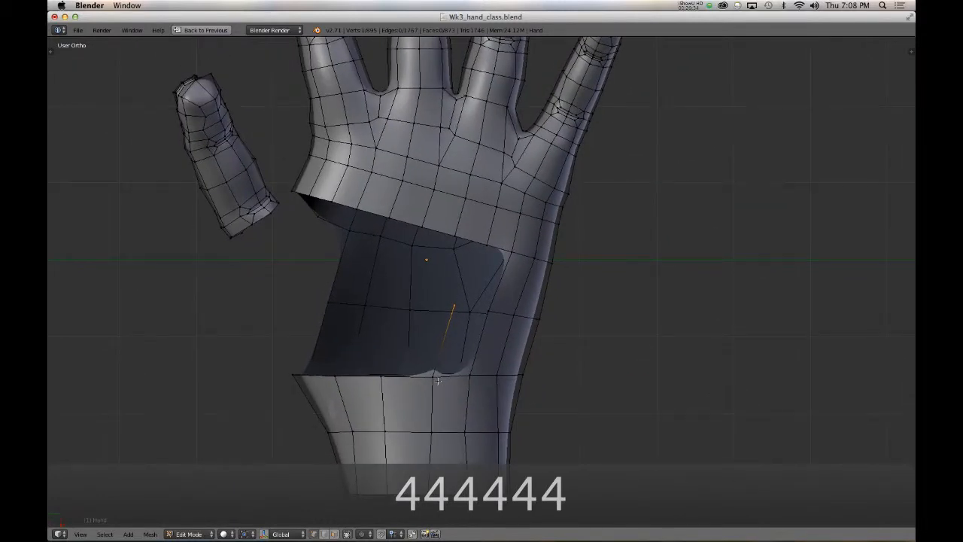
left_click(432, 375)
key("f")
- Fill a face joining the extruded vertex and its side neighbour to the two nearest palm-edge vertices
right_click(513, 251)
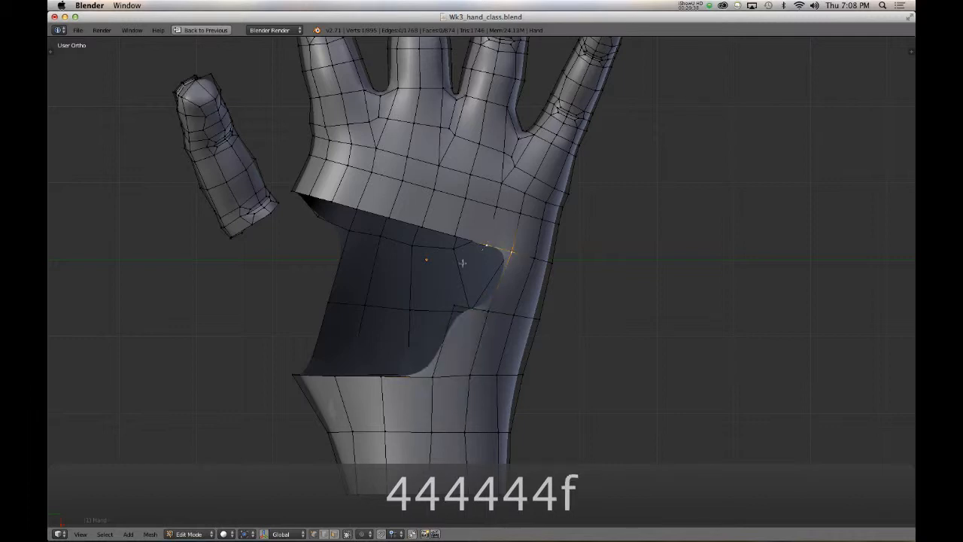
right_click(453, 305, "shift")
right_click(492, 314, "shift")
key("d")
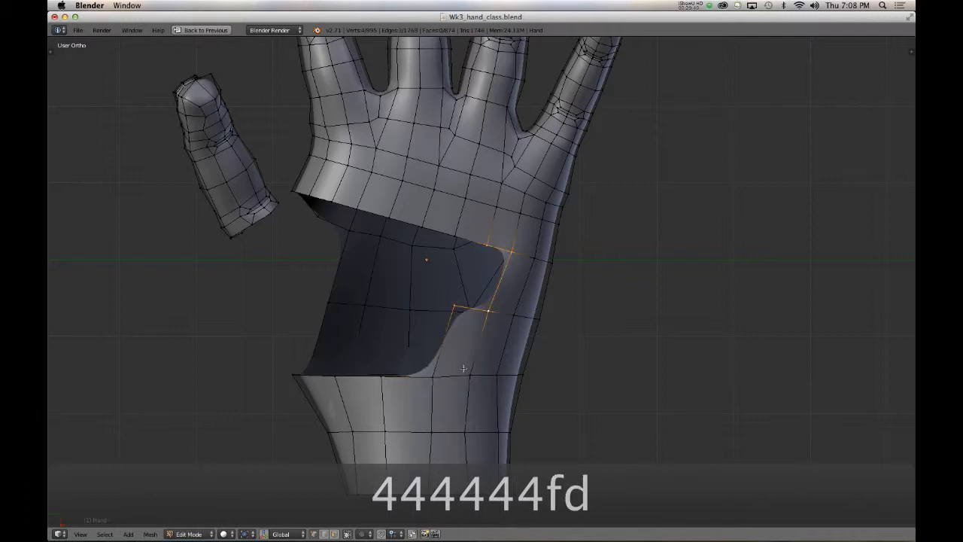
key("f")
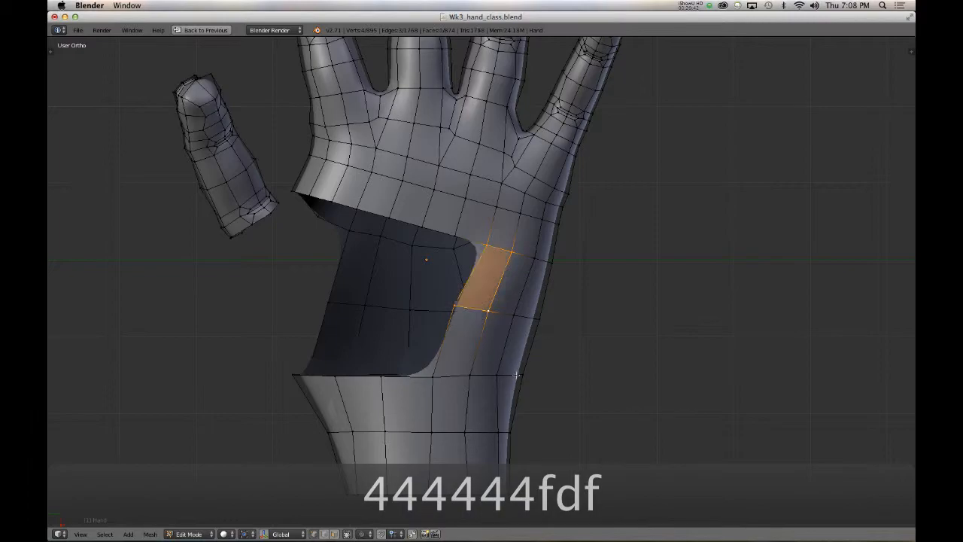
- Fill a four-sided face between the extruded vertex and the next three vertices along the palm edge
middle_click_drag(511, 390, 502, 370)
key("ctrl+KP_7")
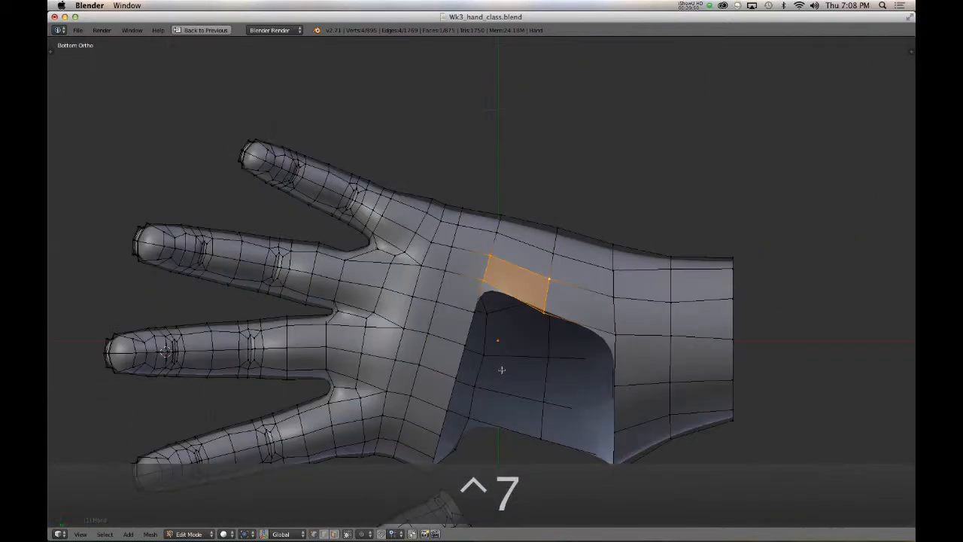
key("KP_4")
key("KP_4")
key("KP_4")
key("KP_4")
key("KP_4")
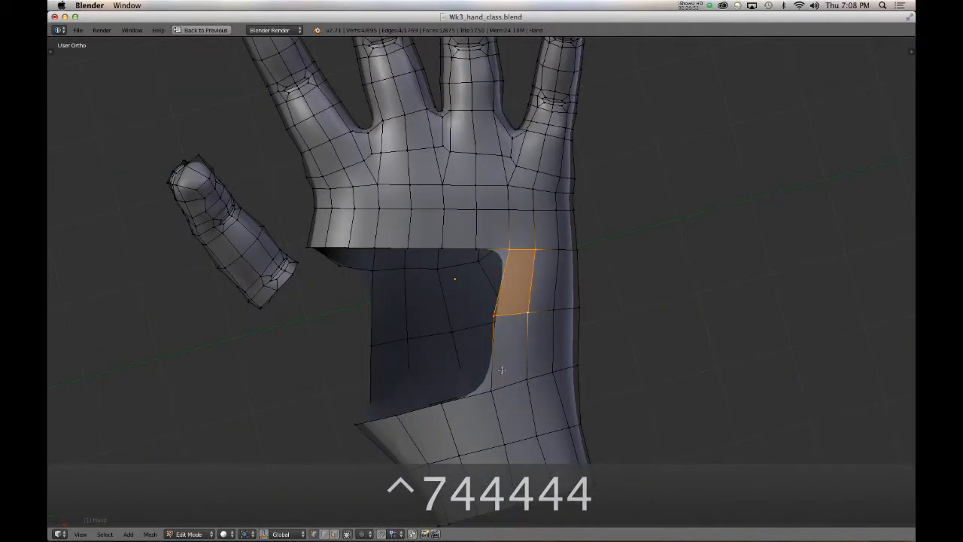
middle_click_drag(501, 370, 484, 225)
right_click(435, 210)
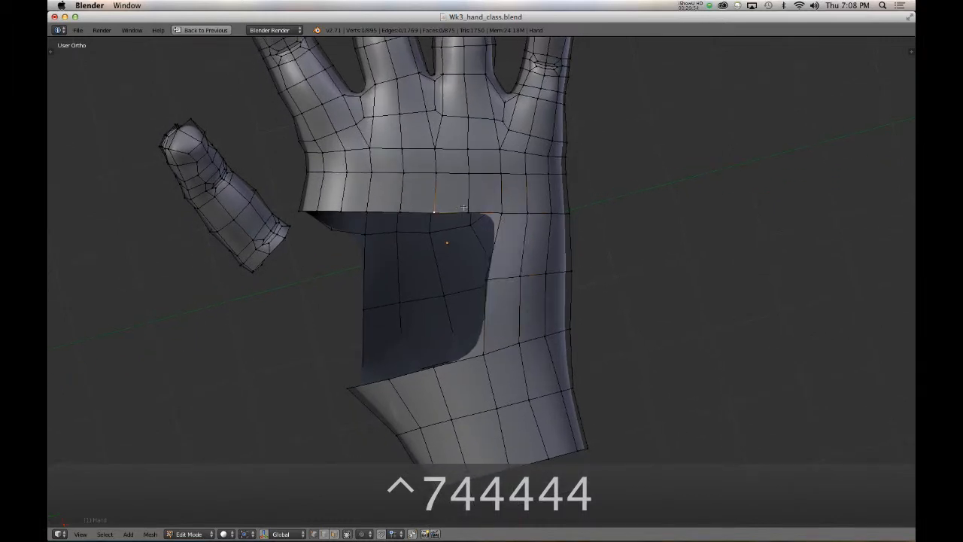
right_click(497, 215)
right_click(488, 280)
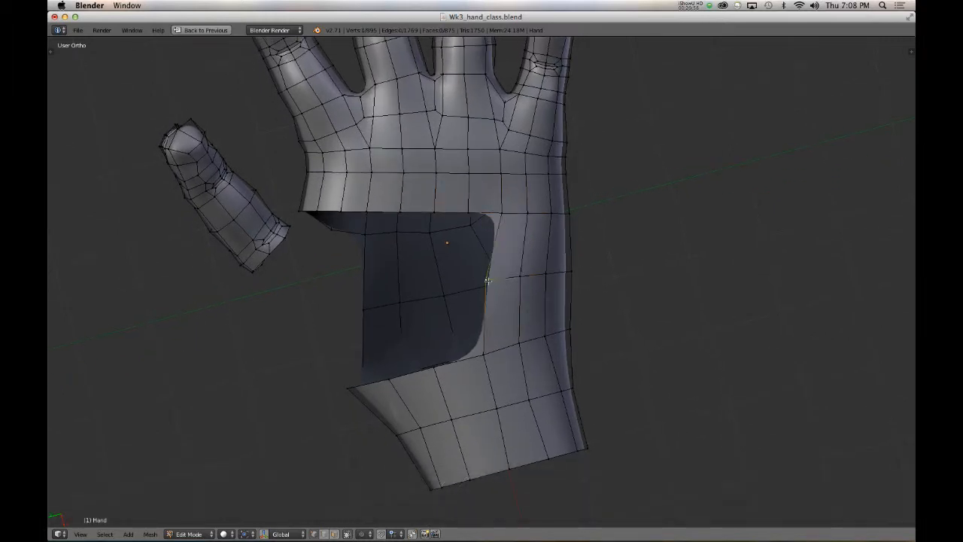
right_click(436, 210, "shift")
right_click(499, 213, "shift")
key("f")
- Slide the new face's middle palm-edge vertex toward the fingers and move its vertex on the hole's edge toward the thumb side
right_click(468, 210)
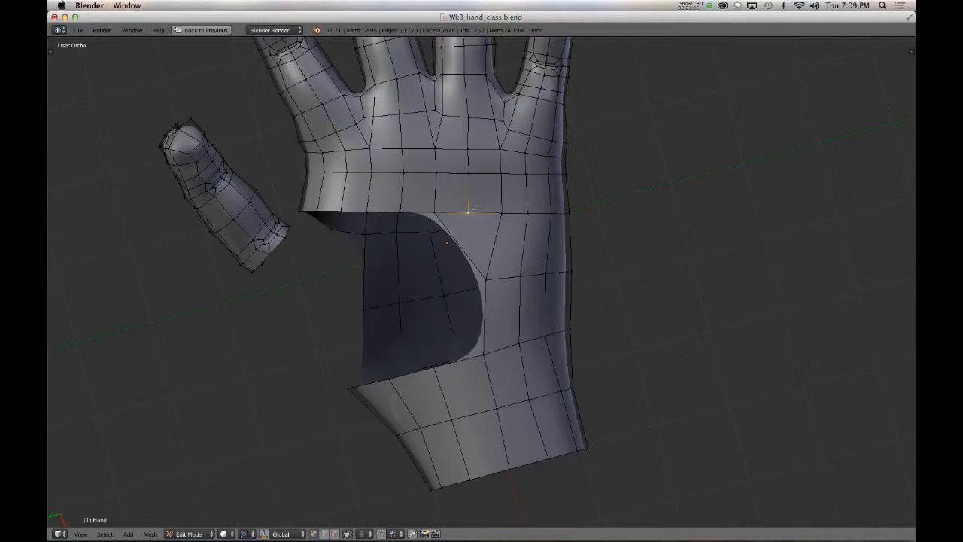
key("g")
key("g")
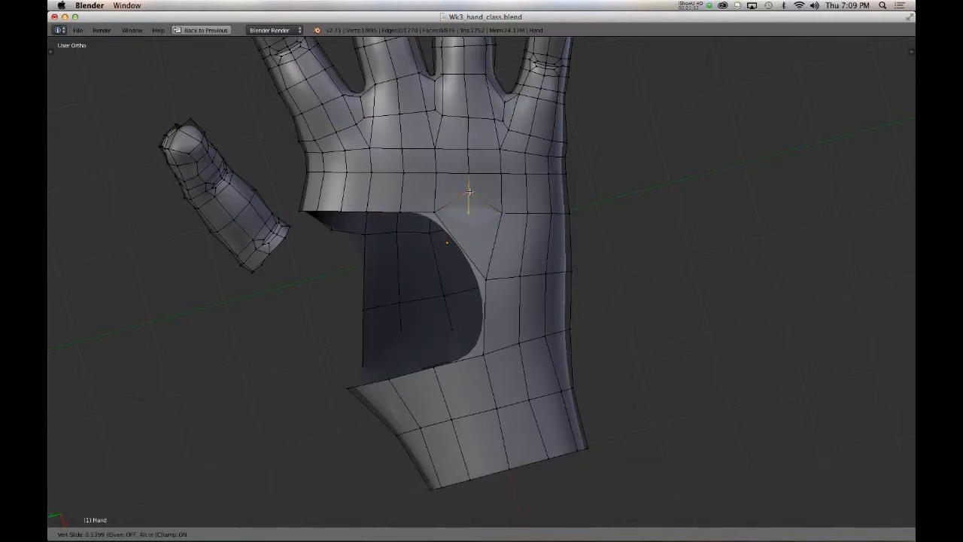
left_click(468, 198)
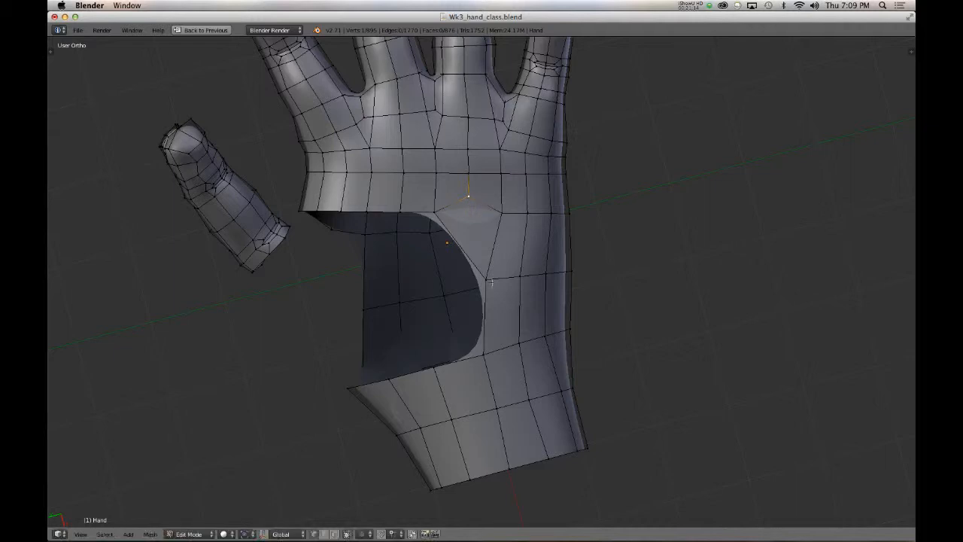
right_click(488, 281)
key("g")
key("4")
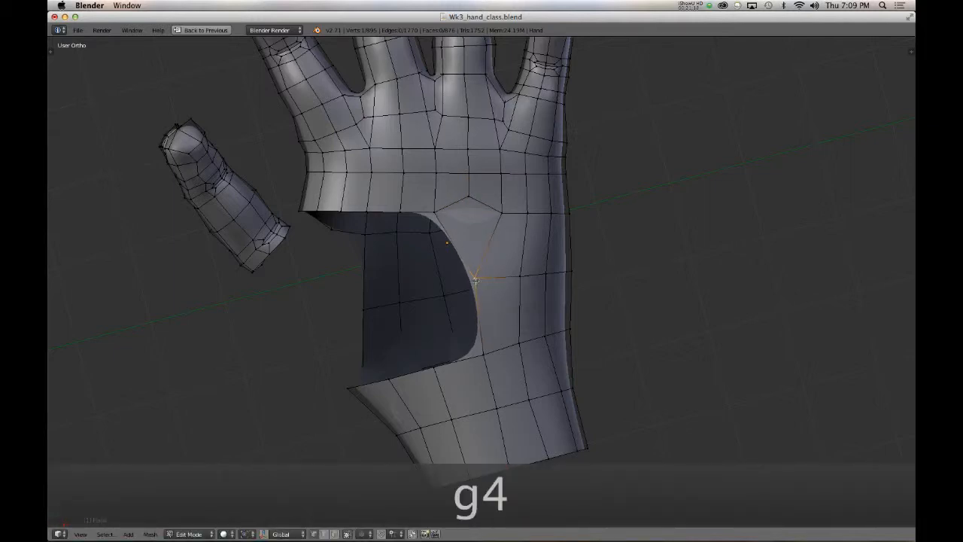
- Reposition the vertices flanking the raised one and those toward the little-finger side to smooth the former palm-edge row
key("g")
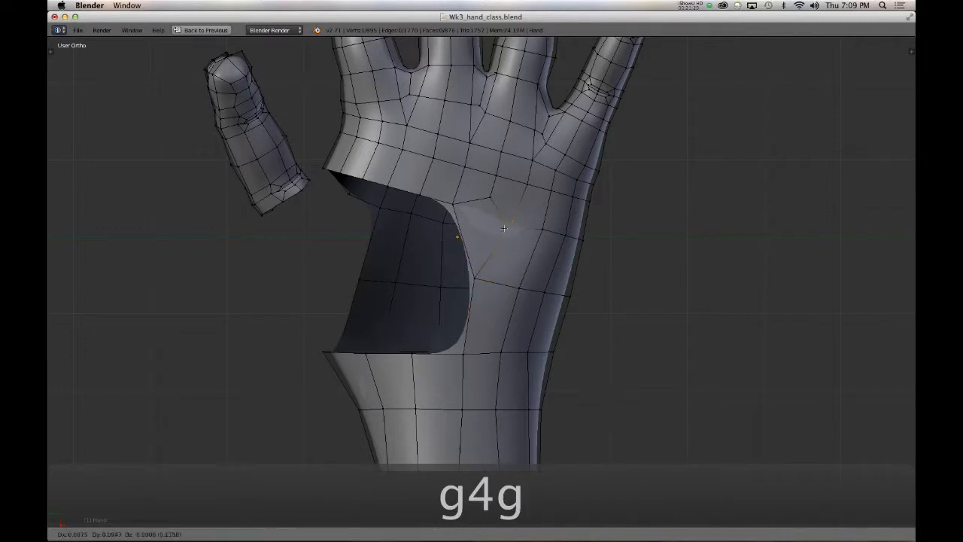
key("g")
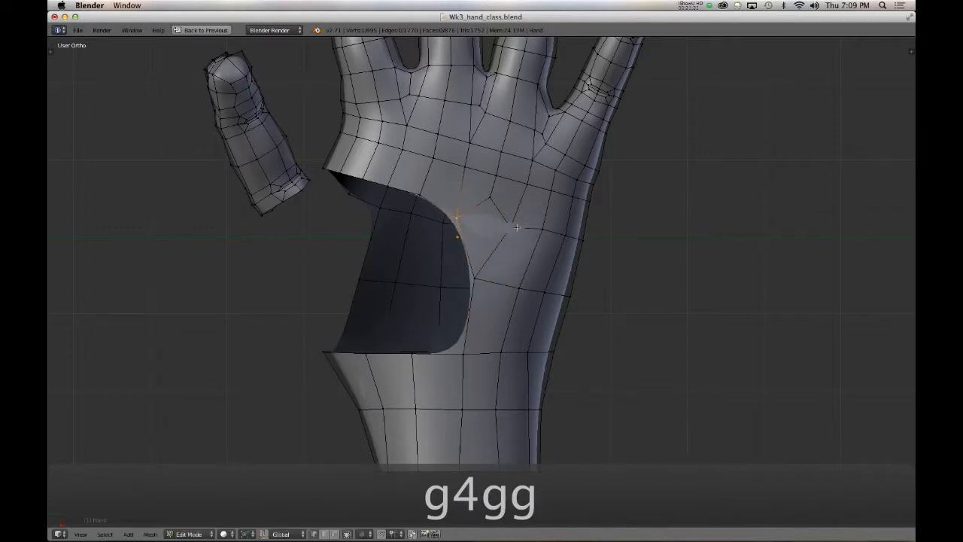
key("g")
key("g")
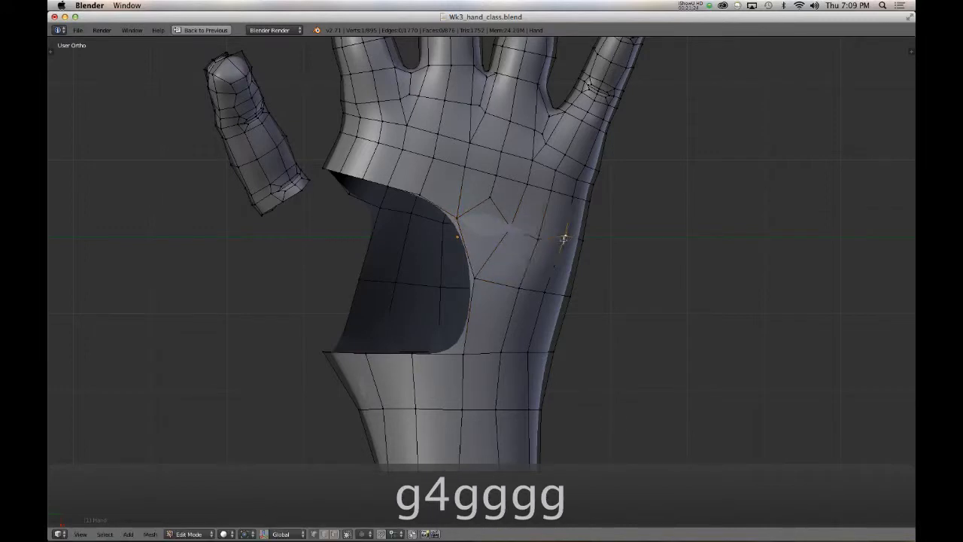
key("g")
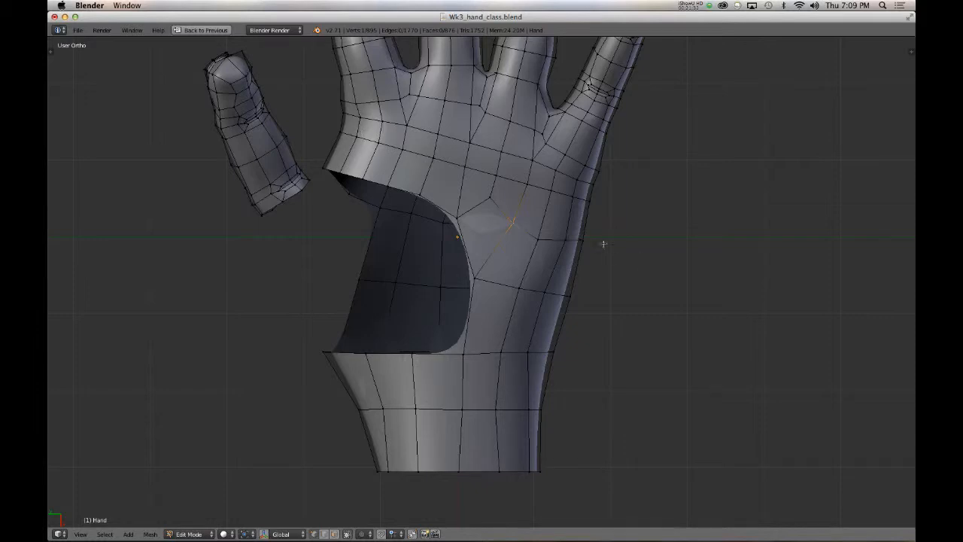
- Nudge the raised vertex and its little-finger-side neighbour toward the wrist, and shift the thumb-side neighbour slightly inward
key("g")
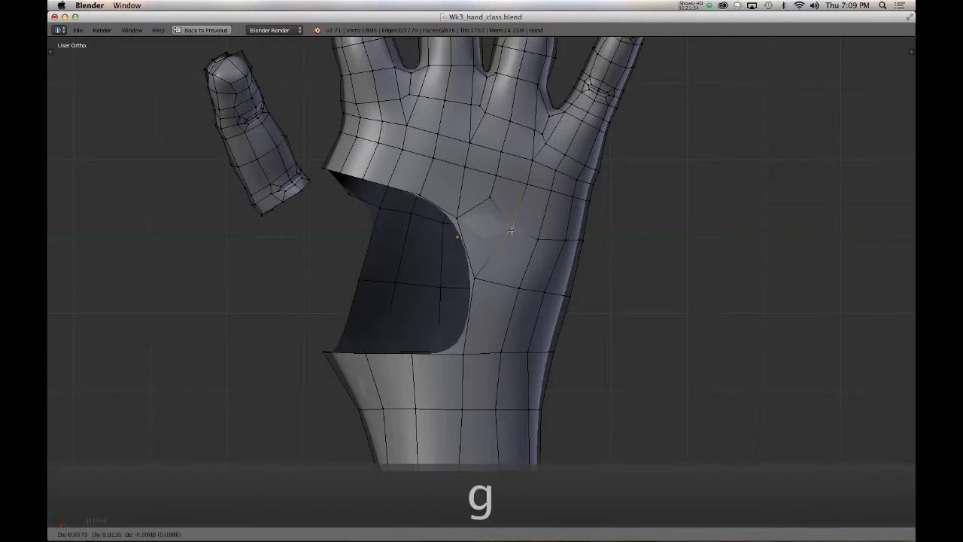
key("g")
left_click(489, 210)
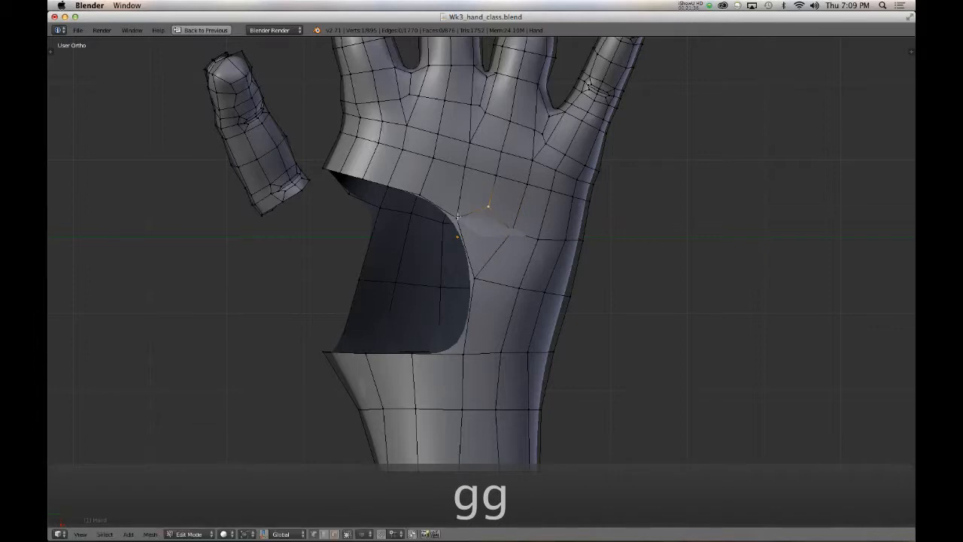
key("g")
left_click(450, 216)
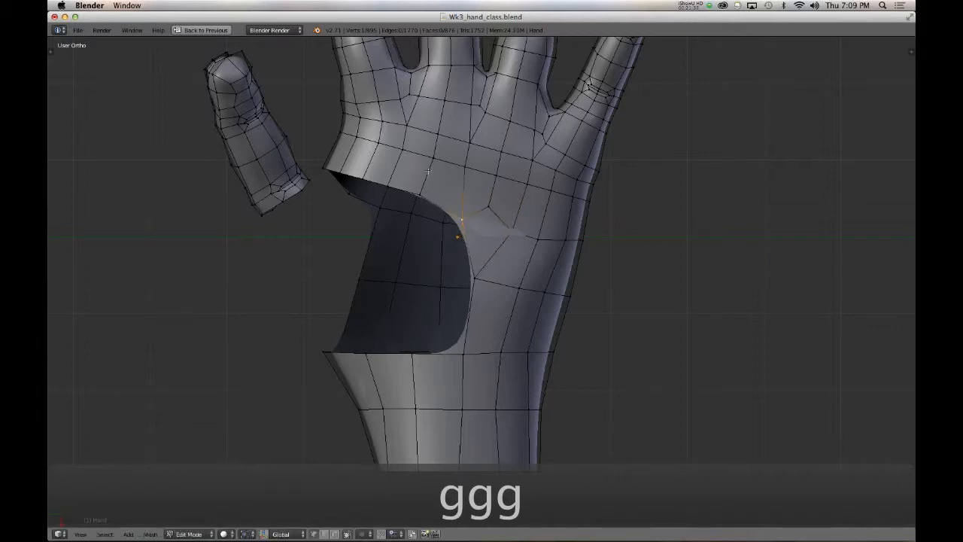
key("g")
left_click(473, 172)
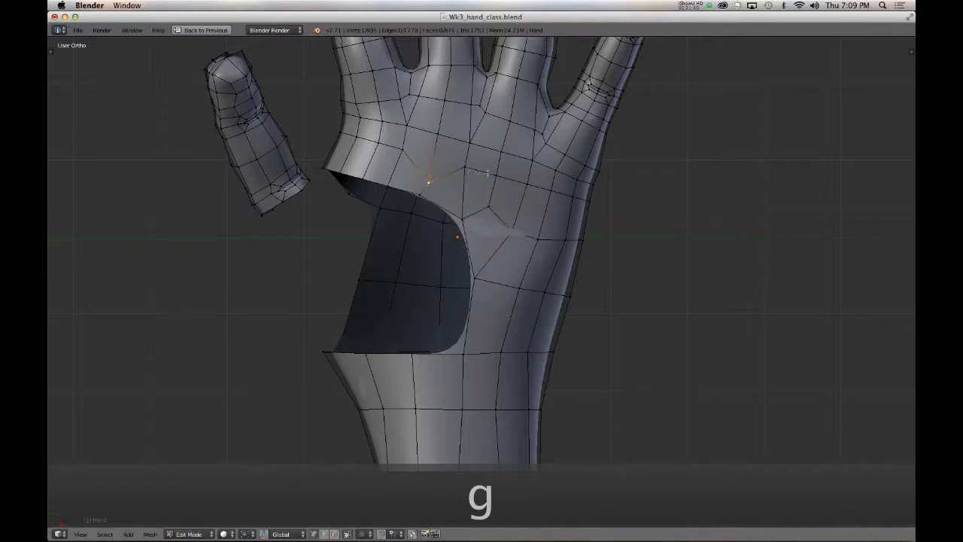
key("g")
left_click(511, 190)
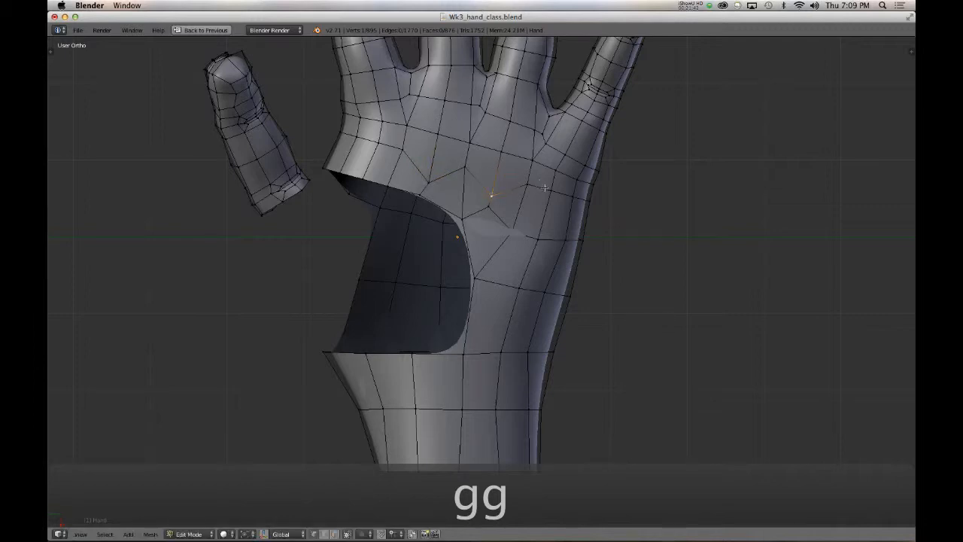
key("g")
left_click(603, 193)
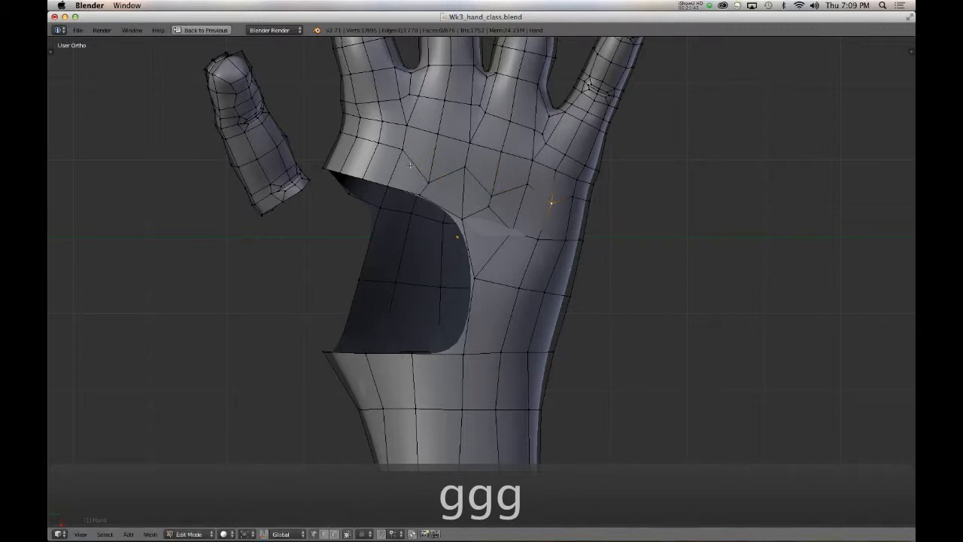
right_click(374, 142)
key("g")
left_click(393, 132)
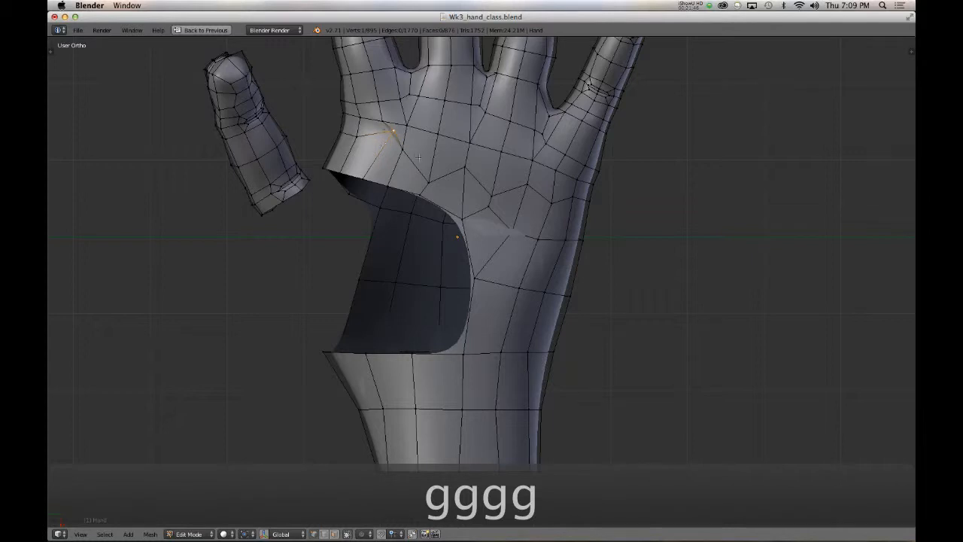
key("g")
key("super+z")
key("super+z")
key("super+z")
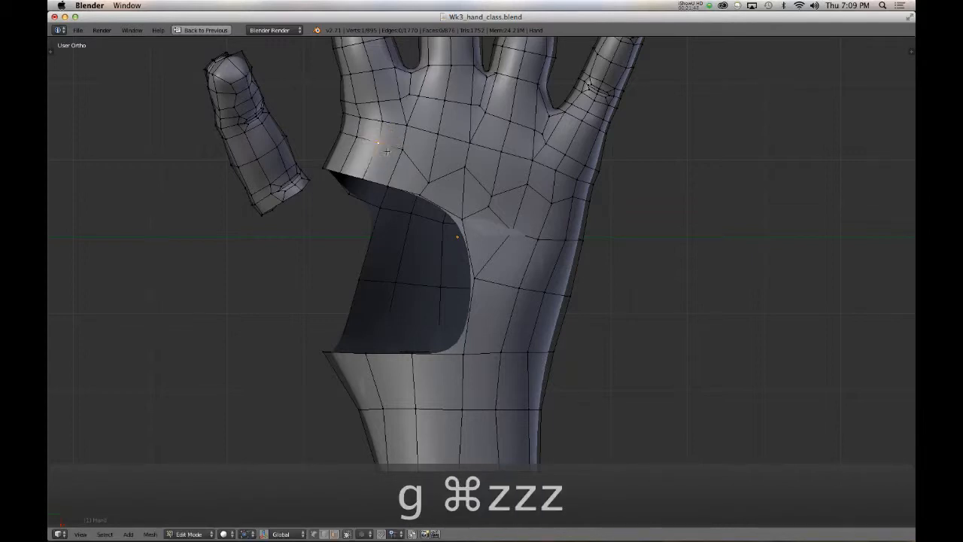
key("super+z")
key("super+z")
key("super+z")
key("super+z")
key("super+z")
key("super+z")
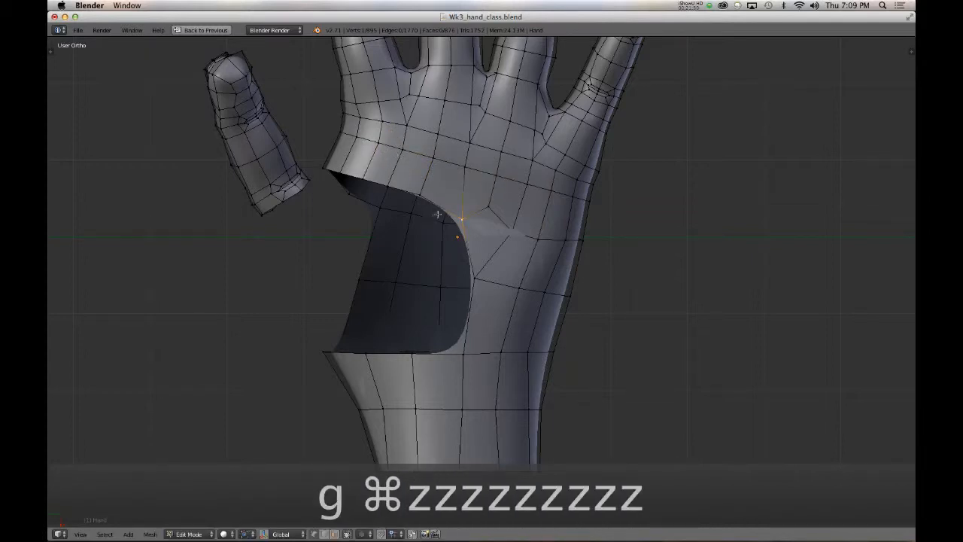
key("super+z")
- Move the next two palm-edge vertices on the thumb side toward the wrist to curve the opening's upper edge
key("g")
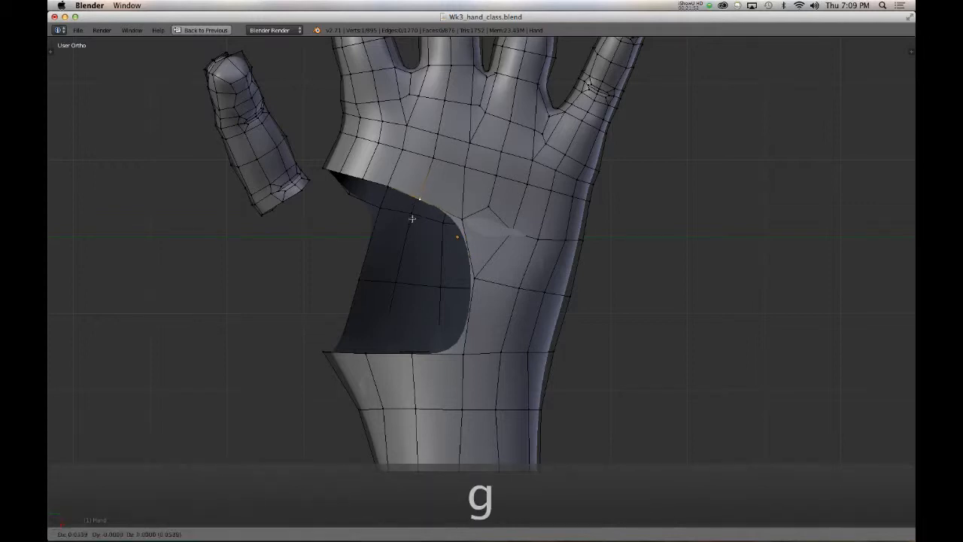
left_click(407, 227)
right_click(385, 186)
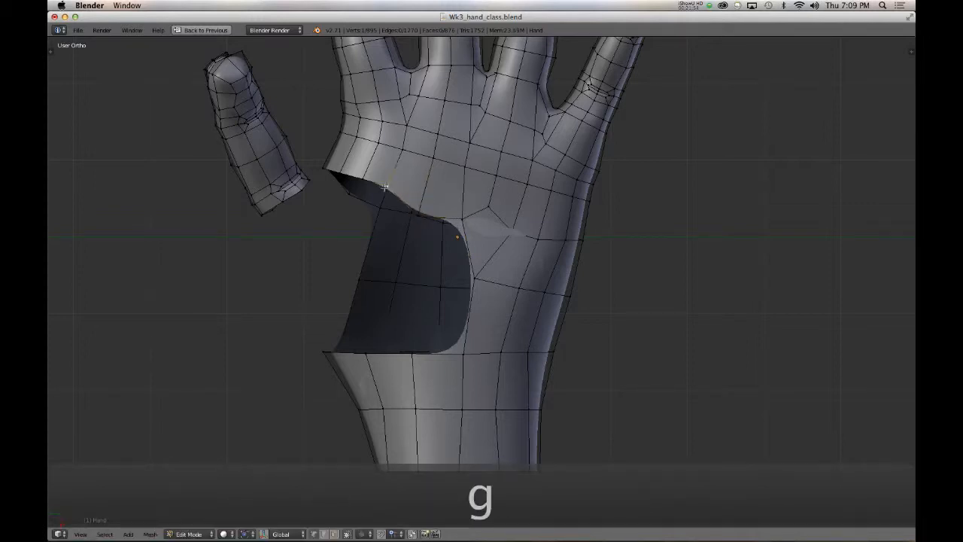
key("g")
left_click(384, 200)
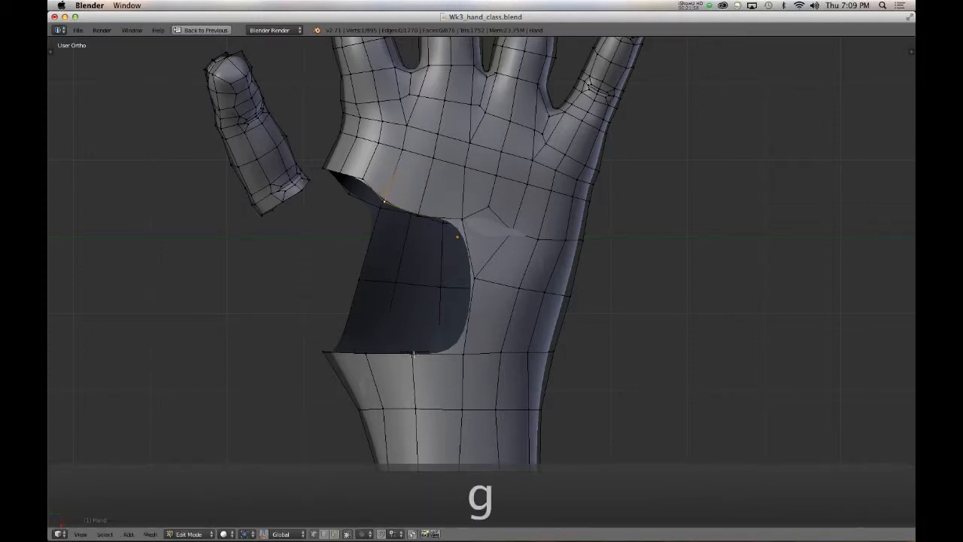
- Extrude a wrist-edge vertex into the palm opening and fill a quad between it and the adjacent vertices on the little-finger side
right_click(413, 354)
key("e")
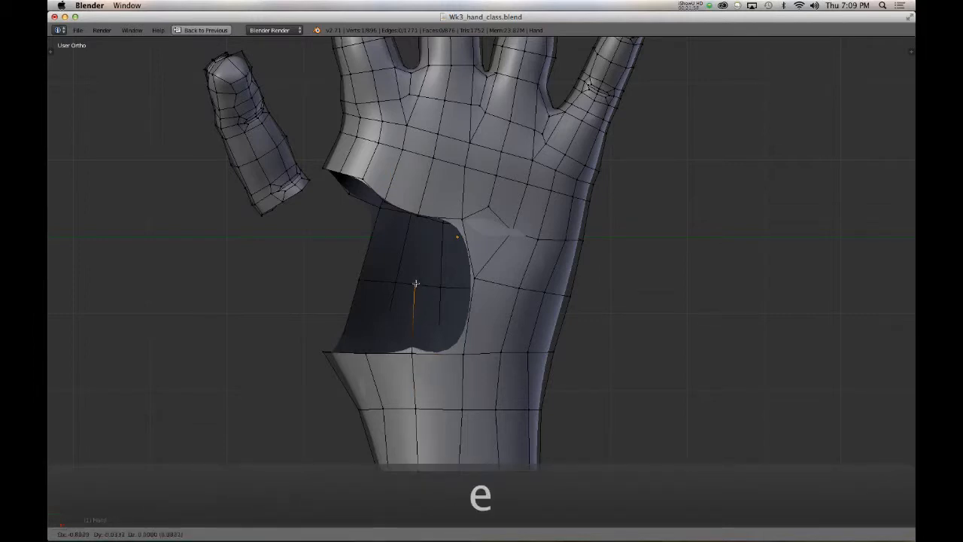
left_click(415, 285)
right_click(474, 279, "shift")
right_click(463, 351, "shift")
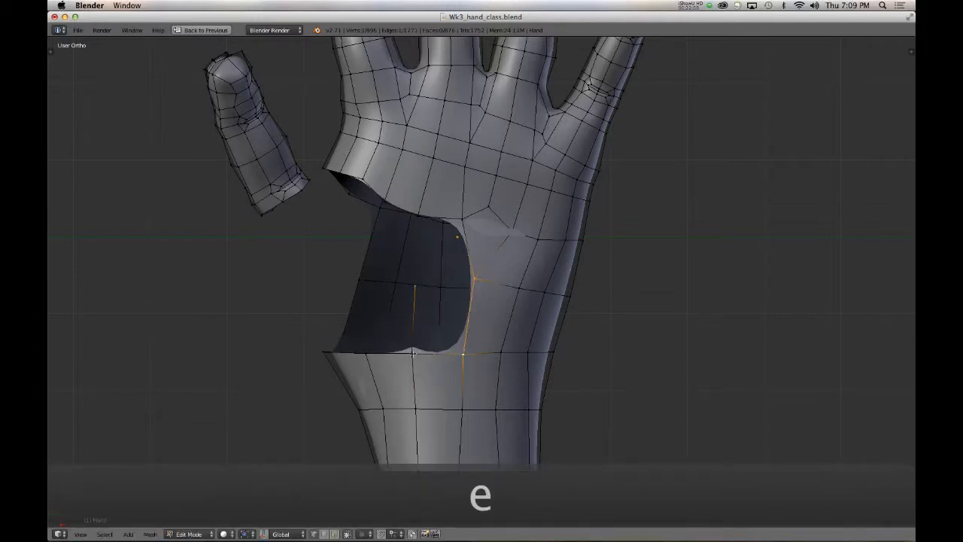
right_click(413, 352, "shift")
key("f")
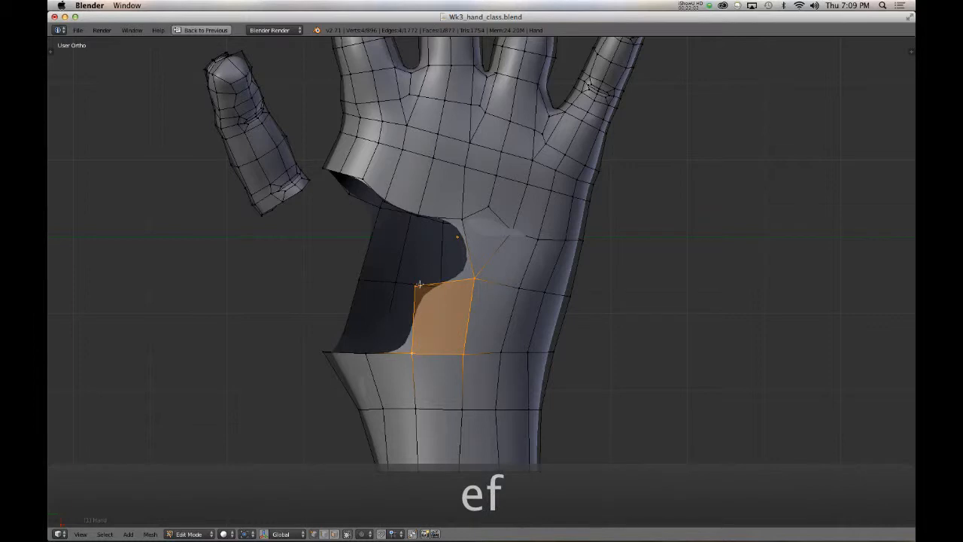
- Fill a second quad joining the extruded vertex and its little-finger-side neighbour to the two palm-edge vertices above them
right_click(416, 285)
right_click(474, 279, "shift")
right_click(462, 219, "shift")
right_click(418, 215, "shift")
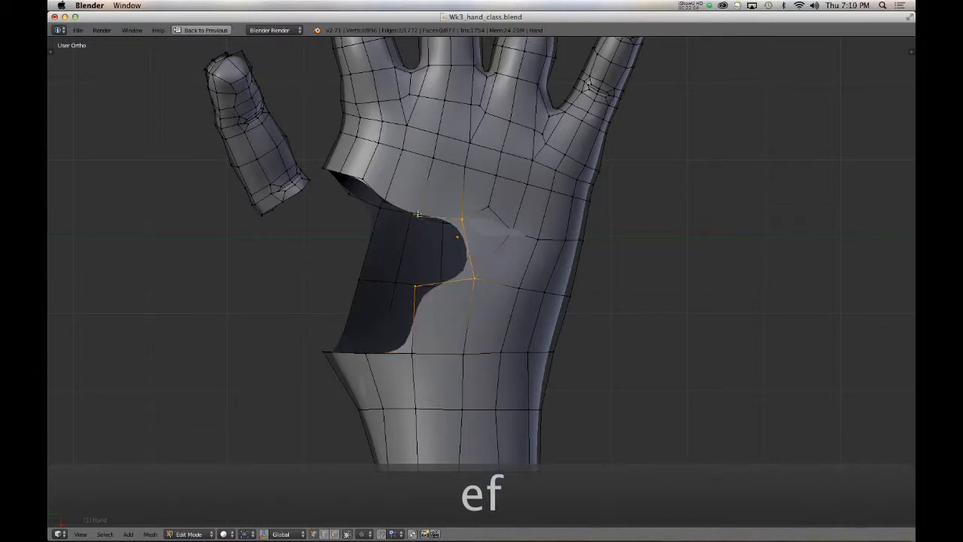
key("f")
key("Escape")
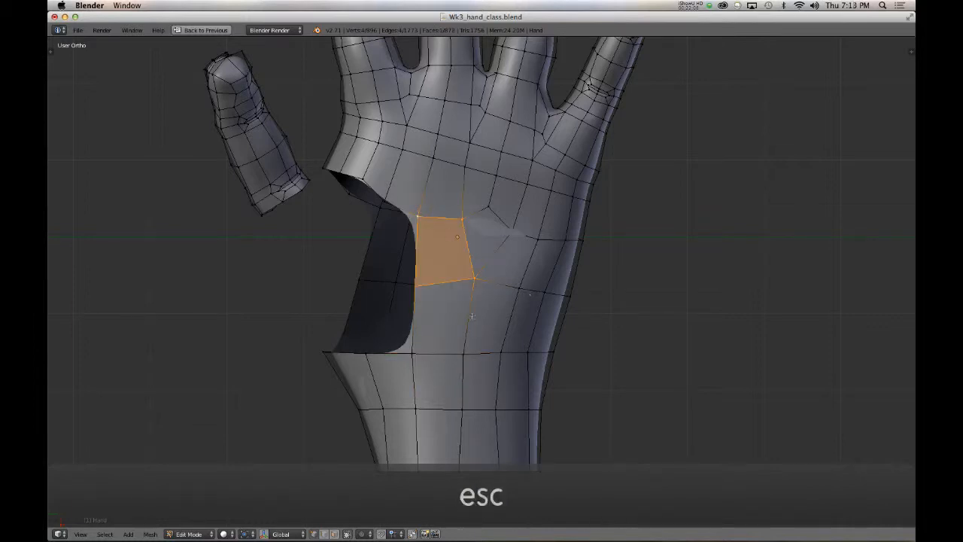
- Slide the edge loop along the top of the wrist toward the fingers to even out the face spacing
right_click(482, 353, "alt")
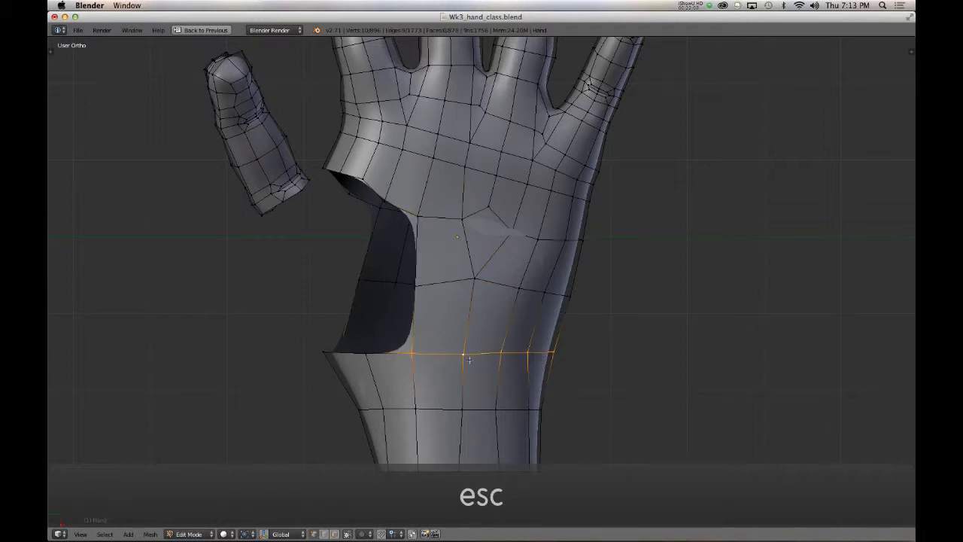
right_click(460, 356)
right_click(475, 353, "alt")
key("g")
key("g")
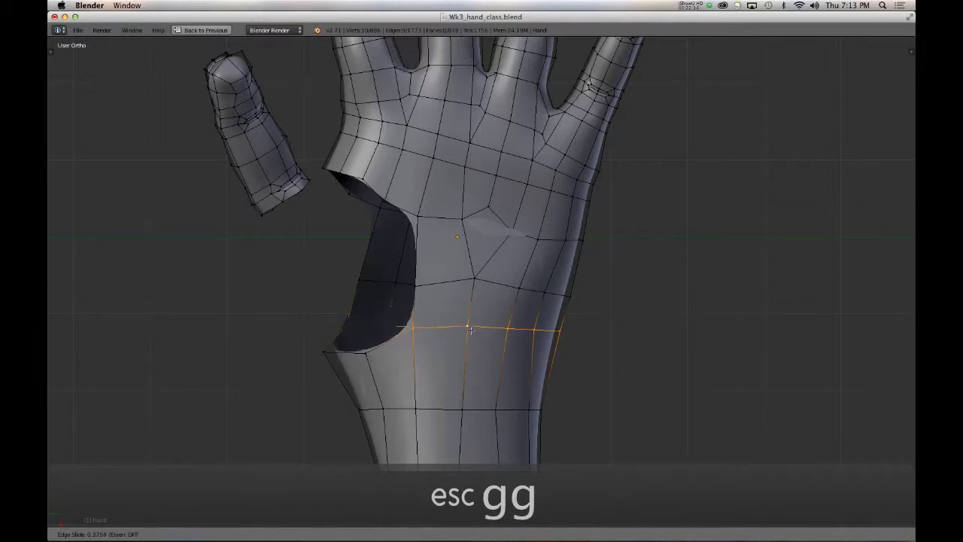
left_click(469, 329)
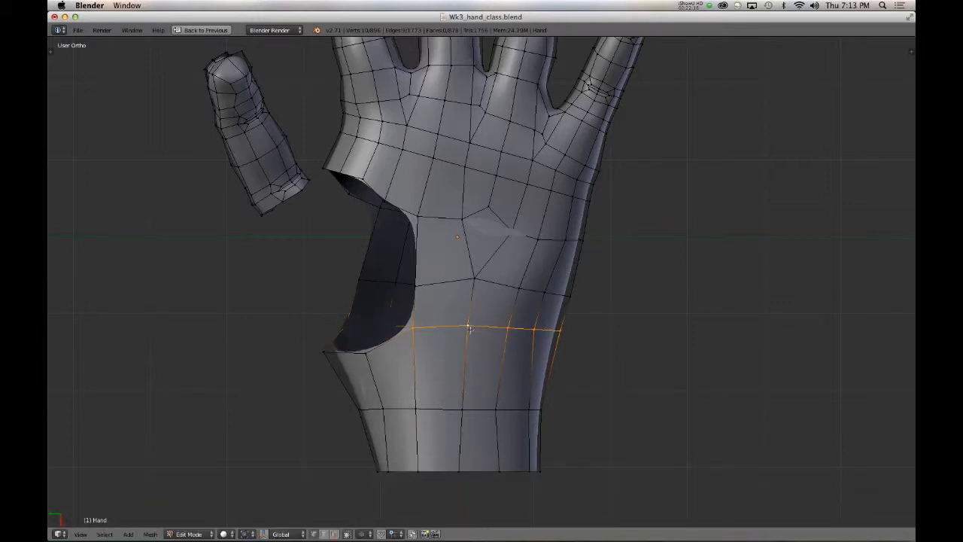
- Move the middle vertex on the opening's inner edge toward the fingers and slightly inward
right_click(416, 289)
key("g")
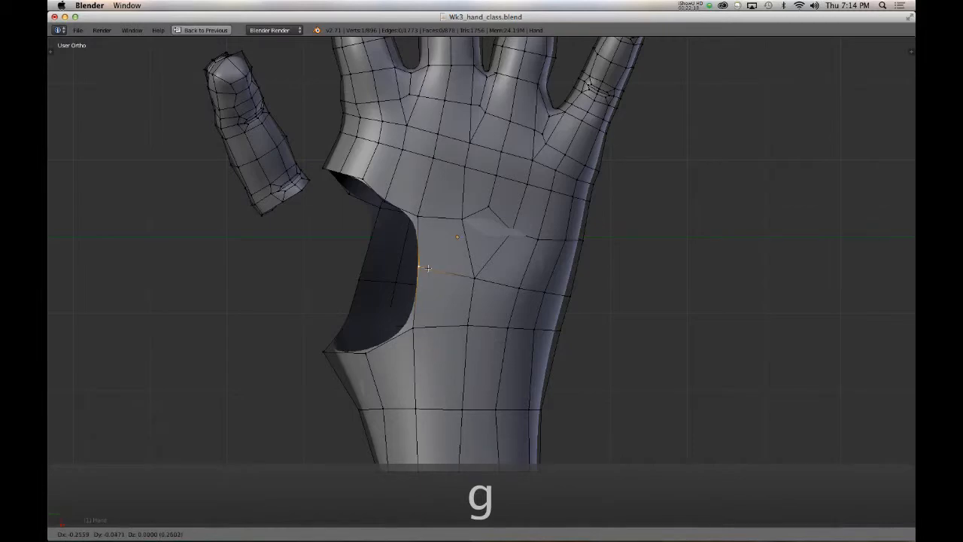
left_click(427, 268)
- Move the thumb-side vertex on the wrist's edge toward the fingers to round the opening's lower edge
middle_click_drag(456, 230, 342, 227)
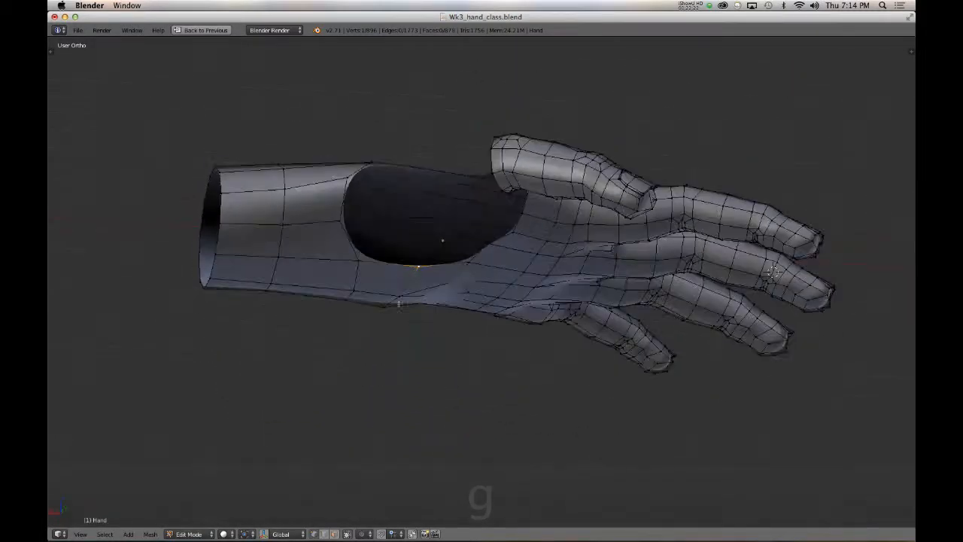
middle_click_drag(603, 203, 456, 405)
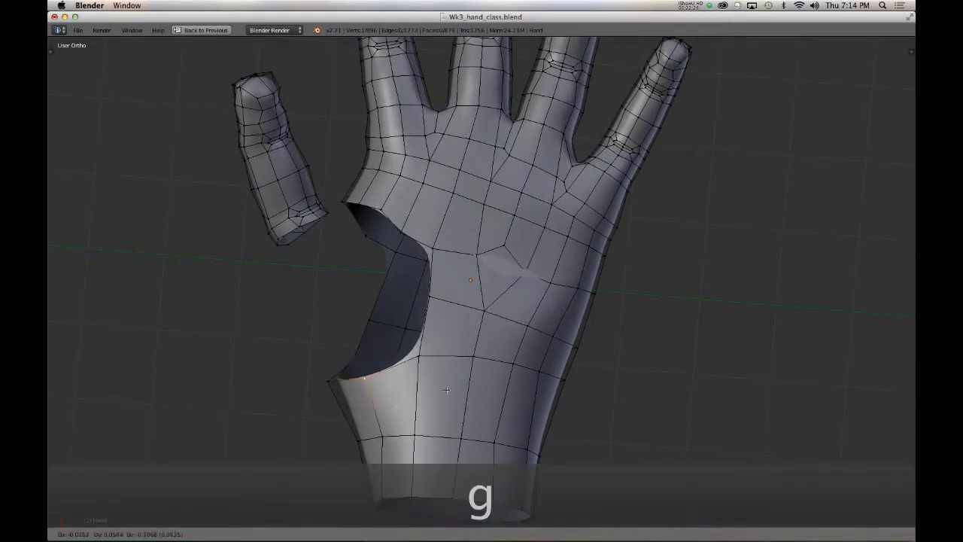
key("g")
left_click(443, 375)
middle_click_drag(394, 329, 470, 304)
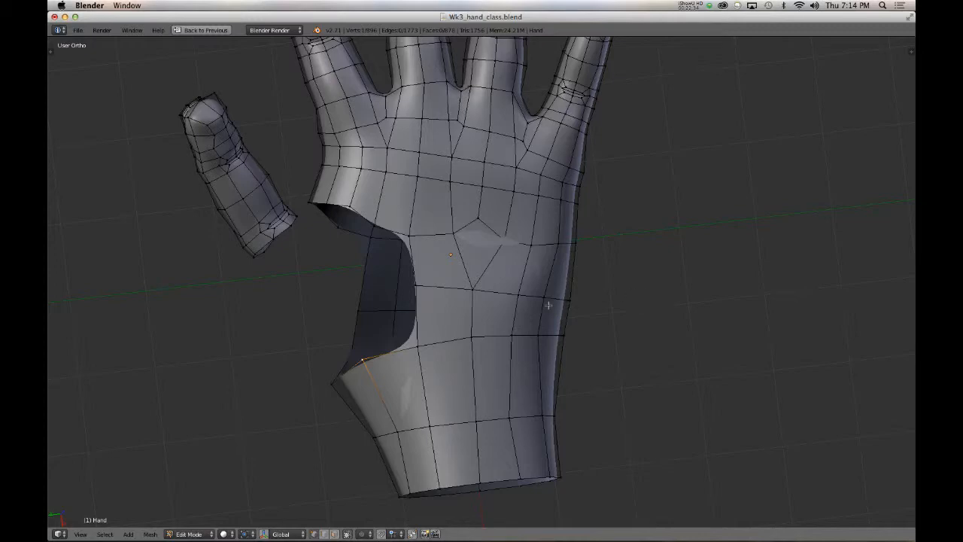
- Connect the detached thumb's base to the palm's thumb-side edge with an edge, and fill a bridging face beside it
middle_click_drag(418, 219, 402, 344)
scroll(402, 345, "down", 2)
scroll(401, 345, "up", 5)
middle_click_drag(335, 371, 451, 364)
right_click(348, 307)
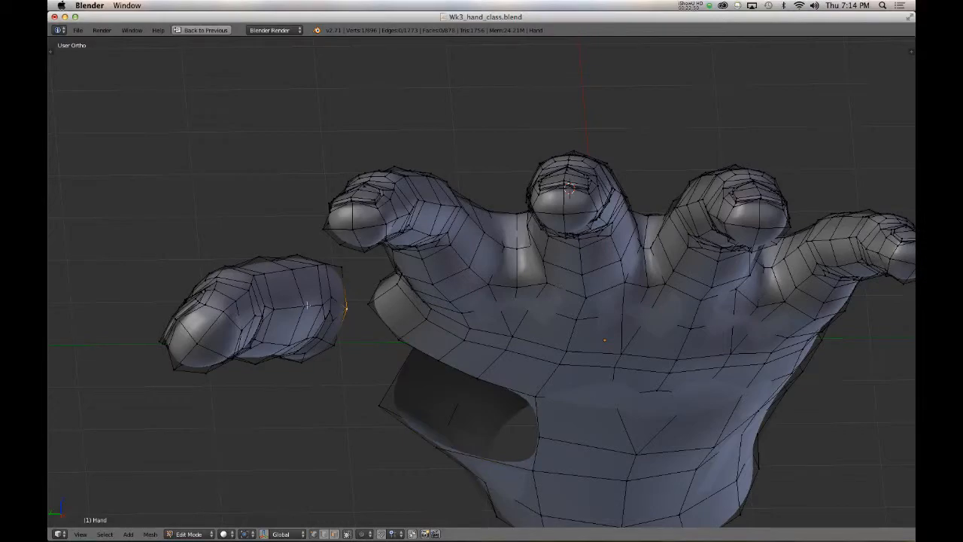
middle_click_drag(322, 304, 406, 326)
right_click(454, 318, "alt")
key("f")
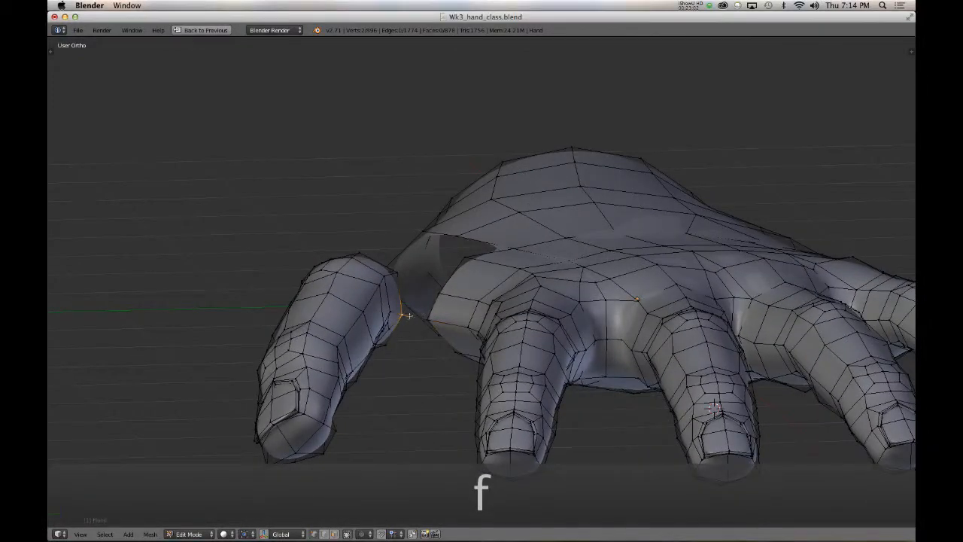
right_click(399, 272, "shift")
key("f")
- Select the next thumb-base vertex and the palm-edge vertex beside the new bridging face
middle_click_drag(411, 356, 406, 330)
right_click(392, 334)
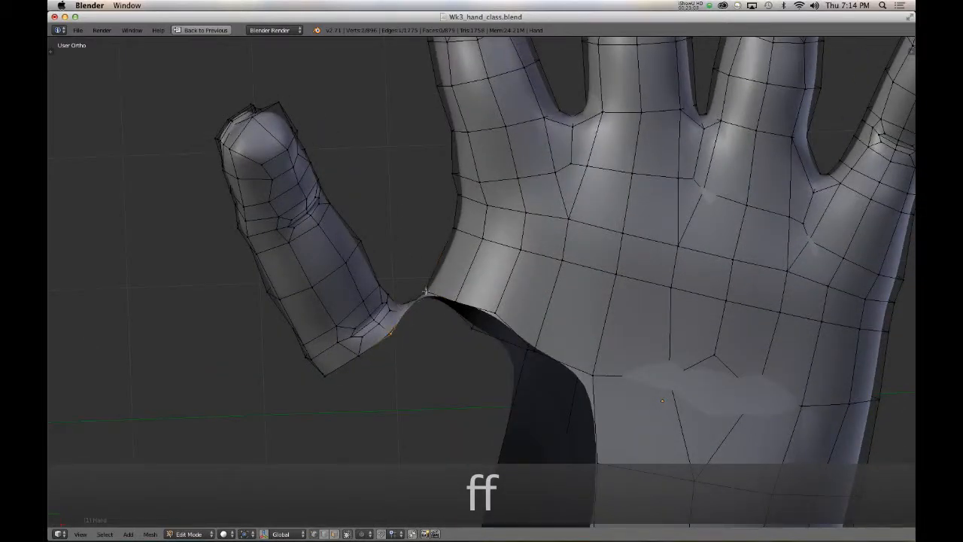
middle_click_drag(426, 291, 429, 307)
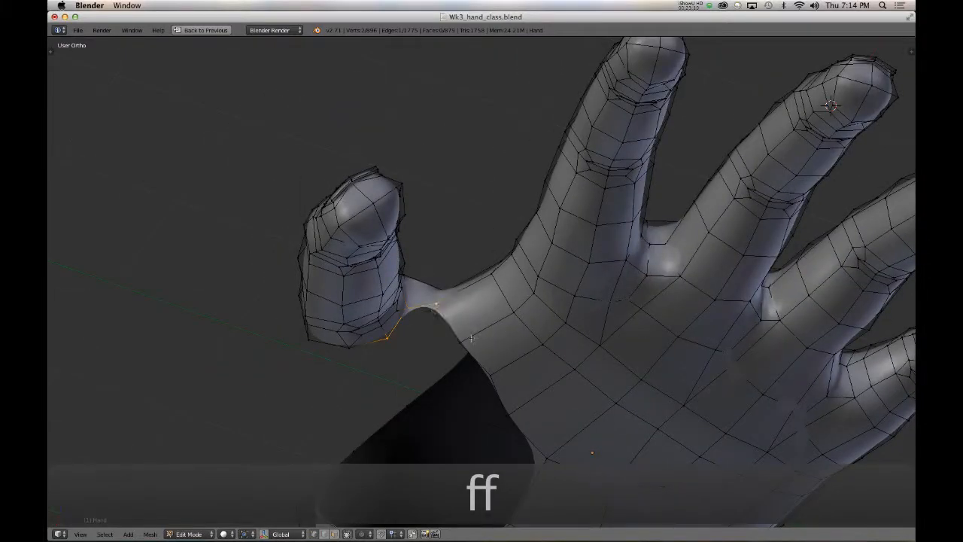
- Fill a face bridging the thumb base and the palm border at the web of the thumb
key("f")
middle_click_drag(485, 339, 469, 254)
key("ctrl+KP_7")
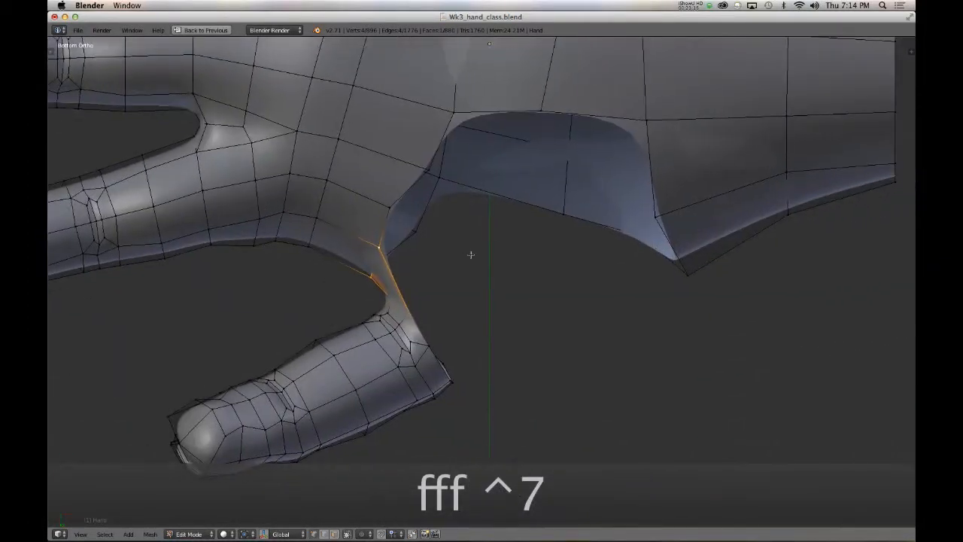
- Reposition the border vertices along the thumb web and palm edge to smooth the curve of the opening
key("KP_4")
key("KP_4")
key("KP_4")
key("KP_4")
key("KP_4")
key("KP_4")
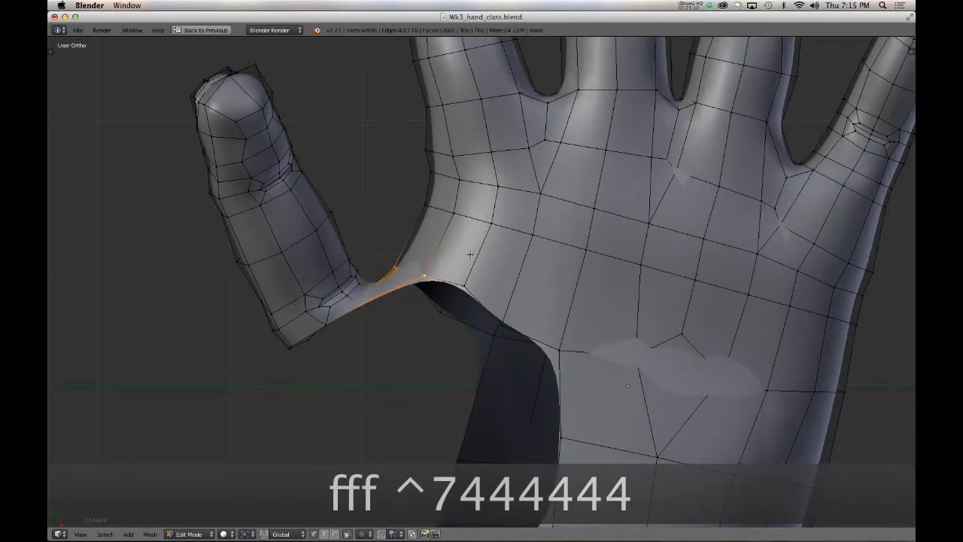
scroll(435, 226, "down", 4, "shift")
right_click(428, 220)
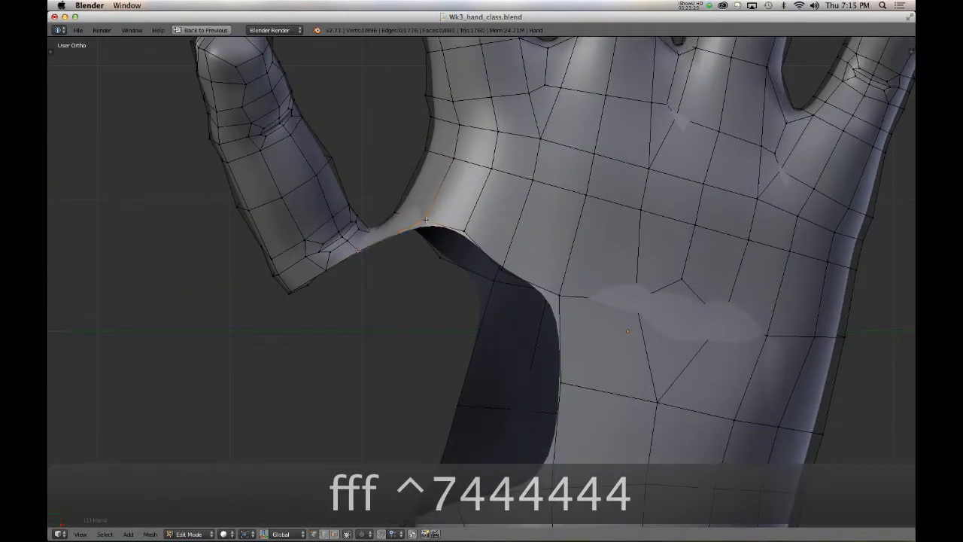
key("g")
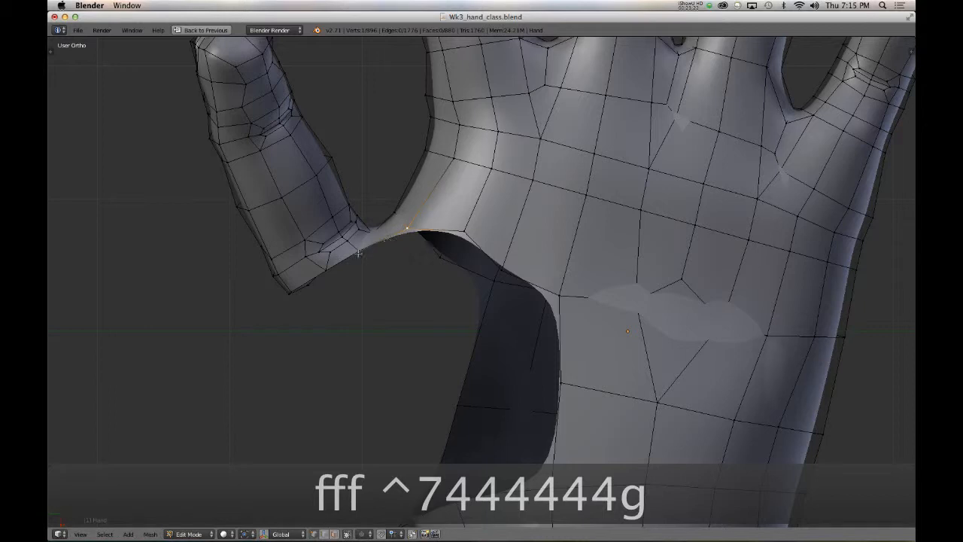
key("g")
key("g")
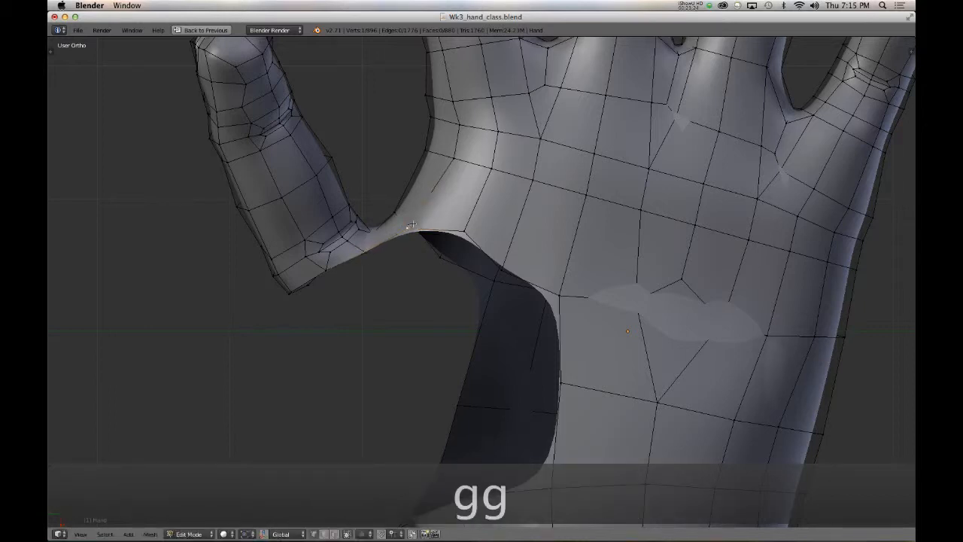
key("g")
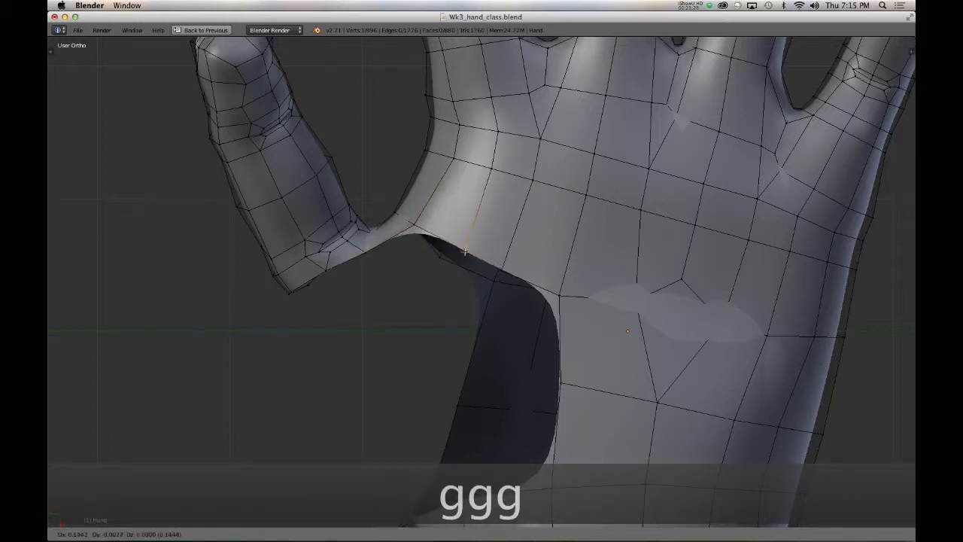
- Select the edge loop running across the middle of the palm and edge-slide it toward the wrist
right_click(630, 201, "alt")
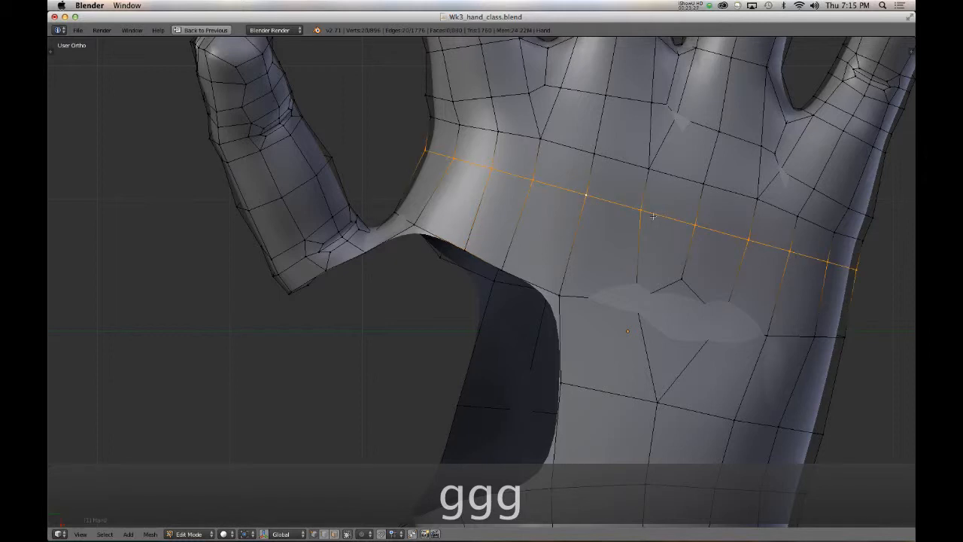
key("g")
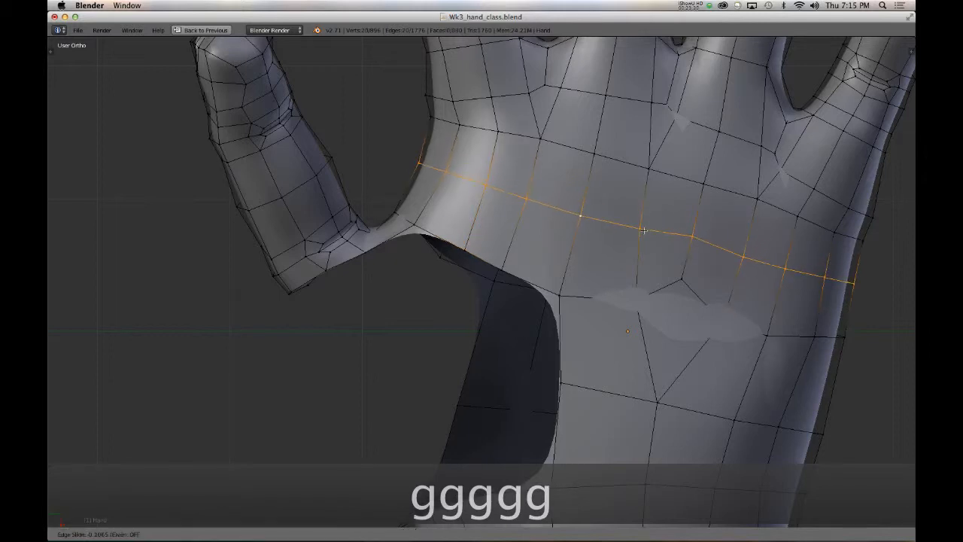
left_click(644, 231)
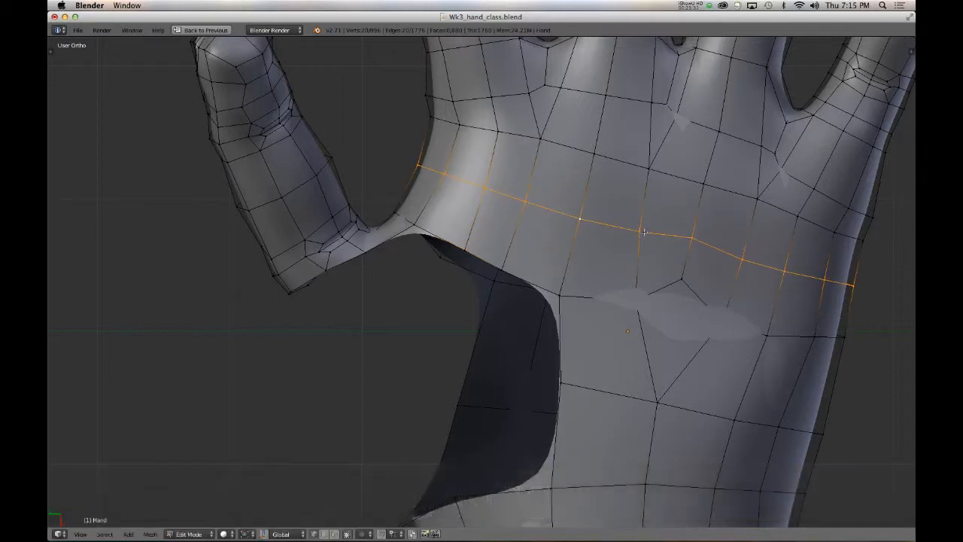
- Shrink/Fatten the selected palm edge loop along its normals to adjust the hand's thickness
middle_click_drag(525, 176, 612, 301)
key("alt+s")
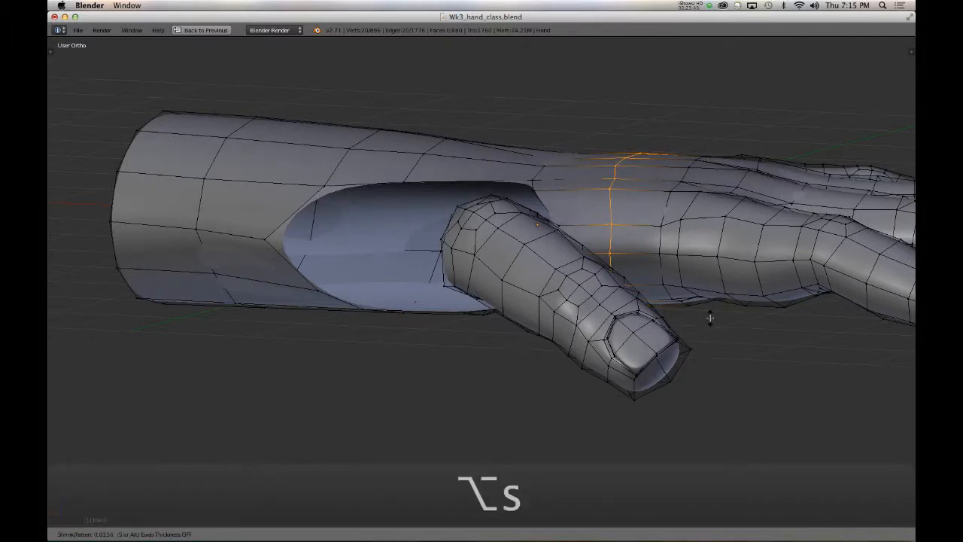
left_click(709, 317)
- Shrink/Fatten the edges across the hand beside the thumb opening and undo the last adjustment
middle_click_drag(710, 316, 436, 226)
key("alt+s")
left_click(691, 225)
key("alt+s")
key("super+z")
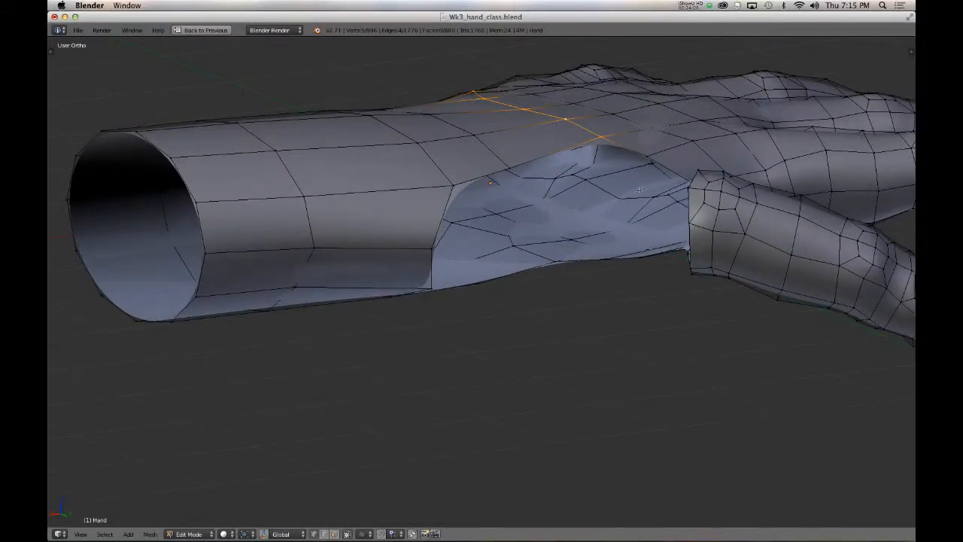
- Extrude the two border edges on the wrist side of the thumb opening toward the thumb
middle_click_drag(557, 210, 455, 199)
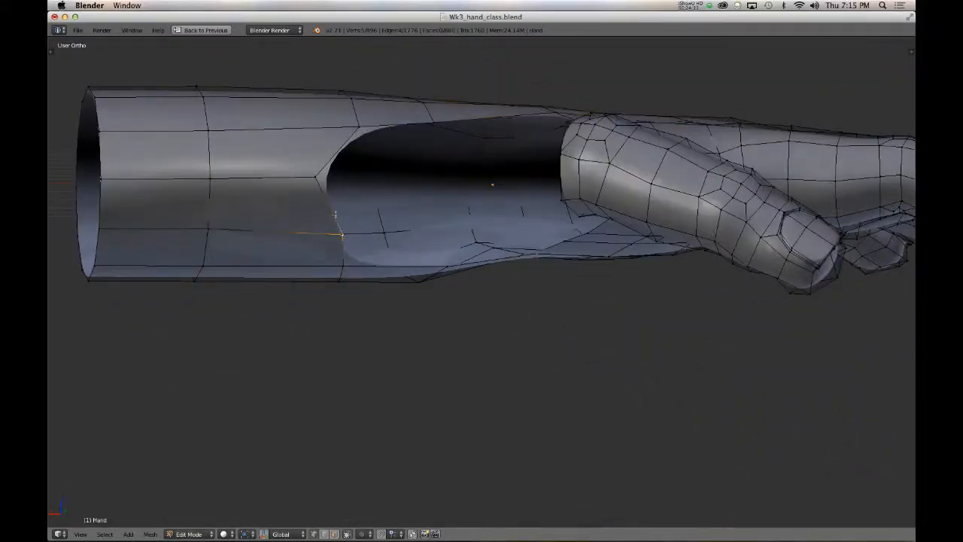
middle_click_drag(358, 135, 453, 188)
key("e")
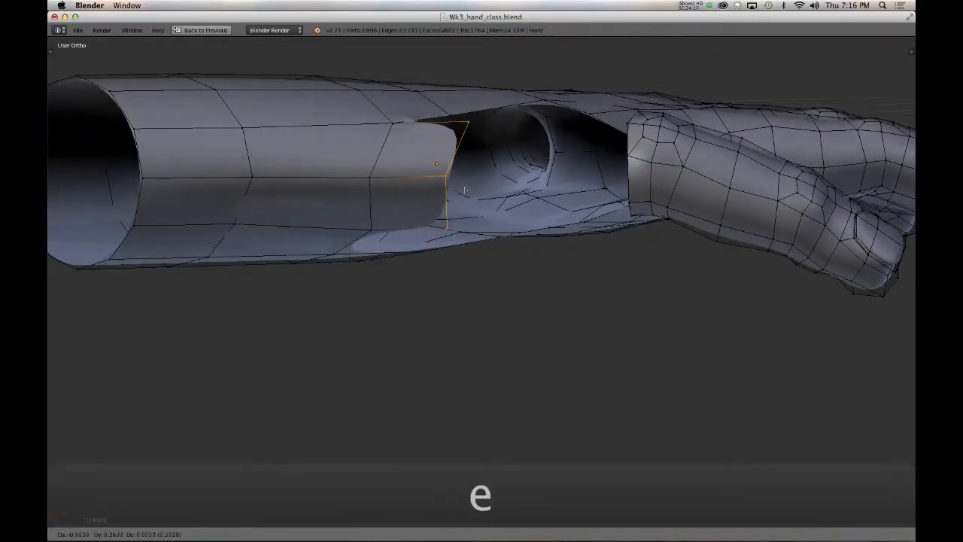
left_click(457, 192)
- Connect the extruded wrist edge to the thumb base with an edge and fill the lower bridging face
middle_click_drag(457, 192, 419, 199)
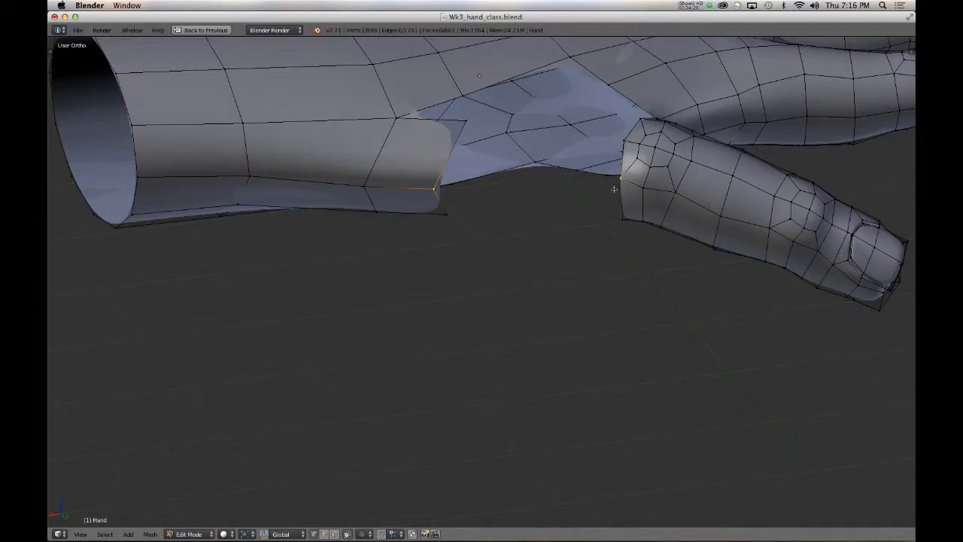
key("f")
middle_click_drag(537, 218, 558, 187)
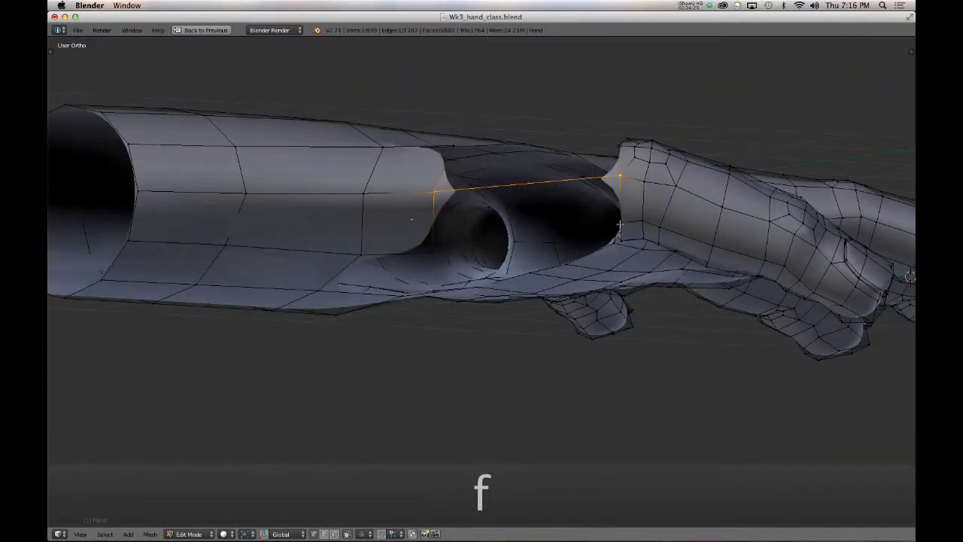
right_click(429, 251, "shift")
key("f")
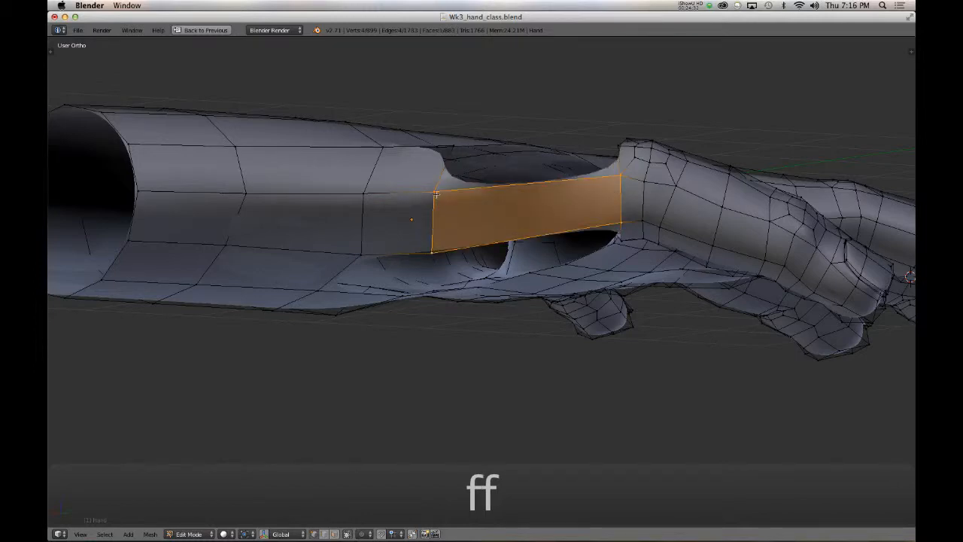
- Fill the adjacent upper face between the extruded wrist strip and the thumb base
middle_click_drag(494, 186, 500, 227)
right_click(435, 200)
right_click(618, 179, "shift")
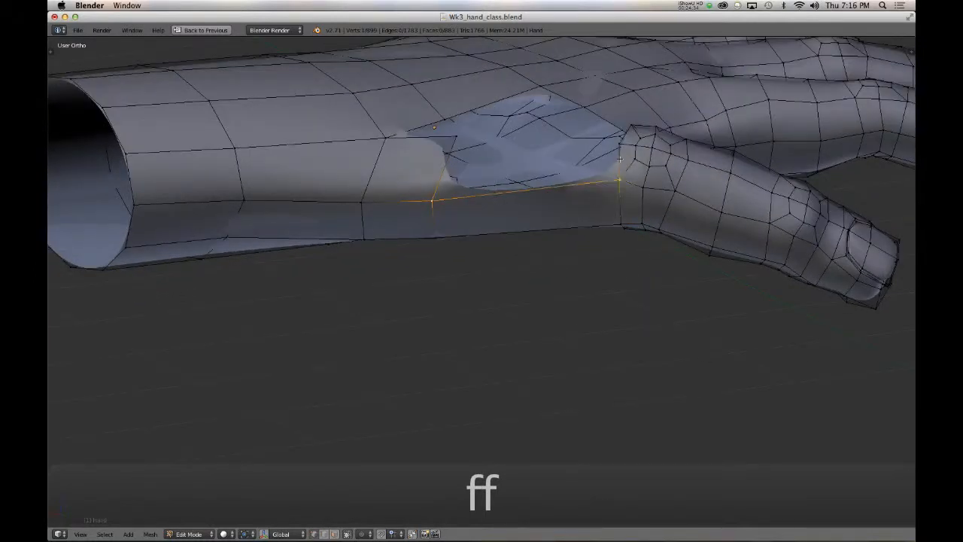
right_click(450, 160, "shift")
key("f")
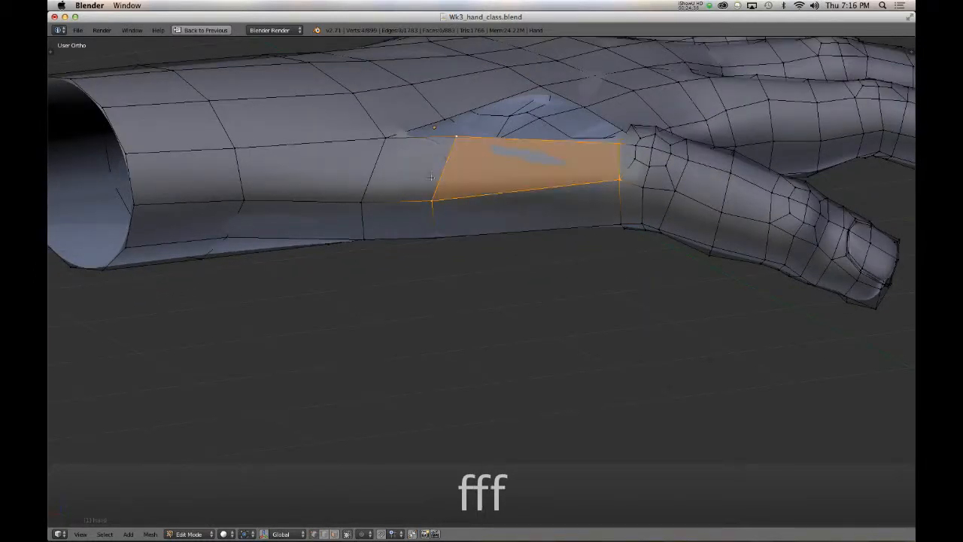
- Add a loop cut across the new strip between wrist and thumb and Shrink/Fatten it to round the strip
mouse_move(428, 181)
middle_mouse_down()
mouse_move(454, 223)
mouse_move(404, 164)
mouse_move(426, 192)
middle_mouse_up()
key("ctrl+r")
left_click(518, 269)
middle_click_drag(519, 269, 505, 352)
key("alt+s")
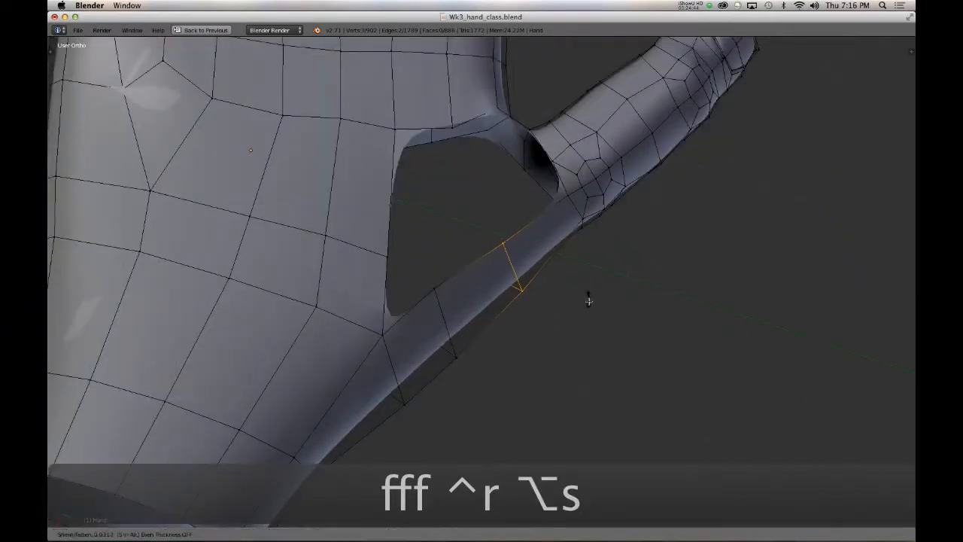
- Enable the background images in top view to show the hand reference photo behind the mesh
key("KP_7")
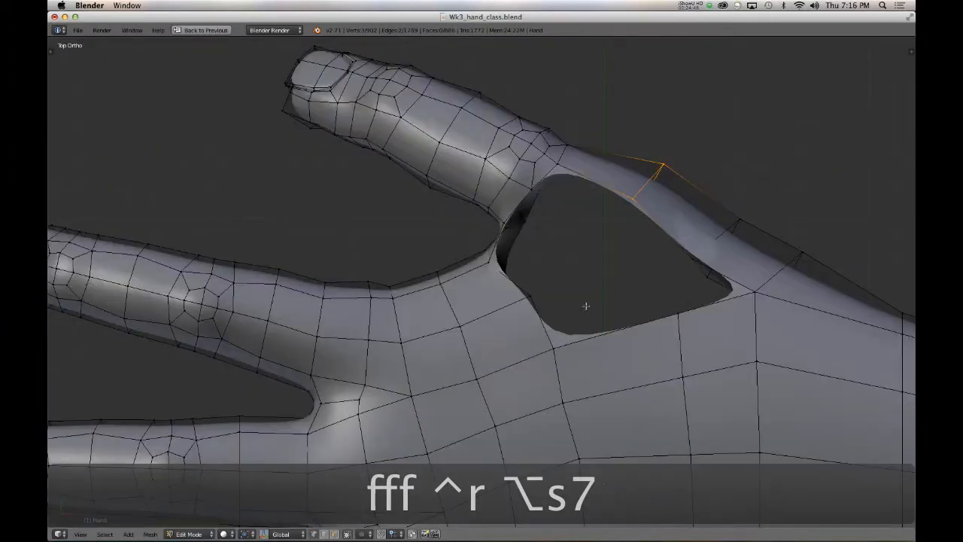
key("n")
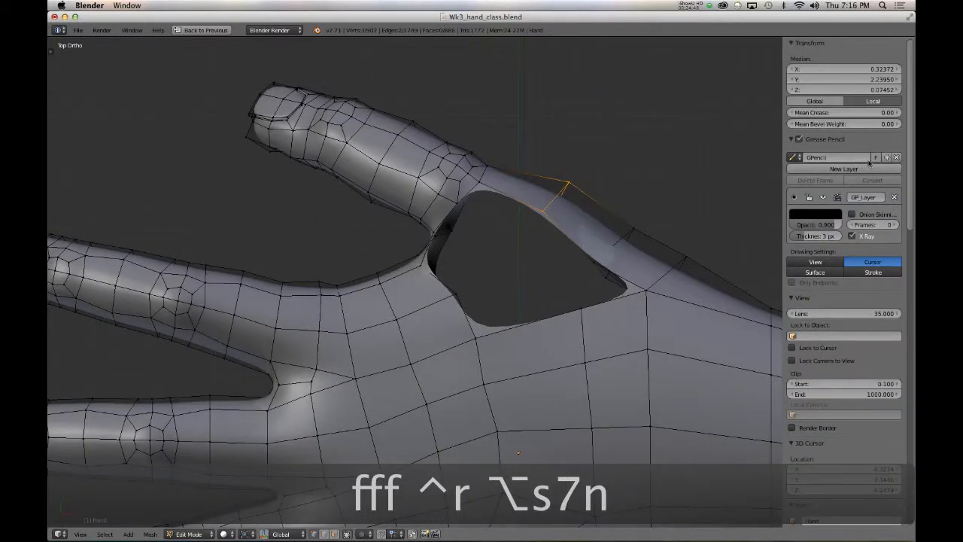
scroll(851, 325, "down", 20)
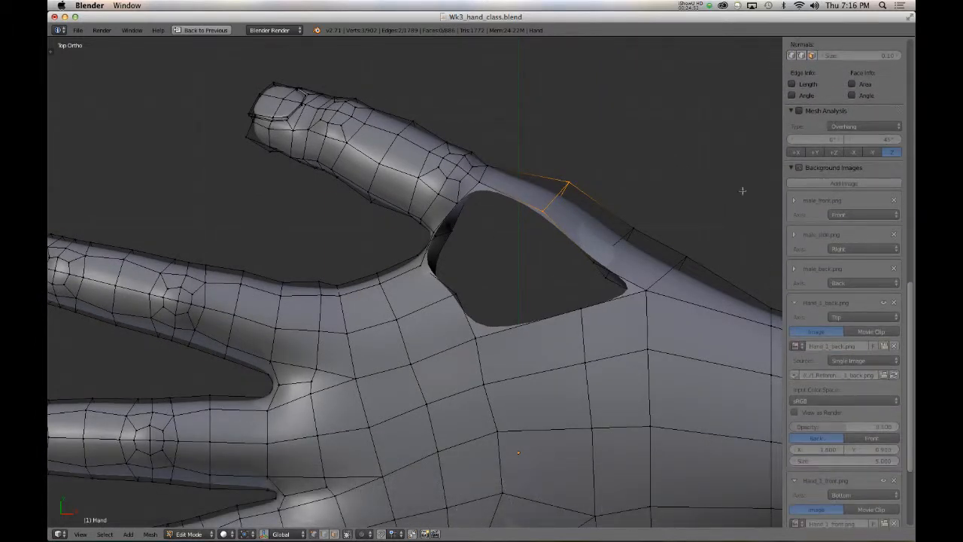
key("n")
scroll(687, 264, "up", 5)
scroll(687, 267, "down", 3)
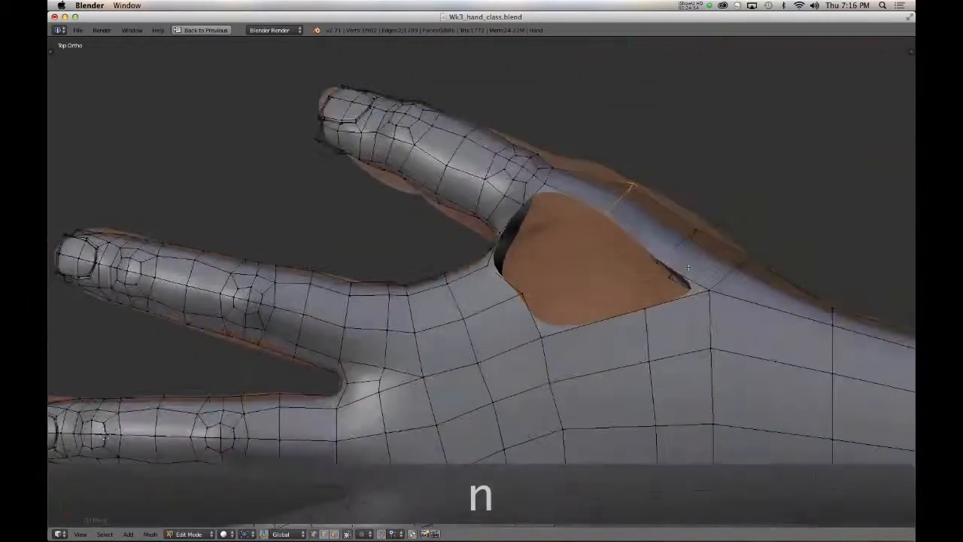
- In wireframe display, move the strip's wrist-side cross edges outward to match the reference hand's outline
scroll(687, 268, "down", 7)
scroll(563, 259, "up", 3)
key("z")
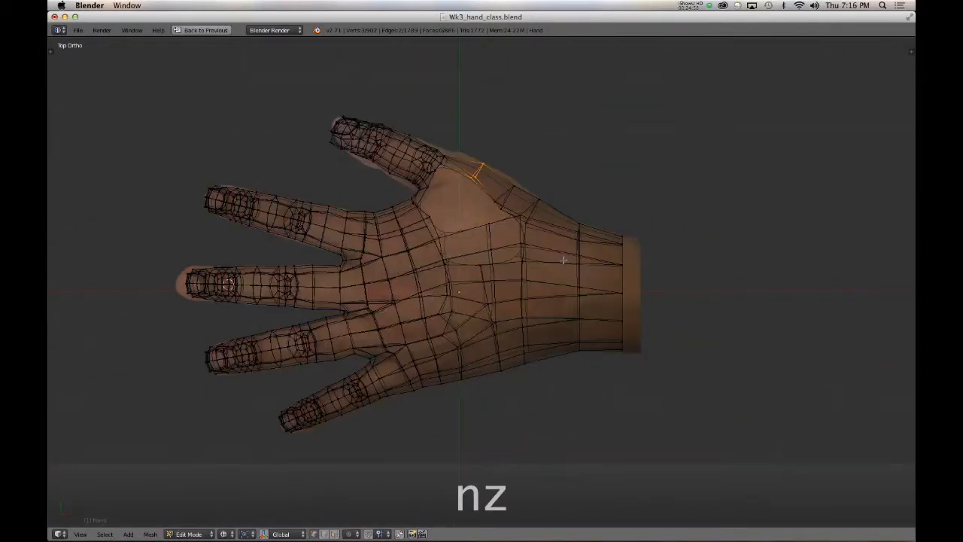
key("z")
scroll(560, 248, "down", 2)
scroll(548, 287, "up", 5)
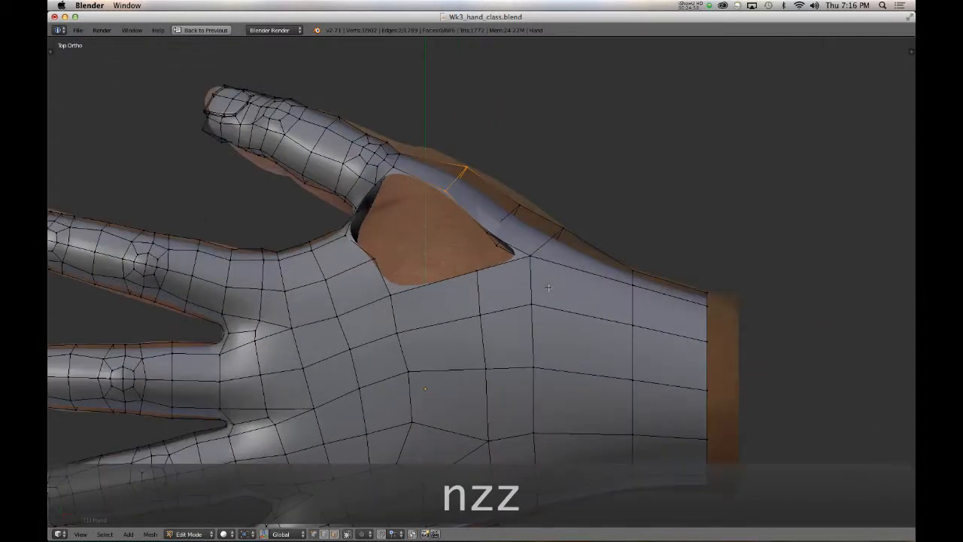
middle_click_drag(548, 288, 549, 304, "shift")
key("z")
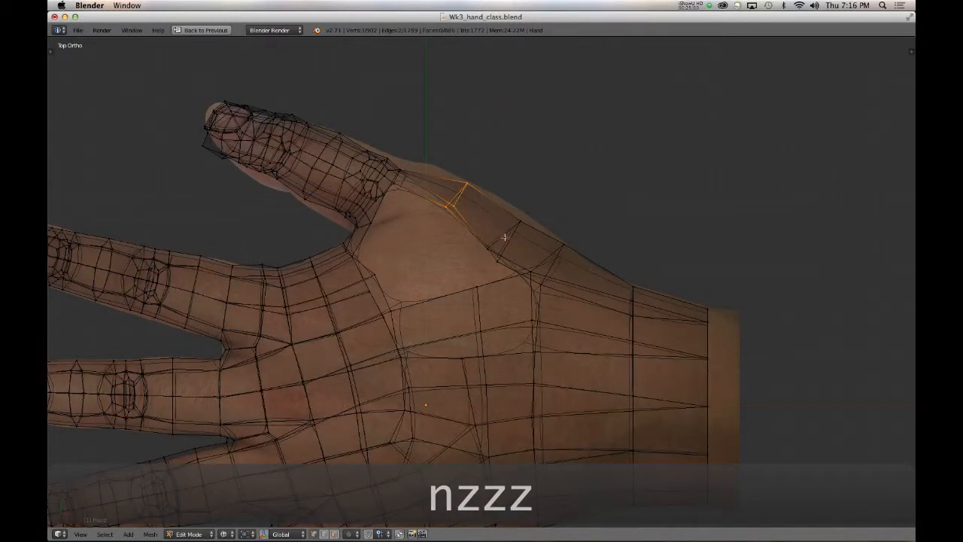
right_click(504, 238)
key("g")
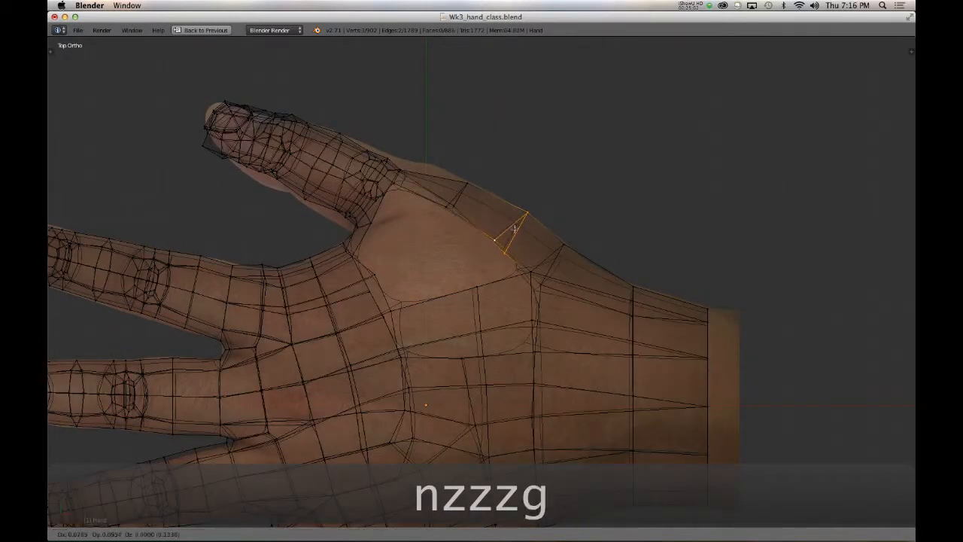
left_click(506, 222)
- Nudge the strip's thumb-side cross edges onto the reference outline and return to solid shading
right_click(458, 197)
key("g")
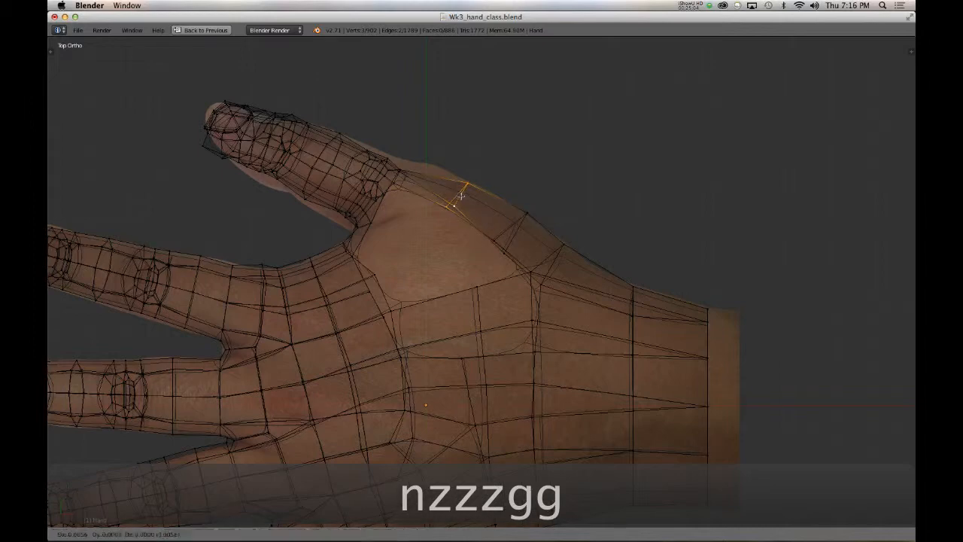
left_click(461, 194)
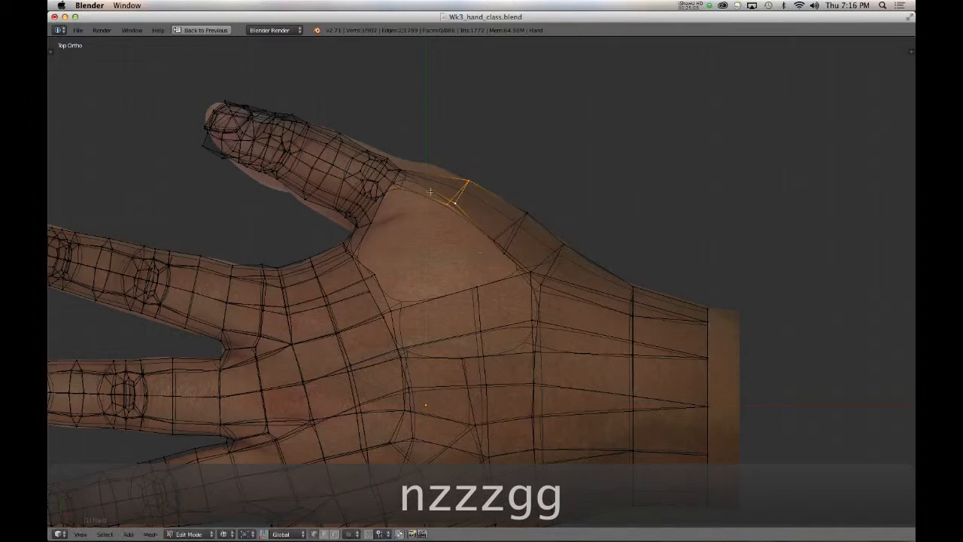
key("z")
- Examine the back of the hand and the remaining opening beside the thumb, viewed with the fingers pointing up
middle_click_drag(539, 254, 446, 147)
middle_click_drag(359, 173, 356, 186)
key("KP_7")
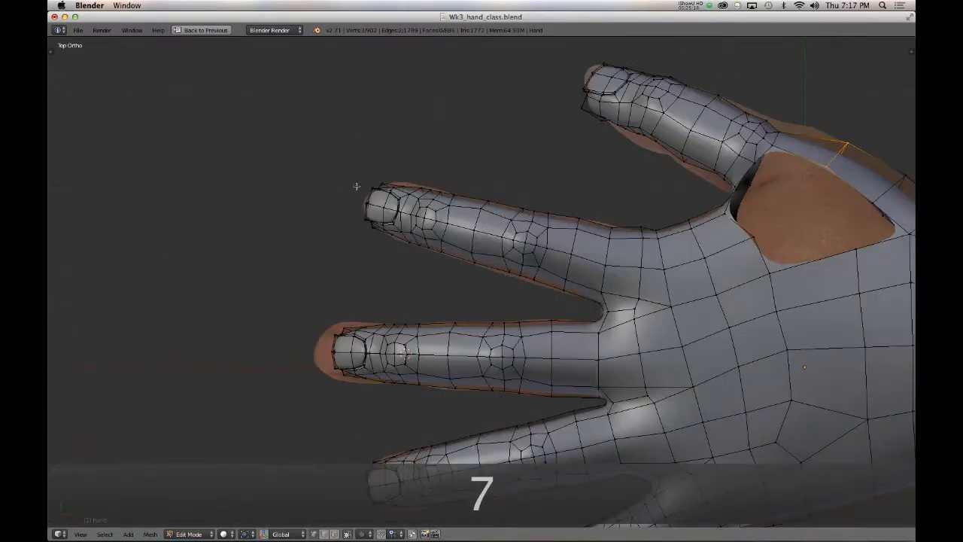
middle_click_drag(827, 277, 681, 241, "shift")
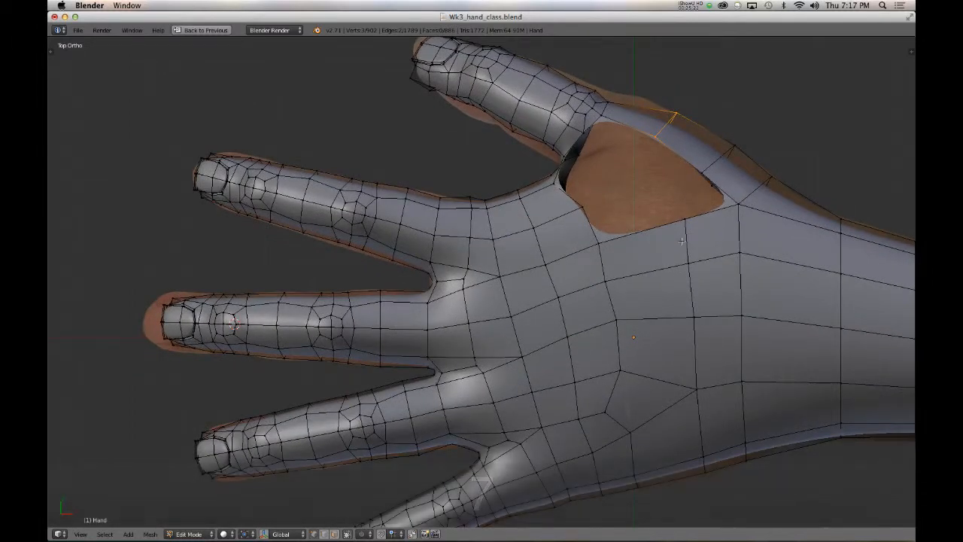
key("KP_6")
key("KP_6")
key("KP_6")
key("KP_6")
key("KP_6")
key("KP_6")
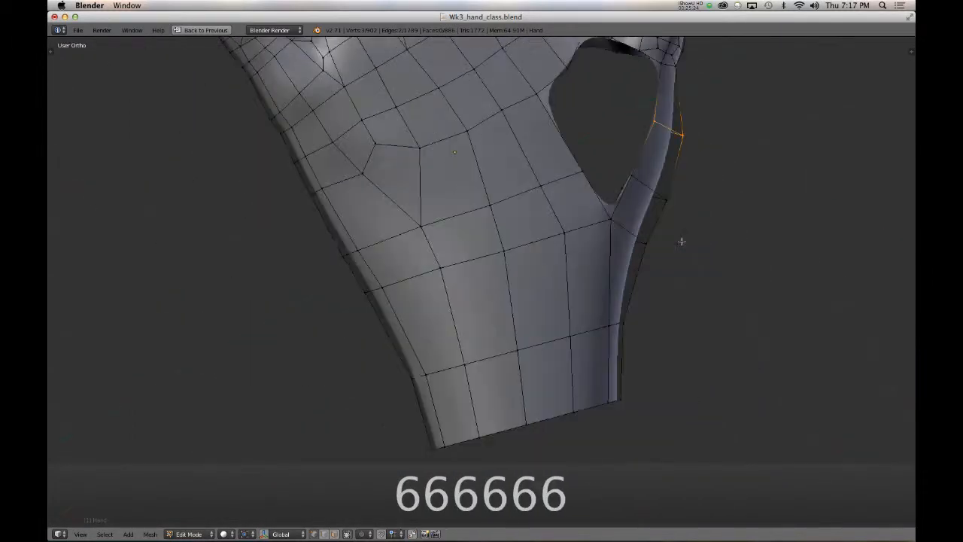
middle_click_drag(682, 241, 608, 365, "shift")
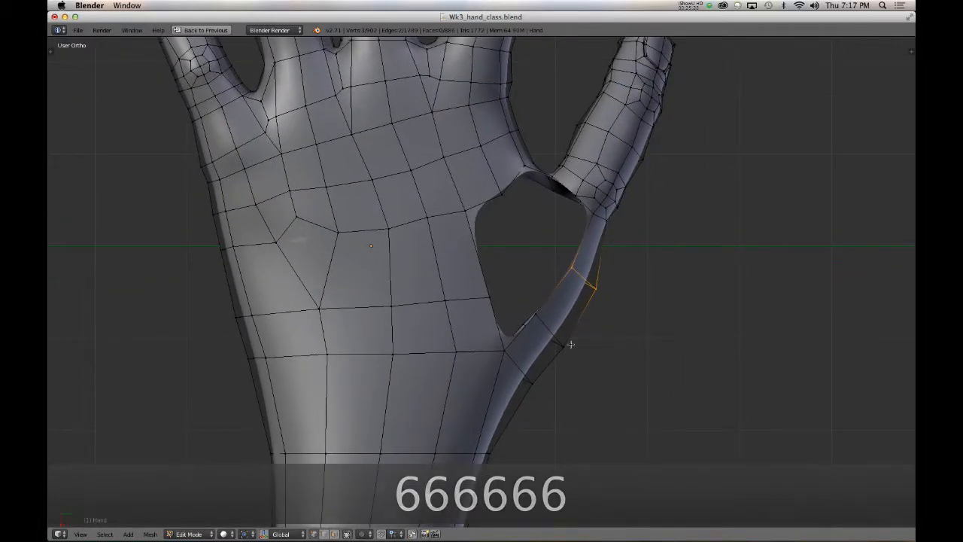
scroll(467, 269, "down", 4)
scroll(467, 268, "up", 2)
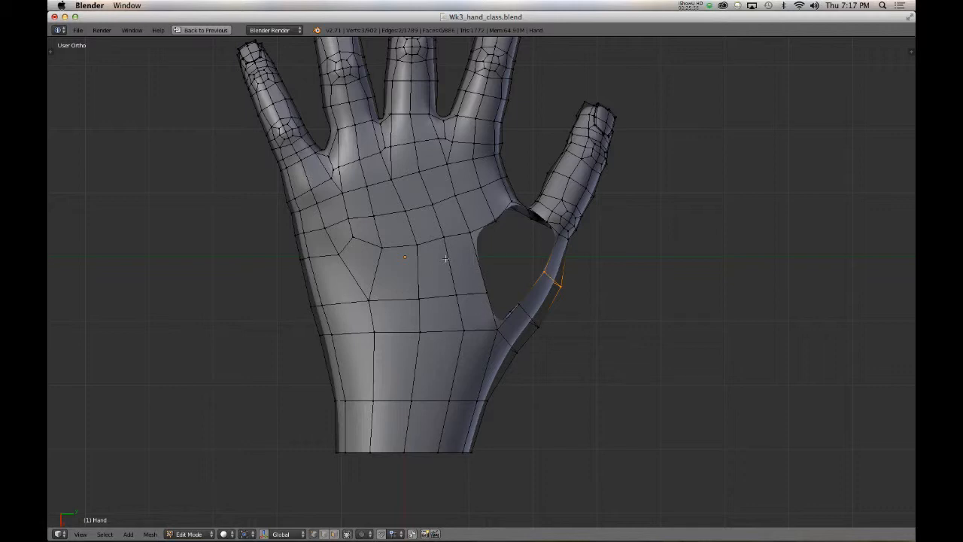
middle_click_drag(456, 236, 451, 258, "shift")
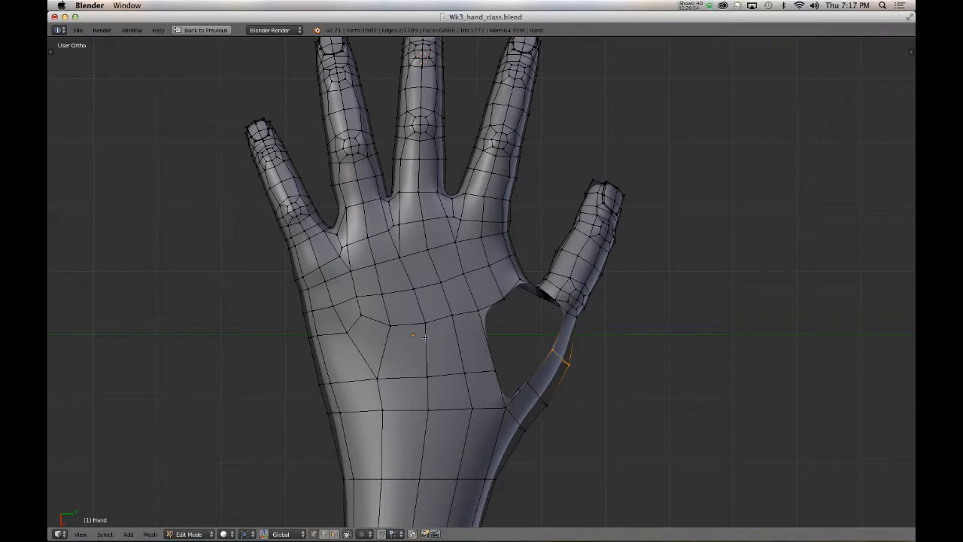
- Examine the edge loops around the ring finger and the wrist from above and from the wrist end
middle_click_drag(415, 354, 422, 304, "shift")
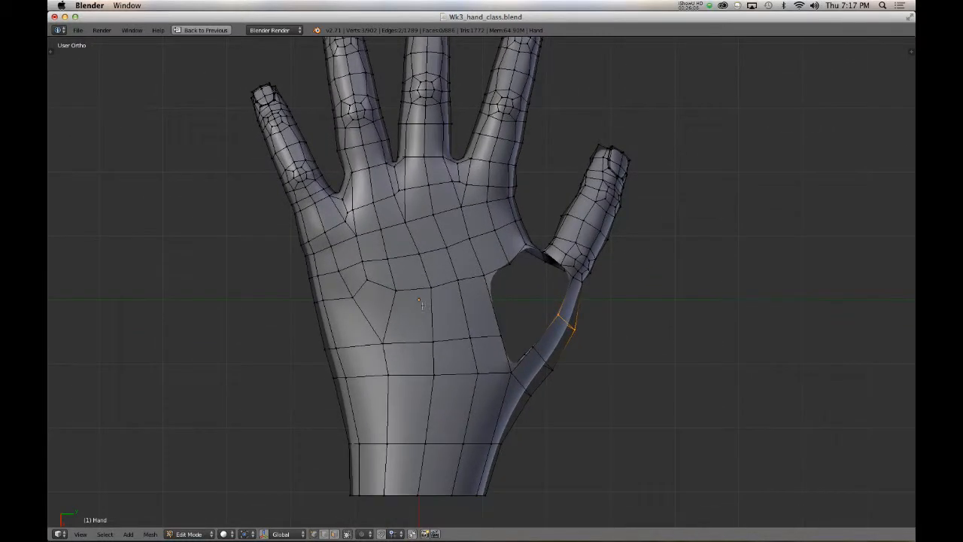
middle_click_drag(427, 221, 378, 189)
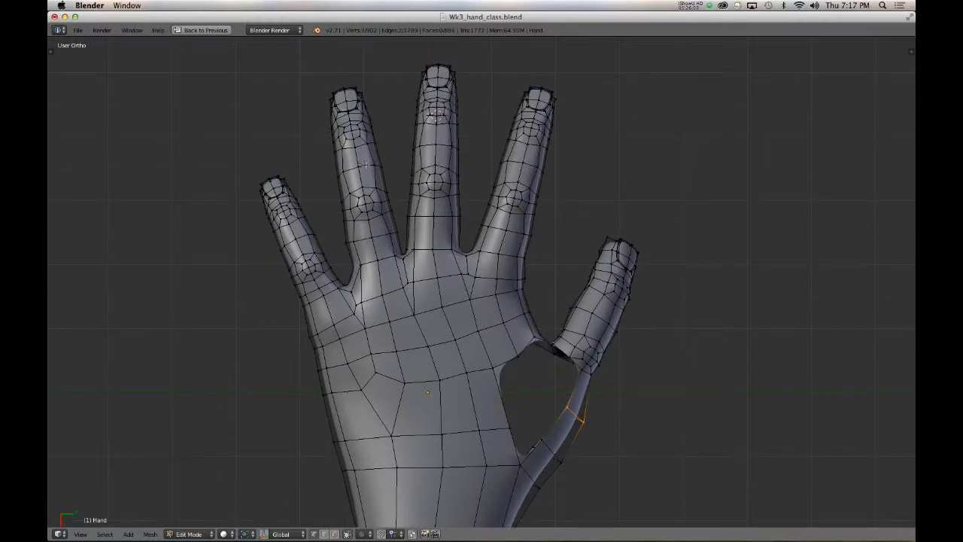
left_click(364, 165, "alt")
left_click(369, 166, "alt")
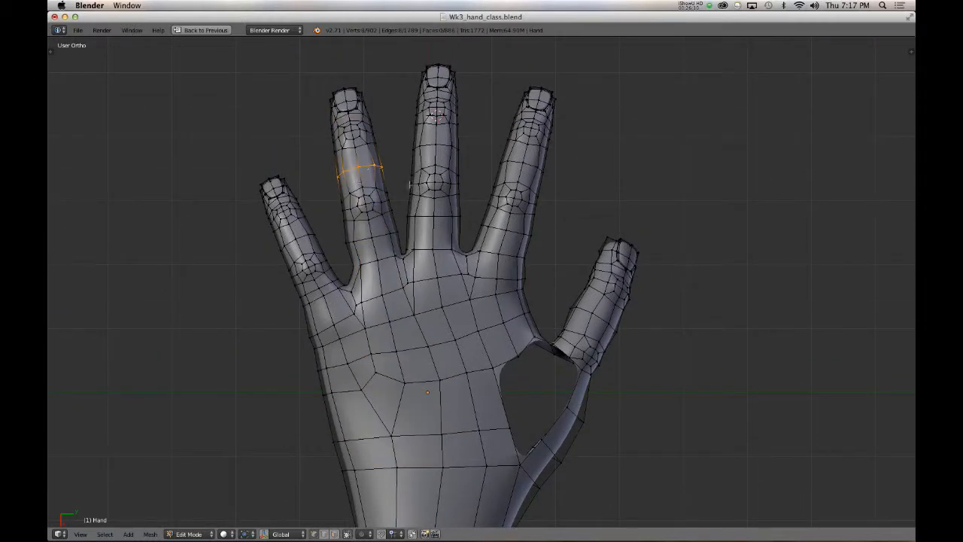
middle_click_drag(411, 185, 629, 403)
left_click(446, 289, "alt")
left_click(610, 398, "alt")
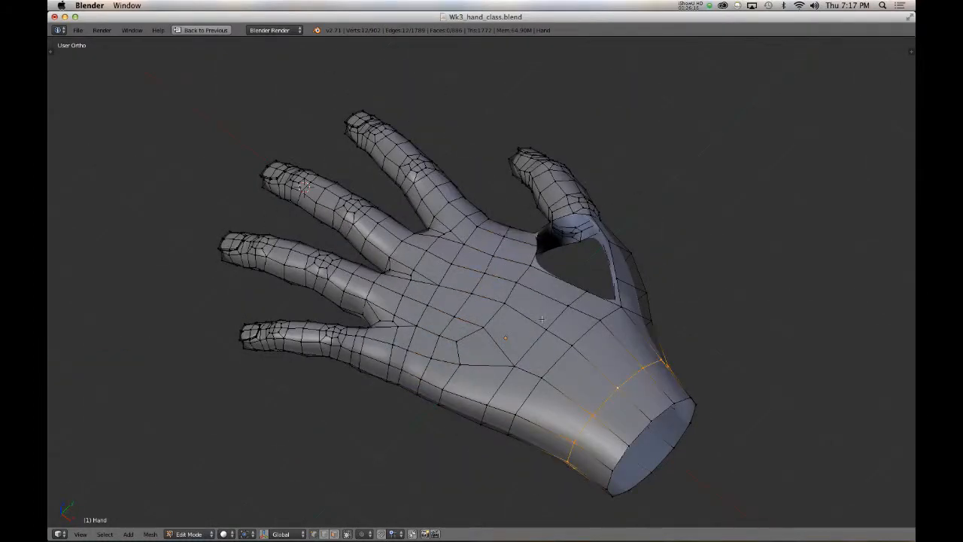
middle_click_drag(542, 320, 619, 257)
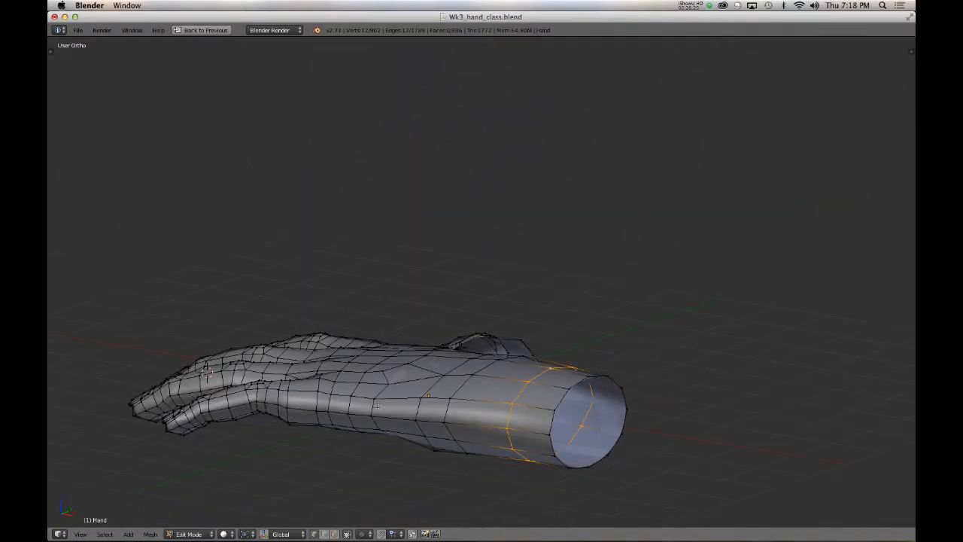
- Push the single vertex on the little-finger side of the back of the hand slightly along its normal with Shrink/Fatten
right_click(385, 382)
key("alt+s")
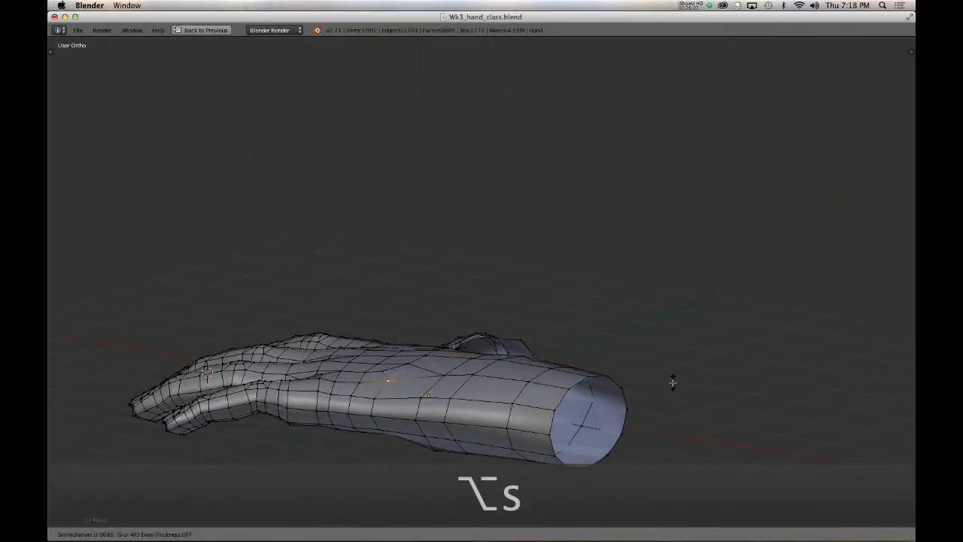
left_click(673, 382)
middle_click_drag(598, 373, 272, 328)
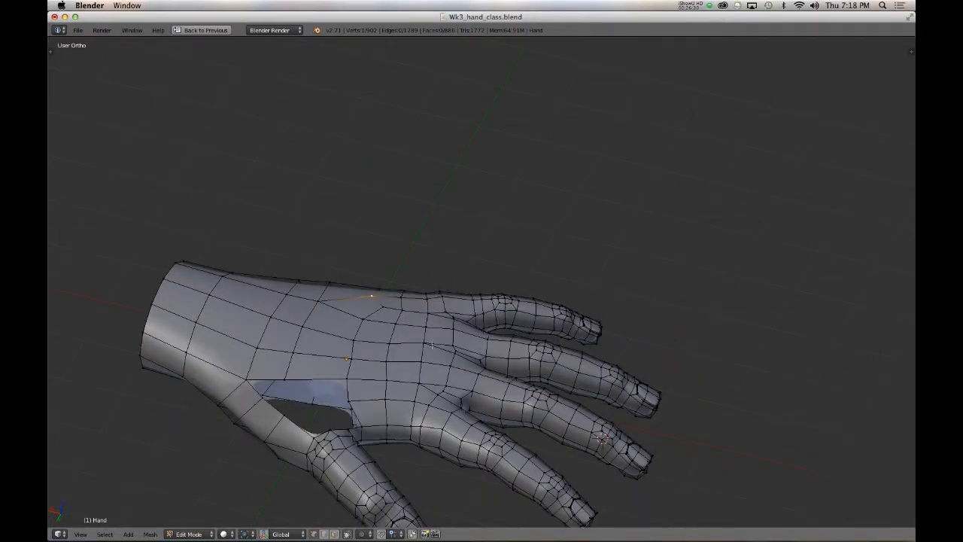
- Examine the edge loops across the back of the hand and around the wrist, ending in a top-down view with the fingers pointing up
right_click(388, 346, "alt")
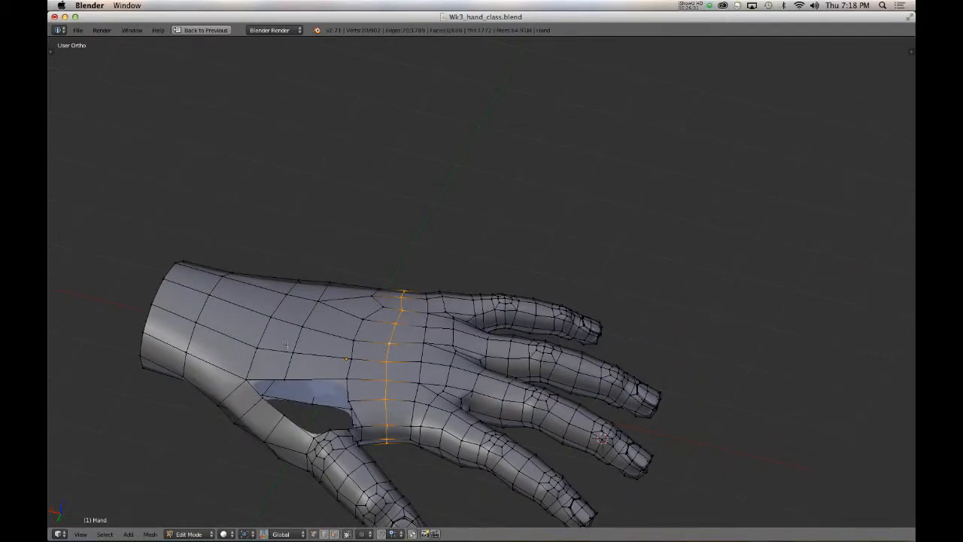
right_click(206, 306, "alt")
middle_click_drag(256, 337, 336, 431)
key("KP_7")
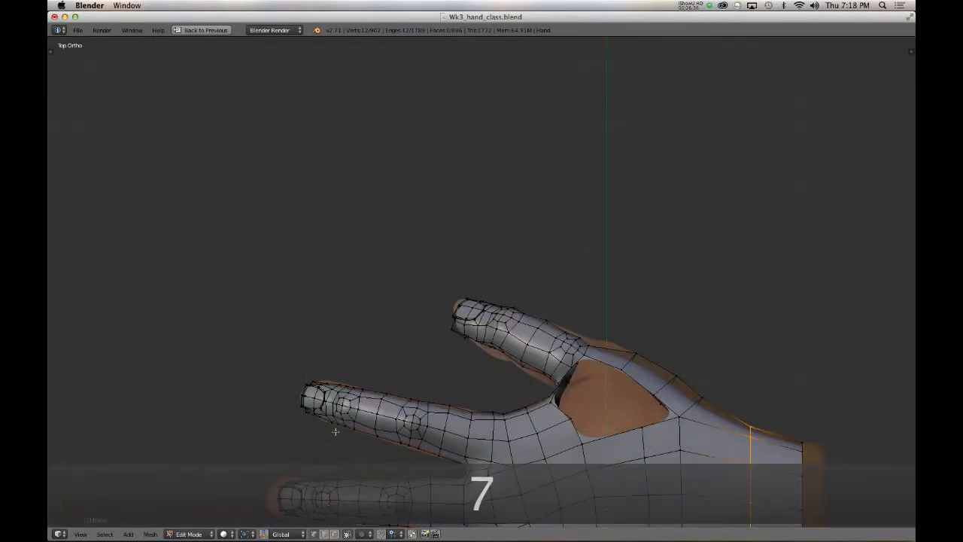
key("KP_6")
key("KP_6")
key("KP_6")
key("KP_6")
key("KP_6")
middle_click_drag(333, 430, 309, 355)
key("KP_6")
scroll(403, 374, "up", 5)
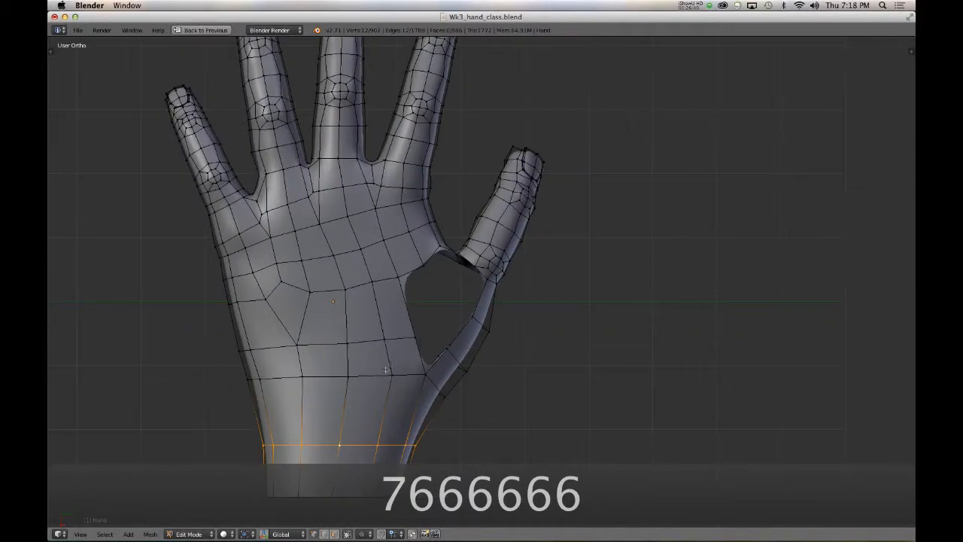
- Extrude a vertex from the thumb strip's inner edge into the opening and fill a quad face at its wrist-side corner
right_click(386, 359)
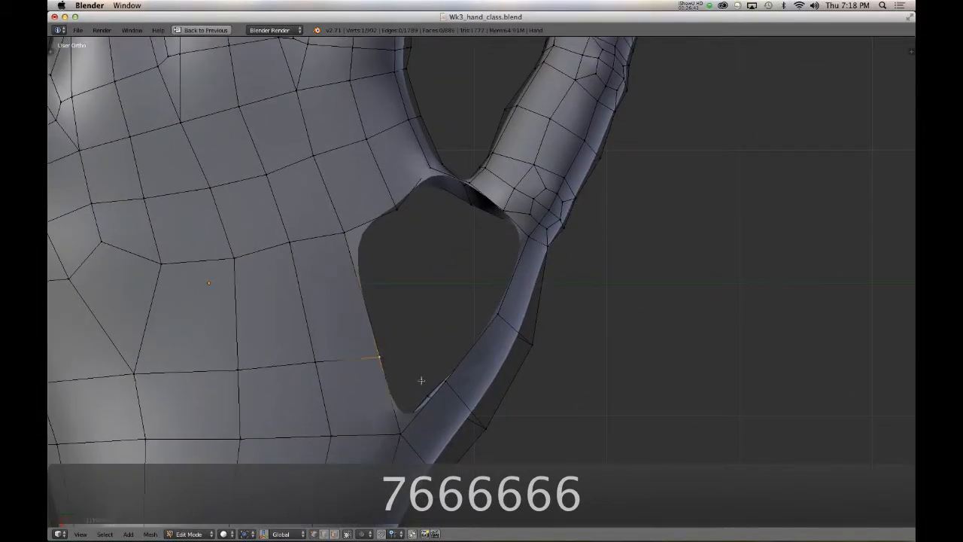
right_click(444, 384)
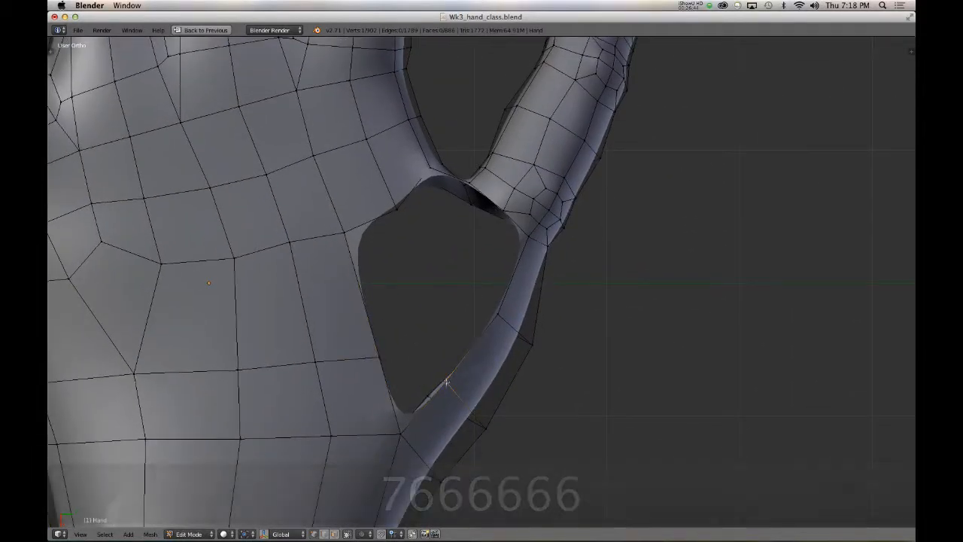
key("e")
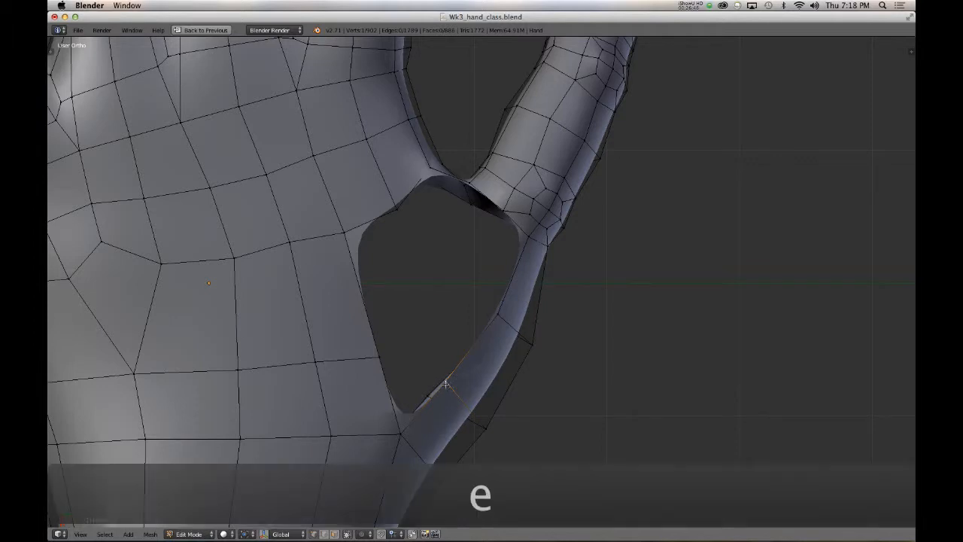
left_click(428, 309)
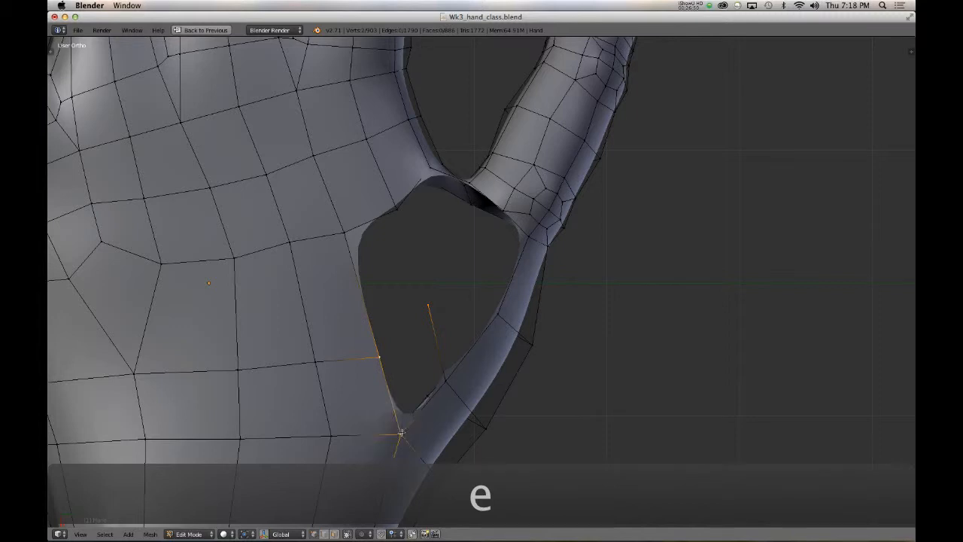
left_click(444, 386)
key("f")
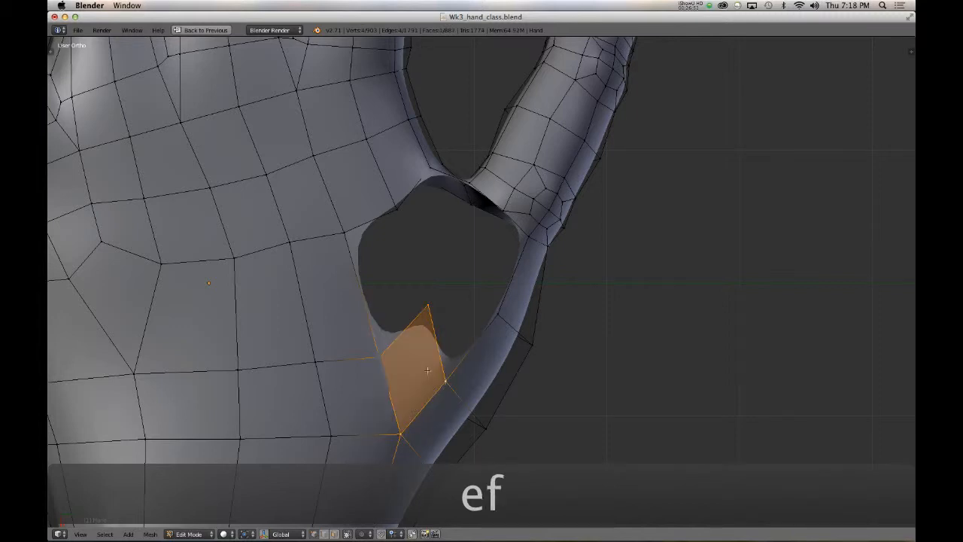
scroll(410, 342, "up", 1, "shift")
- Fill a second quad face between the new face and the palm-side edge of the opening
key("ctrl+z")
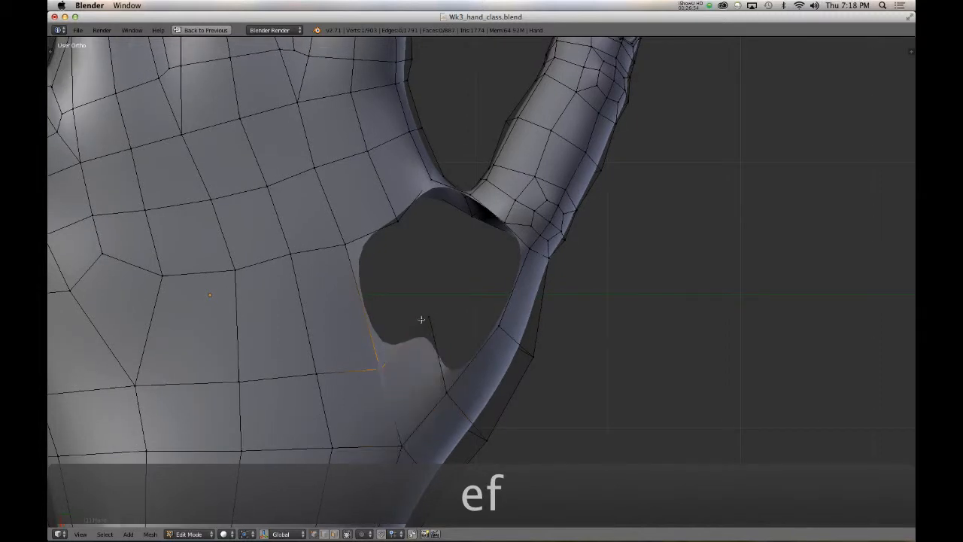
right_click(396, 215, "shift")
right_click(345, 244, "shift")
key("f")
middle_click_drag(289, 374, 362, 373, "shift")
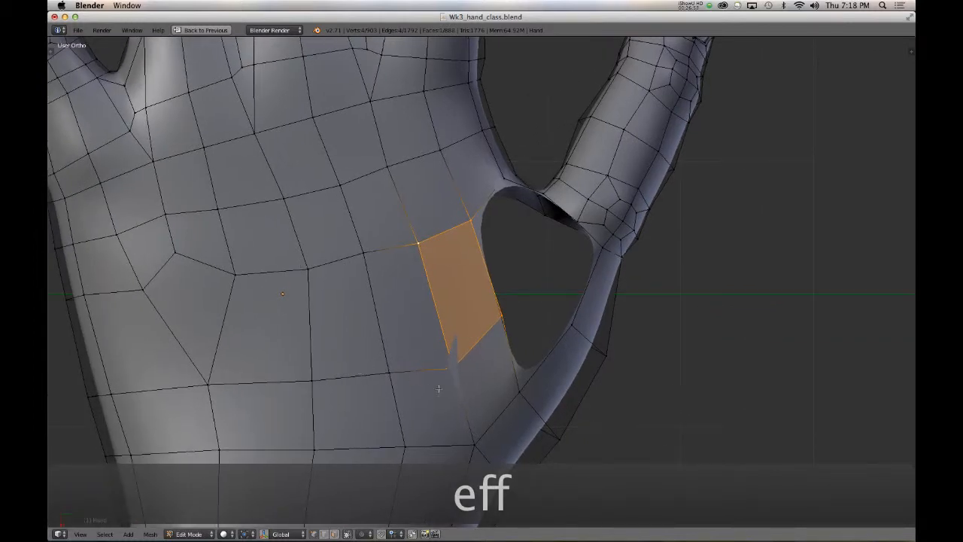
- Move the shared vertex on the opening's edge slightly toward the hand and raise its inner neighbour toward the fingers
middle_click_drag(439, 388, 396, 405, "shift")
right_click(441, 348)
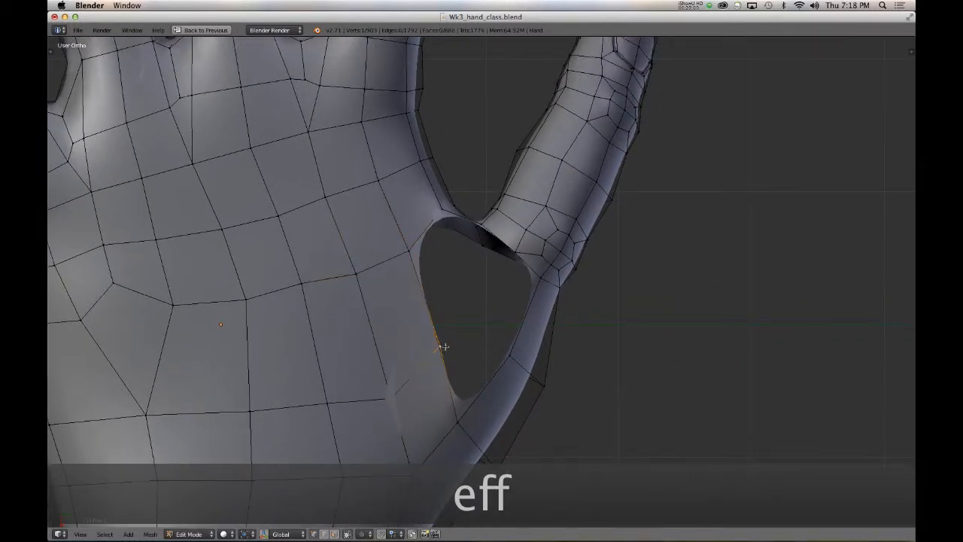
key("g")
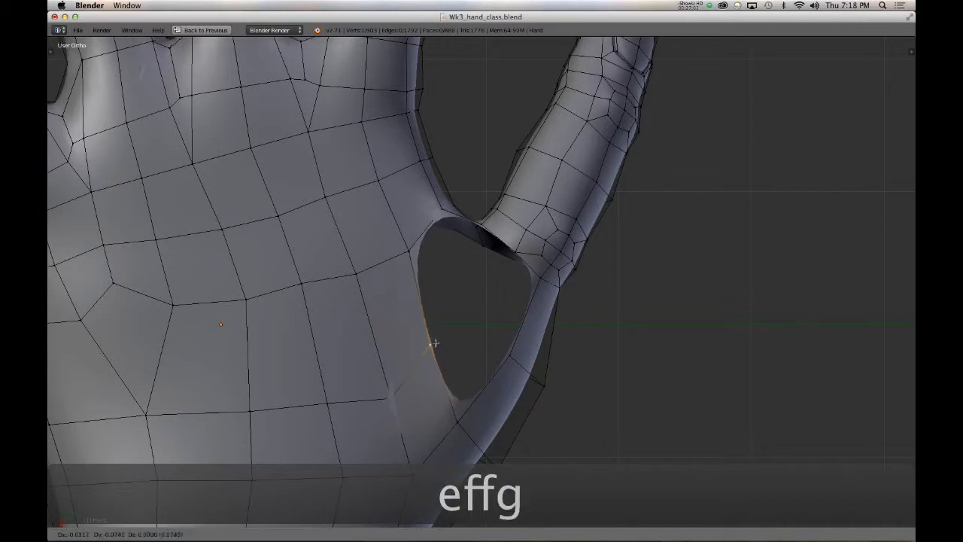
left_click(437, 344)
right_click(390, 387)
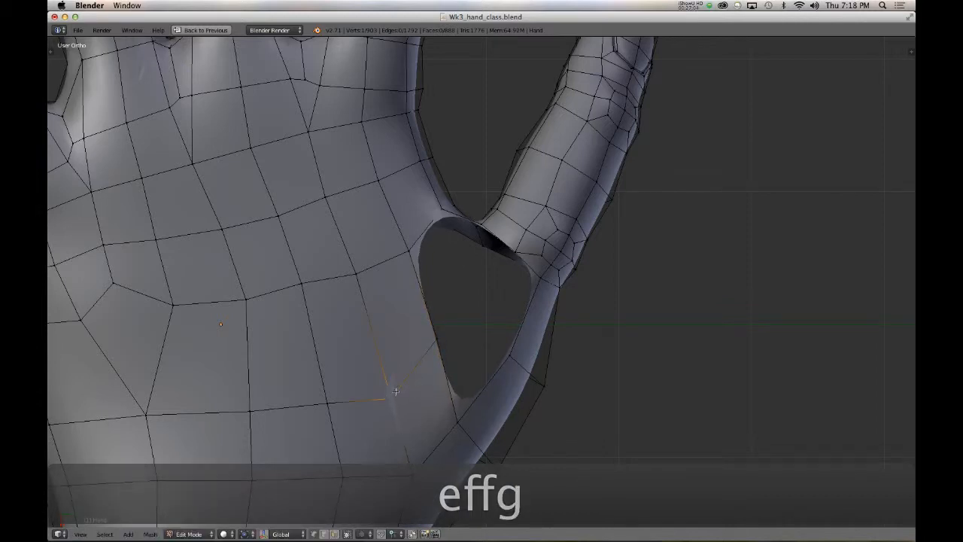
key("g")
left_click(398, 368)
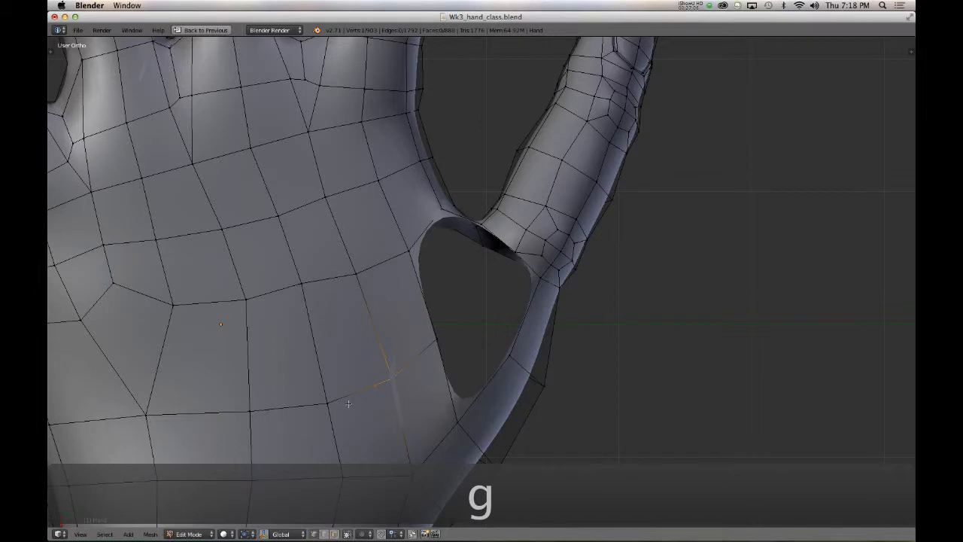
- Move the next two vertices along the same cross row on the hand toward the fingers to even out the row
right_click(327, 403)
key("g")
left_click(290, 406)
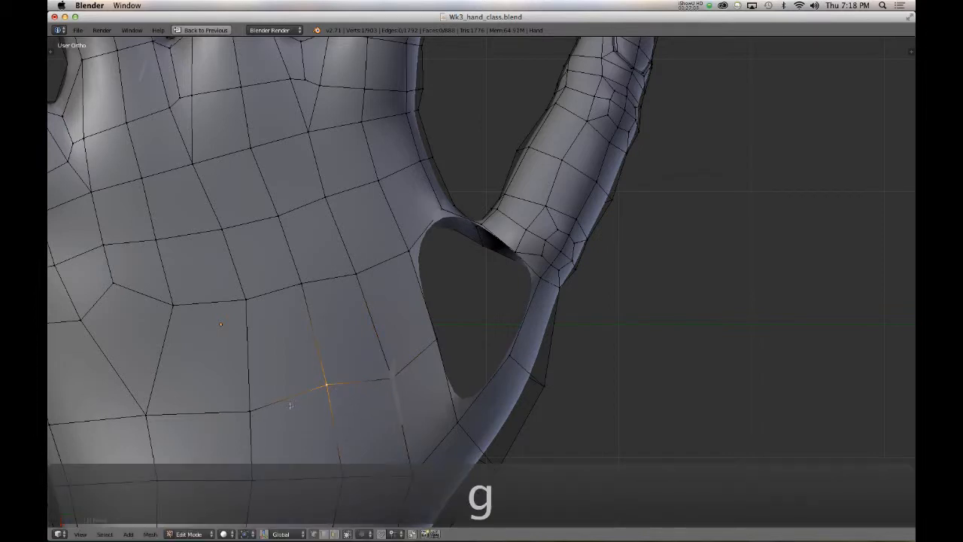
right_click(248, 411)
key("g")
key("g")
left_click(249, 397)
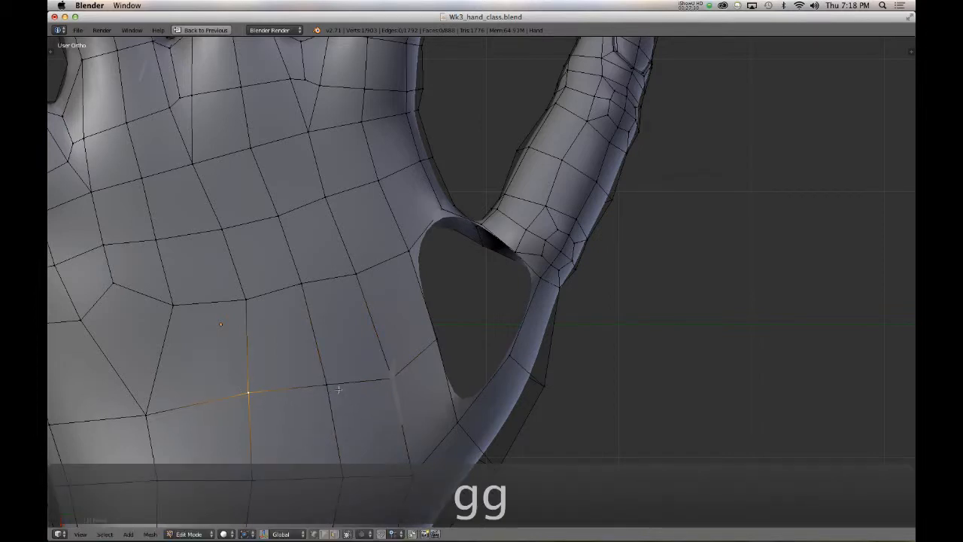
- Readjust the two vertices of that row nearest the opening so the row slopes smoothly up toward the thumb
right_click(397, 377)
key("g")
left_click(394, 358)
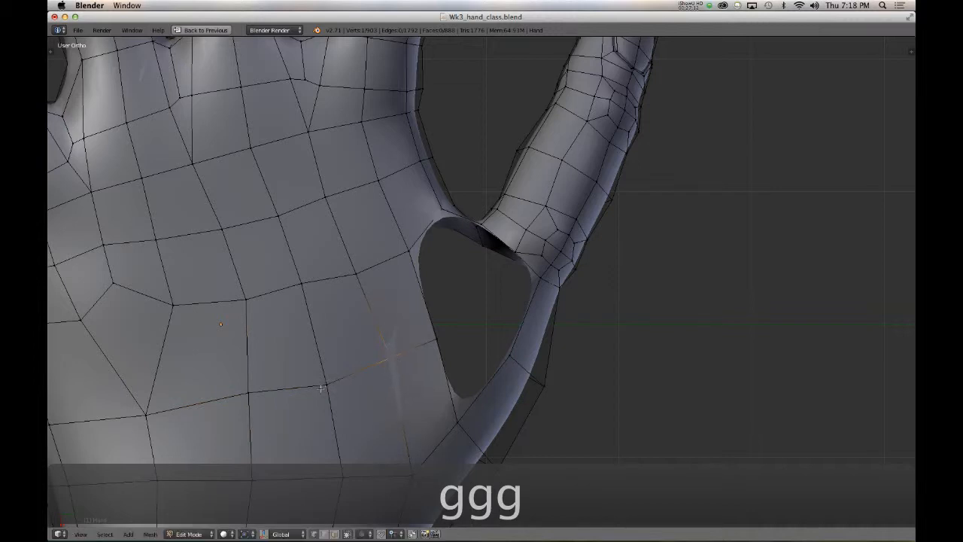
right_click(327, 387)
key("g")
left_click(332, 385)
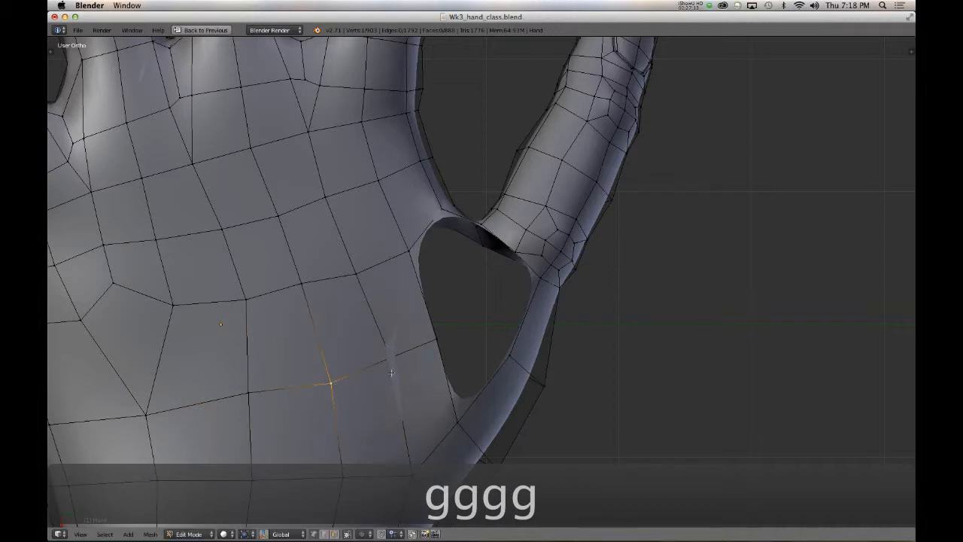
- Nudge the vertex at the opening's wrist-side corner slightly toward the fingers
right_click(460, 426)
key("g")
left_click(471, 402)
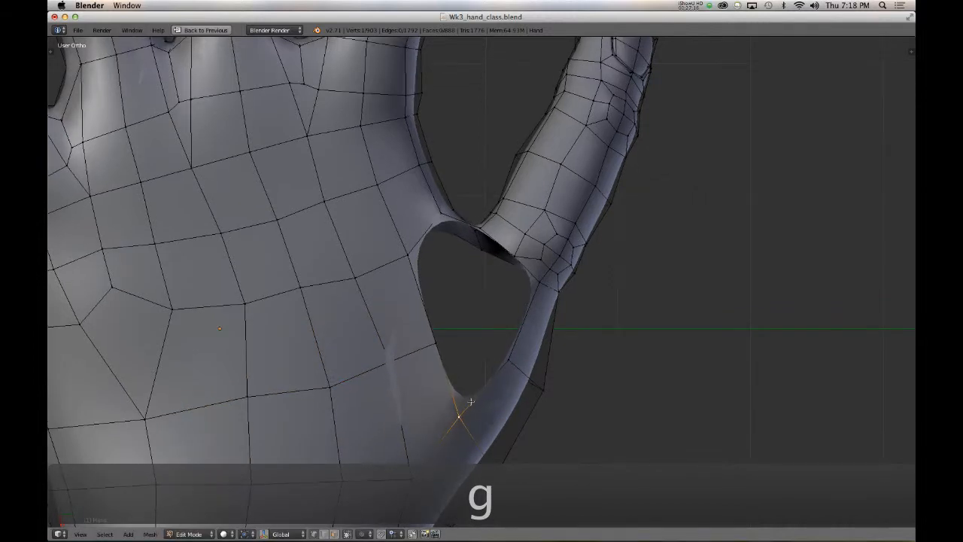
- Select the opening's whole boundary loop and check how many edges are left to fill
right_click(477, 399, "alt")
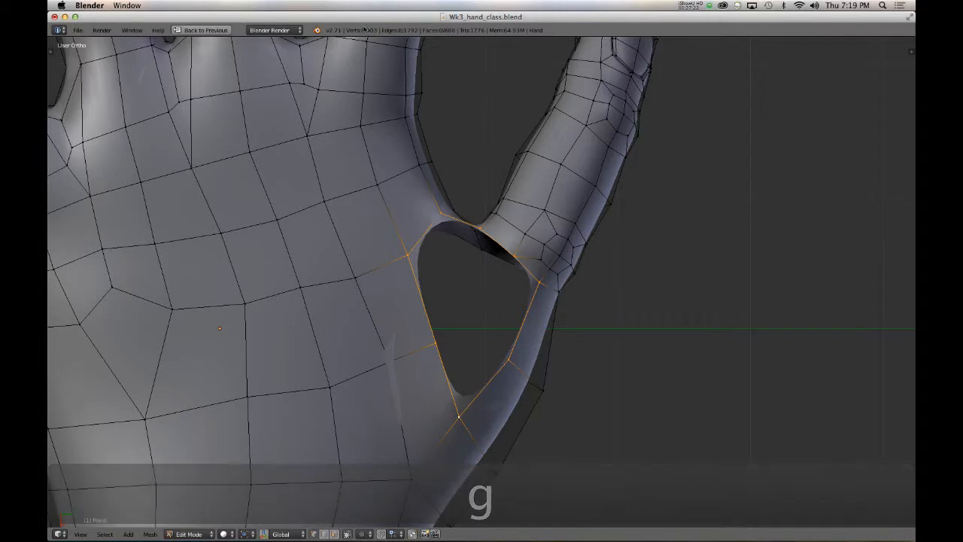
scroll(400, 259, "down", 3, "shift")
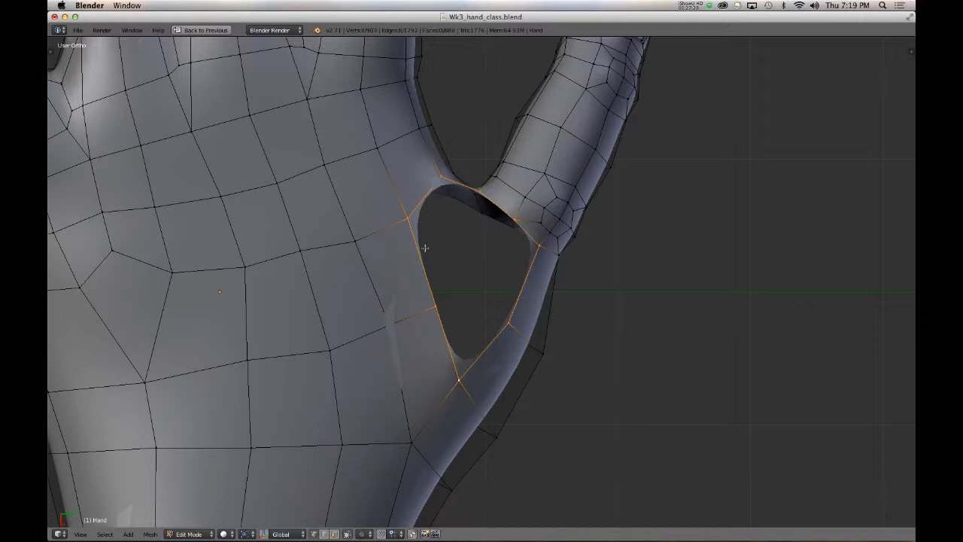
scroll(471, 292, "up", 3, "shift")
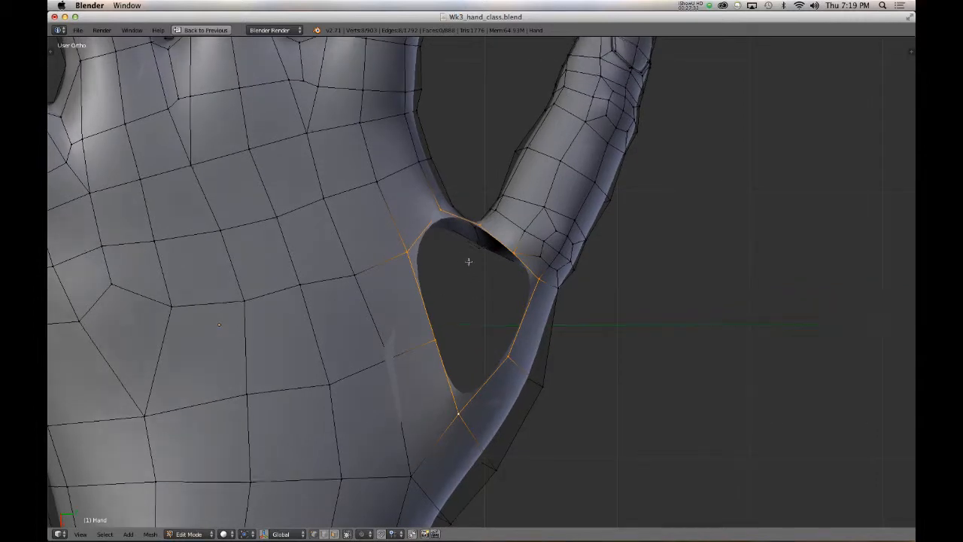
middle_click_drag(470, 261, 508, 380)
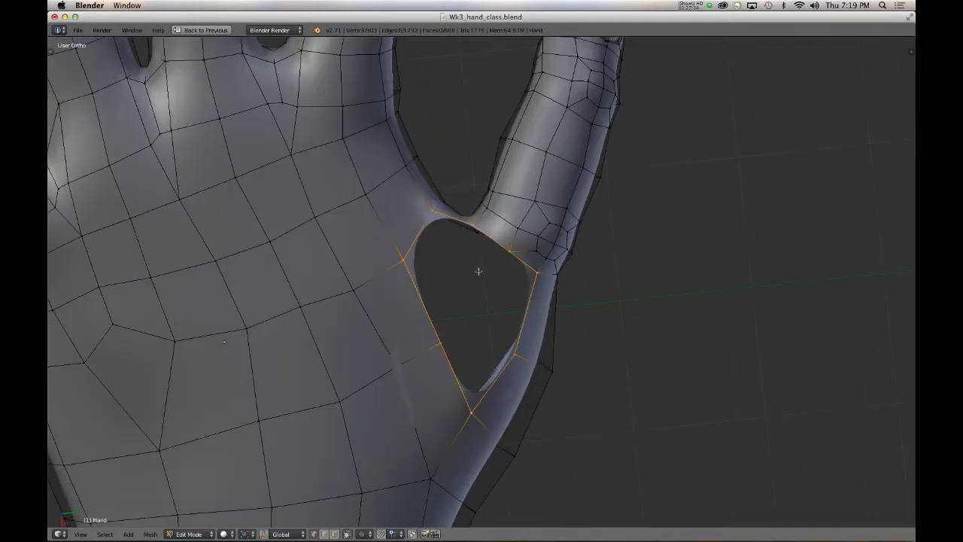
- Extrude the opening's hand-side vertex into the middle of the hole and fill a quad face at the wrist-side corner
right_click(440, 345)
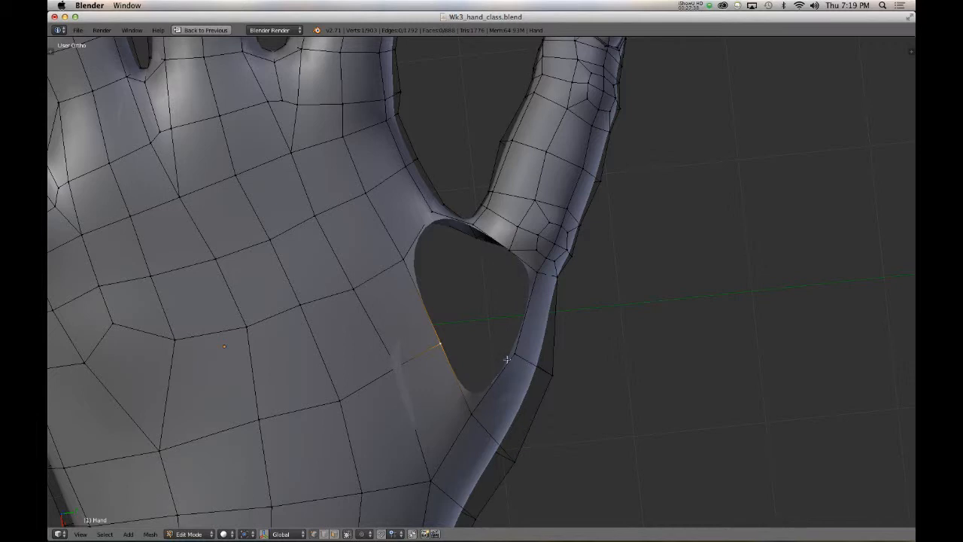
key("e")
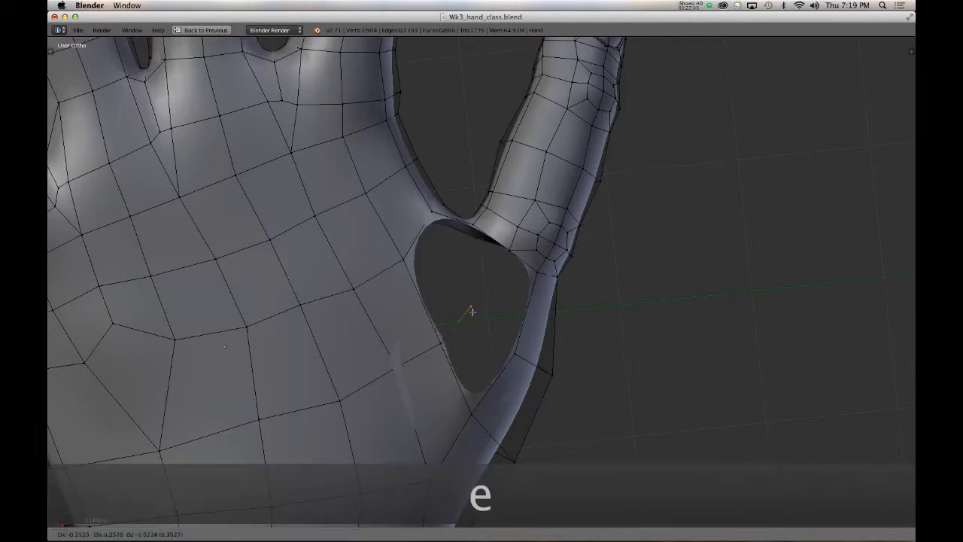
left_click(471, 310)
right_click(513, 352, "shift")
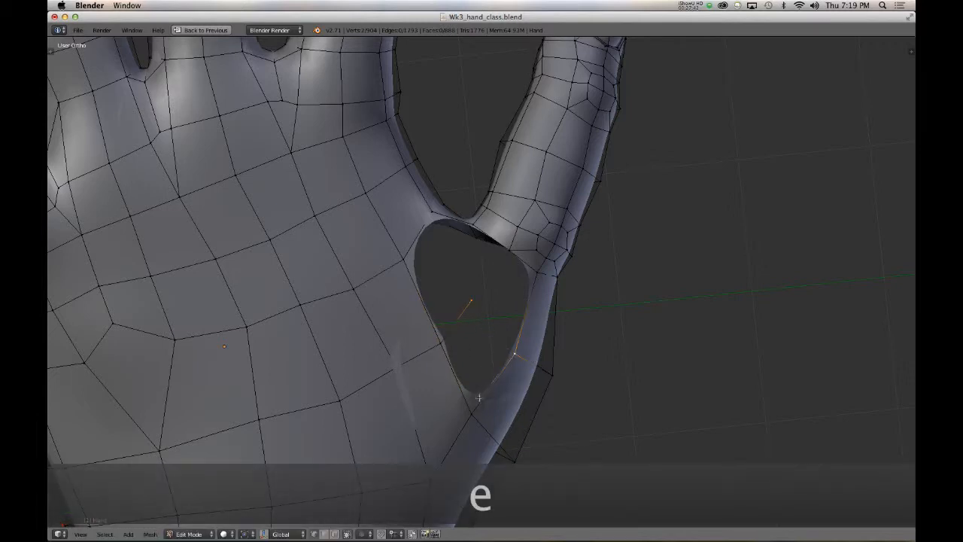
key("e")
key("f")
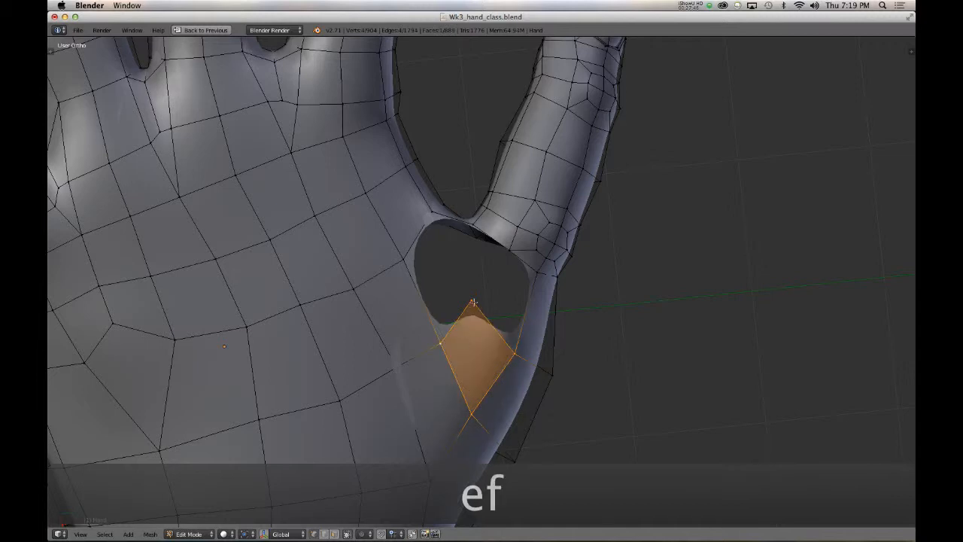
- Fill a quad face along the hand side of the opening, between the new middle vertex and the web below the index finger
right_click(439, 343)
right_click(467, 304, "shift")
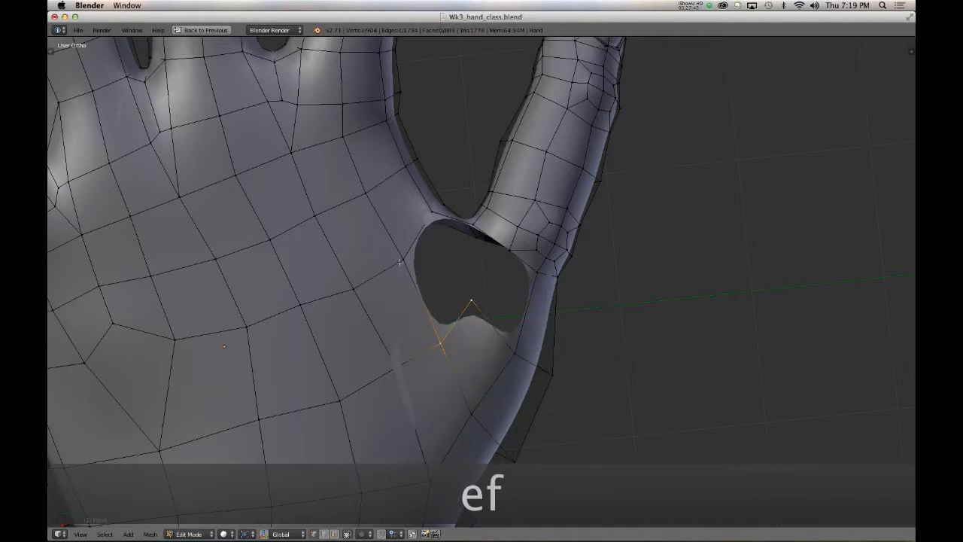
right_click(407, 262, "shift")
right_click(430, 217, "shift")
key("f")
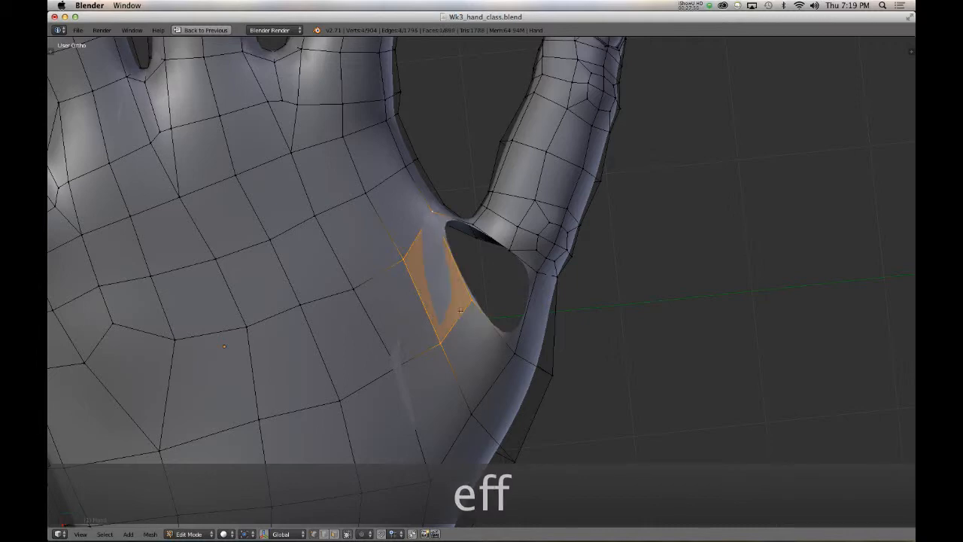
- Close the rest of the opening with two quad faces joining the middle vertex to the base of the thumb
mouse_move(503, 375)
middle_mouse_down()
mouse_move(486, 380)
mouse_move(502, 366)
middle_mouse_up()
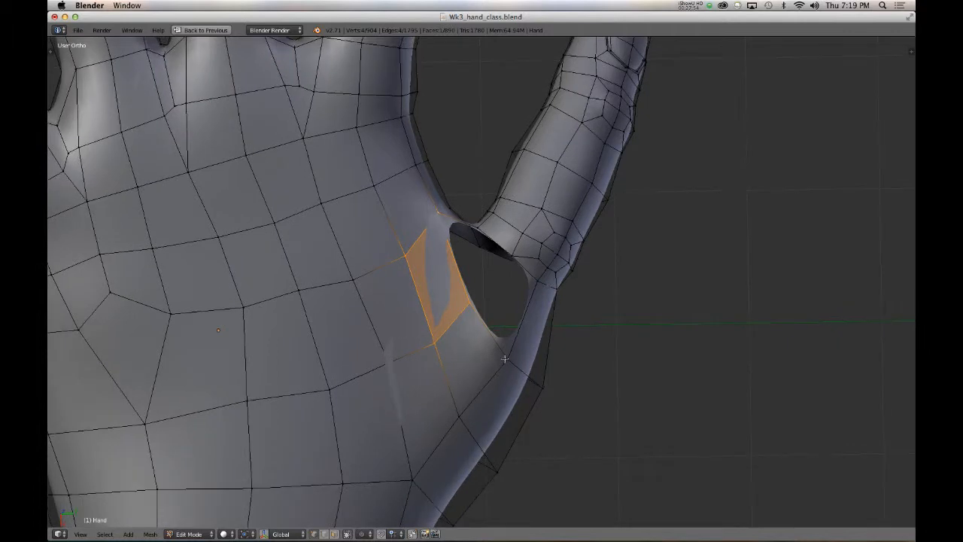
right_click(505, 360)
right_click(466, 303, "shift")
right_click(512, 255, "shift")
right_click(538, 282, "shift")
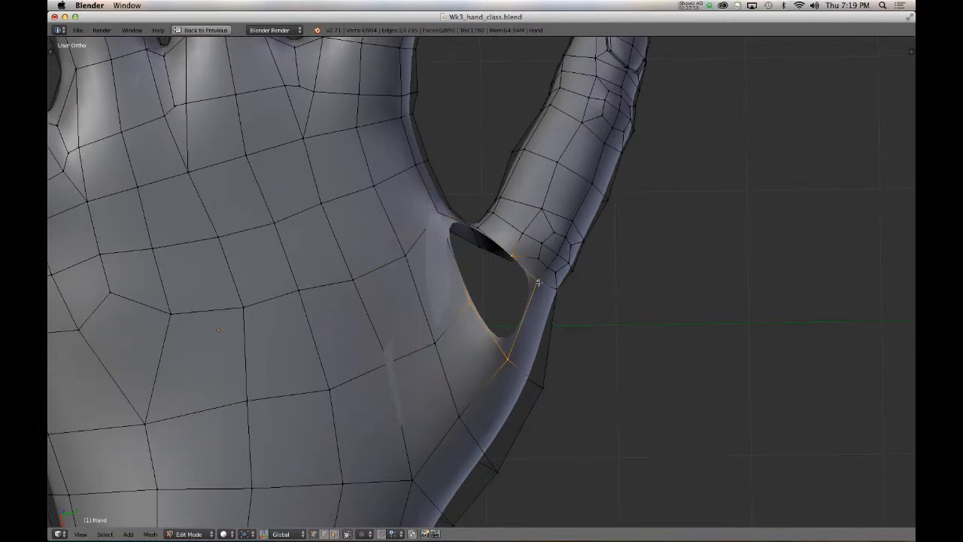
key("f")
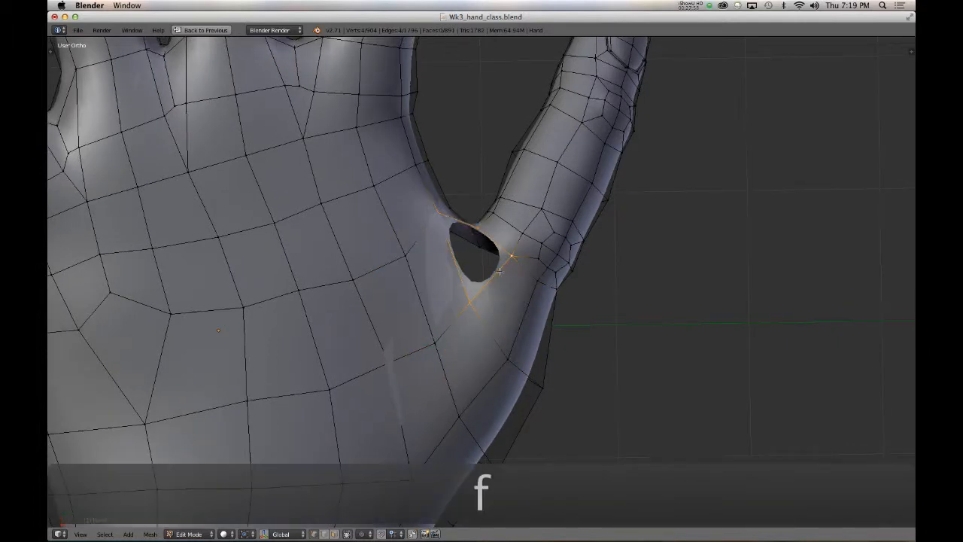
key("f")
- Reposition the vertex in the web between the thumb and the index finger
middle_click_drag(499, 271, 473, 268)
right_click(436, 216)
key("g")
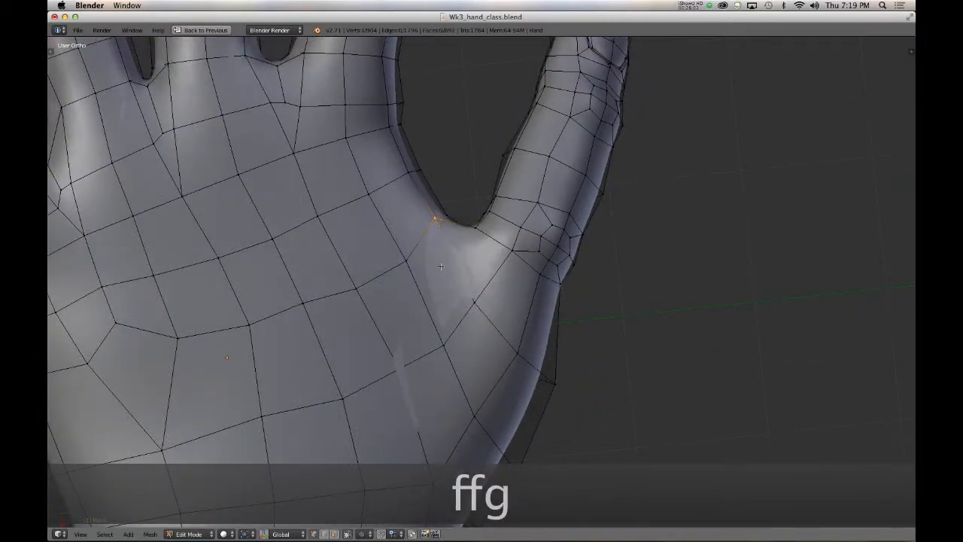
left_click(450, 275)
- Smooth the four vertices of the quad beside the thumb web several times and push them outward with Shrink/Fatten
middle_click_drag(449, 275, 422, 261)
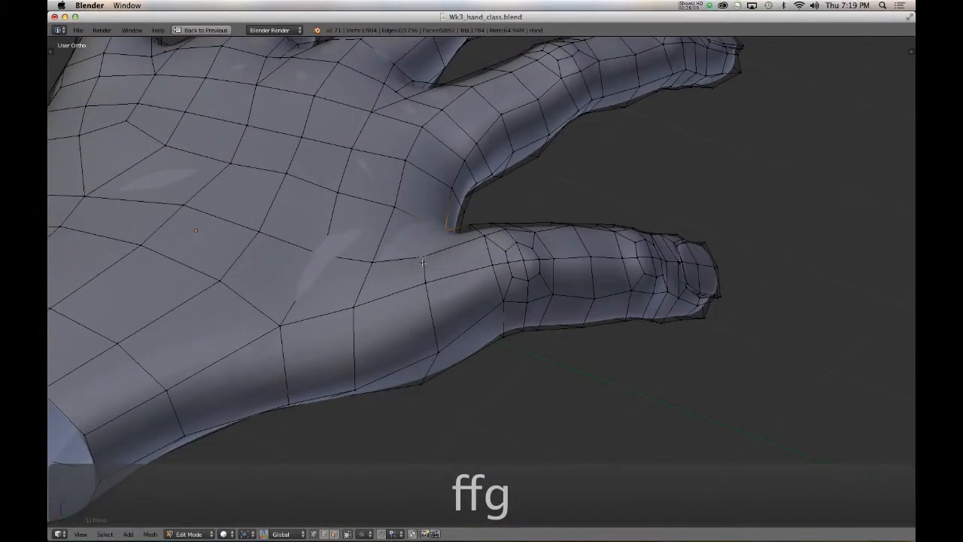
left_click(374, 262, "shift")
left_click(393, 205, "shift")
key("f")
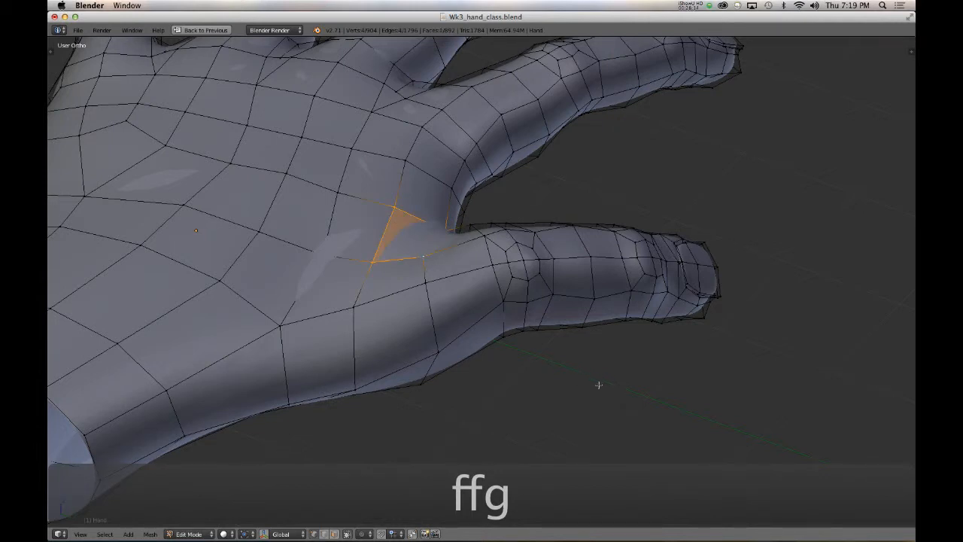
key("w")
key("w")
key("w")
key("w")
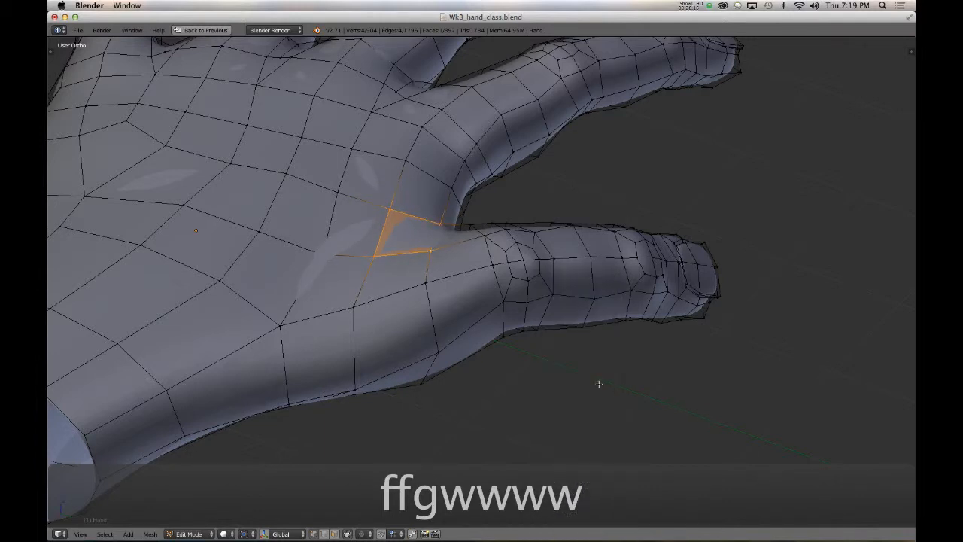
key("w")
key("alt+s")
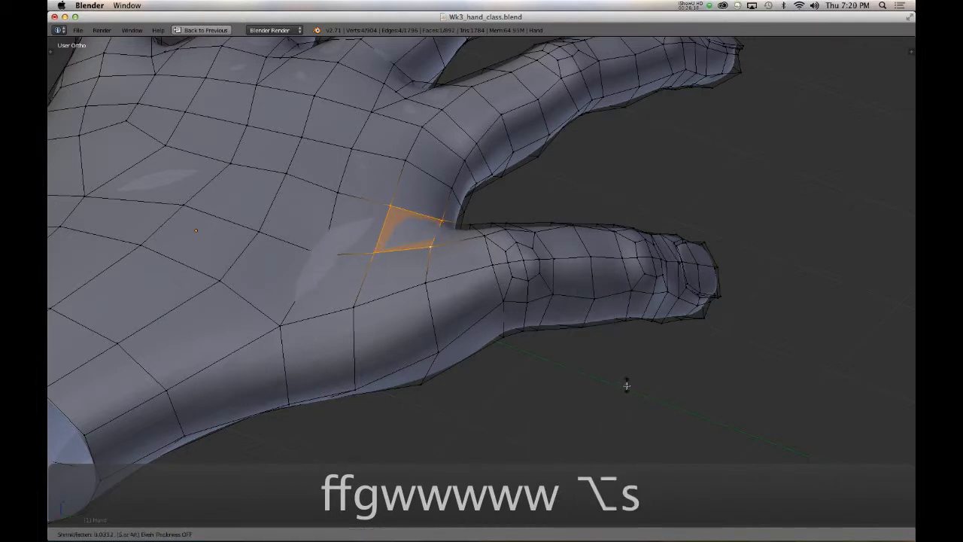
left_click(626, 387)
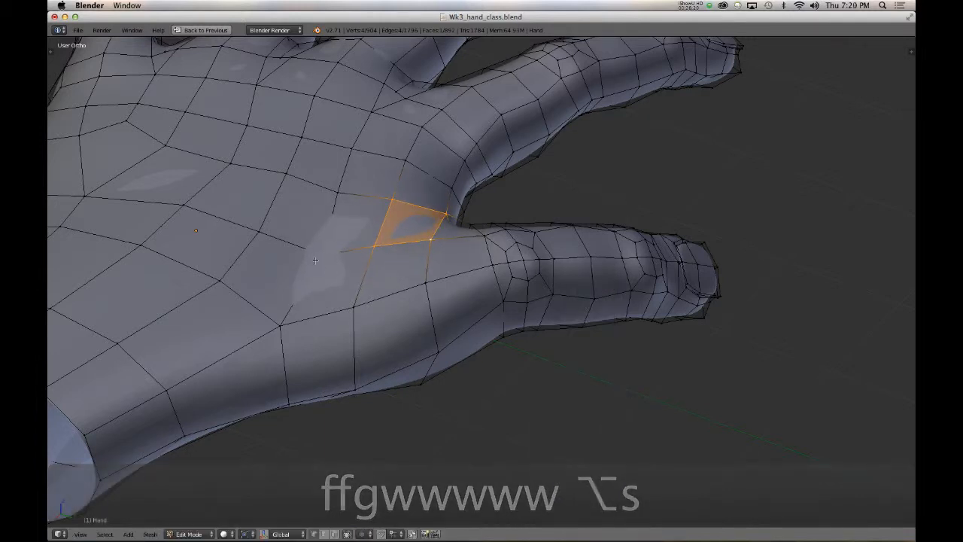
- Raise the sunken vertex on the back of the hand near the thumb base with Shrink/Fatten
right_click(338, 270)
middle_click_drag(358, 319, 510, 353)
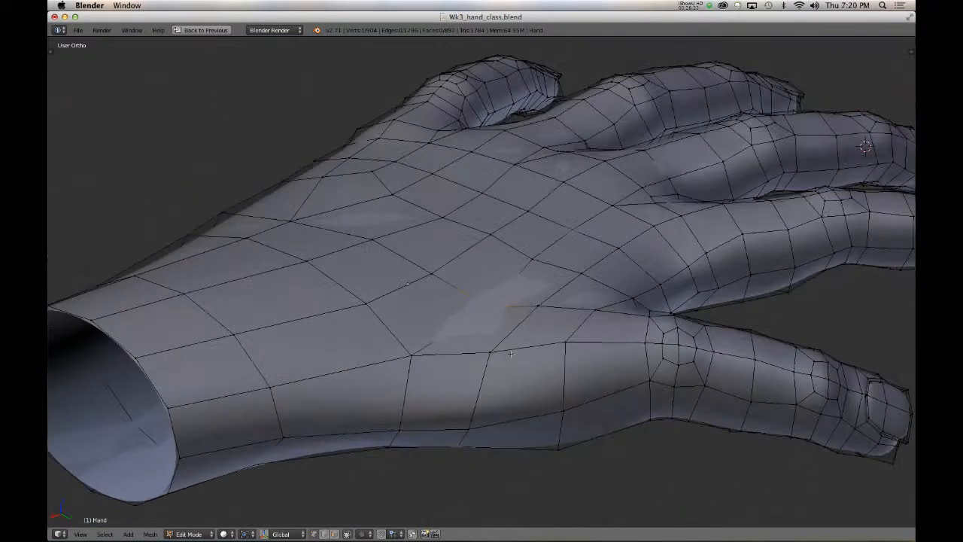
key("alt+s")
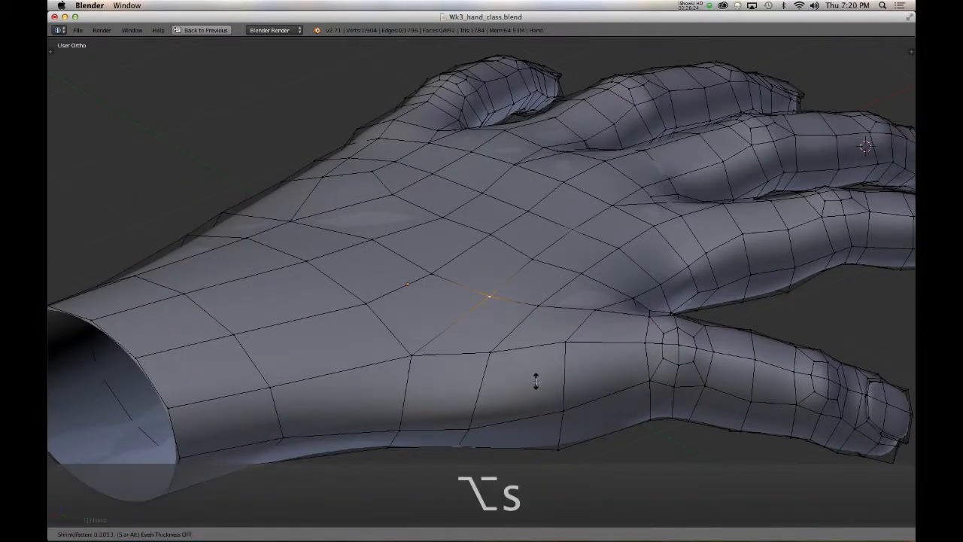
left_click(537, 385)
middle_click_drag(538, 385, 514, 351)
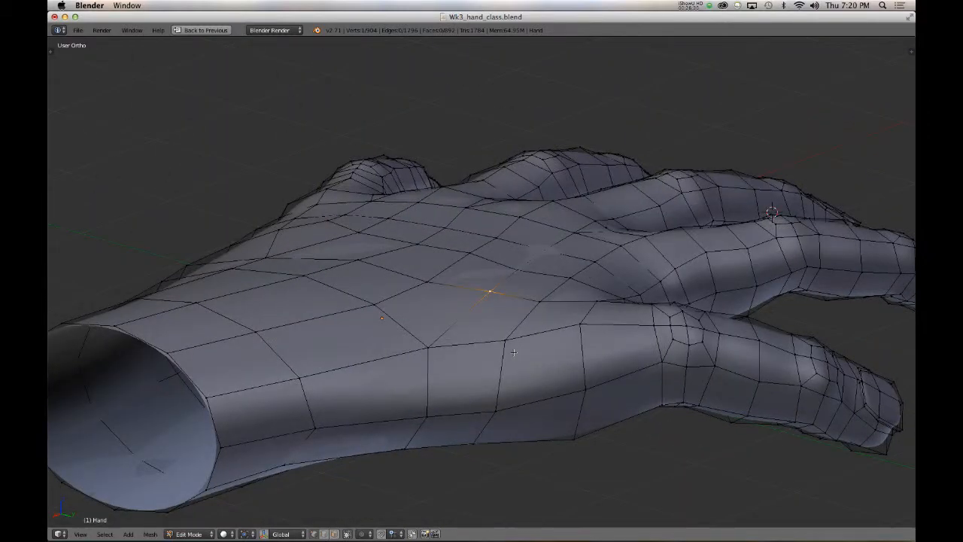
- Circle-select the patch of faces in the middle of the back of the hand and smooth its vertices repeatedly
middle_click_drag(422, 268, 462, 222)
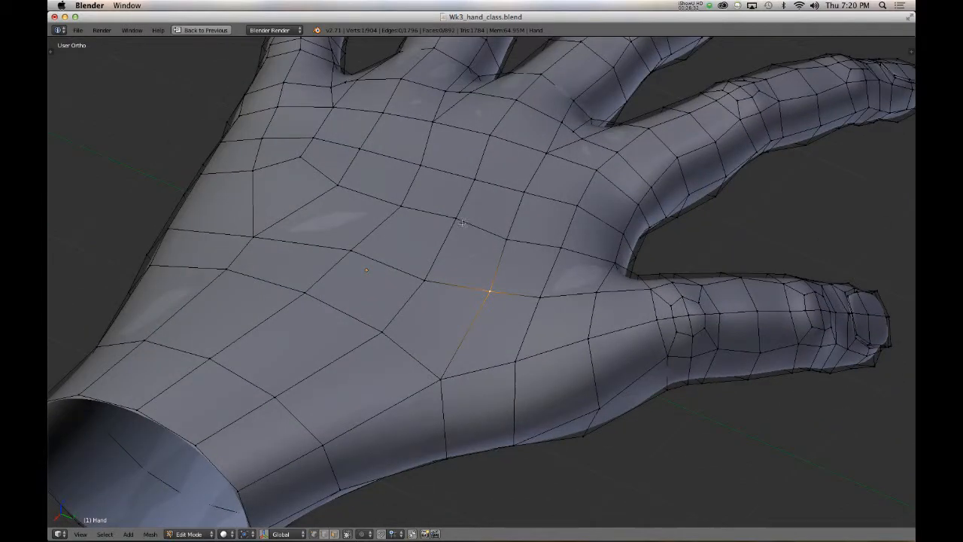
mouse_move(405, 249)
middle_mouse_down()
mouse_move(407, 286)
mouse_move(407, 247)
middle_mouse_up()
key("c")
mouse_move(399, 238)
left_mouse_down()
mouse_move(429, 199)
mouse_move(514, 216)
mouse_move(409, 280)
mouse_move(355, 268)
mouse_move(383, 280)
left_mouse_up()
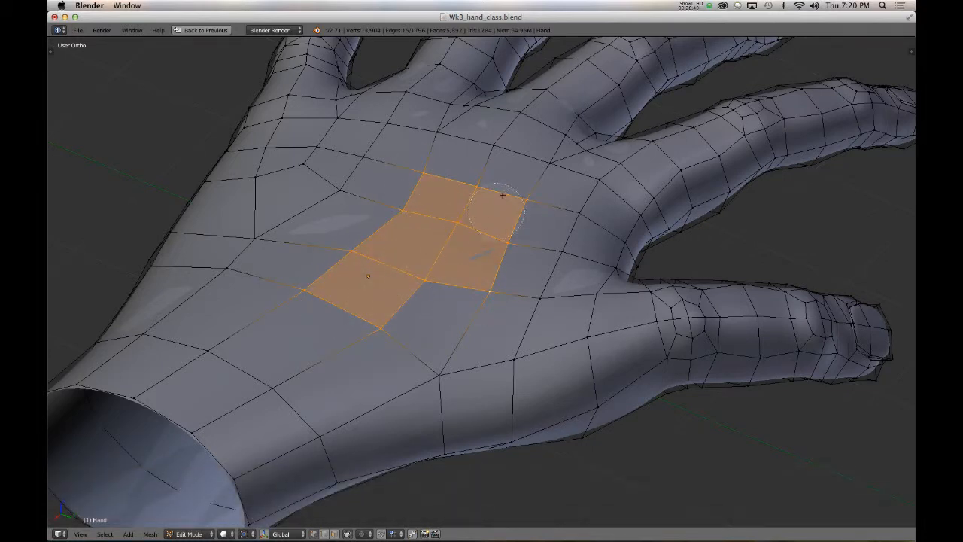
mouse_move(367, 171)
left_mouse_down()
mouse_move(307, 236)
mouse_move(246, 268)
left_mouse_up()
right_click(246, 268)
key("w")
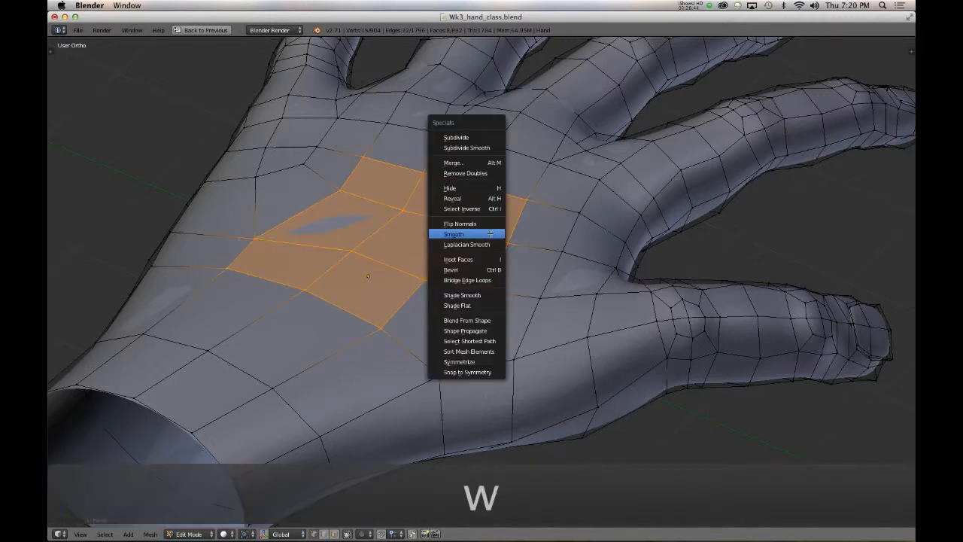
left_click(489, 233)
key("w")
left_click(647, 224)
key("w")
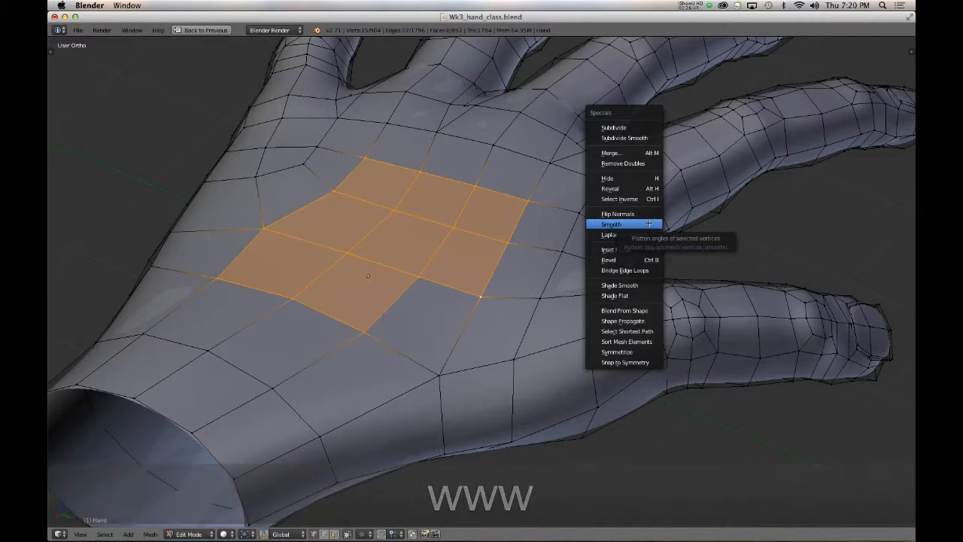
left_click(644, 224)
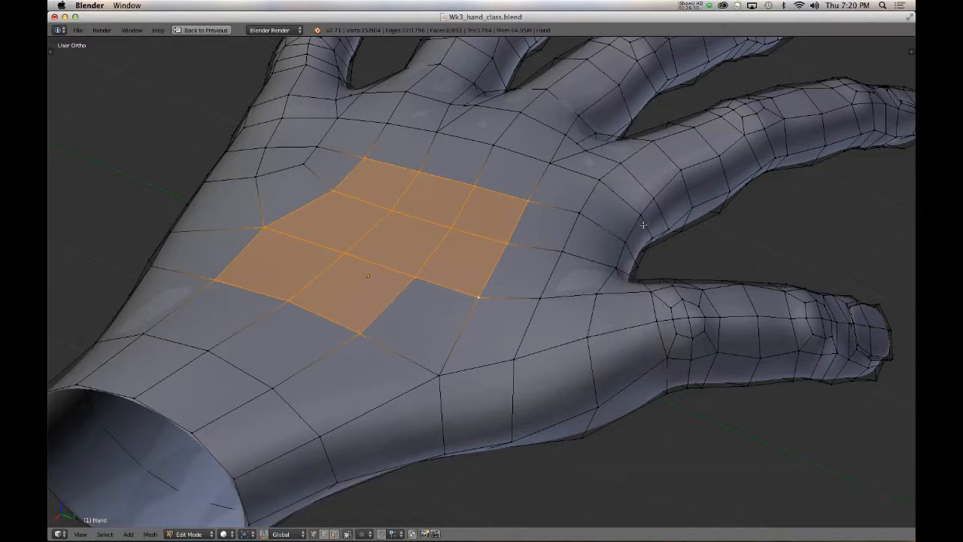
key("w")
key("w")
key("w")
key("w")
left_click(643, 224)
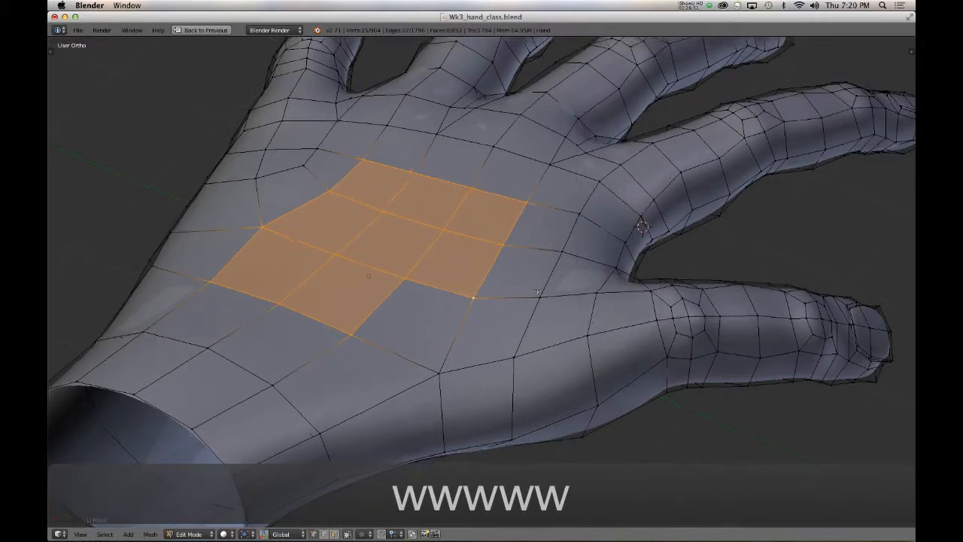
- Adjust the height of the smoothed patch with Shrink/Fatten and check the hand's surface in Object Mode
middle_click_drag(643, 224, 485, 265)
key("alt+s")
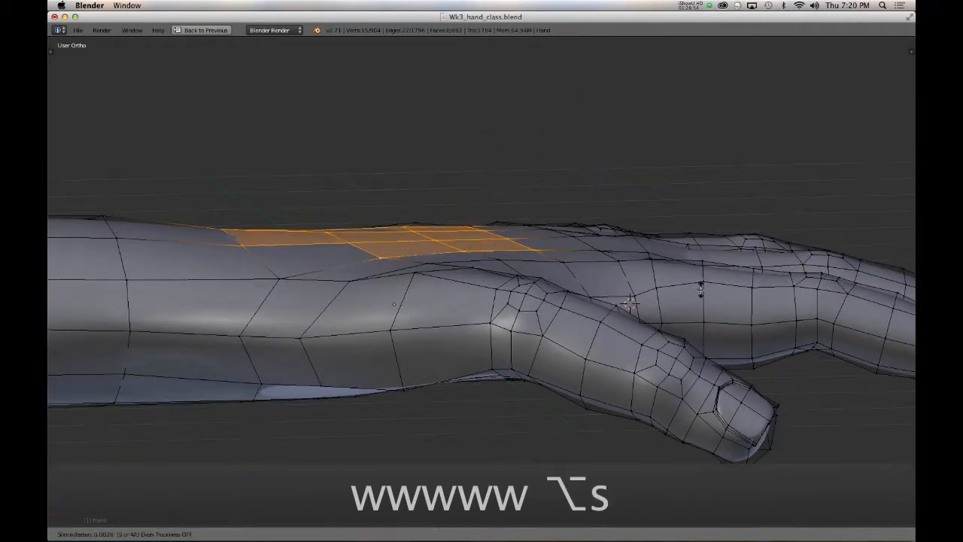
middle_click_drag(445, 274, 371, 294)
key("Tab")
scroll(331, 298, "up", 2)
scroll(331, 298, "down", 3)
key("Tab")
- Push the edge between the wrist and the thumb base outward with Shrink/Fatten, then pull it slightly back in
scroll(364, 346, "down", 5)
key("a")
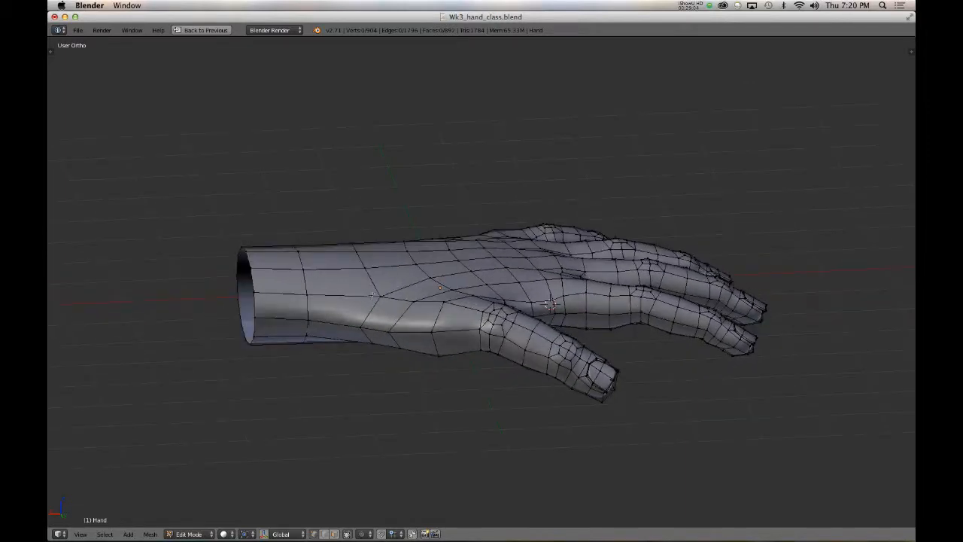
key("alt+s")
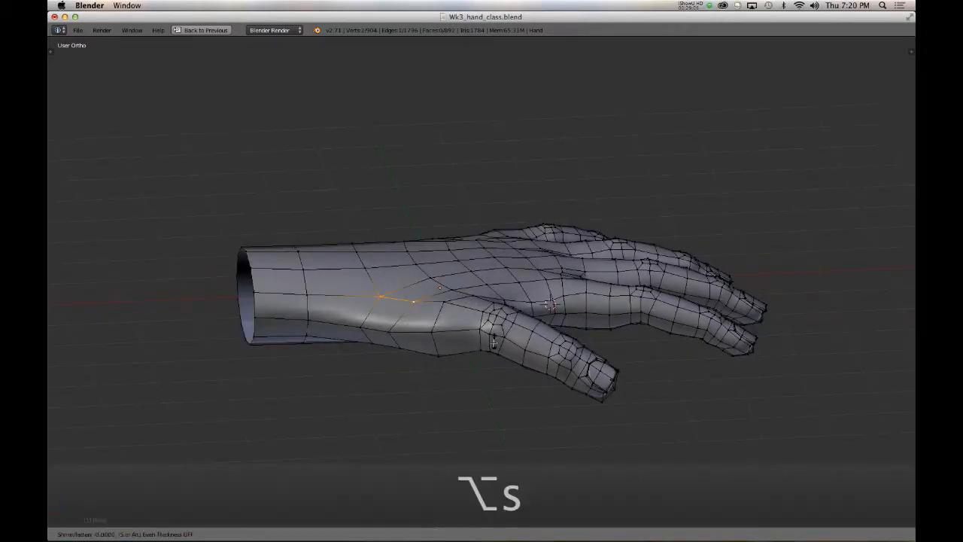
left_click(496, 347)
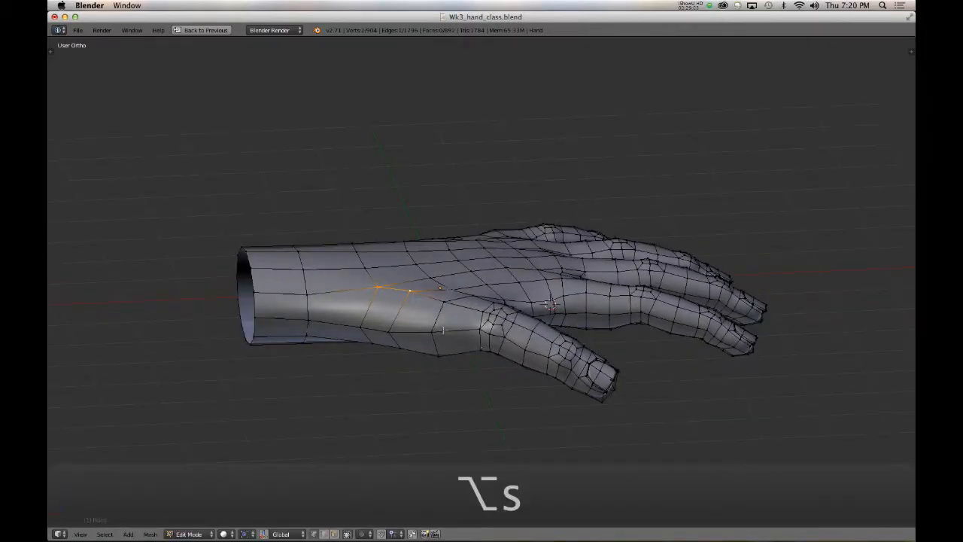
key("alt+s")
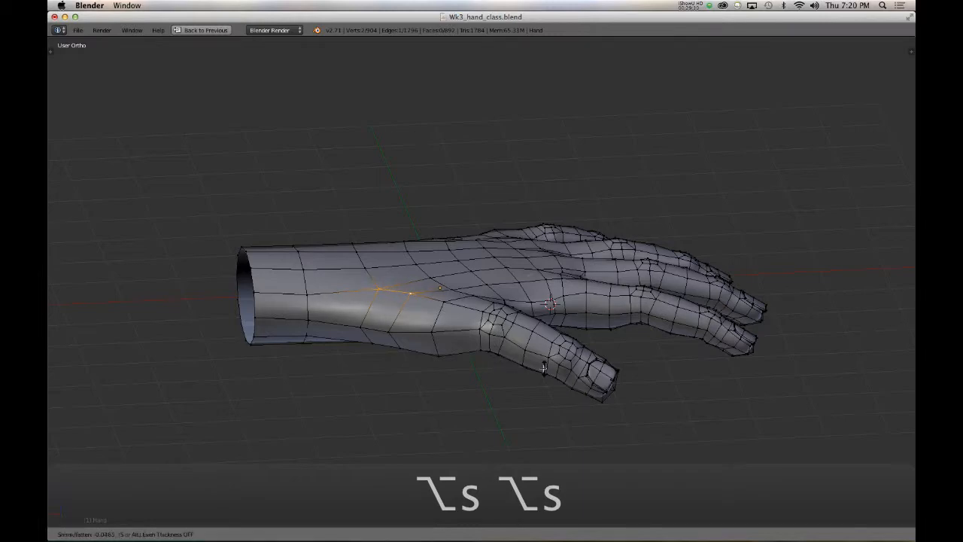
left_click(363, 303)
- Extrude the wrist-side corner vertex of the palm opening into the hole and fine-tune its position
middle_click_drag(426, 331, 460, 382)
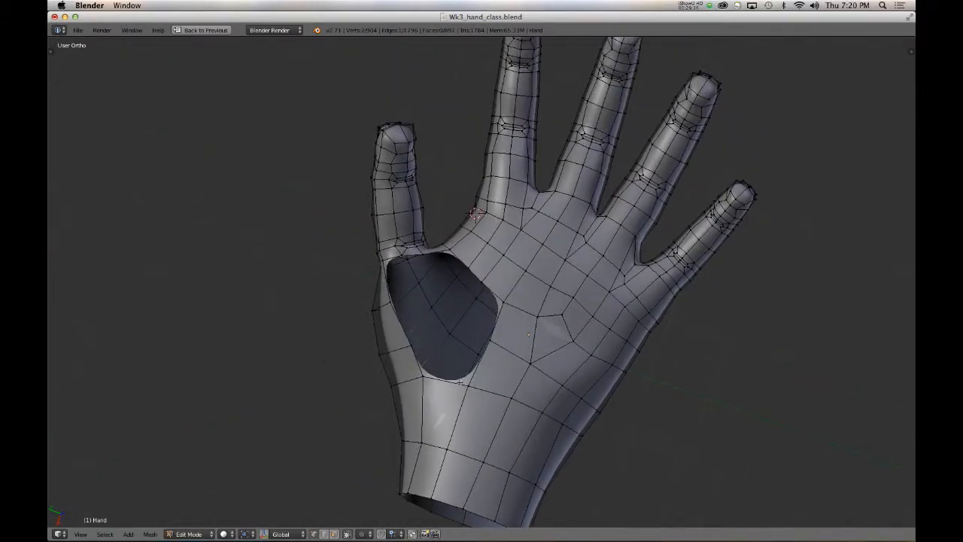
scroll(461, 383, "down", 2)
scroll(460, 383, "up", 2)
scroll(497, 370, "up", 5)
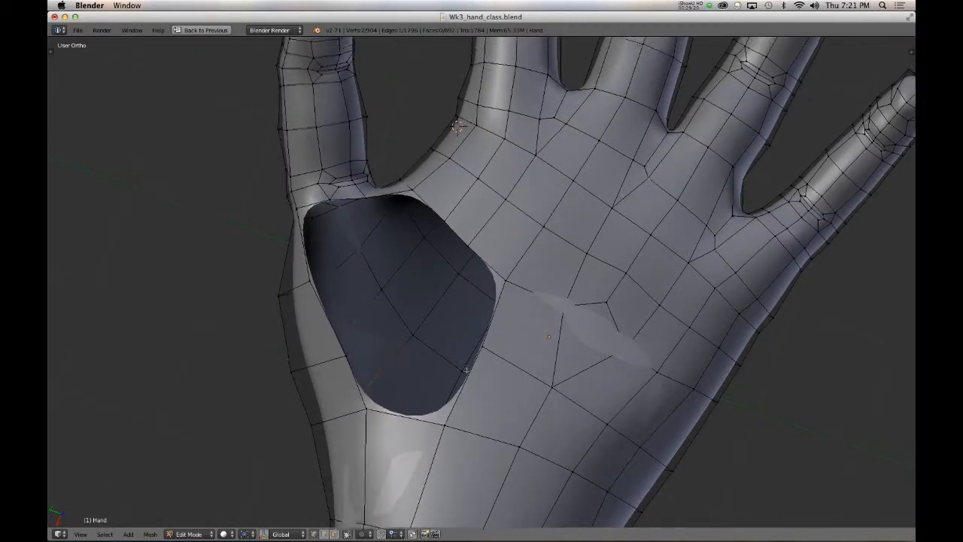
middle_click_drag(466, 370, 478, 339, "shift")
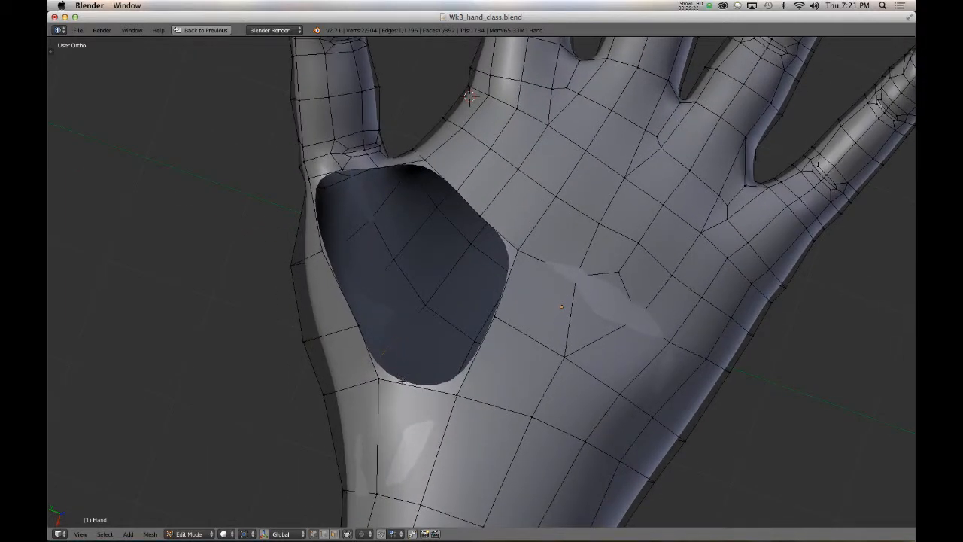
right_click(379, 374)
key("e")
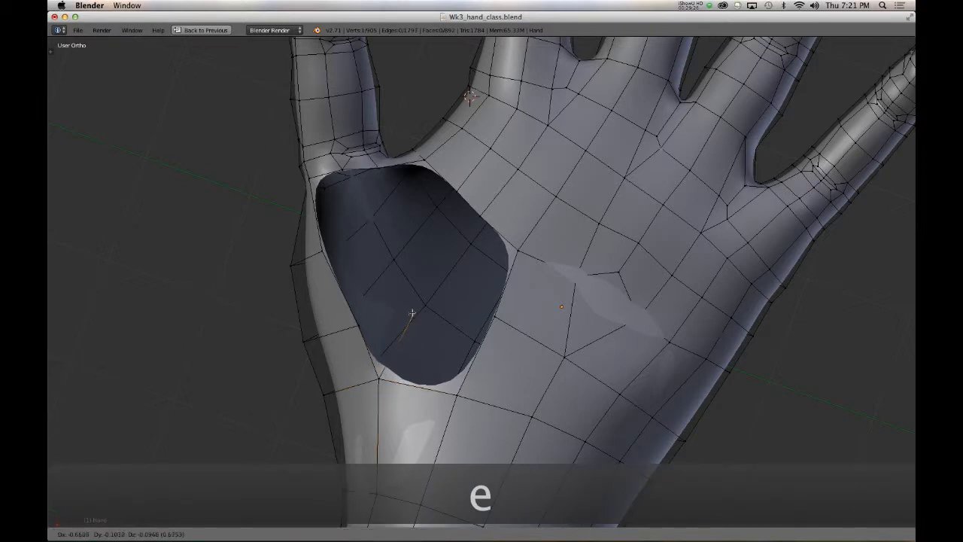
left_click(413, 311)
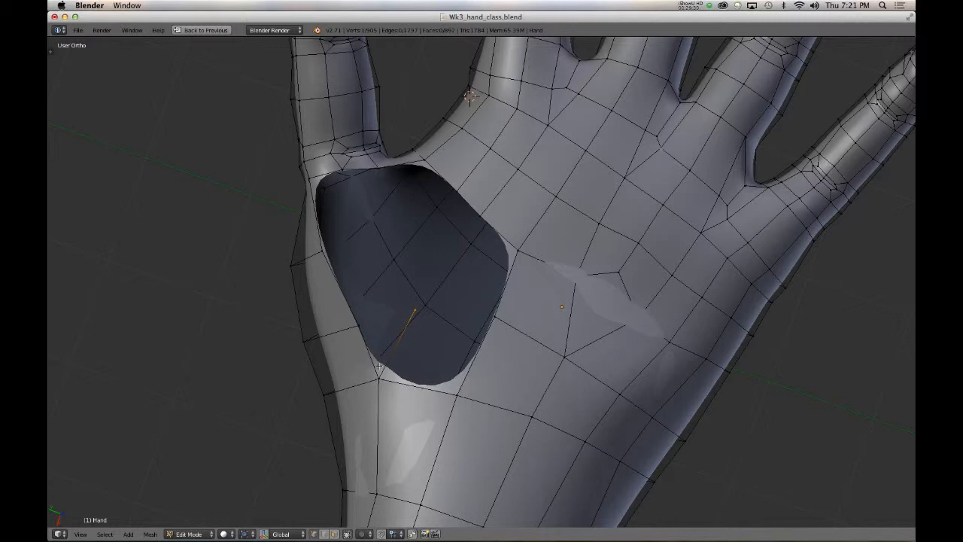
middle_click_drag(393, 354, 396, 368, "shift")
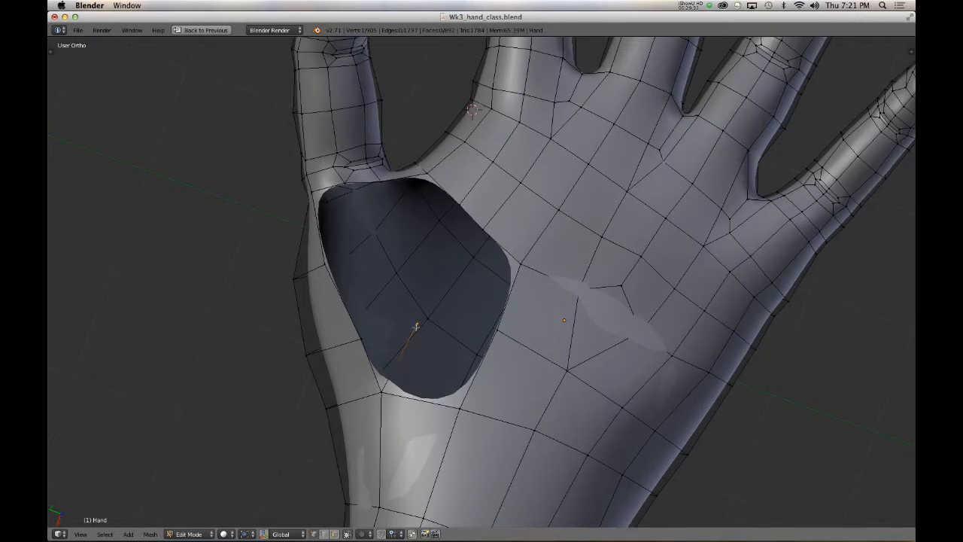
key("g")
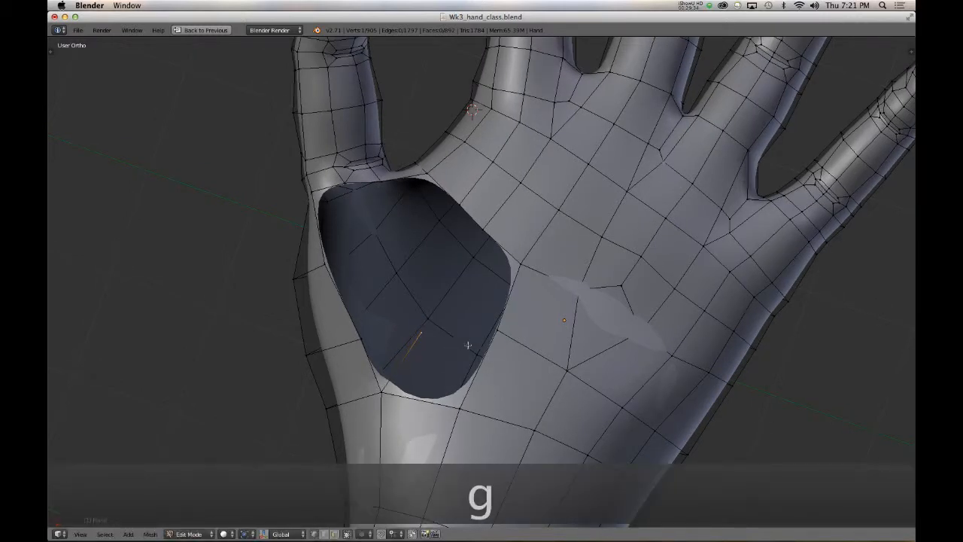
- Fill a quad face between the extruded vertex and the three boundary vertices at the palm opening's wrist end
right_click(382, 393, "shift")
right_click(460, 408, "shift")
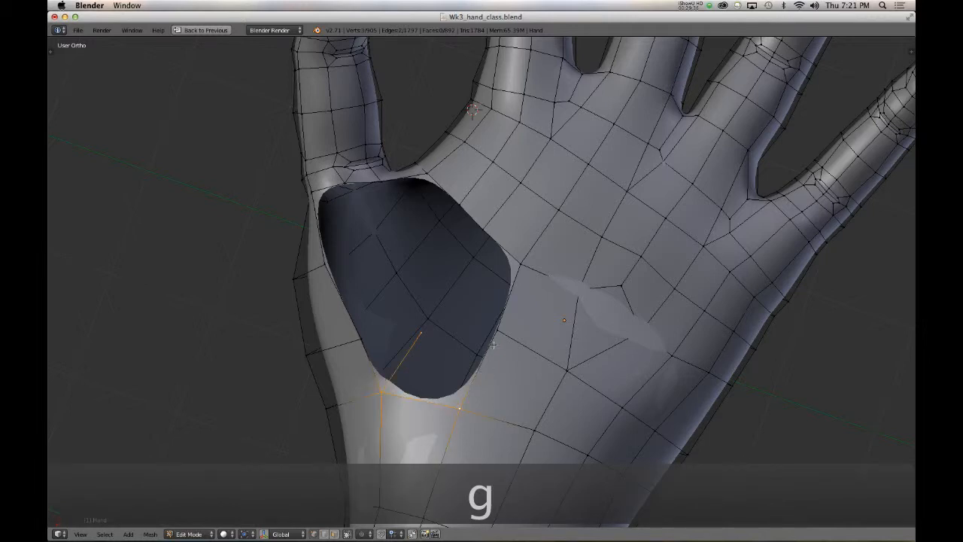
right_click(496, 333, "shift")
key("f")
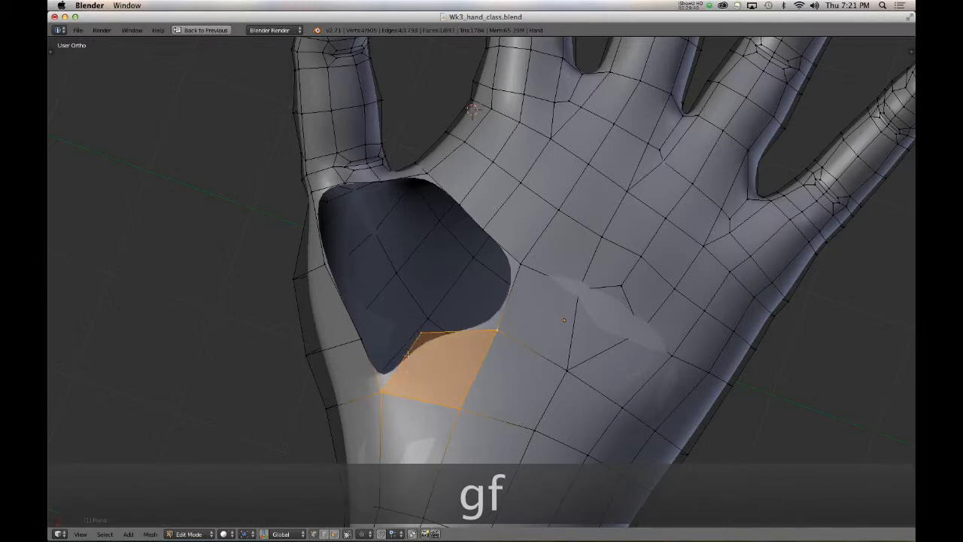
right_click(423, 333)
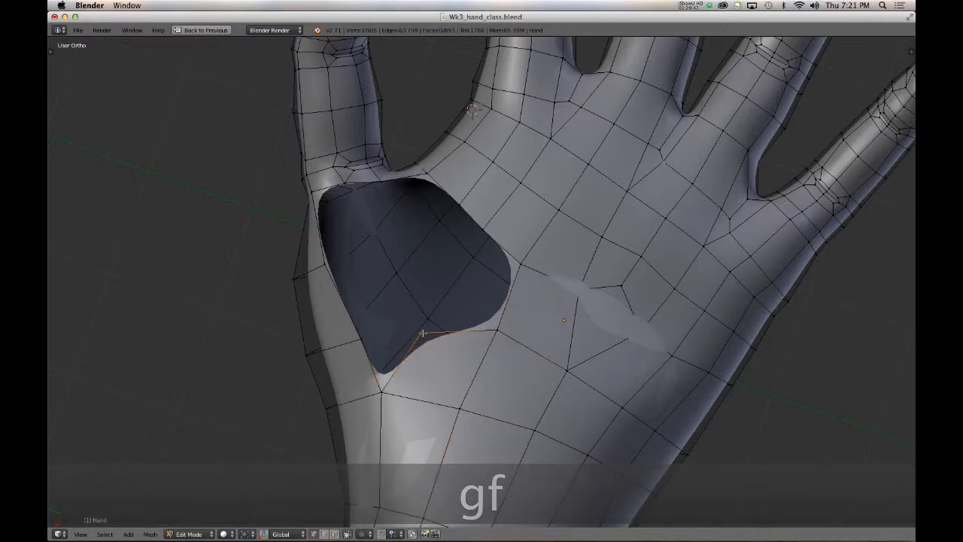
- Reposition the extruded inner corner vertex at the wrist end of the palm opening, aligning it in a straight-on palm view
key("g")
left_click(426, 338)
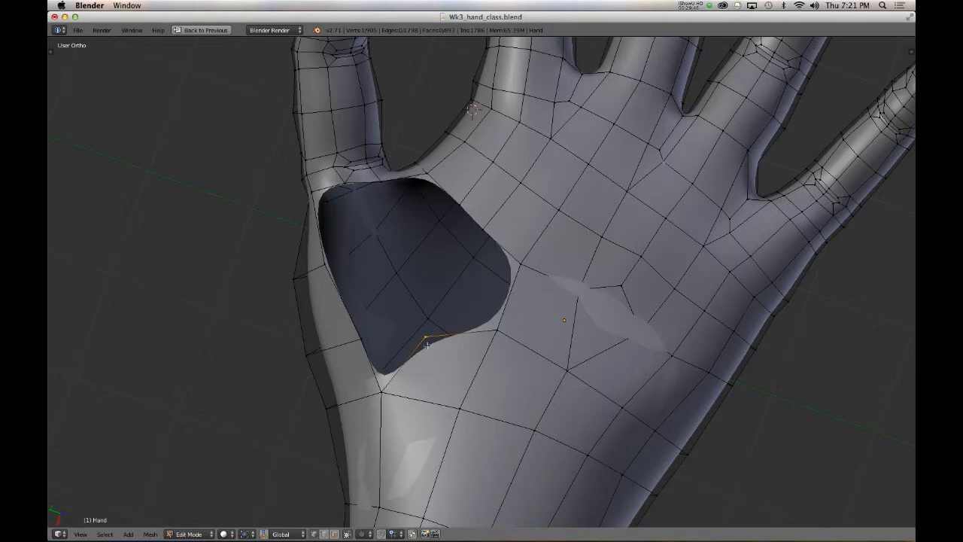
key("ctrl+KP_7")
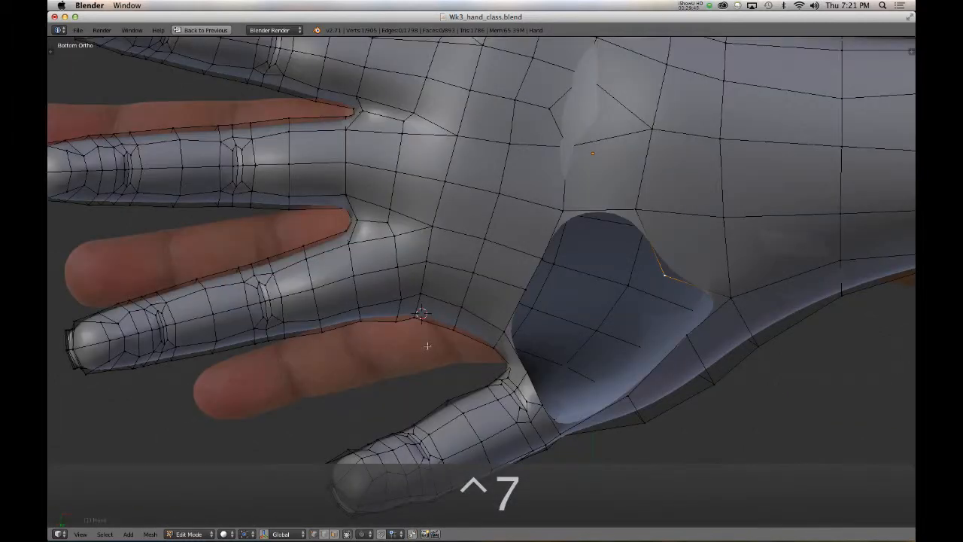
key("KP_4")
key("KP_4")
key("KP_4")
key("KP_4")
key("KP_4")
key("KP_4")
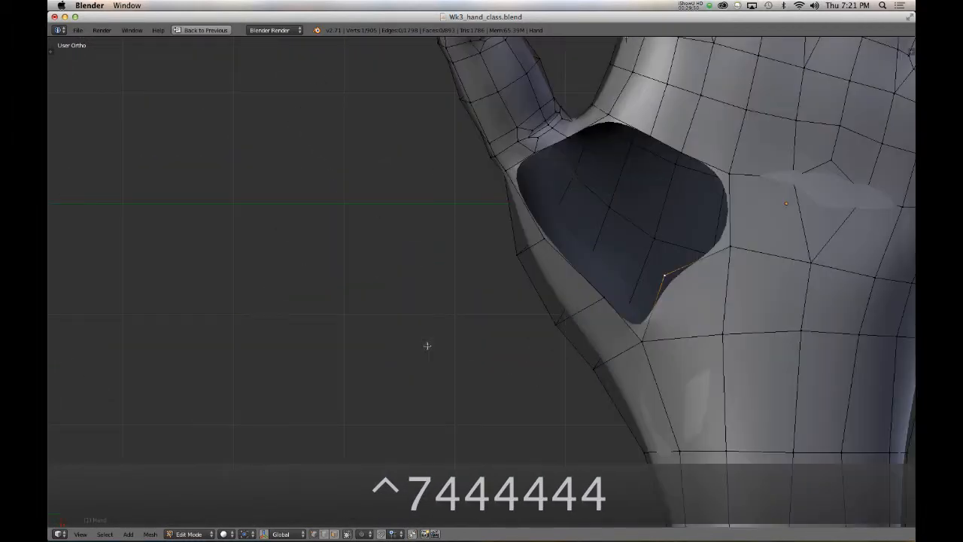
middle_click_drag(718, 309, 459, 374, "shift")
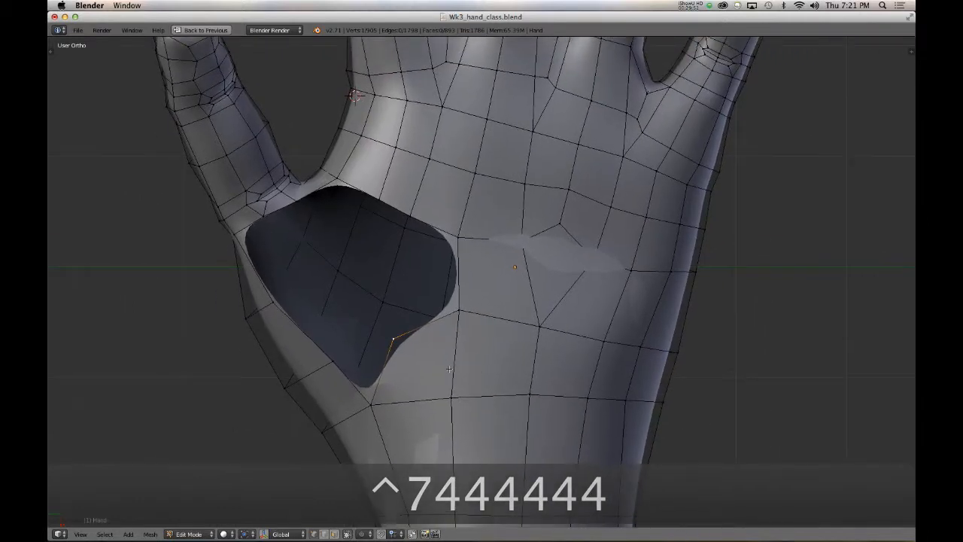
key("g")
left_click(404, 359)
- Move the neighbouring boundary vertex on the palm side of the opening down toward the wrist
right_click(472, 315)
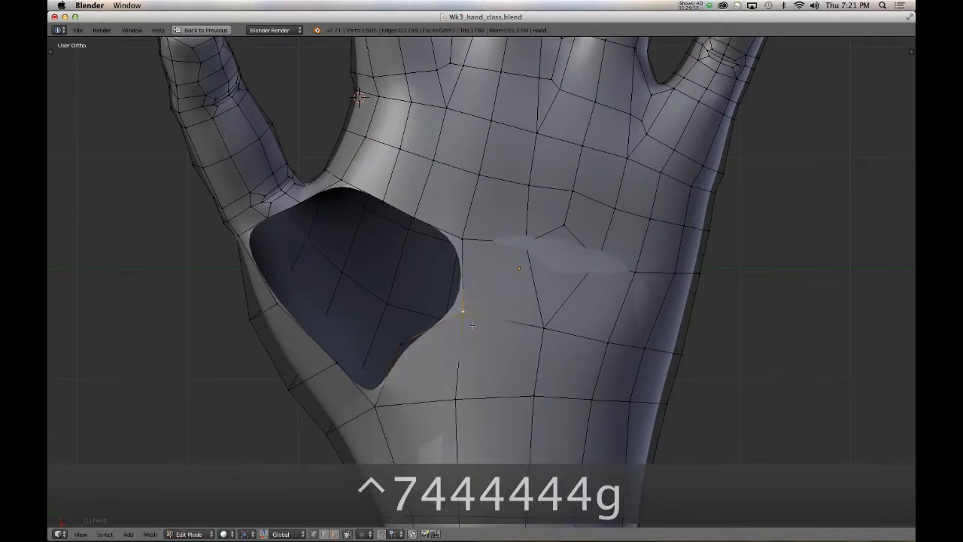
key("g")
left_click(475, 345)
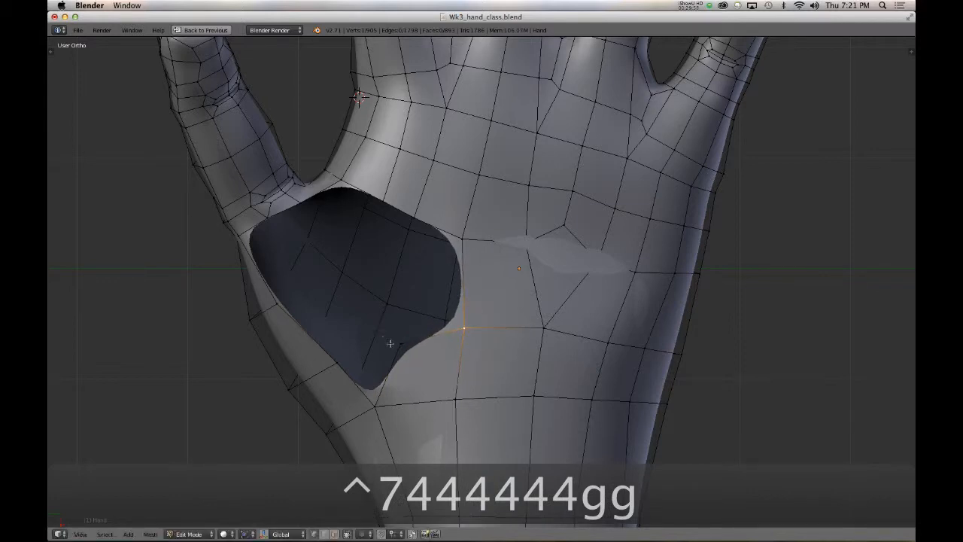
- Nudge the inner corner vertex and extrude a new vertex from it into the opening toward the thumb
right_click(399, 345)
key("g")
left_click(402, 341)
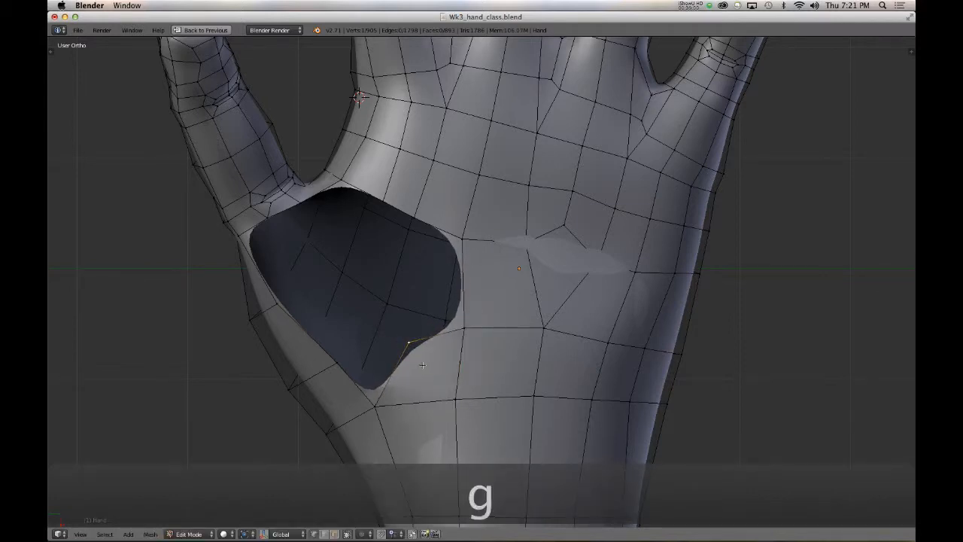
key("e")
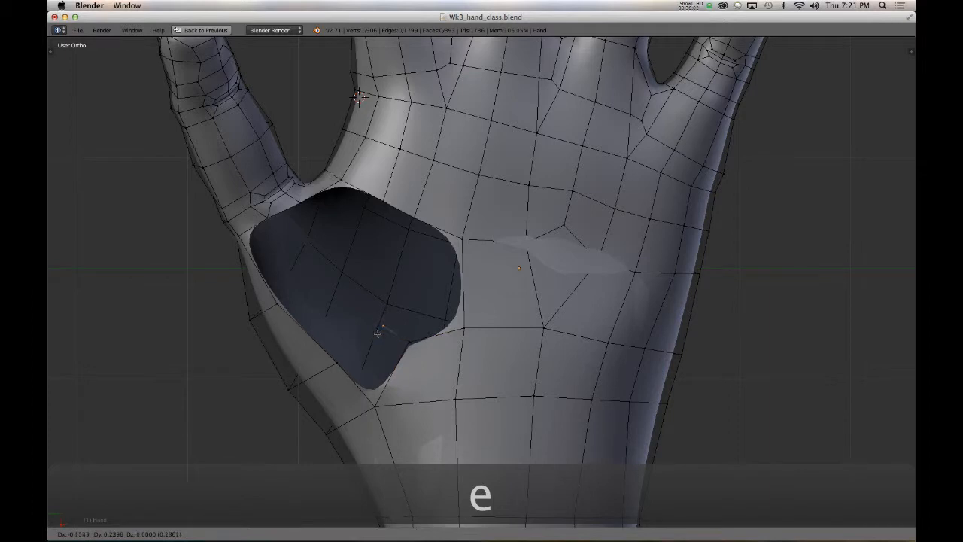
left_click(380, 331)
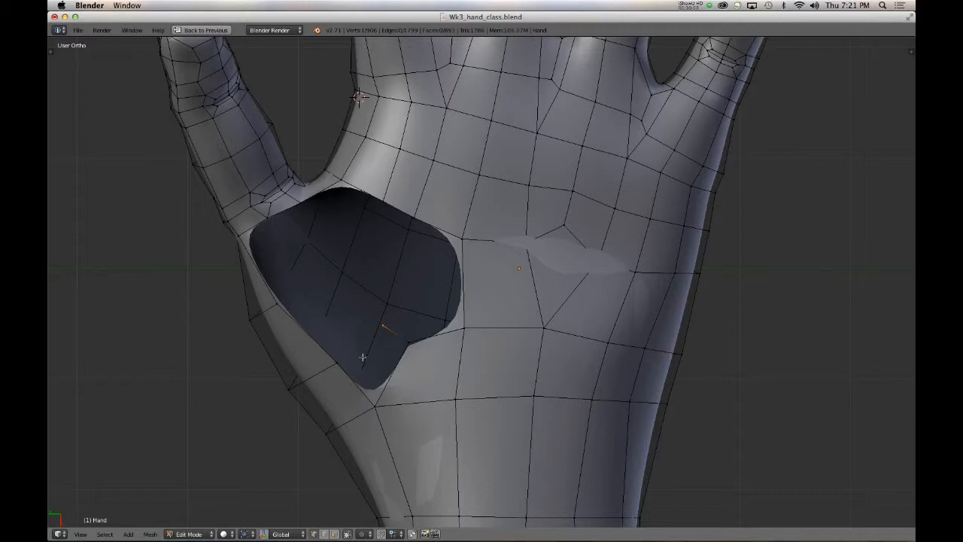
- Sketch the planned edge flow across the palm opening in white Grease Pencil strokes and delete the sketch frame
key("d")
left_click_drag(376, 397, 263, 266)
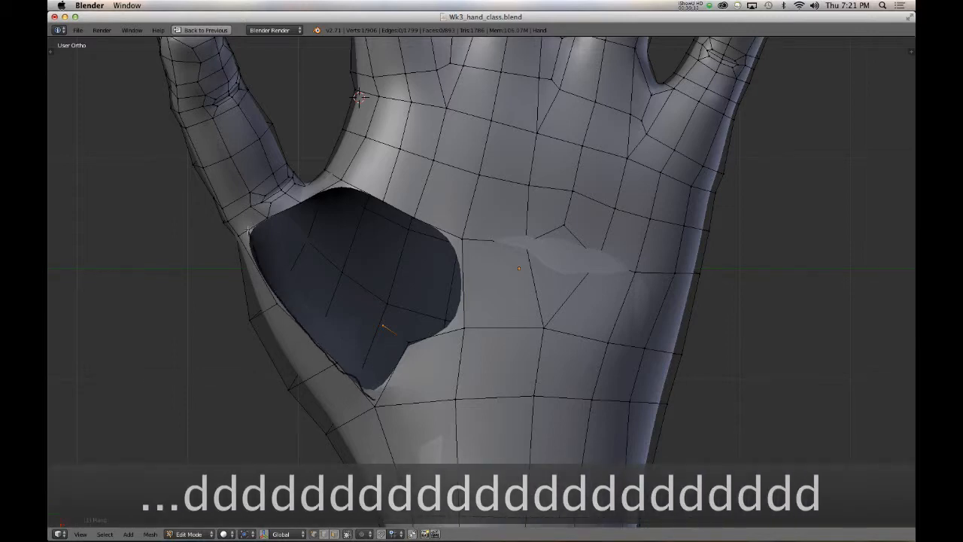
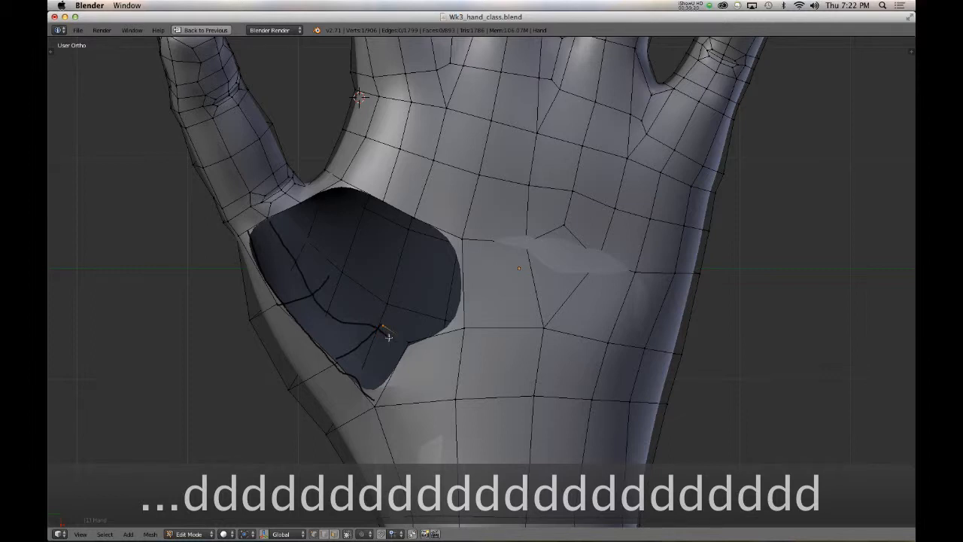
key("n")
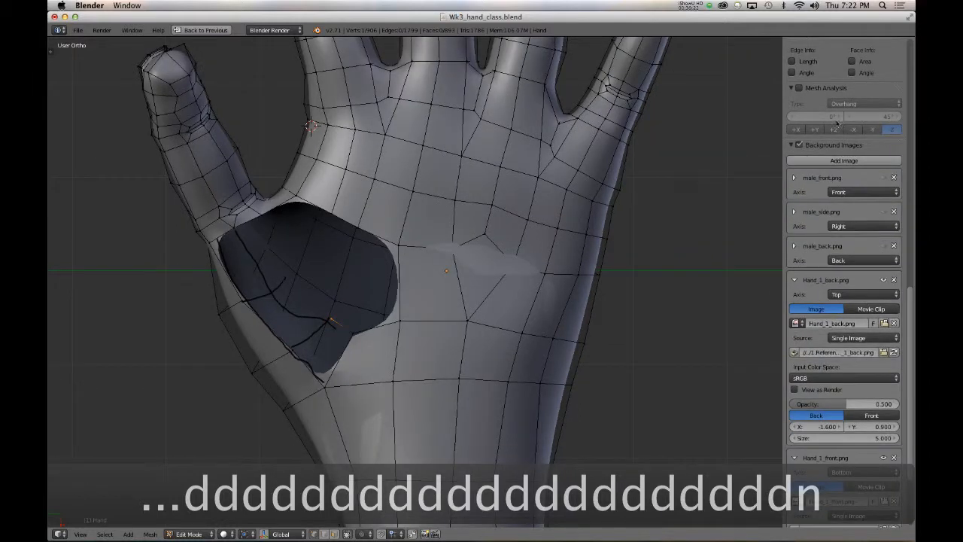
scroll(837, 136, "down", 10)
scroll(838, 137, "up", 8)
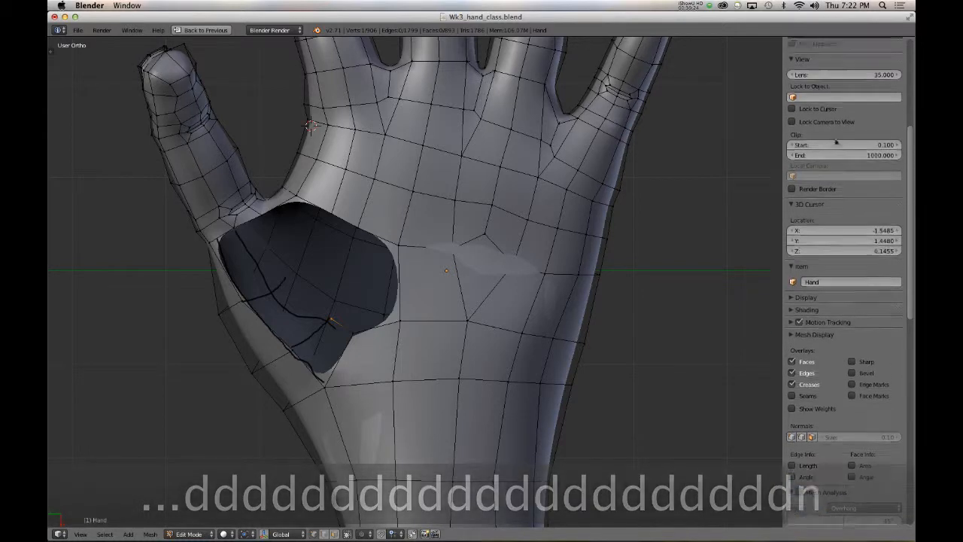
left_click(816, 183)
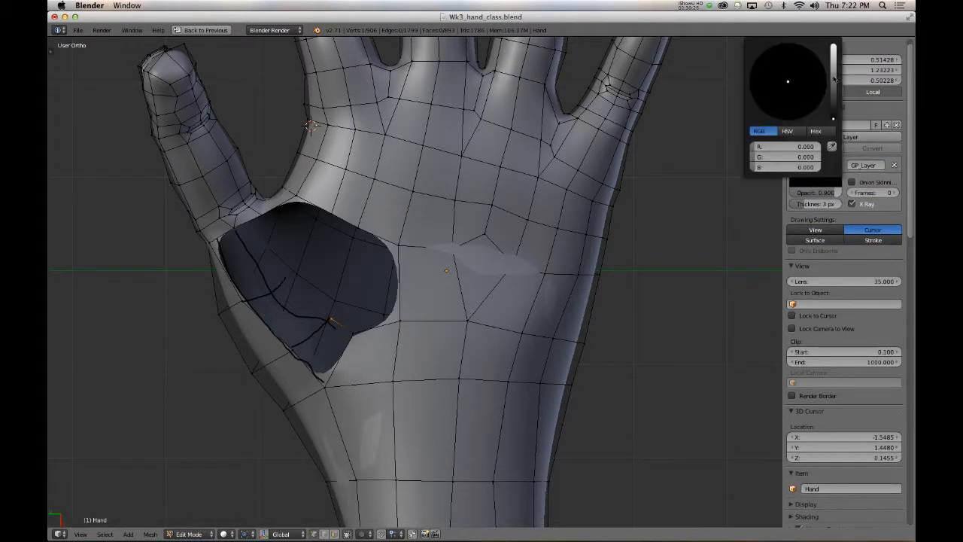
left_click_drag(834, 78, 834, 46)
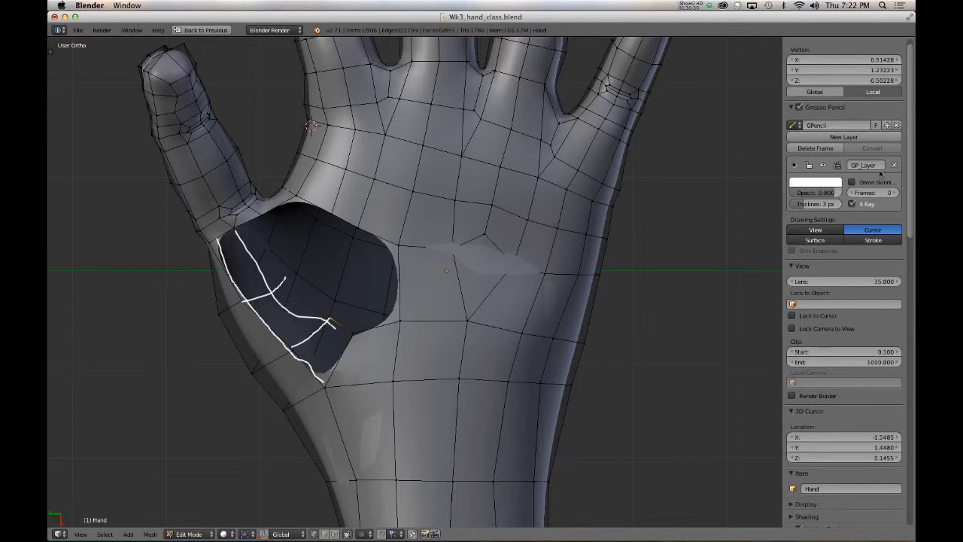
left_click(815, 148)
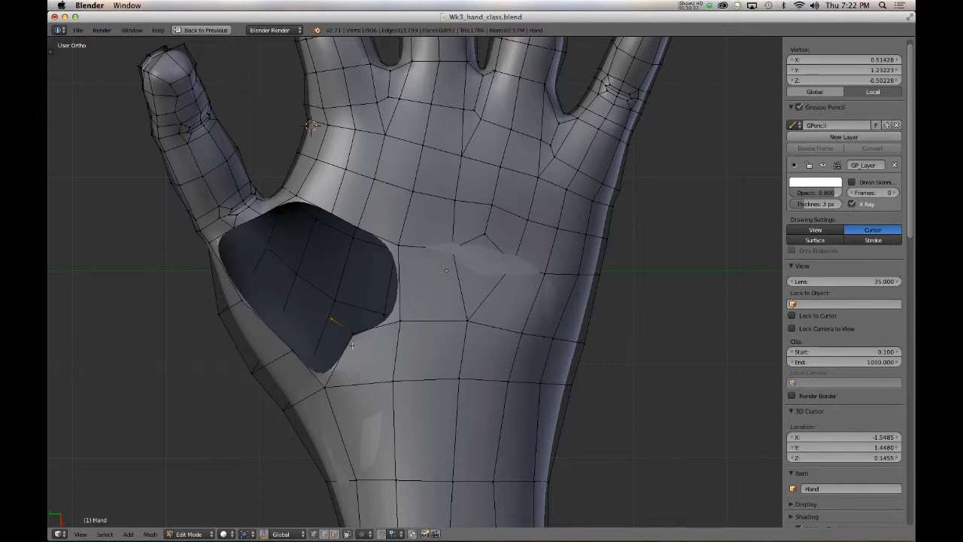
- Extrude the vertex further toward the thumb and fill a quad with the three boundary vertices at the thumb base
key("e")
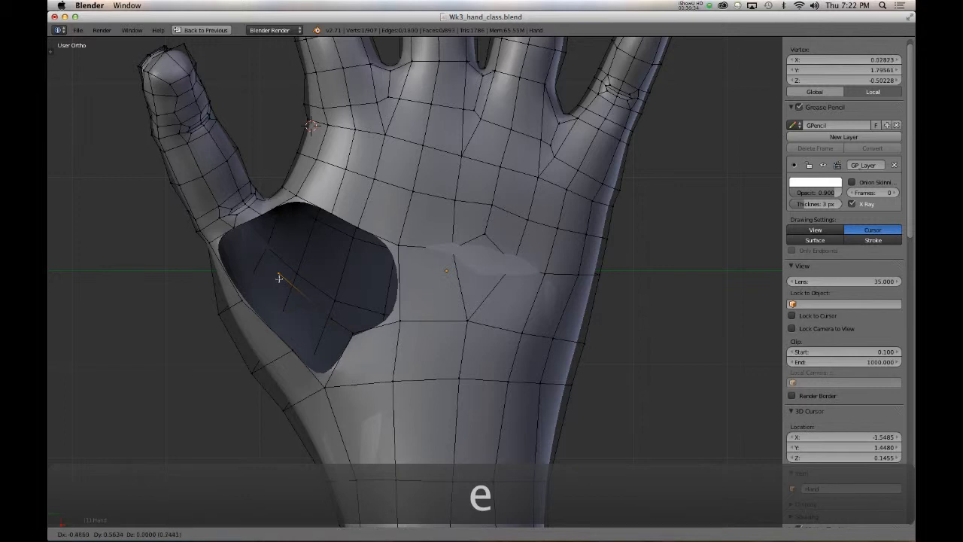
right_click(242, 302, "shift")
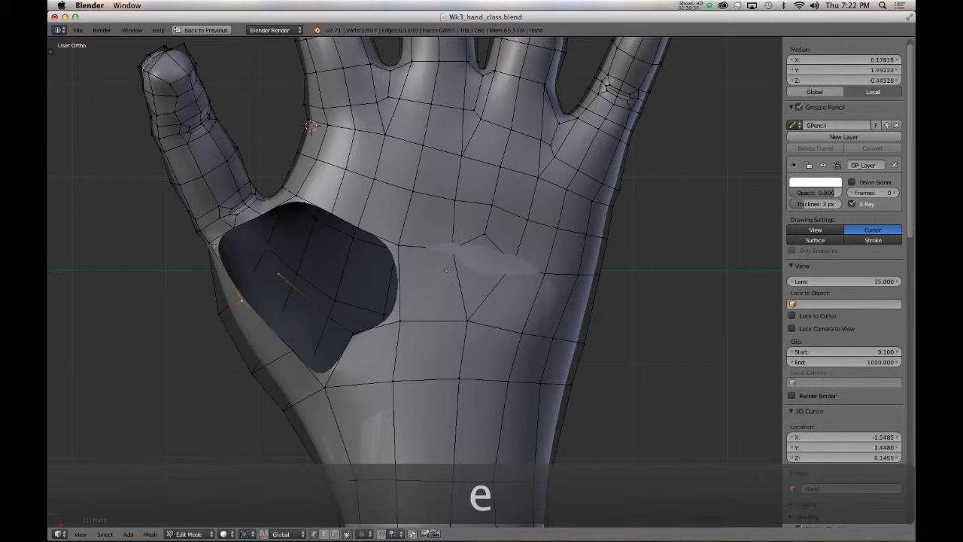
right_click(211, 243, "shift")
right_click(234, 229, "shift")
key("f")
- Fill a quad between the two extruded vertices and the two outer boundary vertices below the thumb base
right_click(280, 275)
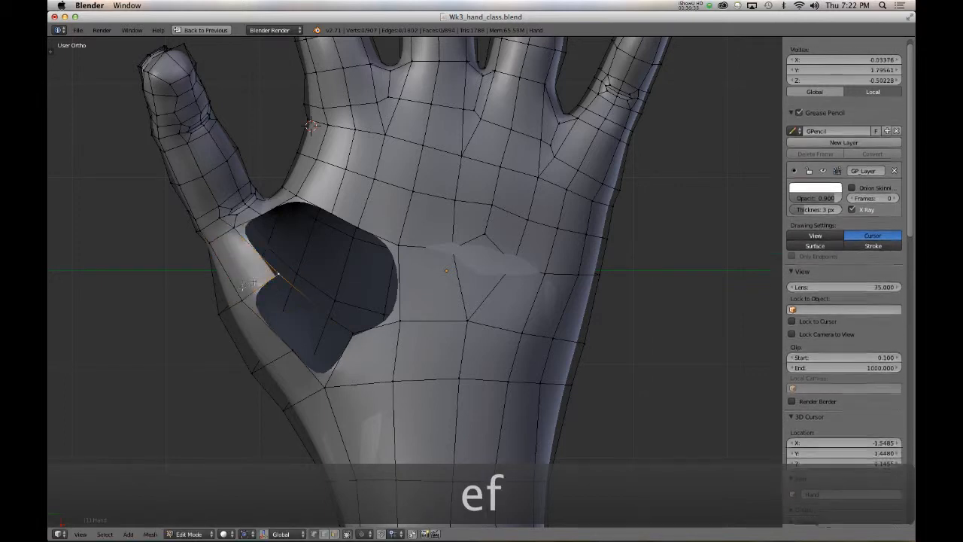
right_click(244, 302, "shift")
right_click(289, 353, "shift")
right_click(331, 316, "shift")
key("f")
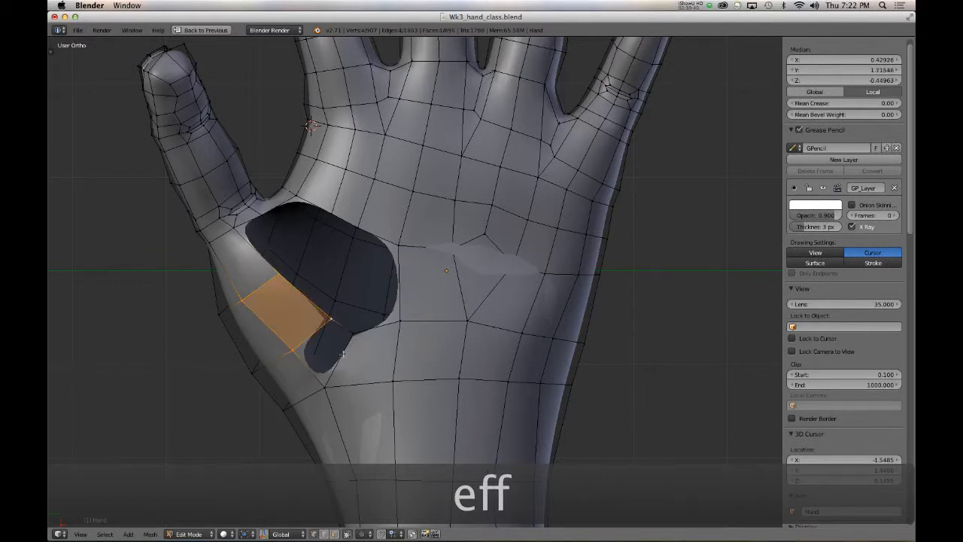
- Fill the remaining gap at the wrist end of the palm opening with a quad
right_click(328, 321)
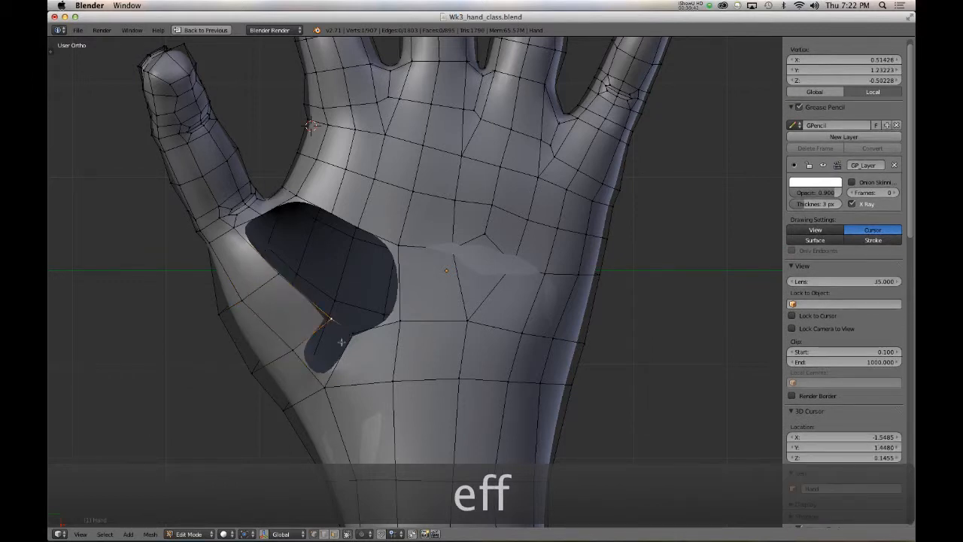
right_click(343, 341, "shift")
right_click(325, 384, "shift")
right_click(292, 351, "shift")
key("f")
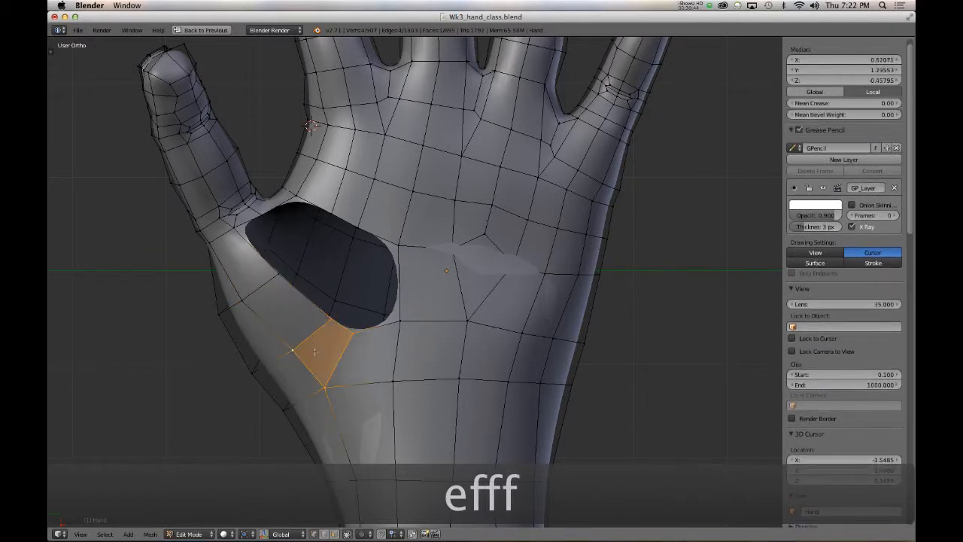
- Select the boundary edge loop of the remaining palm opening to examine its vertices
middle_click_drag(325, 344, 354, 352)
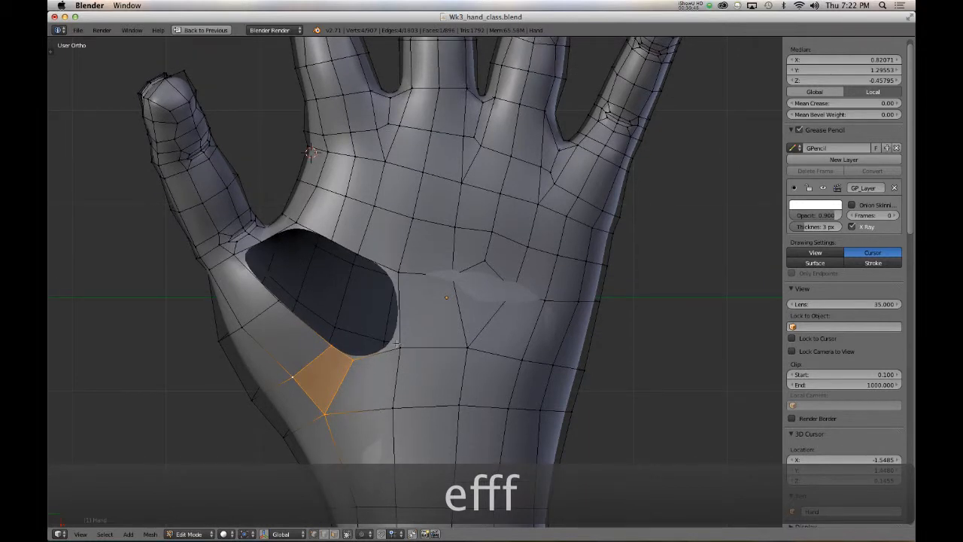
right_click(306, 336, "alt")
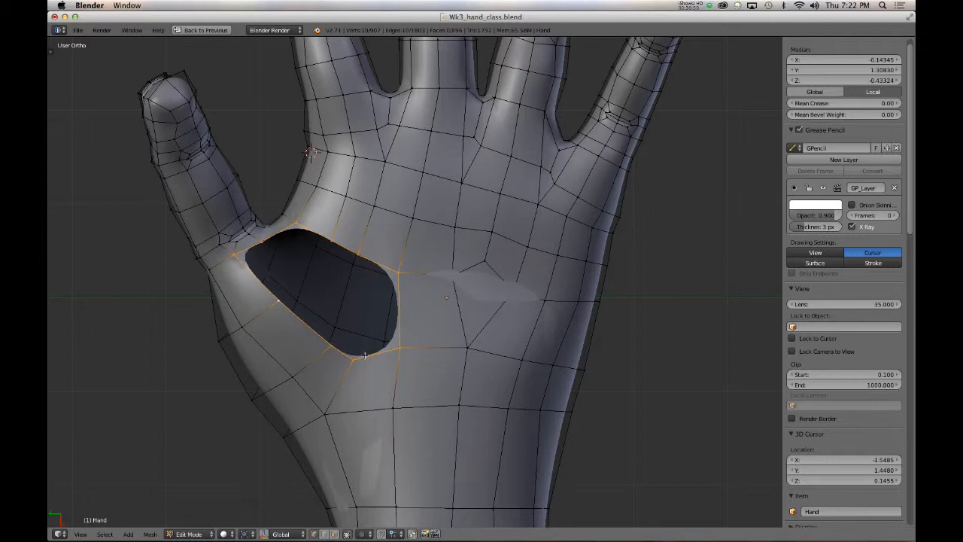
scroll(365, 357, "down", 2)
scroll(365, 357, "up", 3)
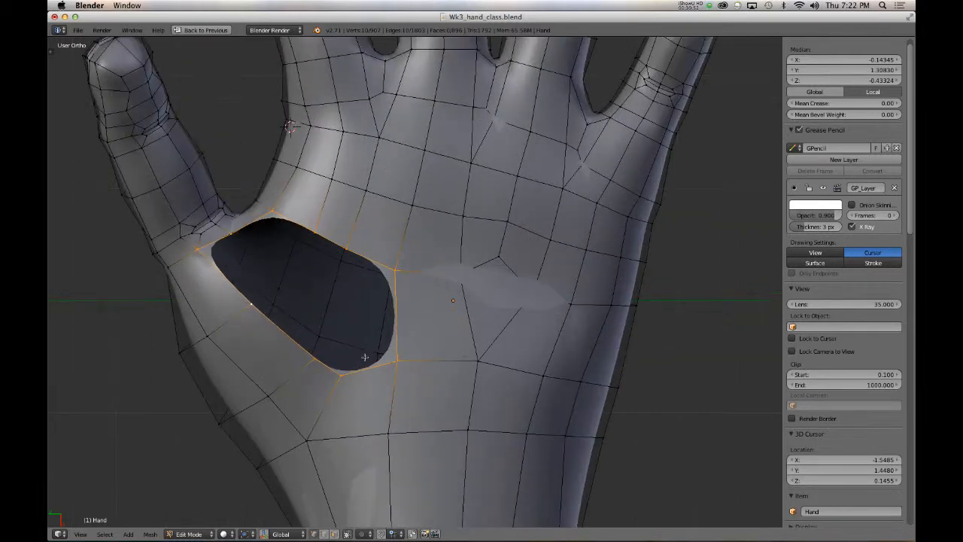
mouse_move(348, 366)
middle_mouse_down("shift")
mouse_move(368, 382)
mouse_move(360, 357)
middle_mouse_up("shift")
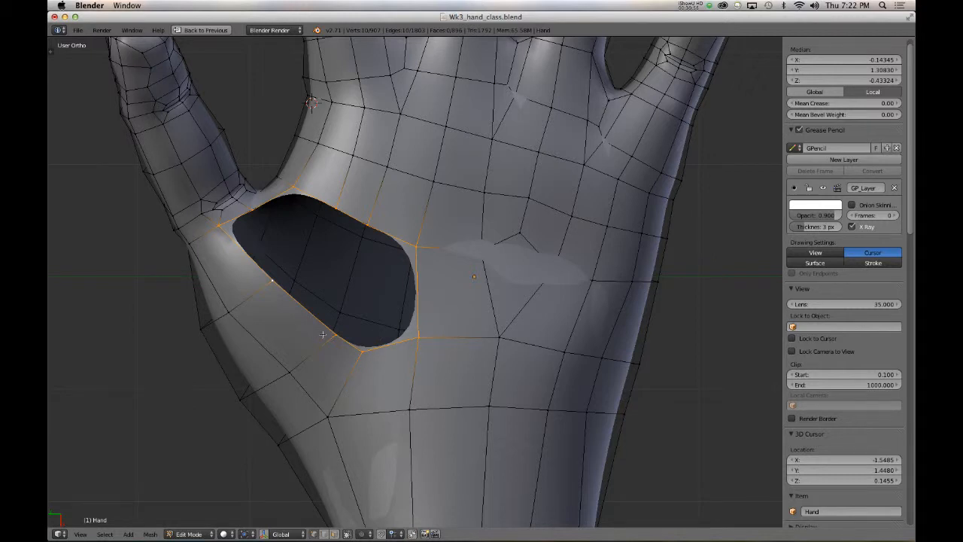
- Move the two wrist-side vertices of the opening's edge to even out the boundary curve
right_click(331, 341)
key("g")
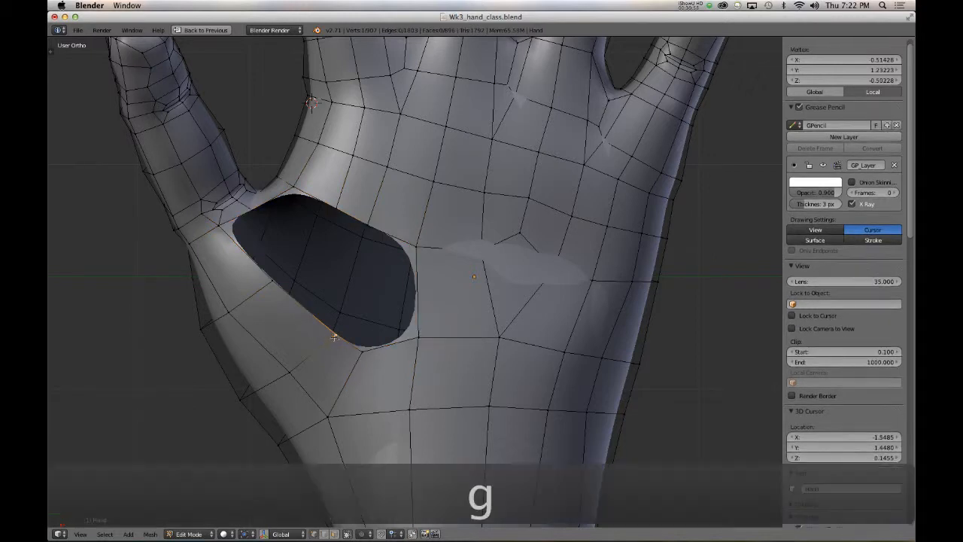
left_click(321, 327)
key("g")
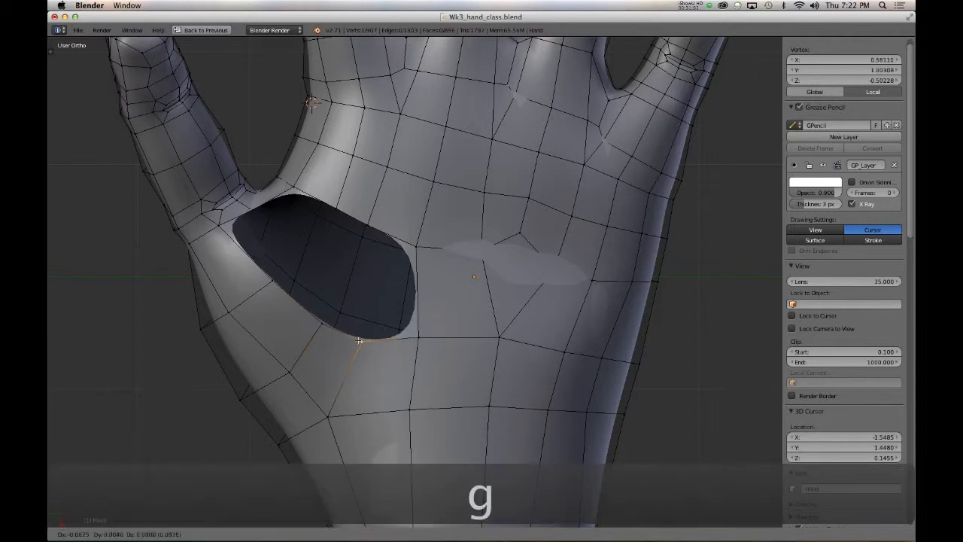
left_click(359, 340)
- Move the palm-side lower corner vertex of the opening toward the thumb side and extrude a new vertex from it into the hole
middle_click_drag(321, 275, 323, 309)
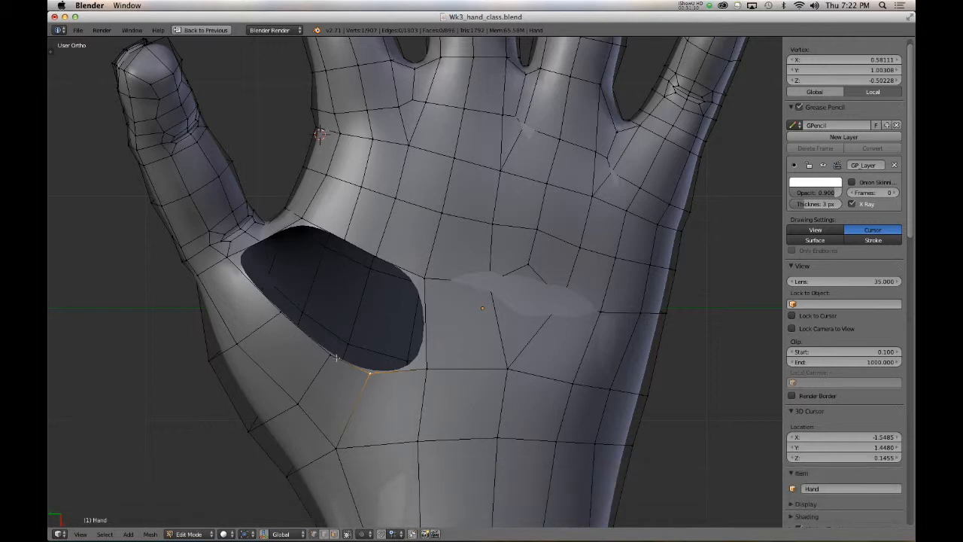
key("ctrl+z")
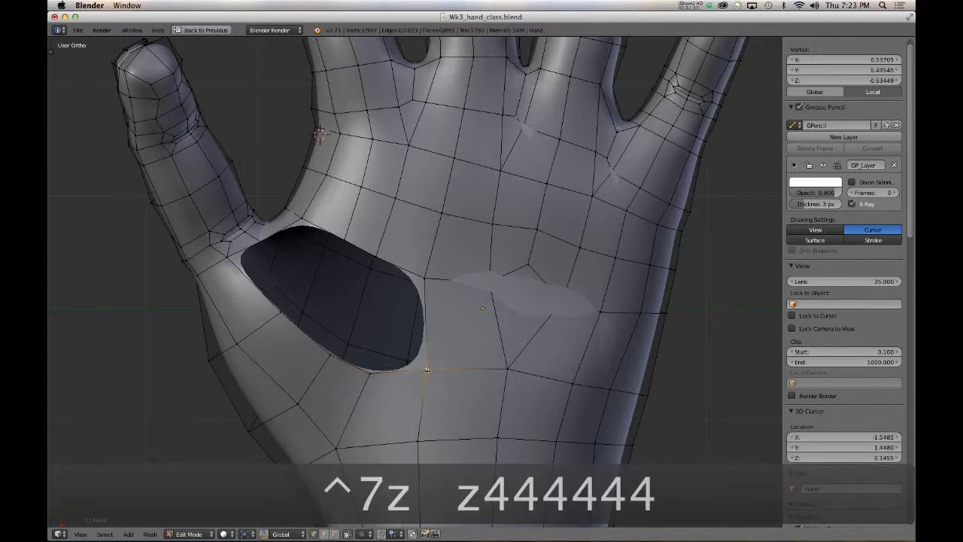
key("g")
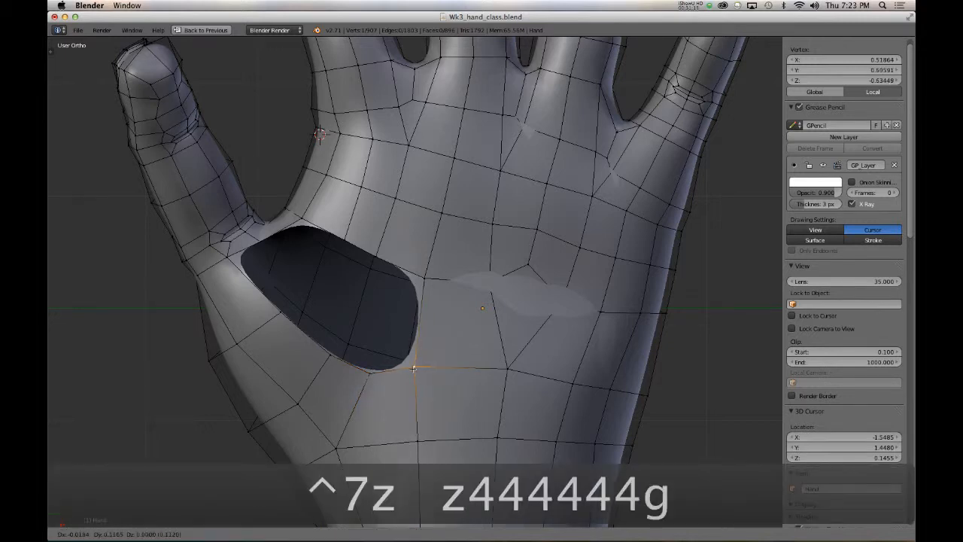
left_click(410, 368)
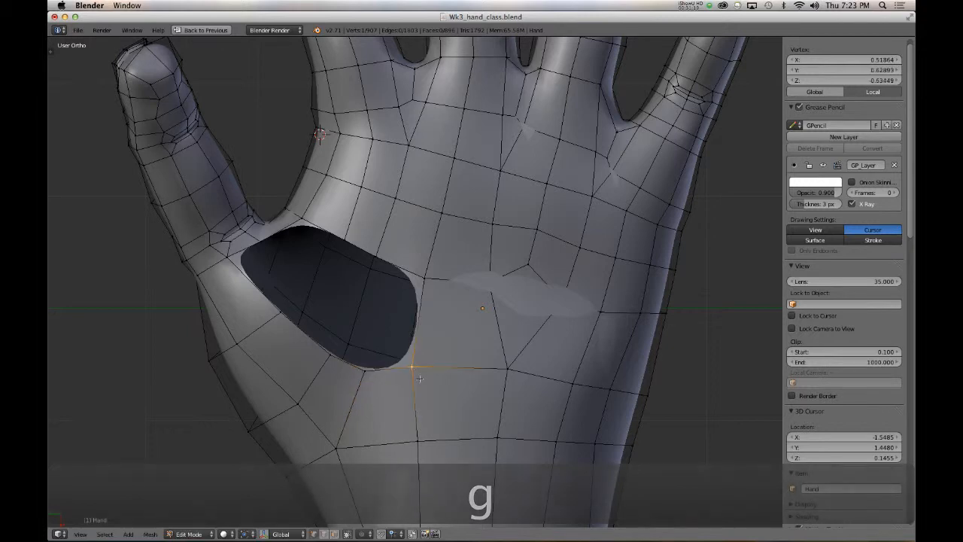
key("e")
left_click(373, 310)
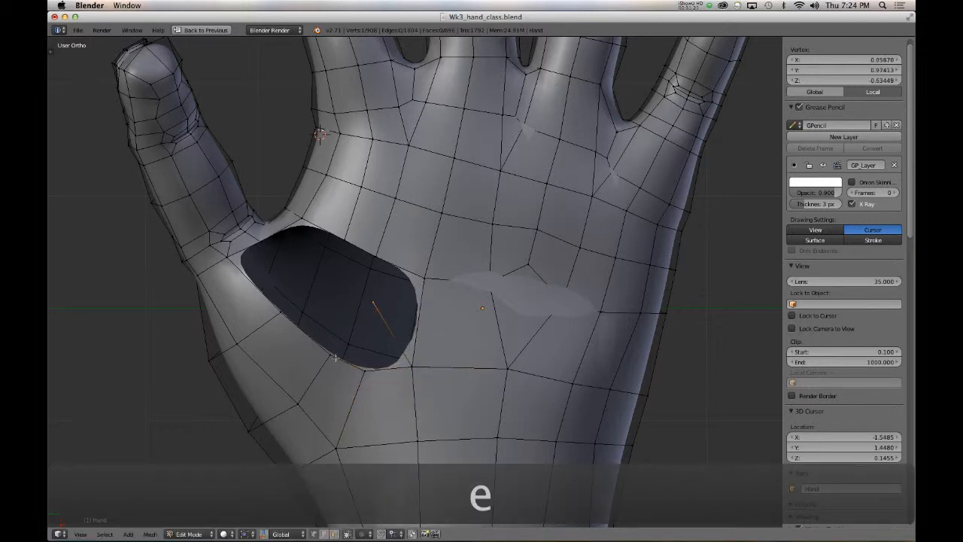
- Try to fill a face between the extruded vertex and two wrist-side boundary vertices, and undo the fill
right_click(364, 367, "shift")
key("f")
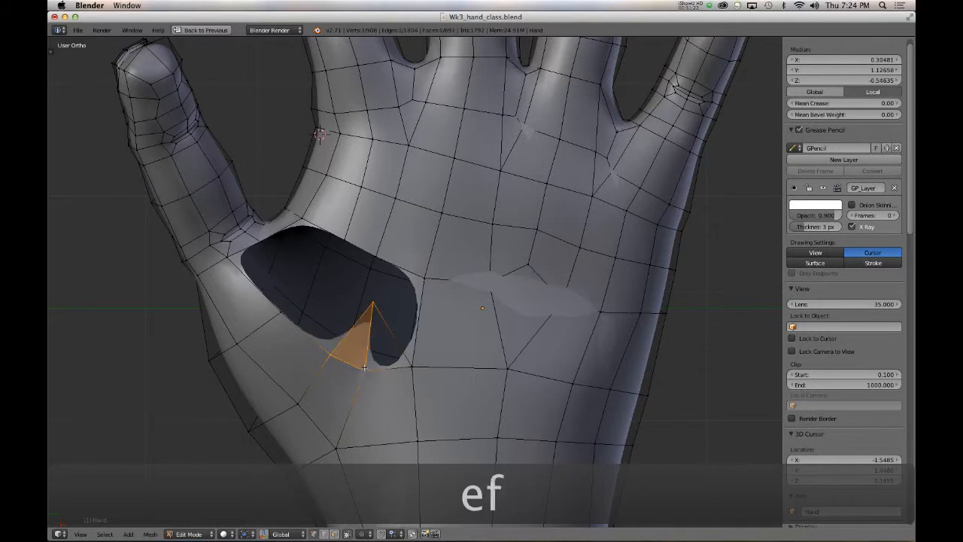
key("super+z")
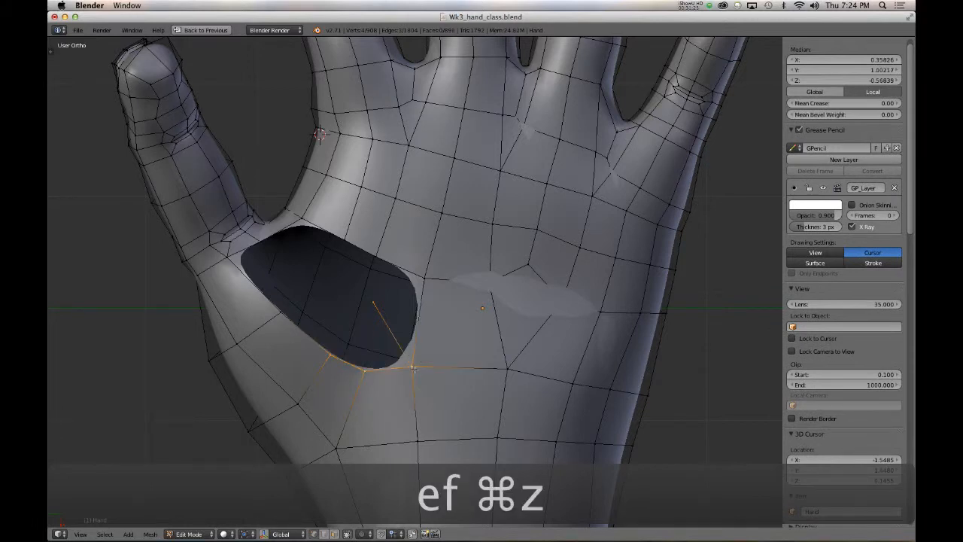
- Fill a quad at the wrist-side corner of the palm opening and nudge its inner and palm-side corner vertices to even the spacing
key("f")
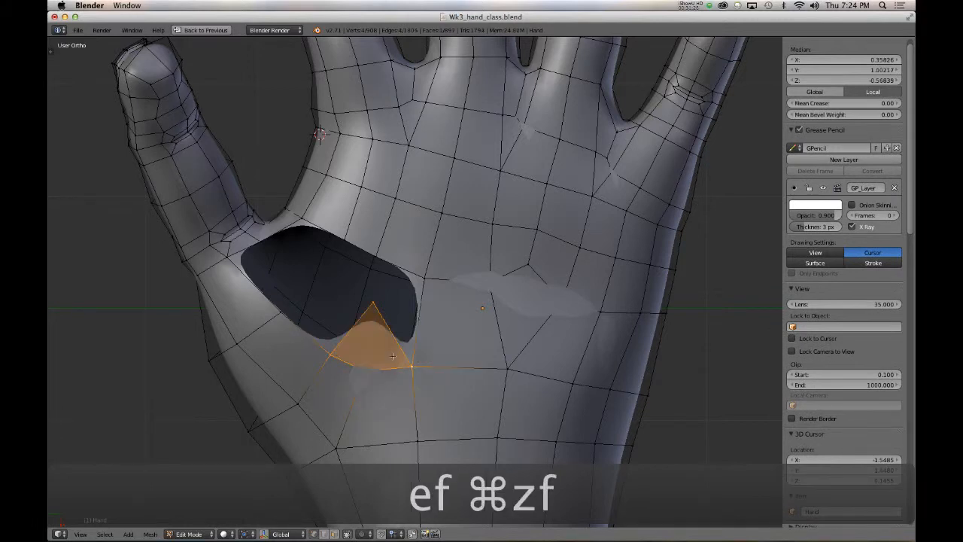
right_click(374, 307)
key("g")
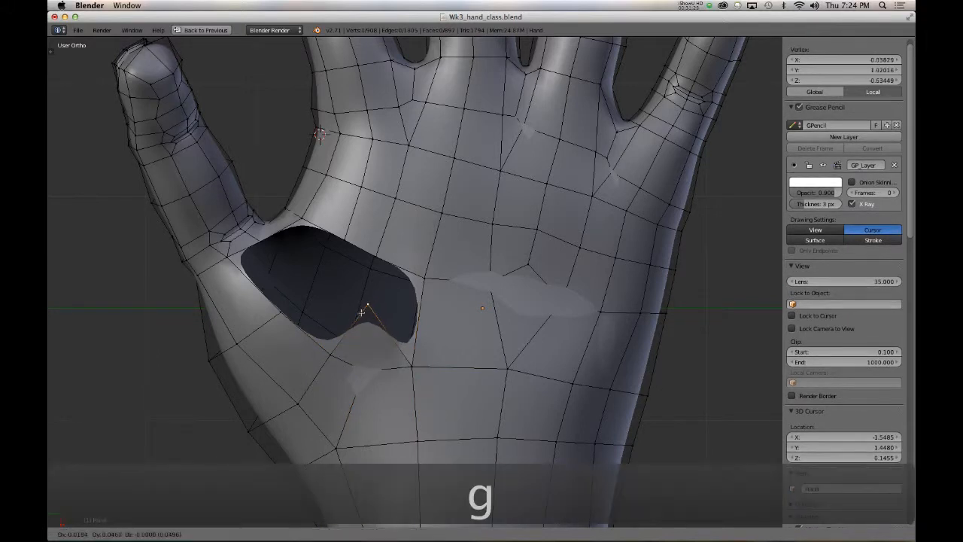
left_click(361, 307)
key("g")
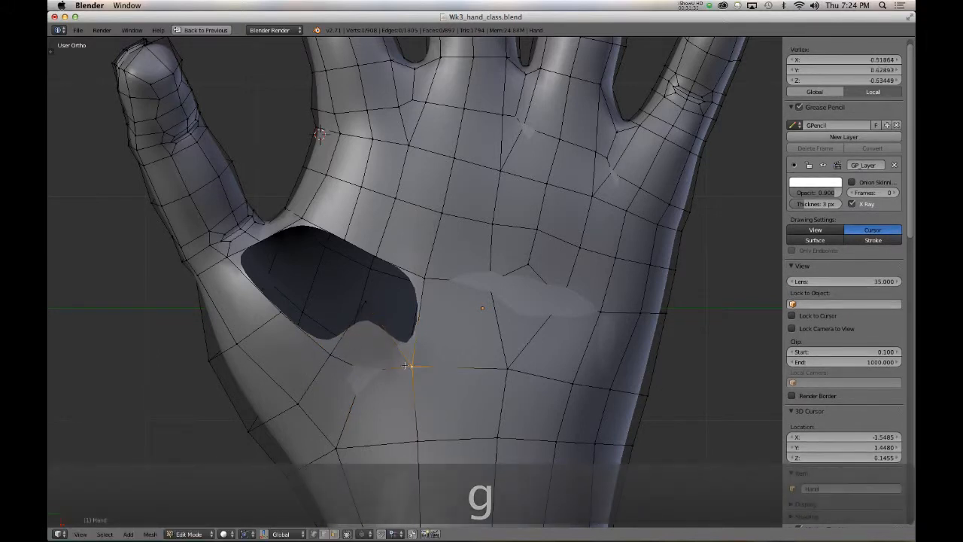
left_click(409, 359)
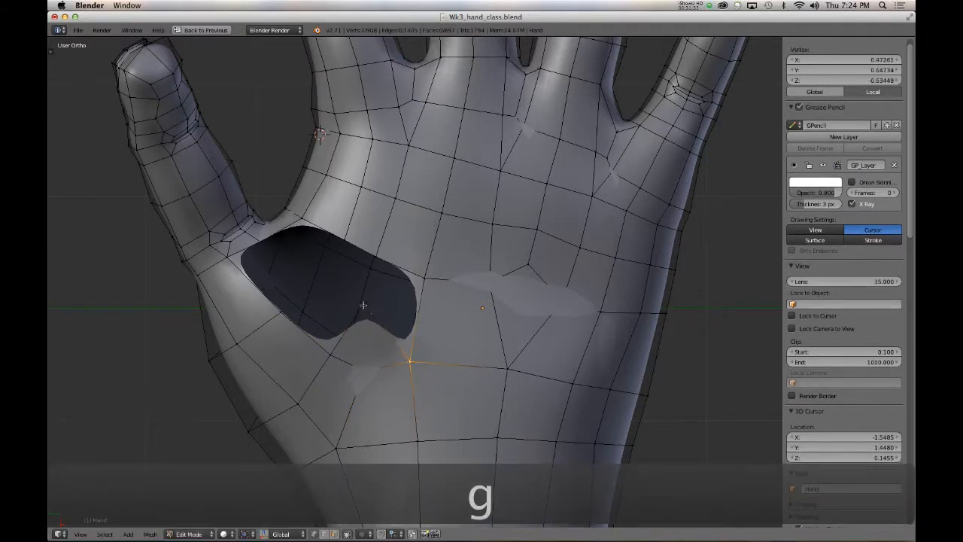
right_click(364, 306)
key("g")
- Move the opening's palm-side edge vertex slightly and fill a quad joining that side to the inner vertex
right_click(429, 285)
key("g")
key("g")
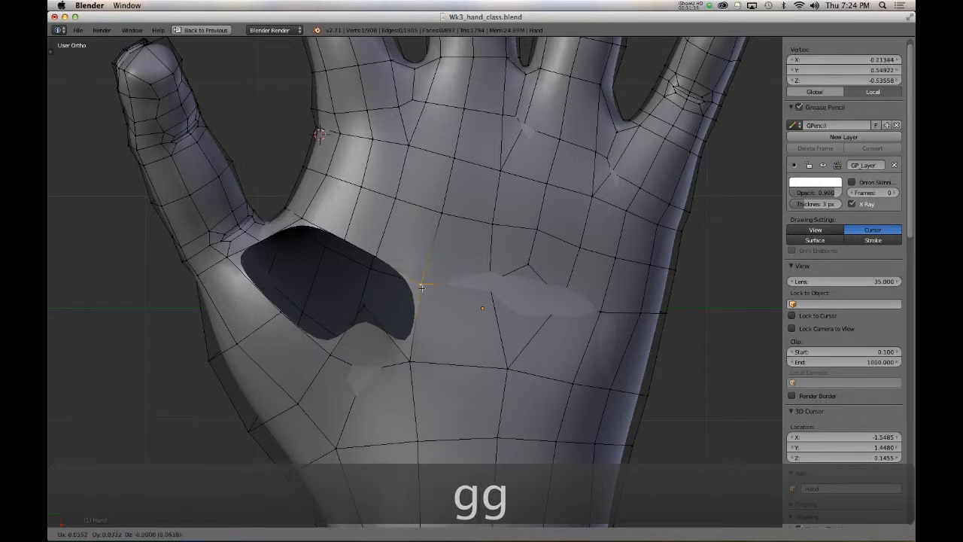
left_click(389, 270)
right_click(410, 362, "shift")
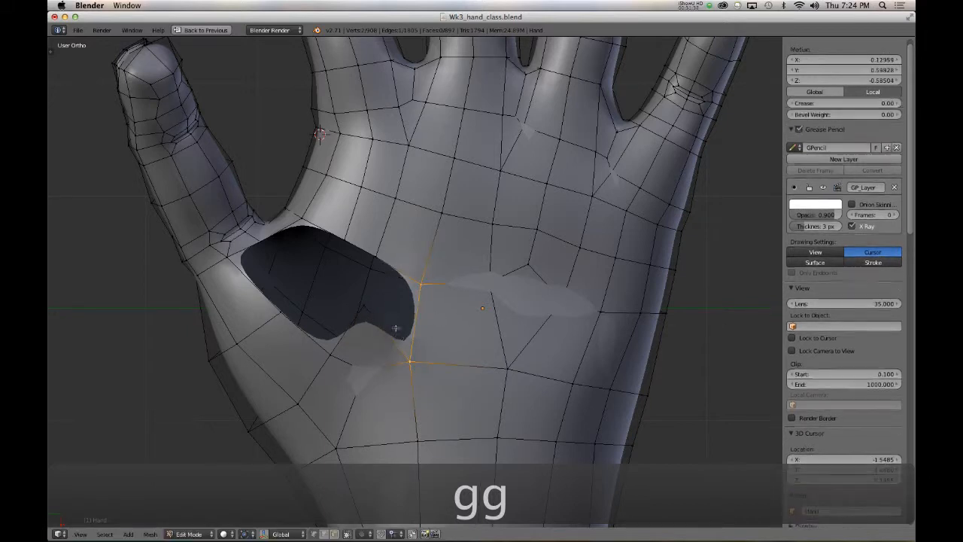
right_click(365, 307, "shift")
right_click(380, 264, "shift")
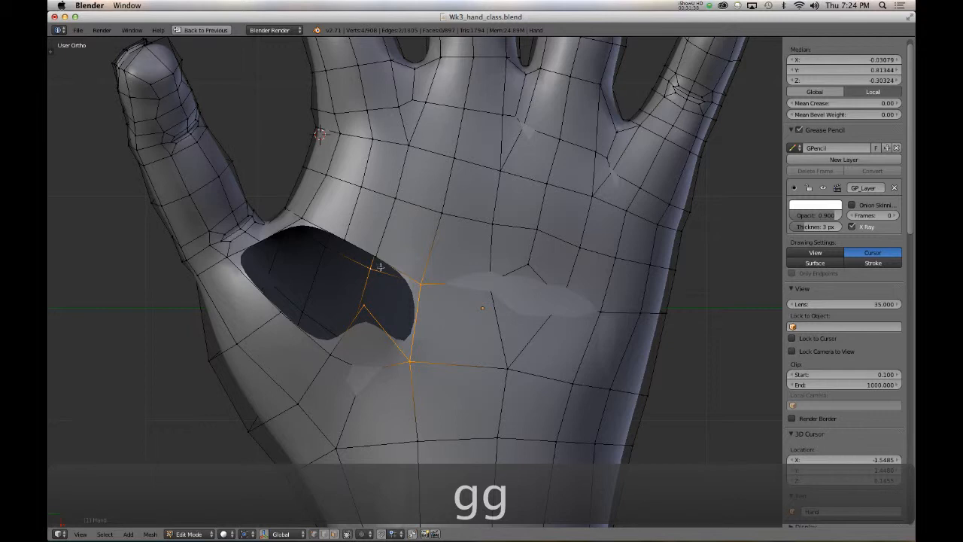
key("super+z")
key("f")
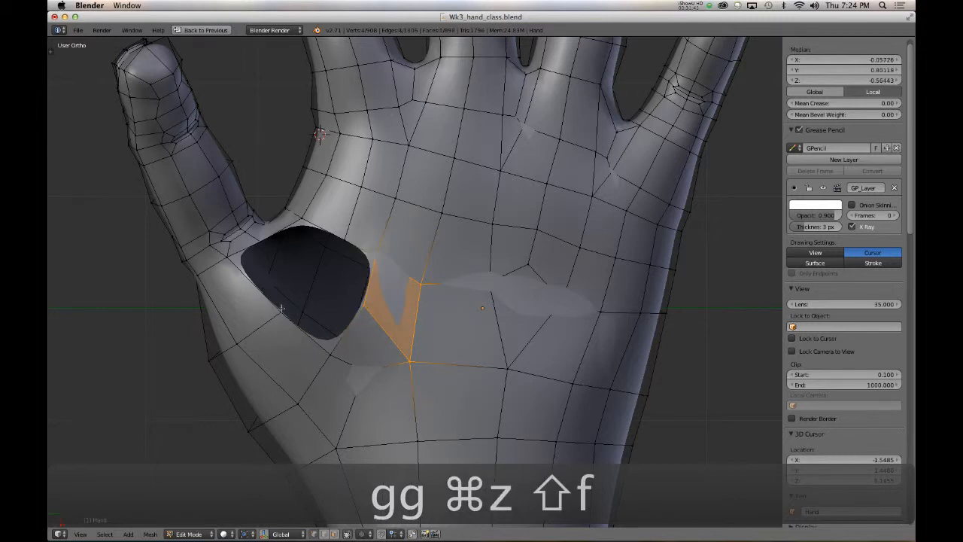
- Extrude a new vertex from the inner vertex toward the thumb and fill a quad between it and the thumb-side edge
right_click(360, 304)
key("e")
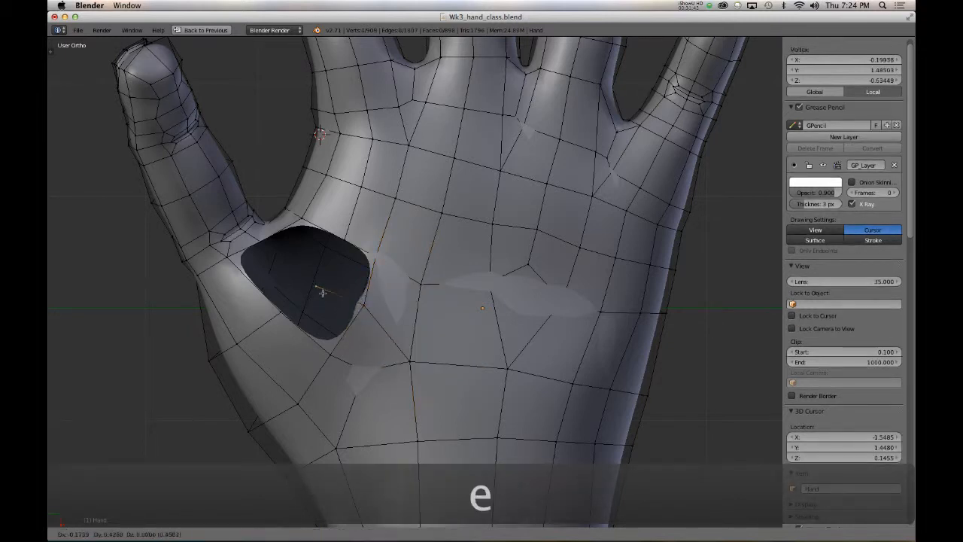
left_click(326, 290)
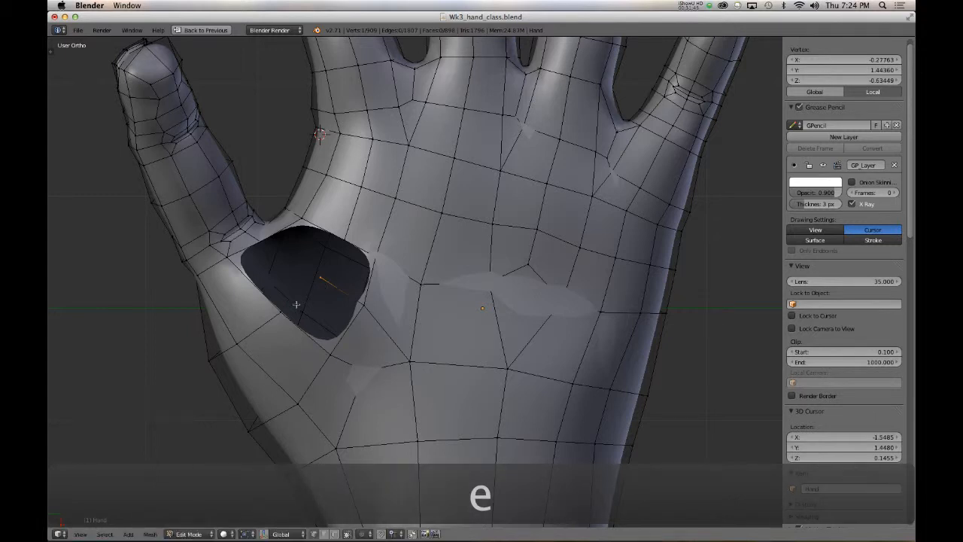
right_click(280, 310, "shift")
right_click(334, 357, "shift")
right_click(365, 307, "shift")
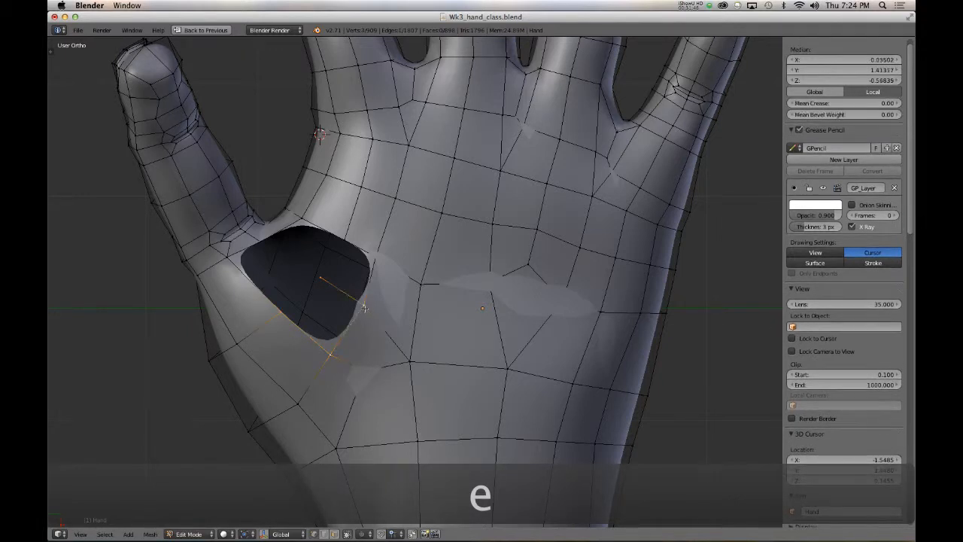
key("f")
- Close the rest of the opening with three quads between the extruded vertex, the palm edge and the thumb base
right_click(365, 305)
right_click(345, 239, "shift")
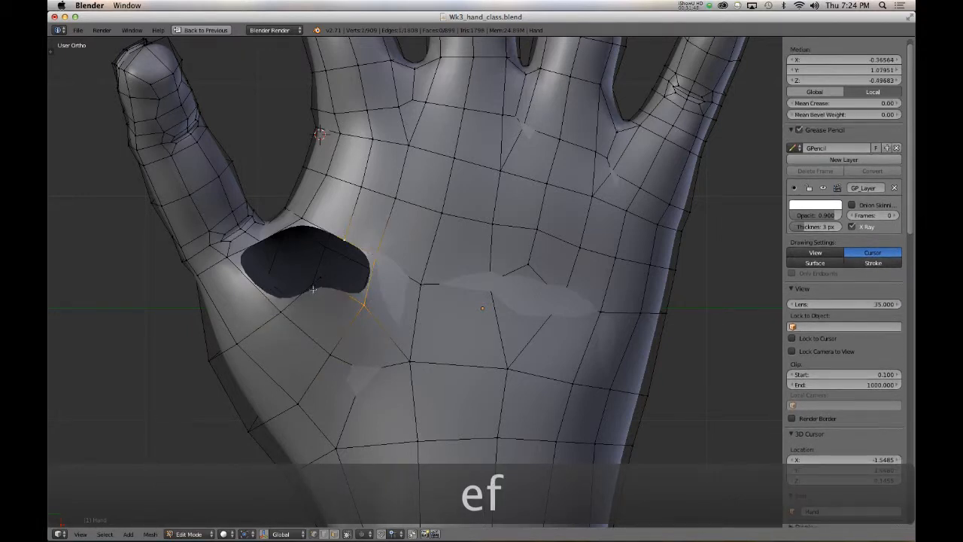
key("f")
right_click(347, 236)
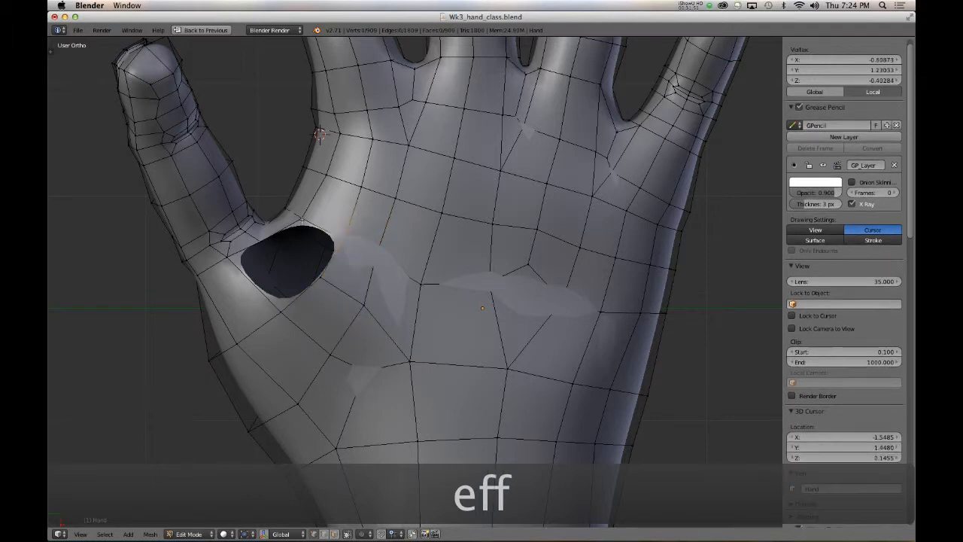
right_click(303, 220, "shift")
right_click(261, 241, "shift")
right_click(321, 278, "shift")
key("f")
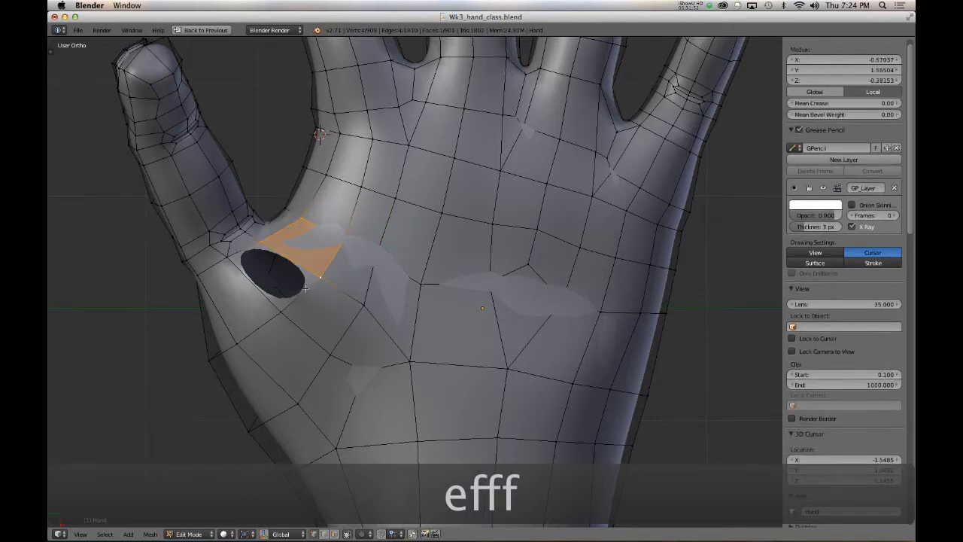
key("f")
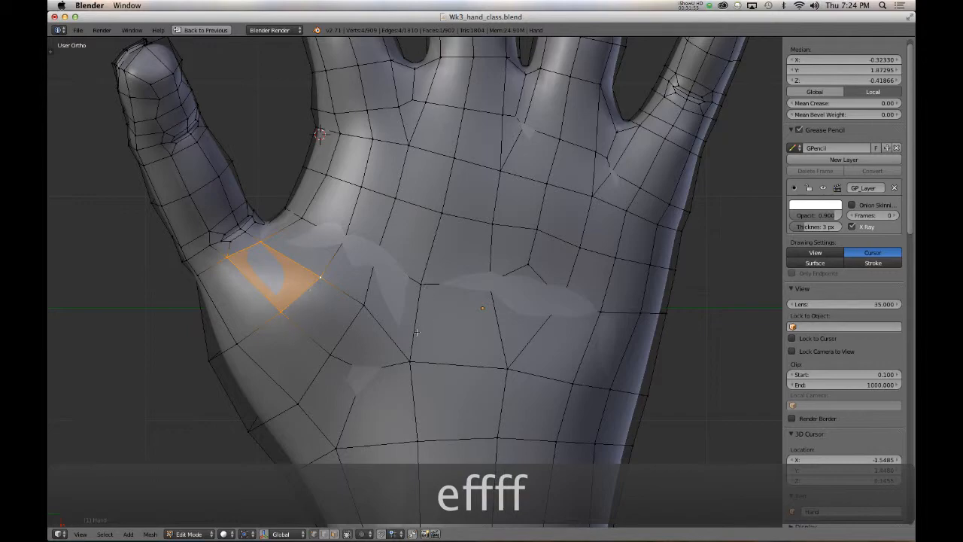
- Examine the closed palm and the thumb joint on the whole hand in Object Mode, and return to Edit Mode
scroll(416, 331, "down", 6)
middle_click_drag(406, 324, 398, 384)
key("Tab")
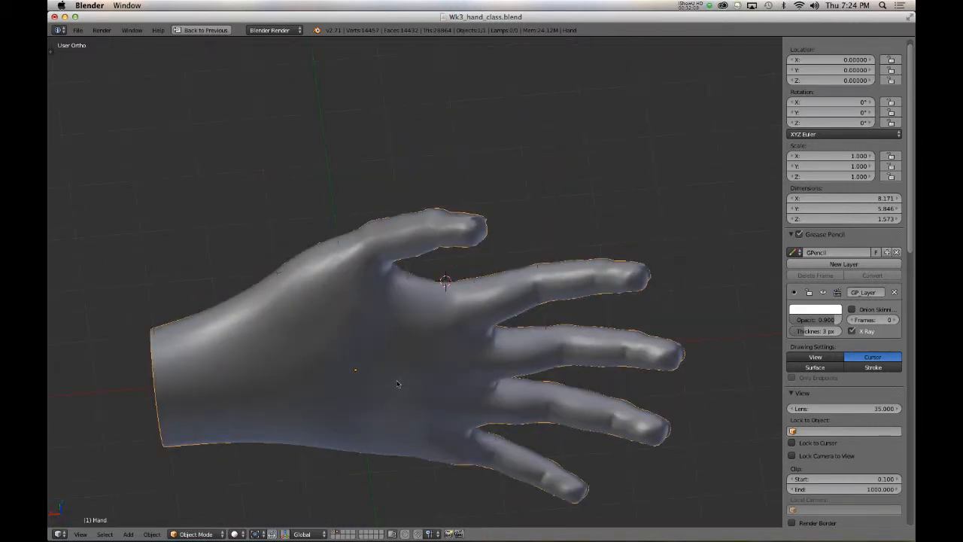
key("Tab")
- Select the ten vertices of the newly filled patch between the thumb base and the palm
middle_click_drag(445, 261, 481, 200)
scroll(403, 310, "up", 6)
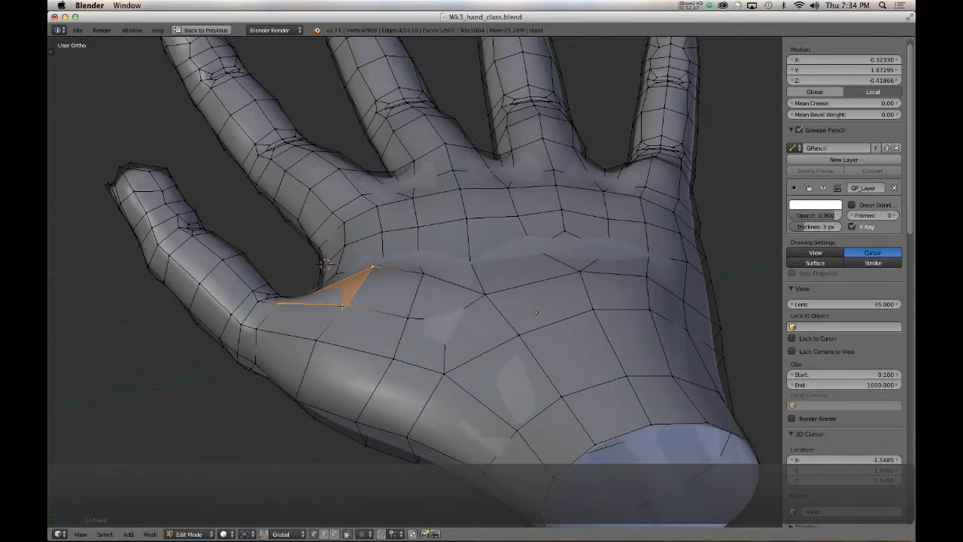
right_click(345, 305)
right_click(407, 318, "shift")
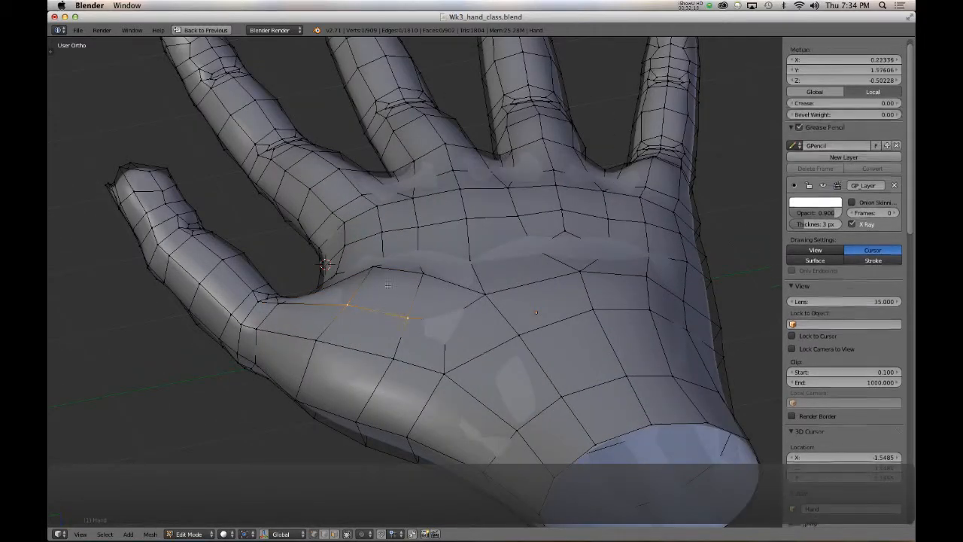
right_click(373, 267, "shift")
right_click(423, 273, "shift")
right_click(481, 295, "shift")
right_click(445, 321, "shift")
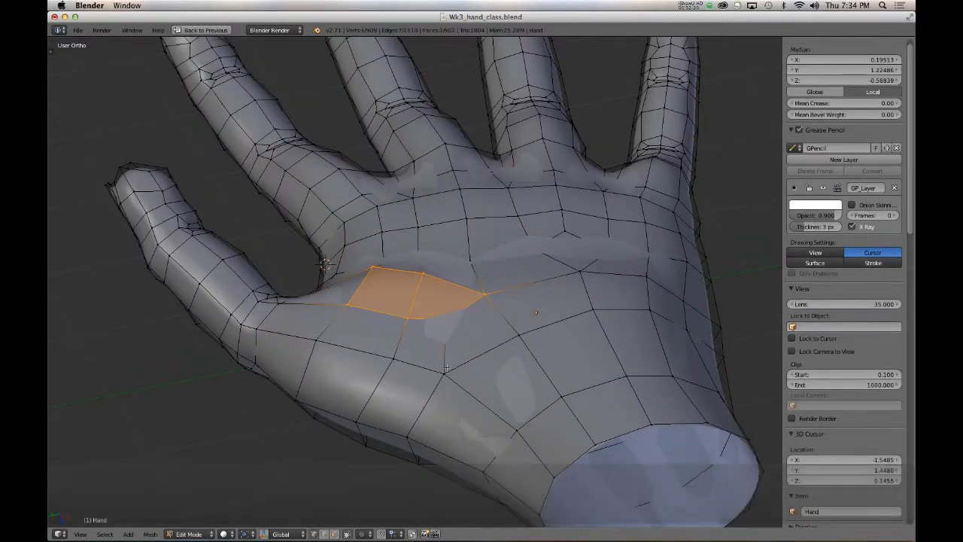
right_click(444, 372, "shift")
right_click(517, 335, "shift")
right_click(393, 357, "shift")
right_click(319, 338, "shift")
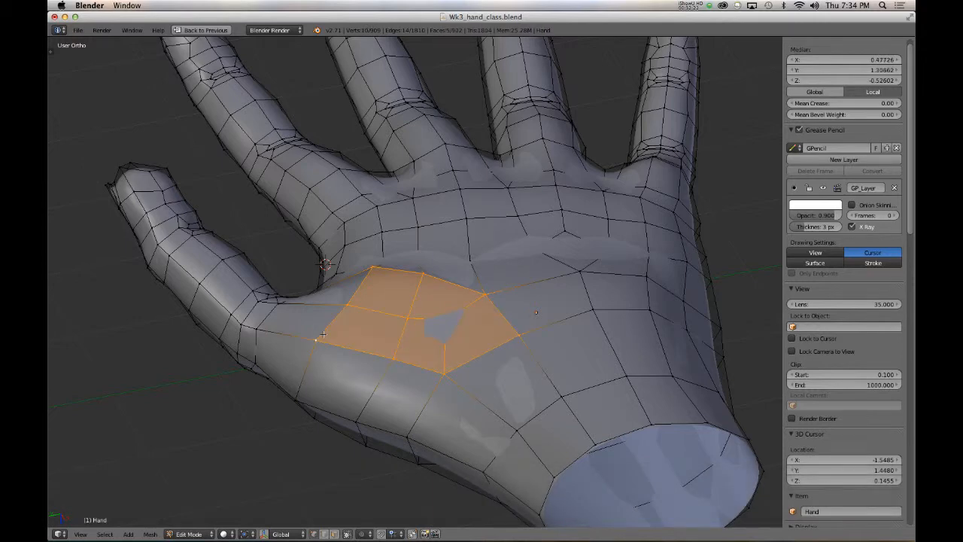
- Smooth the selected thumb-base patch repeatedly and use Shrink/Fatten to push it outward and restore its volume
middle_click_drag(376, 340, 672, 300)
key("w")
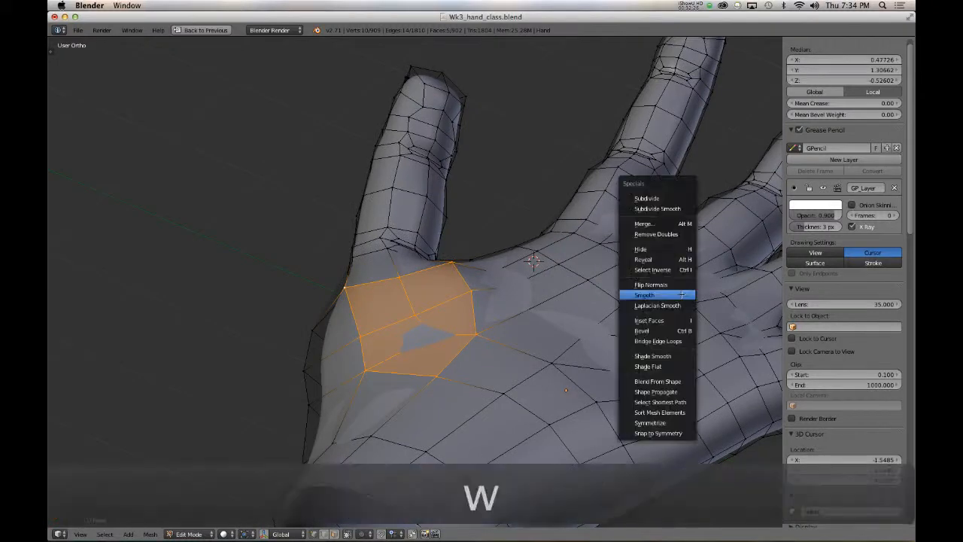
left_click(683, 295)
key("w")
left_click(685, 295)
key("w")
left_click(685, 295)
key("w")
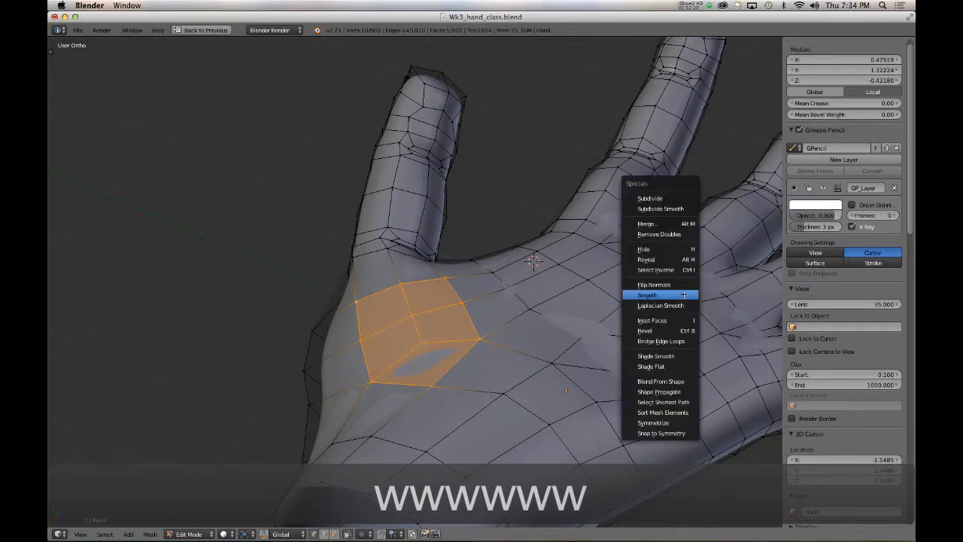
left_click(685, 295)
key("alt+s")
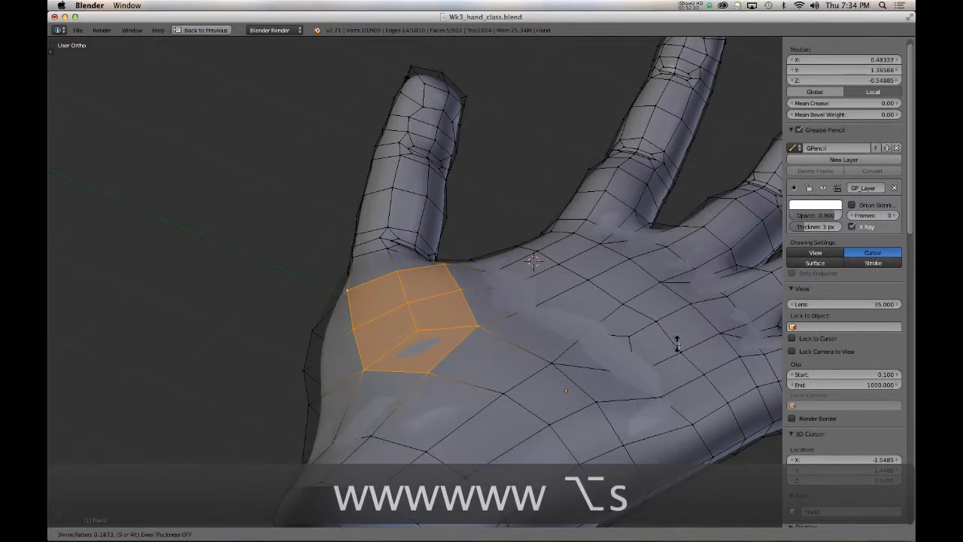
left_click(678, 341)
- Fatten two neighbouring vertices on the little-finger side of the palm's heel outward by about 0.10
middle_click_drag(678, 341, 539, 374)
right_click(614, 355)
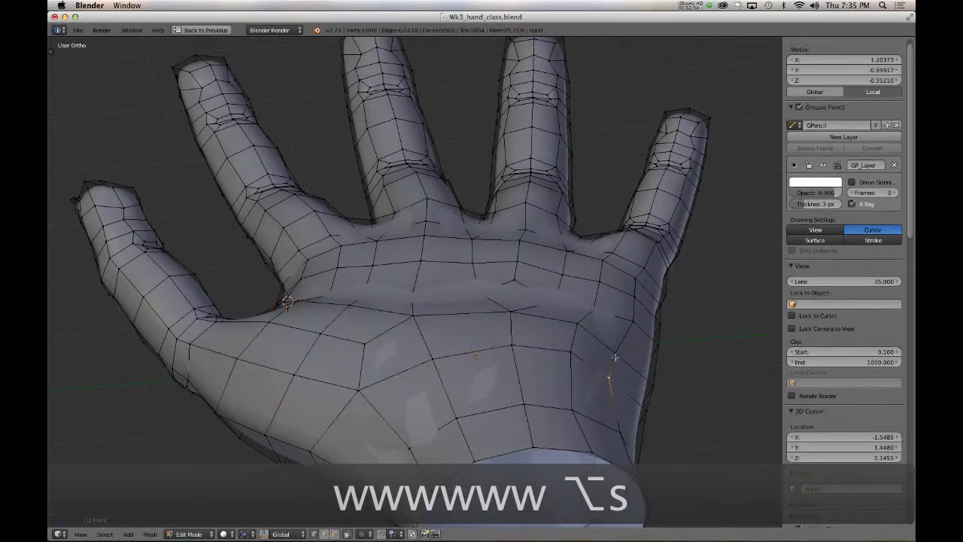
right_click(610, 376, "shift")
key("alt+s")
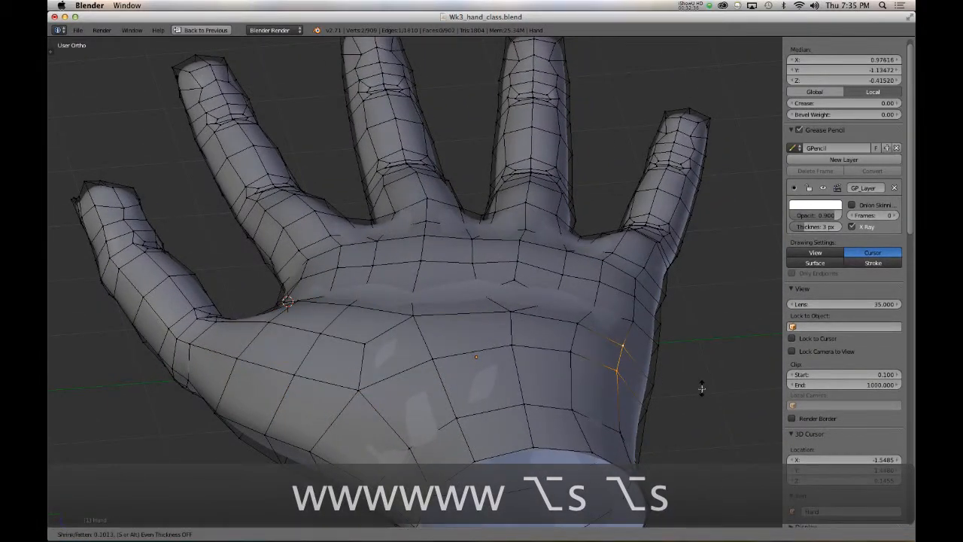
left_click(699, 387)
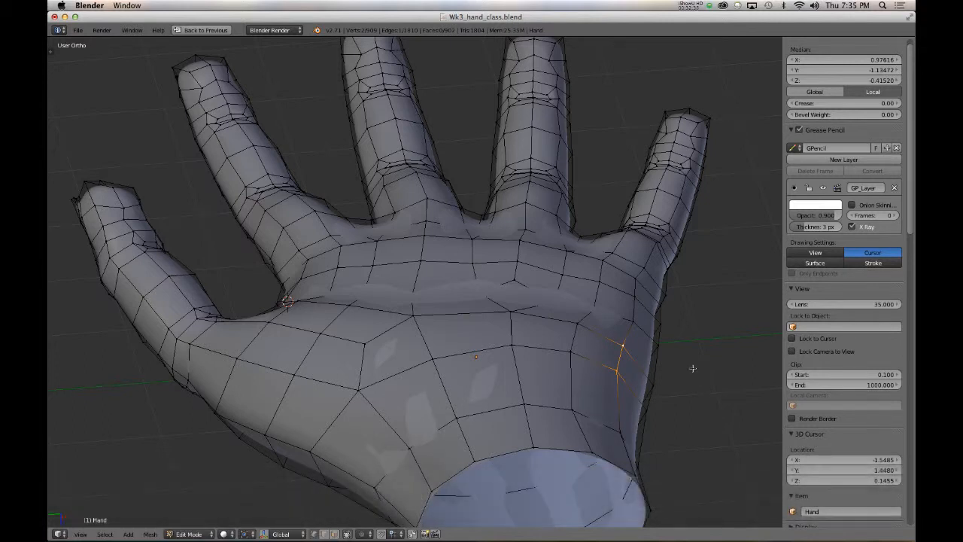
- Turn on proportional editing and set it to Connected
key("o")
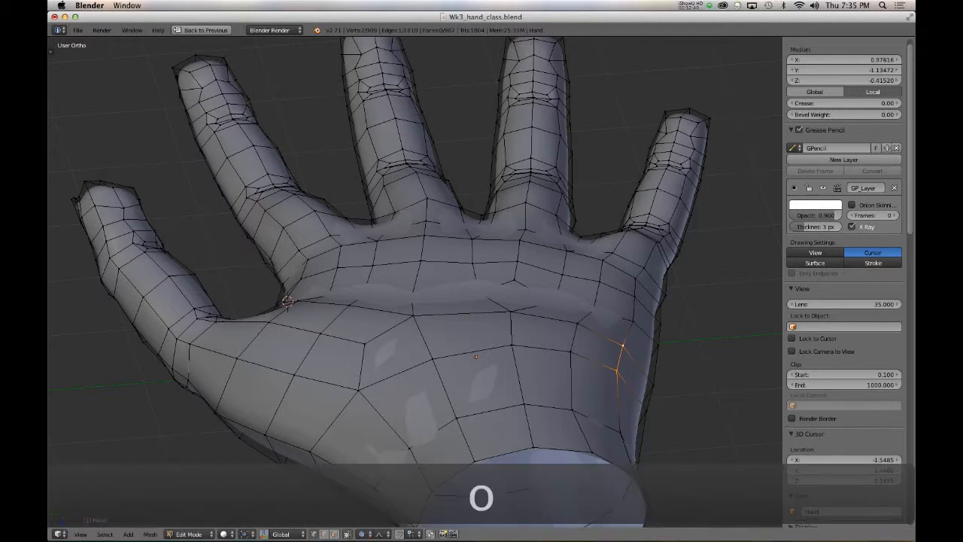
left_click(363, 535)
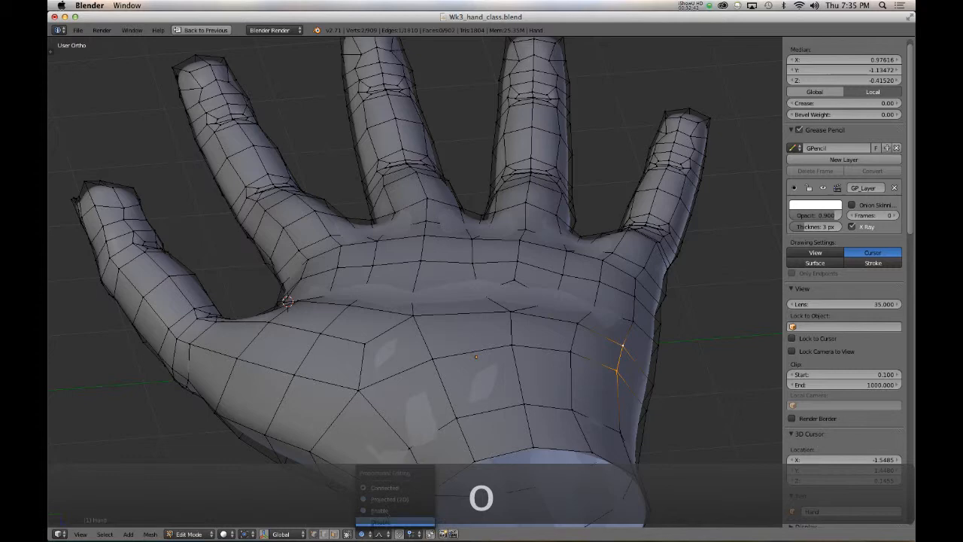
left_click(397, 488)
- Try to rotate and move a vertex above the wrist opening with Connected proportional editing, enlarging the influence size to 1.61
middle_click_drag(585, 426, 548, 295)
right_click(552, 291)
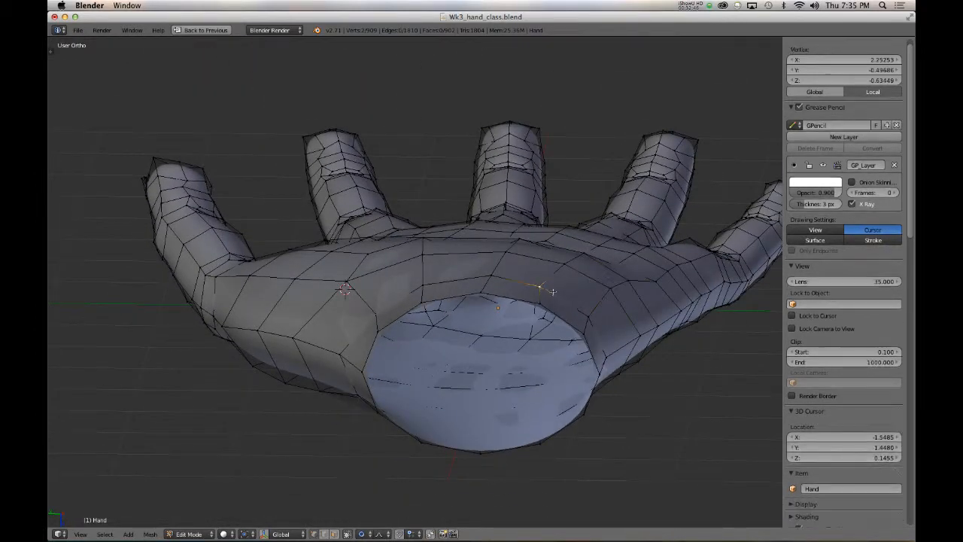
key("r")
right_click(593, 288)
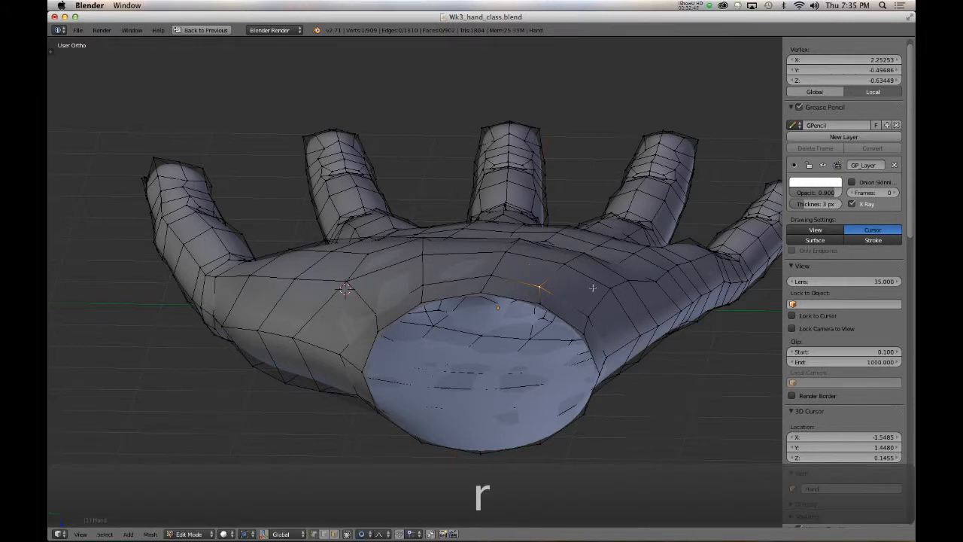
key("g")
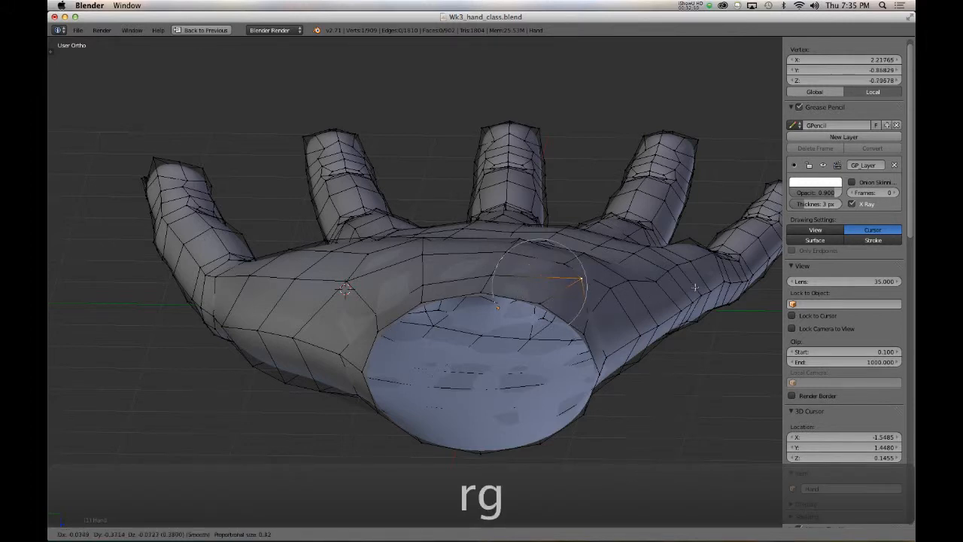
scroll(703, 272, "down", 7)
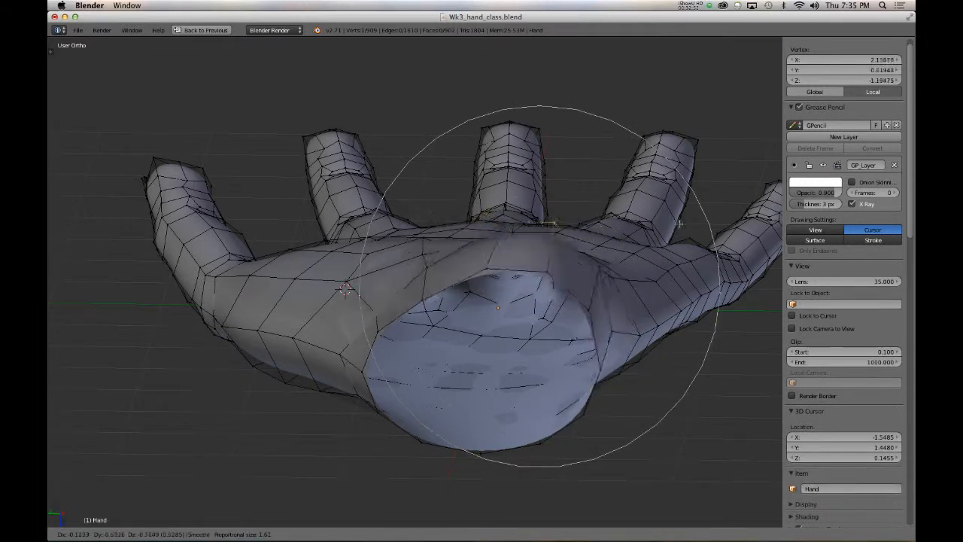
left_click(557, 290)
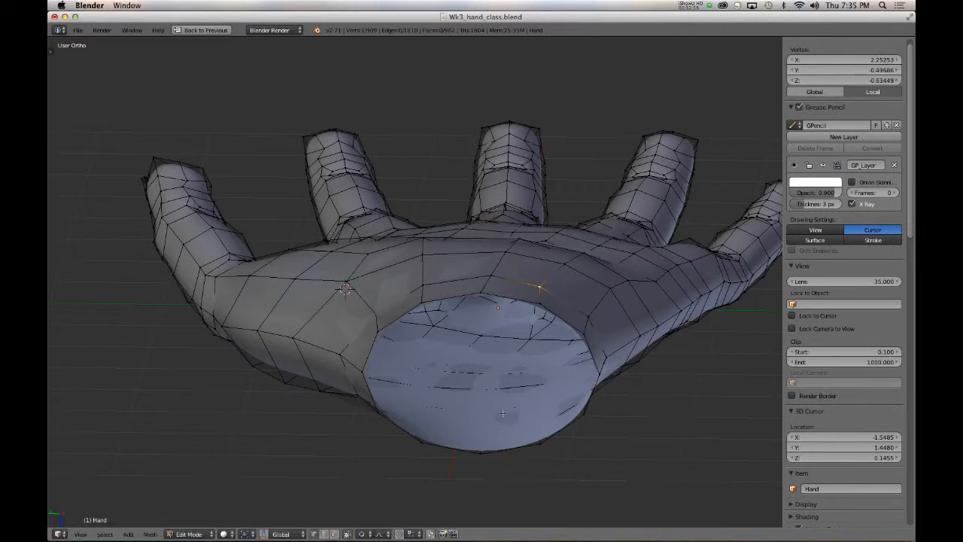
- Switch the proportional editing mode from Connected to Enable
left_click(362, 534)
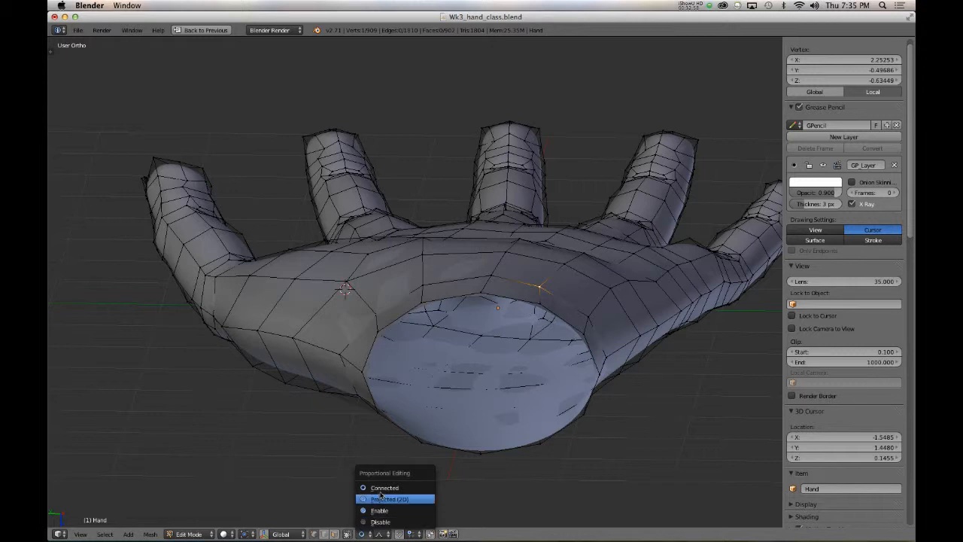
left_click(382, 511)
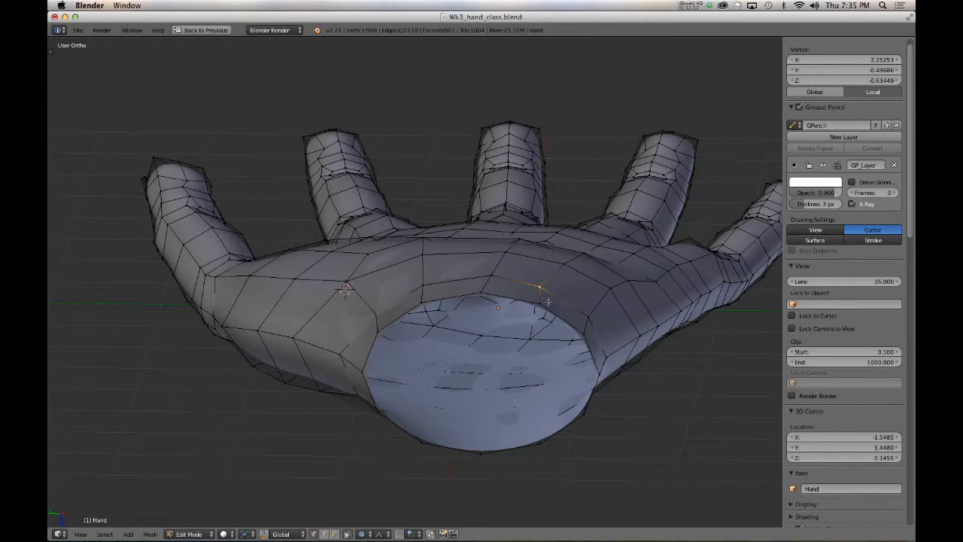
- Try to move the vertex above the wrist opening with proportional editing, and change the proportional editing mode
key("g")
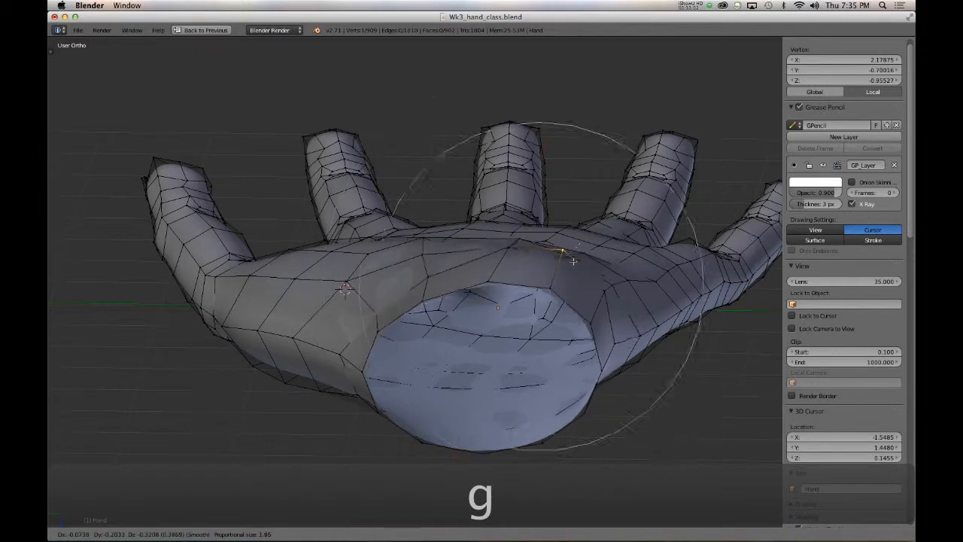
left_click(568, 295)
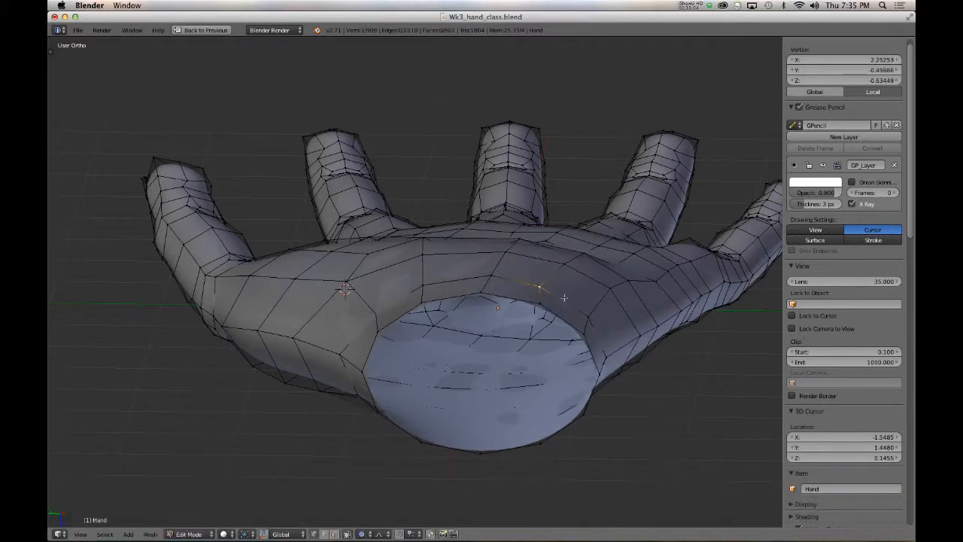
left_click(362, 535)
left_click(395, 495)
- Move two neighbouring palm vertices on the little-finger side about -0.15 along global Z, with the proportional size reduced to 0.91
middle_click_drag(508, 276, 595, 317)
right_click(594, 319)
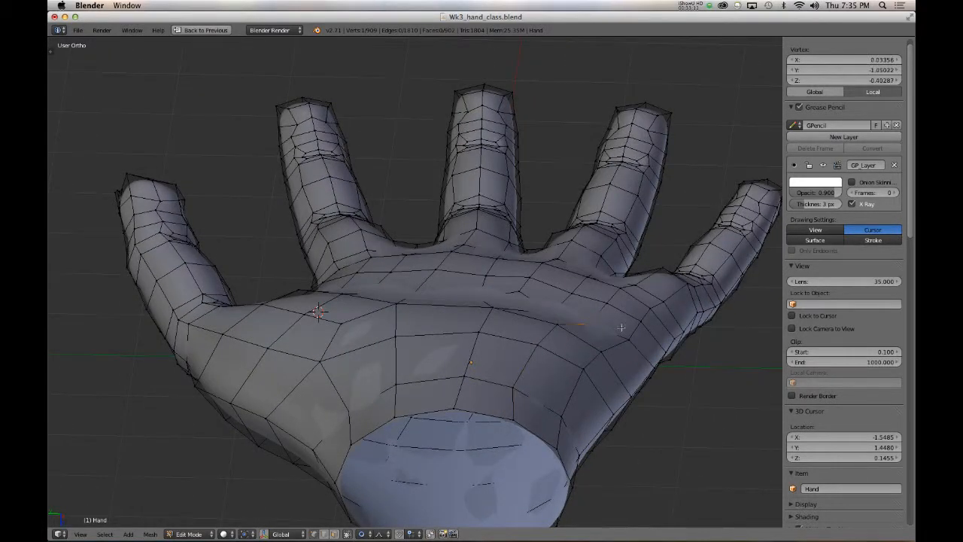
right_click(627, 337, "shift")
key("g")
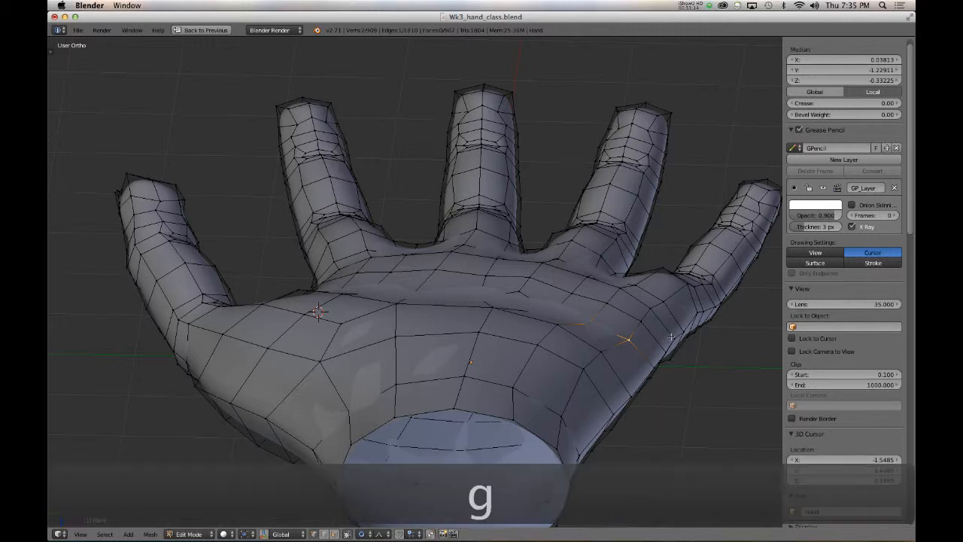
key("x")
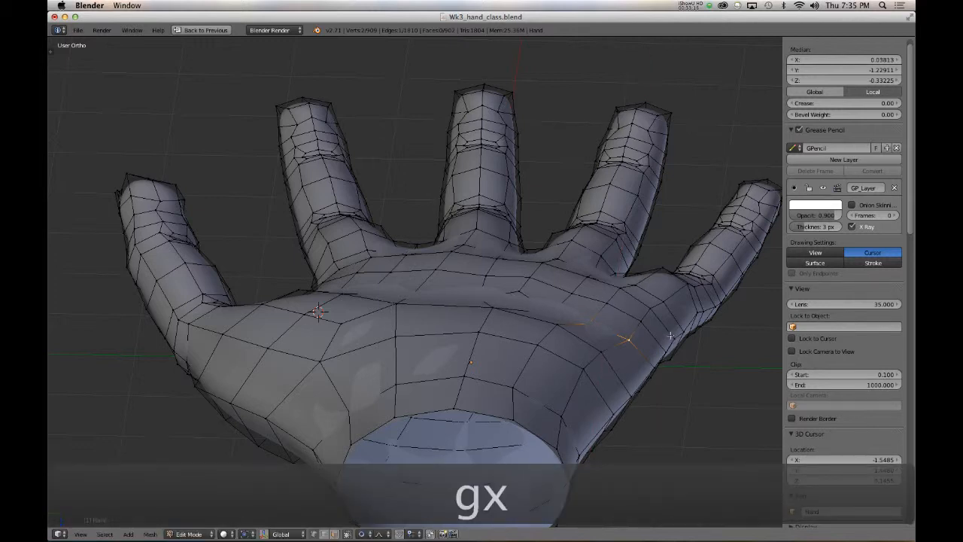
key("g")
key("z")
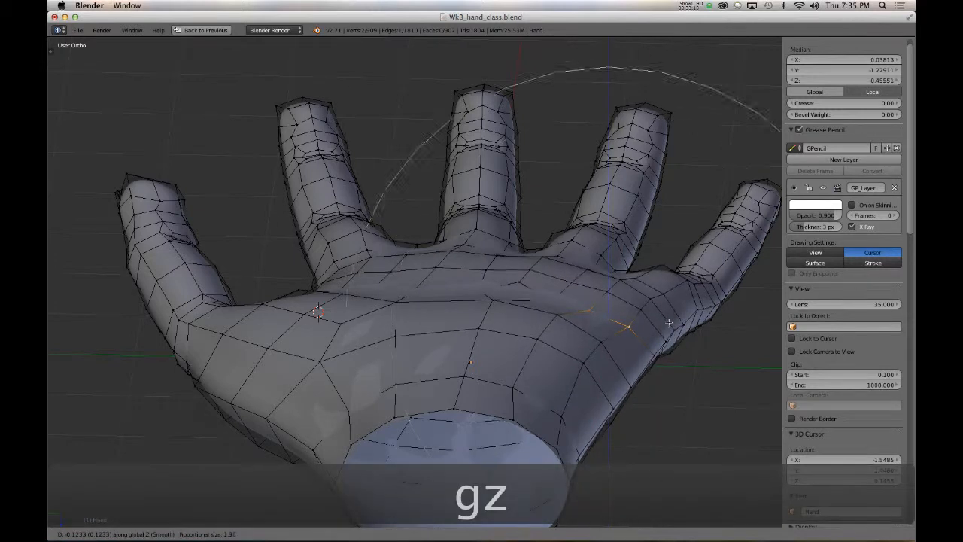
scroll(668, 322, "up", 4)
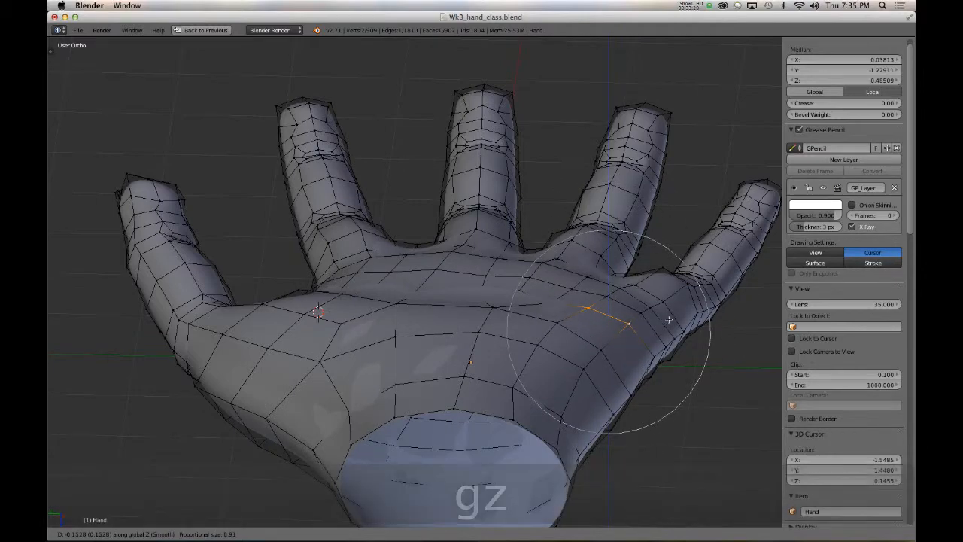
left_click(668, 319)
- Try to fatten a vertex on the little-finger side of the mid-palm outward by about 0.09
middle_click_drag(670, 328, 519, 353)
right_click(518, 320)
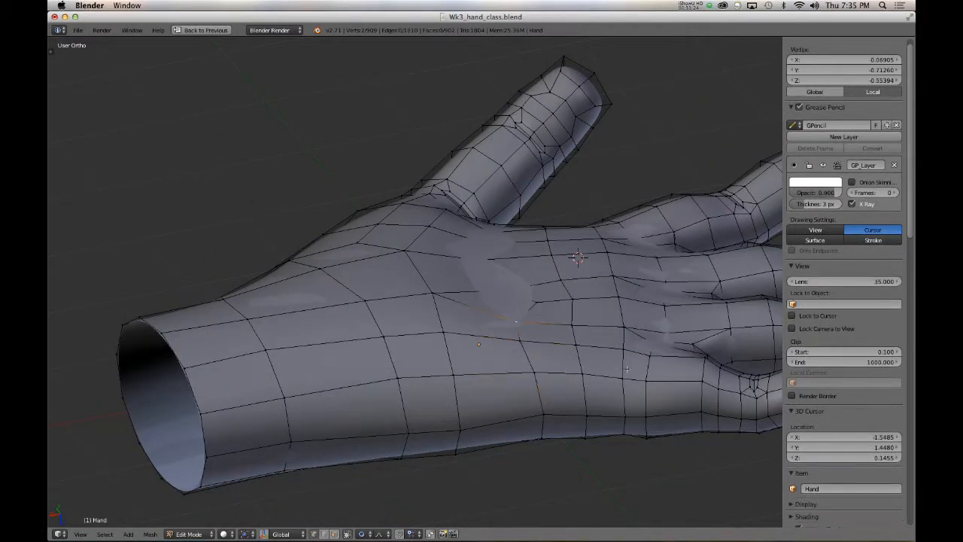
key("alt+s")
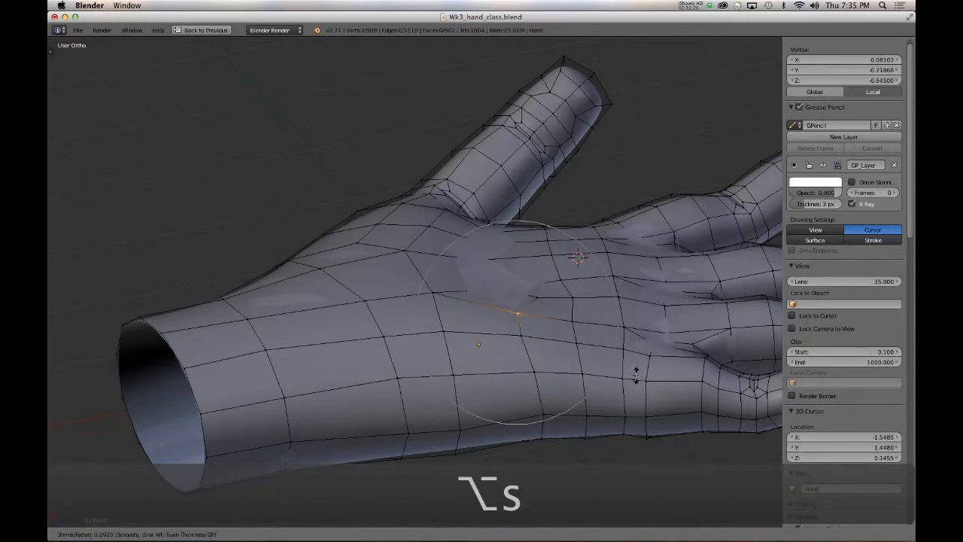
left_click(636, 375)
middle_click_drag(636, 374, 516, 333)
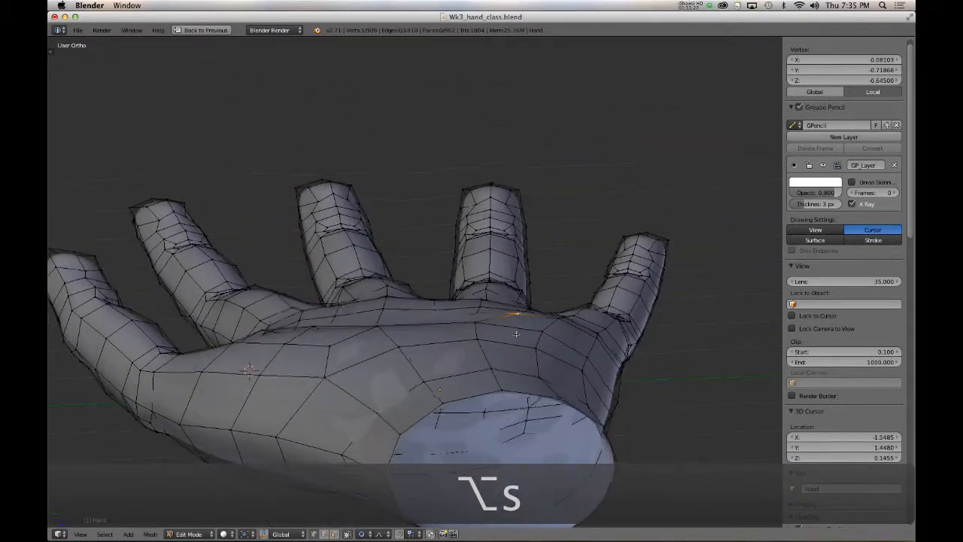
key("super+z")
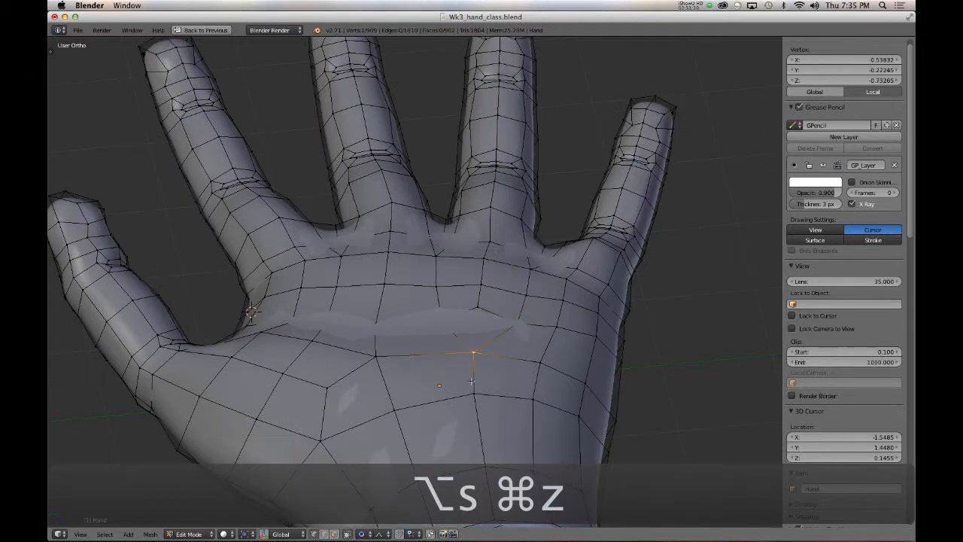
- Shrink a vertex in the middle of the palm inward by about 0.10, and slightly shrink its neighbour nearer the wrist
middle_click_drag(472, 382, 527, 391)
key("alt+s")
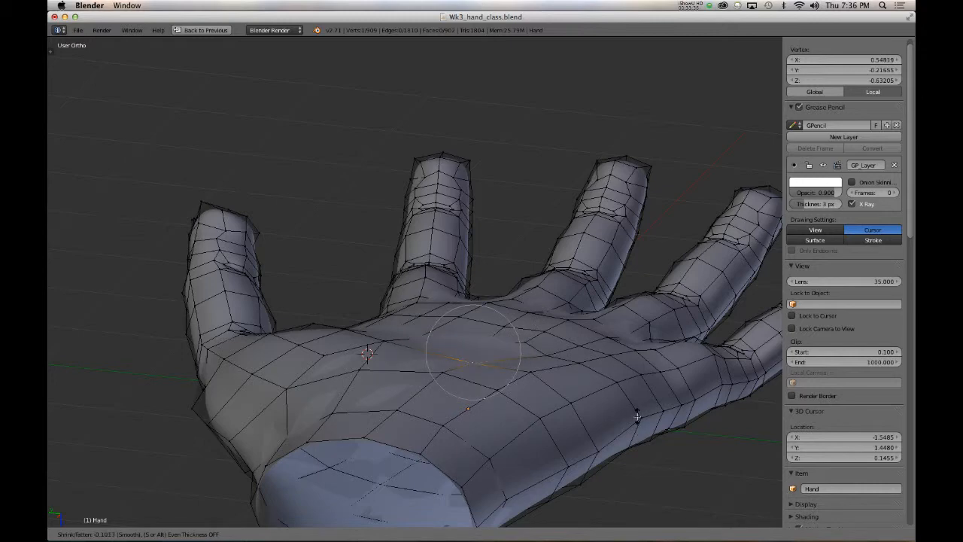
left_click(637, 416)
key("alt+s")
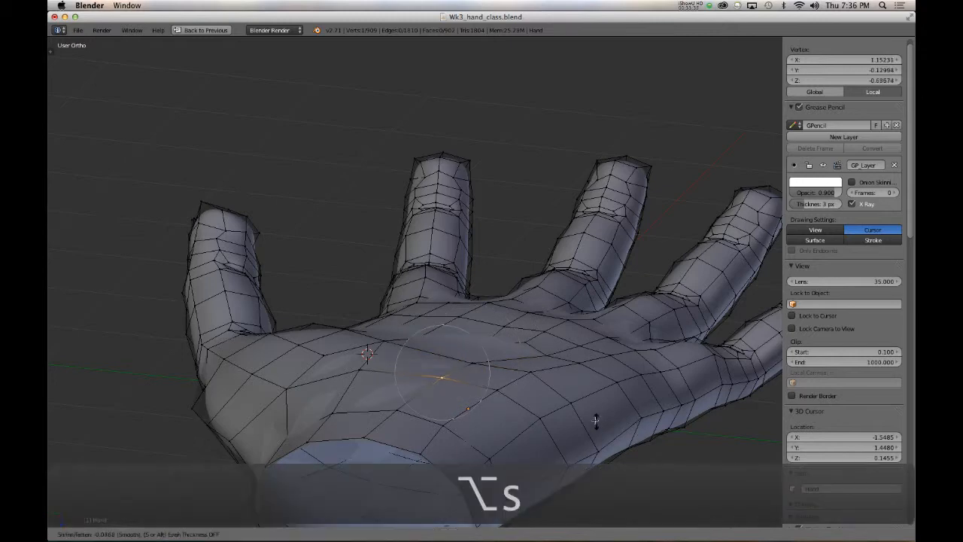
left_click(596, 424)
- Select the row of edges across the palm just below the finger bases, continuing around the little-finger and index-finger sides
middle_click_drag(596, 424, 479, 426)
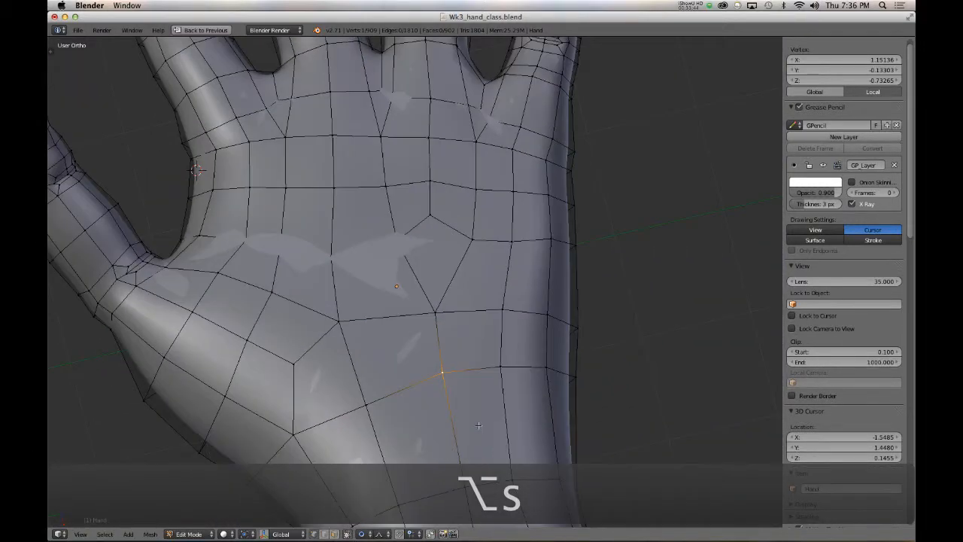
middle_click_drag(464, 332, 594, 361)
right_click(617, 360, "ctrl")
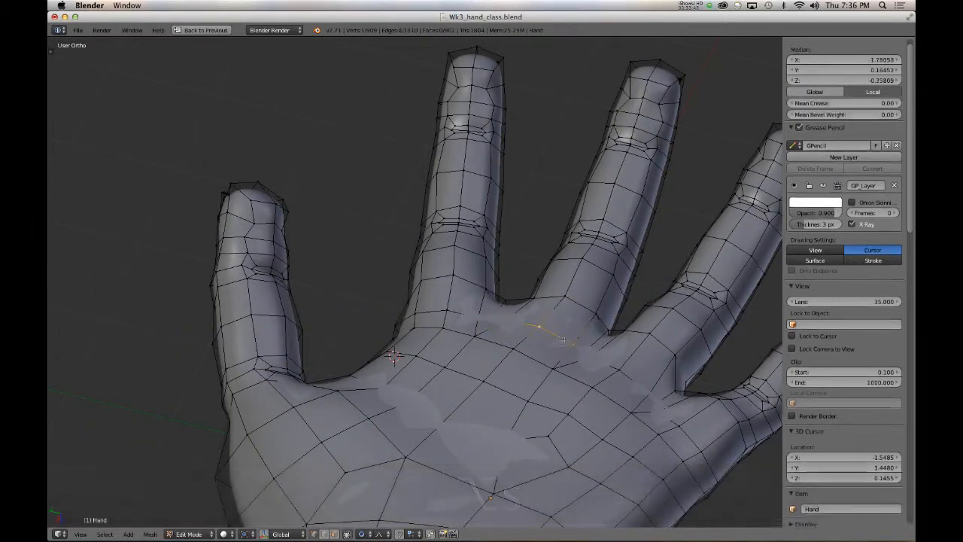
right_click(684, 434, "ctrl")
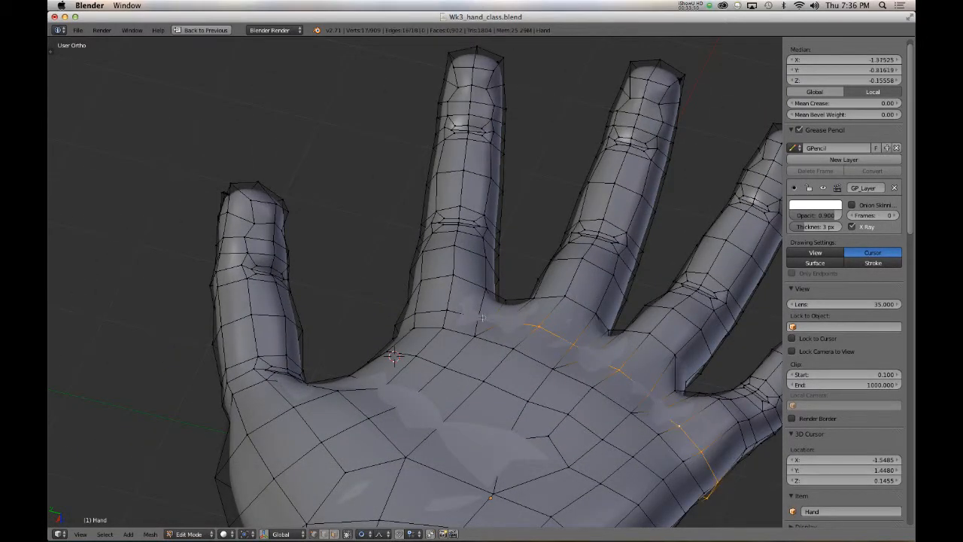
right_click(396, 333, "ctrl")
middle_click_drag(396, 333, 441, 393)
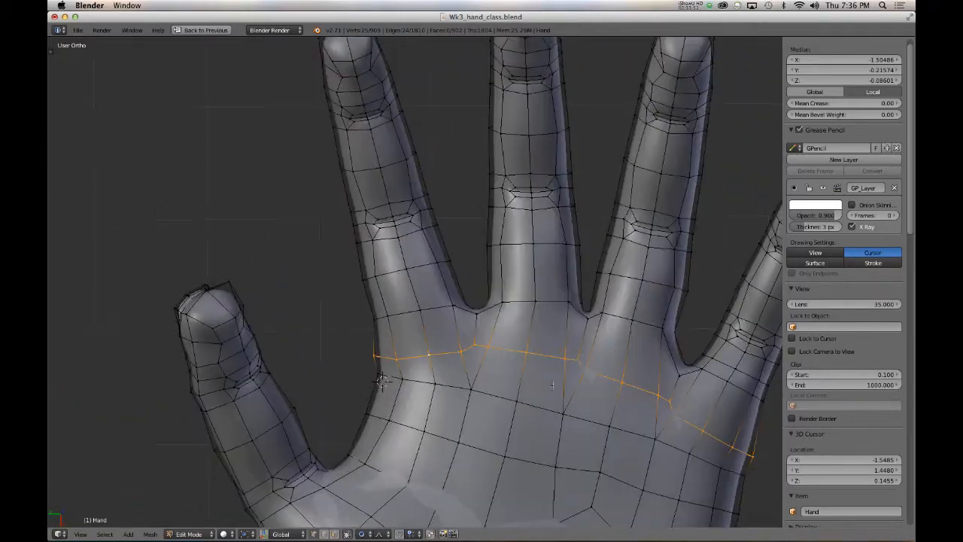
middle_click_drag(552, 385, 569, 3)
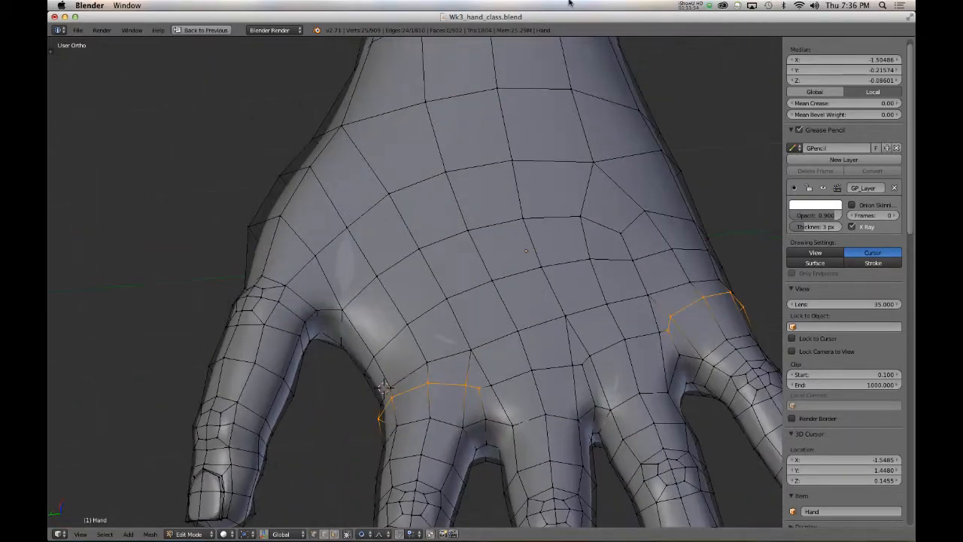
middle_click_drag(569, 231, 539, 238)
- Edge-slide the selected row about 0.27 toward the wrist, and slide it about 0.24 back toward the fingers
key("g")
key("g")
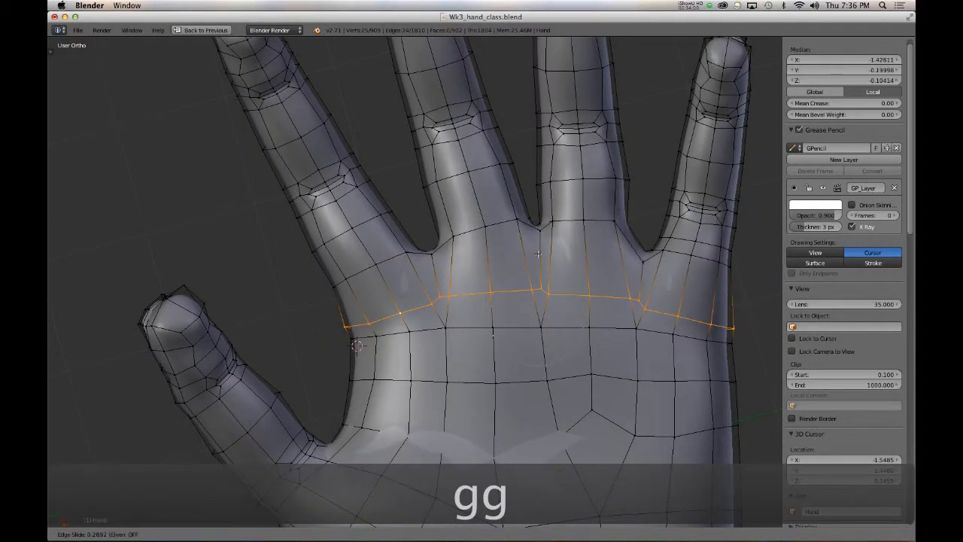
left_click(537, 255)
key("g")
key("g")
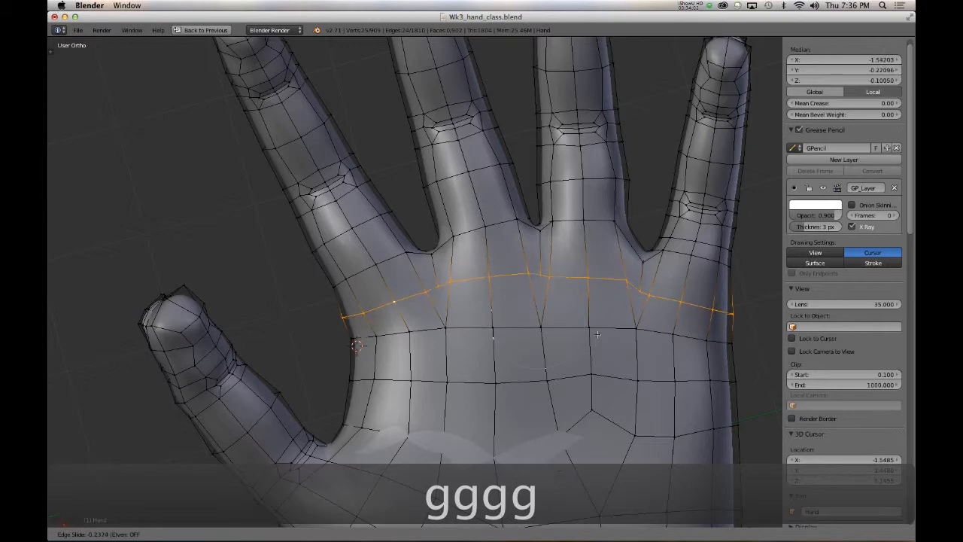
left_click(597, 334)
- Vertex-slide the palm vertices below the index-middle and middle-ring finger webs toward the fingers
middle_click_drag(597, 334, 536, 301)
right_click(441, 282)
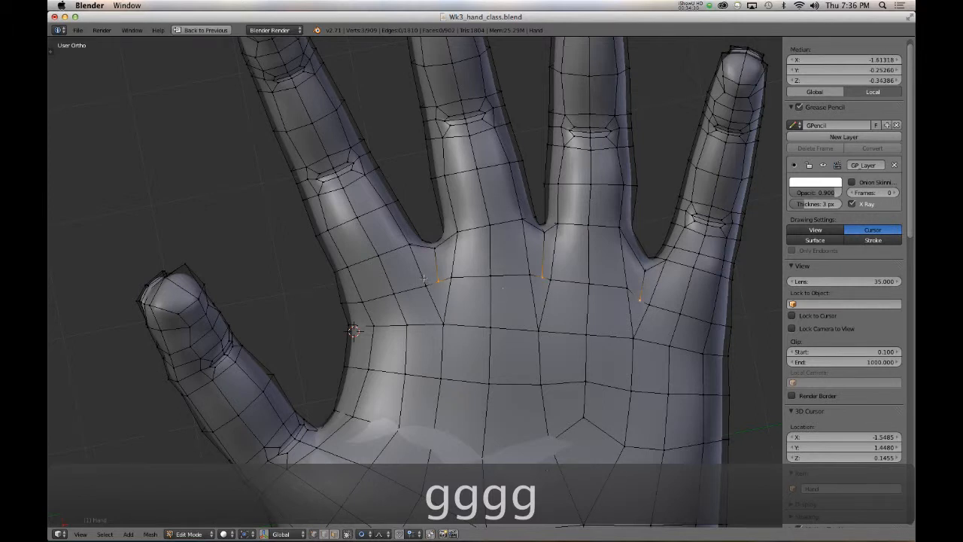
key("g")
key("g")
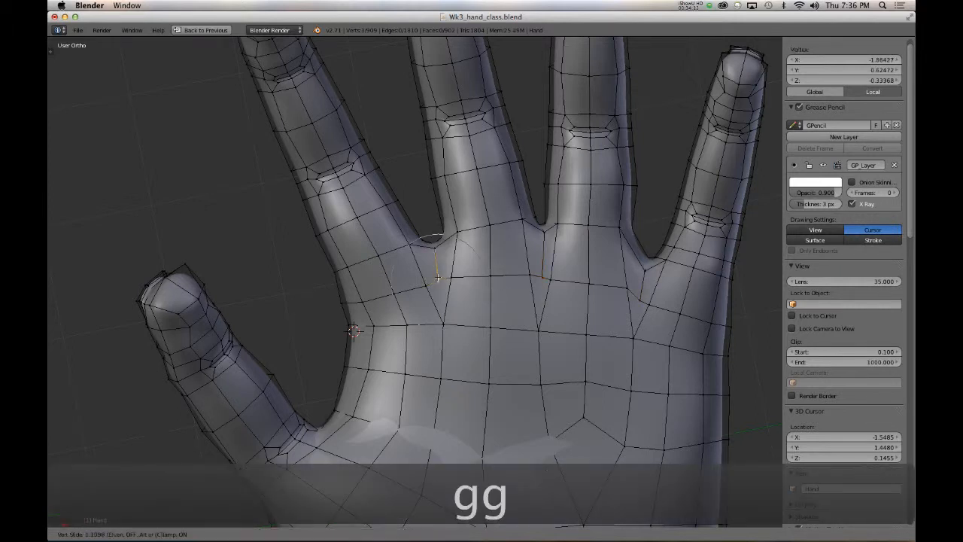
left_click(437, 272)
right_click(542, 279)
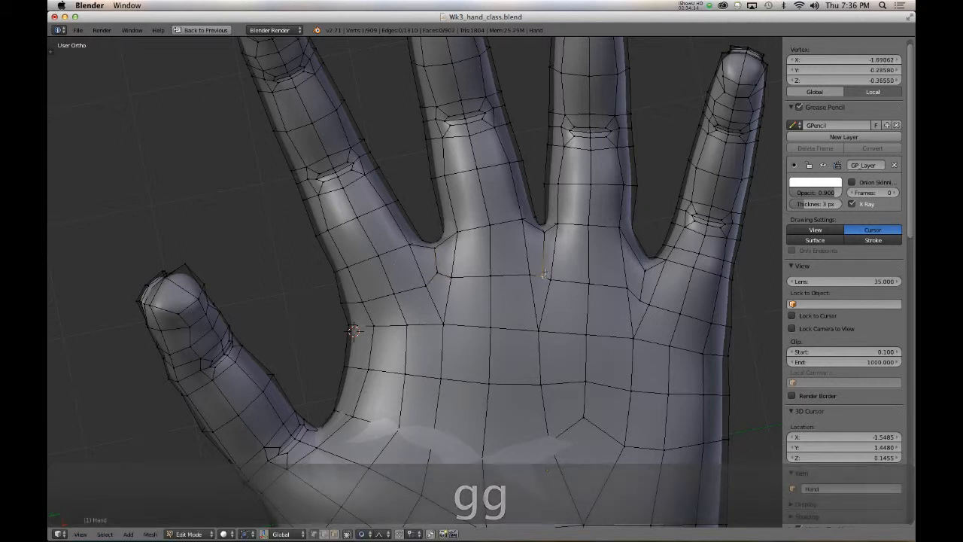
key("g")
key("g")
left_click(588, 272)
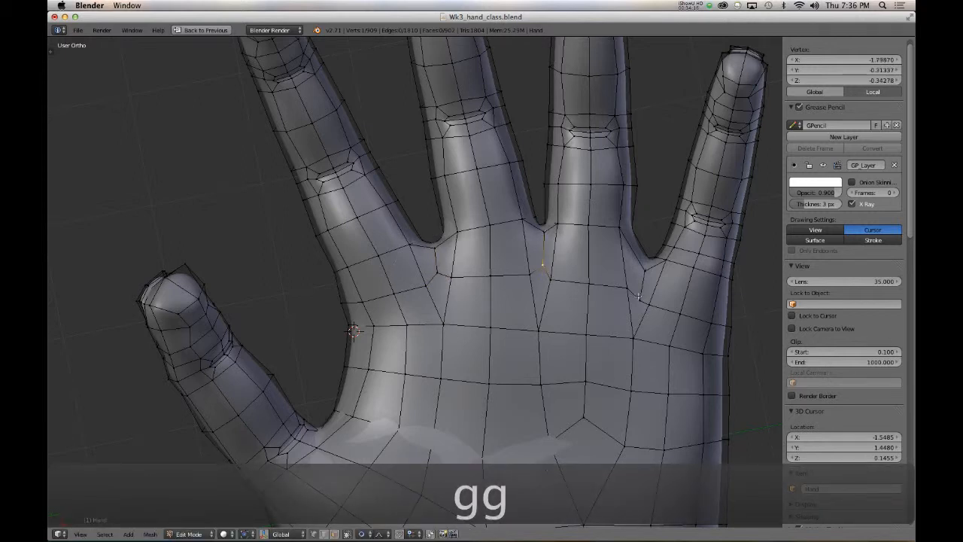
- Vertex-slide the palm vertex below the ring-little finger web toward the fingers
right_click(639, 293)
key("g")
key("g")
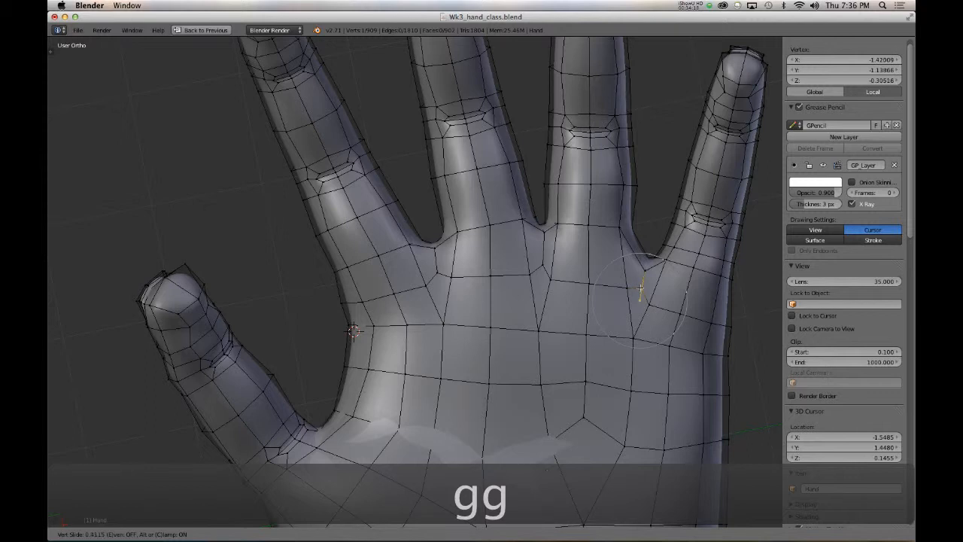
left_click(643, 272)
- Turn off proportional editing and move the vertex at the ring-little finger web closer to the gap between the fingers
key("g")
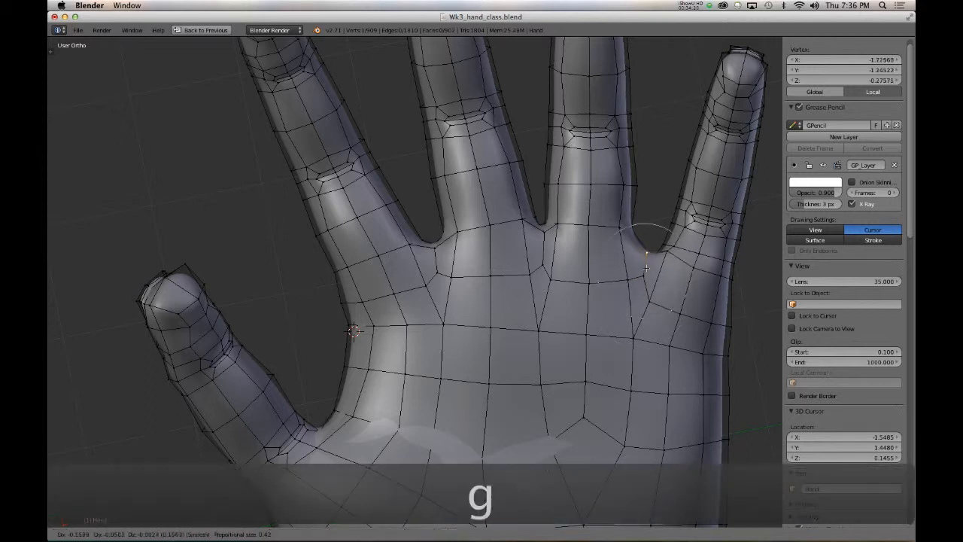
left_click(647, 284)
key("o")
key("o")
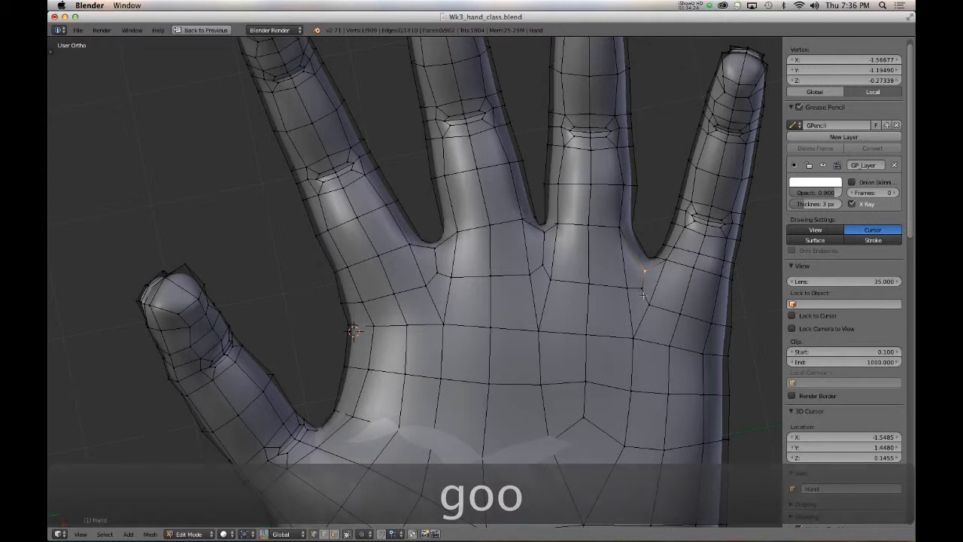
key("g")
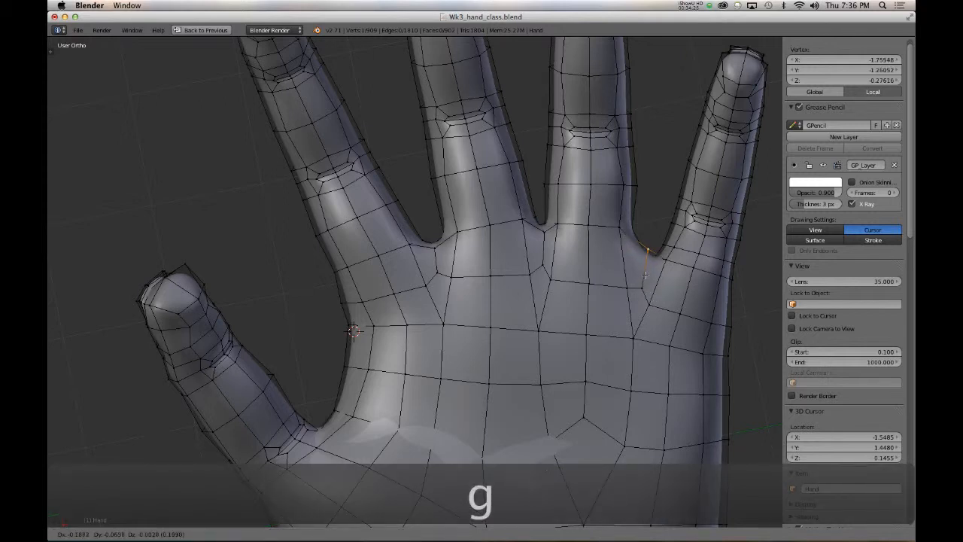
left_click(648, 278)
- Nudge the palm-side vertices at the middle-ring, ring-little and index-middle finger webs to tidy the gaps between the fingers
right_click(543, 231)
key("g")
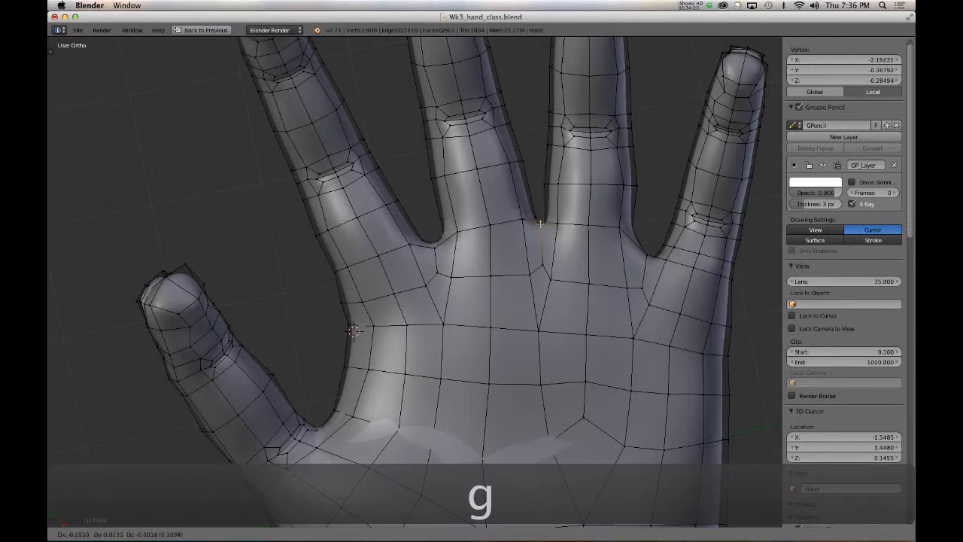
left_click(540, 223)
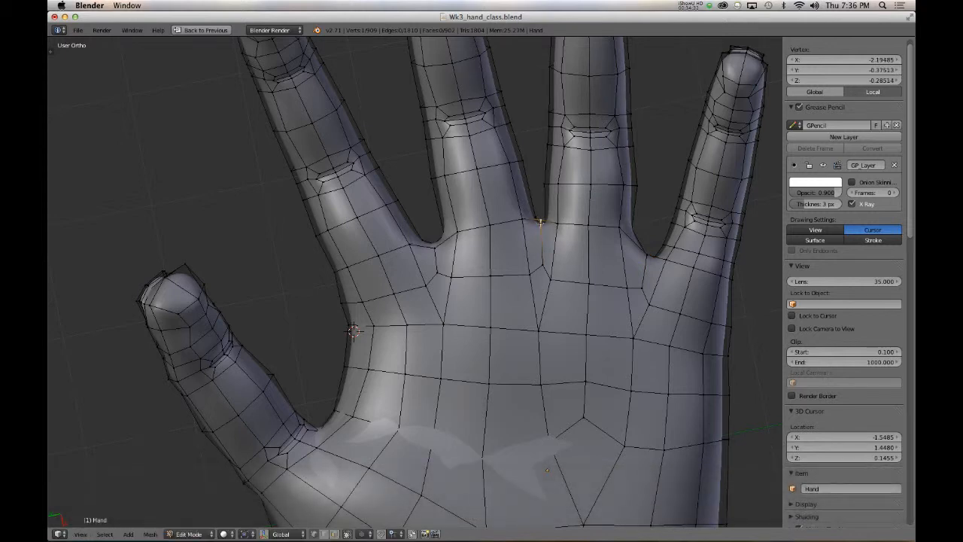
right_click(643, 256)
key("g")
left_click(645, 253)
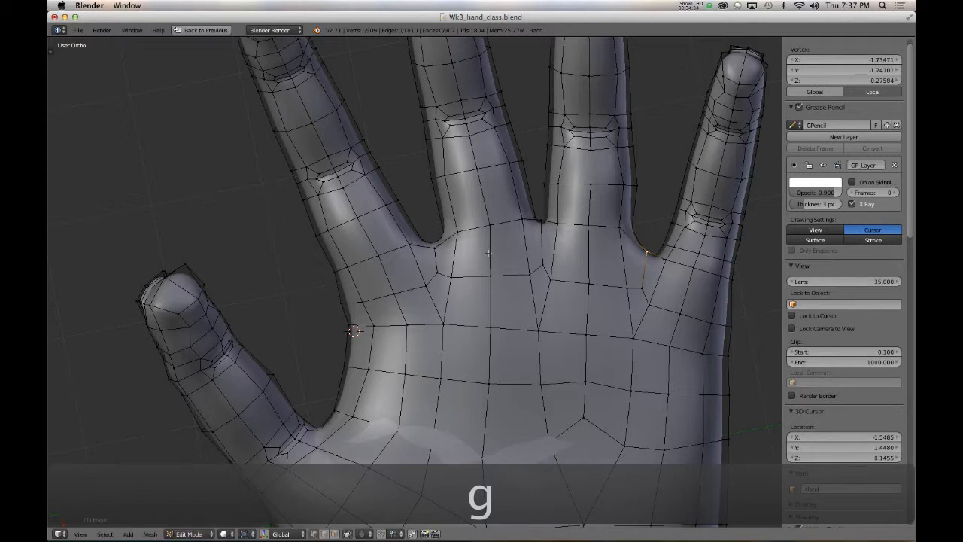
right_click(431, 248)
key("g")
left_click(434, 243)
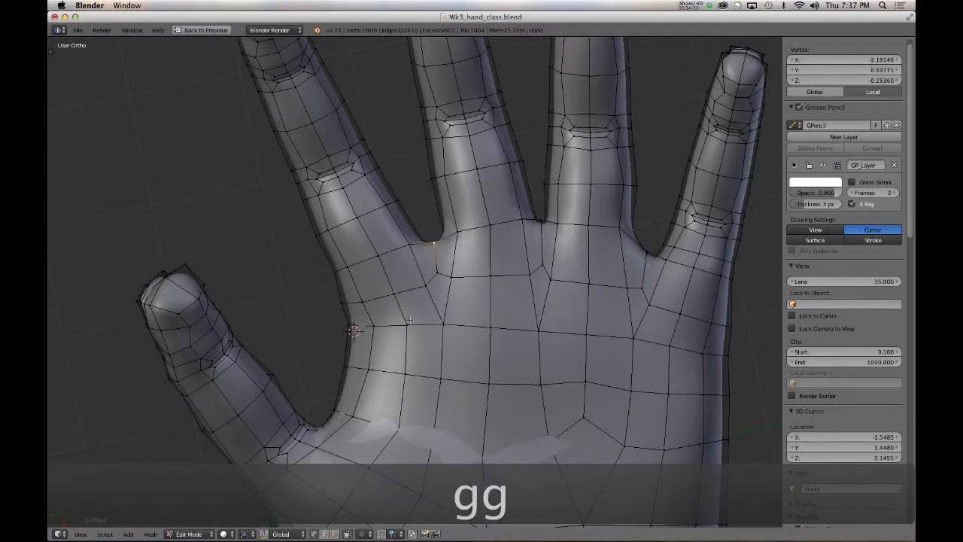
- Select four adjacent vertices along the little-finger edge of the palm, between the finger base and the wrist
middle_click_drag(359, 419, 378, 346, "shift")
scroll(389, 333, "up", 3)
scroll(389, 334, "down", 5)
mouse_move(367, 242)
middle_mouse_down()
mouse_move(391, 316)
mouse_move(430, 300)
mouse_move(369, 240)
middle_mouse_up()
middle_click_drag(362, 341, 473, 344)
right_click(377, 304, "shift")
right_click(408, 313, "shift")
right_click(428, 323, "shift")
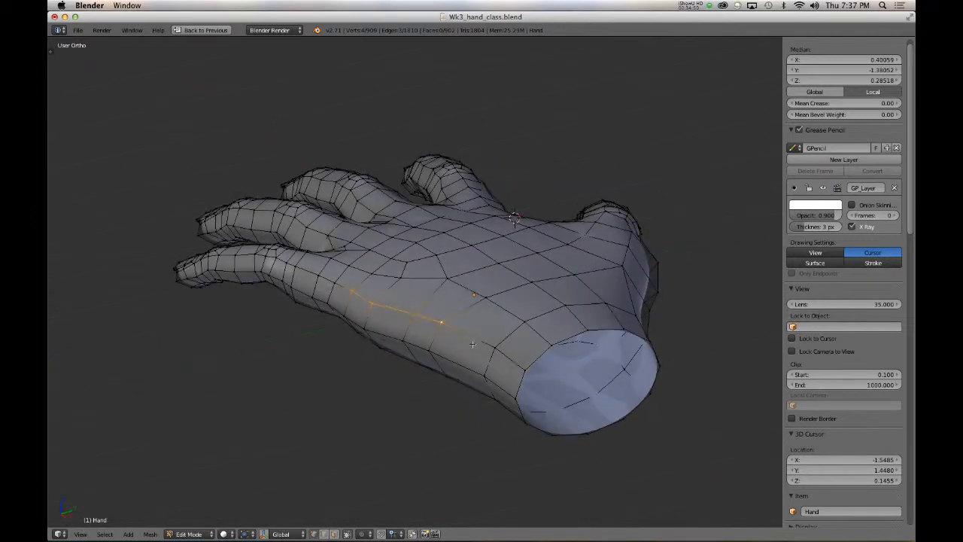
key("g")
key("z")
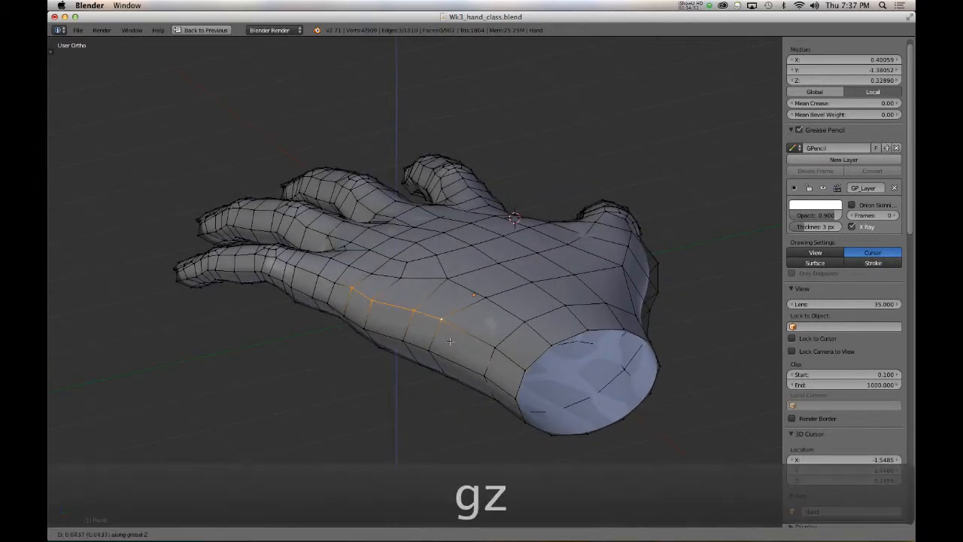
right_click(450, 341)
- Turn on connected proportional editing and raise the four selected little-finger-edge vertices along Z by about 0.056
key("o")
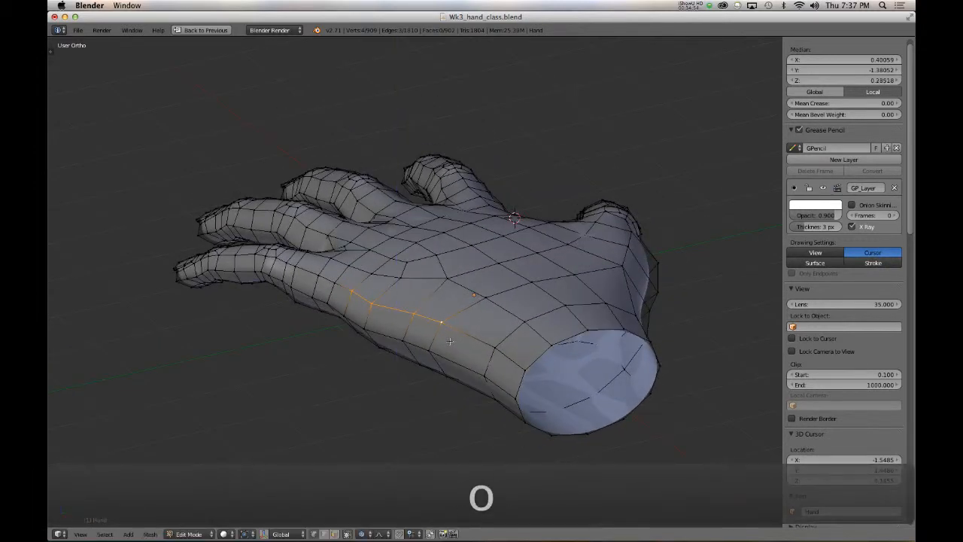
key("alt+o")
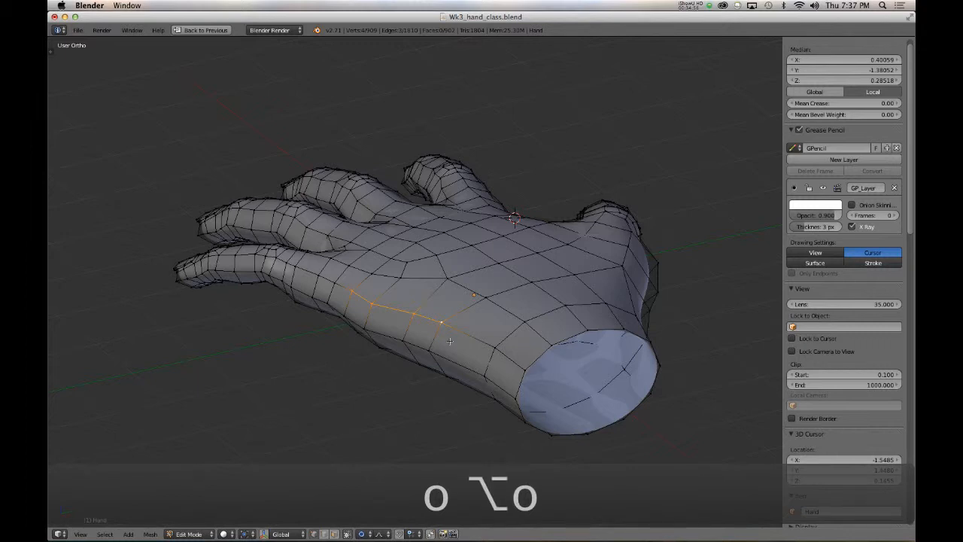
left_click(362, 533)
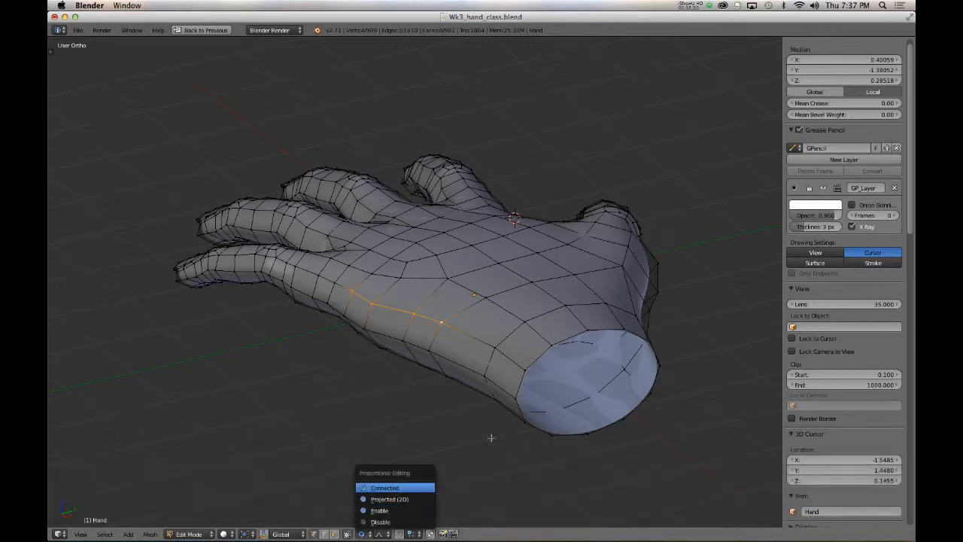
key("alt+o")
key("alt+o")
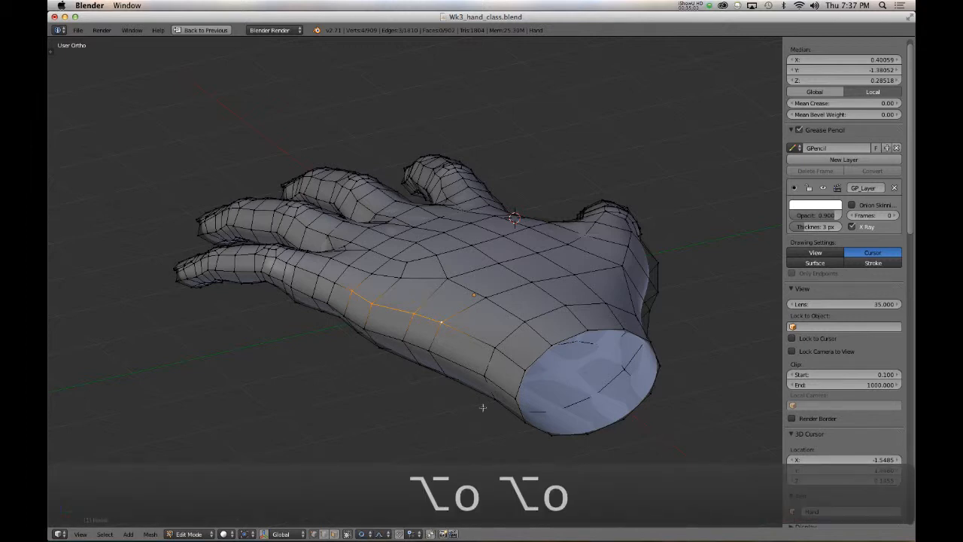
key("alt+o")
key("alt+o")
key("alt+o")
key("alt+o")
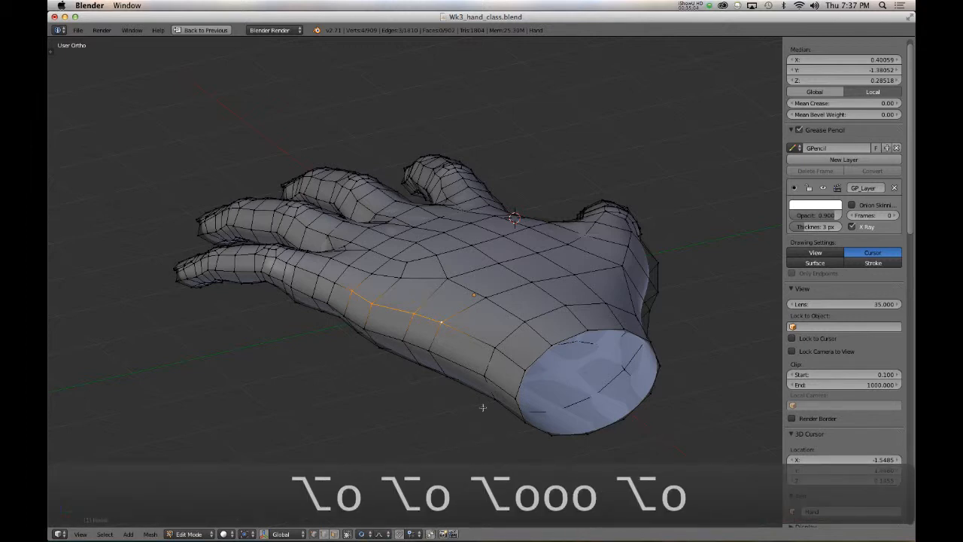
key("g")
key("z")
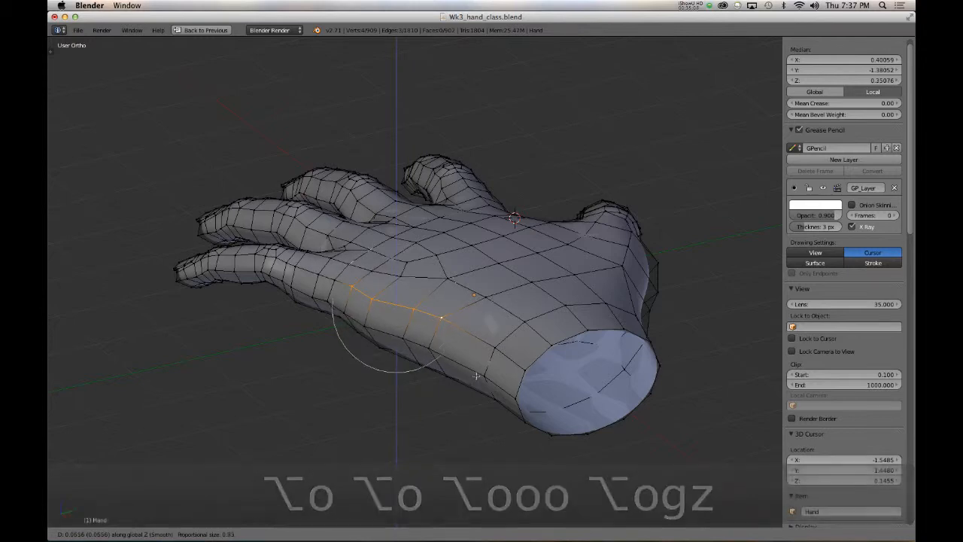
left_click(477, 376)
- Edge-slide the little-finger-side part of the edge loop between palm and wrist closer to the wrist
middle_click_drag(476, 375, 477, 167)
right_click(461, 250, "alt")
middle_click_drag(552, 244, 644, 244)
right_click(641, 263, "shift")
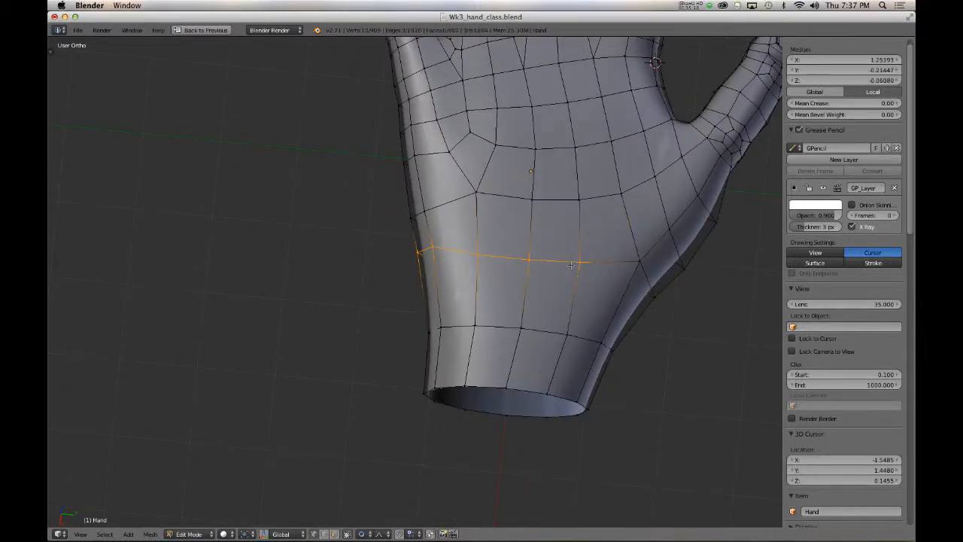
right_click(580, 264, "shift")
right_click(480, 258, "shift")
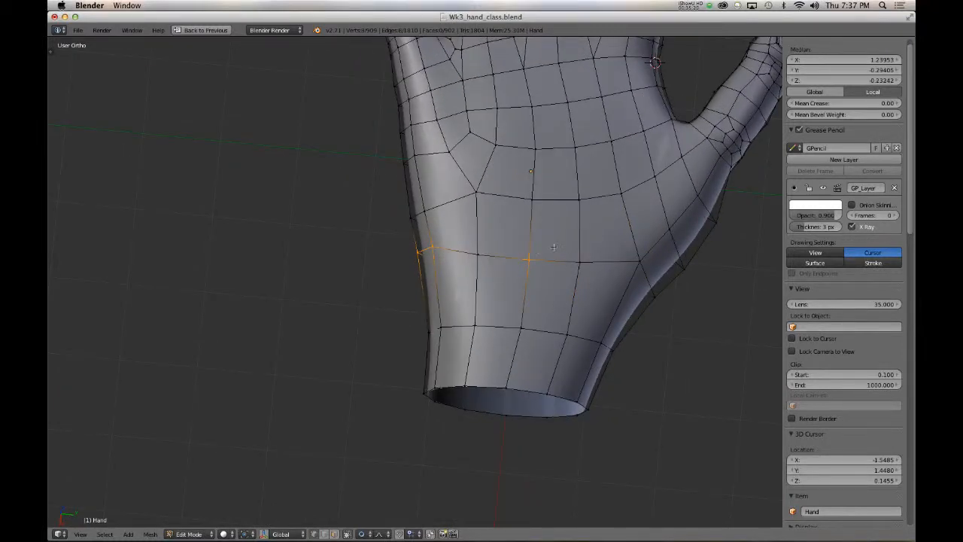
right_click(539, 259, "shift")
key("g")
key("g")
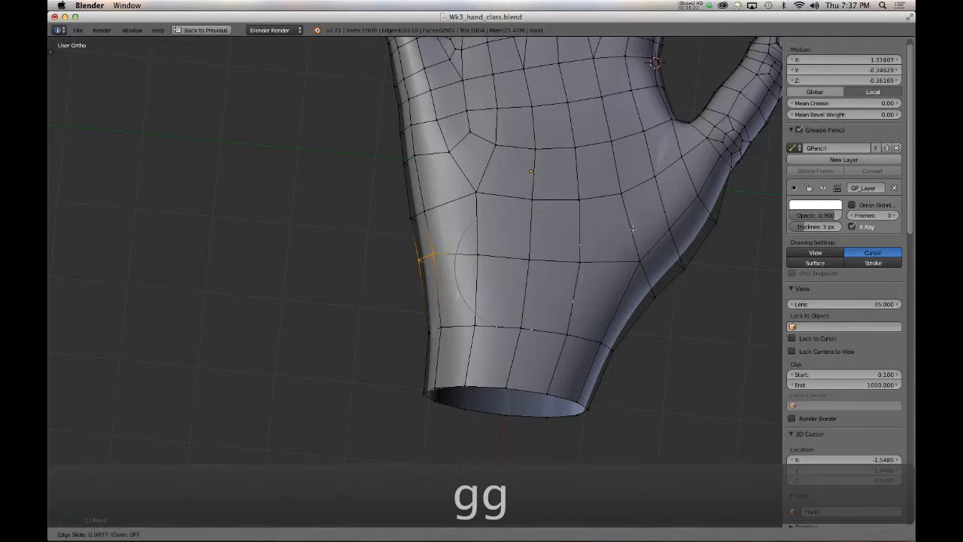
left_click(632, 235)
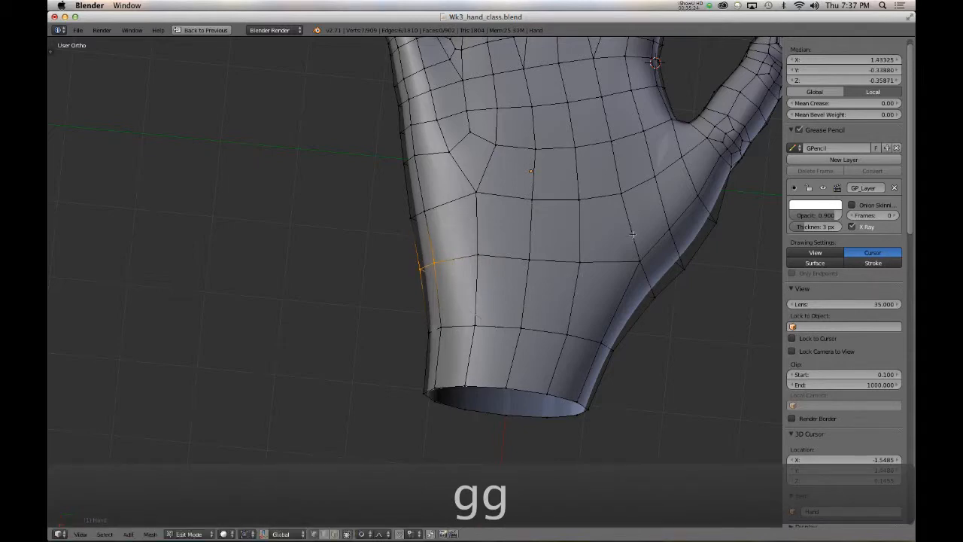
- In a wireframe top view, move the loop's outermost little-finger-side vertices inward and toward the wrist to match the reference photo's outline
middle_click_drag(526, 223, 578, 313, "shift")
middle_click_drag(487, 281, 455, 266)
middle_click_drag(472, 377, 462, 353, "shift")
key("7")
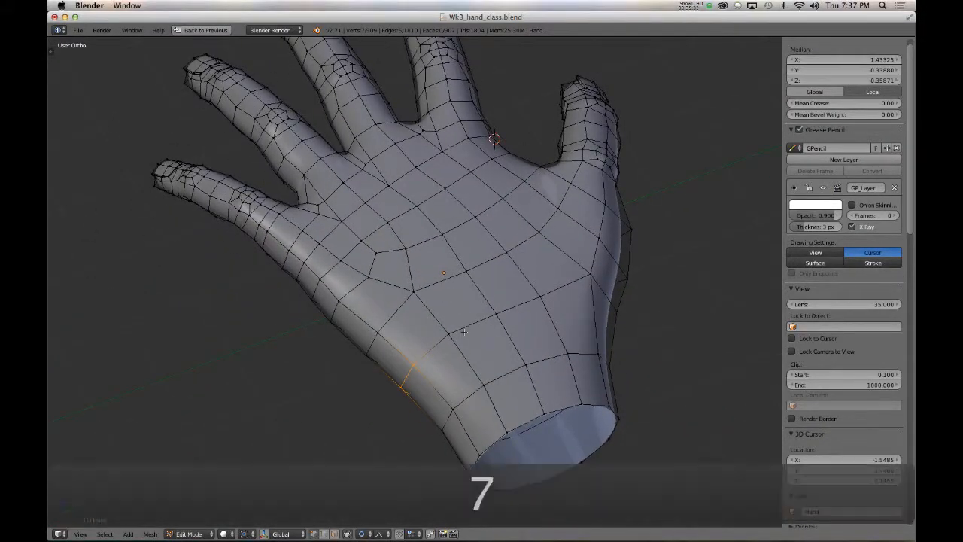
middle_click_drag(636, 378, 344, 204, "shift")
middle_click_drag(775, 421, 566, 312, "shift")
key("z")
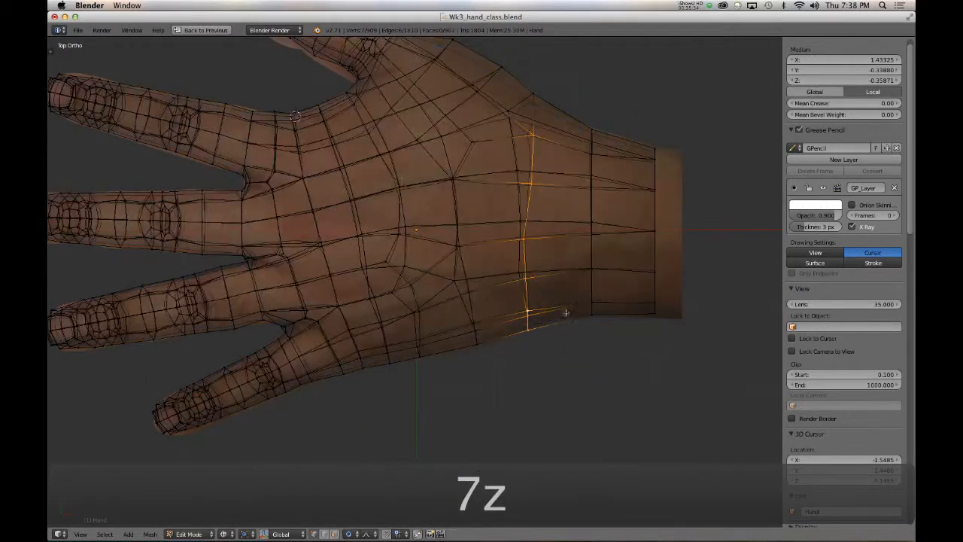
right_click(527, 312)
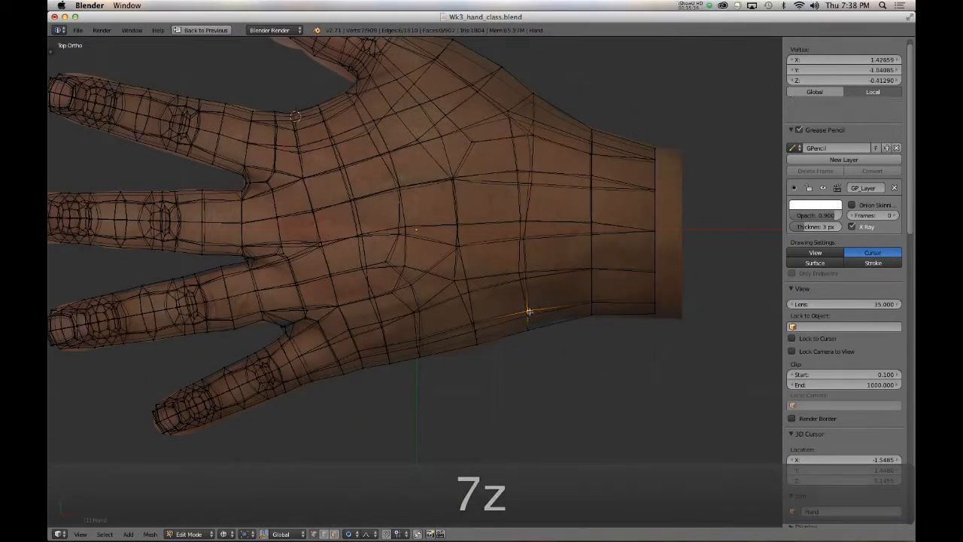
key("g")
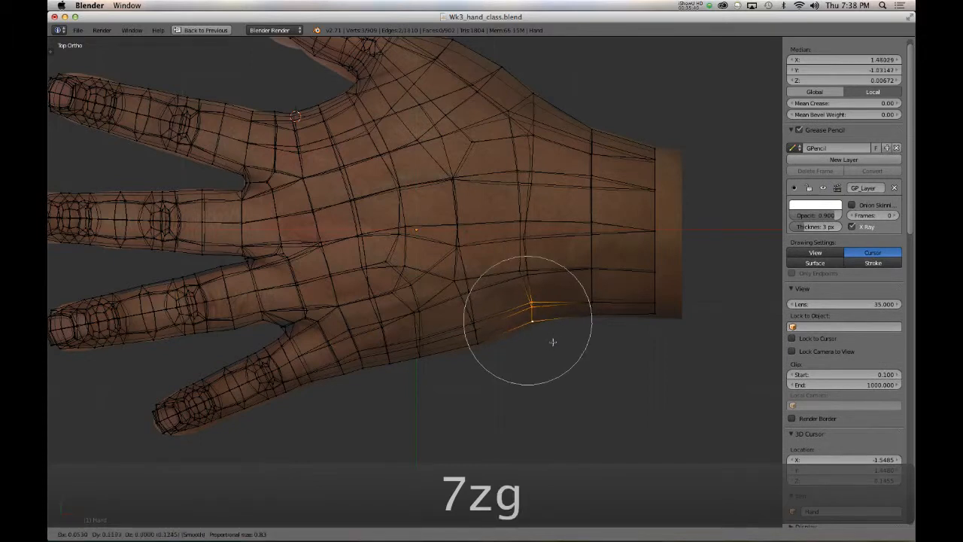
left_click(559, 340)
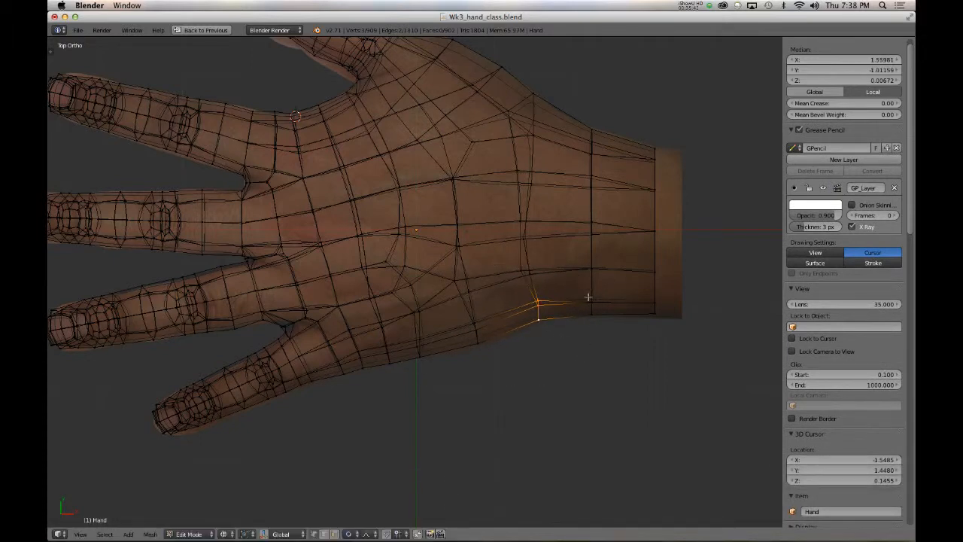
key("z")
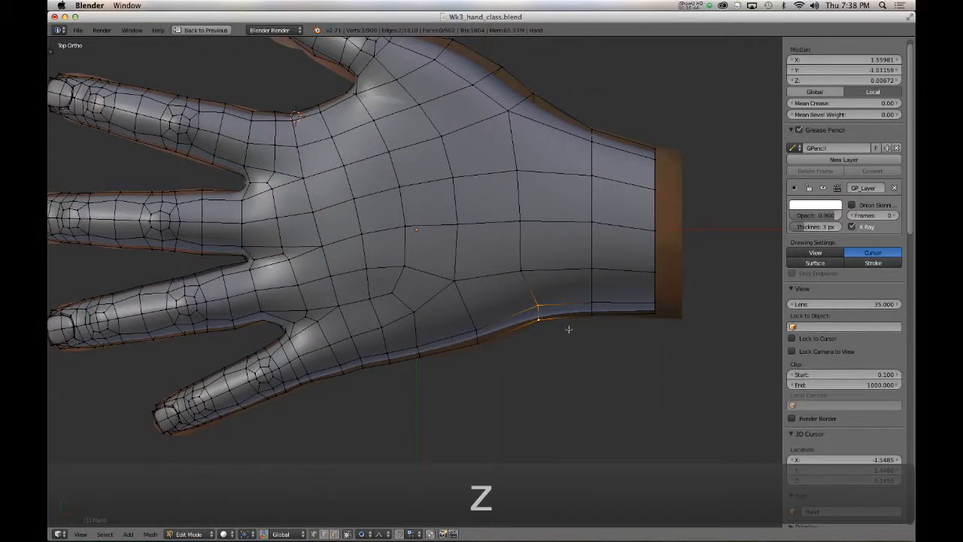
- Compare the smoothed hand's wrist and little-finger edge with the reference photo from above
middle_click_drag(538, 322, 610, 310)
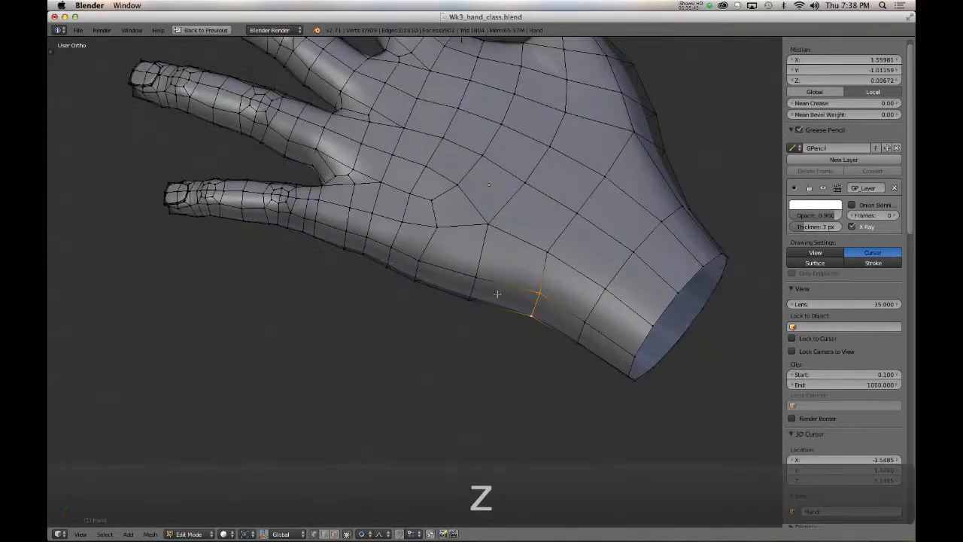
key("z")
key("z")
key("KP_7")
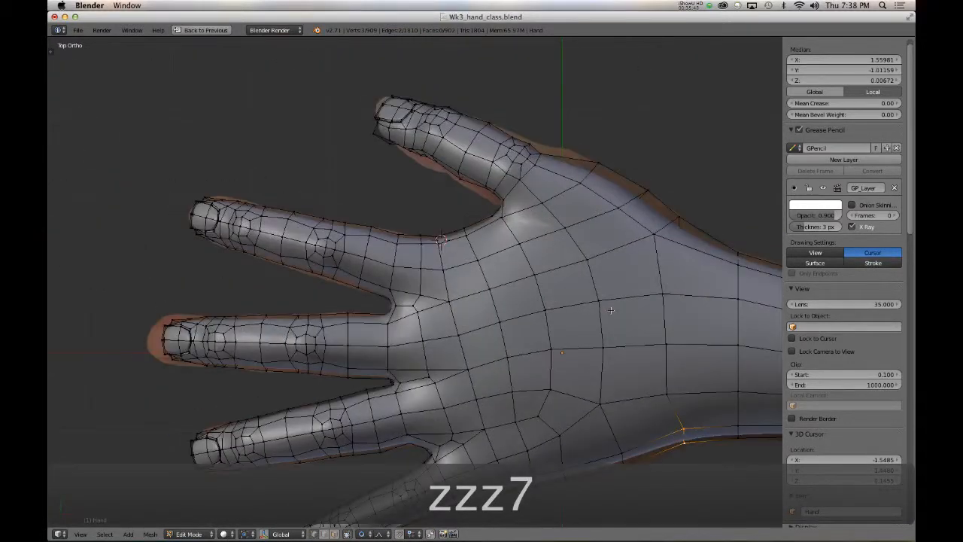
key("KP_4")
key("Tab")
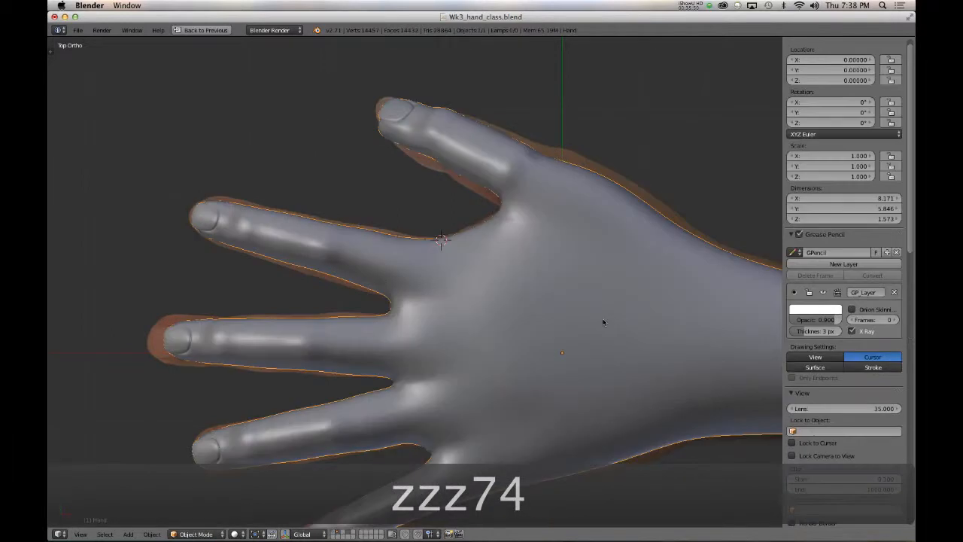
key("4")
middle_click_drag(661, 379, 474, 272, "shift")
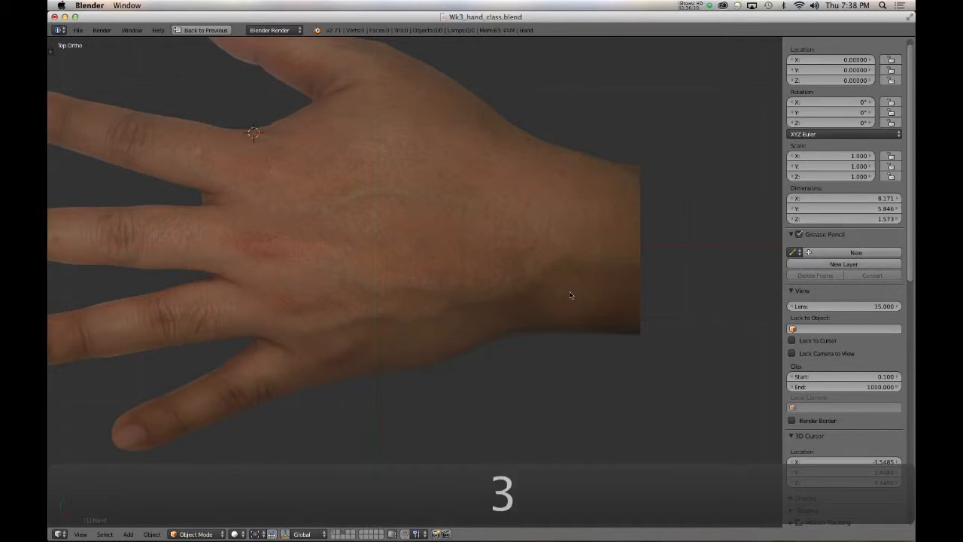
key("2")
key("Tab")
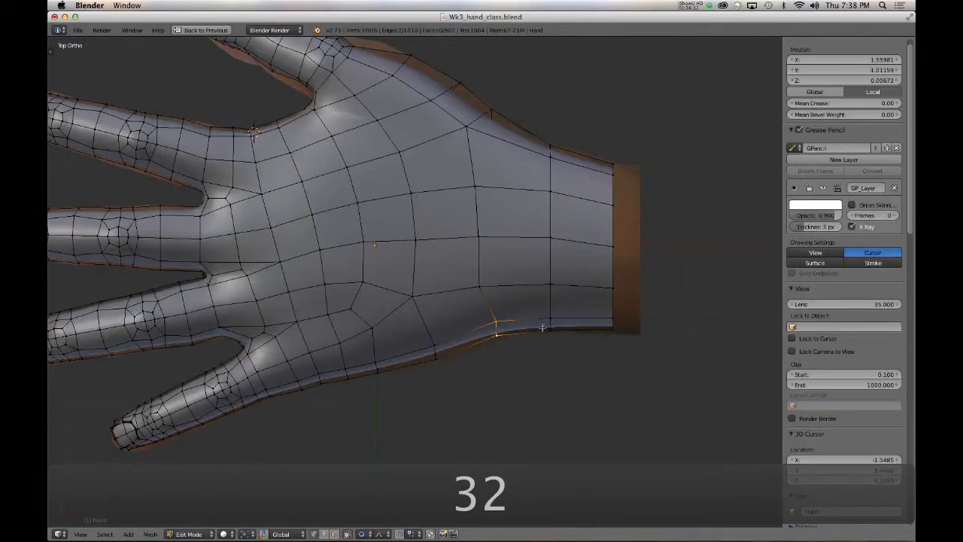
- Select the four corner vertices of the face on the back of the wrist near the little-finger side and inset it
middle_click_drag(531, 325, 434, 310)
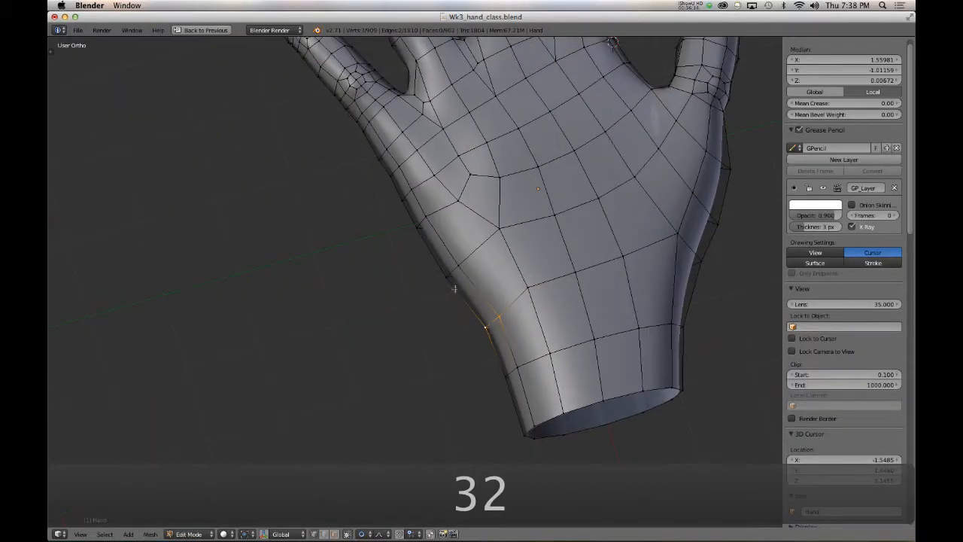
right_click(519, 281)
middle_click_drag(541, 324, 549, 353)
right_click(553, 352, "shift")
right_click(520, 361, "shift")
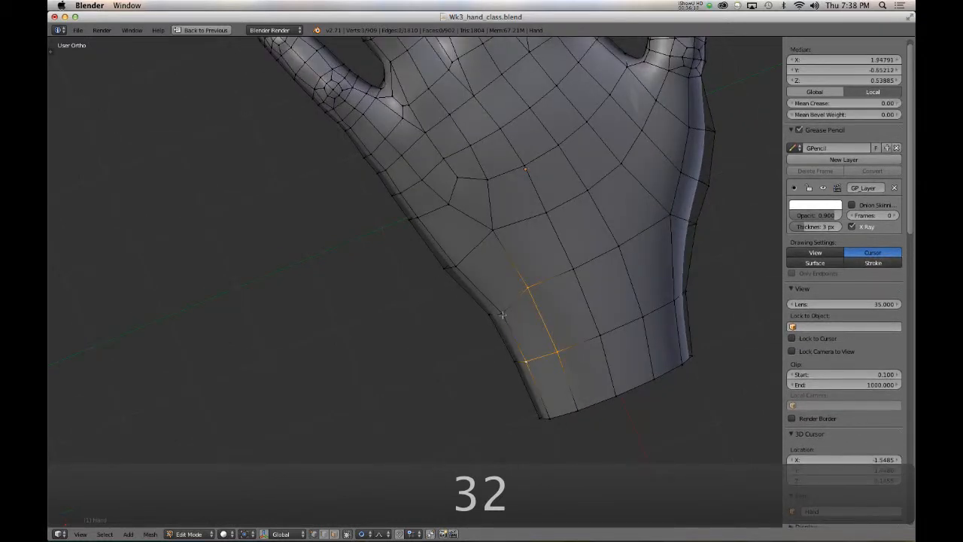
right_click(500, 314, "shift")
key("i")
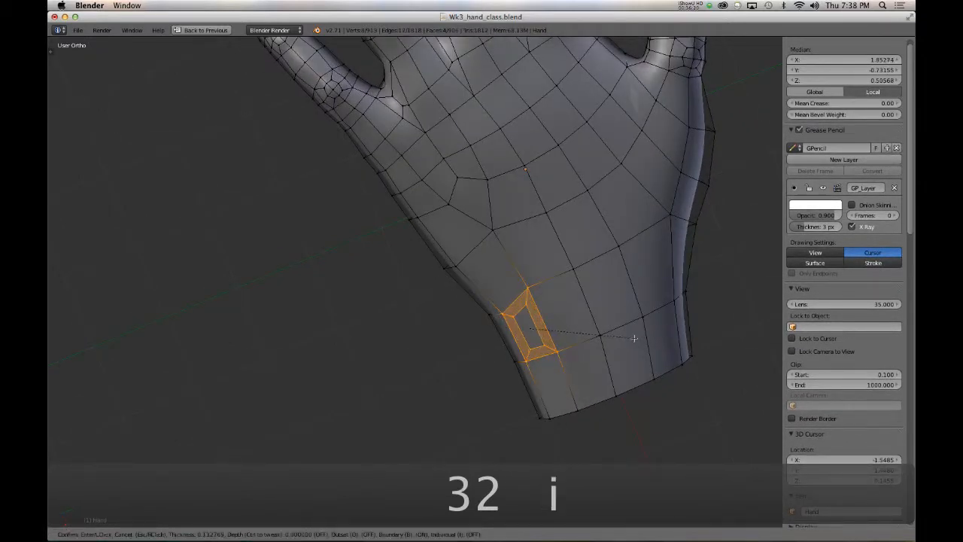
left_click(636, 333)
- Switch to face selection and, with proportional editing off, push the inset wrist face outward using Shrink/Fatten
middle_click_drag(636, 333, 641, 387)
key("ctrl+Tab")
left_click(511, 374)
key("alt+s")
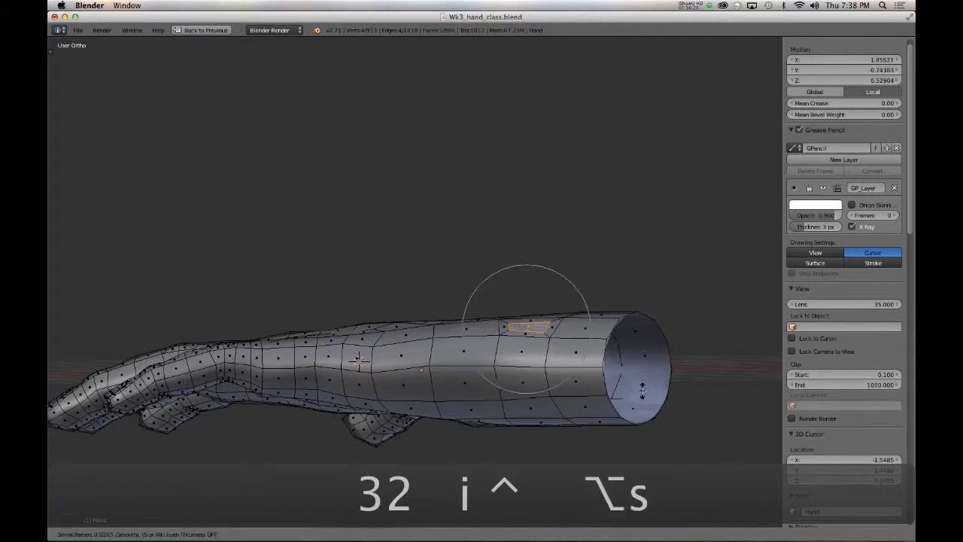
left_click(641, 389)
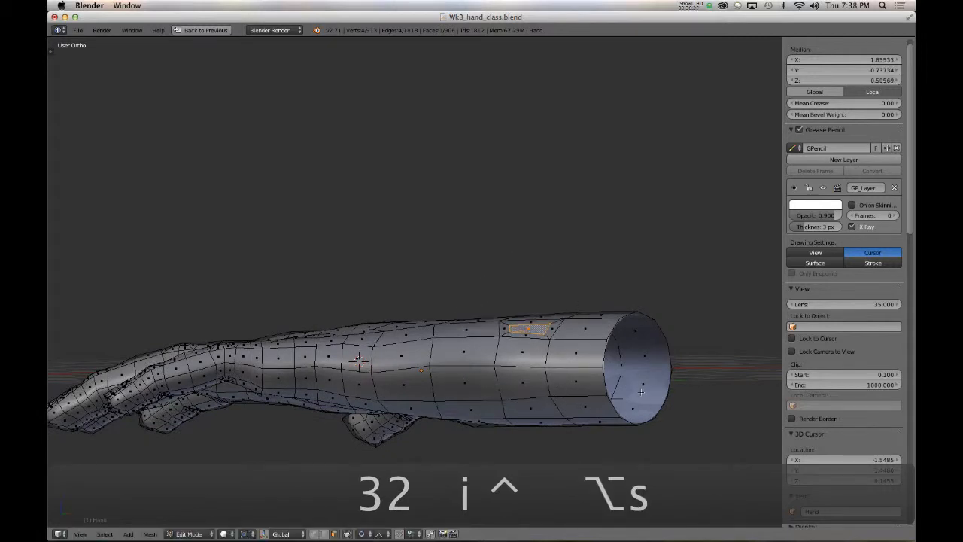
key("alt+o")
key("alt+s")
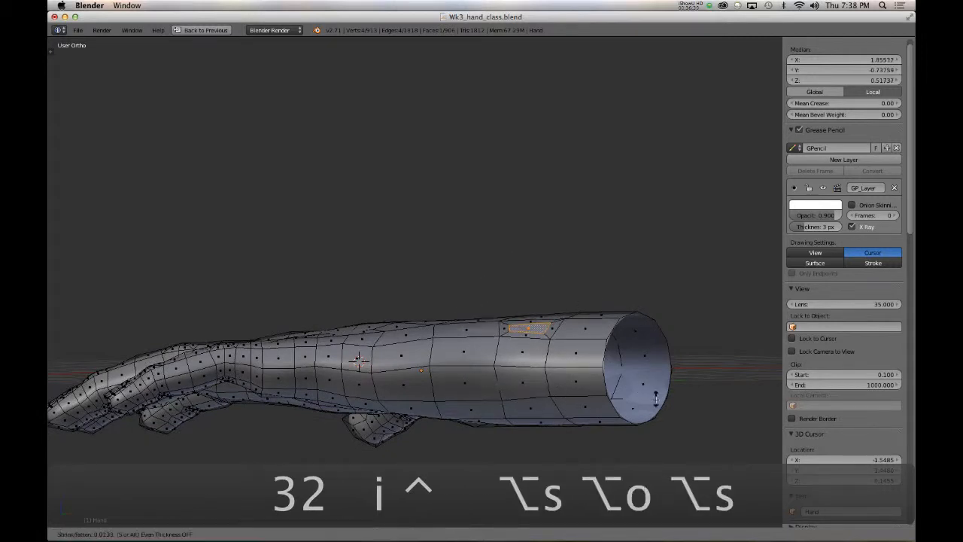
left_click(658, 400)
- Check the wrist bump on the smoothed hand and scale its inset face along X to about 0.74
middle_click_drag(656, 399, 591, 467)
key("Tab")
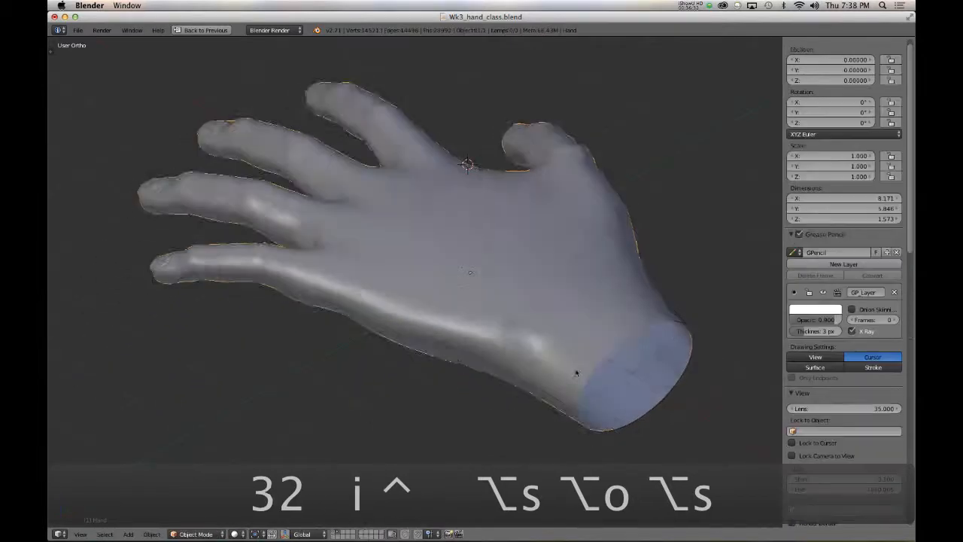
middle_click_drag(576, 371, 491, 371)
key("Tab")
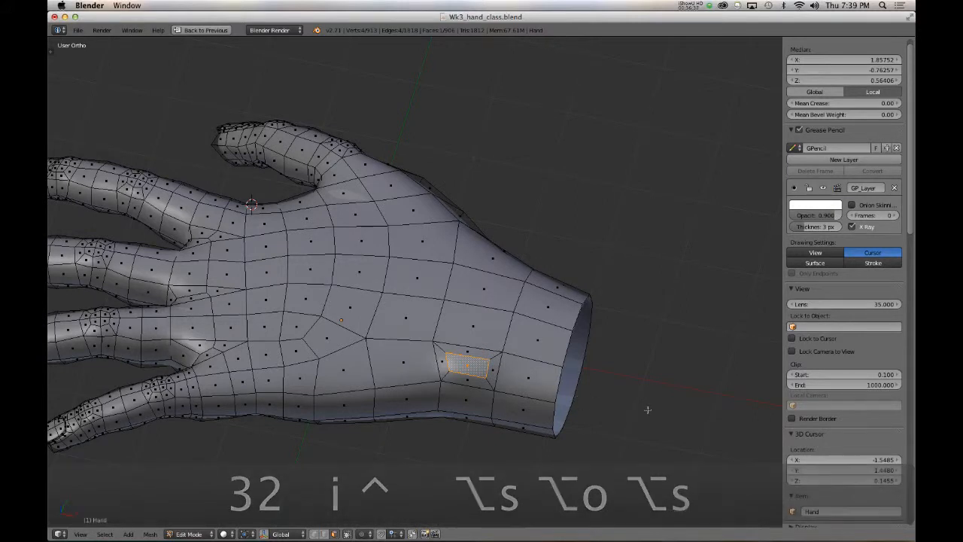
key("s")
key("x")
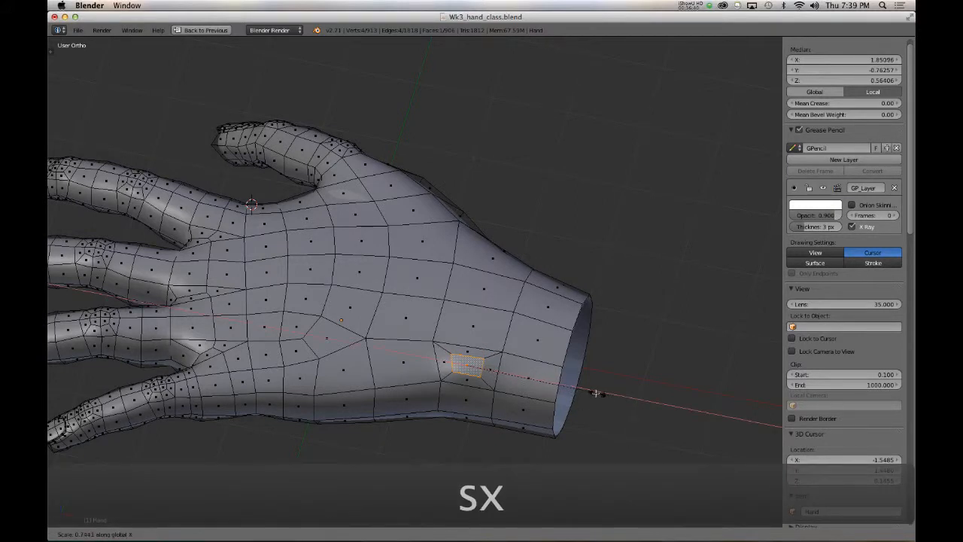
left_click(594, 393)
- Inspect the smoothed back of the hand, knuckles and wrist bump in Object Mode from several angles
key("Tab")
middle_click_drag(534, 401, 392, 470)
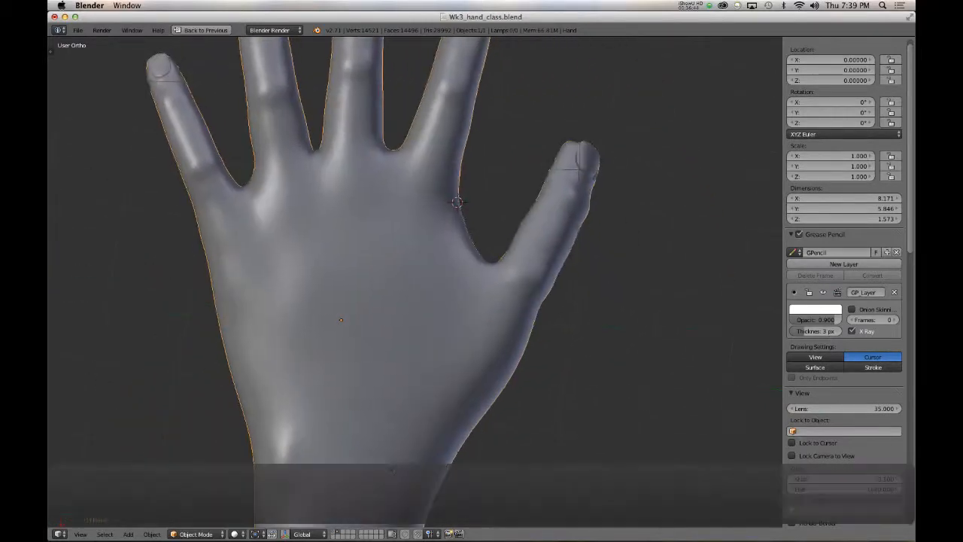
middle_click_drag(362, 231, 378, 282, "shift")
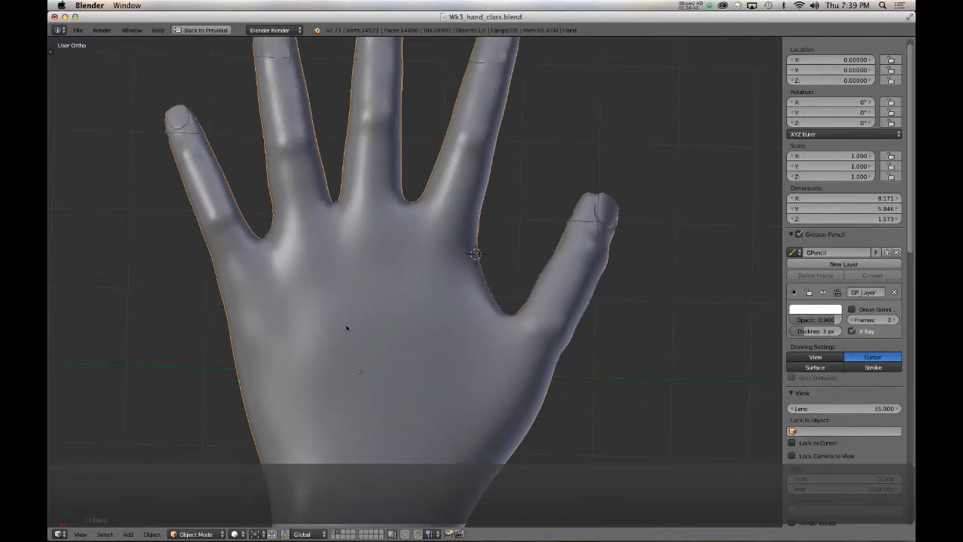
mouse_move(347, 328)
middle_mouse_down()
mouse_move(347, 295)
mouse_move(328, 327)
middle_mouse_up()
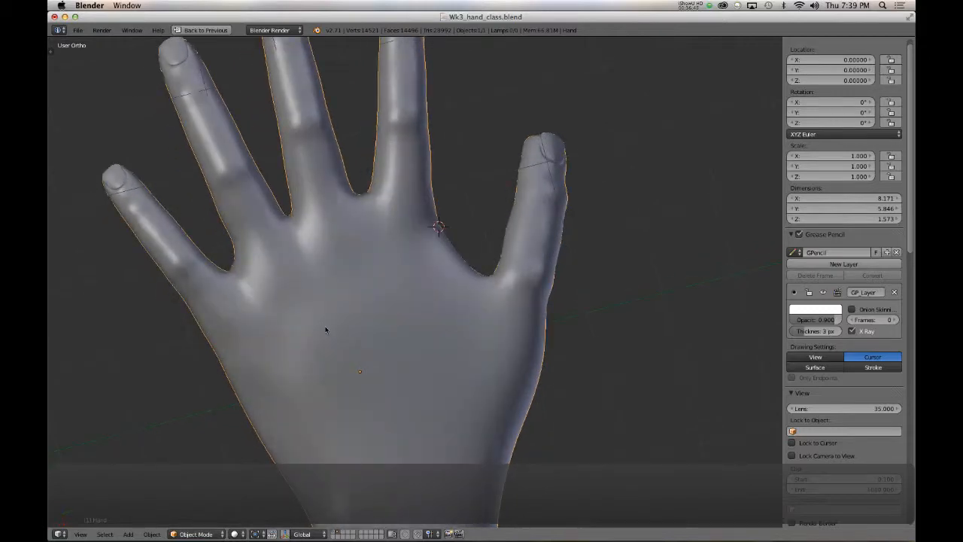
middle_click_drag(349, 250, 341, 216)
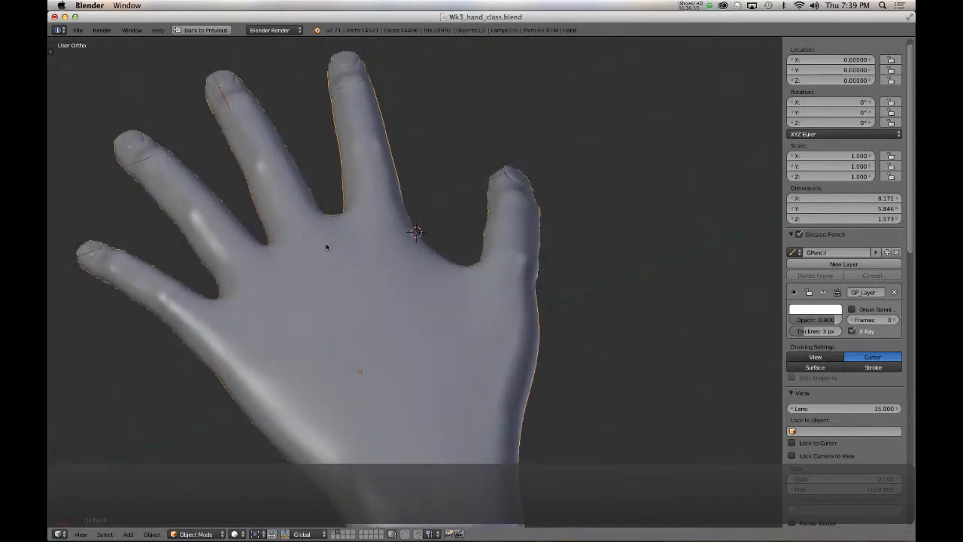
- In Edit Mode with vertex selection, select the four knuckle vertices on the back of the hand and raise them along global Z
key("Tab")
key("ctrl+Tab")
middle_click_drag(324, 281, 344, 272)
left_click(328, 281)
right_click(344, 310)
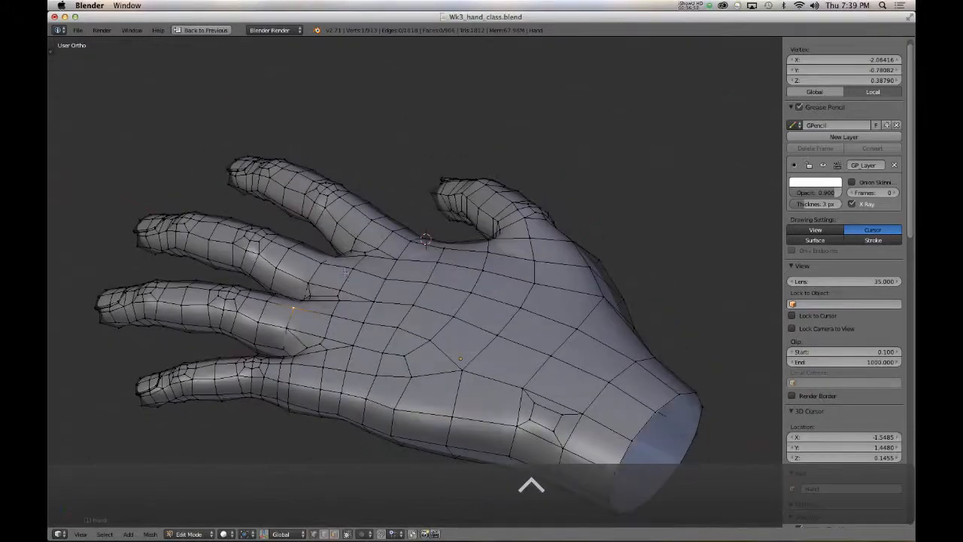
middle_click_drag(401, 331, 256, 382)
middle_click_drag(354, 348, 383, 283)
key("g")
key("z")
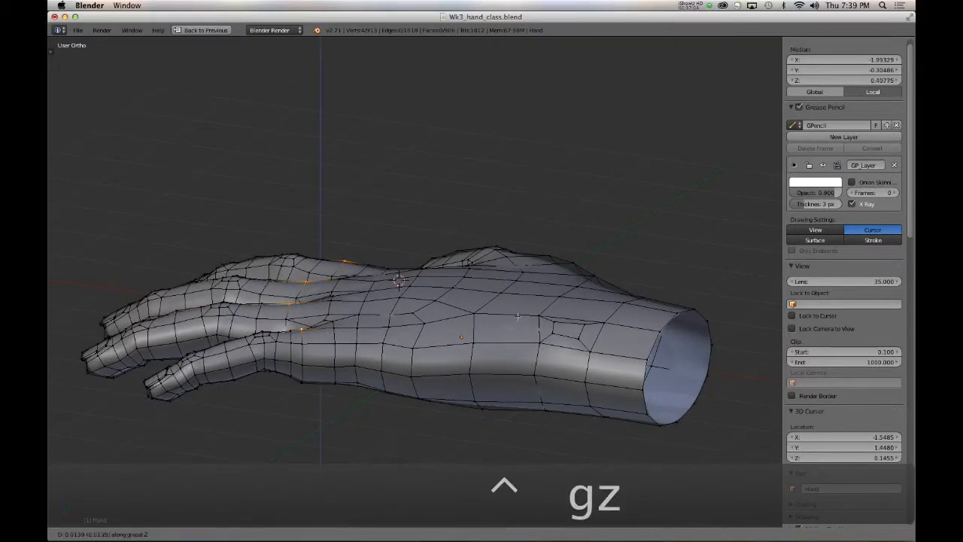
left_click(517, 315)
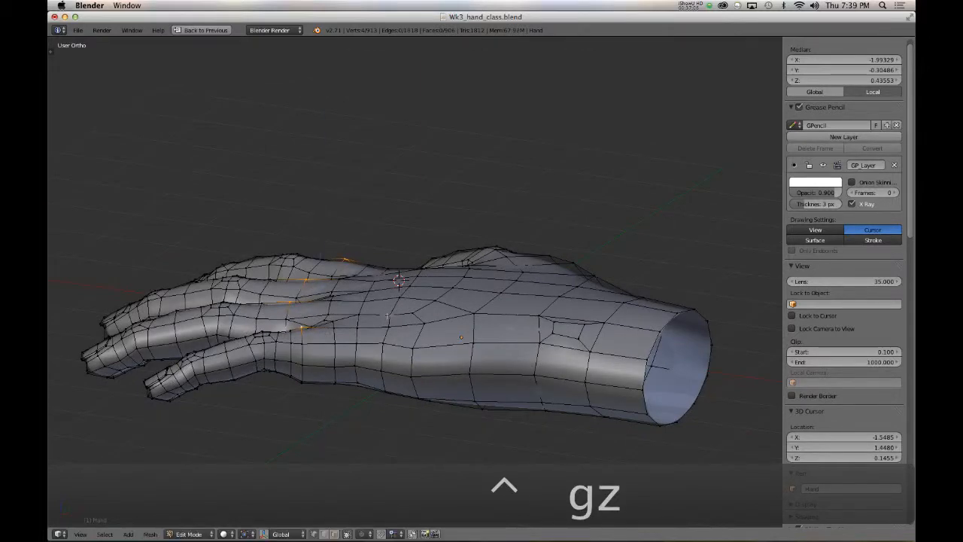
- Select the index, middle and ring finger knuckle vertices on the back of the hand and raise them about 0.036 along Z
middle_click_drag(516, 315, 285, 308)
right_click(338, 298)
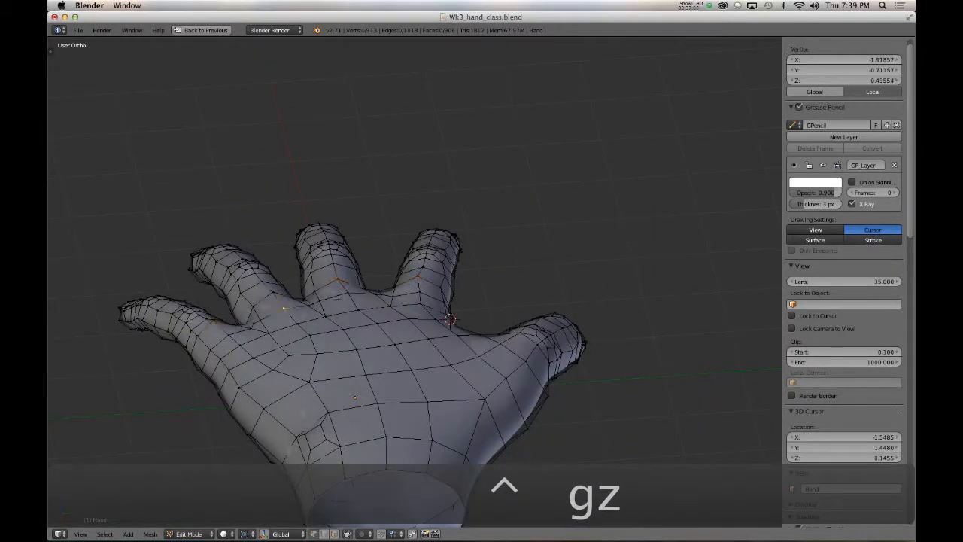
middle_click_drag(396, 301, 376, 374)
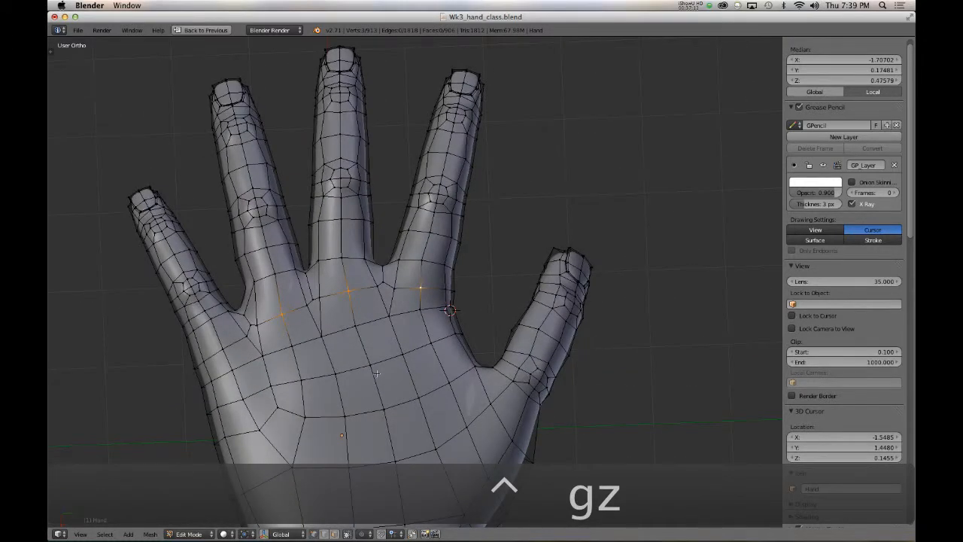
middle_click_drag(376, 373, 464, 311)
key("g")
key("z")
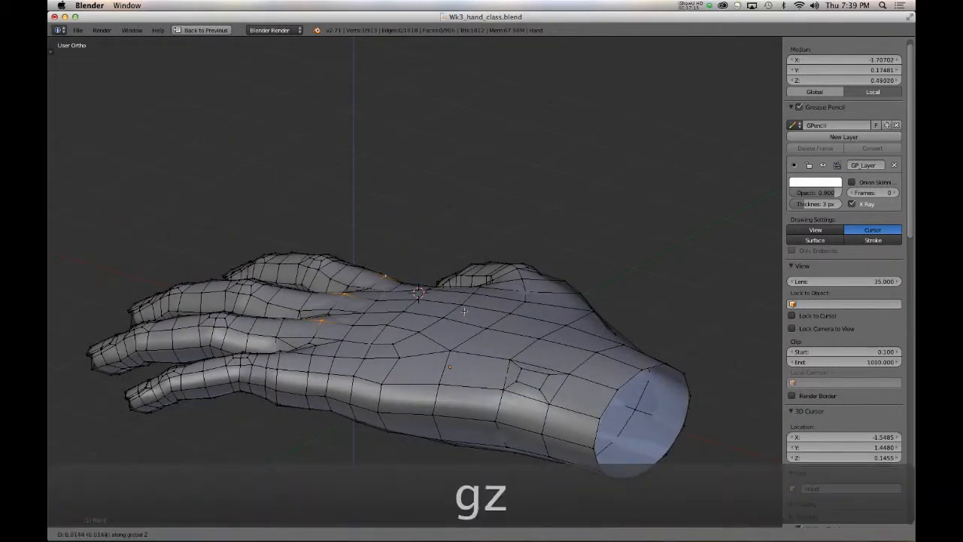
left_click(414, 322)
- Select the three vertices just behind the index, middle and ring knuckles and raise them about 0.044 along Z
middle_click_drag(377, 331, 328, 341)
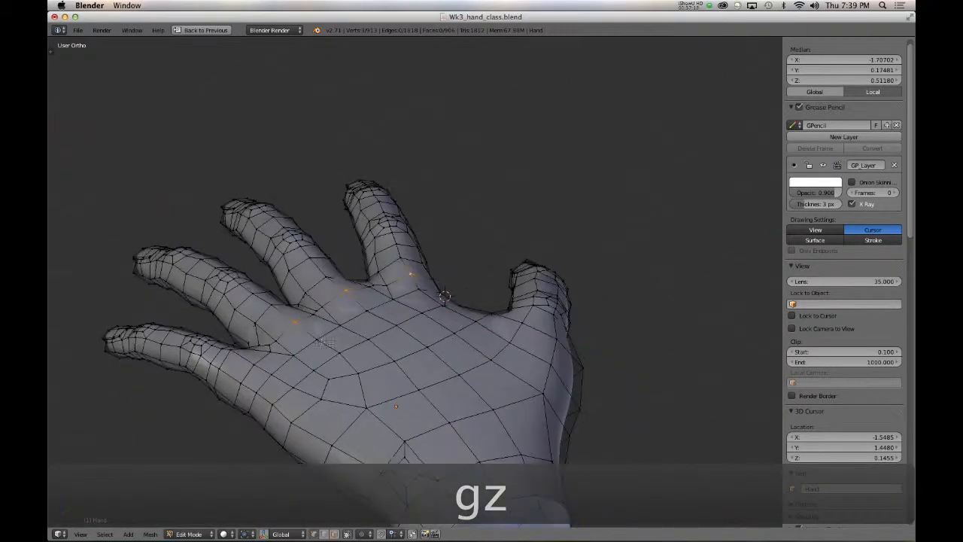
right_click(317, 339)
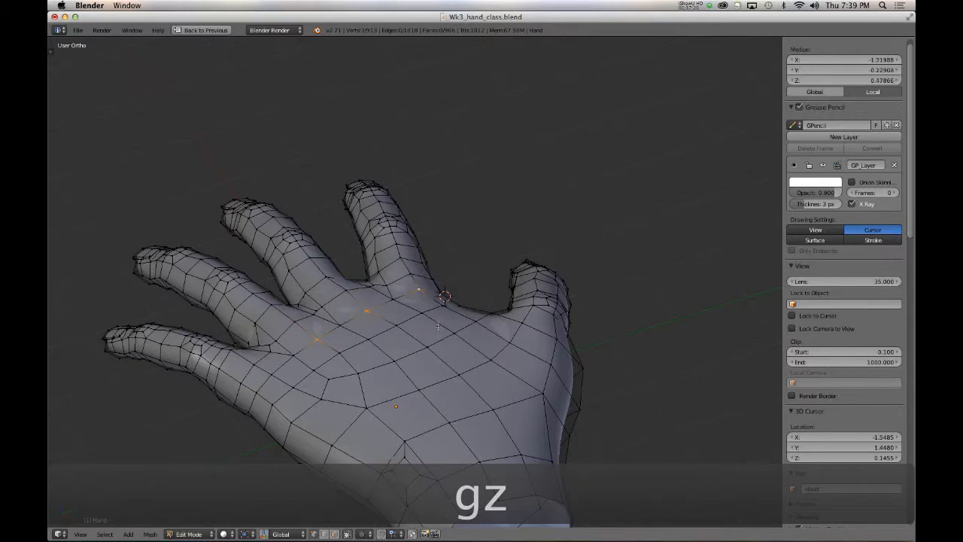
middle_click_drag(438, 326, 468, 308)
key("g")
key("z")
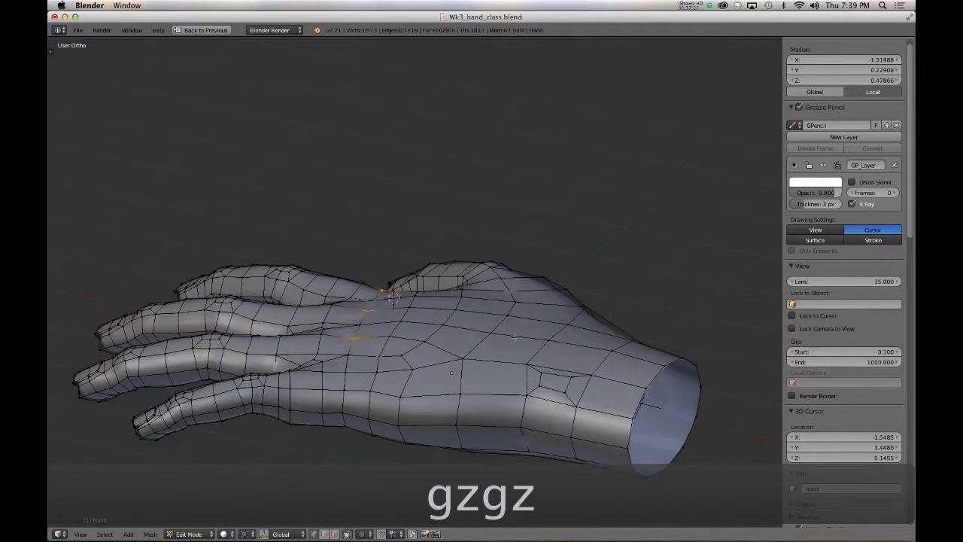
left_click(514, 334)
- Inspect the smoothed knuckles and the palm side of the hand in Object Mode
middle_click_drag(513, 334, 357, 307)
middle_click_drag(468, 313, 425, 411)
key("Tab")
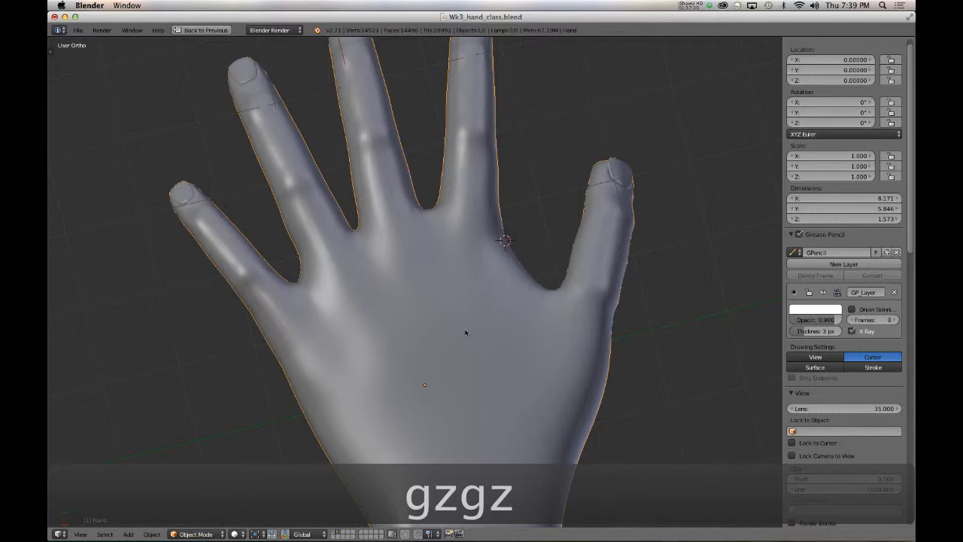
middle_click_drag(465, 332, 460, 305)
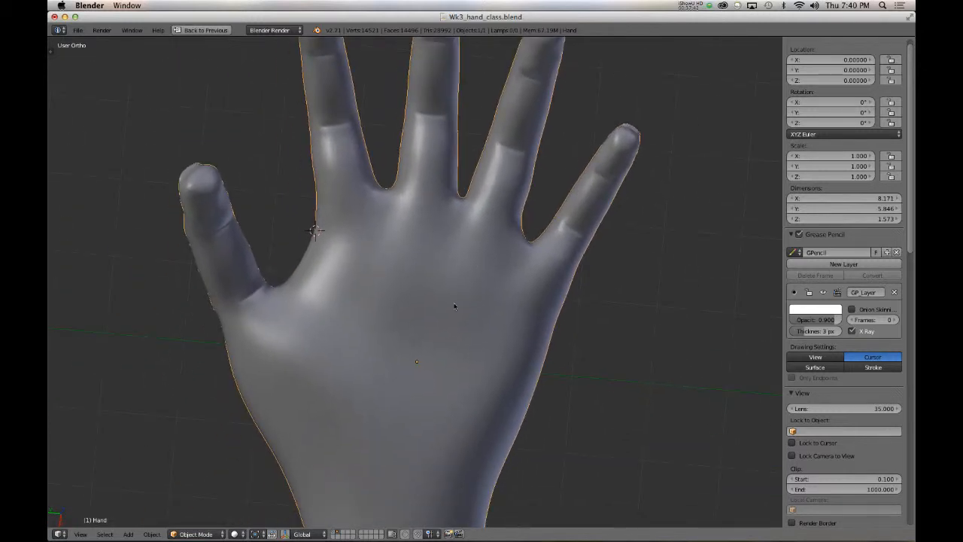
- Back in Edit Mode, rip the three palm-side vertices across the middle finger's base about 0.05 toward the fingertip
key("Tab")
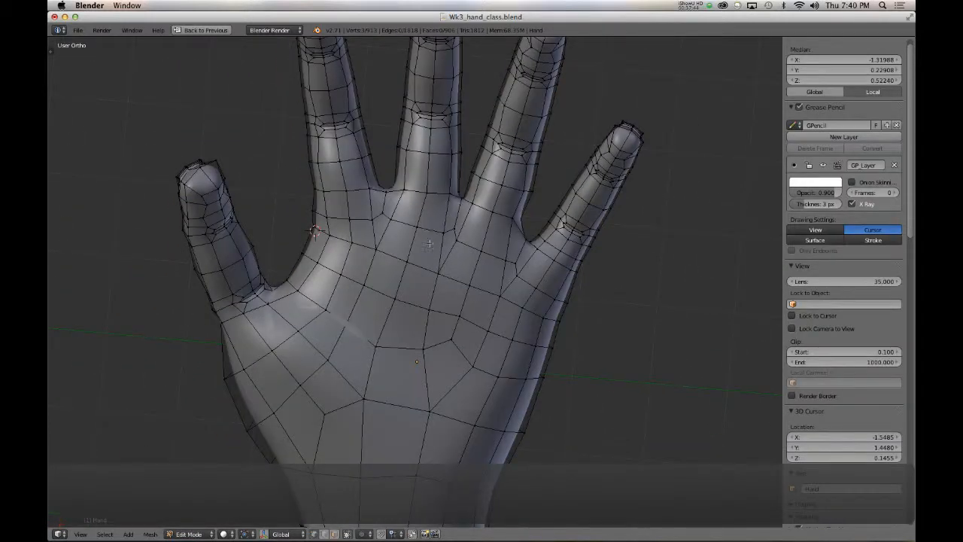
middle_click_drag(429, 242, 426, 239)
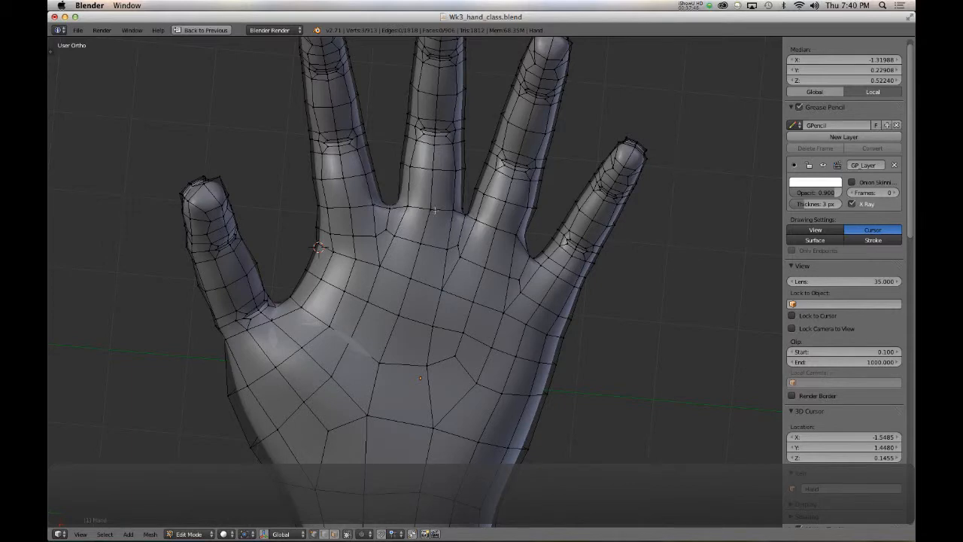
middle_click_drag(435, 210, 369, 293)
scroll(434, 285, "up", 5)
right_click(369, 292)
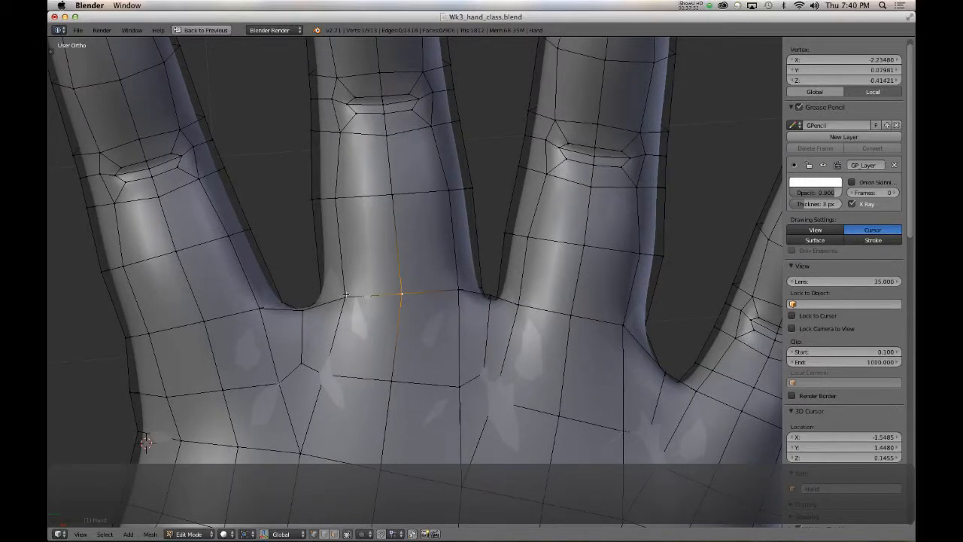
right_click(345, 295, "shift")
right_click(458, 290, "shift")
middle_click_drag(458, 290, 453, 328)
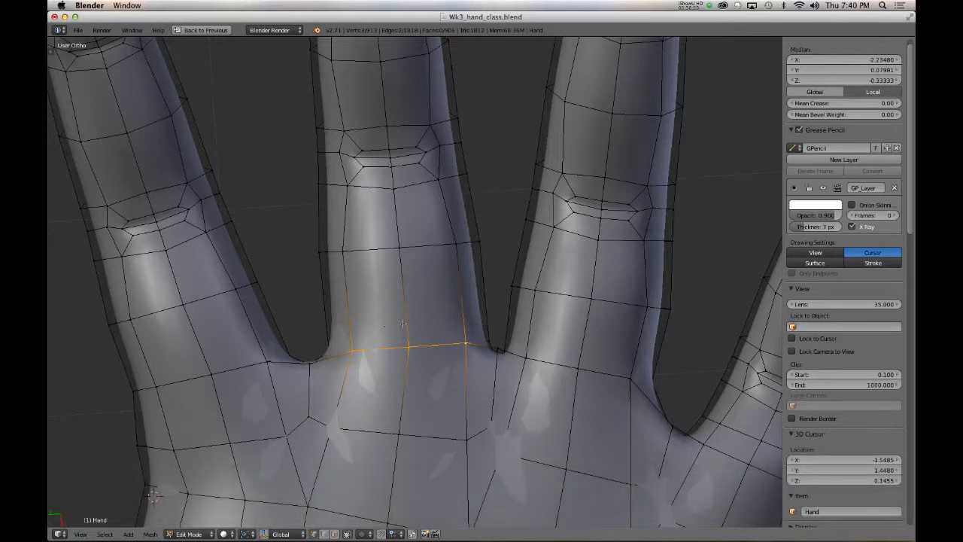
key("v")
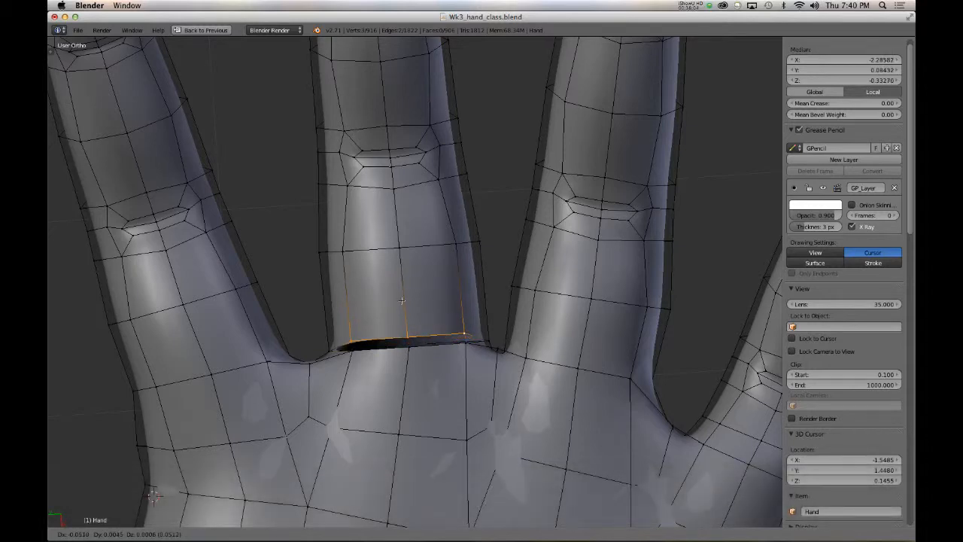
left_click(401, 300)
- Fill the index-finger half of the ripped opening with a face between its four corner vertices
scroll(401, 300, "down", 3)
scroll(417, 290, "up", 5)
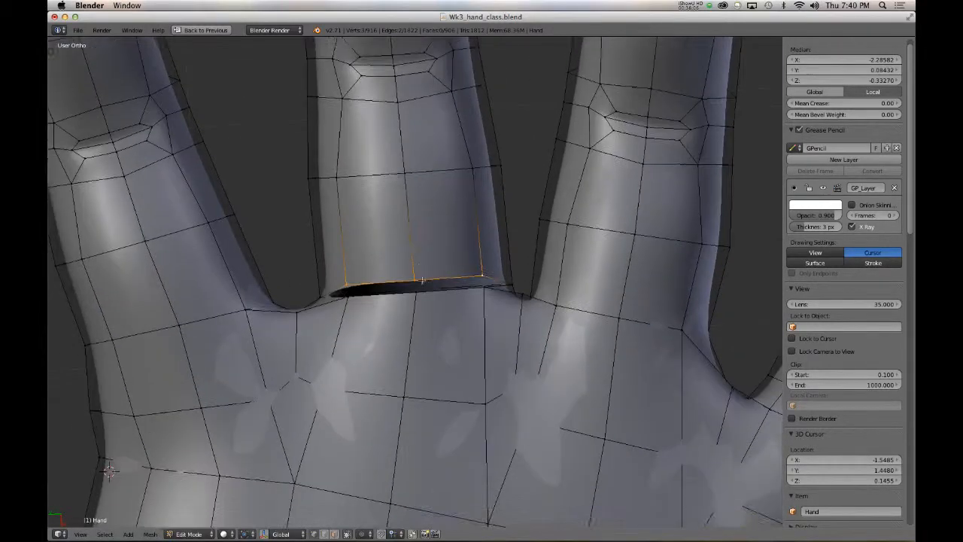
middle_click_drag(422, 280, 426, 272)
scroll(412, 297, "up", 2)
right_click(414, 285)
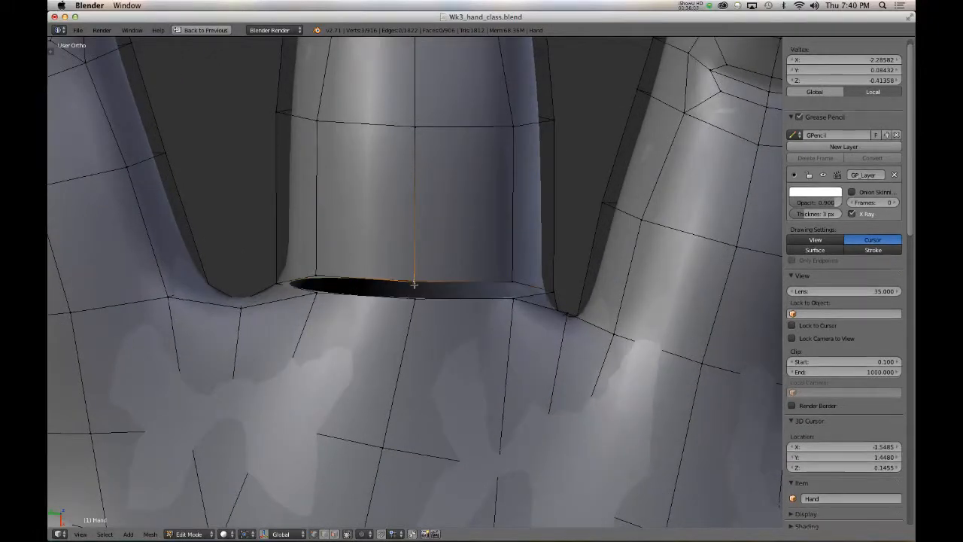
right_click(415, 299, "shift")
right_click(314, 294, "shift")
right_click(316, 277, "shift")
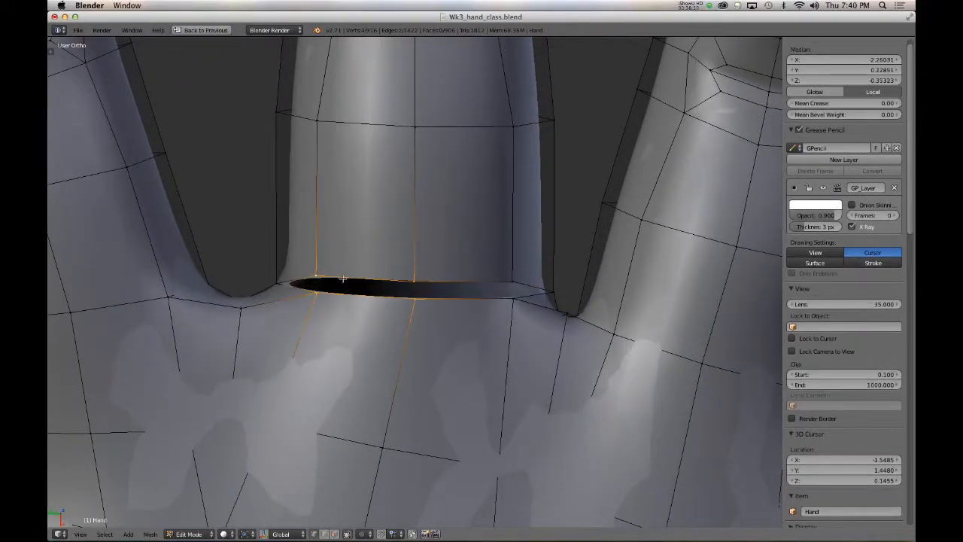
key("f")
- Try to fill the ring-finger half of the ripped opening with a face, and undo the attempts
right_click(414, 280)
right_click(415, 298, "shift")
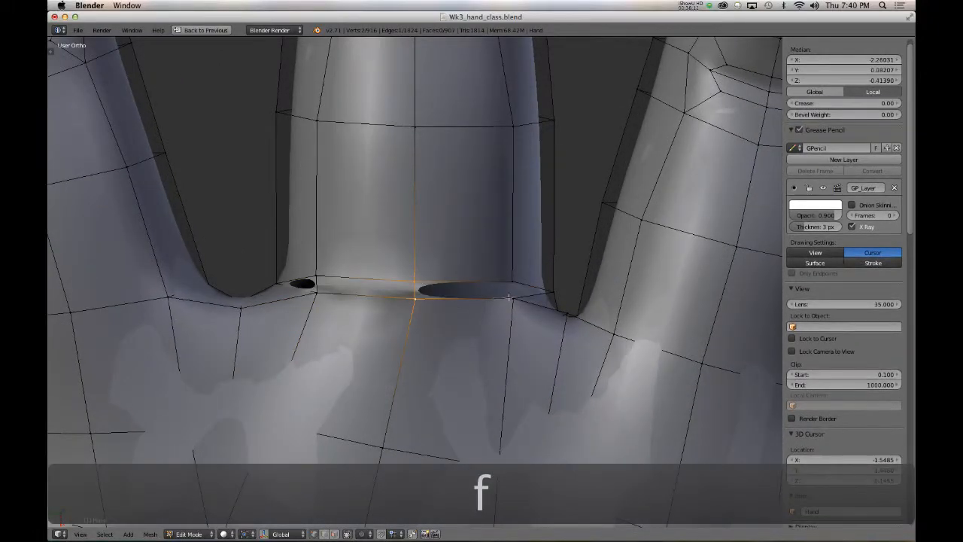
right_click(513, 298, "shift")
right_click(514, 282, "shift")
key("f")
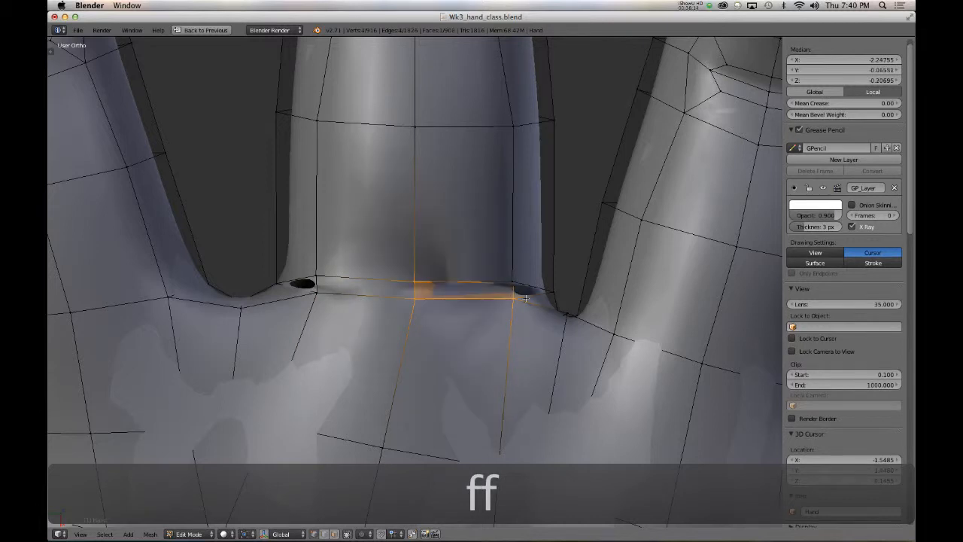
key("super+z")
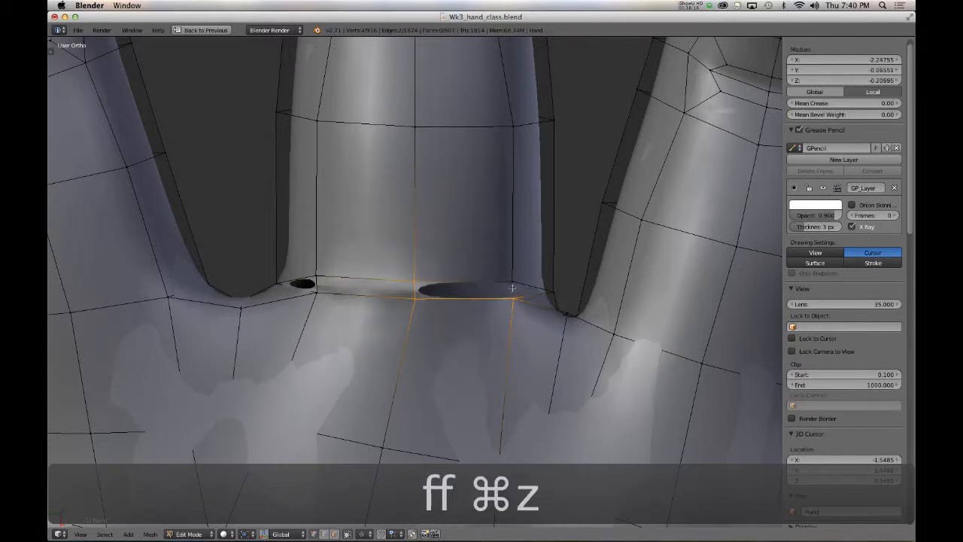
key("super+z")
right_click(511, 283, "shift")
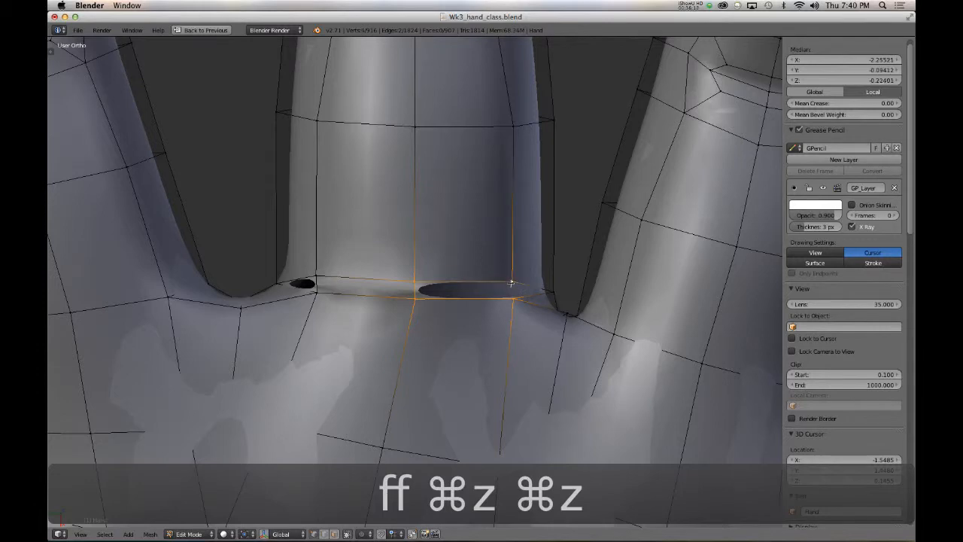
key("f")
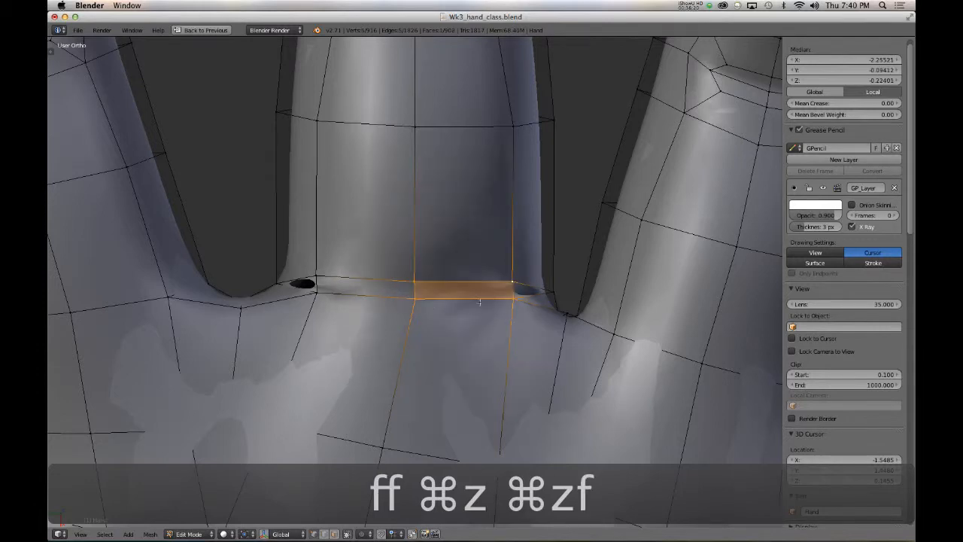
middle_click_drag(480, 301, 505, 258)
key("super+z")
key("super+z")
key("super+z")
key("super+z")
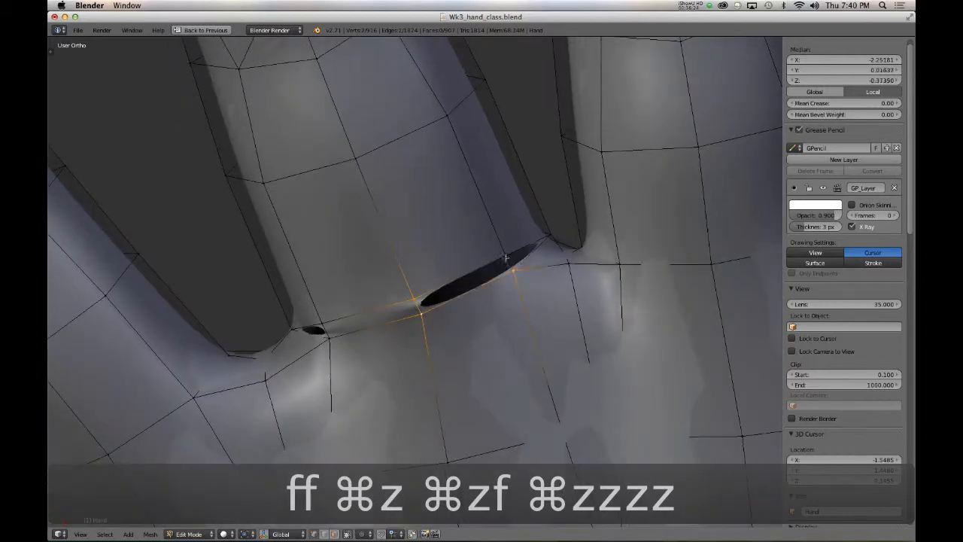
- Fill the ring-finger half of the opening with a four-sided face between the ripped edges
key("f")
middle_click_drag(358, 259, 266, 238)
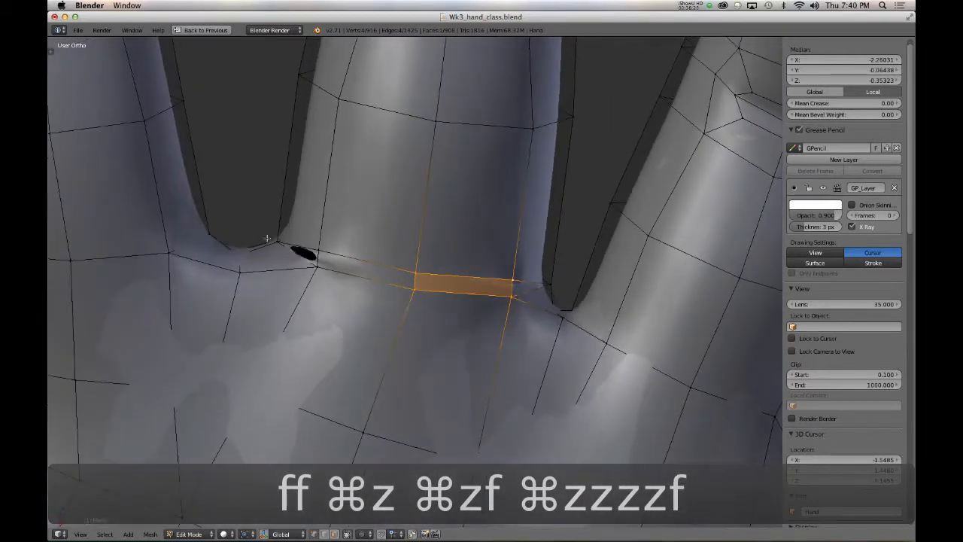
middle_click_drag(485, 264, 556, 269)
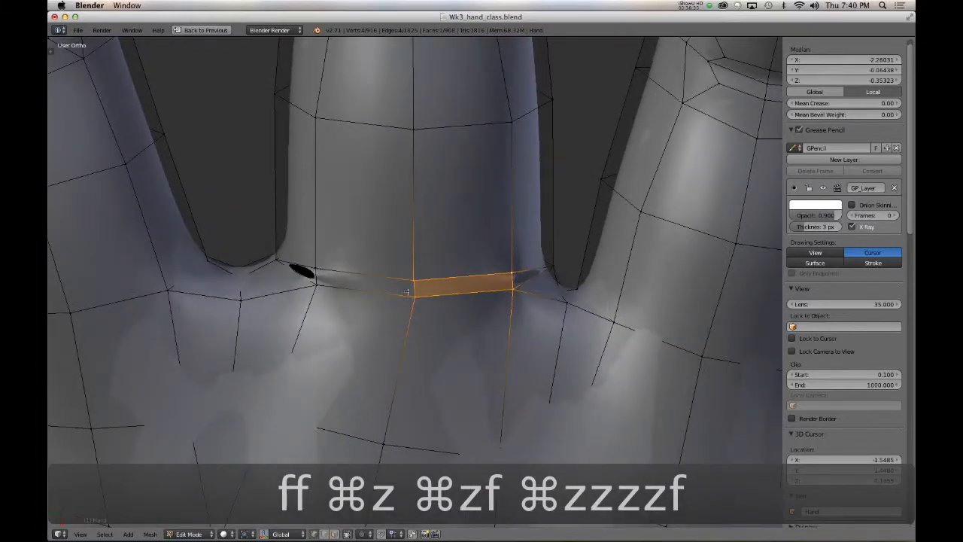
- Add a loop cut along the new strip at the middle finger's base and push it inward with Shrink/Fatten
key("ctrl+r")
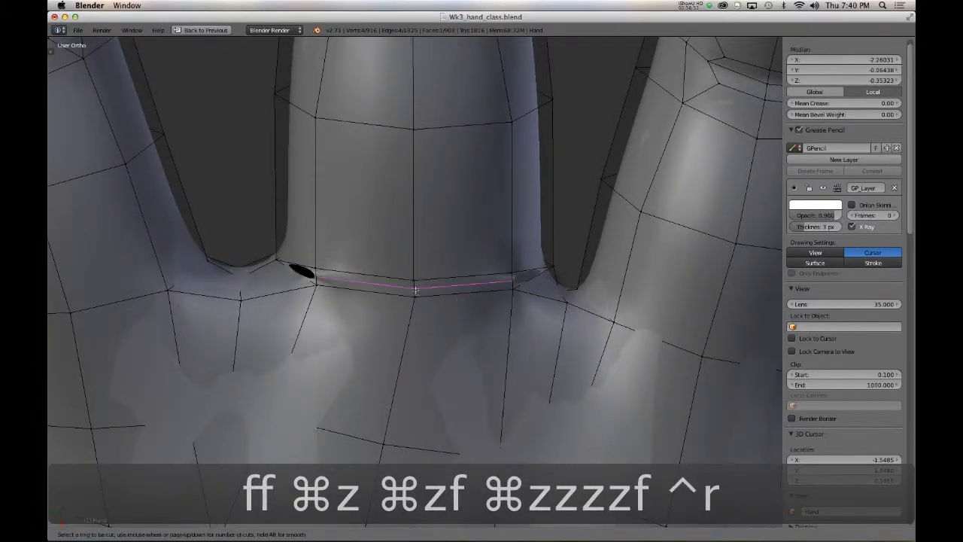
left_click(415, 290)
key("alt+s")
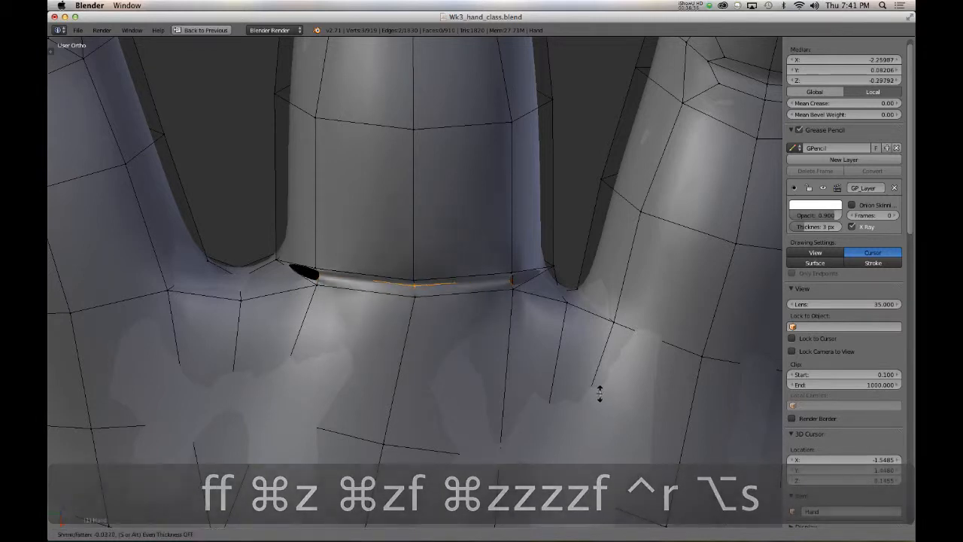
left_click(597, 391)
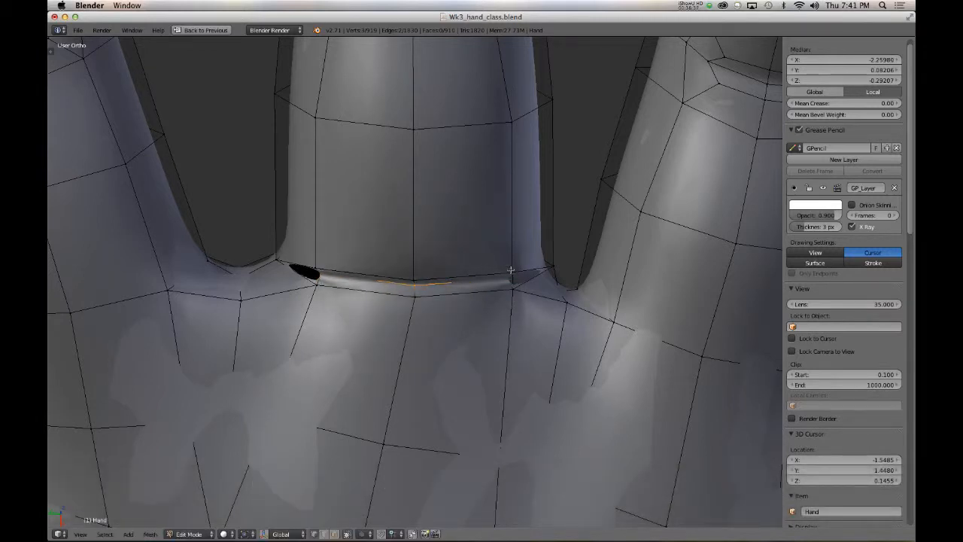
- Fill the small triangular holes at both ends of the middle finger's base crease with faces
right_click(511, 278, "shift")
key("f")
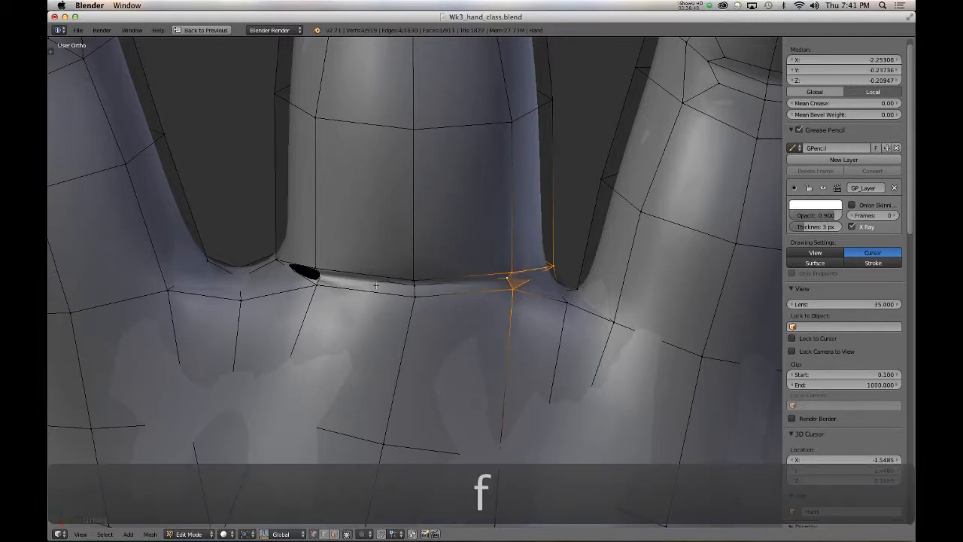
right_click(301, 277)
key("f")
- Select the vertices of the middle finger's base crease, apply Smooth, and check the result in Object Mode
middle_click_drag(385, 314, 406, 282)
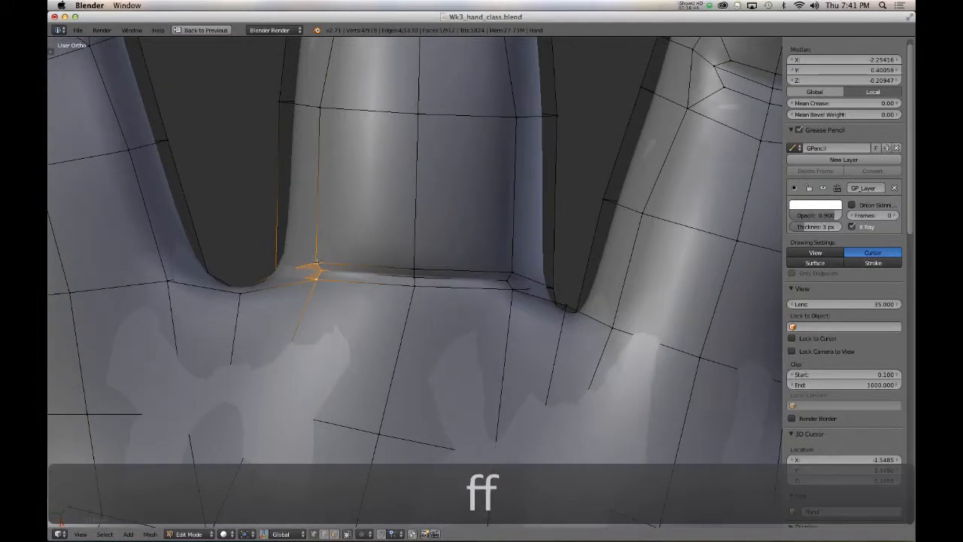
right_click(416, 284, "shift")
right_click(511, 277, "shift")
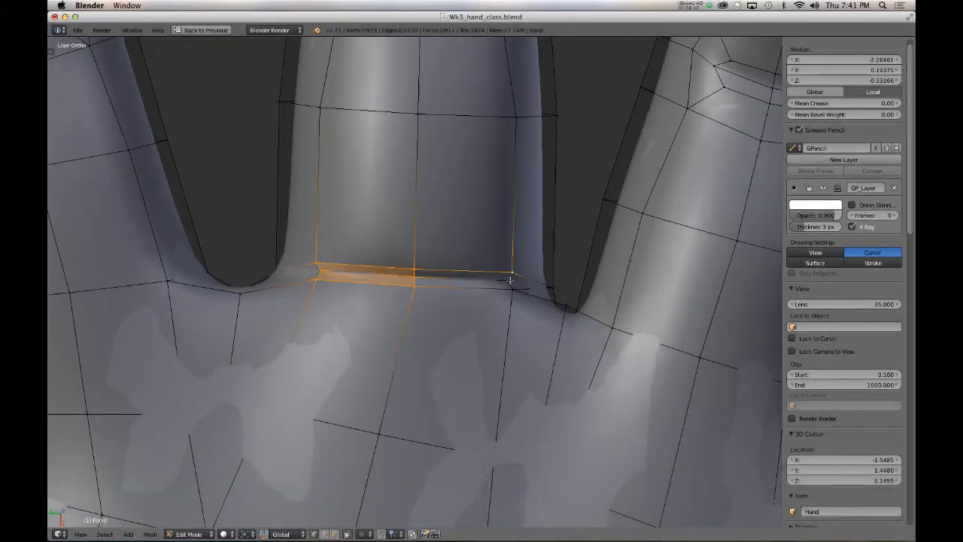
key("f")
right_click(515, 289, "shift")
key("w")
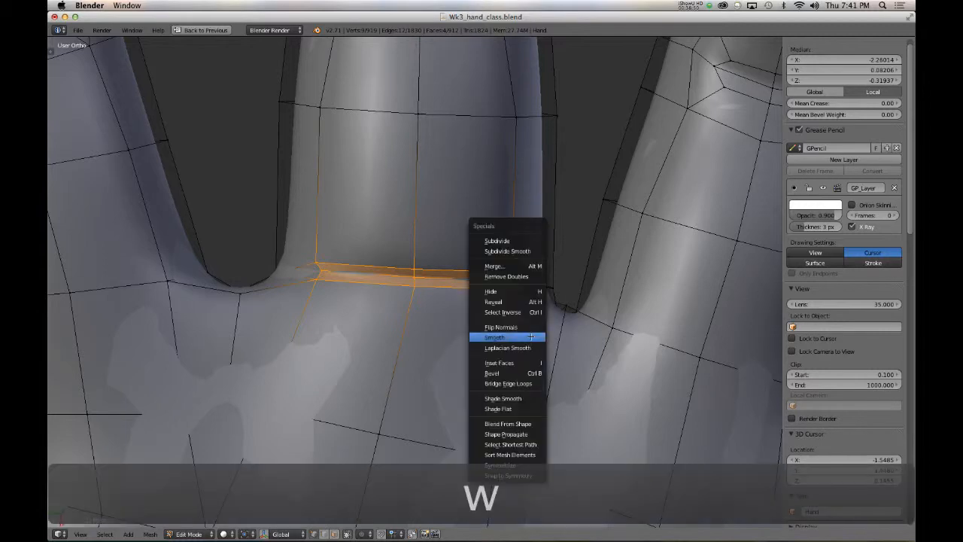
left_click(531, 337)
key("Tab")
scroll(522, 347, "down", 8)
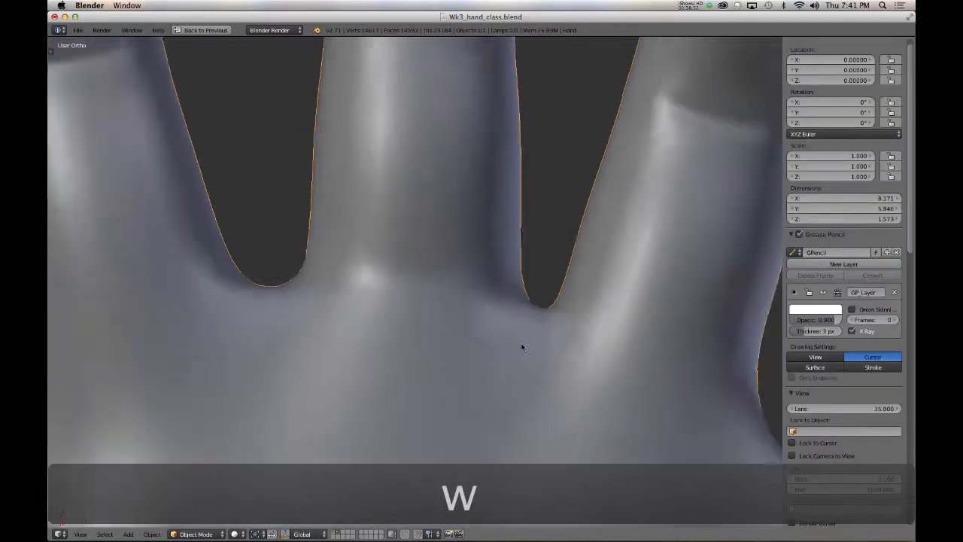
- Rip the row of three vertices across the palm side of the index finger's base, opening a narrow gap towards the fingertip
scroll(522, 347, "down", 2)
scroll(522, 347, "up", 1)
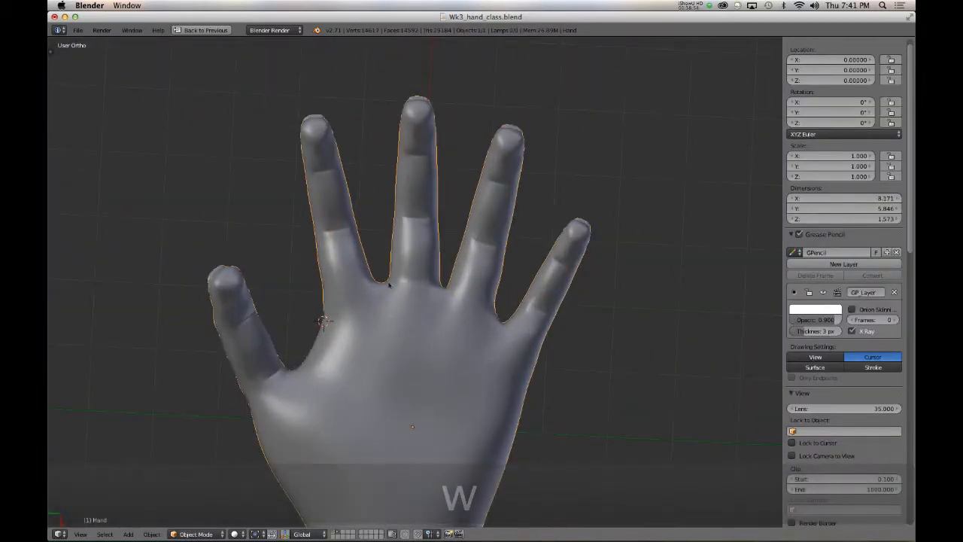
middle_click_drag(390, 284, 381, 337)
key("Tab")
scroll(350, 329, "down", 2)
scroll(350, 329, "up", 7)
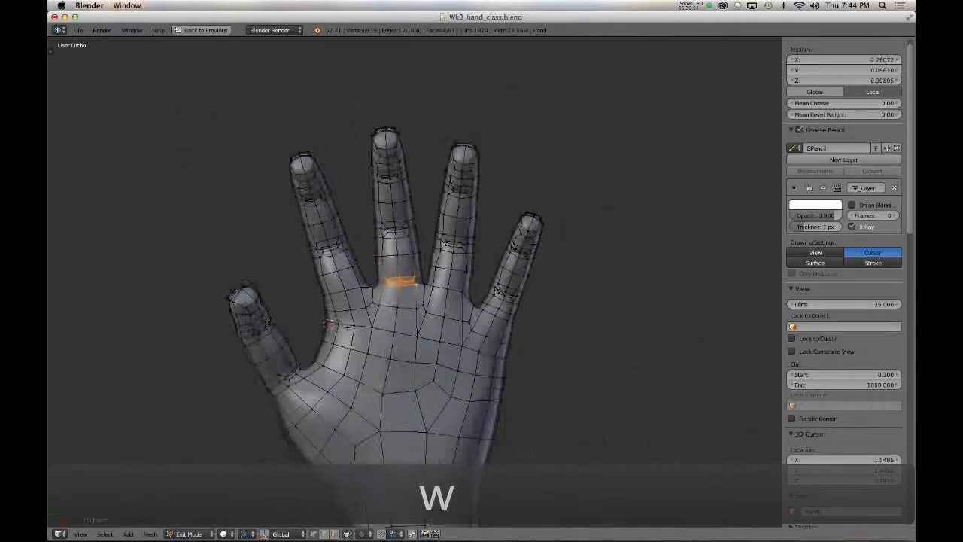
middle_click_drag(285, 333, 404, 308, "shift")
right_click(401, 303)
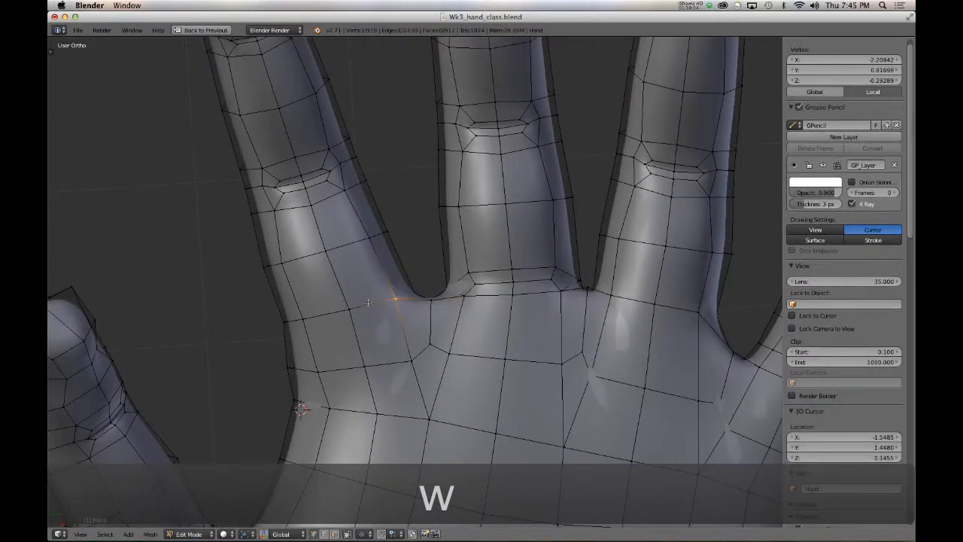
right_click(355, 307, "shift")
right_click(304, 320, "shift")
middle_click_drag(327, 336, 356, 352, "shift")
scroll(355, 352, "up", 2)
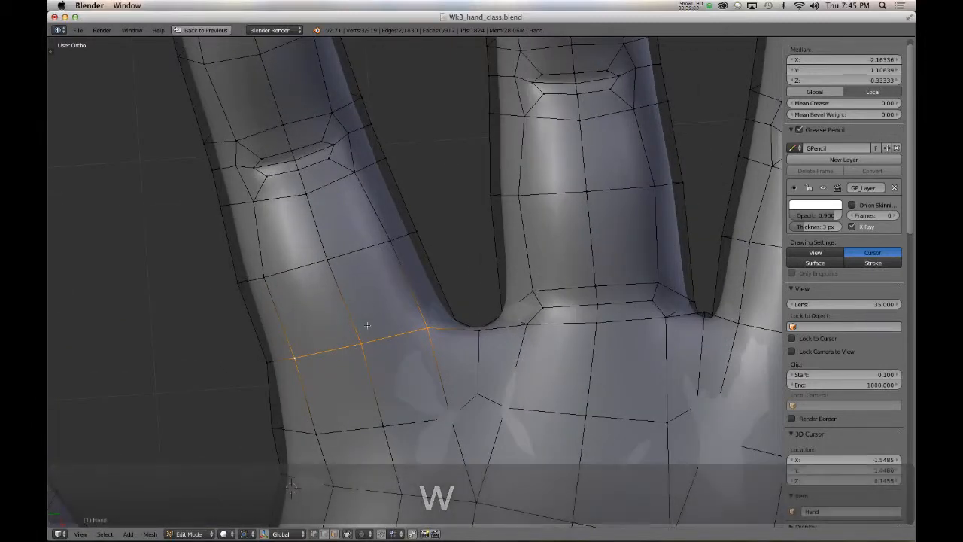
key("v")
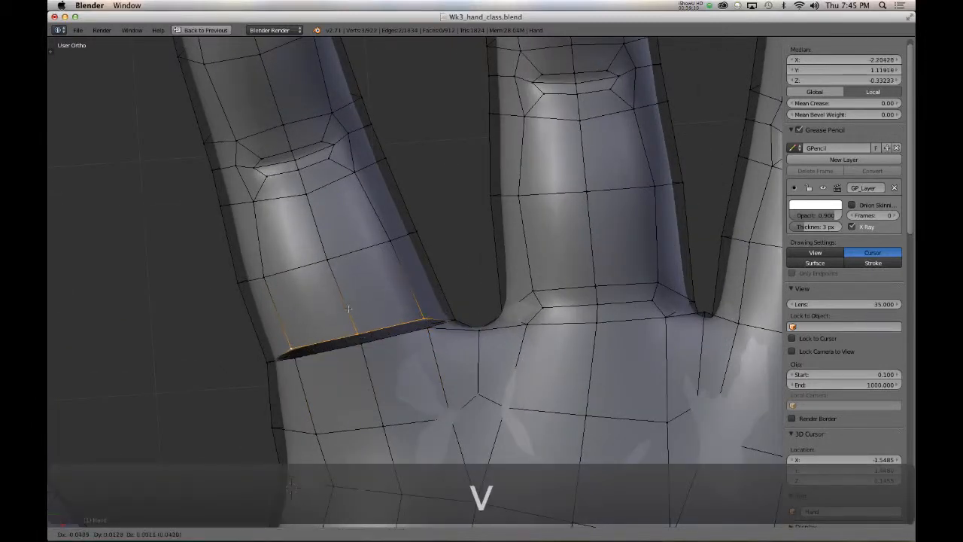
left_click(354, 352)
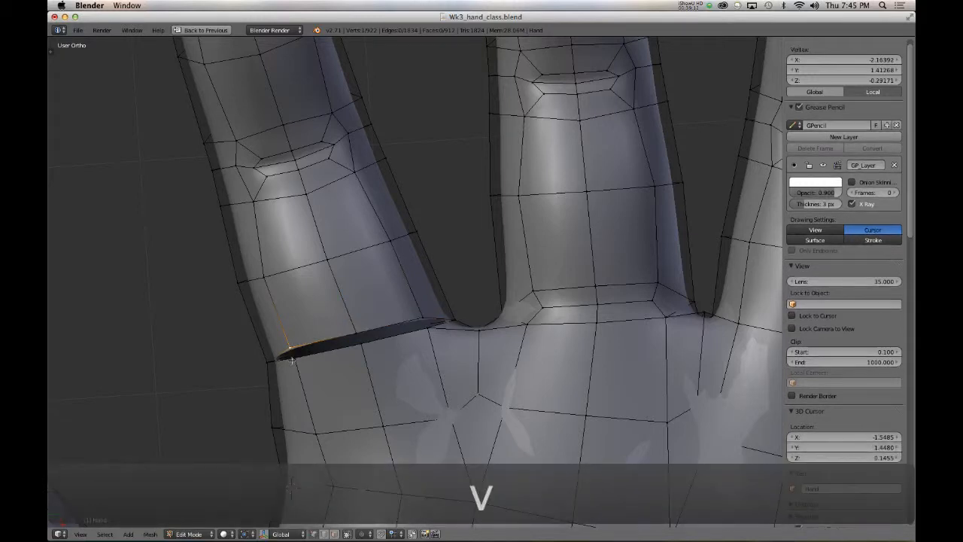
- Fill both halves of the opening at the index finger's base with four-sided faces between the ripped edges
left_click(357, 338, "shift")
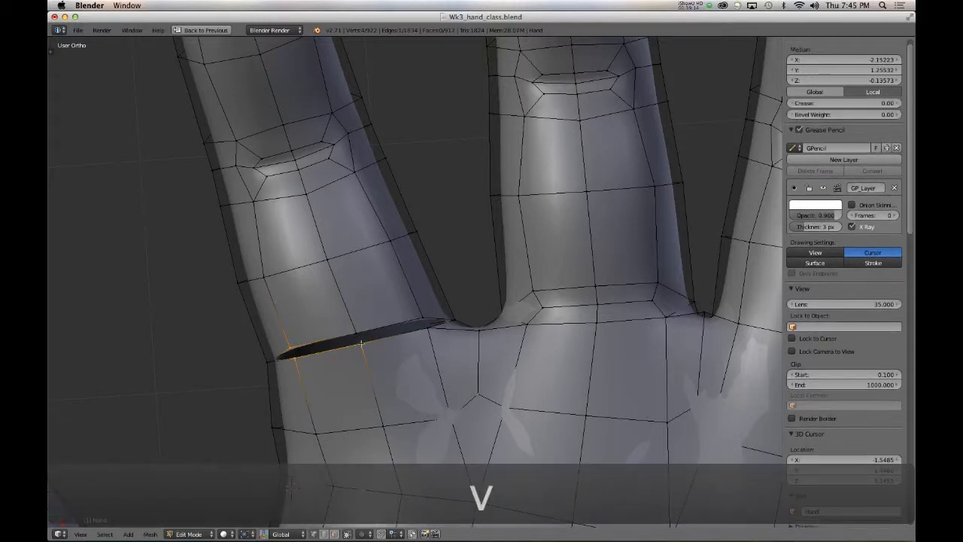
key("super+z")
key("f")
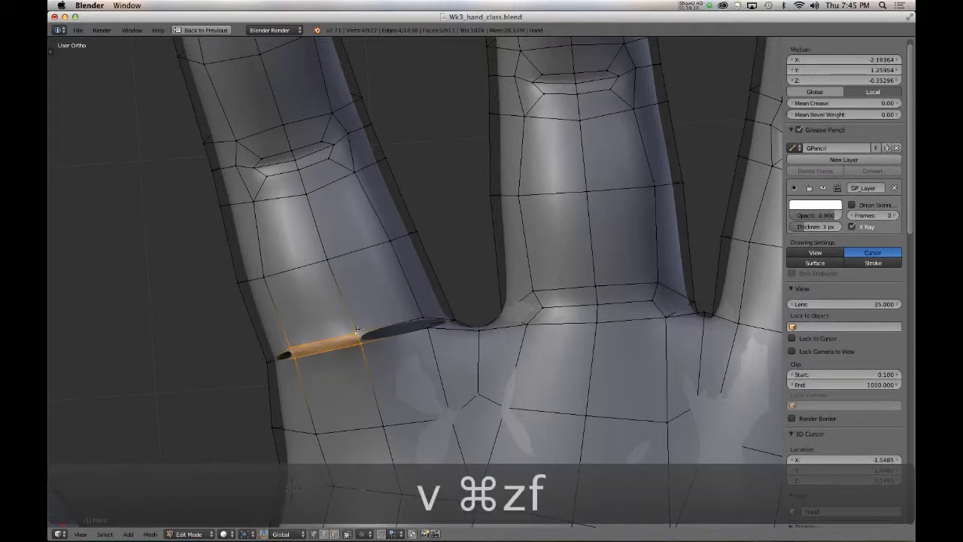
left_click(356, 331)
left_click(419, 318, "shift")
key("f")
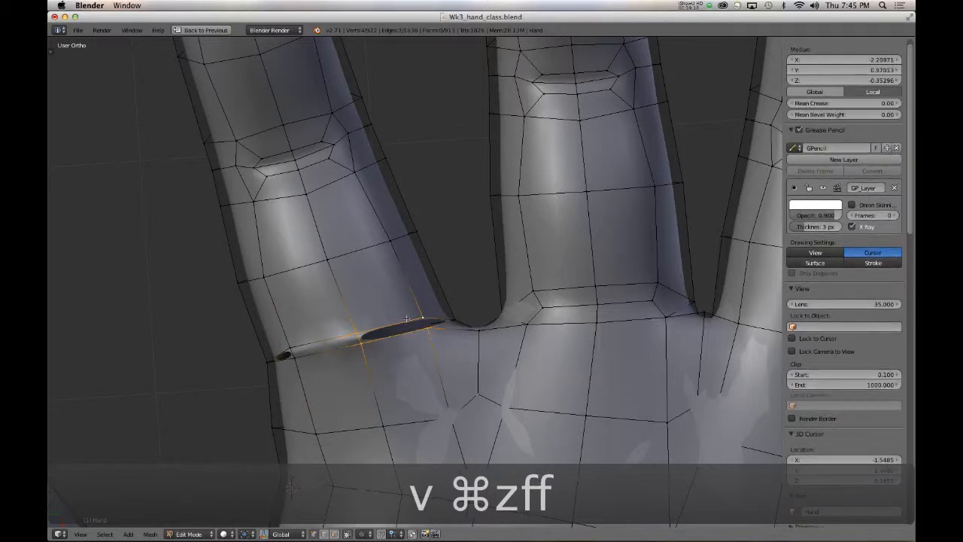
- Add a centred loop cut along the new strip at the index finger's base and push it inward with Shrink/Fatten
key("ctrl+r")
left_click(358, 340)
right_click(364, 341)
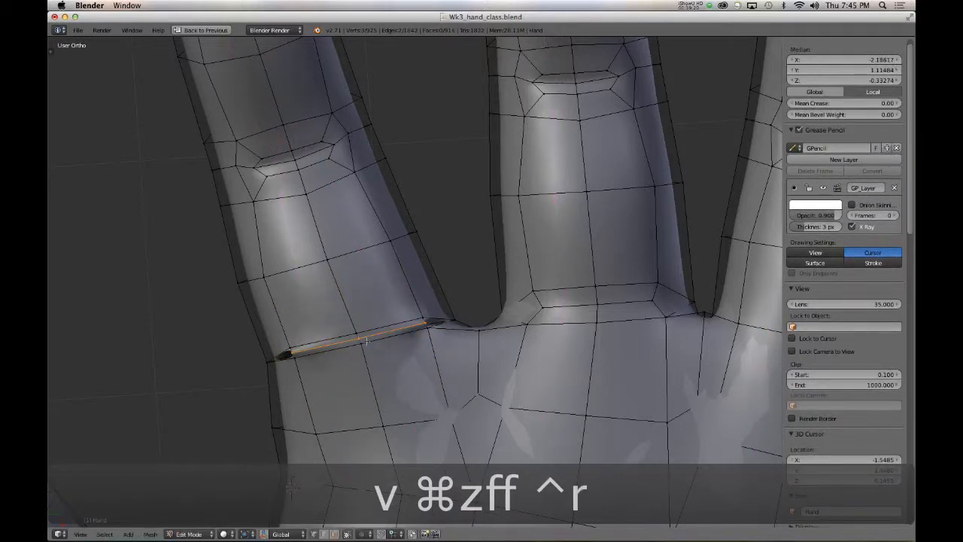
key("alt+s")
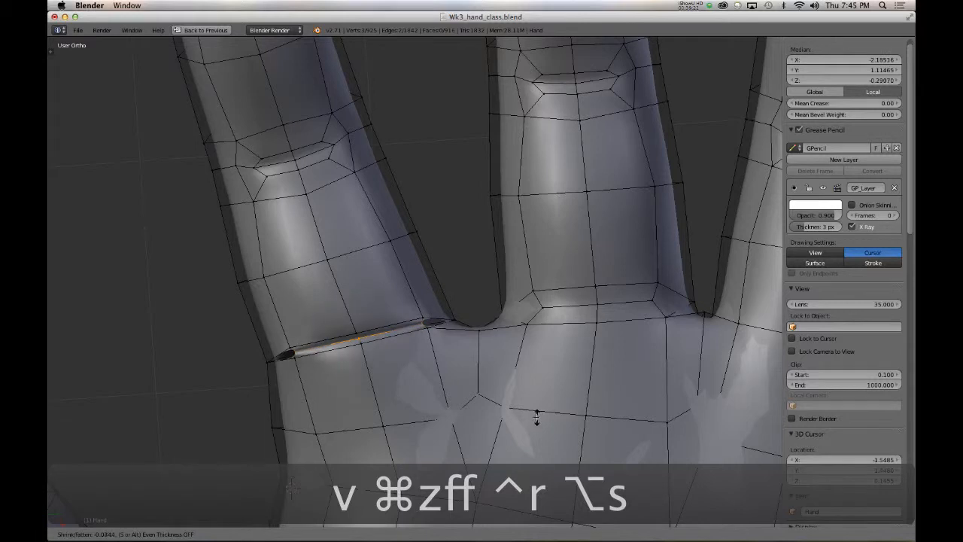
left_click(447, 370)
- Fill the small holes at both ends of the index finger's base crease with faces
right_click(289, 360, "alt")
key("f")
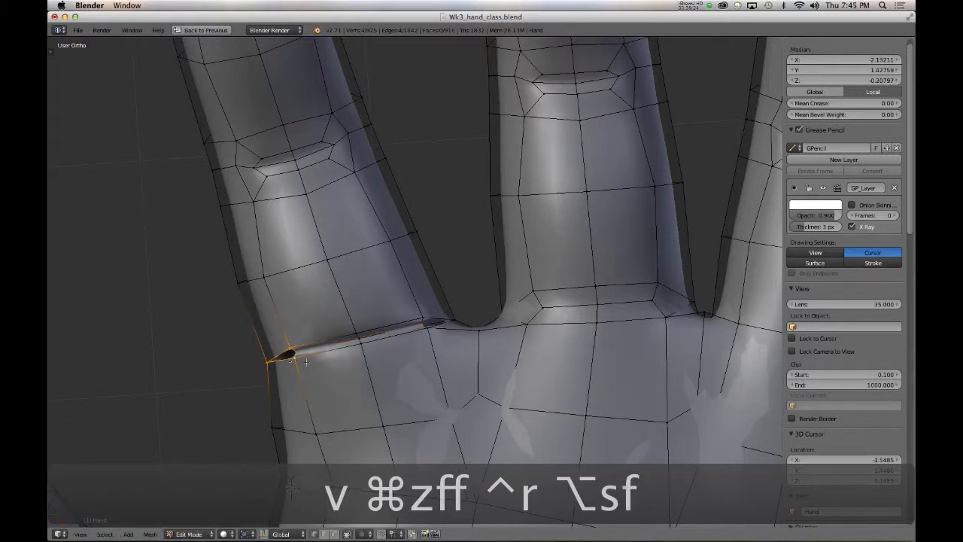
right_click(431, 318, "alt")
key("f")
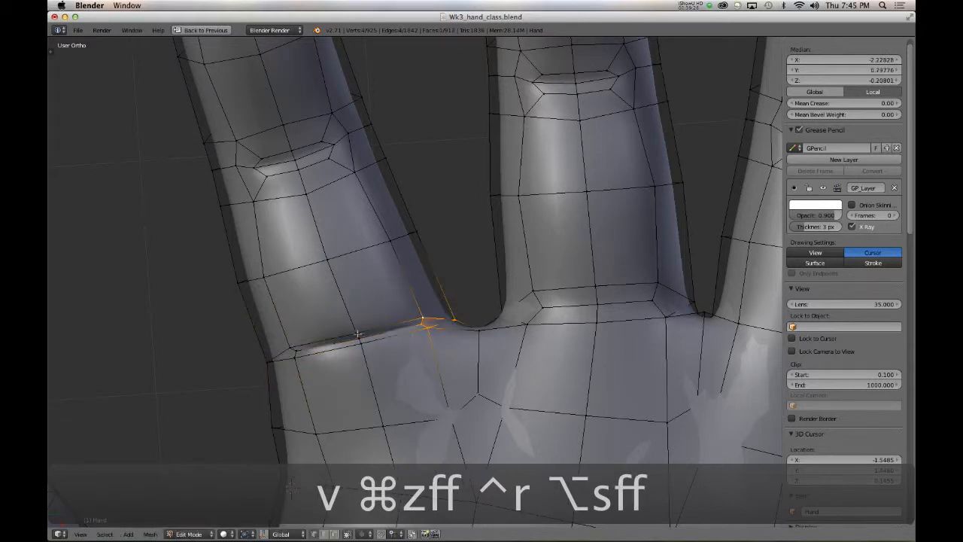
- Select all vertices of the index finger's base crease and apply Smooth to widen and soften it
right_click(358, 333)
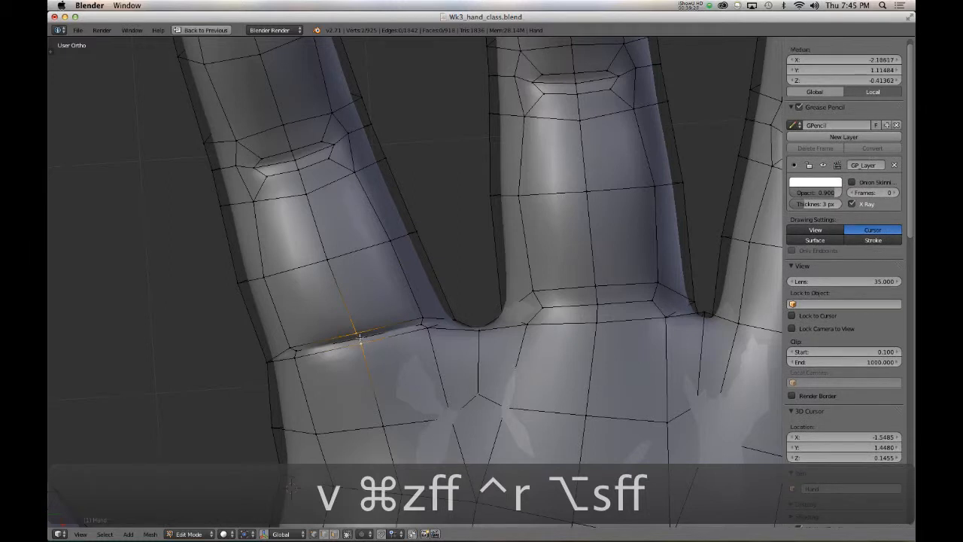
right_click(424, 323, "shift")
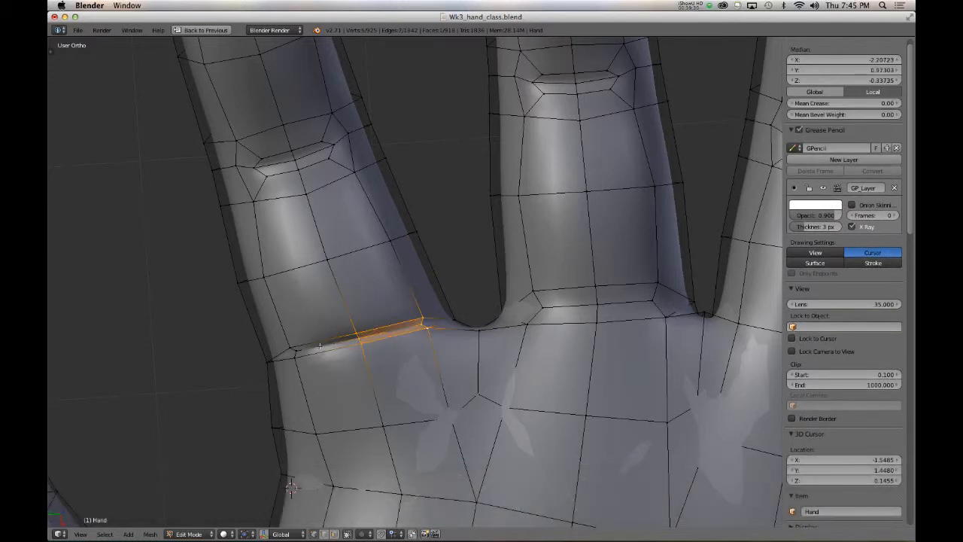
right_click(296, 358, "shift")
right_click(297, 351, "shift")
right_click(290, 347, "shift")
key("w")
key("e")
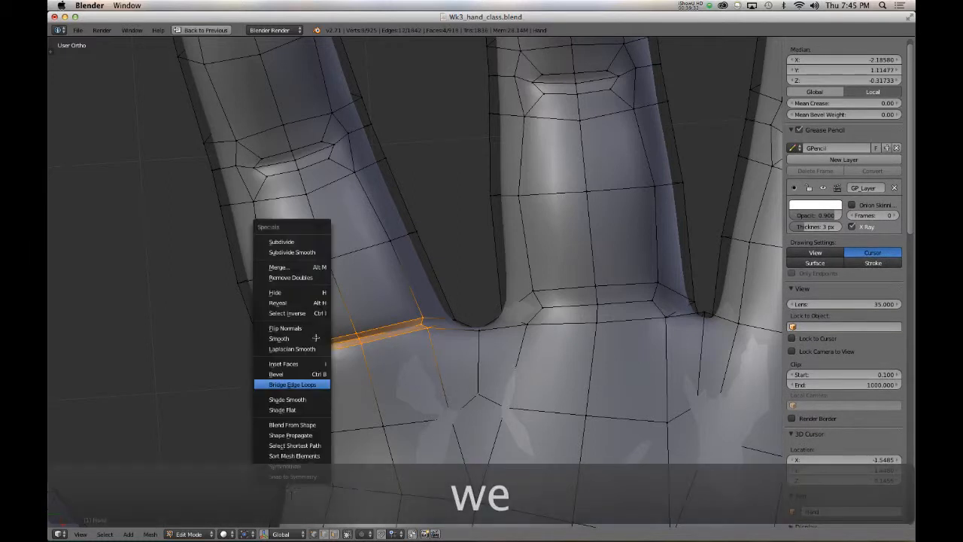
key("w")
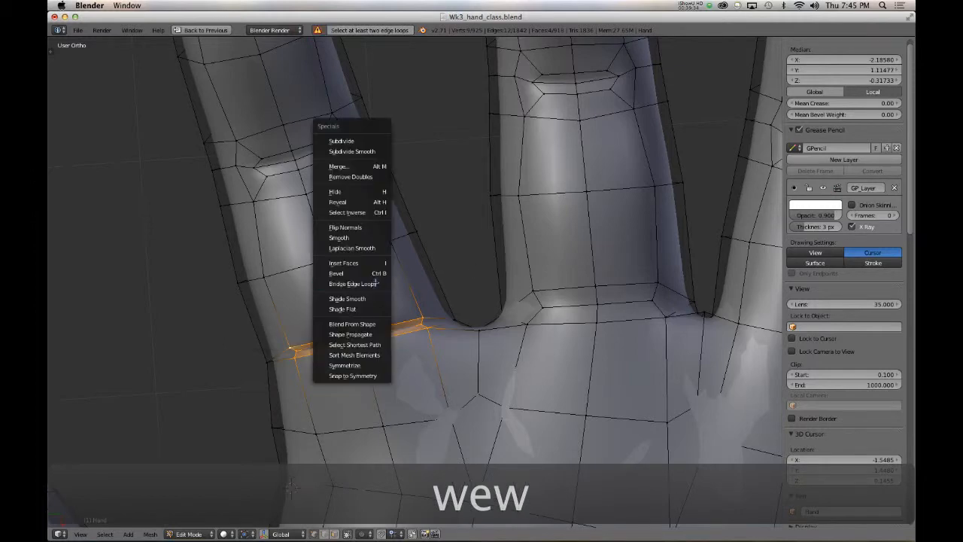
left_click(372, 239)
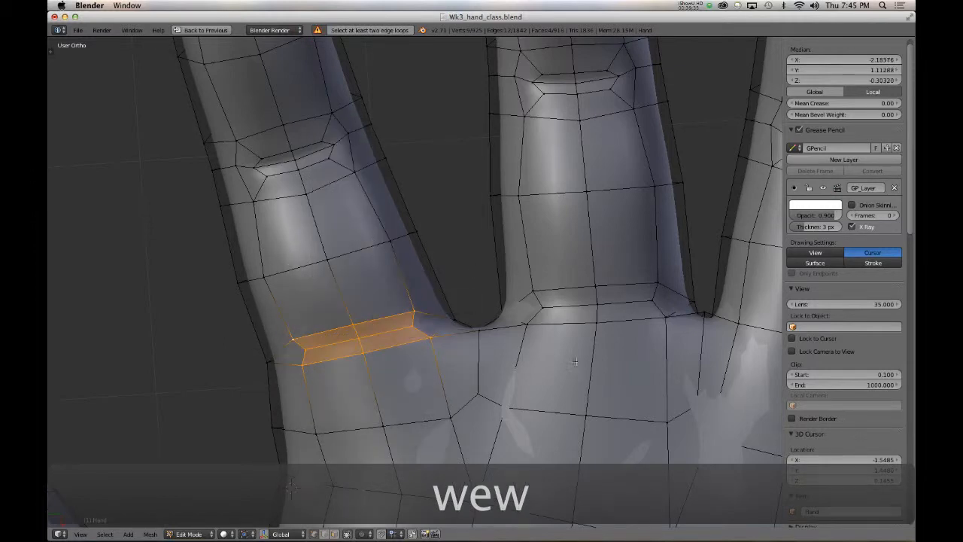
- Rip the row of three vertices across the palm side of the ring finger's base, opening a gap towards the fingertip
scroll(411, 316, "right", 5)
scroll(411, 316, "up", 3)
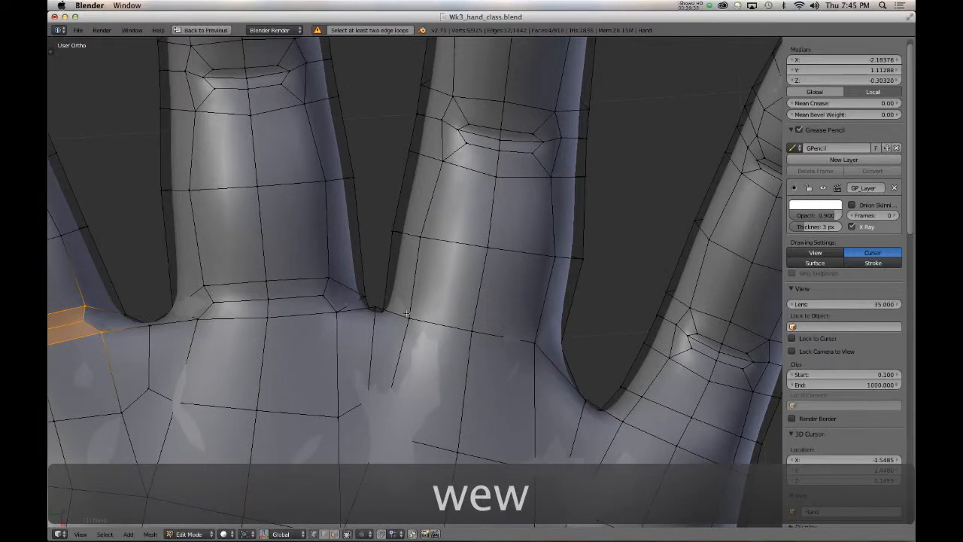
right_click(407, 315)
right_click(465, 323, "shift")
right_click(531, 335, "shift")
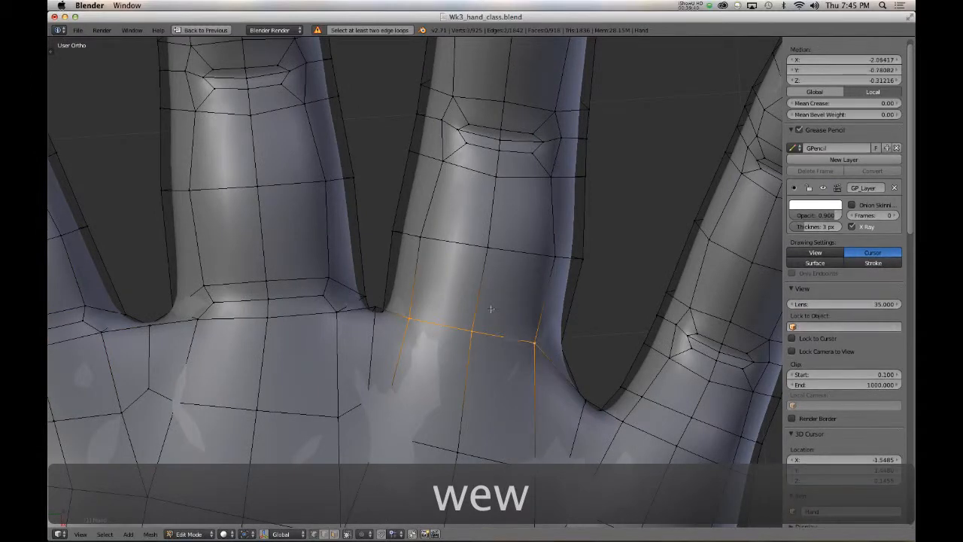
key("v")
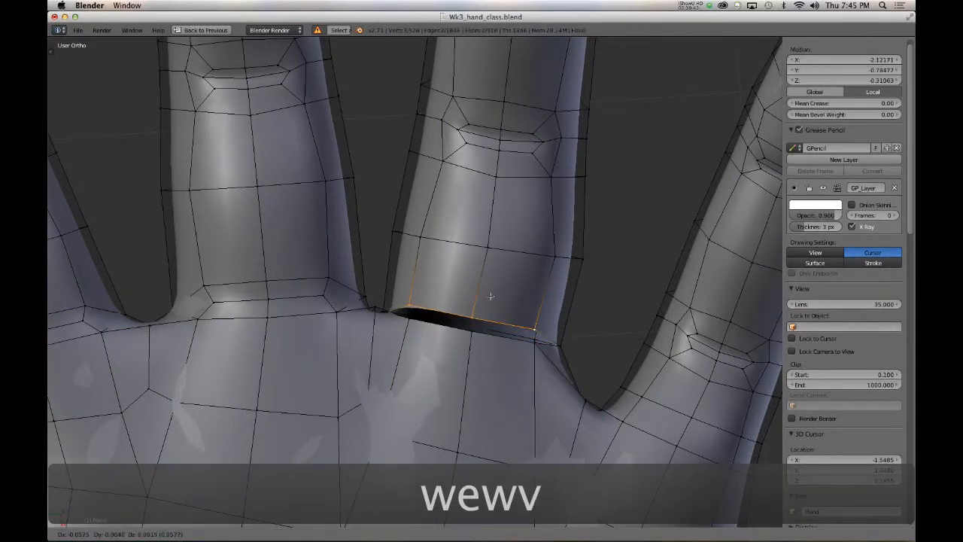
left_click(490, 296)
- Try ripping the palm-side vertex at the pinky end of the ring finger's opening apart twice
middle_click_drag(490, 296, 467, 311)
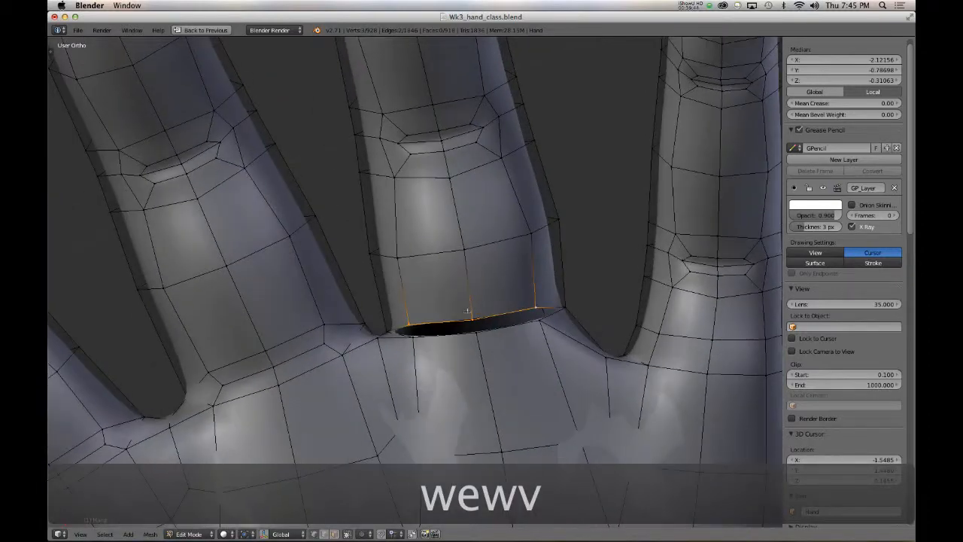
middle_click_drag(551, 357, 574, 329)
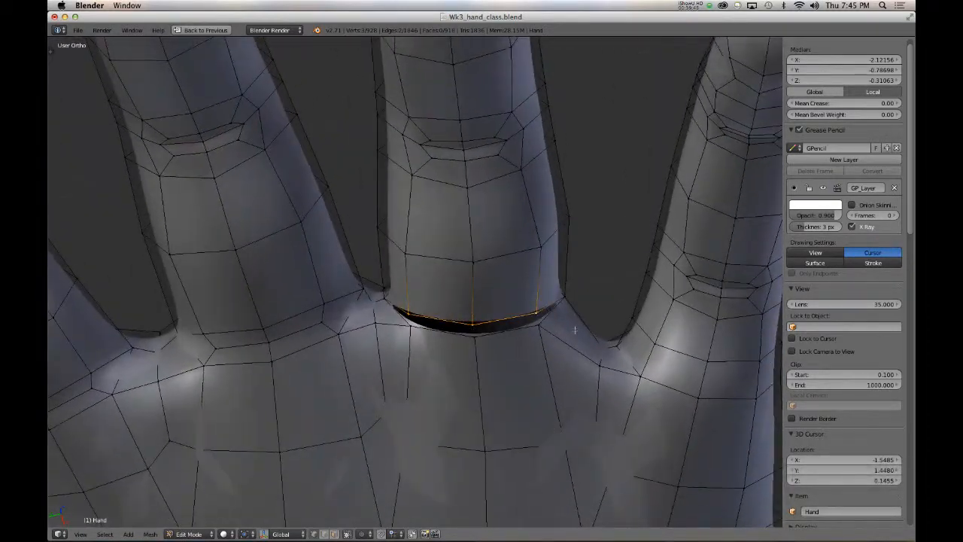
middle_click_drag(510, 330, 531, 340)
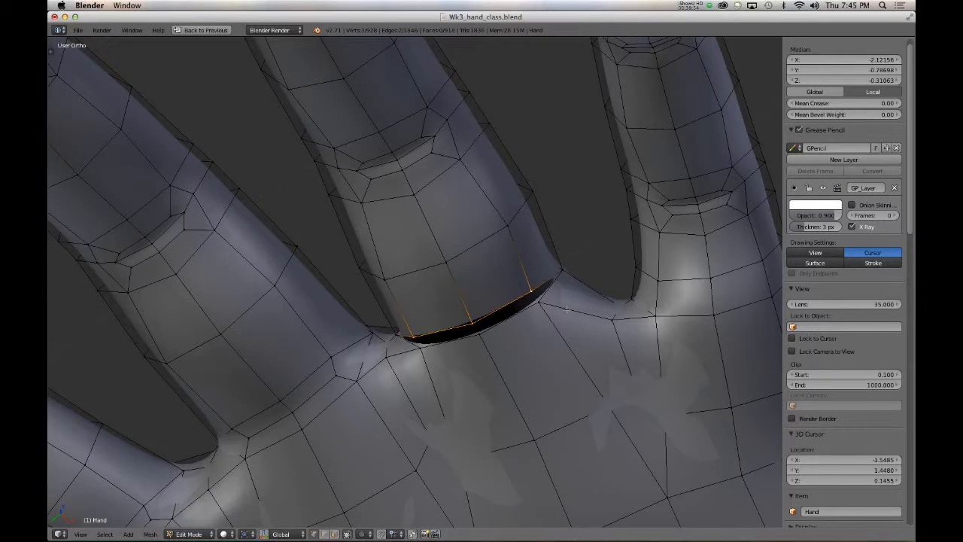
right_click(542, 302)
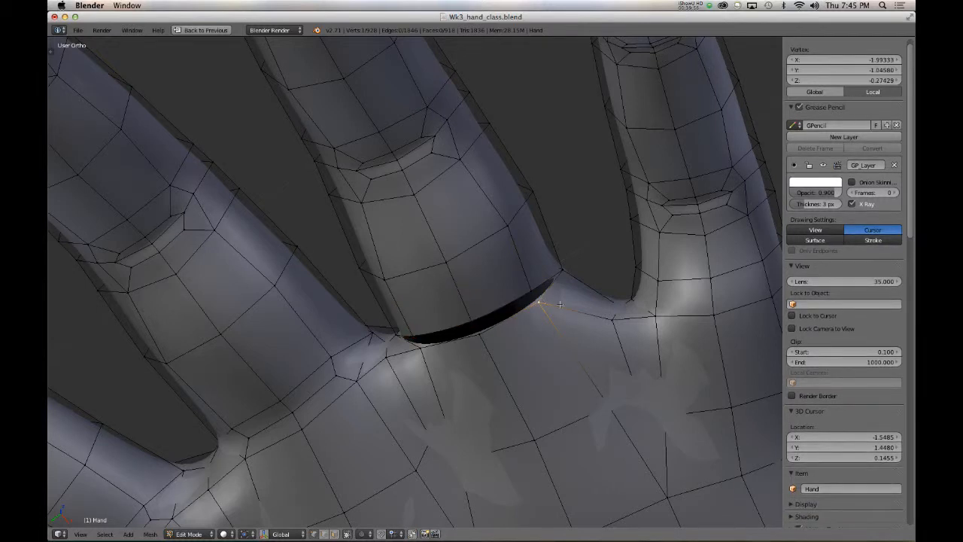
key("v")
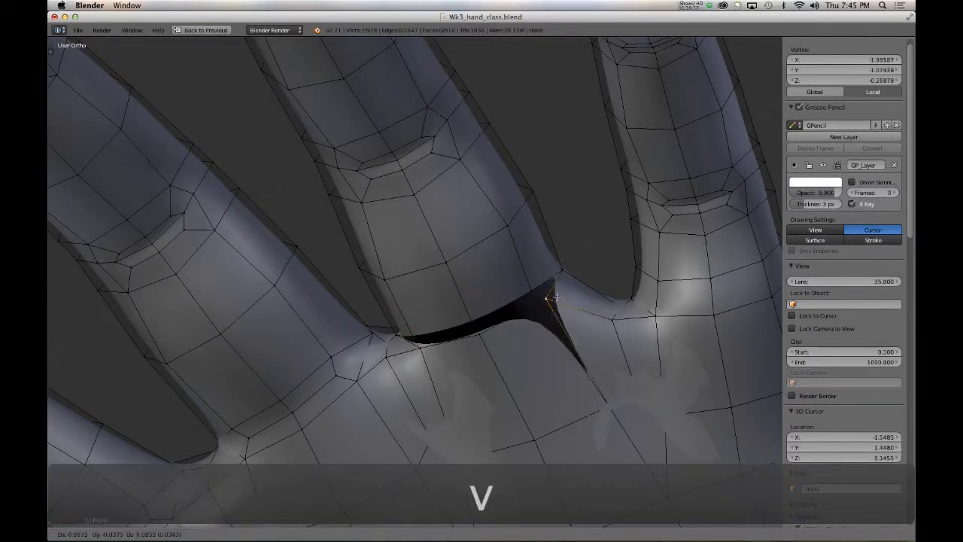
key("v")
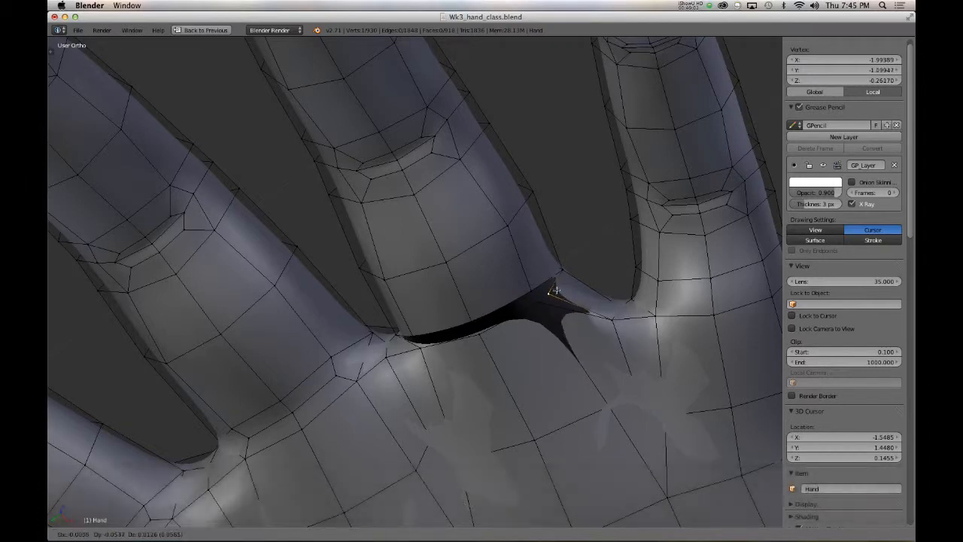
left_click(557, 291)
- Merge the extra ripped vertices beside the ring finger's opening at the first vertex, closing the unwanted tear
middle_click_drag(525, 303, 540, 317)
key("z")
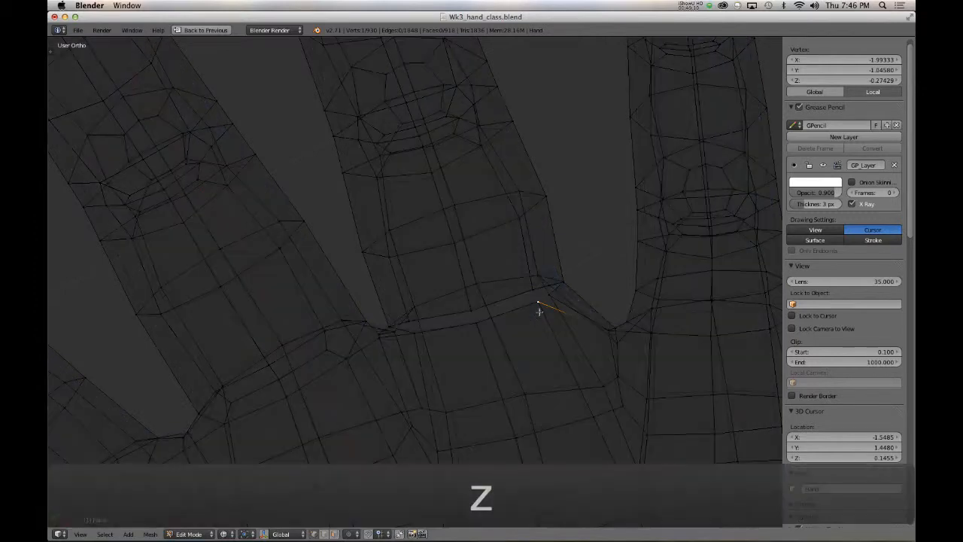
key("z")
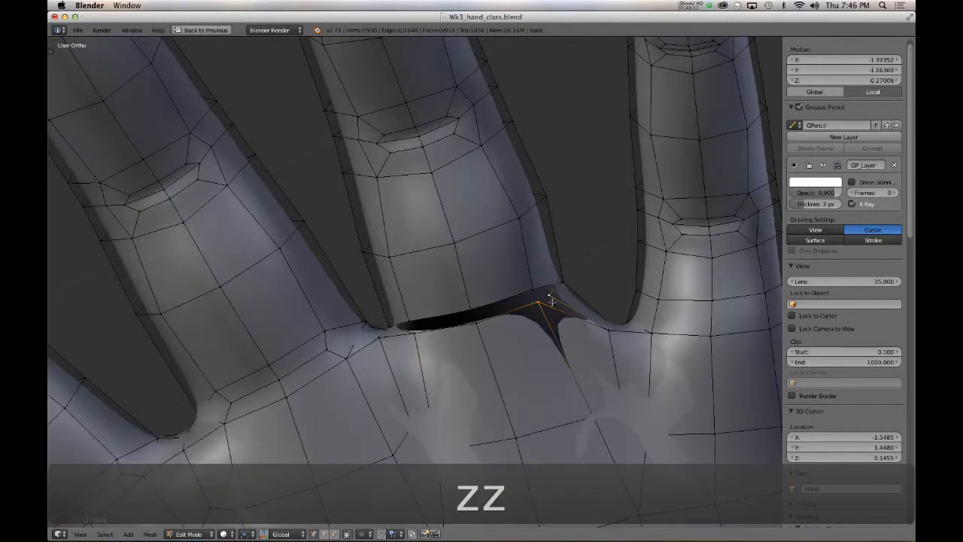
key("w")
left_click(548, 232)
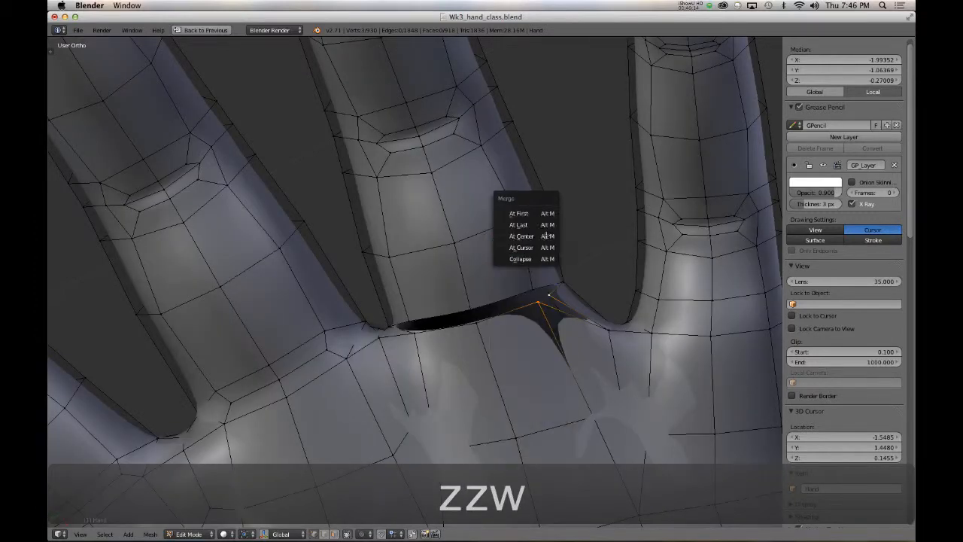
left_click(545, 213)
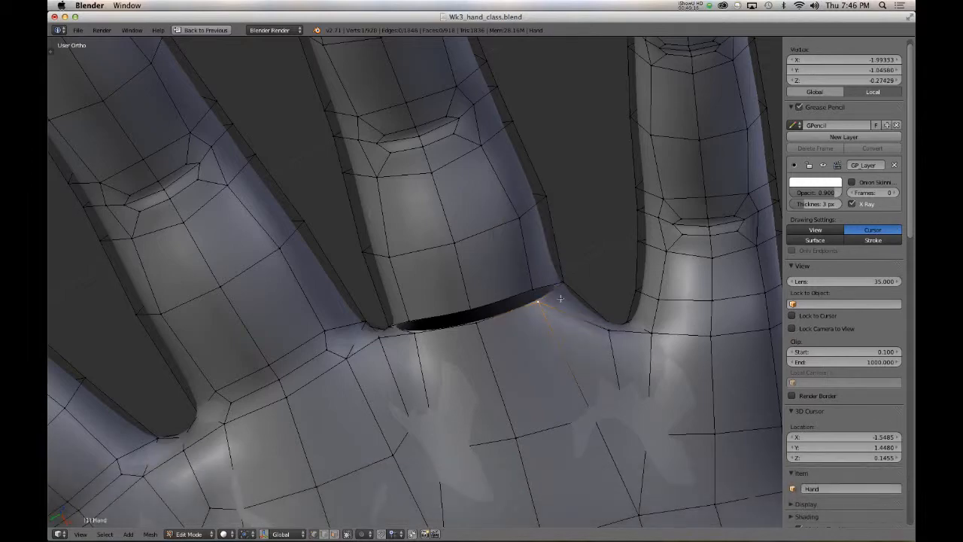
- Fill both halves of the opening at the ring finger's base with four-sided faces between the ripped edges
middle_click_drag(545, 213, 562, 308)
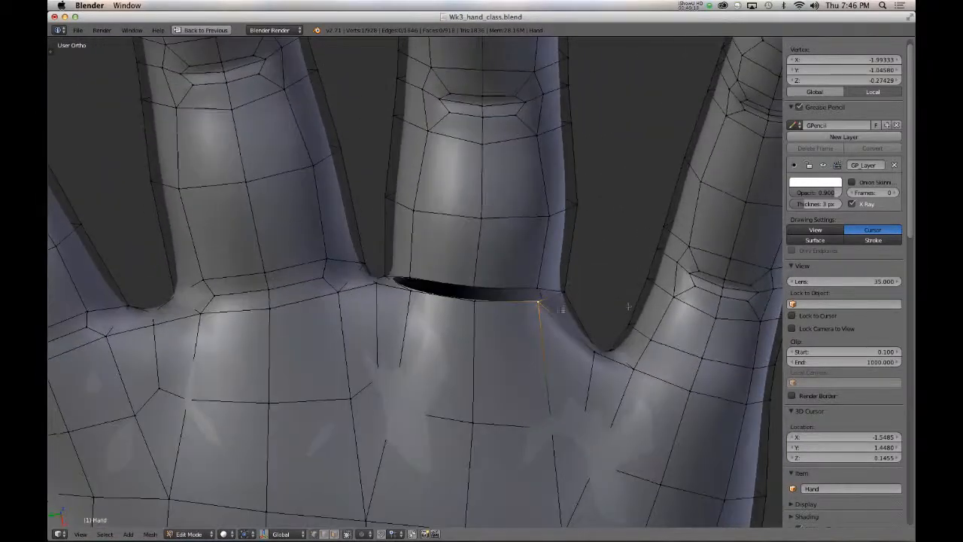
right_click(412, 279)
right_click(468, 301, "shift")
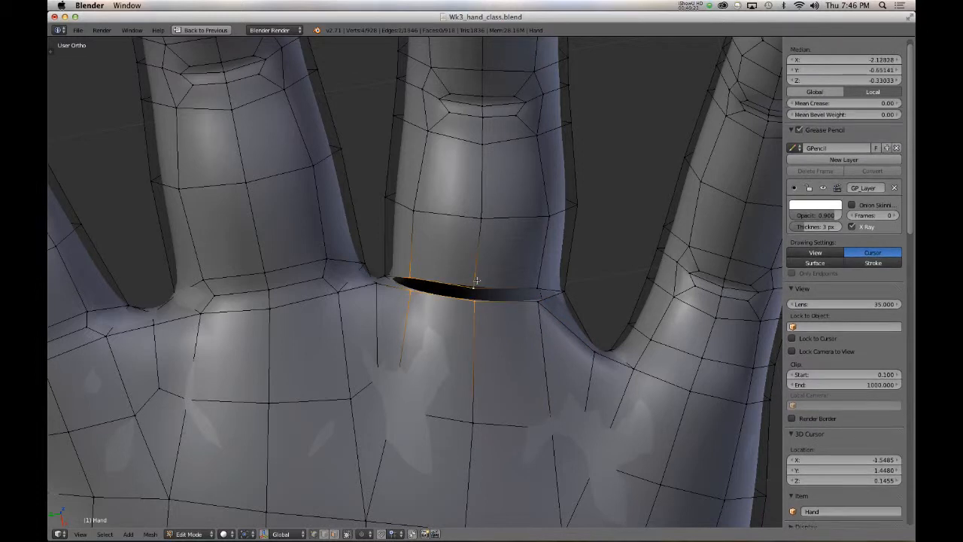
key("f")
right_click(476, 285)
right_click(475, 301, "shift")
right_click(540, 303, "shift")
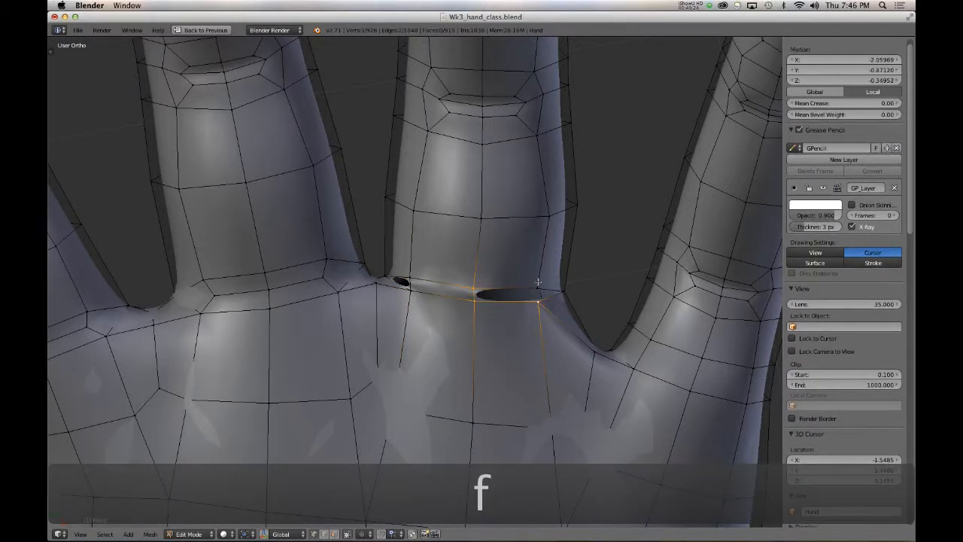
key("f")
- Add a lengthwise edge loop through the new faces at the ring finger's base and sink it inward with Shrink/Fatten
key("ctrl+r")
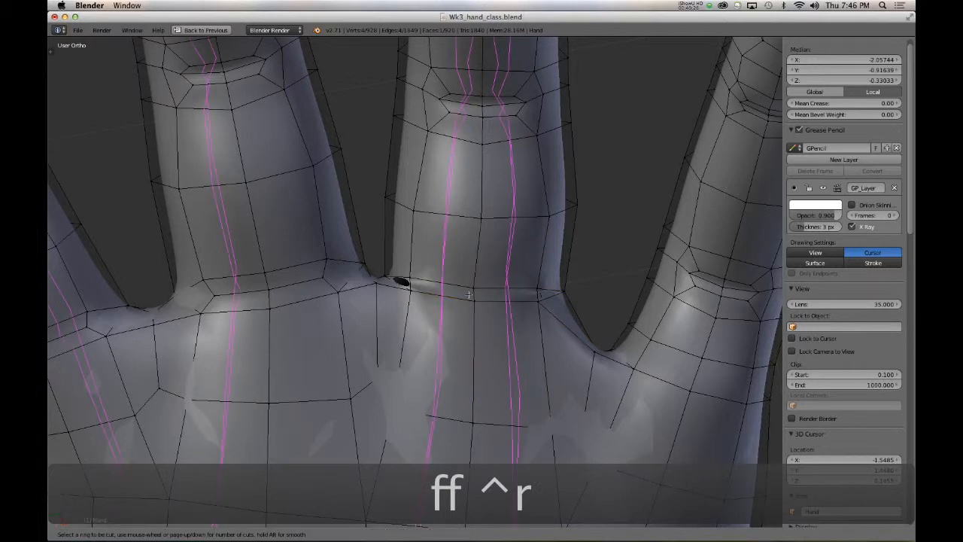
left_click(474, 296)
key("alt+s")
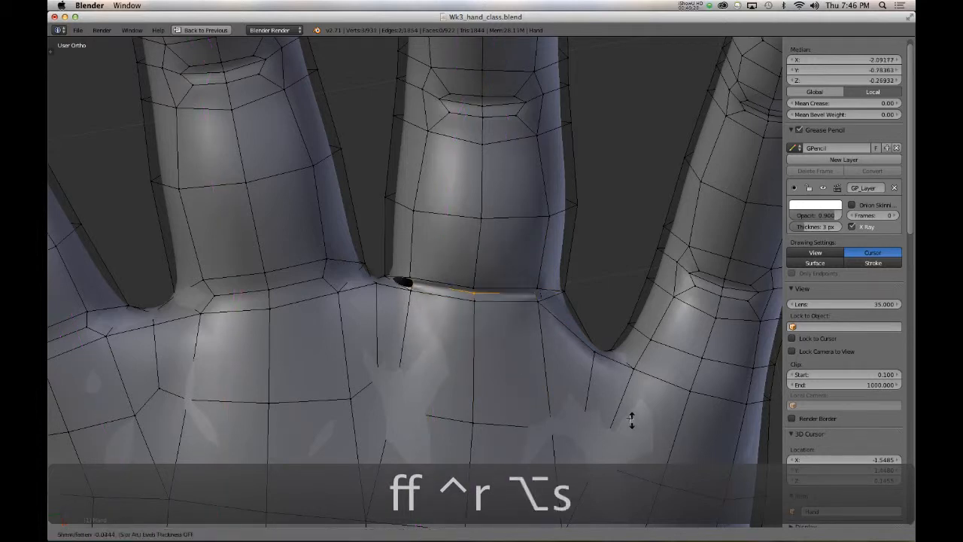
left_click(630, 419)
- Fill the small triangular gaps at both ends of the ring finger's base crease with faces
right_click(550, 286)
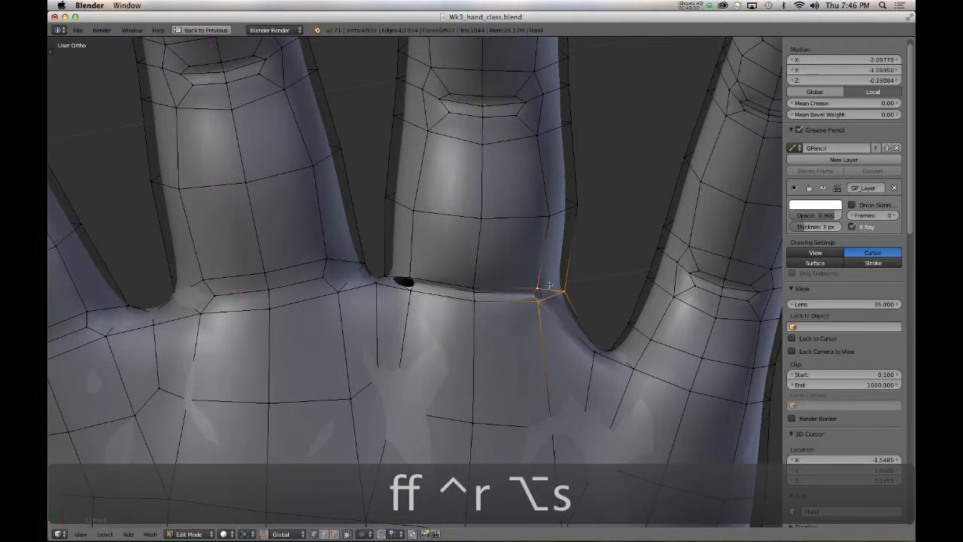
key("f")
right_click(407, 277)
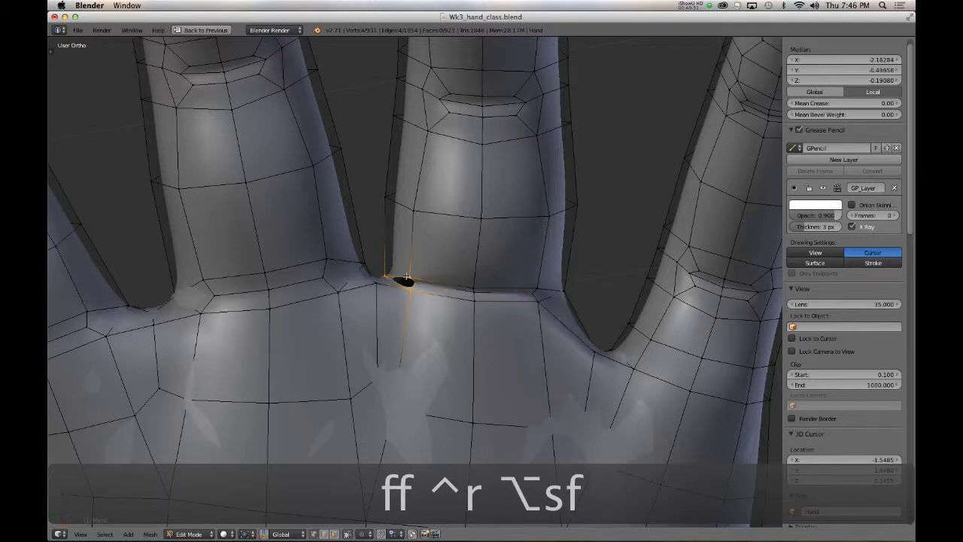
key("f")
- Smooth the vertices along both edges of the crease at the ring finger's base
right_click(411, 284)
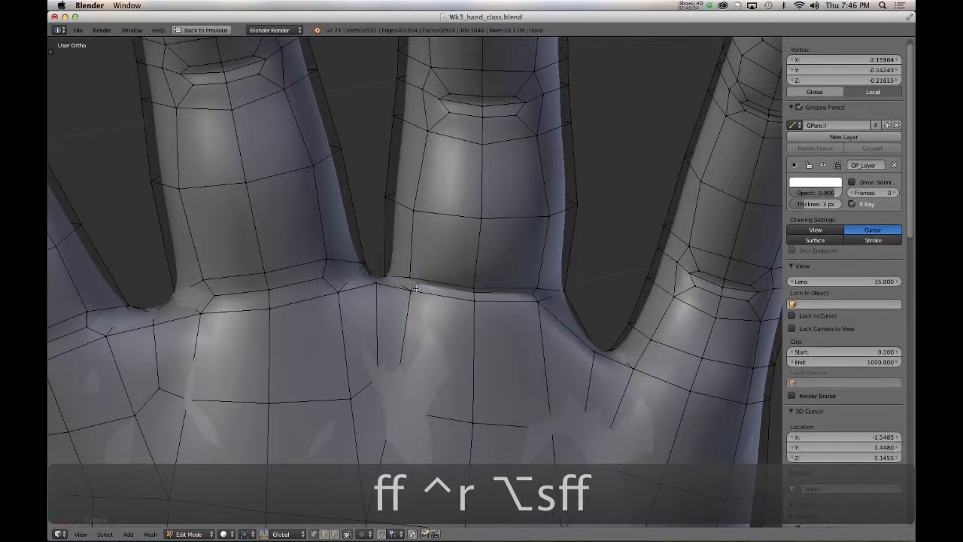
right_click(474, 292, "shift")
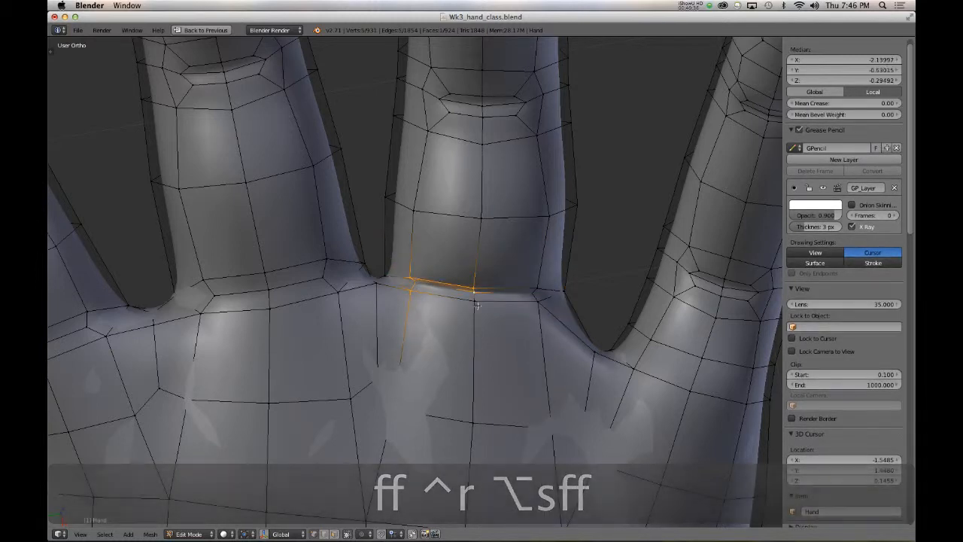
right_click(475, 301, "shift")
right_click(538, 287, "shift")
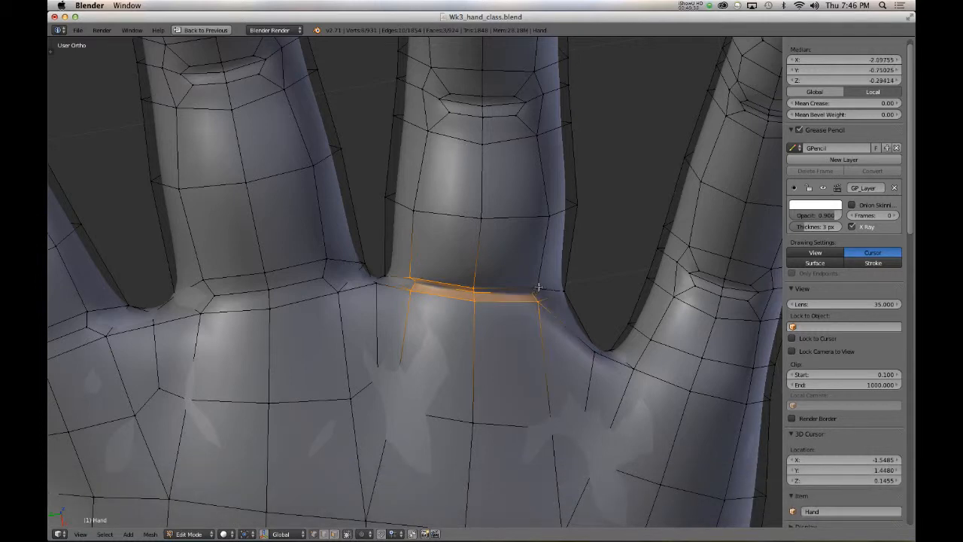
key("w")
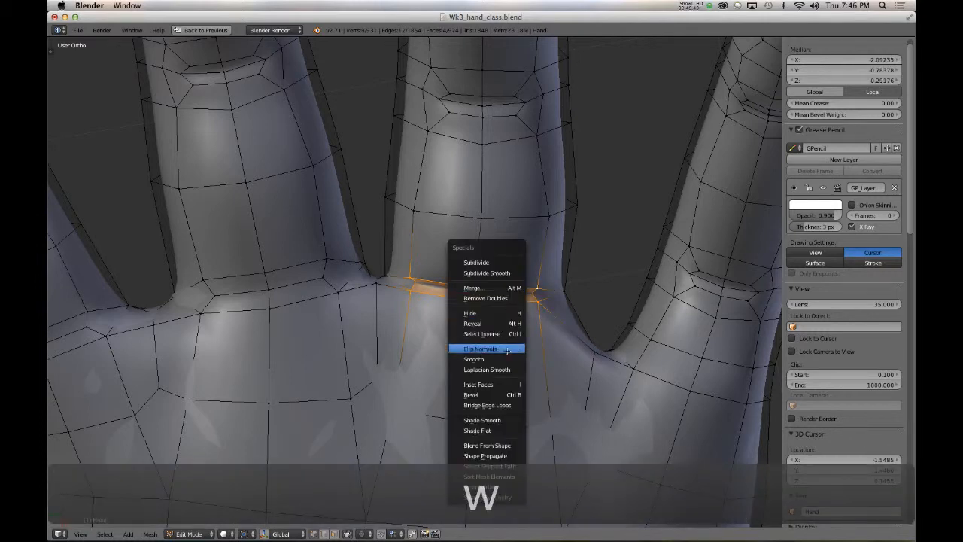
left_click(481, 356)
- Rip the row of three vertices across the palm side of the pinky's base, opening a gap towards the fingertip
middle_click_drag(433, 341, 320, 319, "shift")
mouse_move(684, 389)
middle_mouse_down()
mouse_move(665, 390)
mouse_move(683, 385)
middle_mouse_up()
right_click(523, 345)
right_click(575, 366, "shift")
right_click(634, 381, "shift")
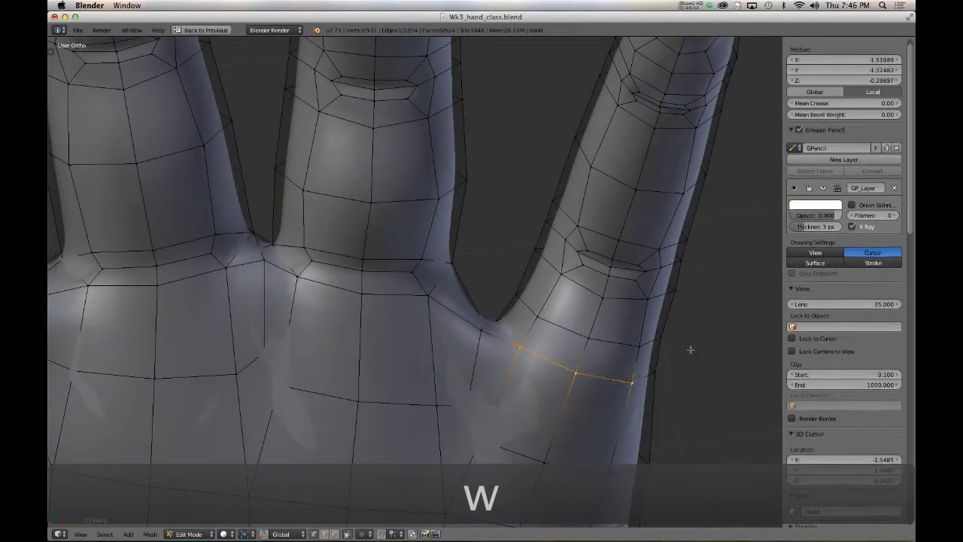
middle_click_drag(691, 349, 578, 340)
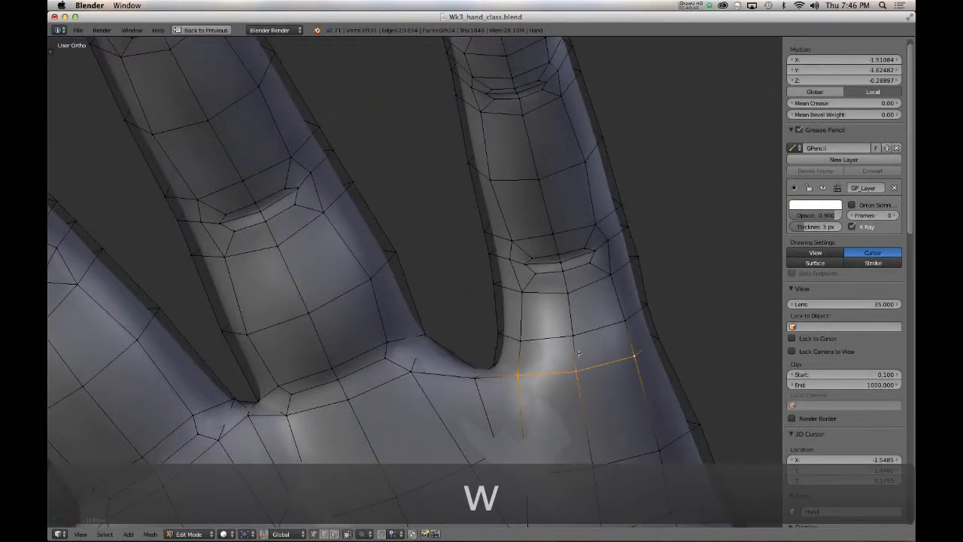
key("v")
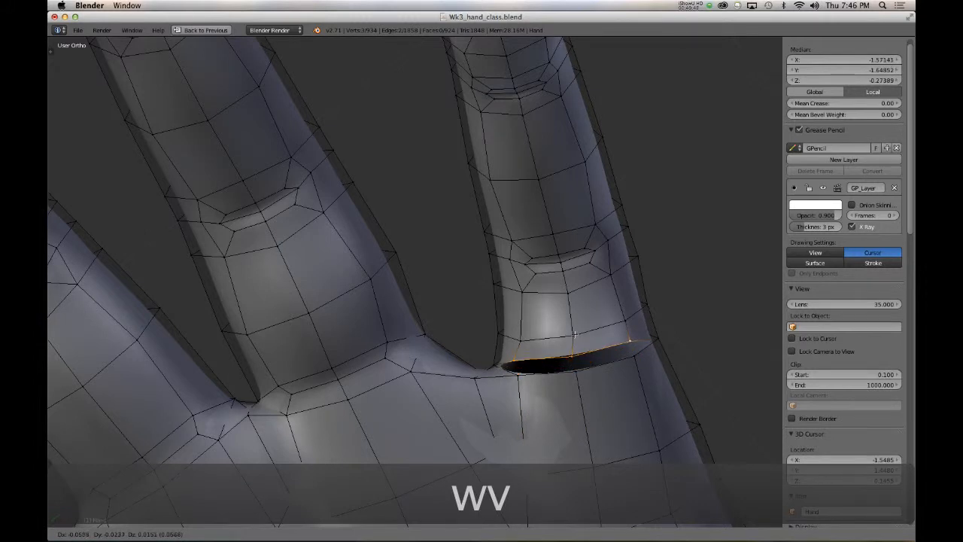
left_click(574, 335)
- Fill both halves of the opening at the pinky's base with four-sided faces between the ripped edges
right_click(572, 358)
right_click(577, 371, "shift")
right_click(637, 343, "shift")
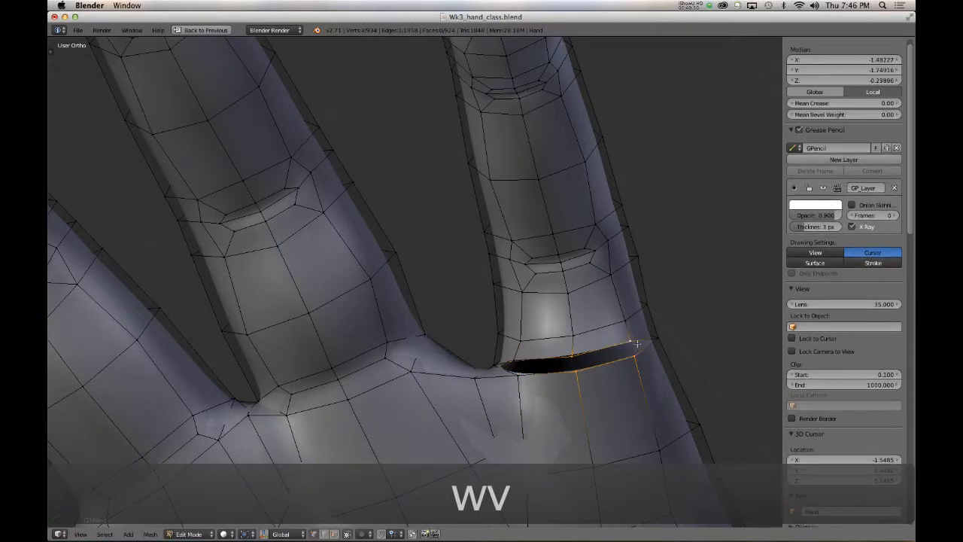
key("f")
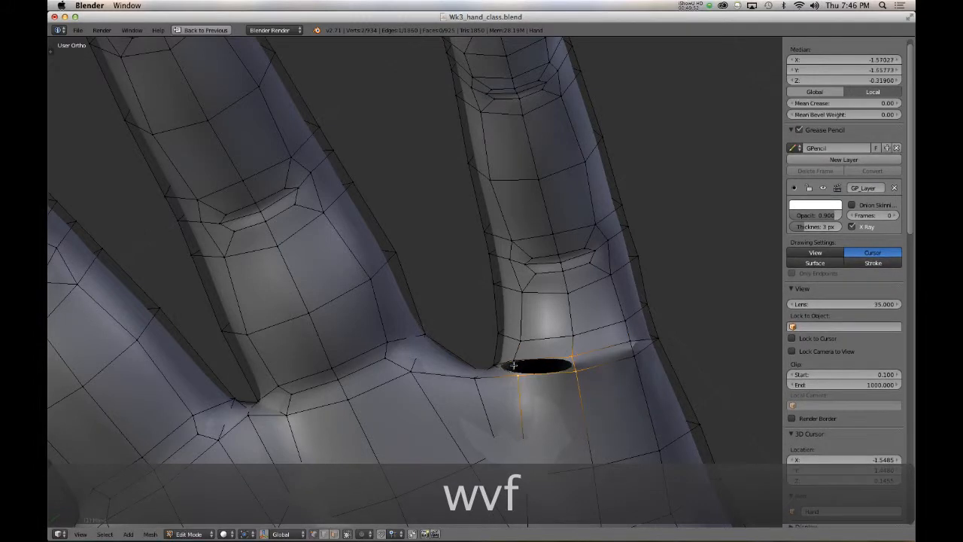
key("f")
- Sink a new lengthwise edge loop inward along the pinky's base crease and fill the triangular gaps at its two ends
key("ctrl+r")
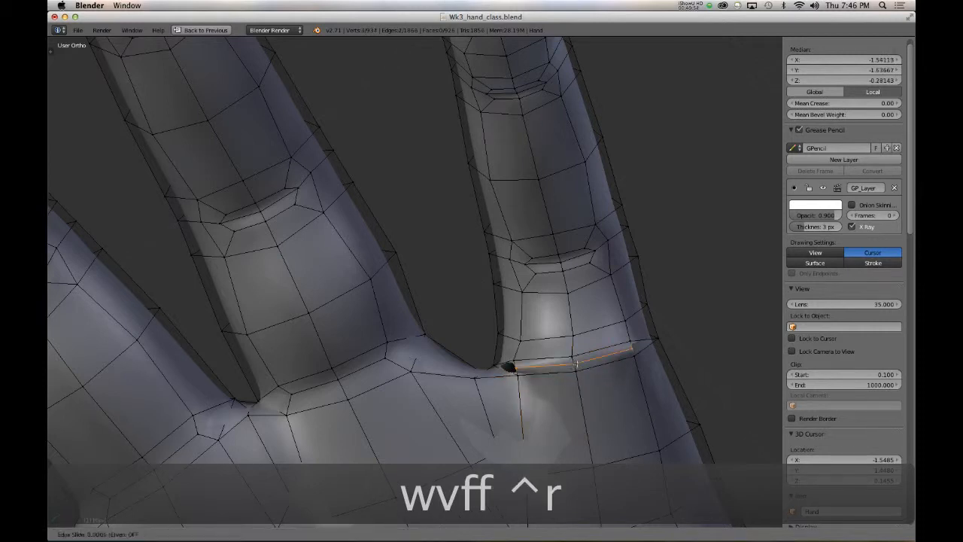
key("alt+s")
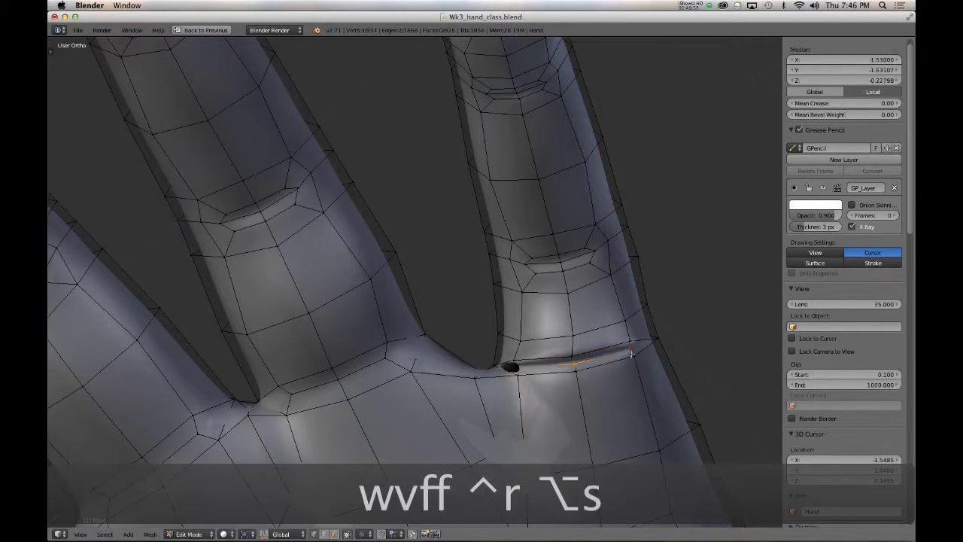
key("f")
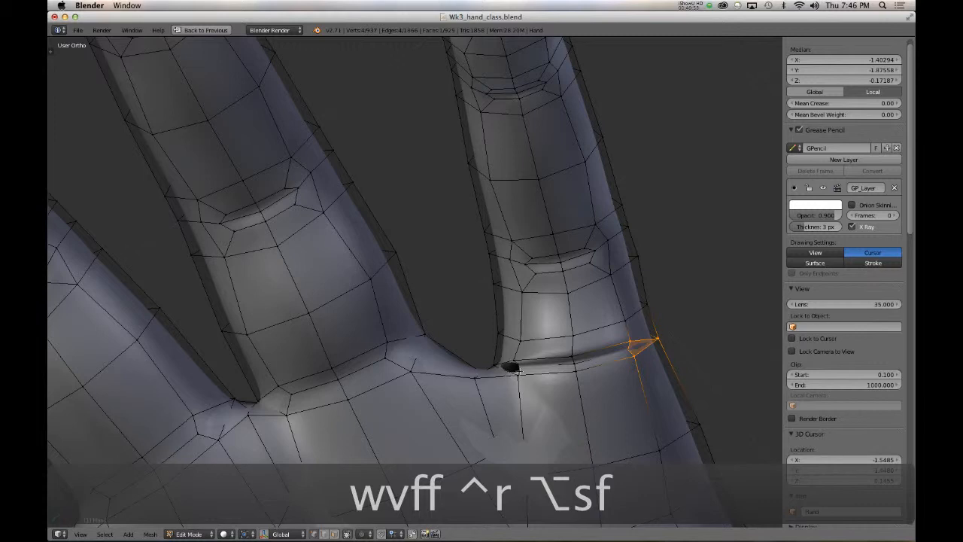
key("f")
- Smooth all vertices of the crease at the pinky's base
key("a")
key("c")
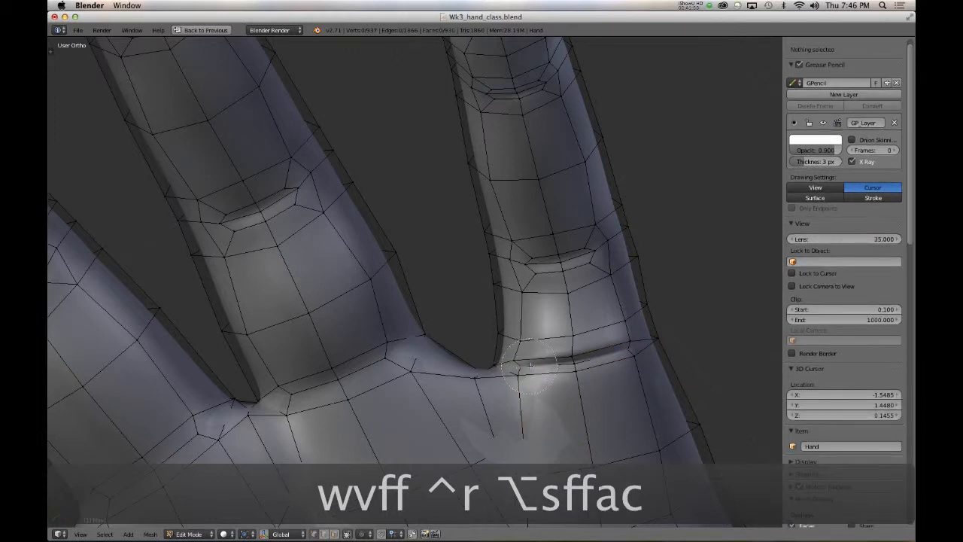
left_click_drag(527, 364, 631, 347)
key("w")
left_click(608, 386)
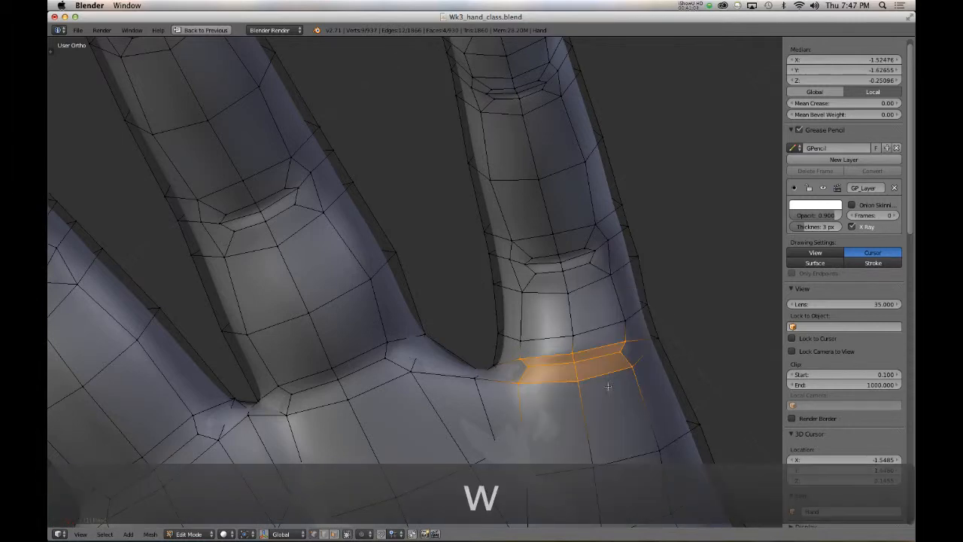
- Examine the whole hand in Object Mode and compare its shape with the palm and back reference images from below and above
scroll(435, 410, "down", 6)
key("Tab")
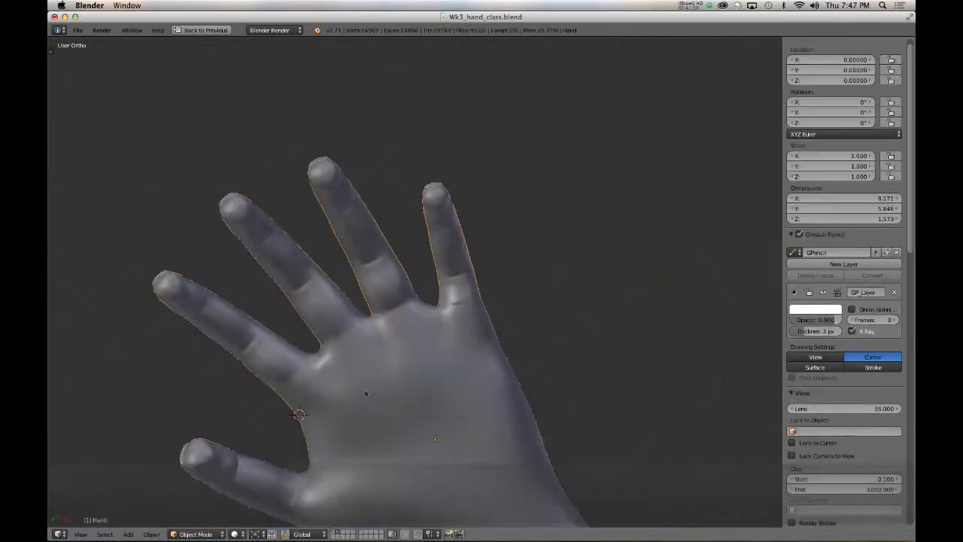
middle_click_drag(396, 352, 364, 332)
key("Tab")
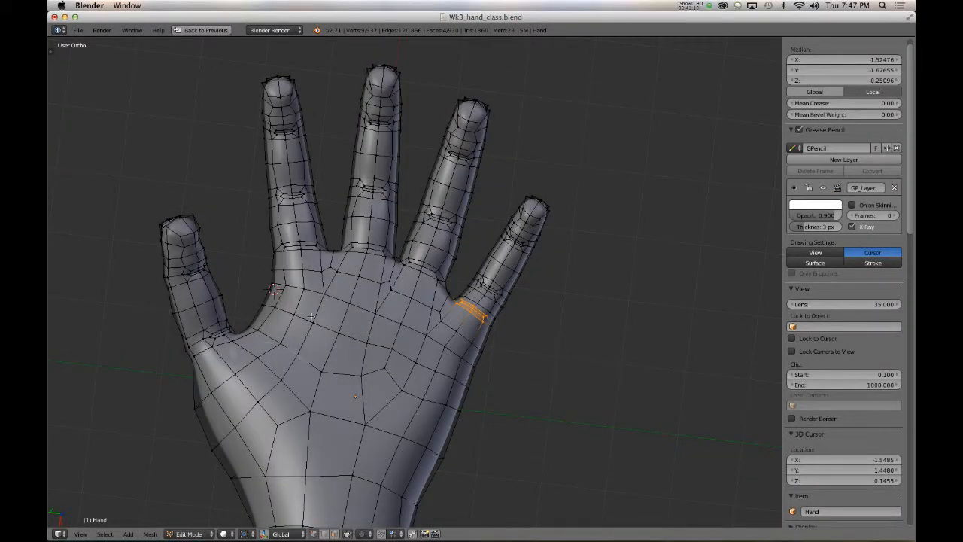
key("ctrl+KP_7")
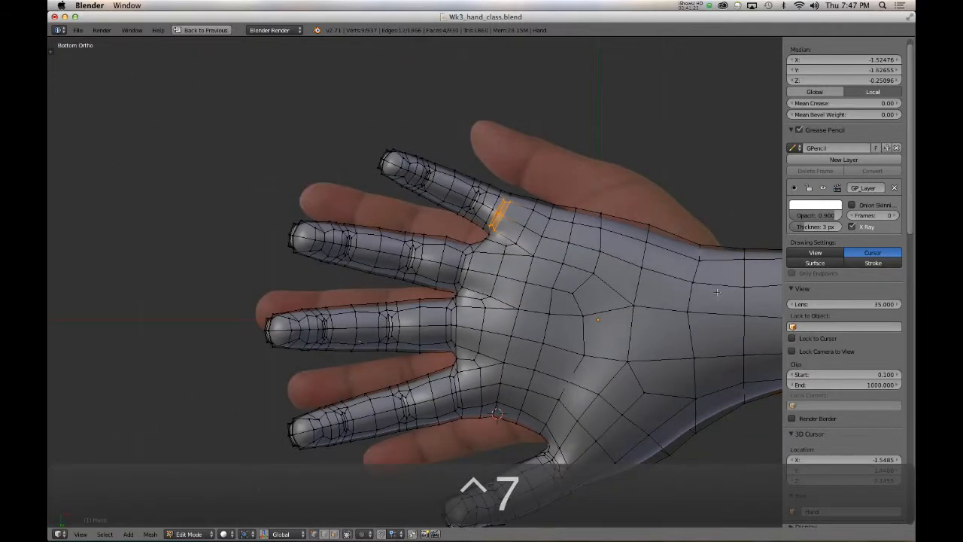
scroll(858, 329, "down", 15)
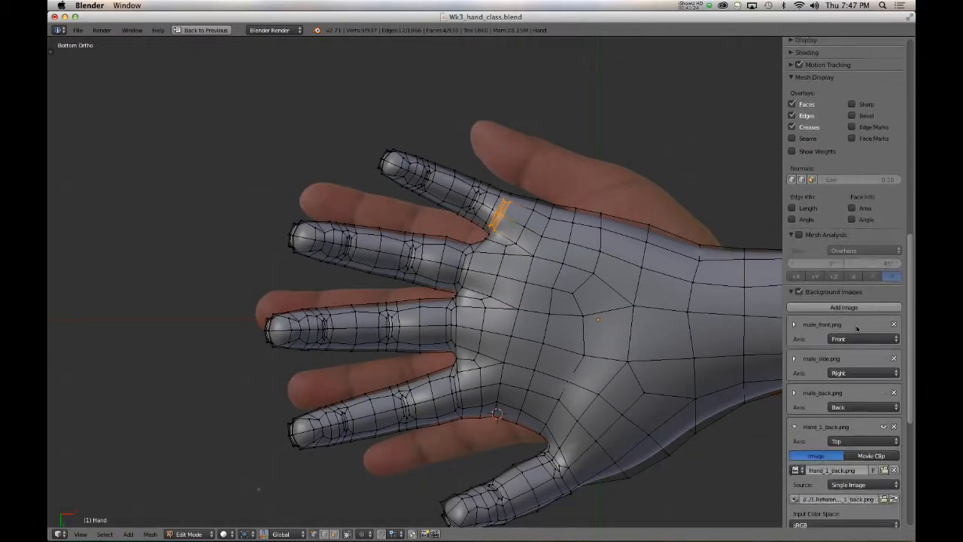
scroll(856, 327, "down", 8)
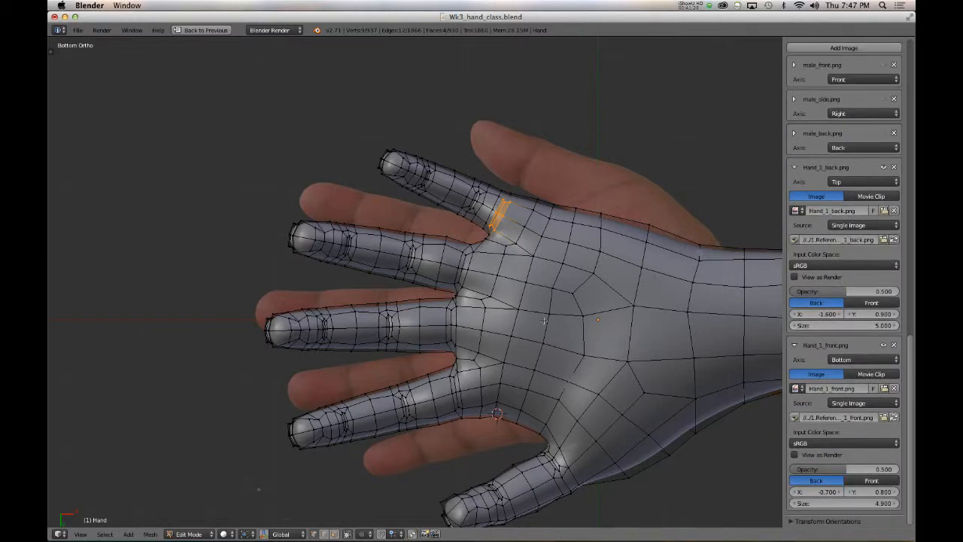
key("Tab")
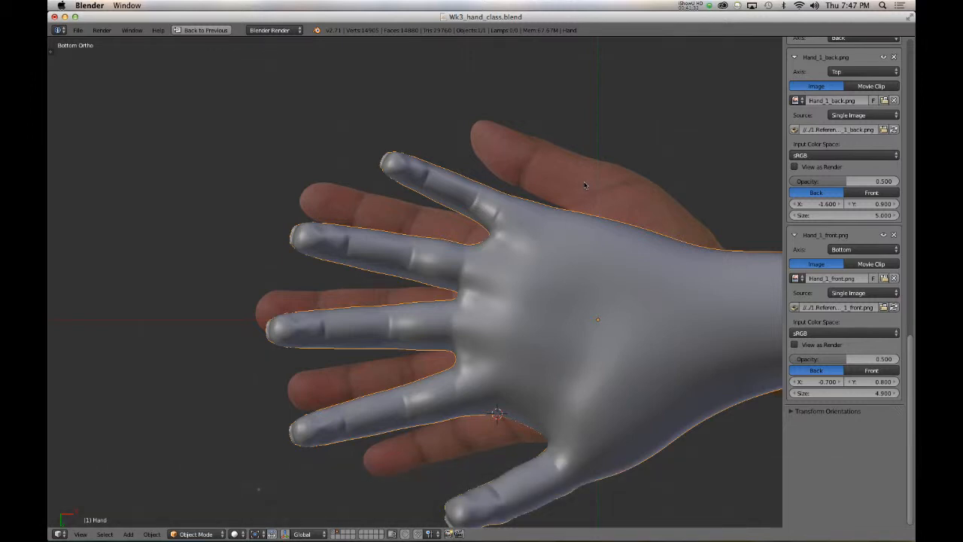
key("KP_7")
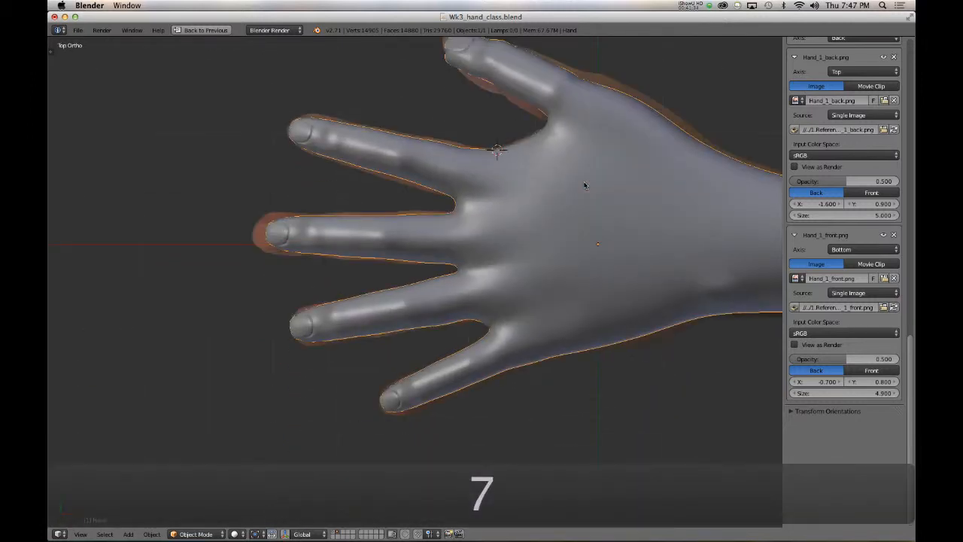
key("z")
scroll(595, 221, "down", 3)
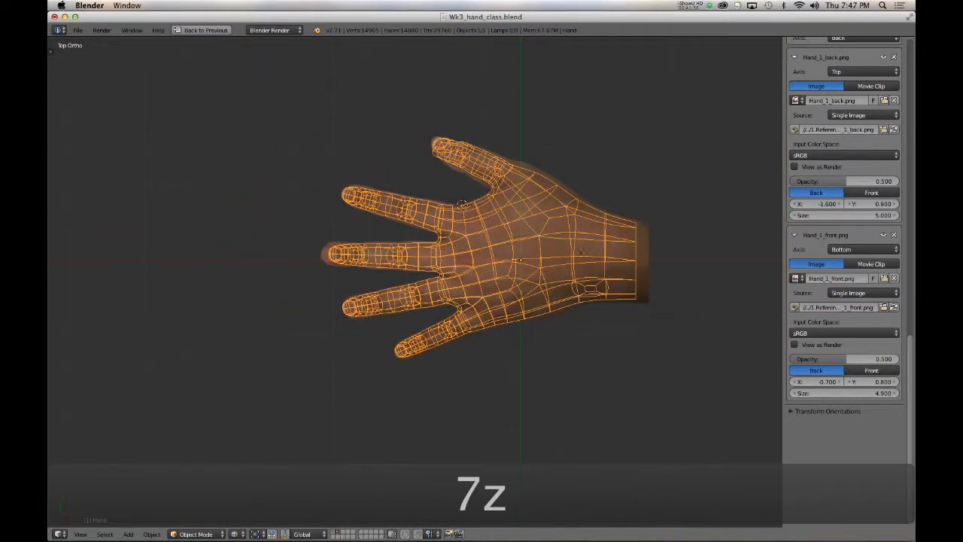
middle_click_drag(562, 295, 434, 306)
key("z")
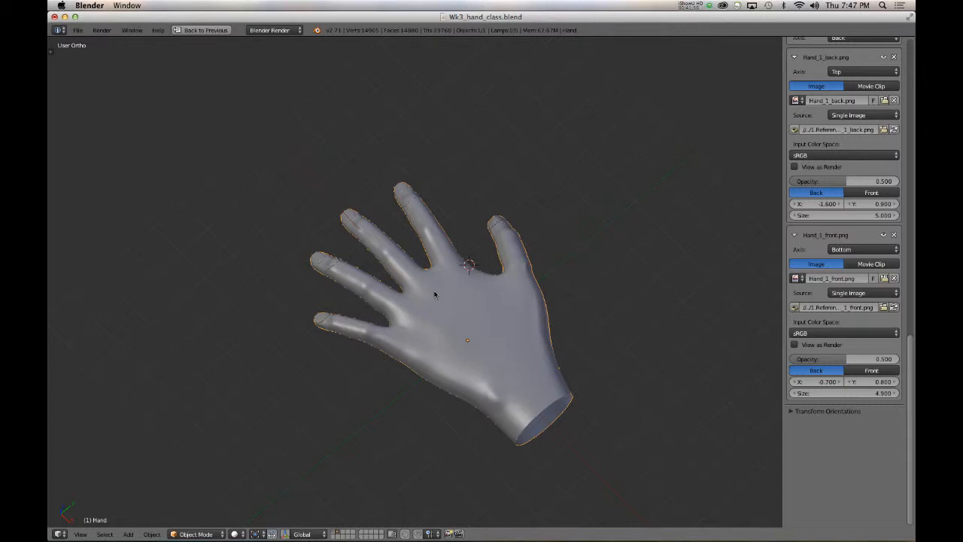
- Turn off the background images and return to editing the hand mesh in a top wireframe view
scroll(842, 226, "up", 8)
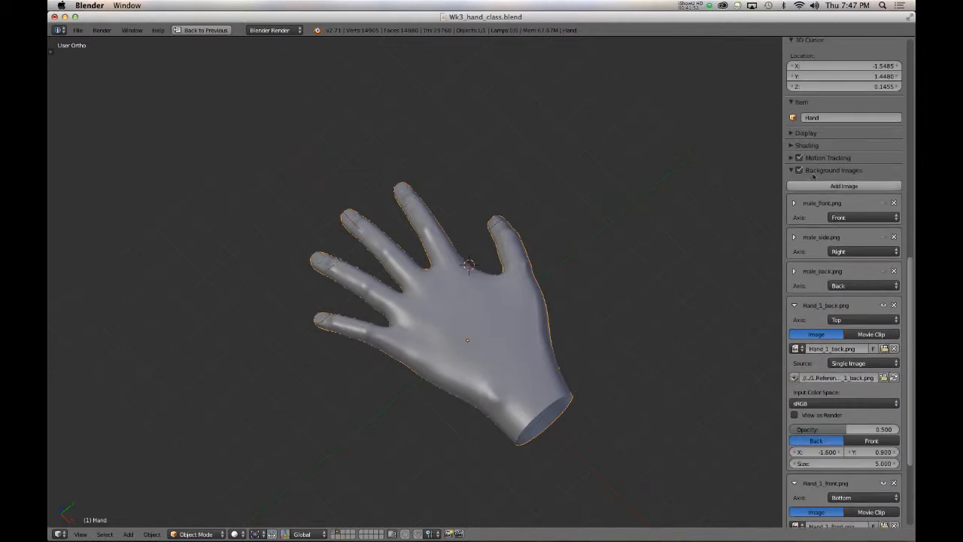
left_click(800, 171)
middle_click_drag(495, 291, 529, 280)
key("Tab")
middle_click_drag(536, 323, 500, 309)
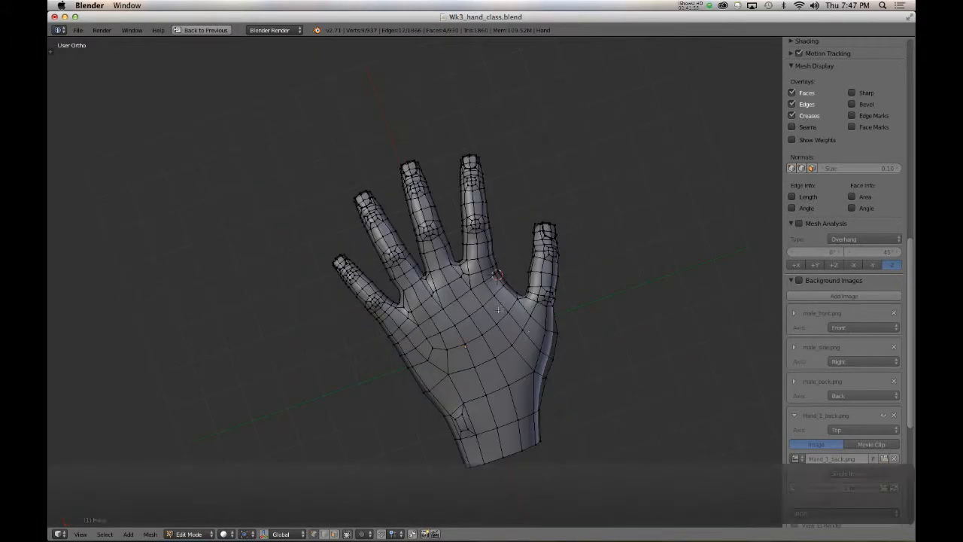
scroll(489, 277, "down", 2)
scroll(488, 274, "up", 5)
key("KP_7")
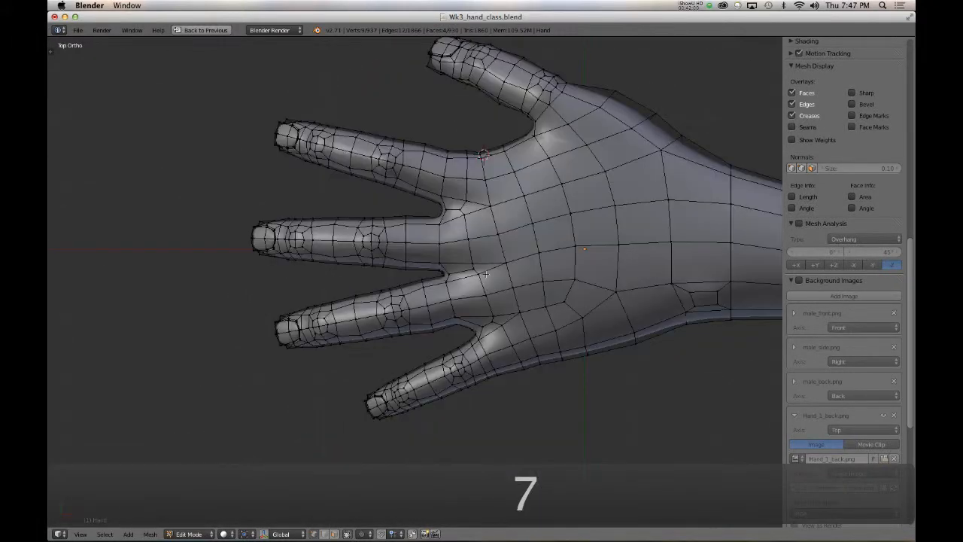
key("z")
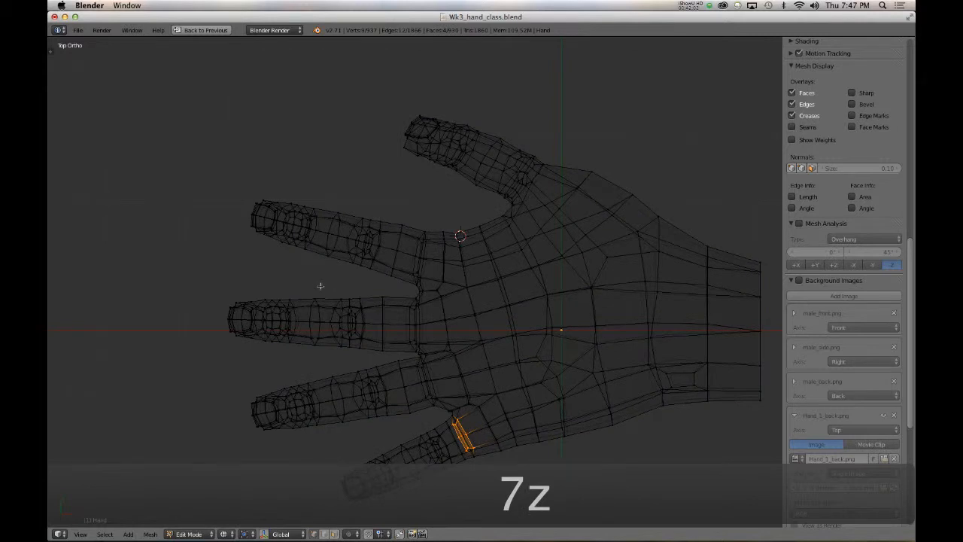
- Rotate the whole index finger about 6° towards the middle finger and move it back in line with its base
key("a")
key("b")
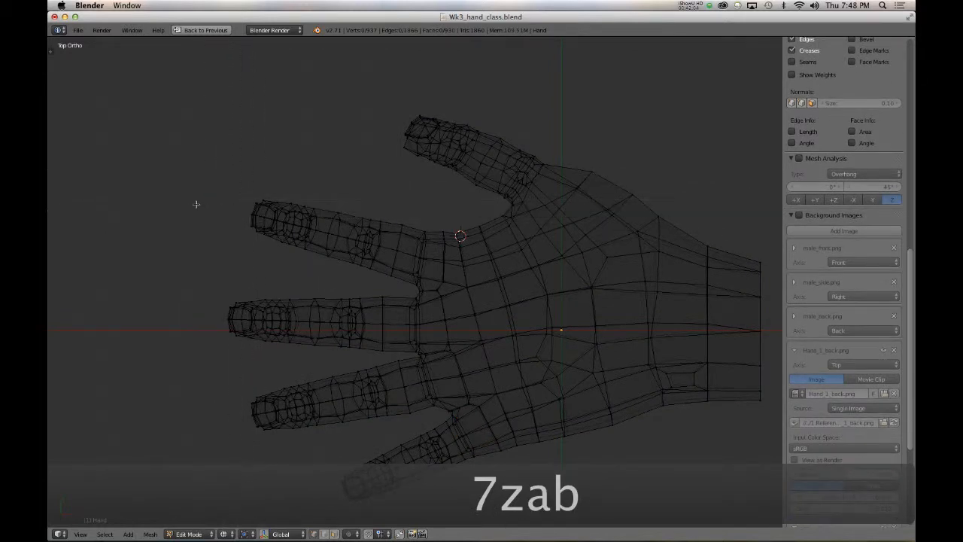
key("c")
scroll(241, 222, "down", 5)
mouse_move(243, 218)
left_mouse_down()
mouse_move(357, 218)
mouse_move(406, 266)
left_mouse_up()
scroll(378, 240, "up", 3)
scroll(402, 257, "down", 2)
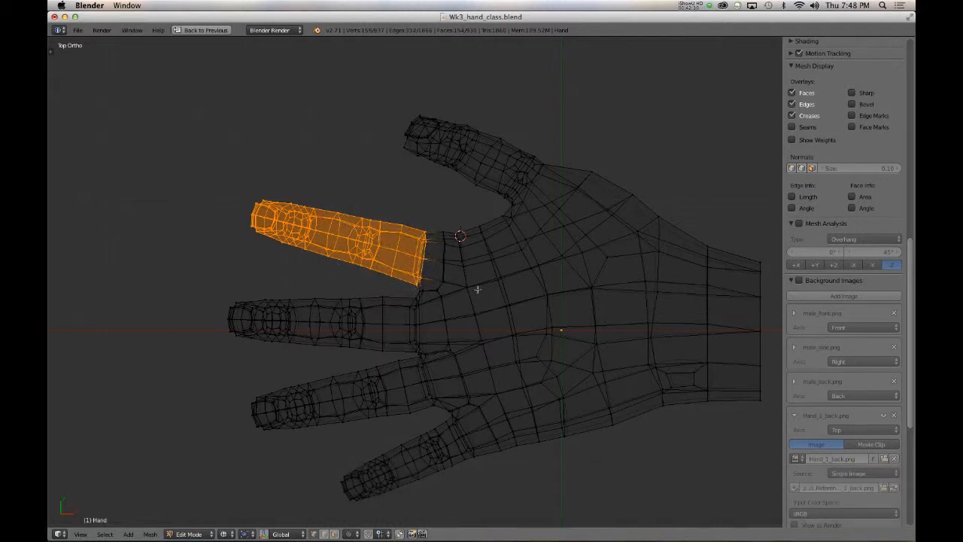
key("r")
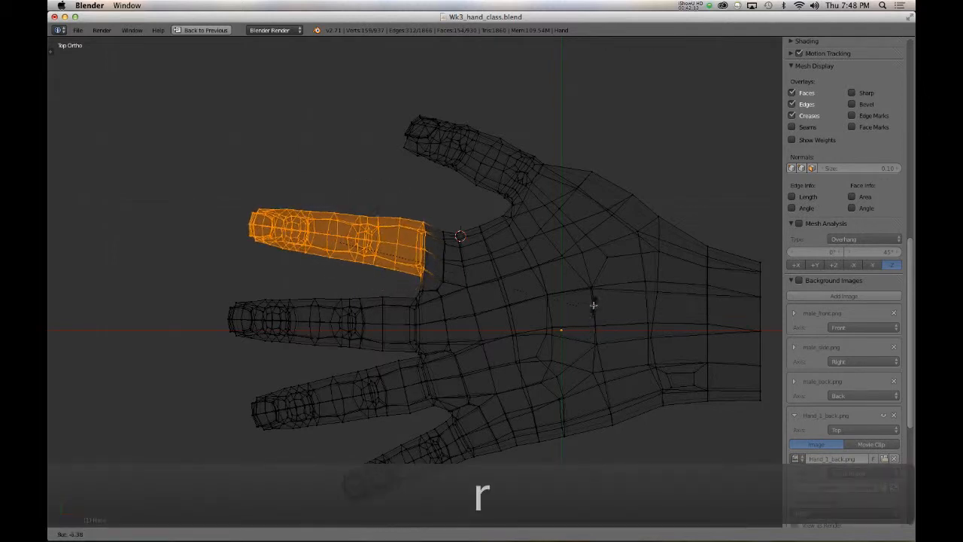
key("g")
left_click(558, 351)
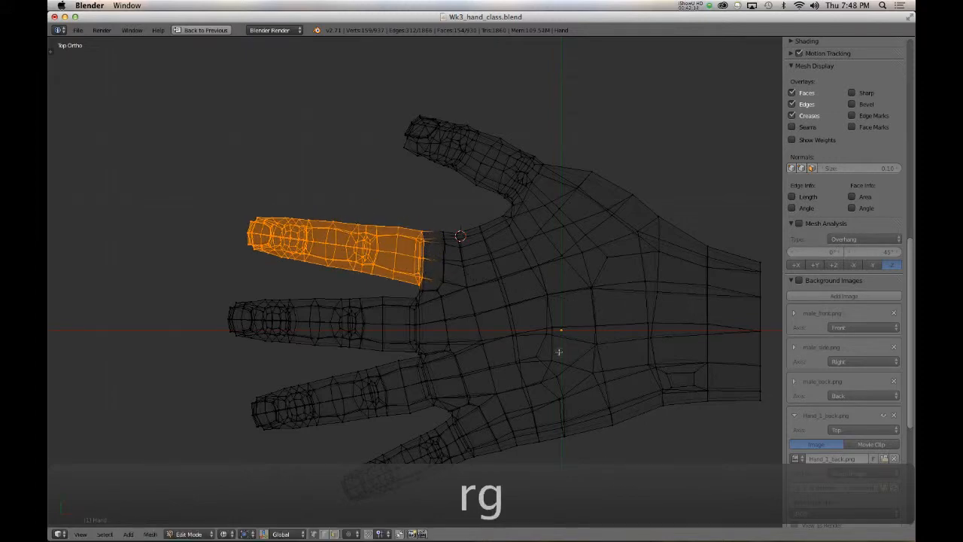
- Return to solid shading and slim the selected edge loop section between the thumb's joints with Shrink/Fatten
key("z")
mouse_move(462, 382)
middle_mouse_down()
mouse_move(289, 374)
mouse_move(333, 393)
mouse_move(346, 387)
mouse_move(318, 371)
mouse_move(361, 382)
mouse_move(324, 335)
middle_mouse_up()
right_click(316, 331, "alt")
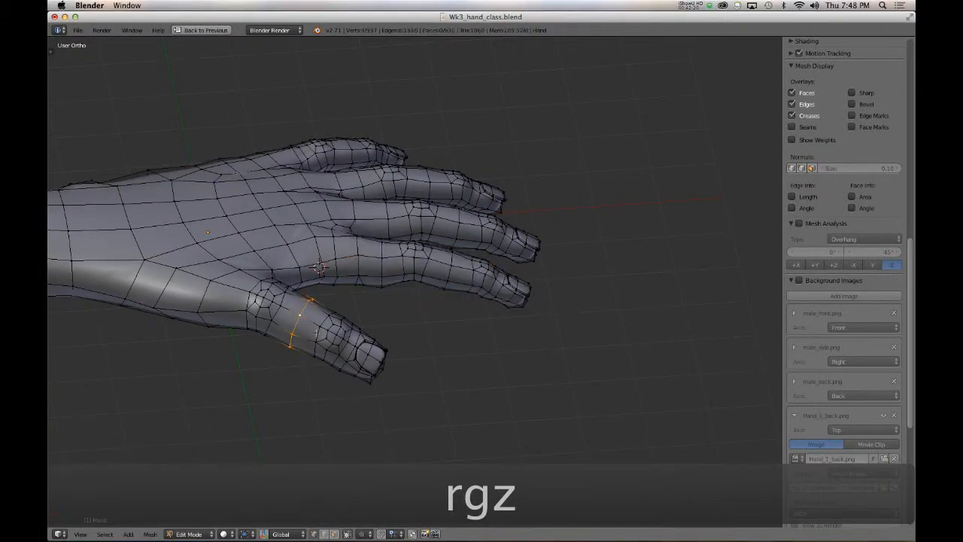
key("alt+s")
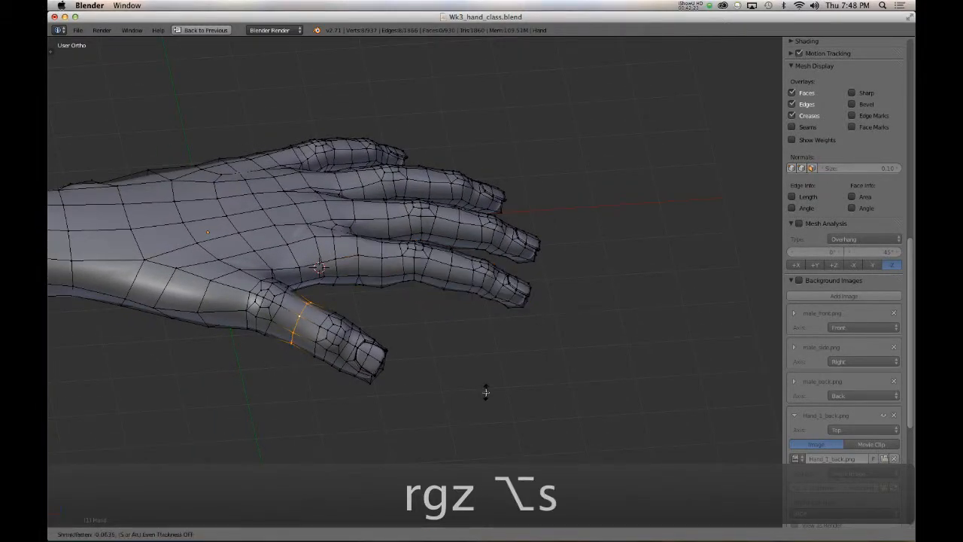
left_click(486, 393)
- Edge-slide the four connected edges crossing the back of the hand just behind the thumb's base joint
middle_click_drag(377, 326, 318, 361)
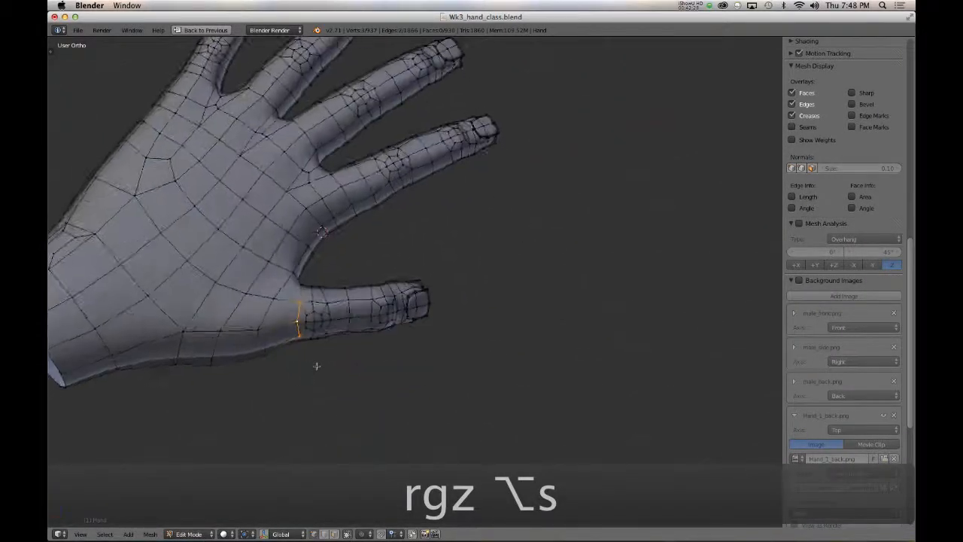
scroll(318, 361, "up", 8)
middle_click_drag(392, 333, 440, 461)
key("g")
key("g")
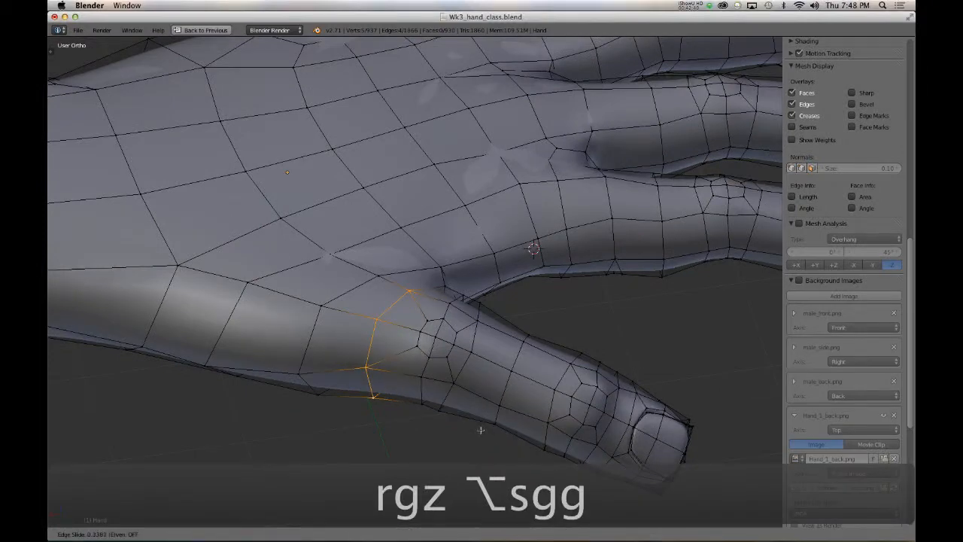
left_click(474, 424)
- Check the hand's form in Object Mode, then Shrink/Fatten the three connected vertices on its back between thumb and index finger
middle_click_drag(467, 423, 430, 353)
key("Tab")
scroll(425, 415, "down", 5)
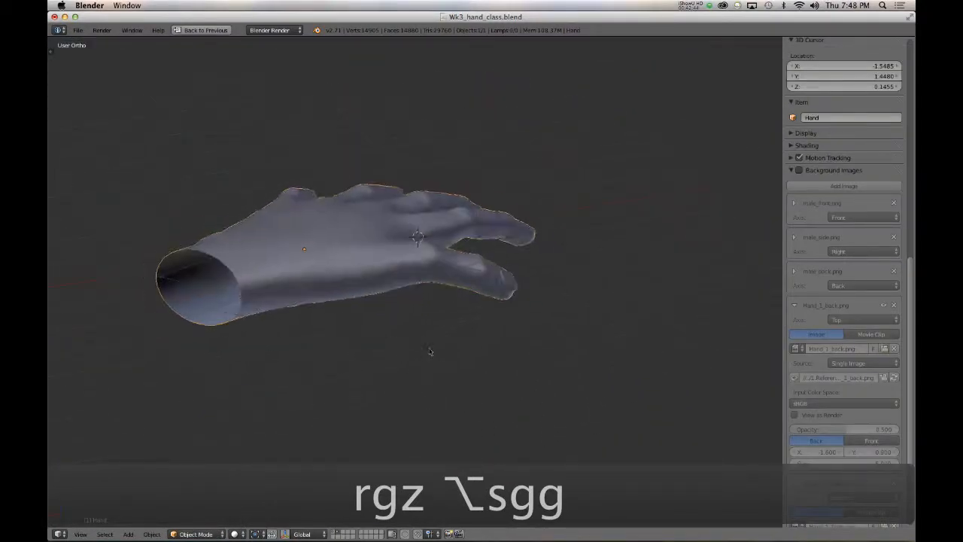
key("Tab")
middle_click_drag(344, 249, 381, 280)
right_click(359, 238)
scroll(380, 271, "up", 2)
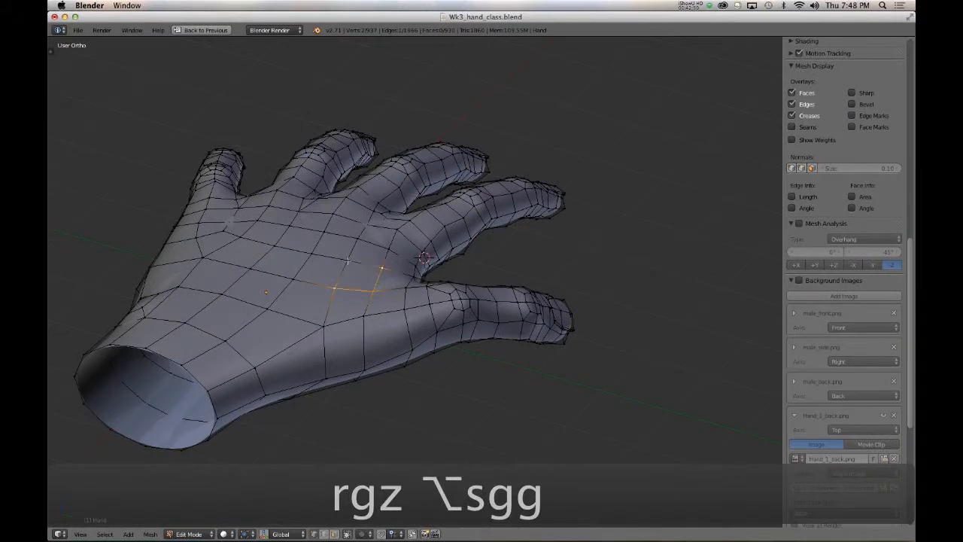
key("alt+s")
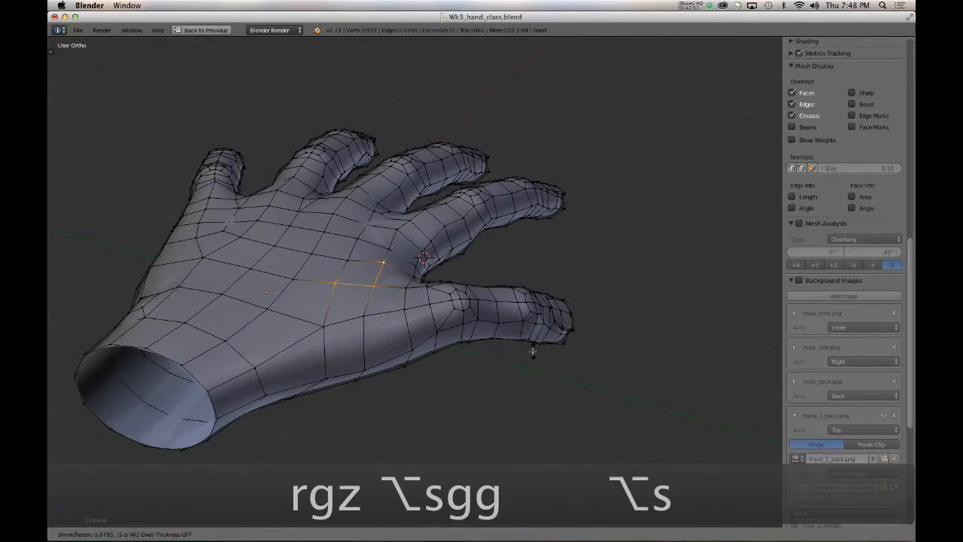
left_click(532, 349)
- Adjust individual vertices on the back of the hand around the thumb and index finger area with Shrink/Fatten
middle_click_drag(532, 349, 460, 380)
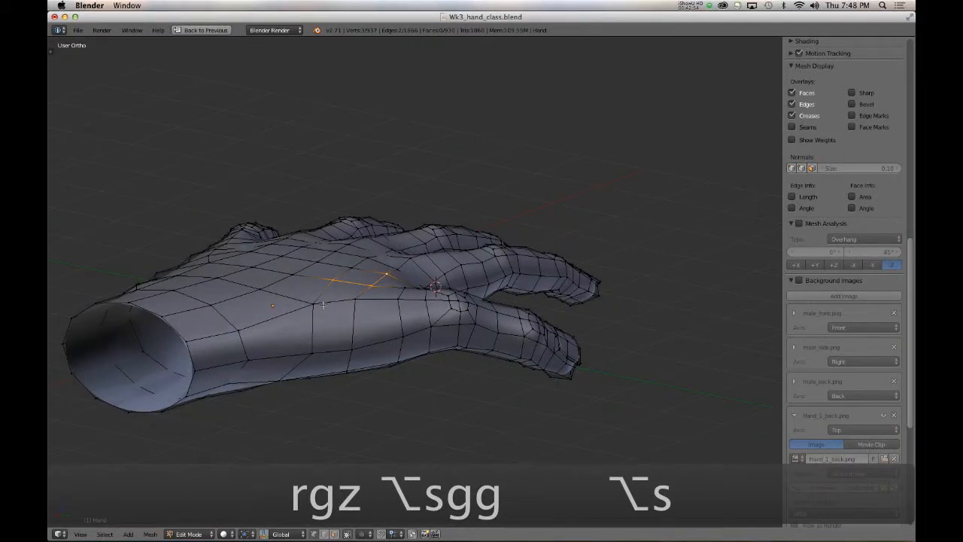
key("alt+s")
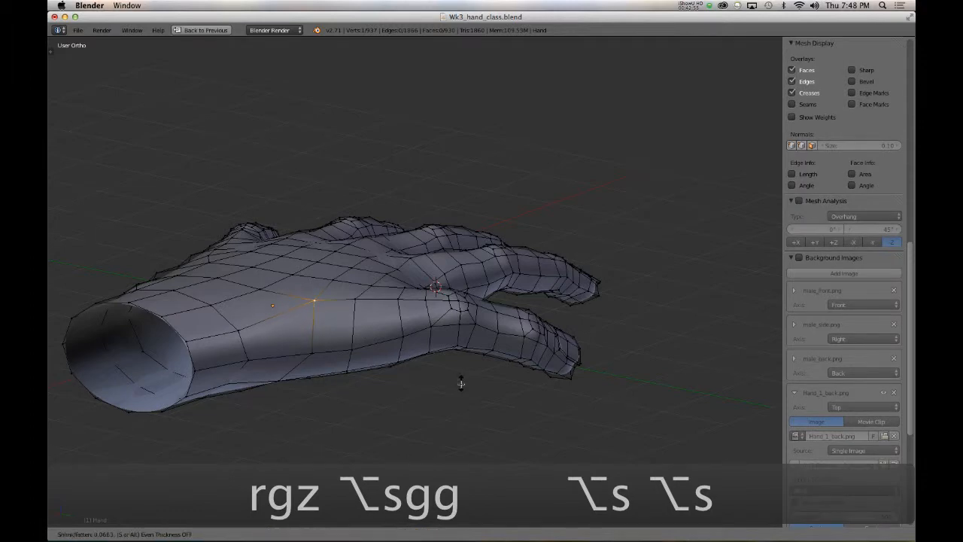
left_click(460, 384)
middle_click_drag(461, 384, 441, 350)
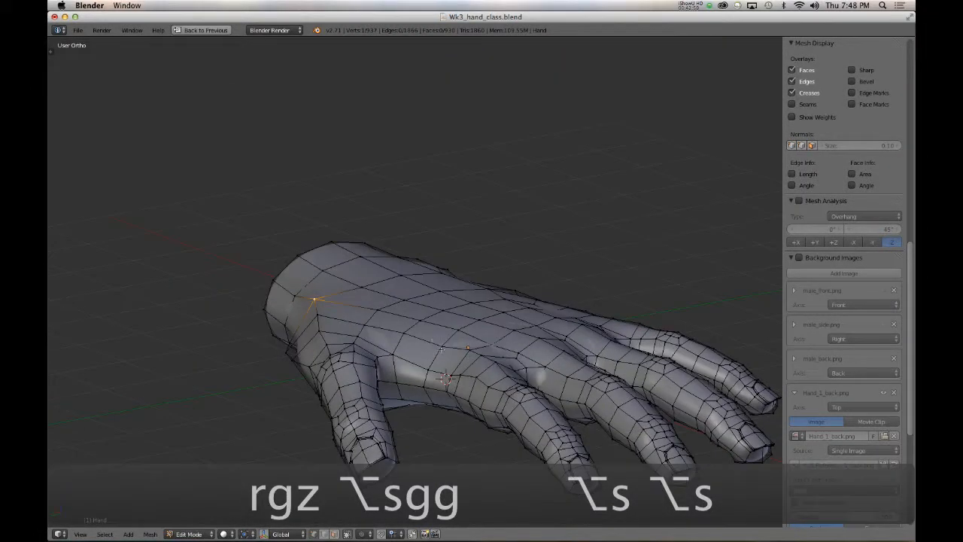
key("alt+s")
left_click(534, 416)
middle_click_drag(389, 396, 383, 382)
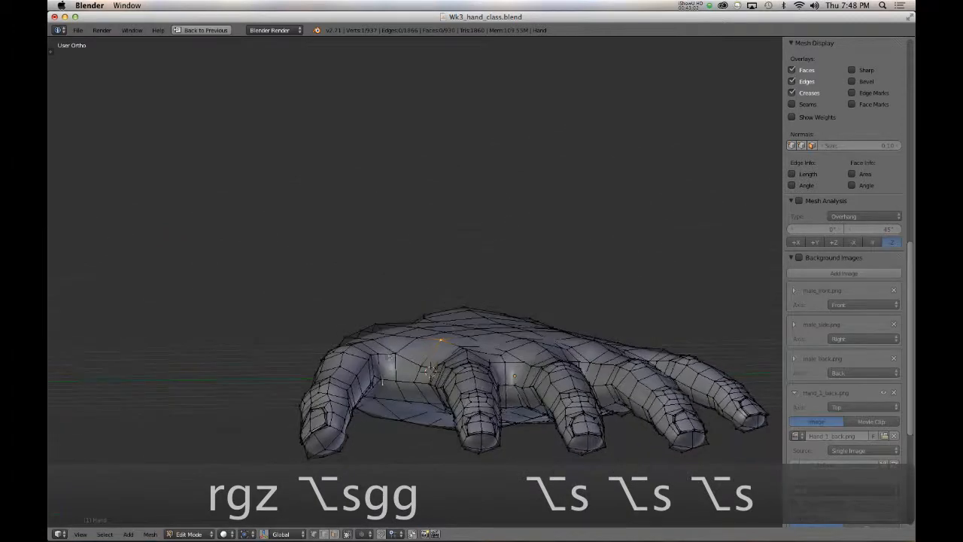
key("alt+s")
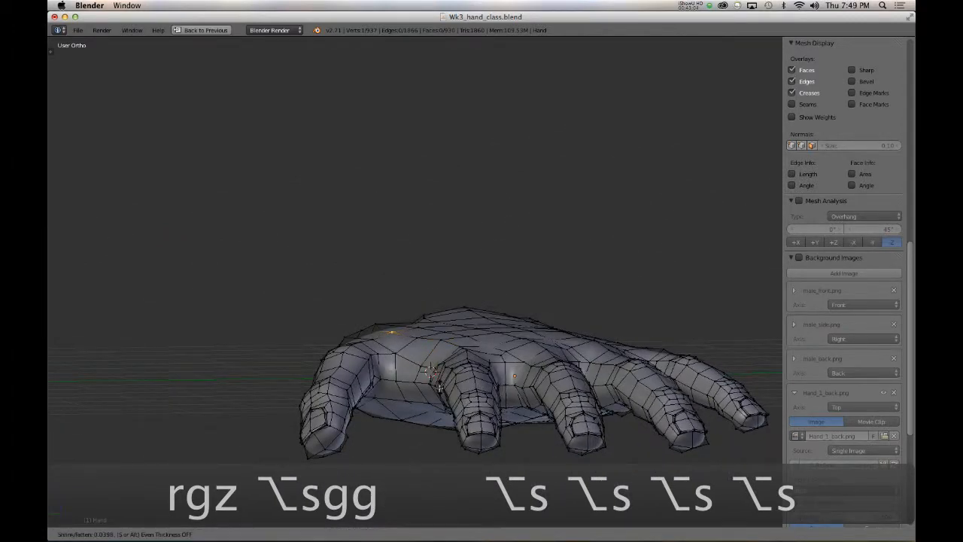
left_click(441, 388)
- Draw grease pencil guides on the palm outlining the thumb mass, pinky-side mass, the pad below the fingers and the index finger's base
middle_click_drag(440, 387, 369, 303)
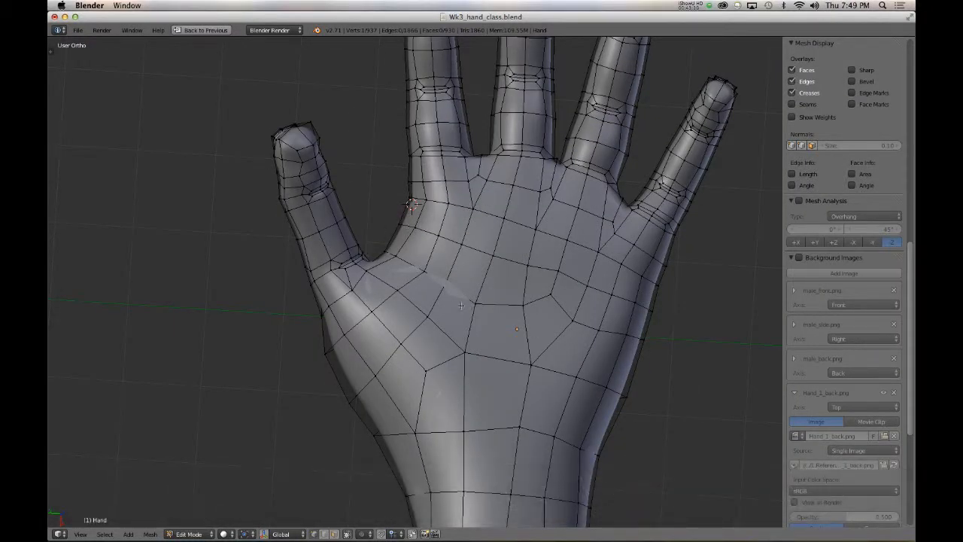
key("d")
mouse_move(397, 245)
left_mouse_down()
mouse_move(427, 260)
mouse_move(450, 298)
mouse_move(462, 357)
left_mouse_up()
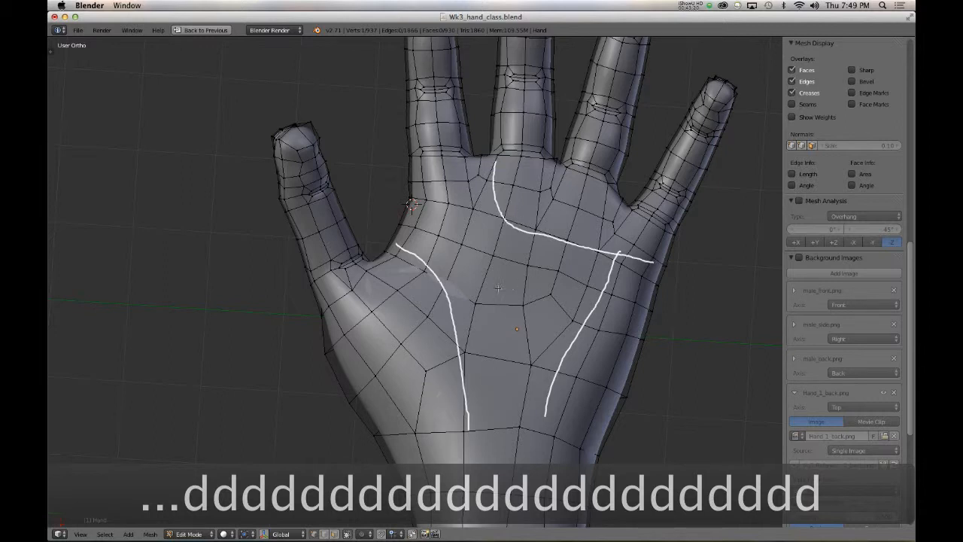
mouse_move(469, 167)
left_mouse_down()
mouse_move(434, 234)
mouse_move(411, 171)
left_mouse_up()
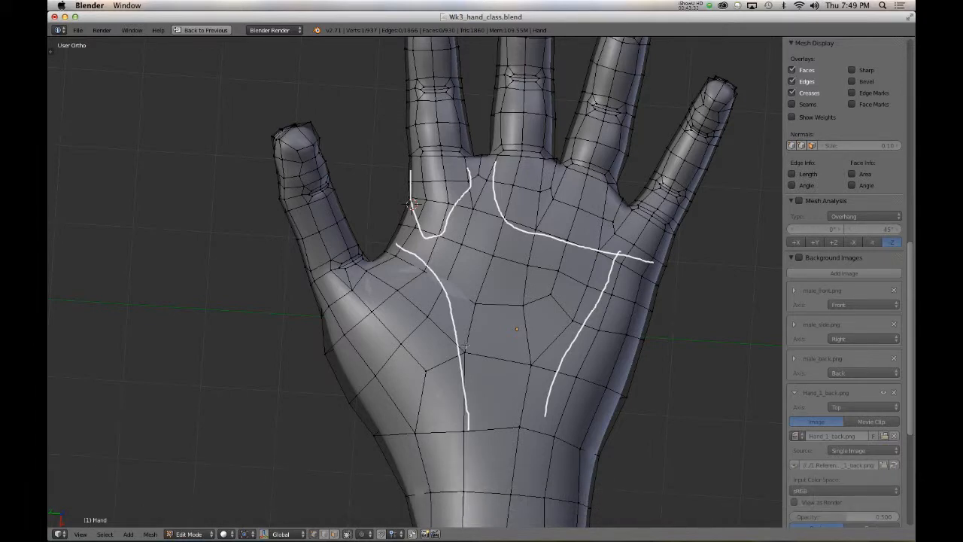
- Examine the palm guide lines from the back of the hand and bring the Grease Pencil layer and drawing settings into view
middle_click_drag(499, 401, 514, 362)
middle_click_drag(463, 379, 463, 370)
scroll(849, 150, "up", 10)
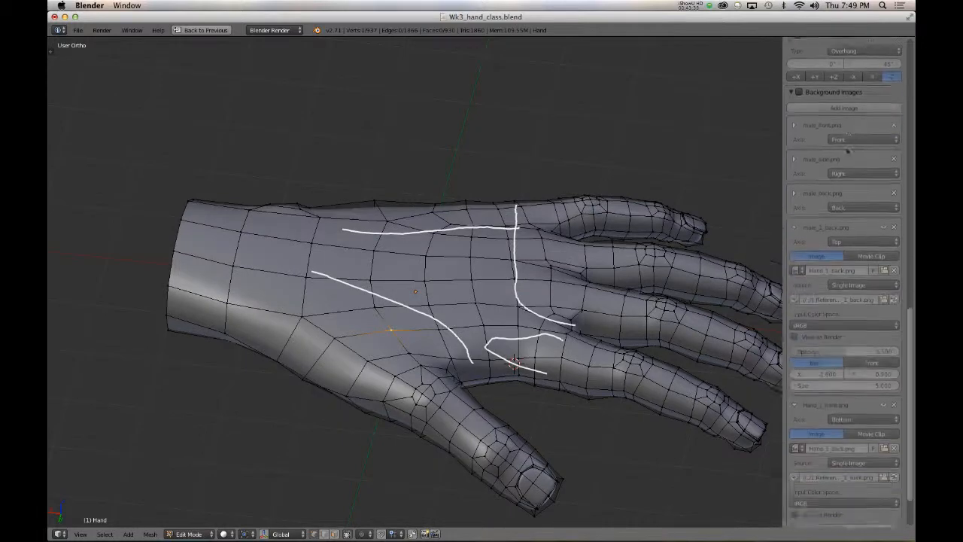
scroll(850, 151, "up", 6)
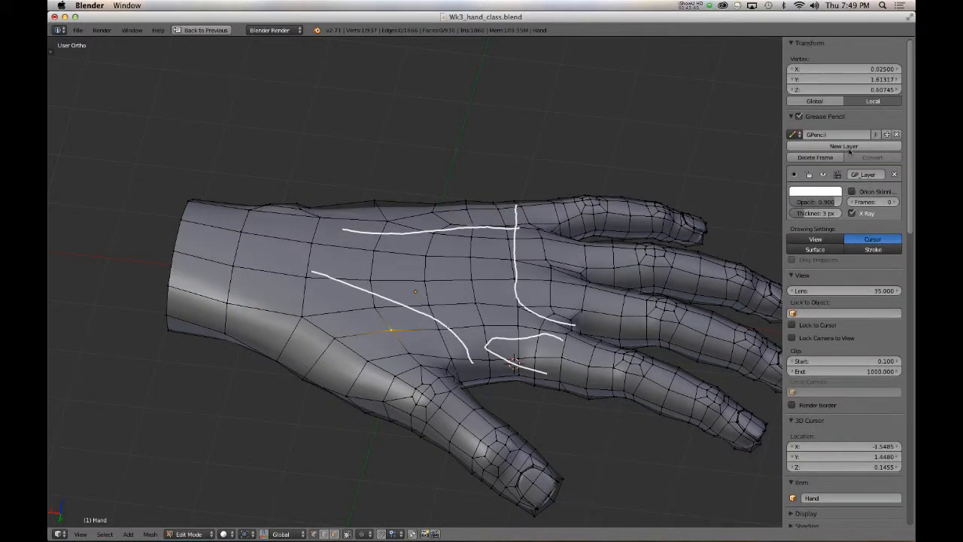